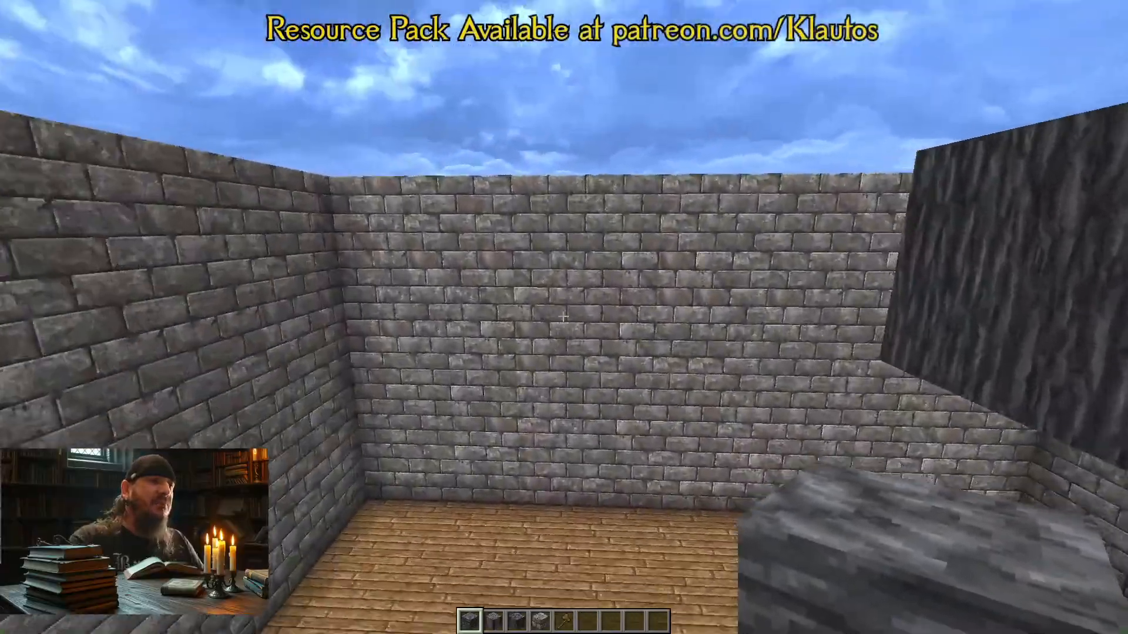
- Place dark layered stone blocks beside the column on the wooden floor, extending it into a small test wall
right_click(563, 316)
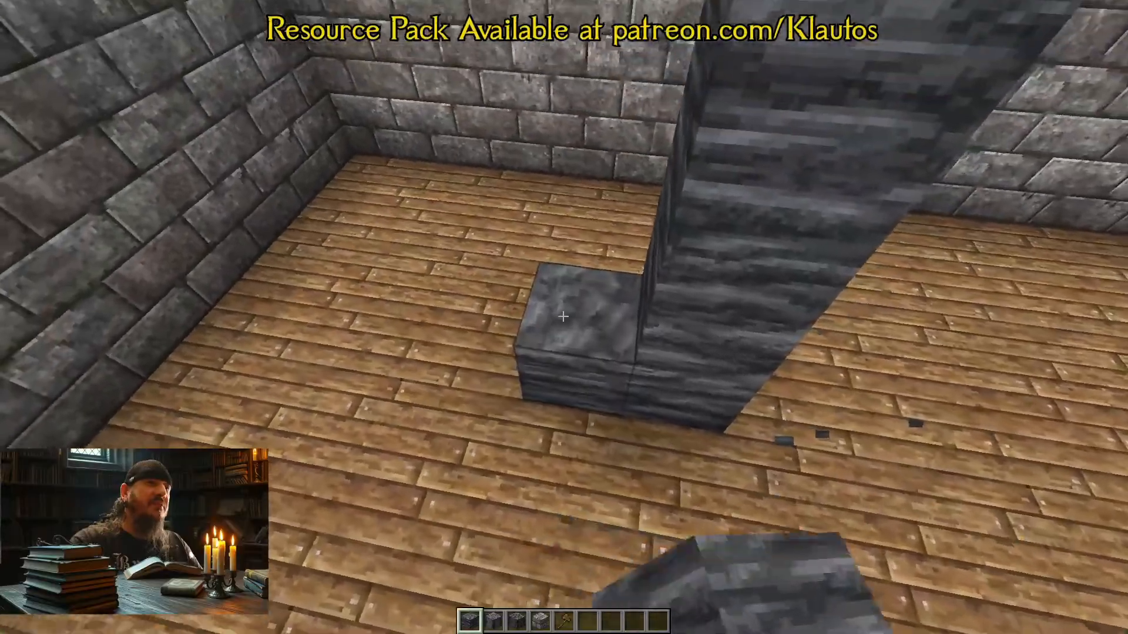
right_click(563, 317)
right_click(562, 317)
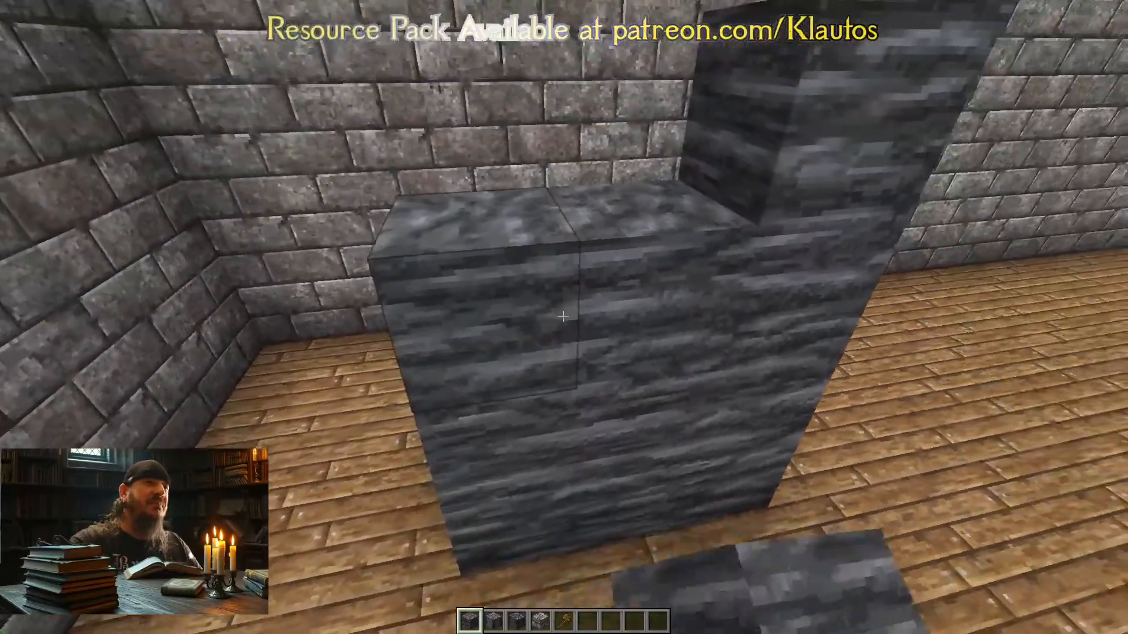
- Break the dark stone test blocks standing on the wooden floor
click(563, 317)
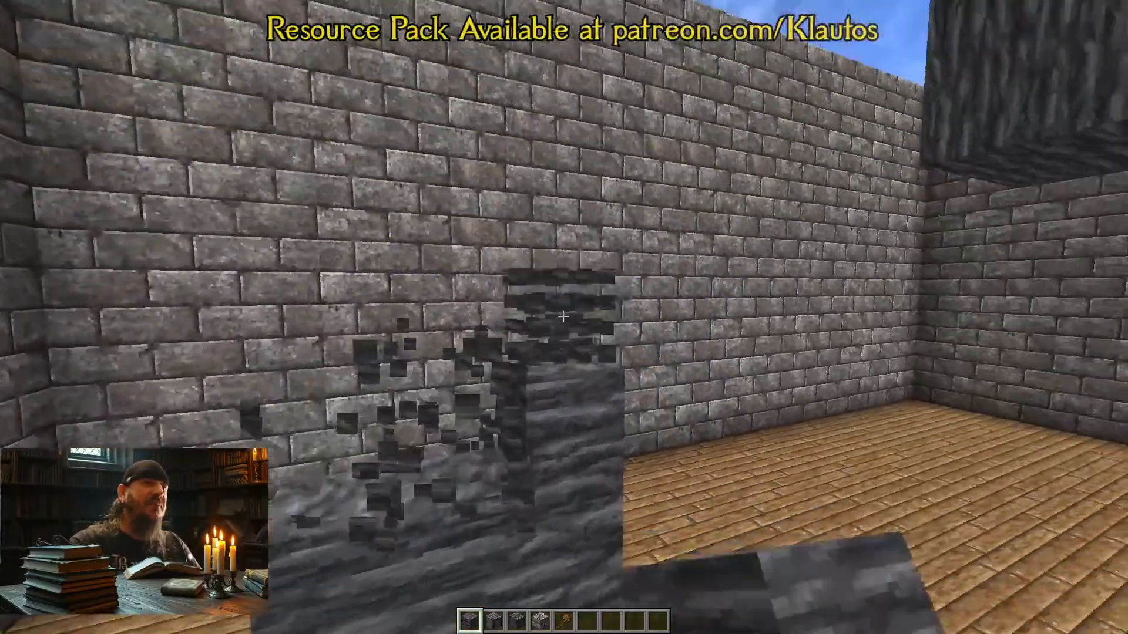
click(563, 316)
click(563, 316)
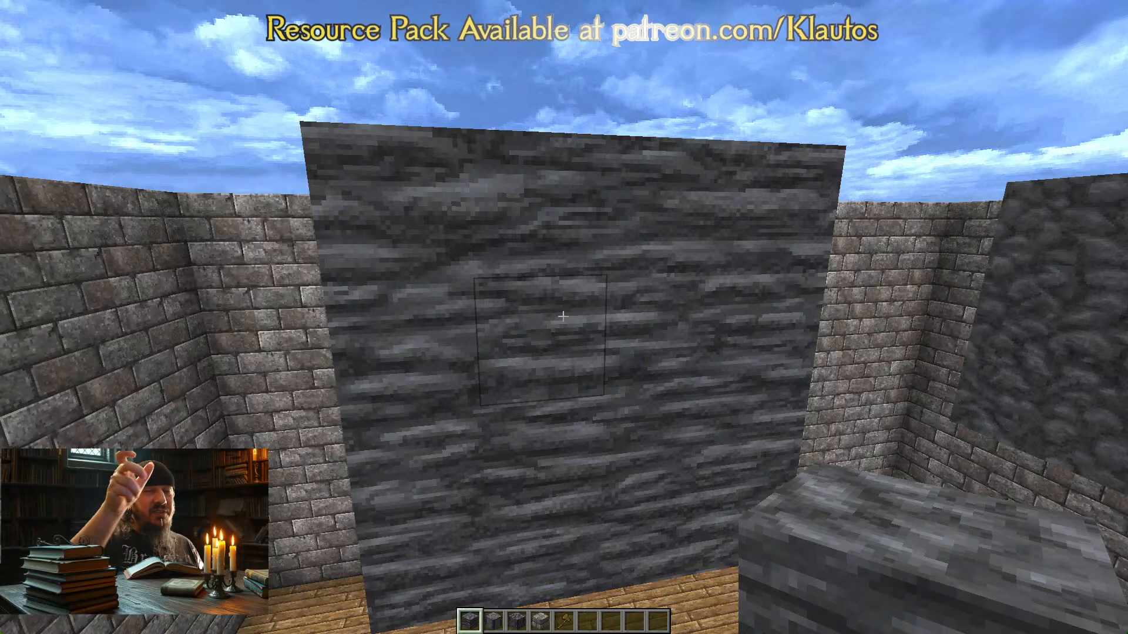
- Examine the floating dark stone cubes from the front and above, comparing the grain direction on their faces
key(a)
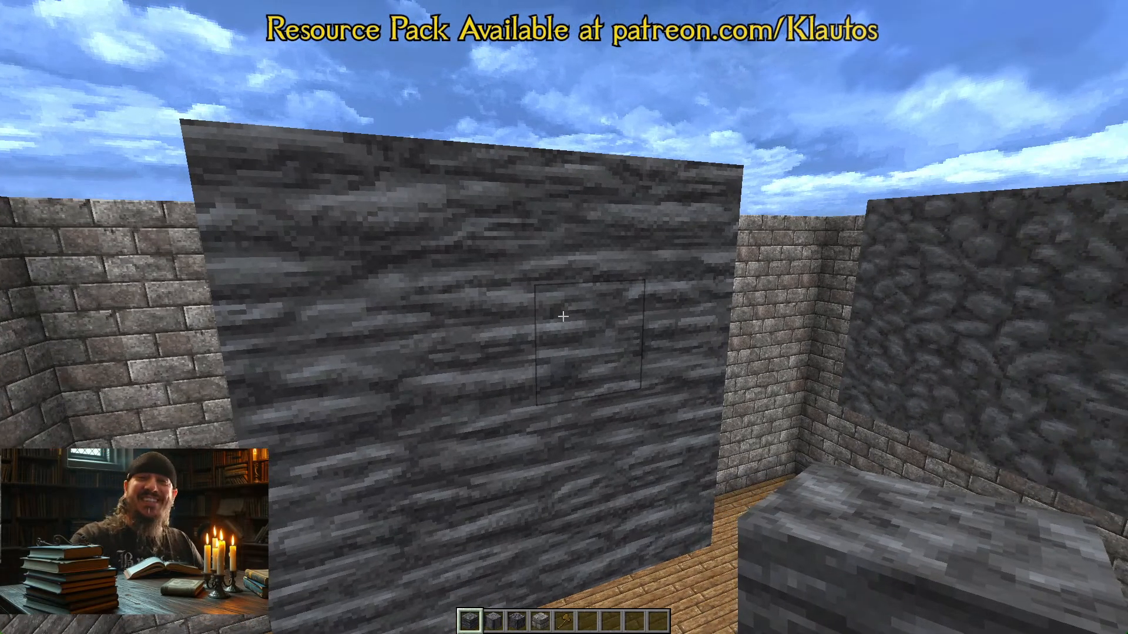
key(space)
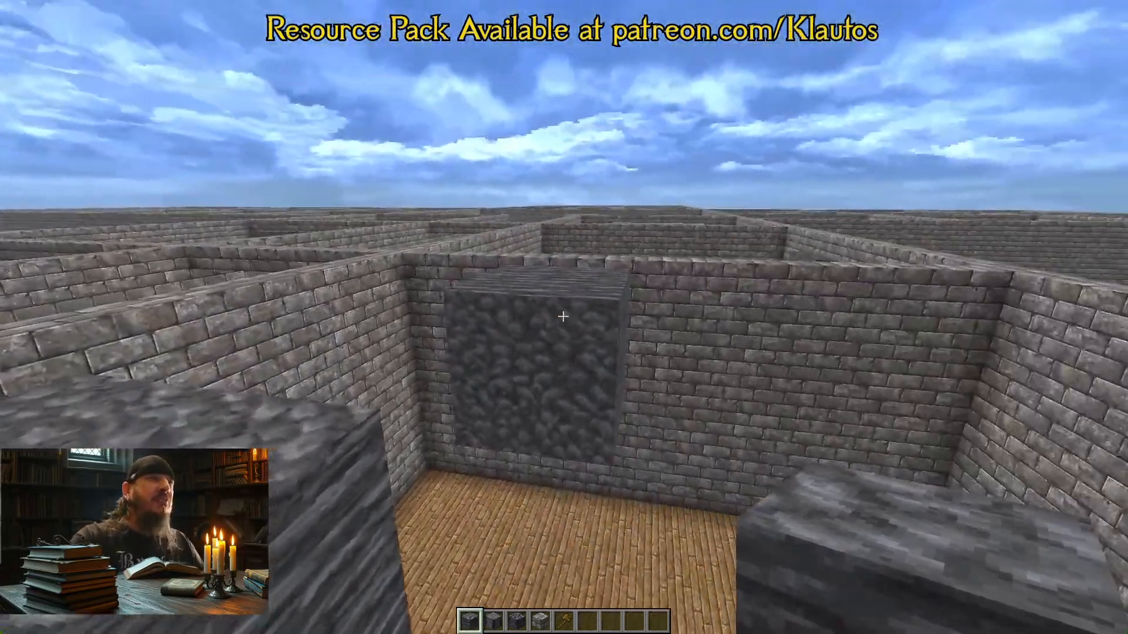
key(s)
key(w)
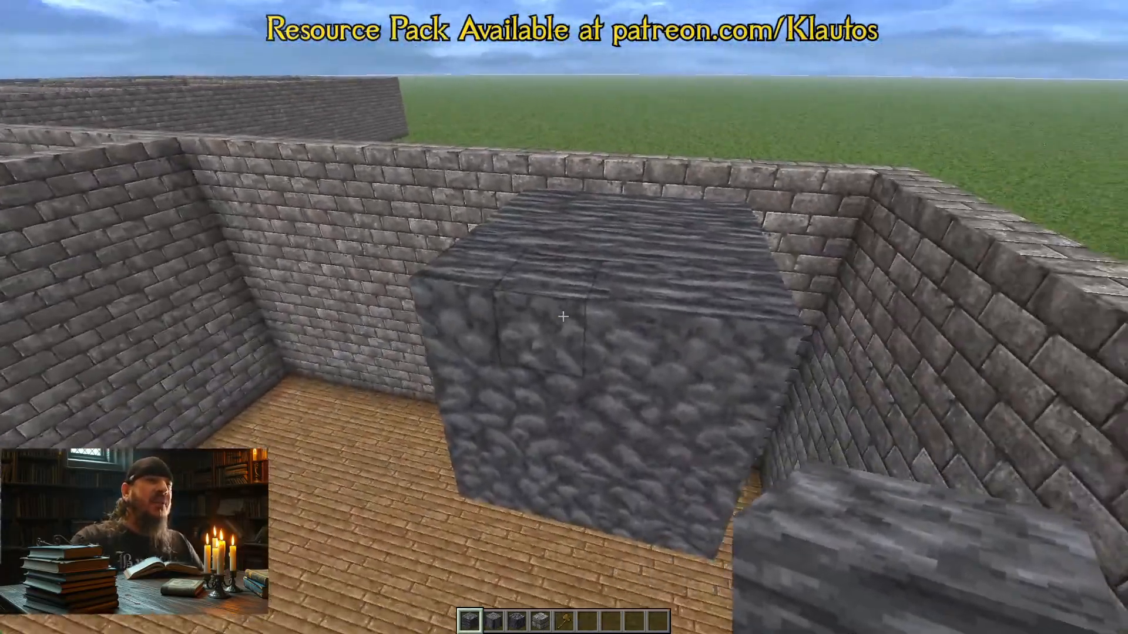
key(s)
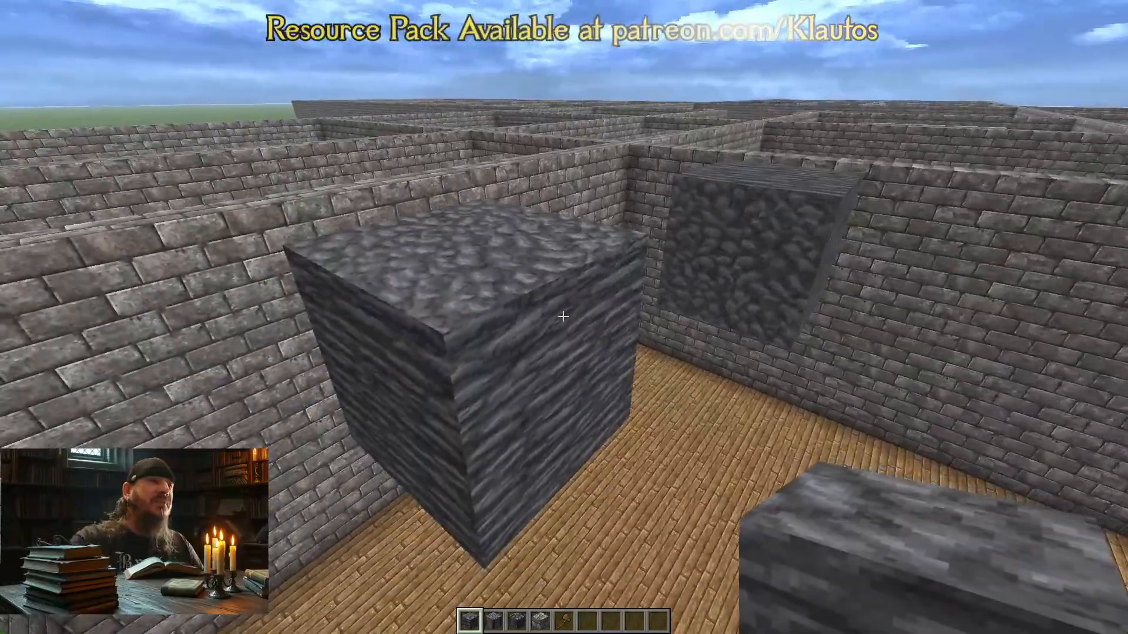
key(w)
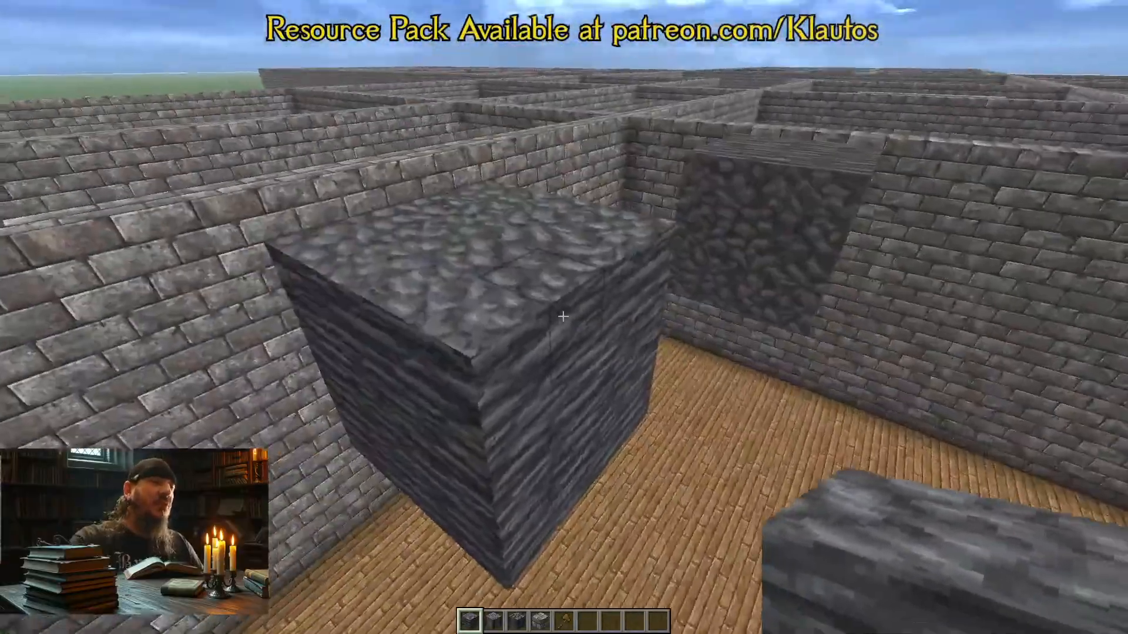
key(s)
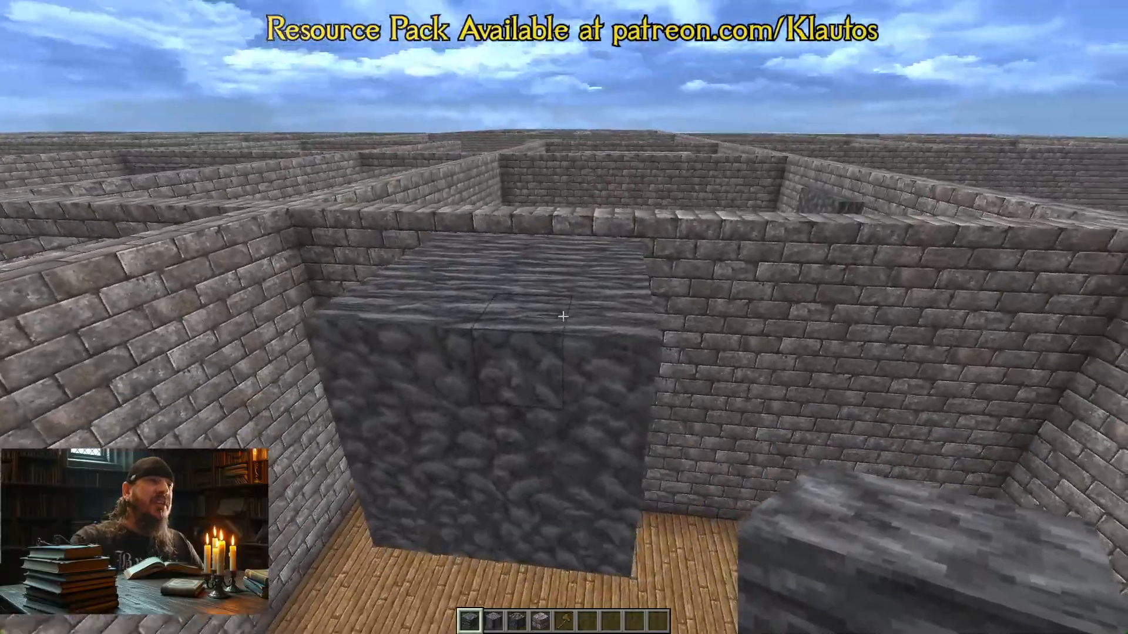
key(w)
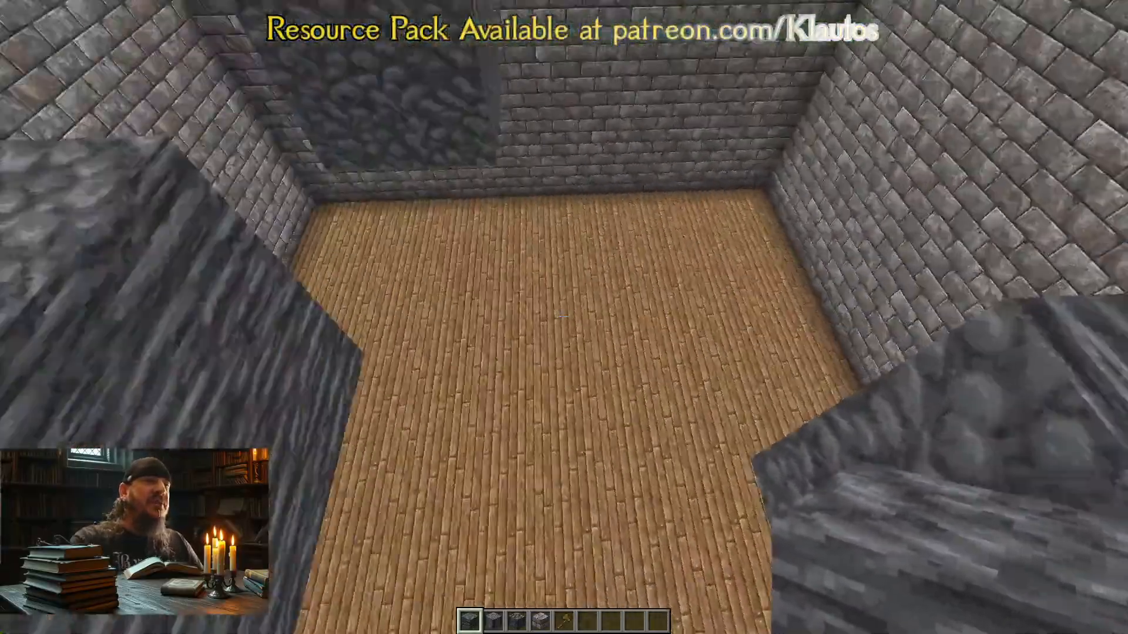
key(s)
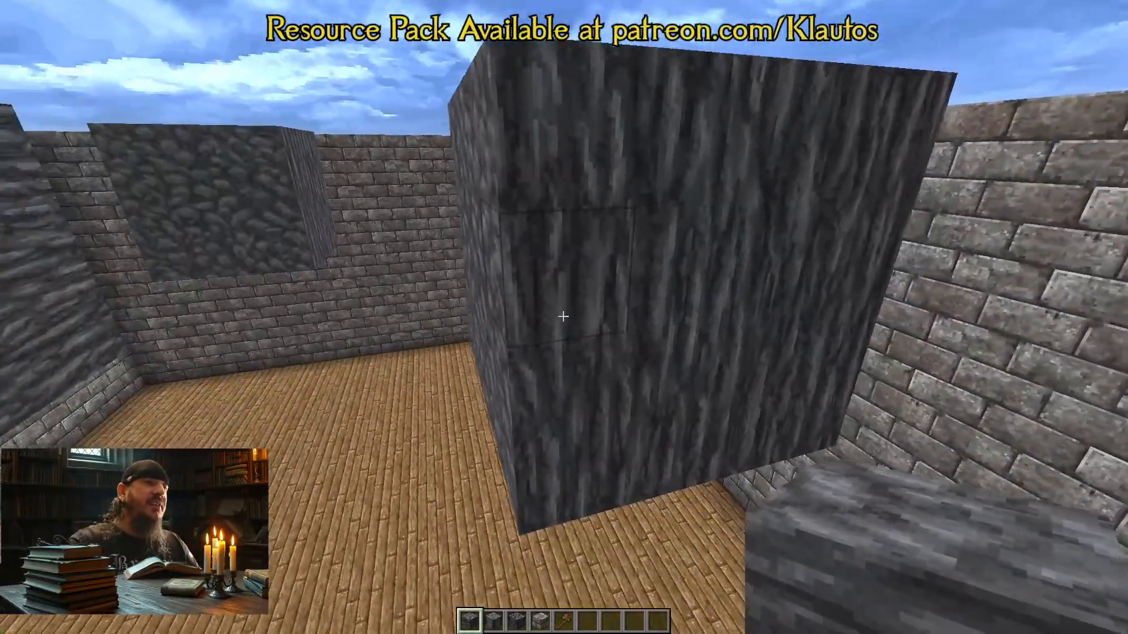
- Inspect the vertically streaked sides, rough end faces and tops of the rotated dark stone cubes
key(s)
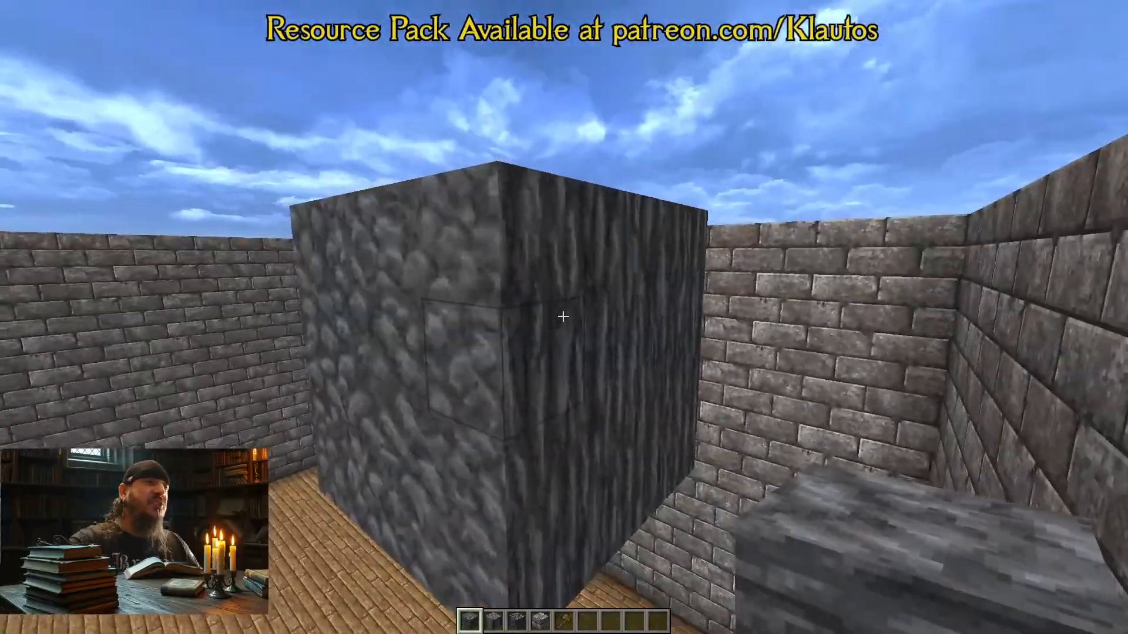
key(space)
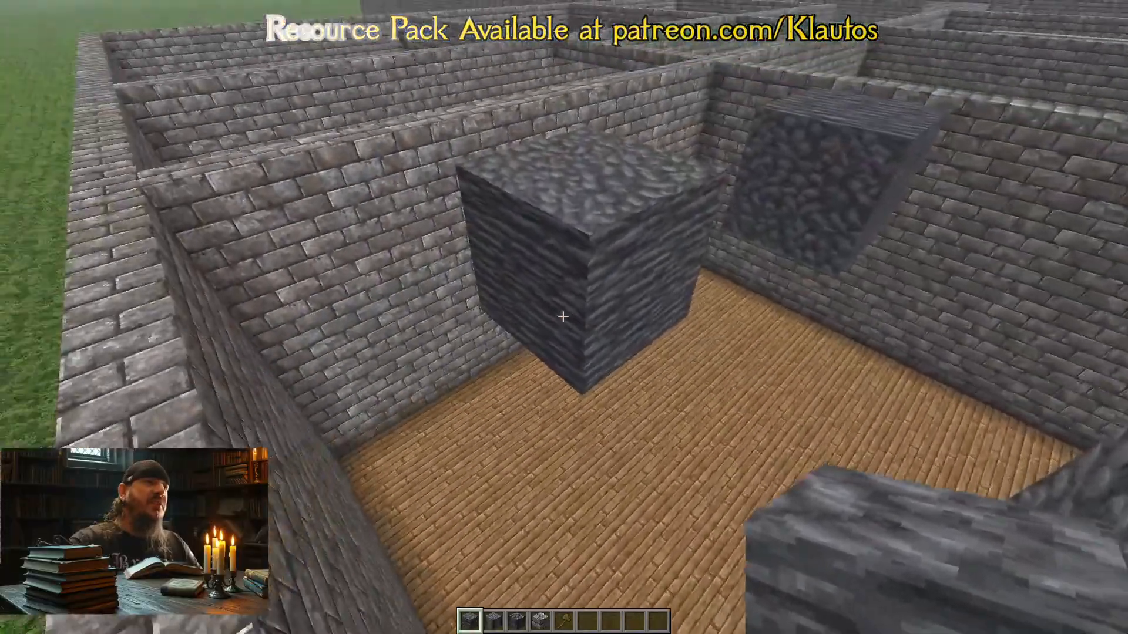
key(space)
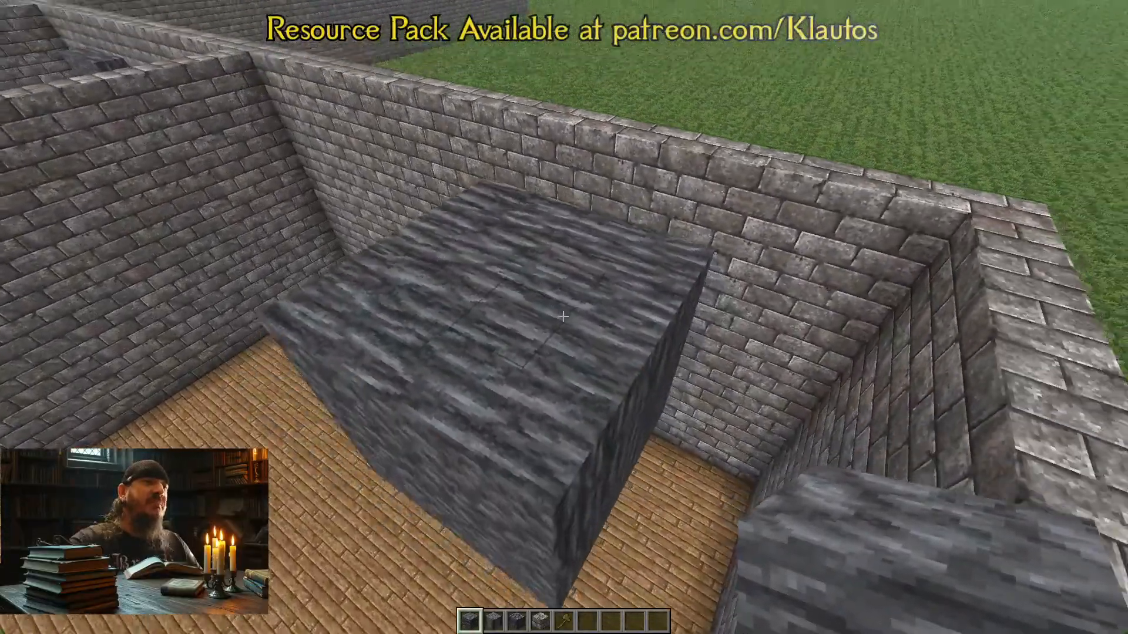
key(shift)
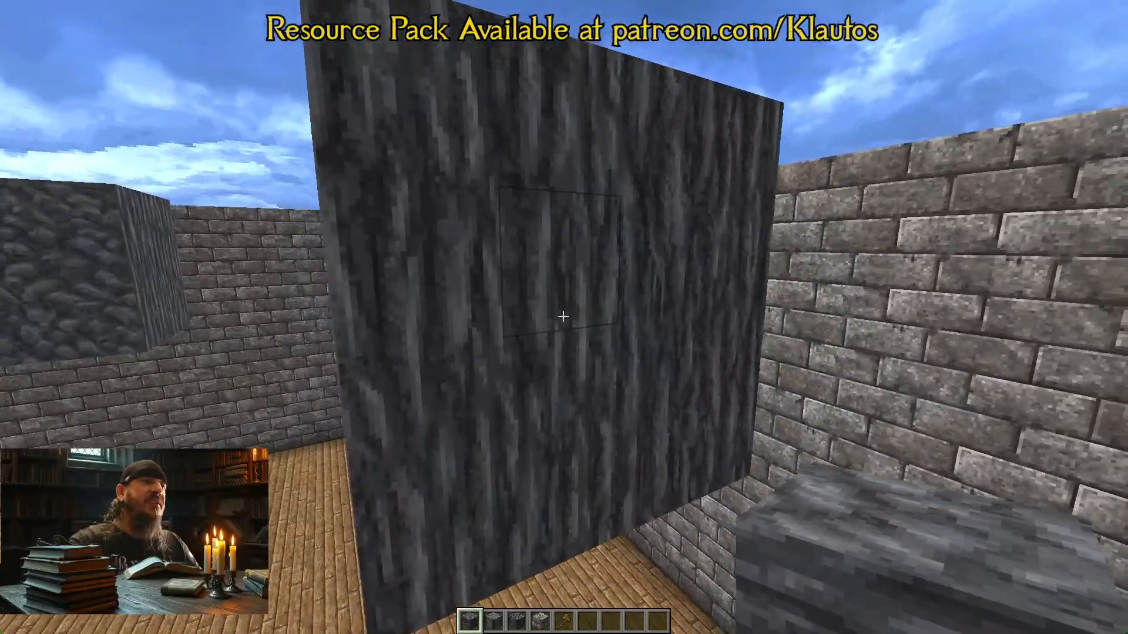
key(space)
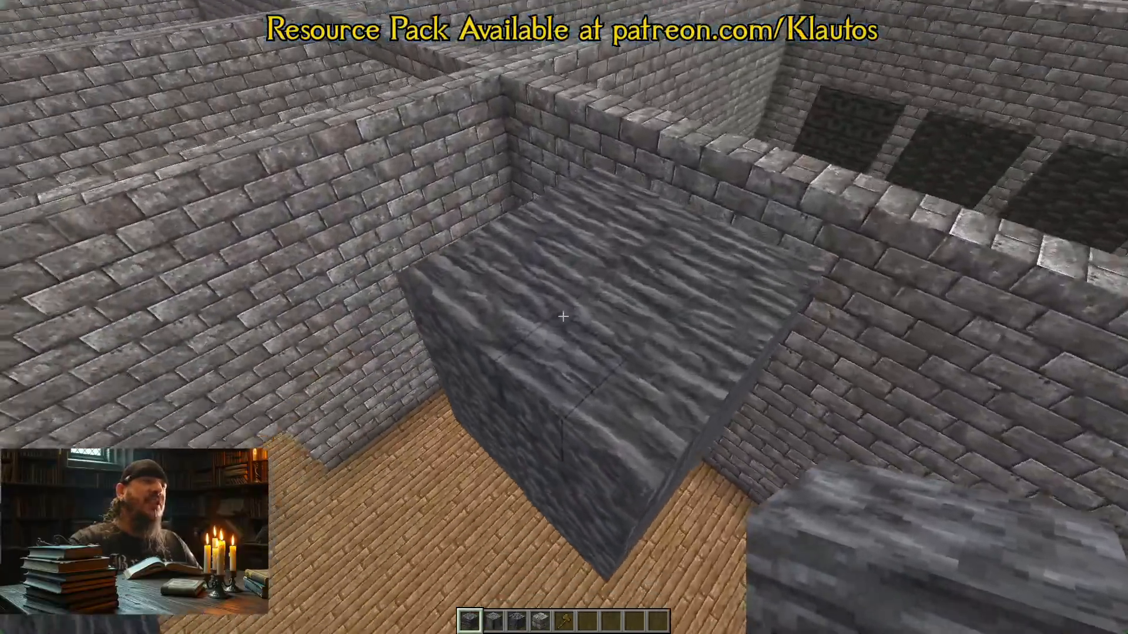
key(s)
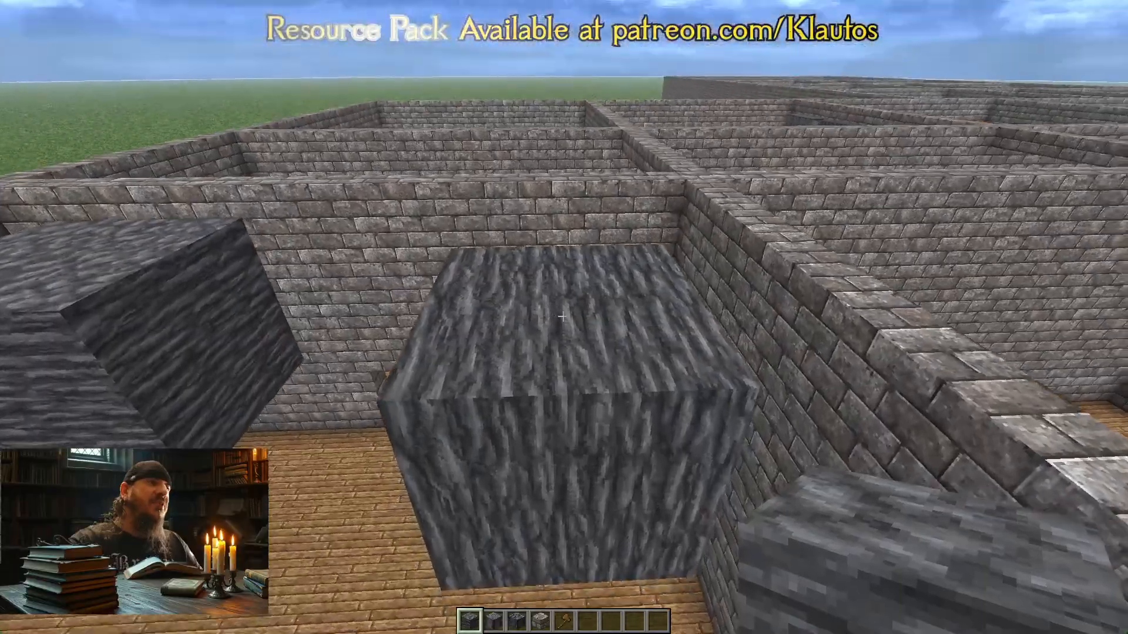
key(shift)
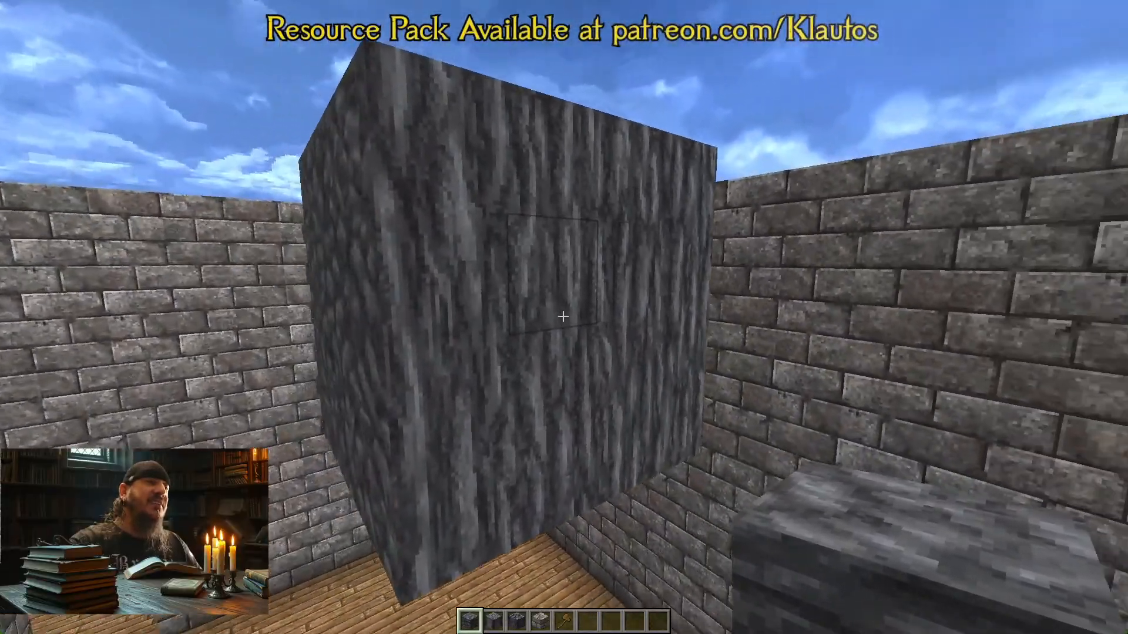
key(a)
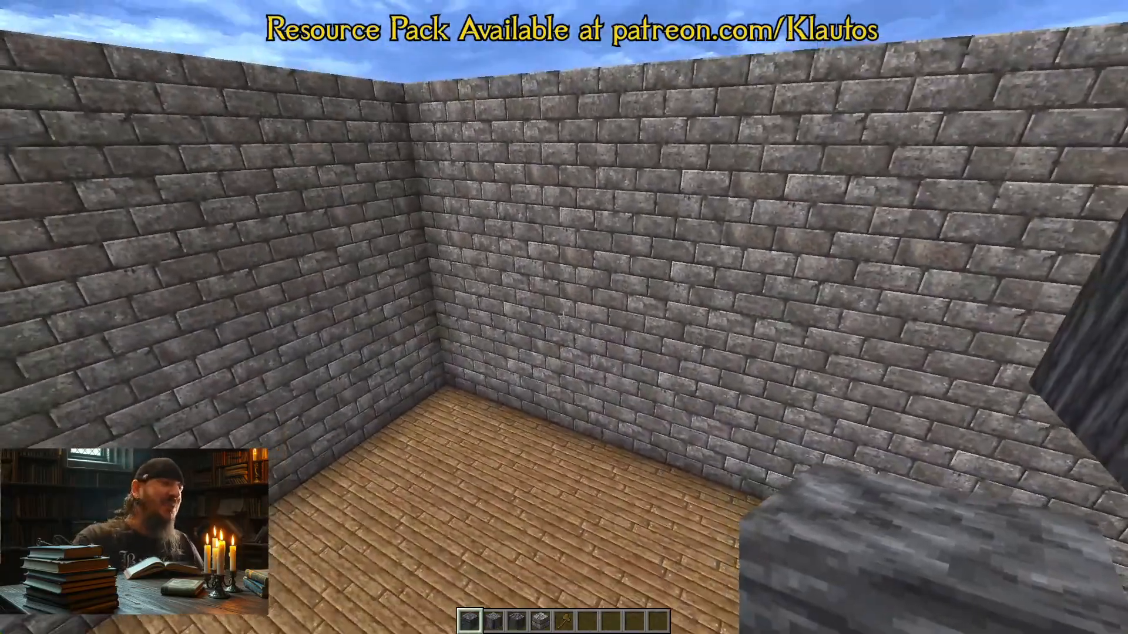
key(space)
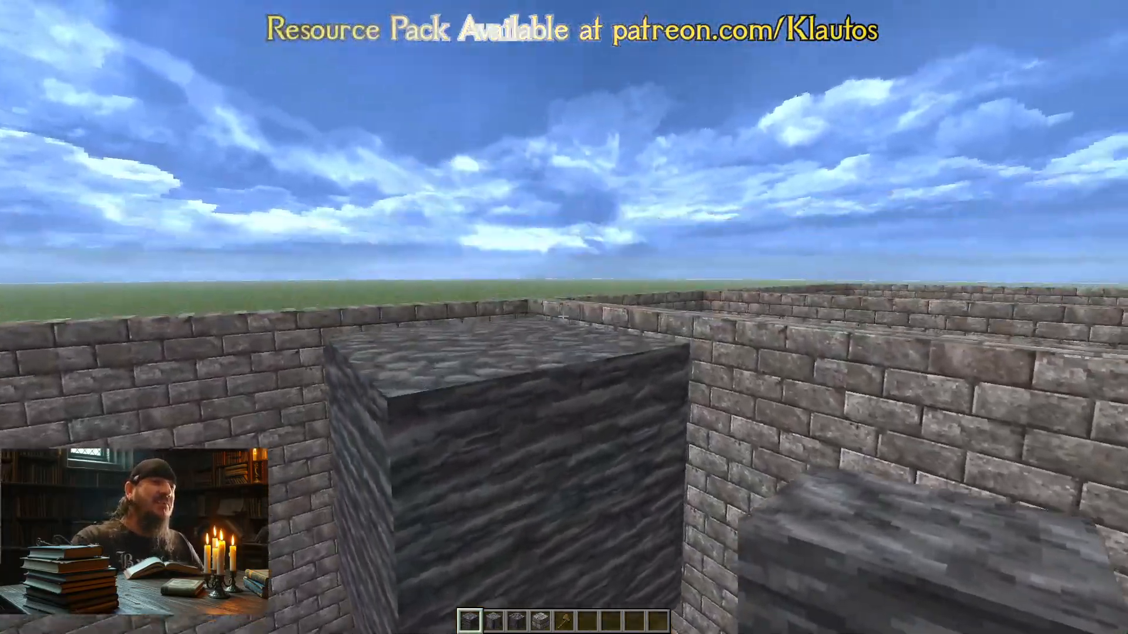
- Fly between the floating cubes and compare the vertical, horizontal and end-face textures across the room
key(s)
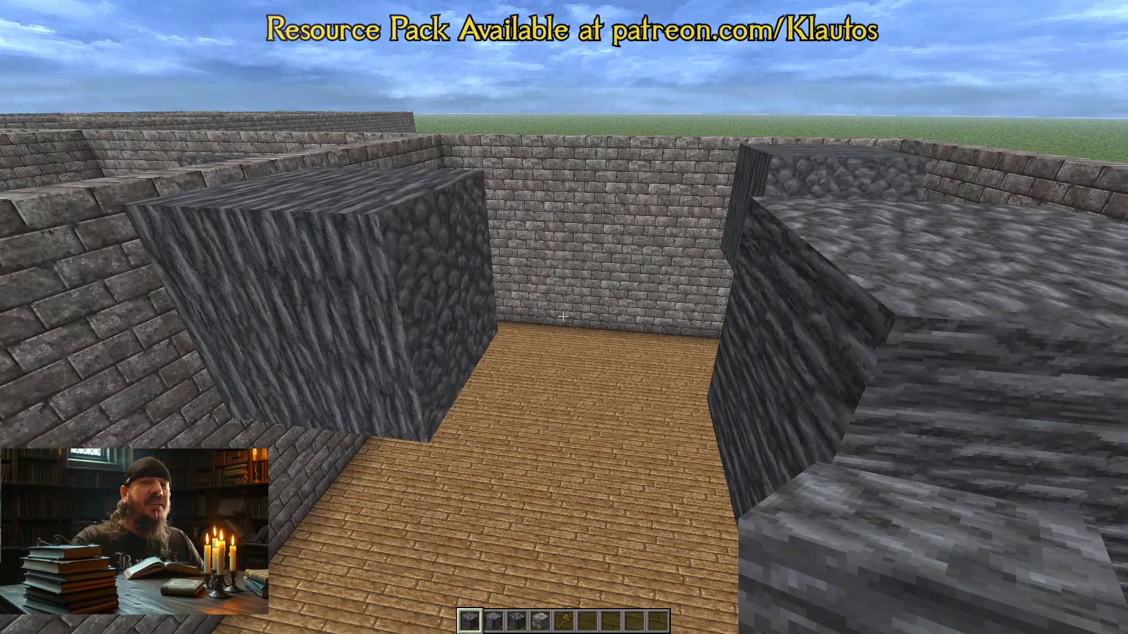
key(w)
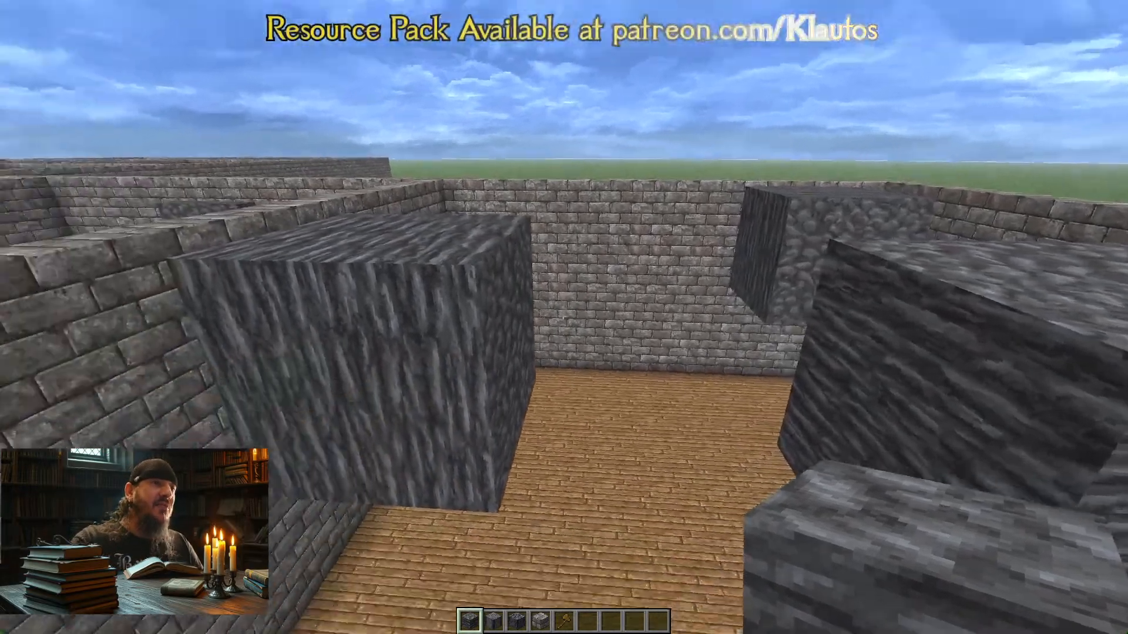
key(w)
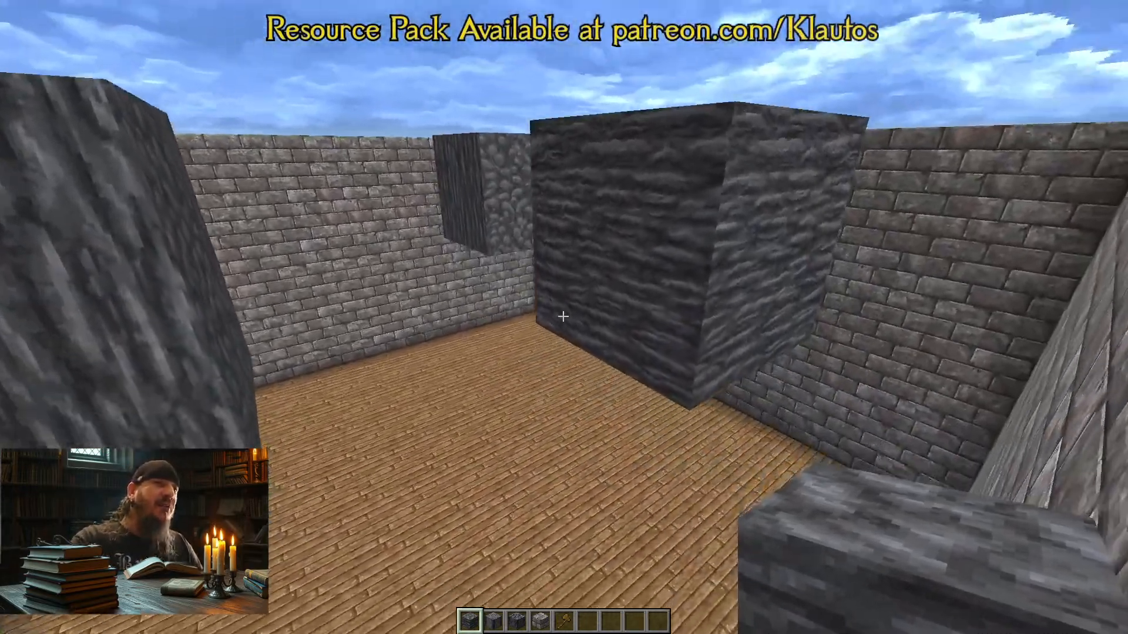
key(w)
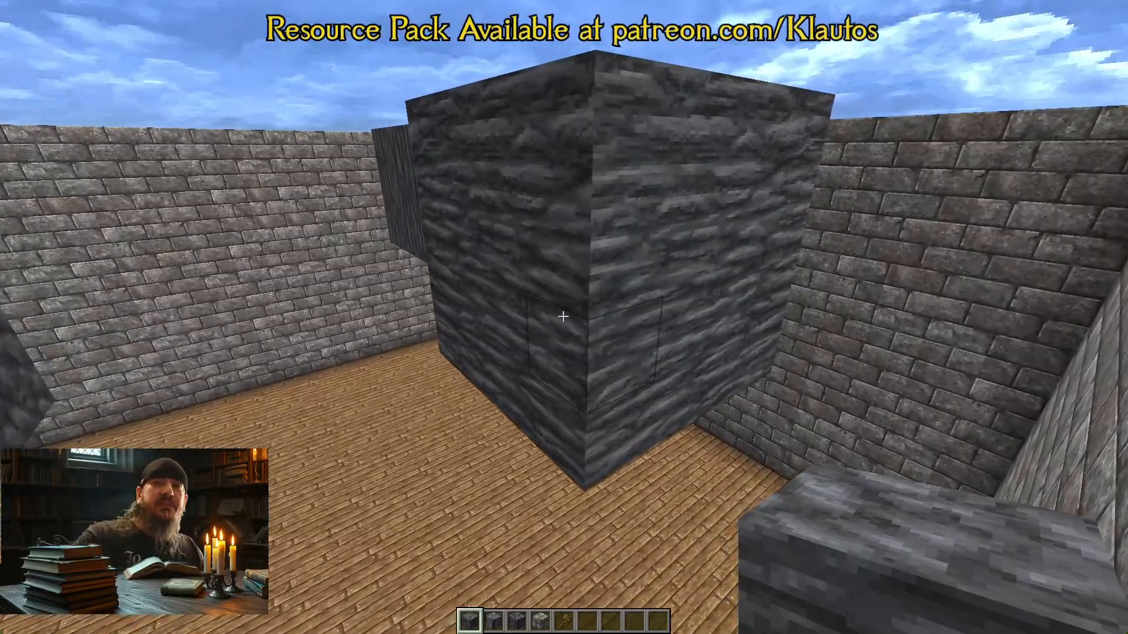
key(w)
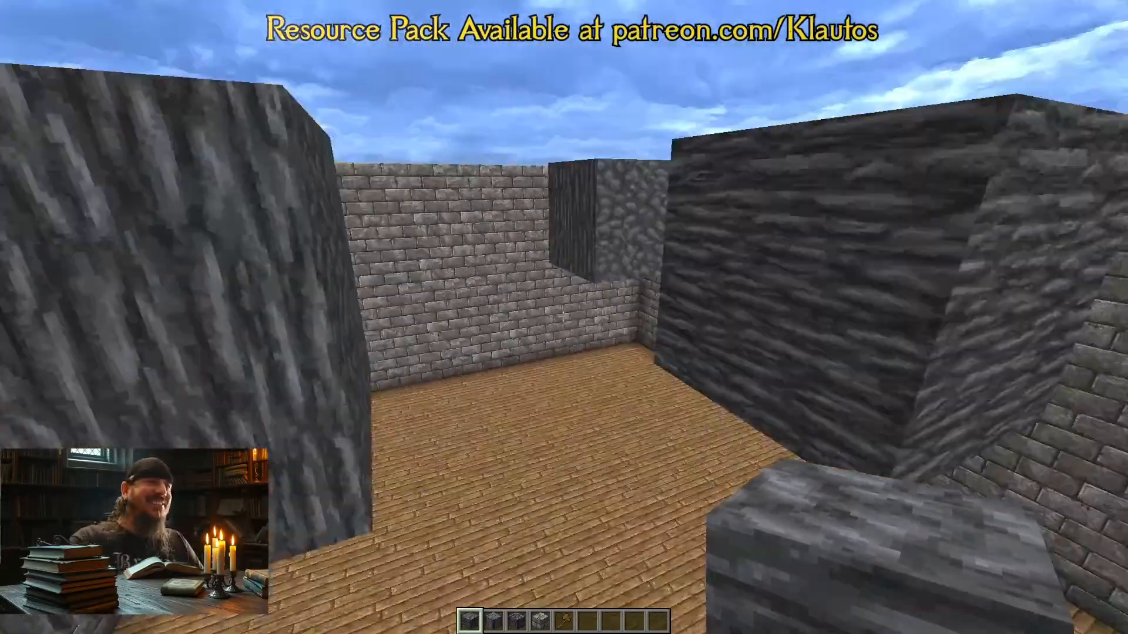
key(space)
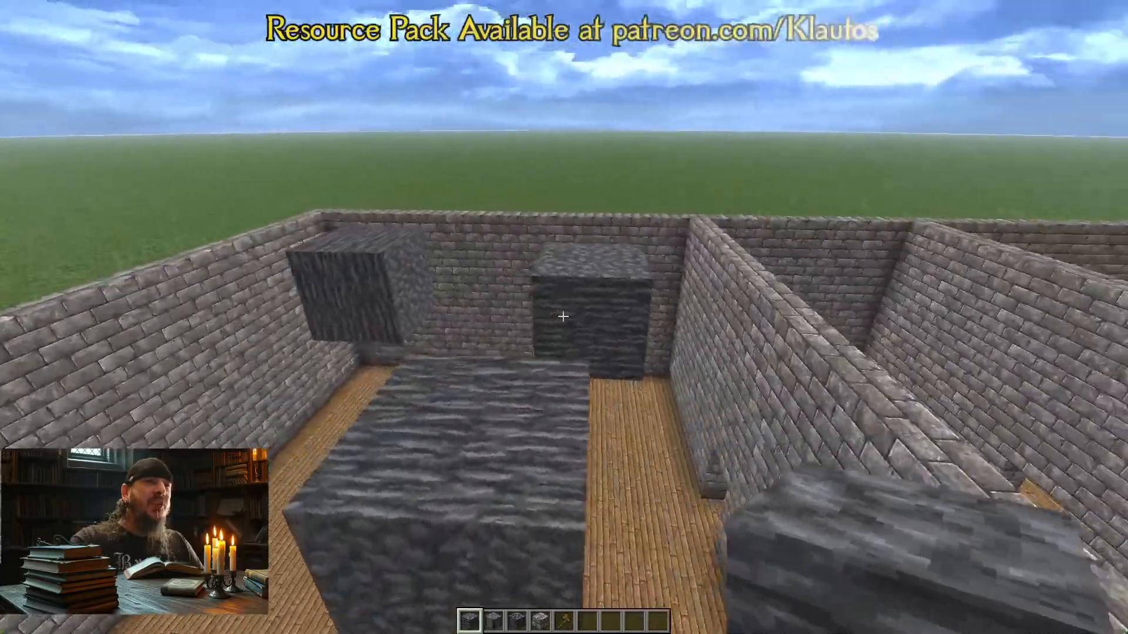
key(w)
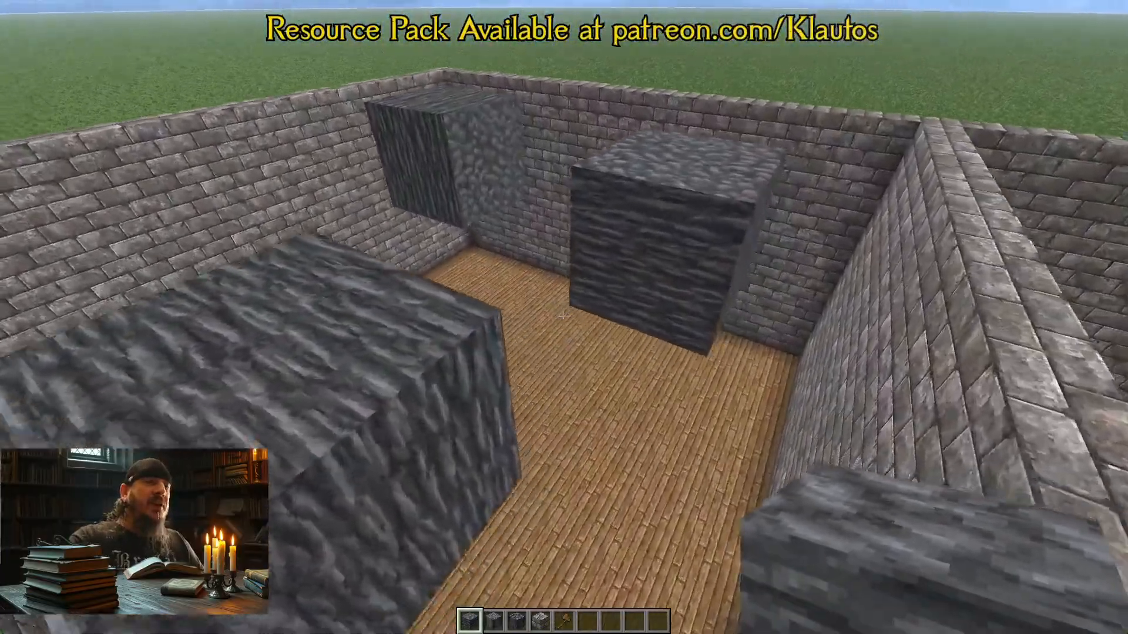
key(shift)
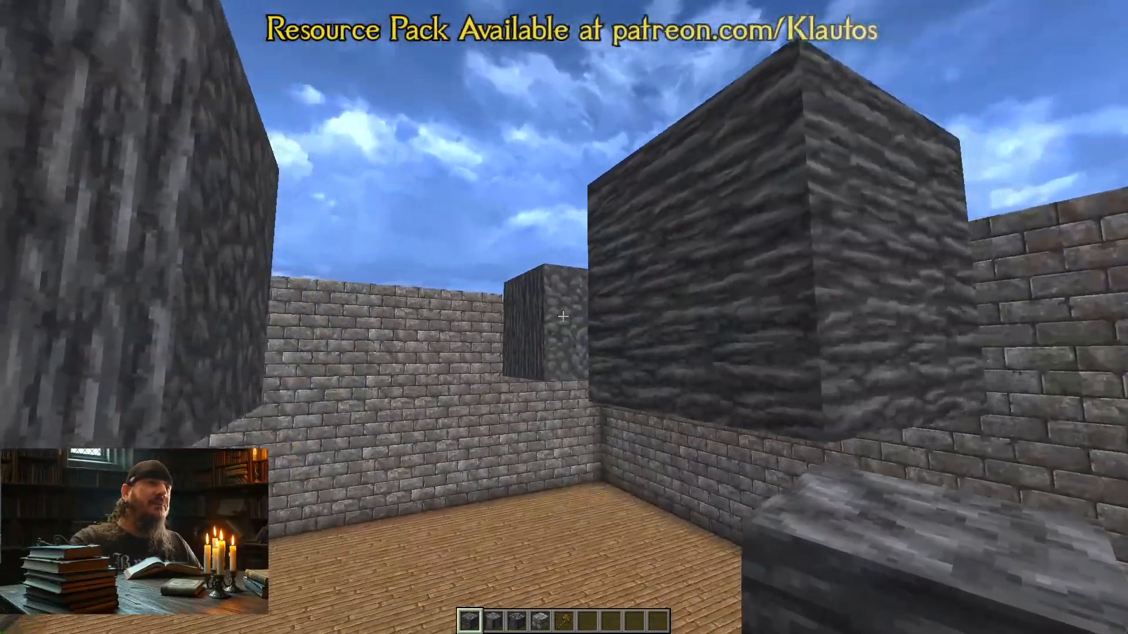
key(w)
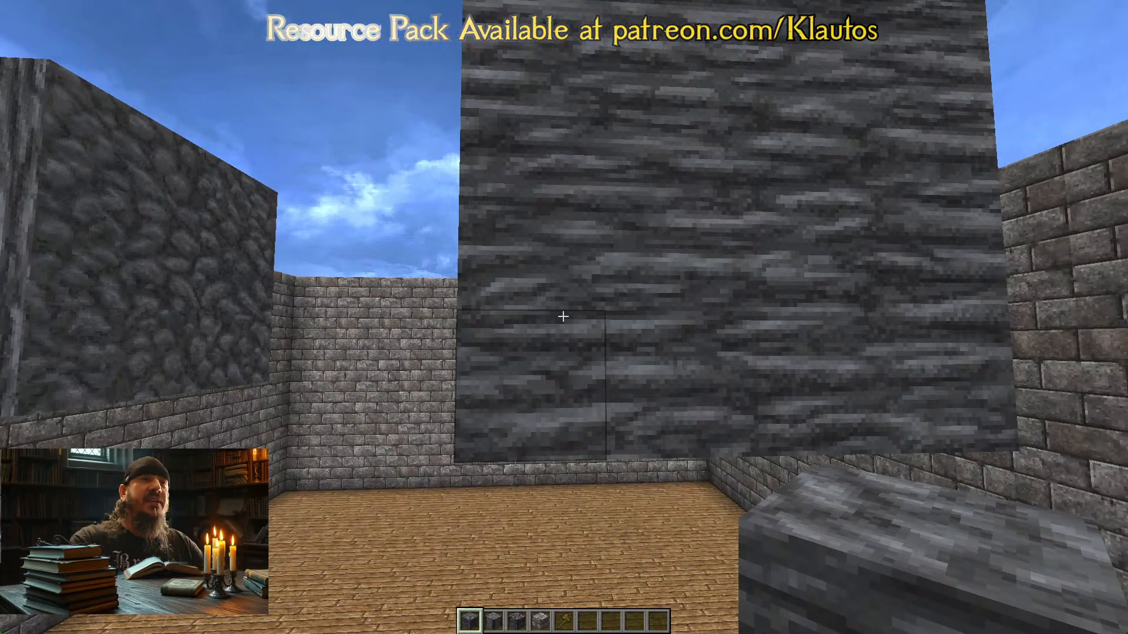
- Go to the room displaying the dark stone variants and examine the layered stone panel on its wall up close
key(s)
key(space)
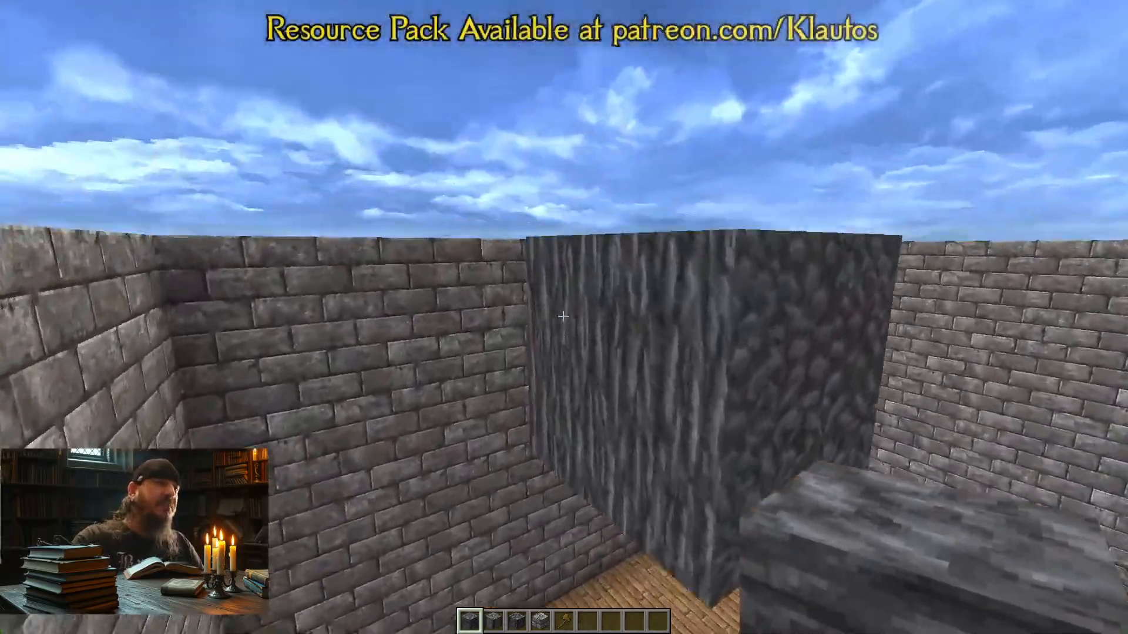
key(space)
key(w)
key(shift)
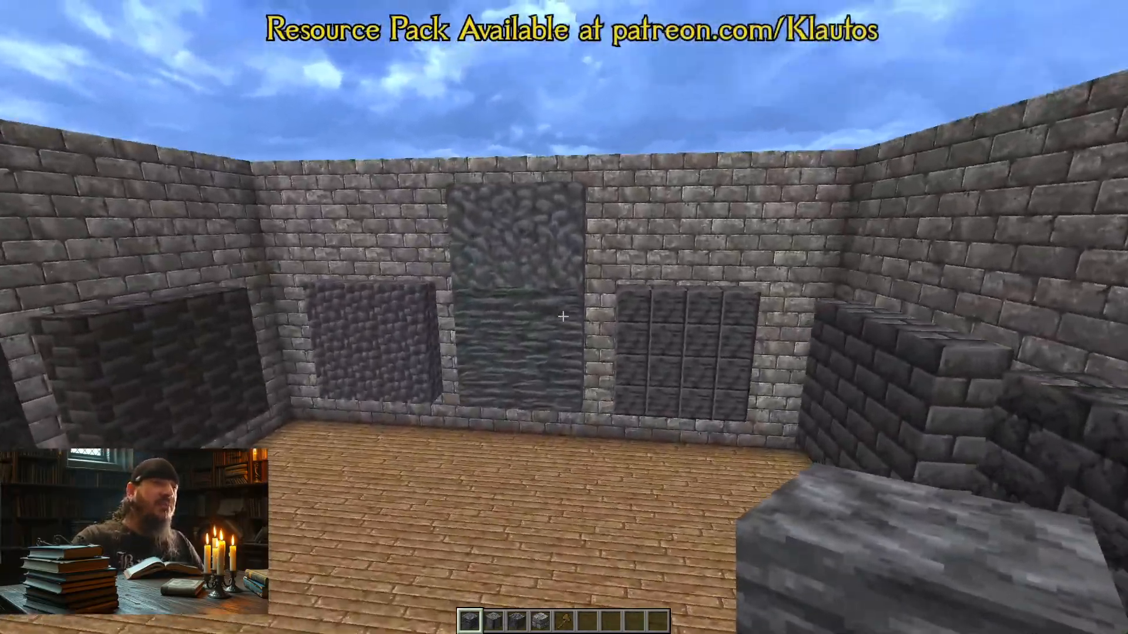
key(w)
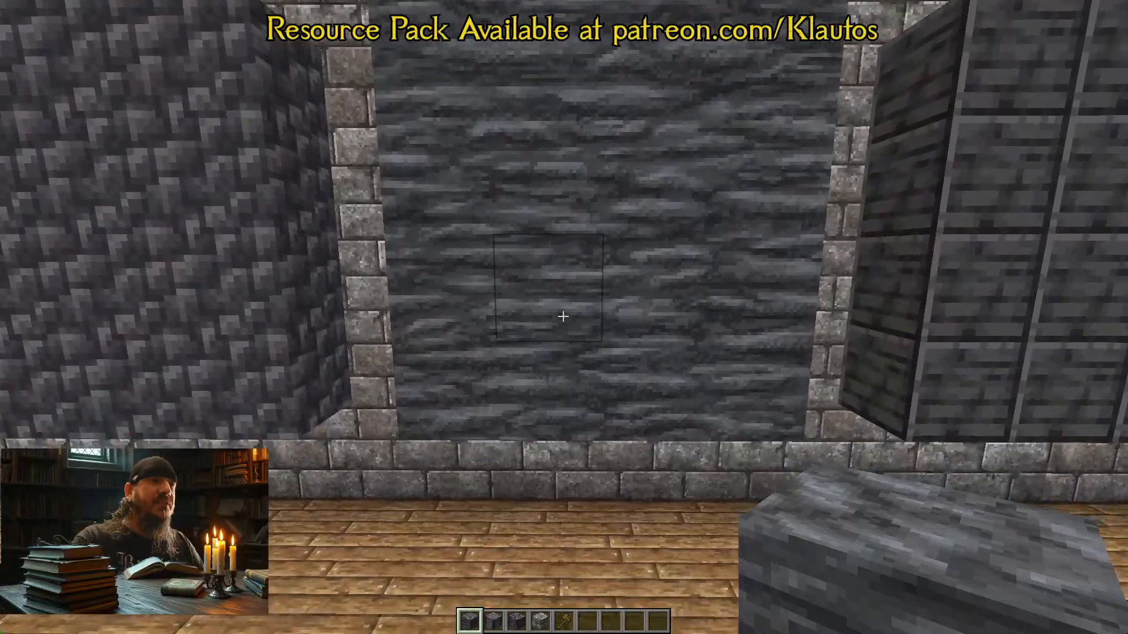
key(w)
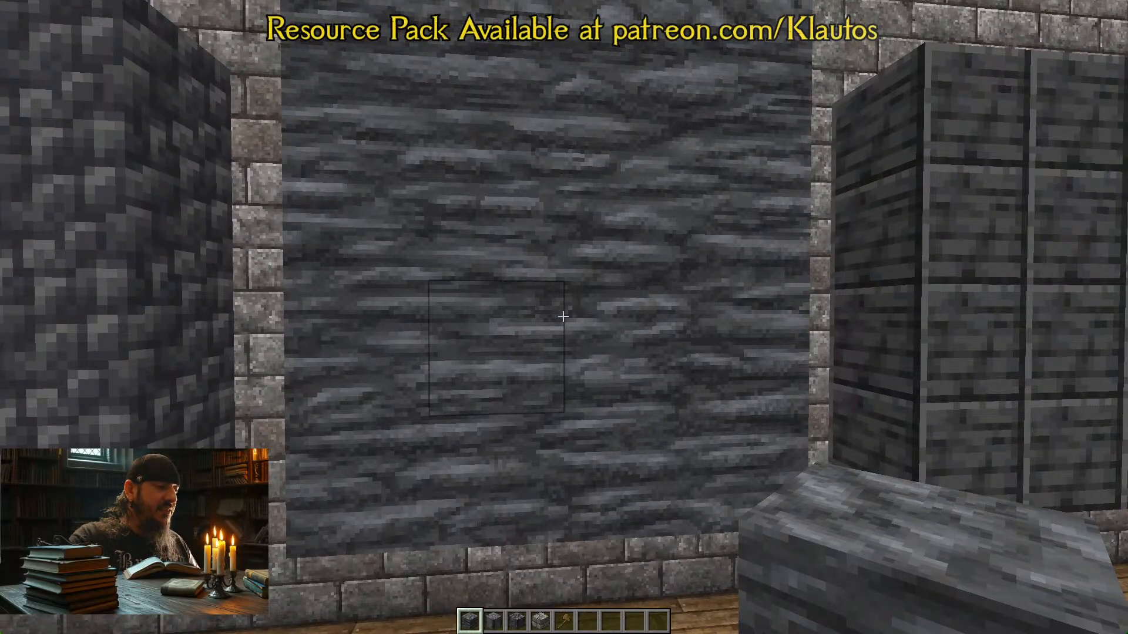
key(s)
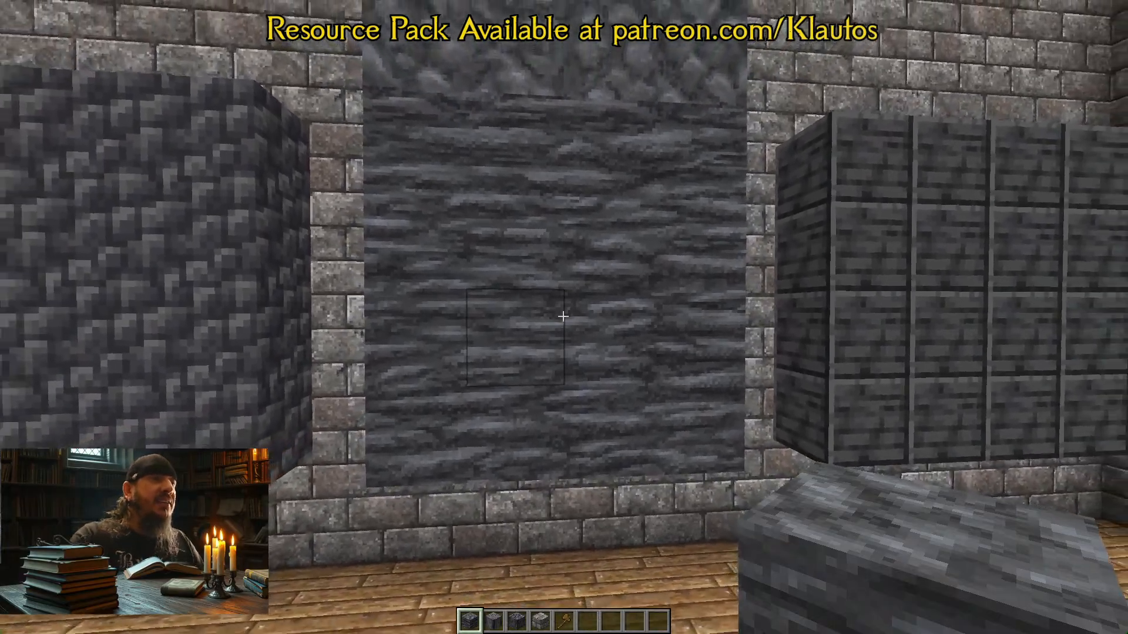
- Examine the layered stone panel from near and far, comparing its horizontal grain with the neighbouring cobbled and tiled variants
key(w)
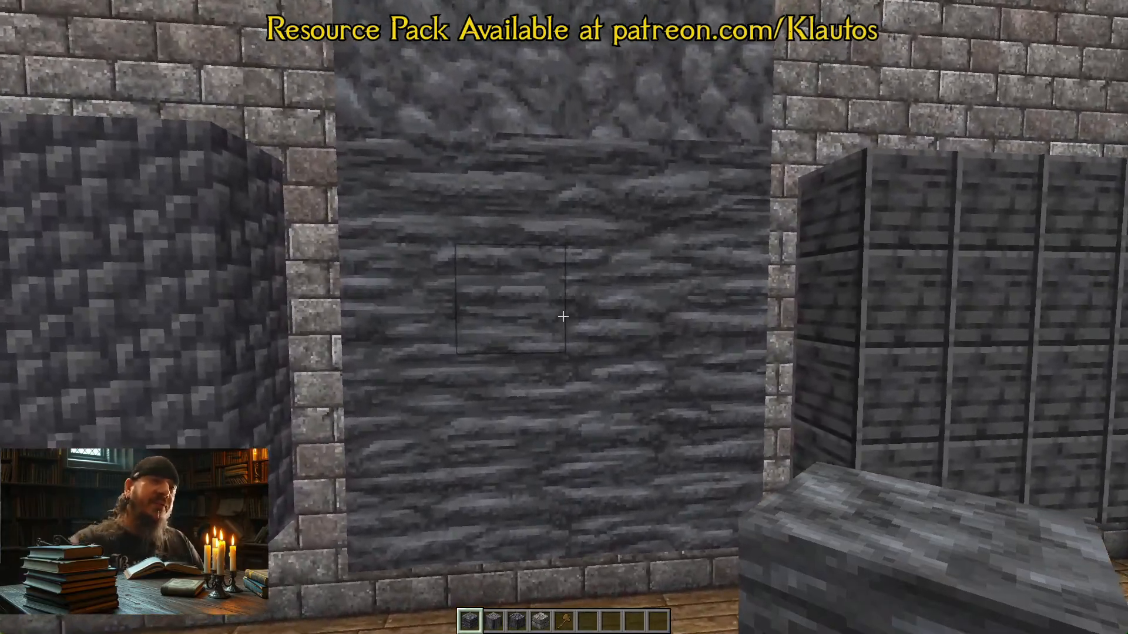
key(w)
key(s)
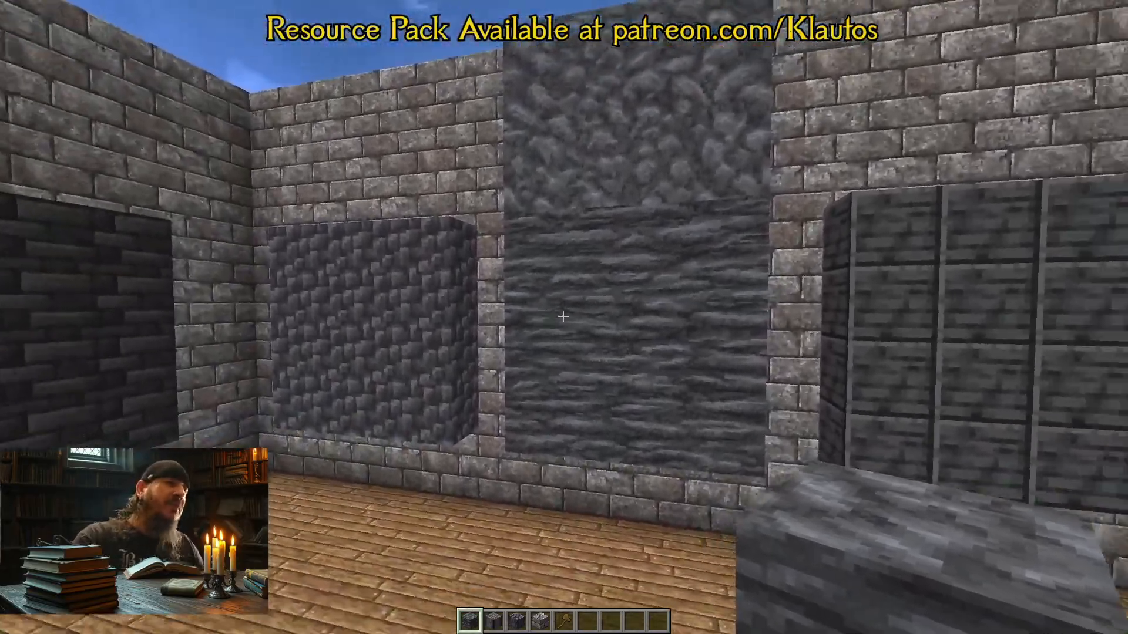
key(w)
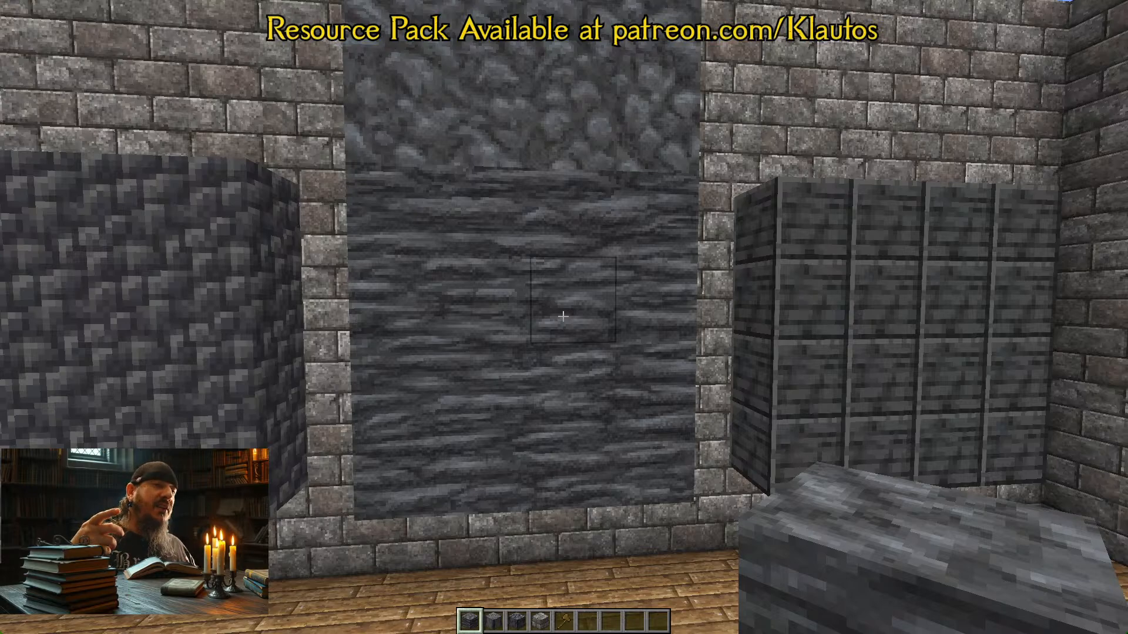
key(s)
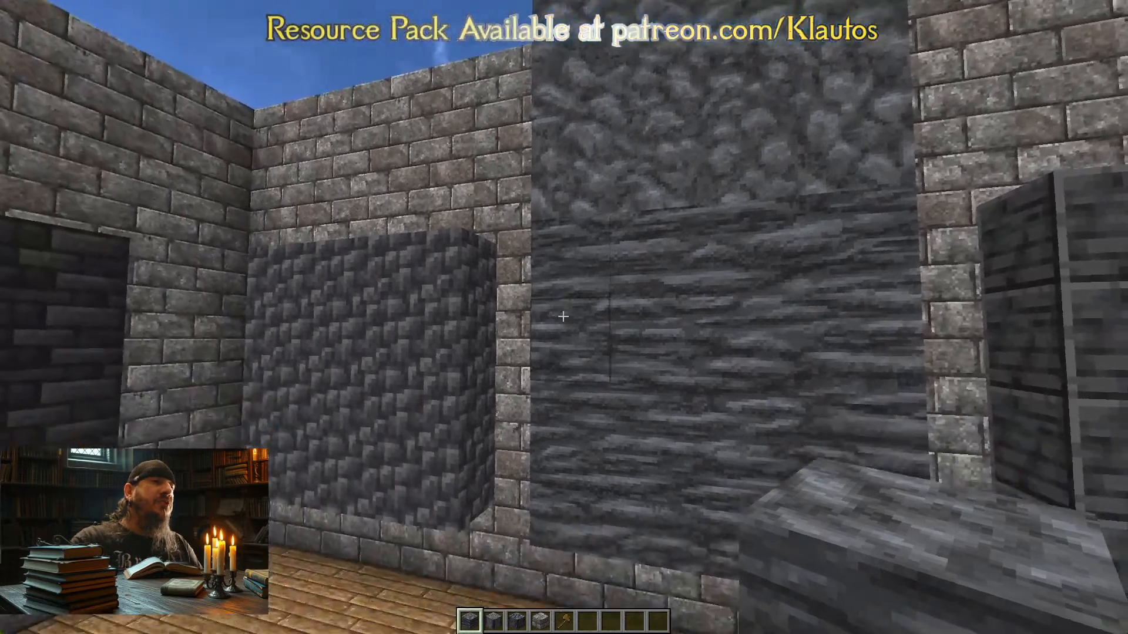
key(w)
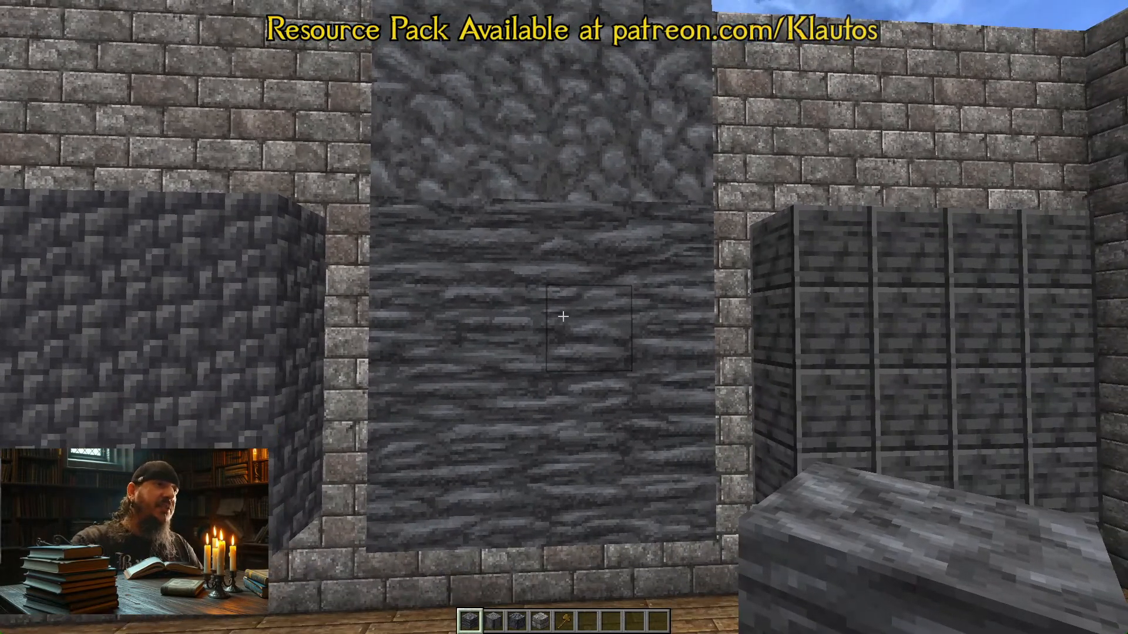
mouse_move(563, 317)
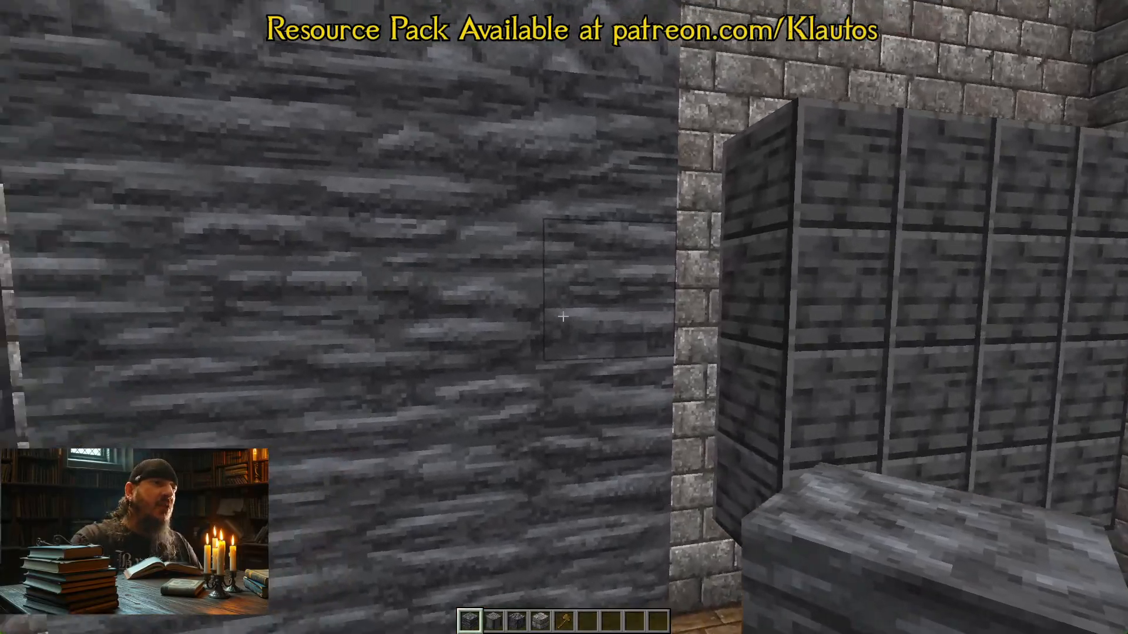
key(w)
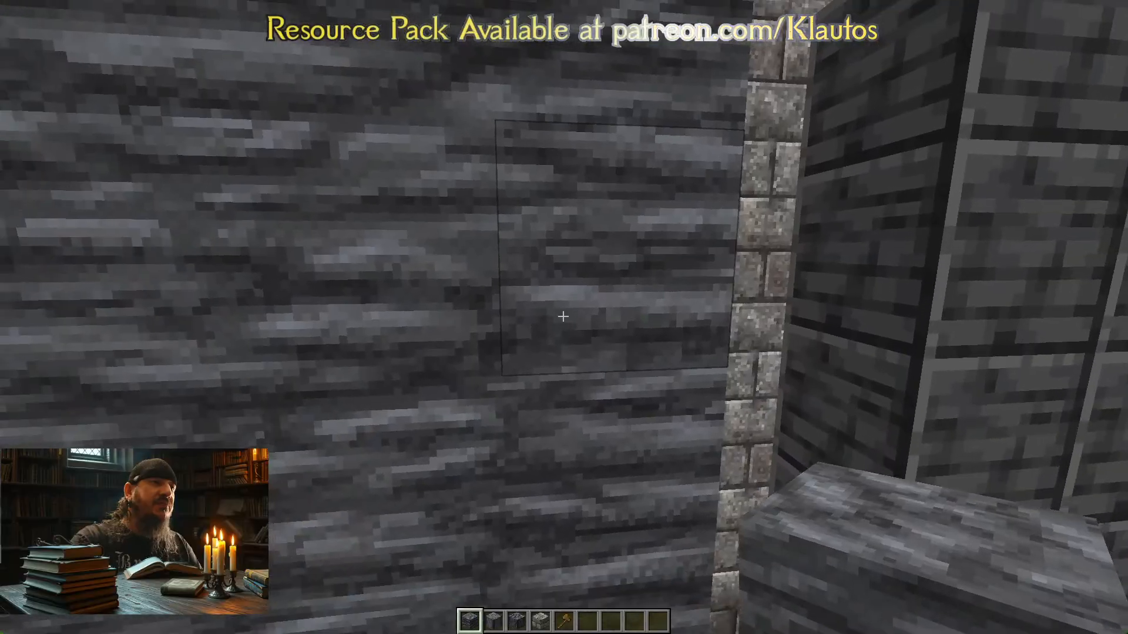
key(s)
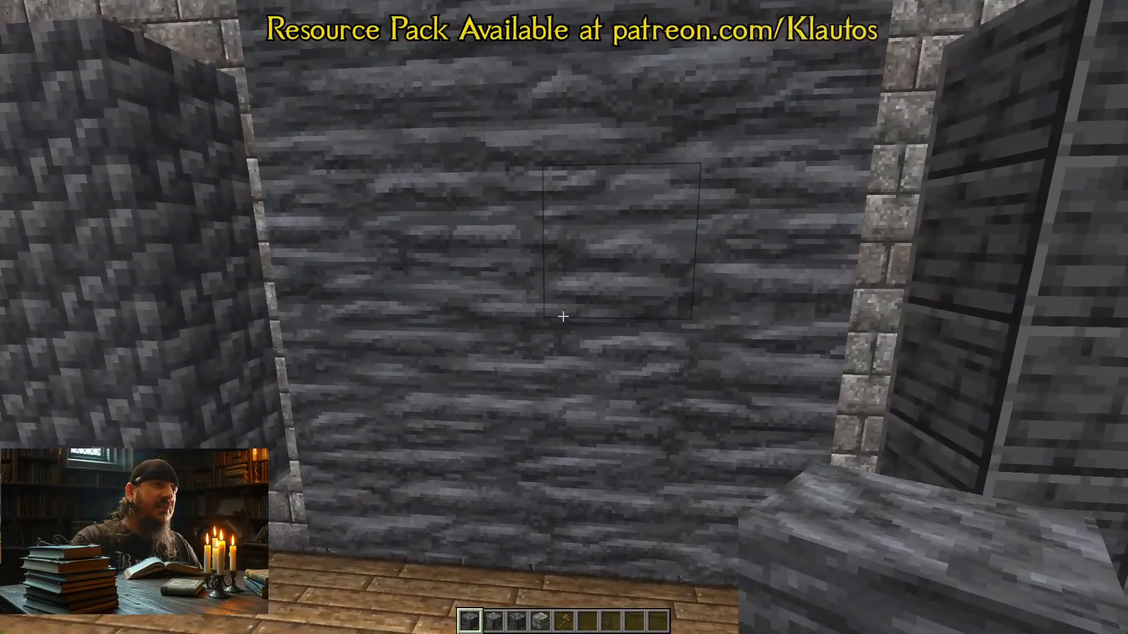
key(w)
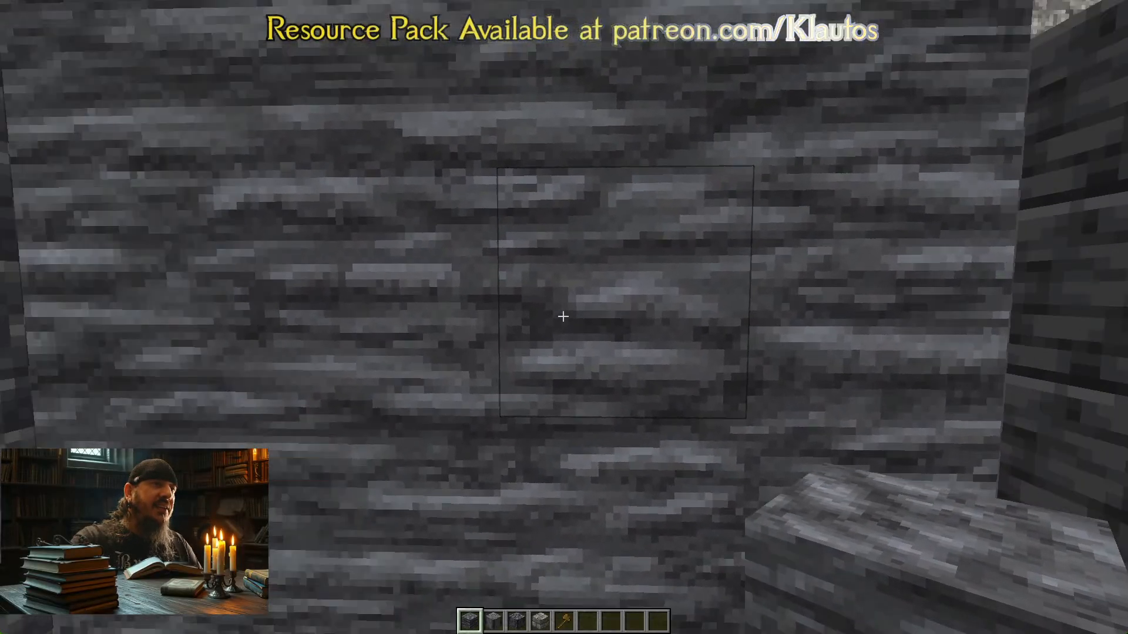
key(s)
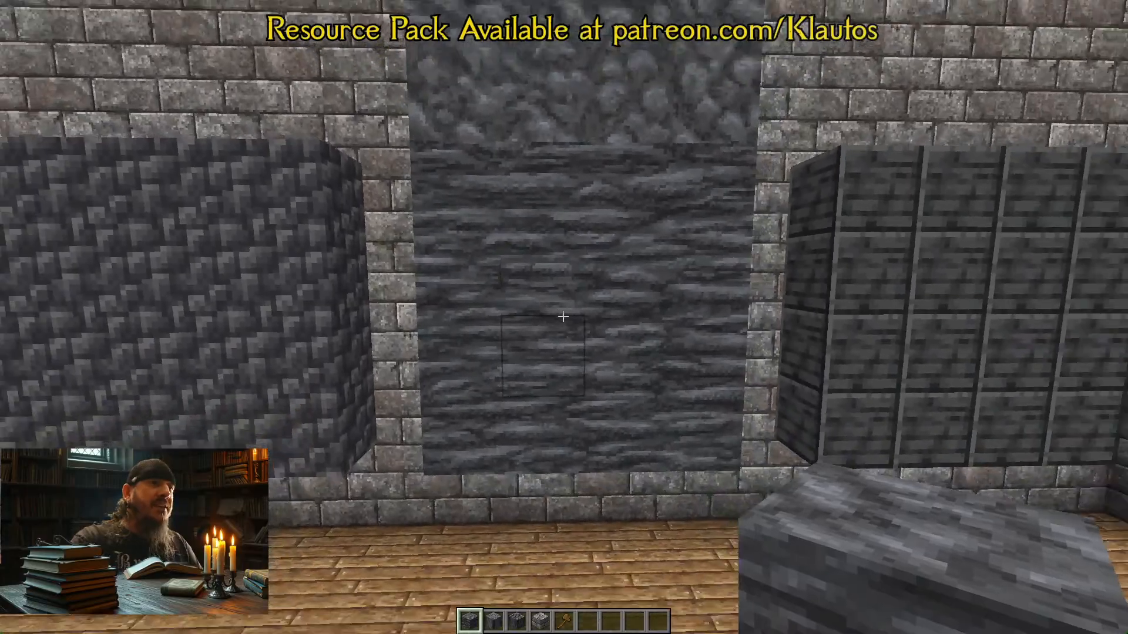
key(w)
- Switch to Photoshop and inspect how the deepslate.psd texture repeats as a tiled pattern
key(alt+Tab)
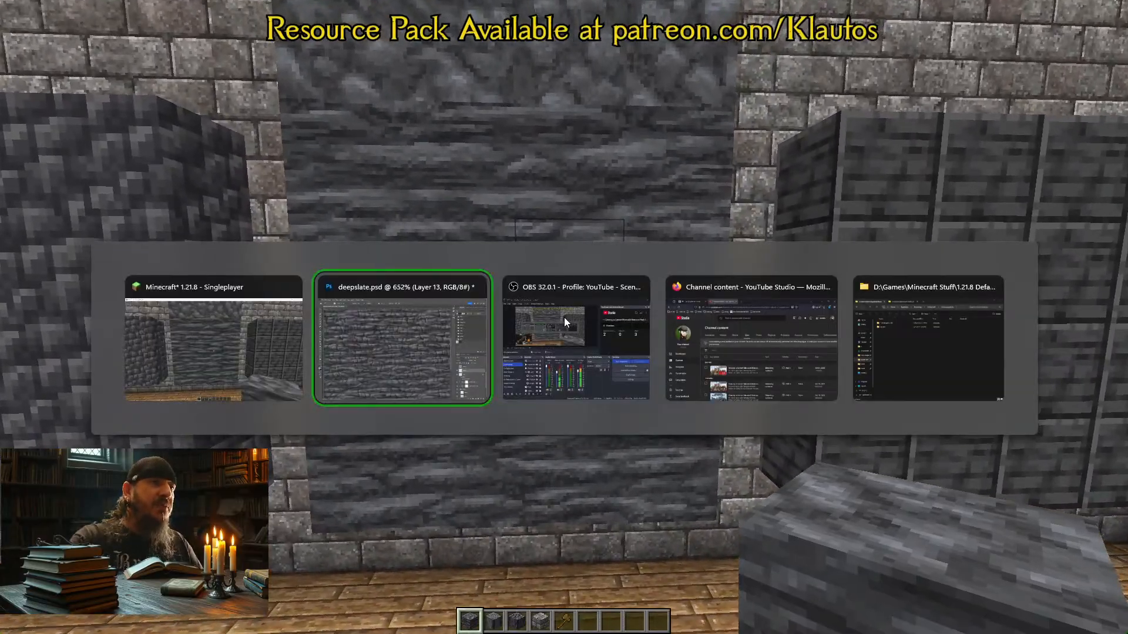
scroll(564, 318, down, 5)
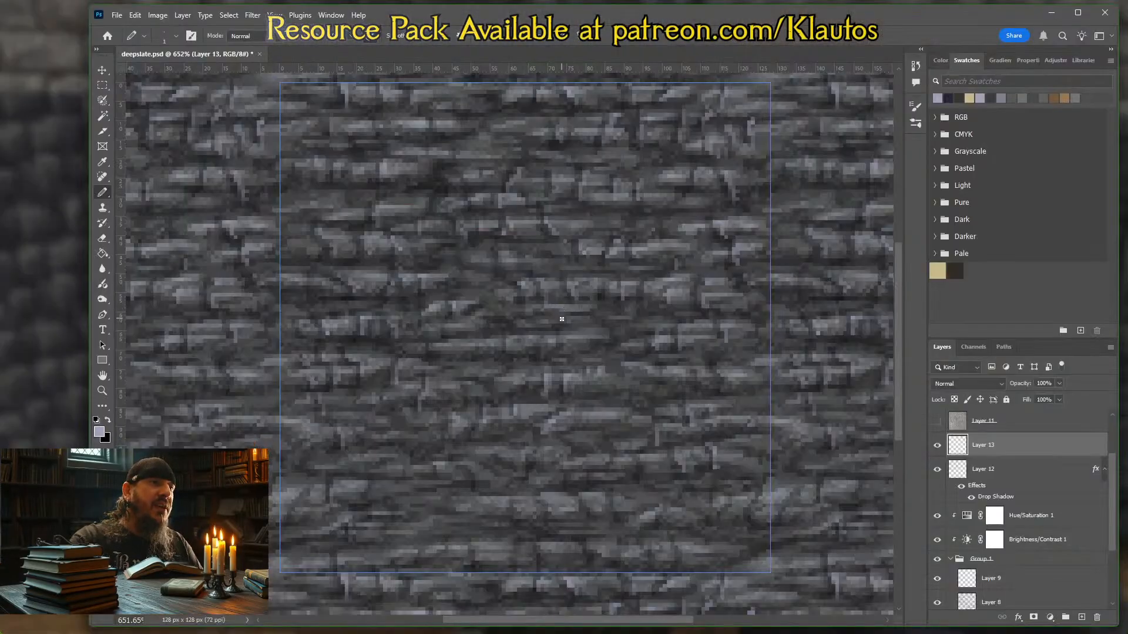
scroll(561, 319, down, 6)
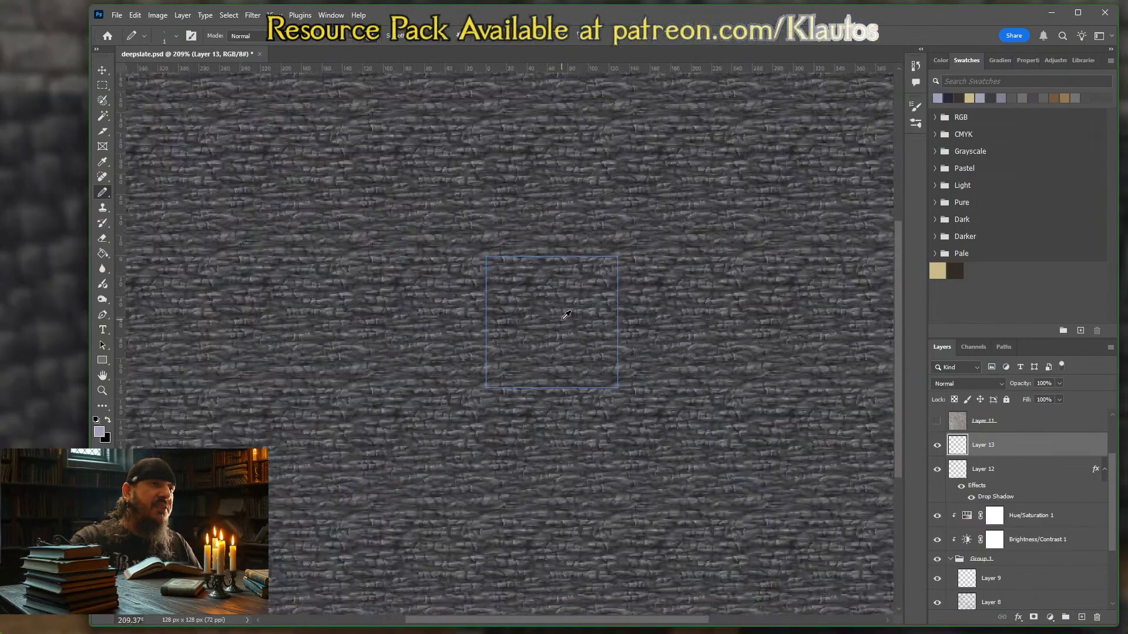
scroll(566, 315, up, 10)
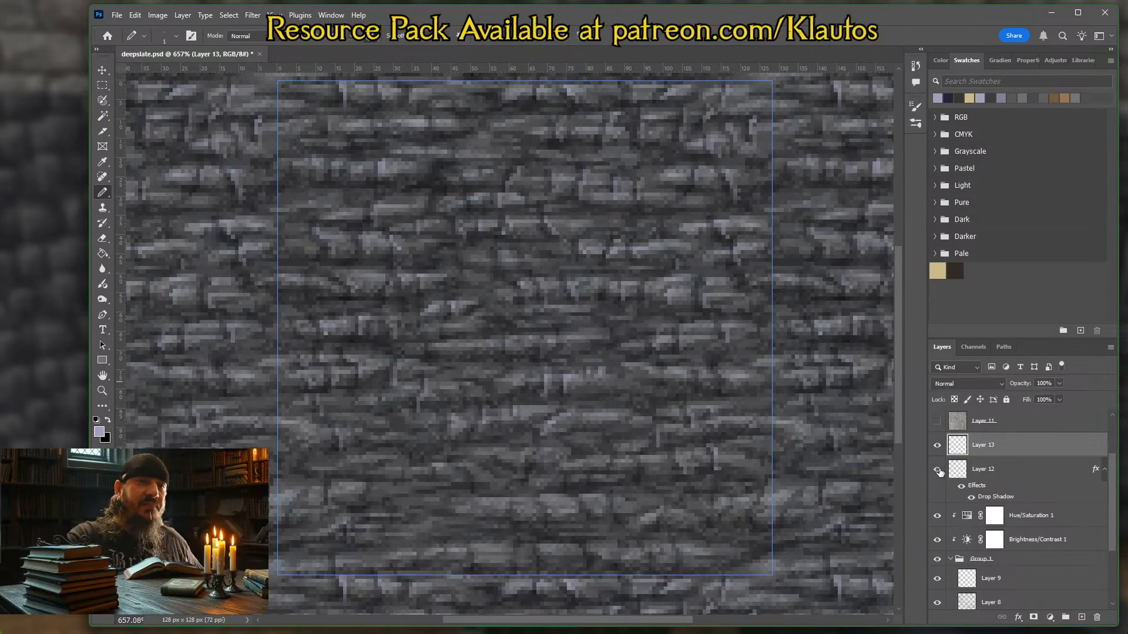
- Hide Layers 12 and 13 to view the base texture, restore Layer 12 and check its opacity setting
click(938, 471)
click(937, 445)
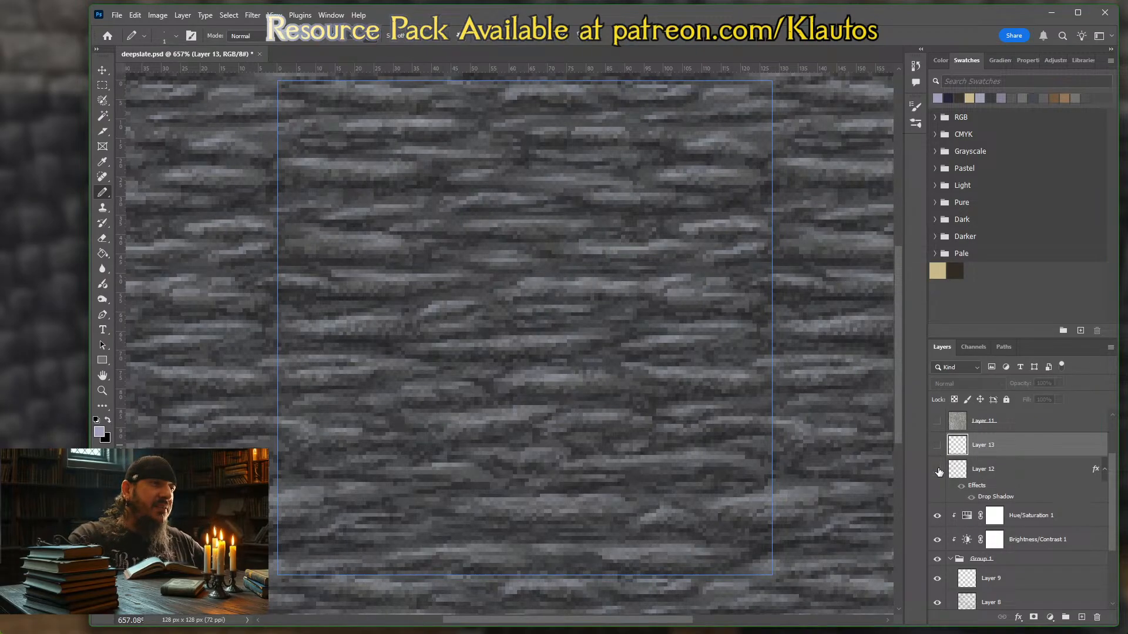
click(938, 470)
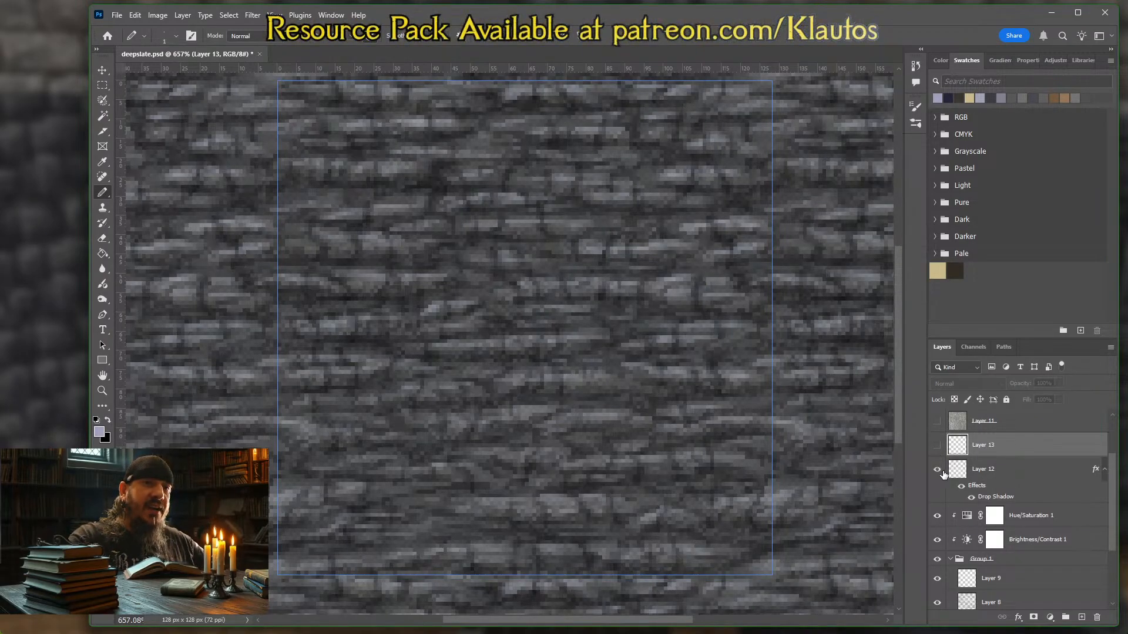
click(998, 476)
click(1059, 383)
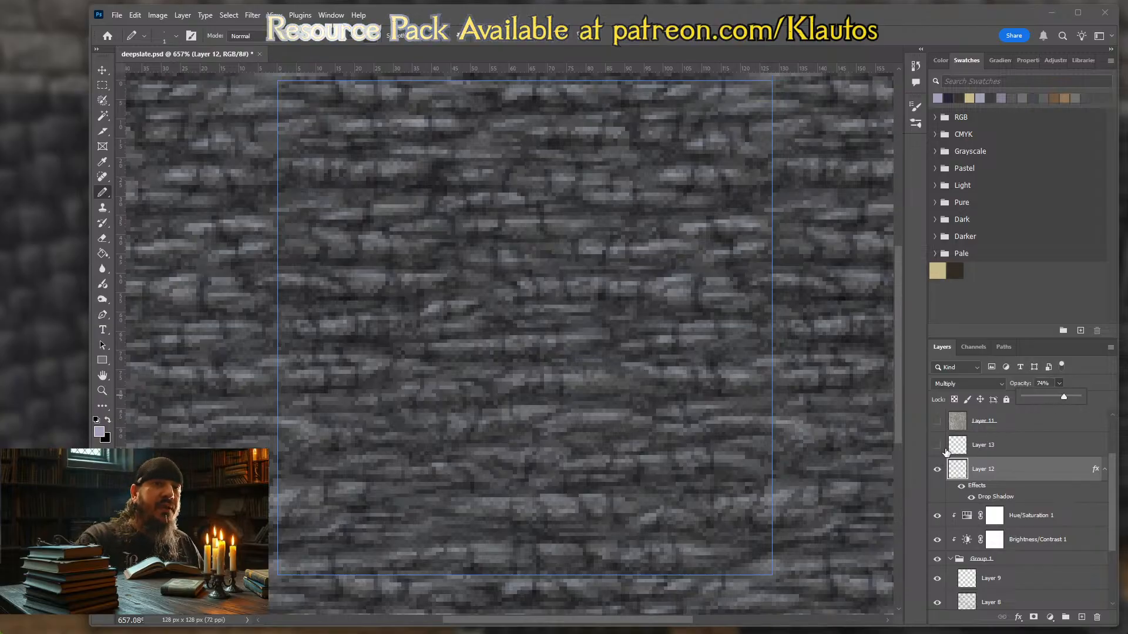
- Show Layer 13 again and toggle its visibility to compare the texture with and without the highlights
click(938, 447)
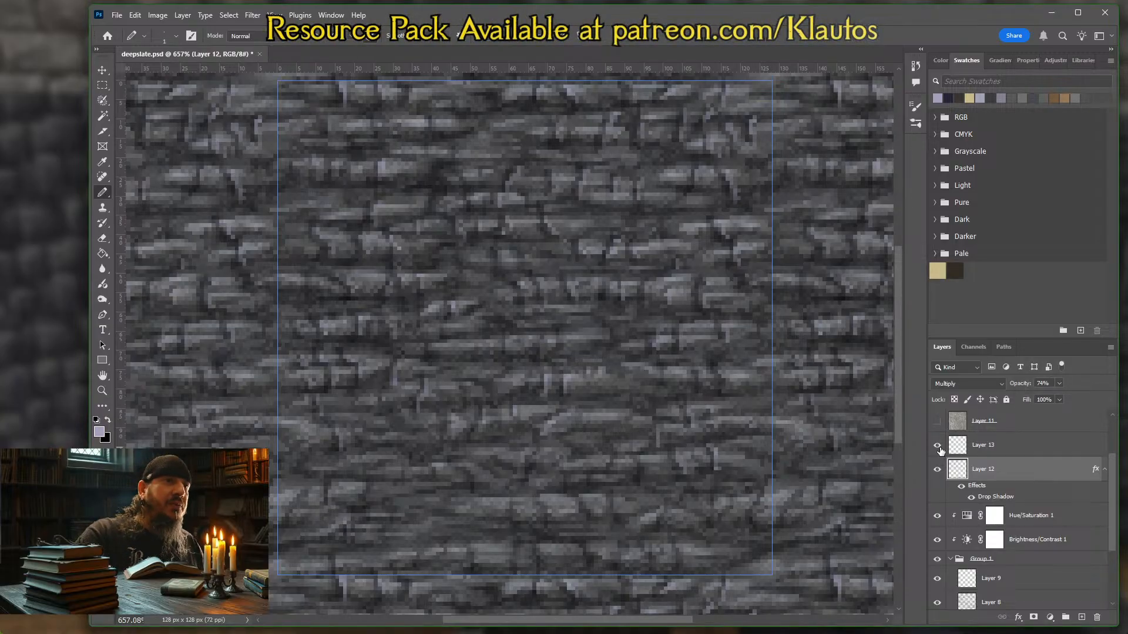
click(940, 450)
click(940, 449)
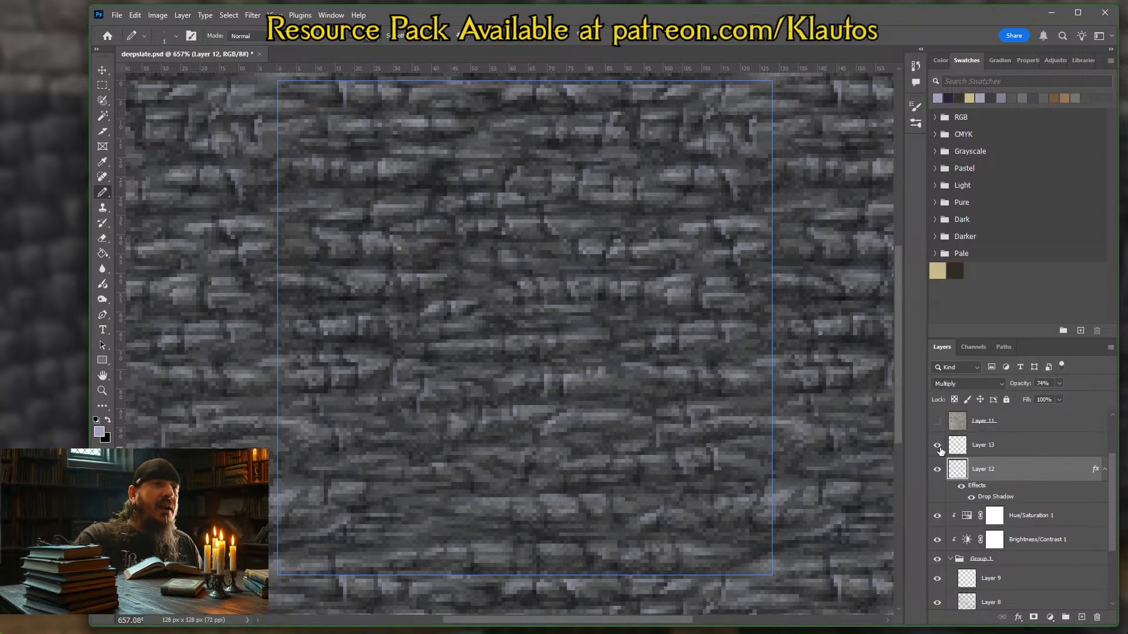
click(939, 448)
click(939, 447)
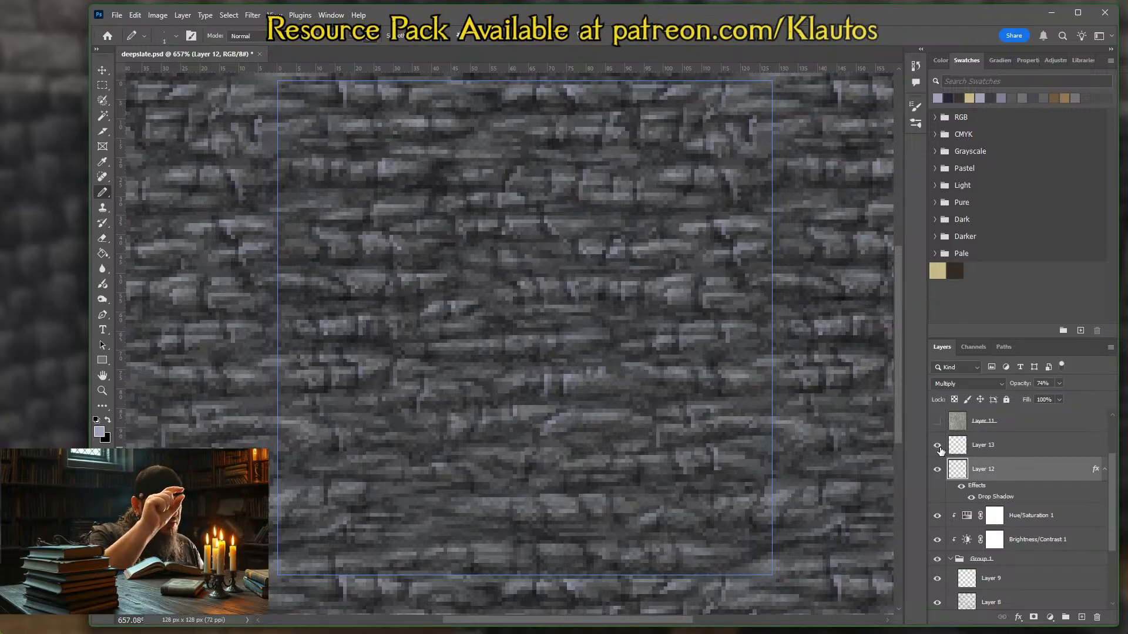
- Select Layer 13 and compare the texture with and without Layer 12's drop shadow
click(957, 449)
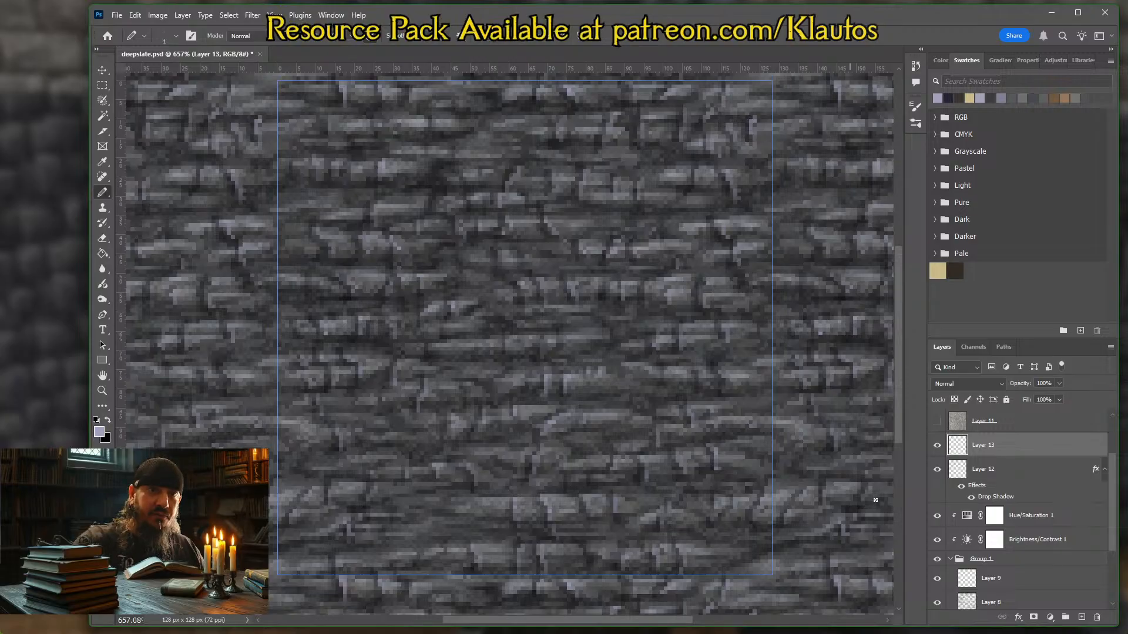
click(971, 498)
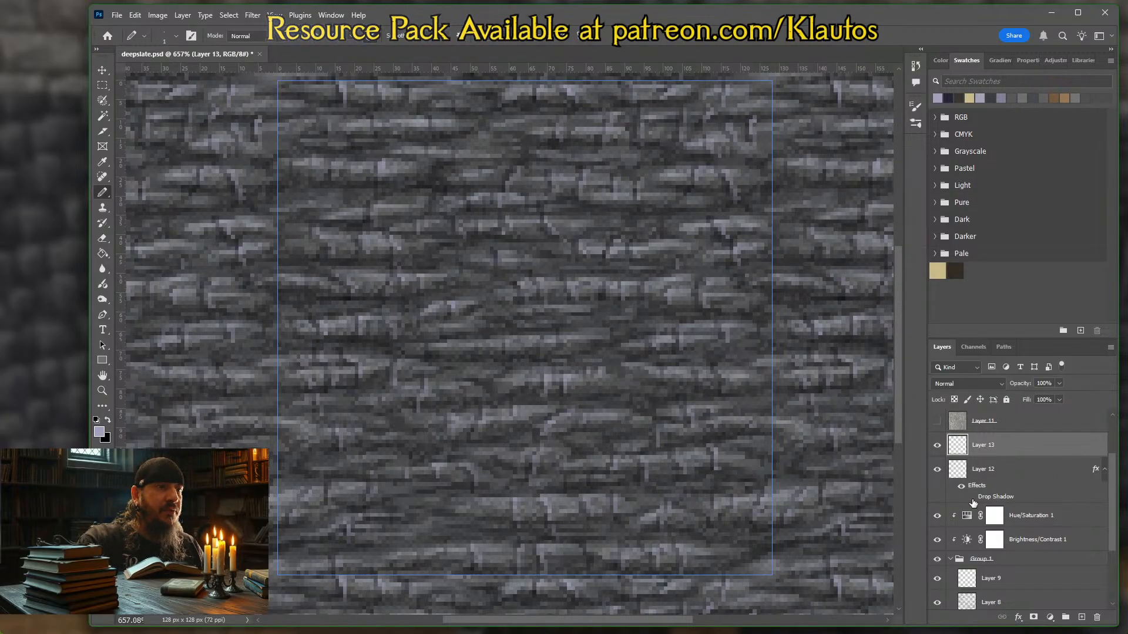
click(972, 498)
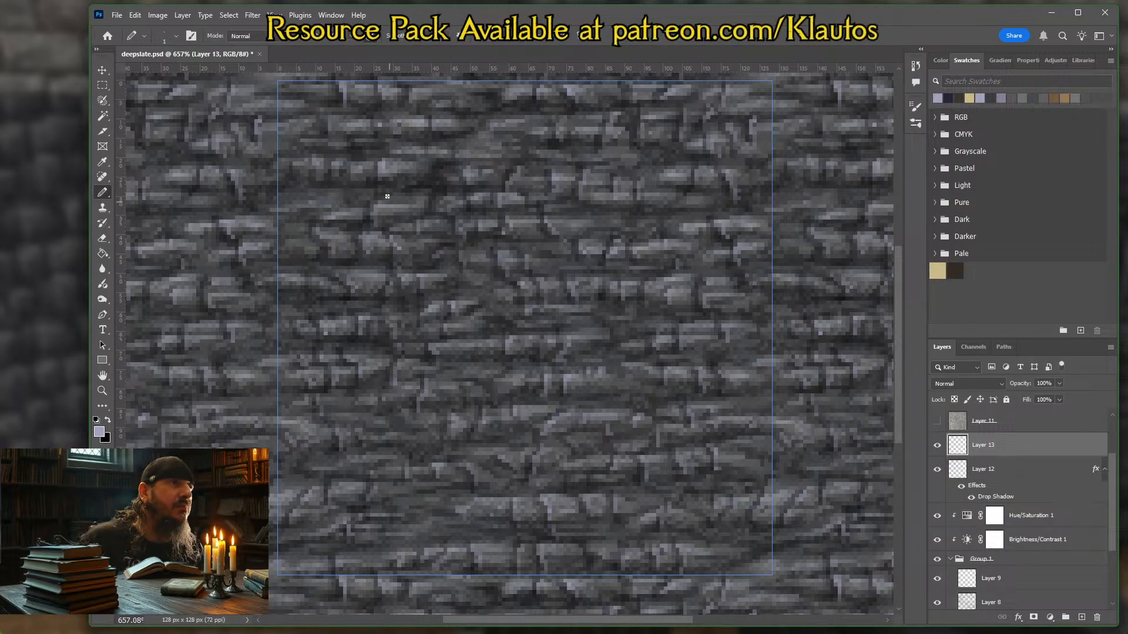
- Switch from the Eraser back to the Pencil tool and check Layer 13's contribution to the texture
key(e)
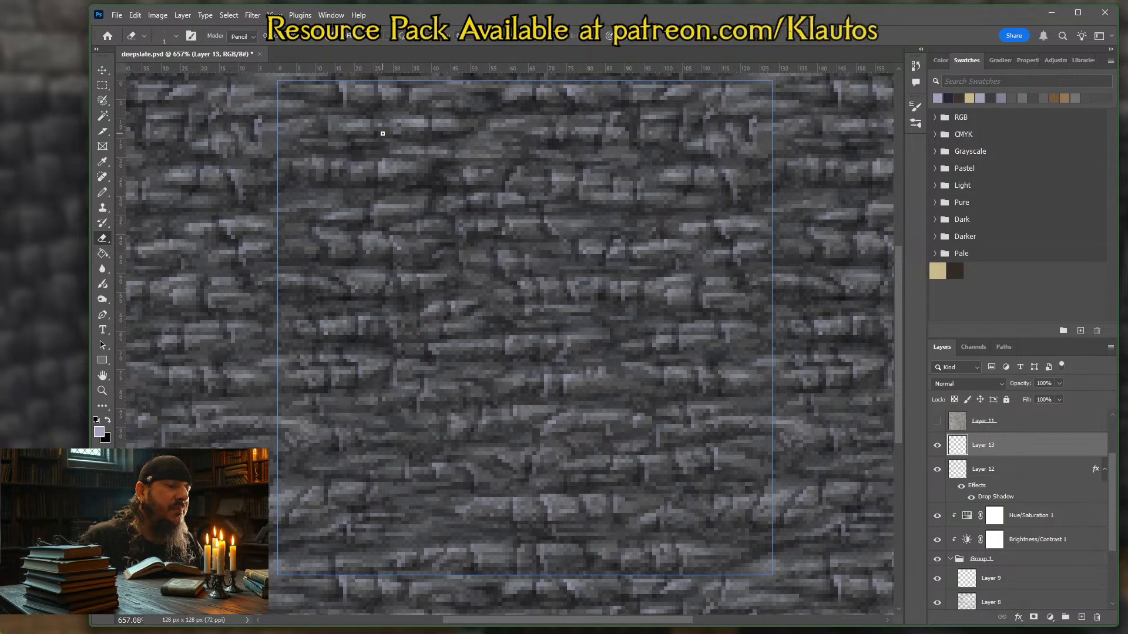
key(b)
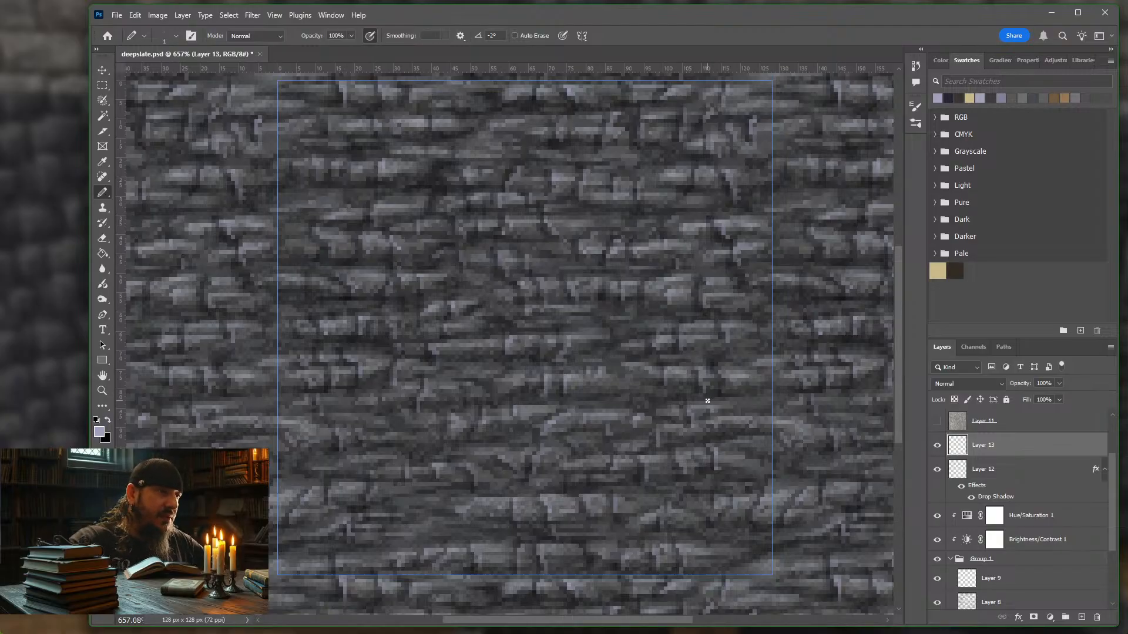
click(938, 445)
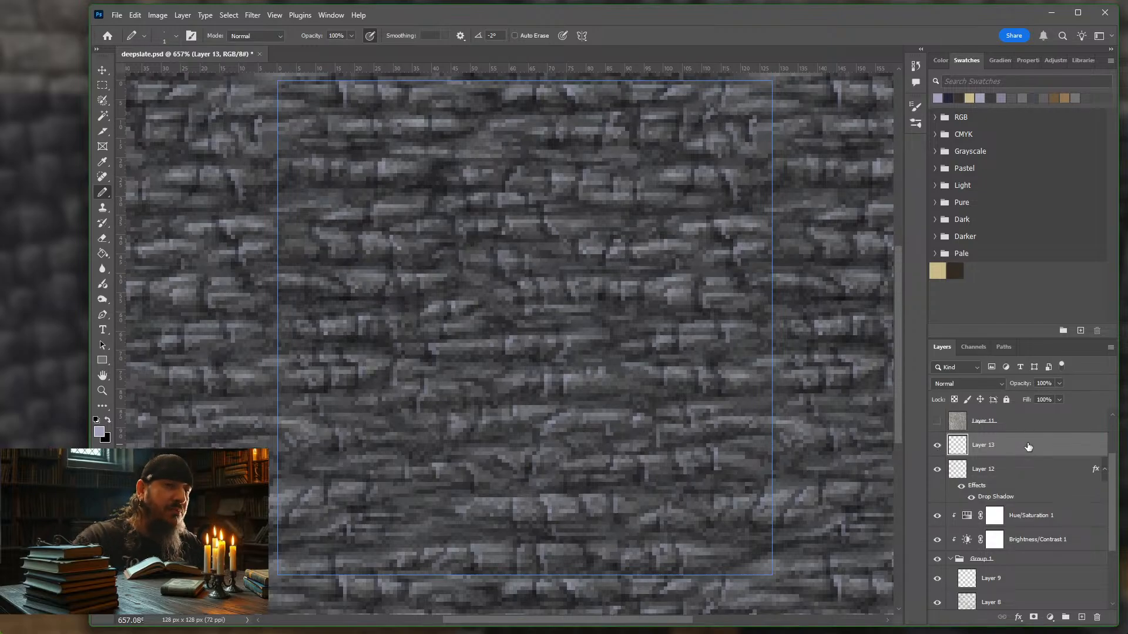
- Try the Overlay and Hard Light blend modes on Layer 13
click(1002, 385)
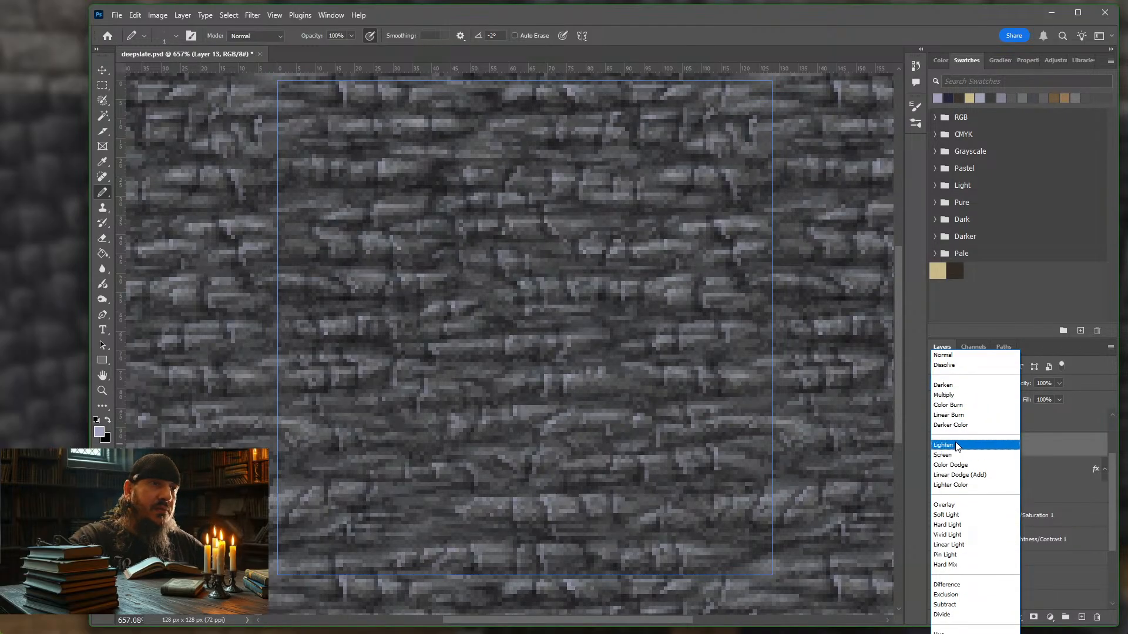
click(976, 509)
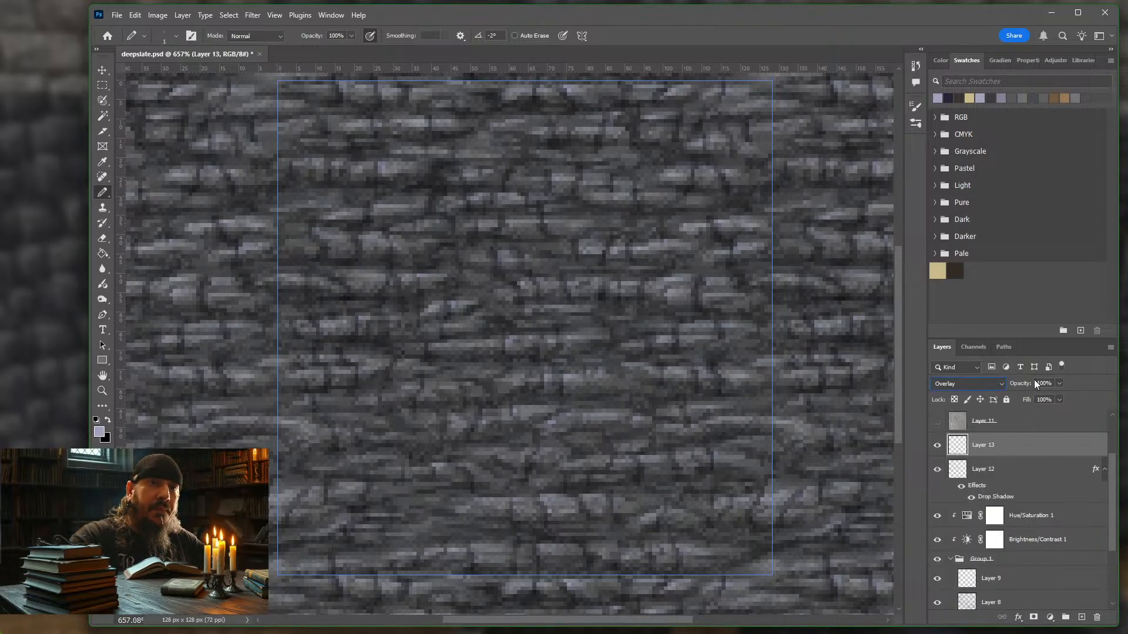
click(1003, 385)
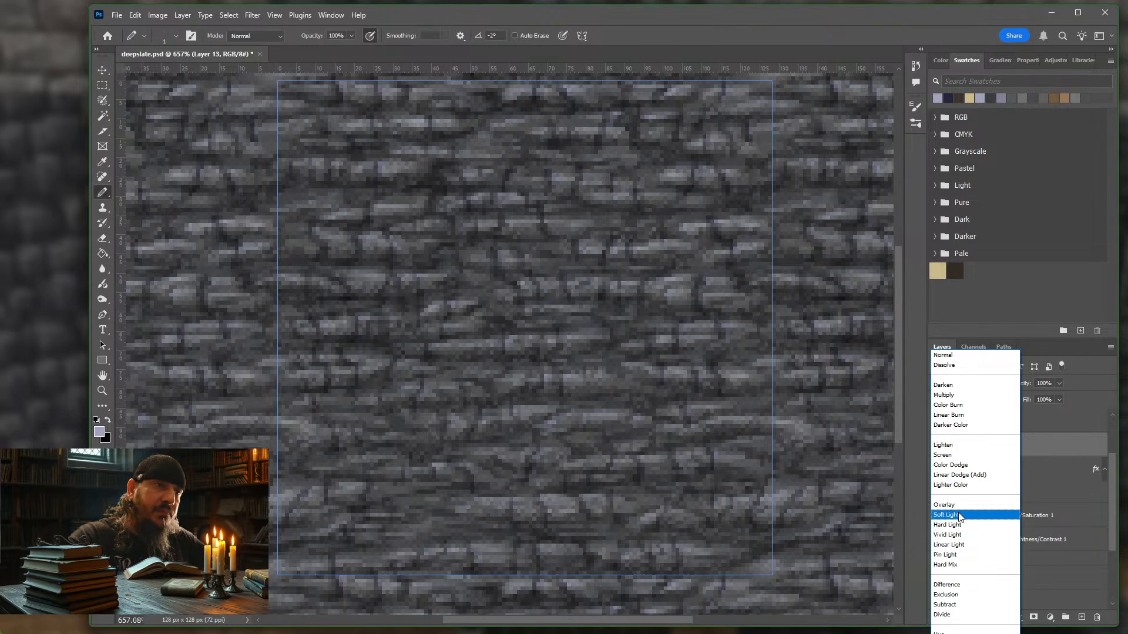
click(957, 527)
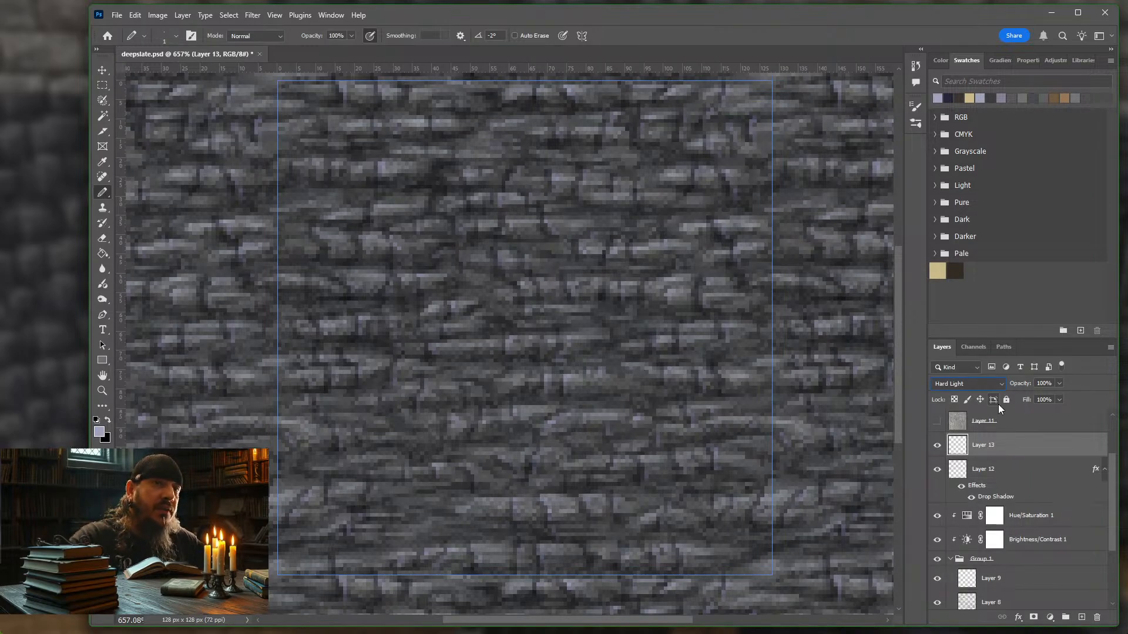
- Set Layer 13's blend mode to Divide and toggle the layer's visibility to compare the highlights
click(1002, 385)
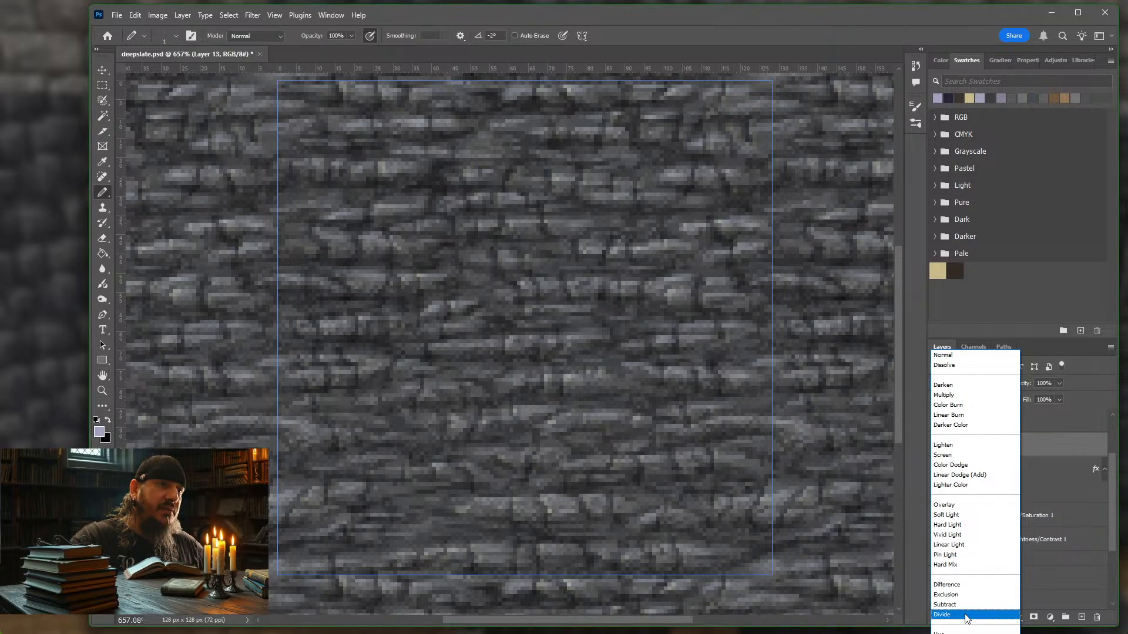
click(966, 615)
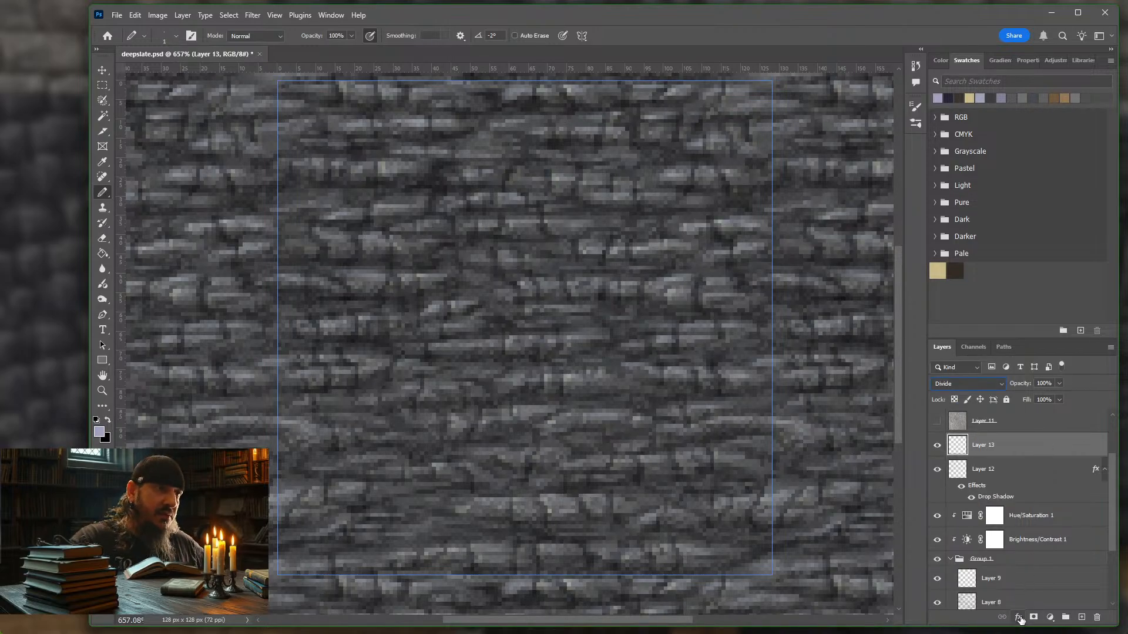
click(937, 446)
click(938, 446)
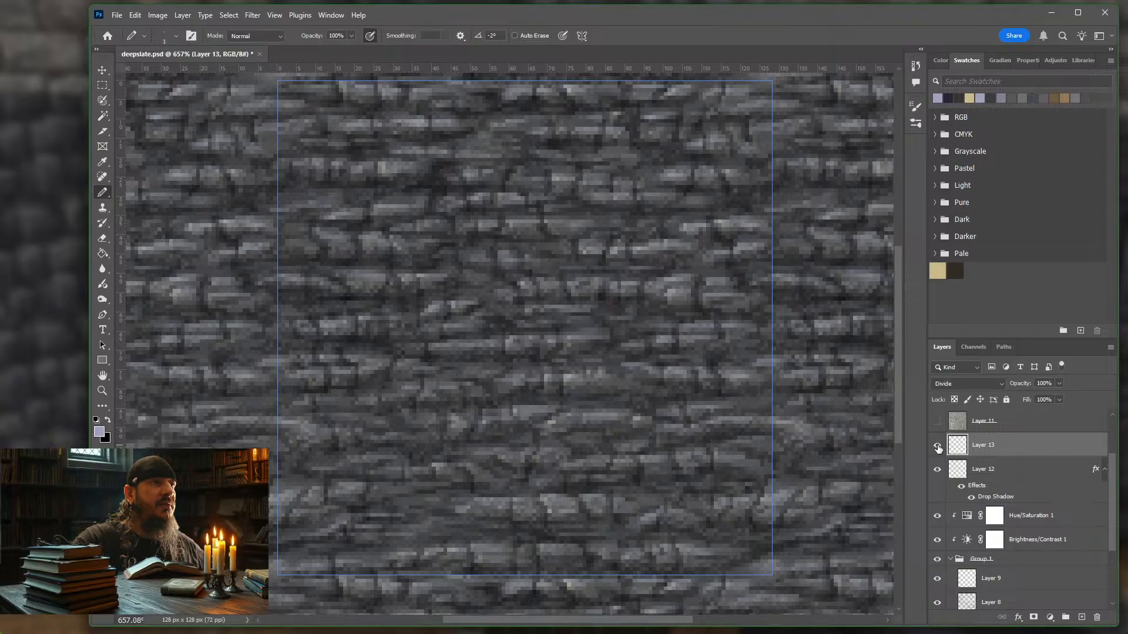
click(938, 447)
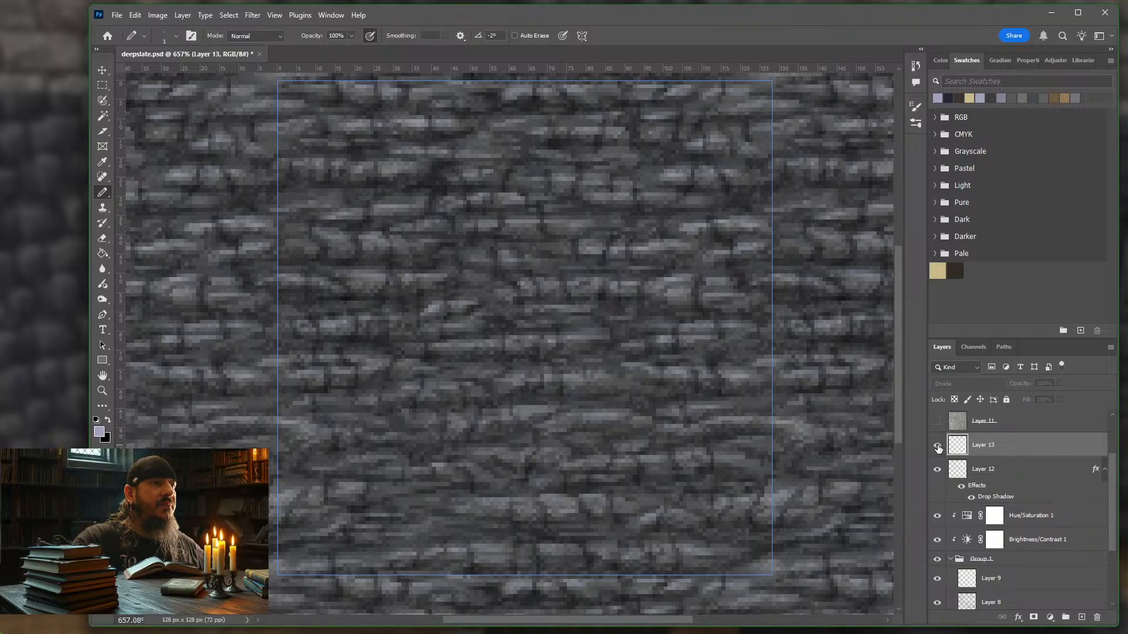
click(938, 446)
click(938, 447)
click(937, 447)
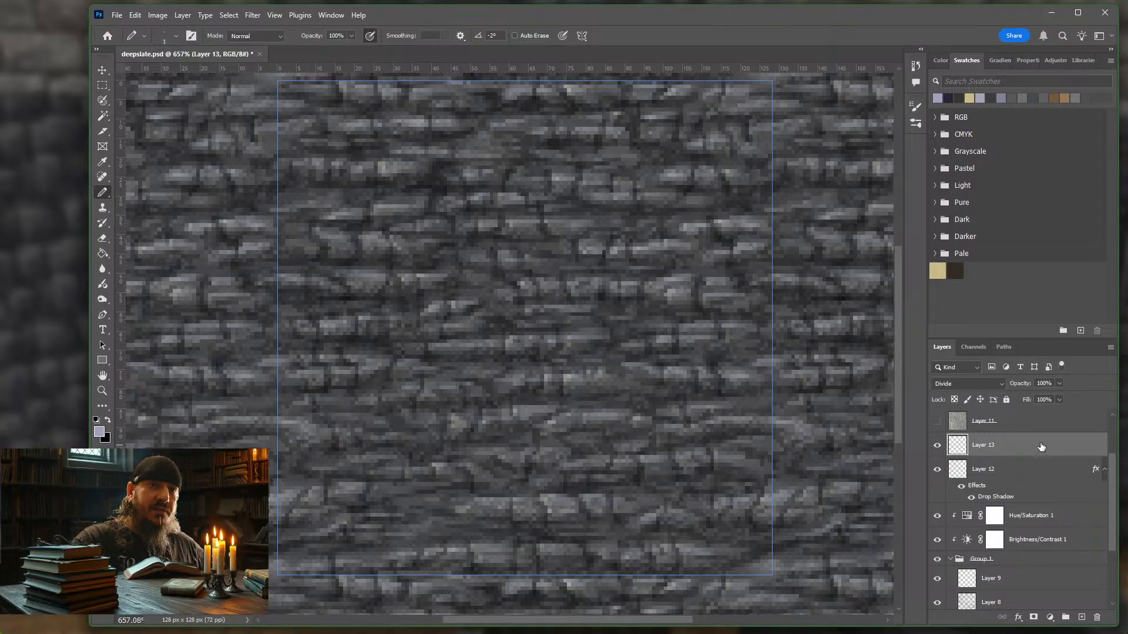
- Try an Outer Glow on Layer 13 and change its glow colour to the muted grey-green 49524c
click(1059, 383)
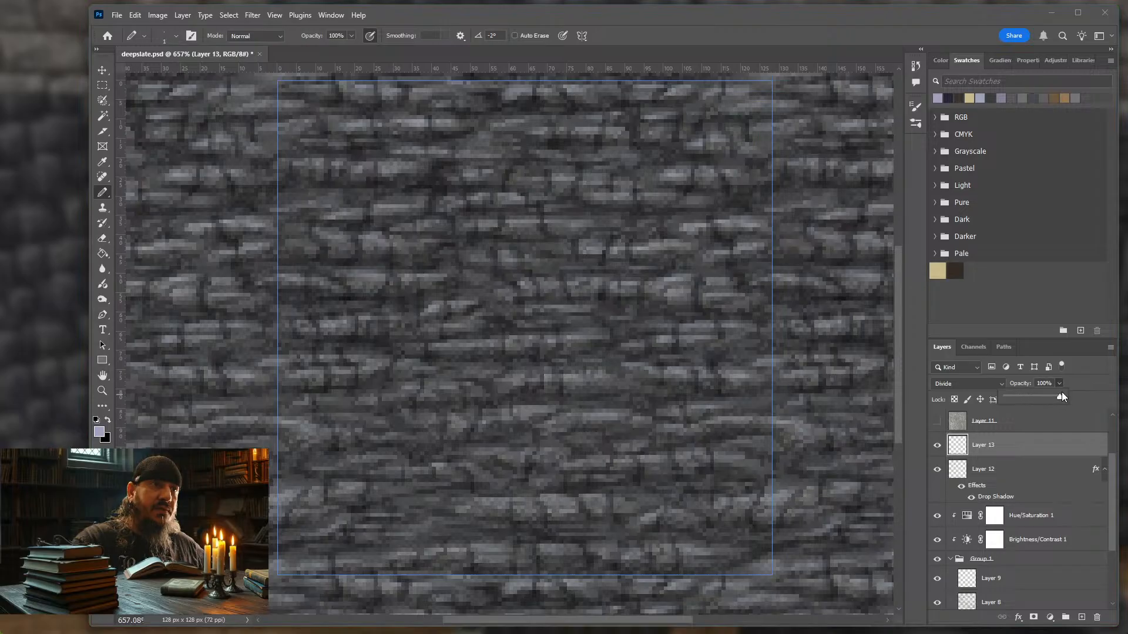
click(1048, 446)
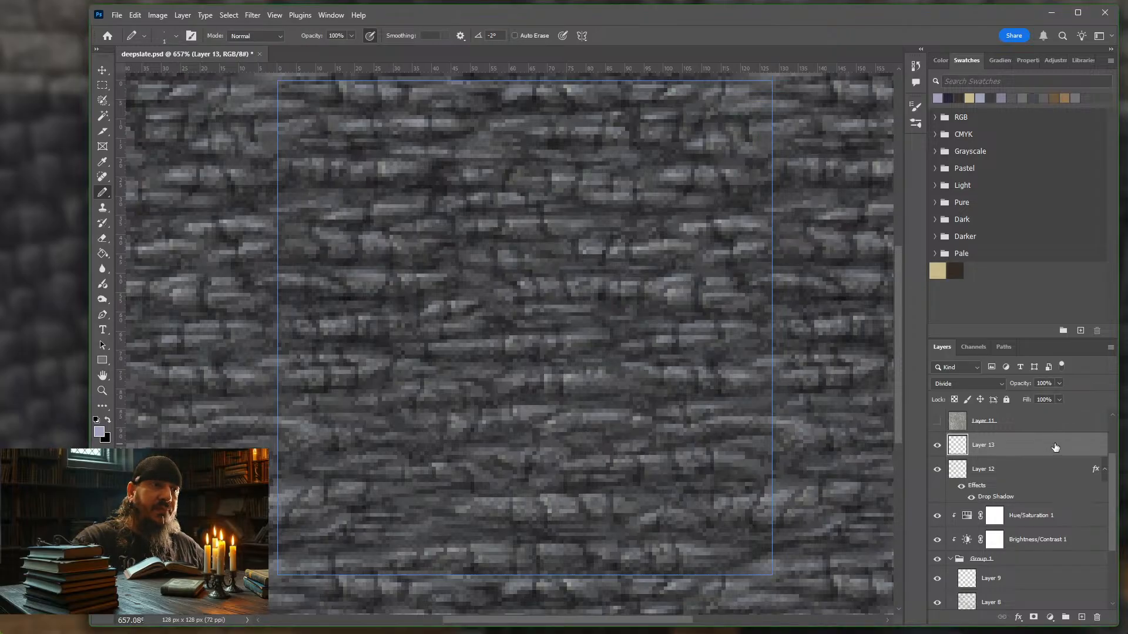
click(1018, 617)
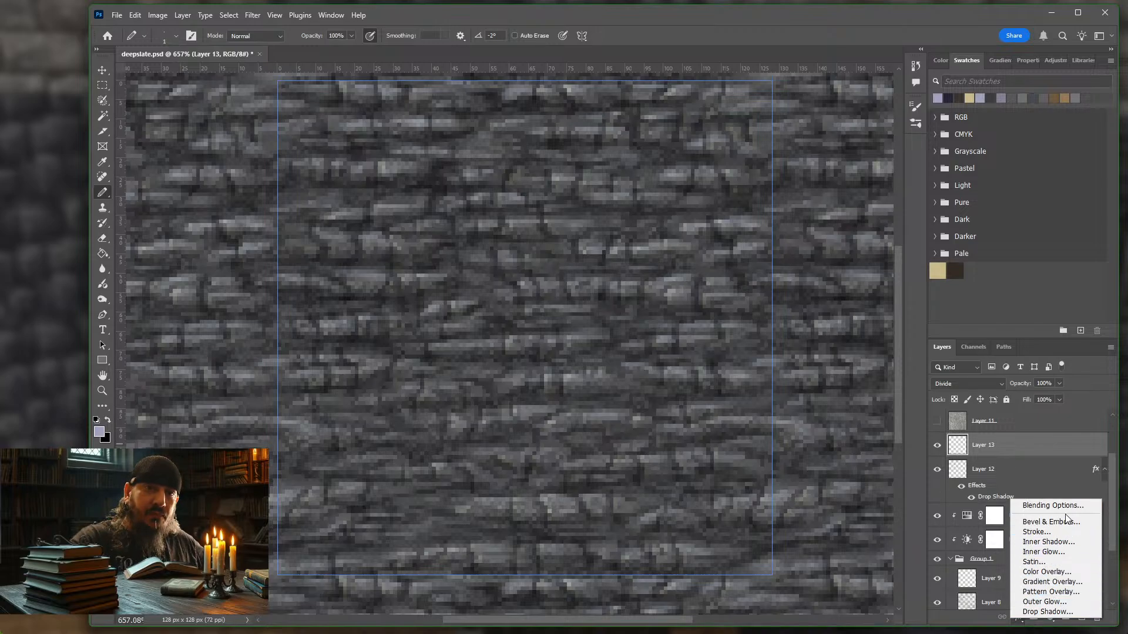
click(1050, 607)
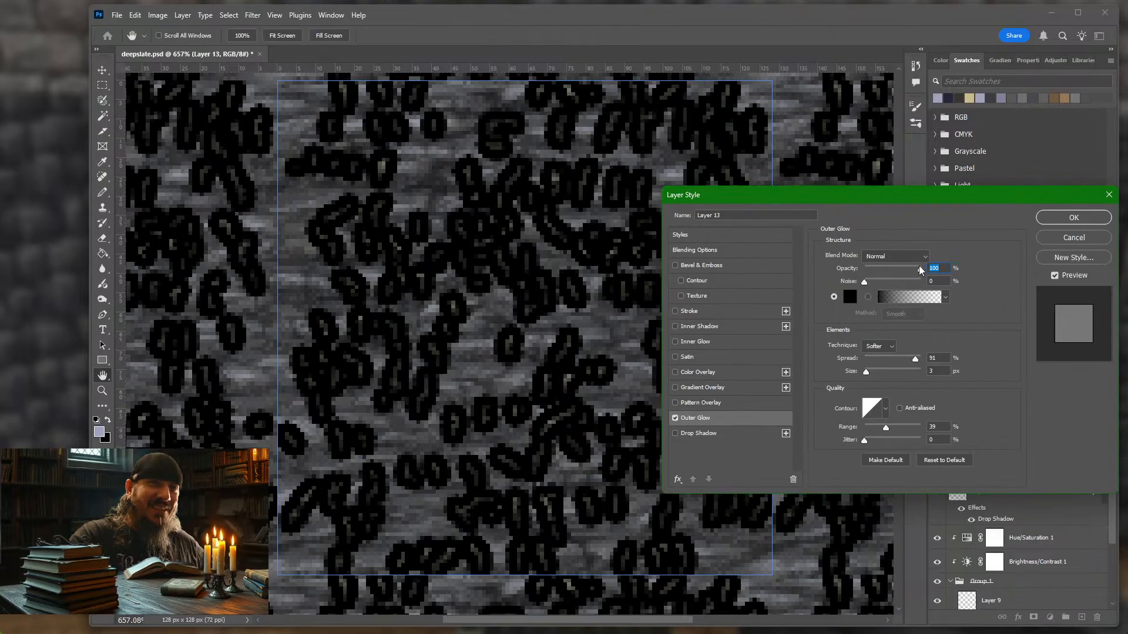
click(853, 297)
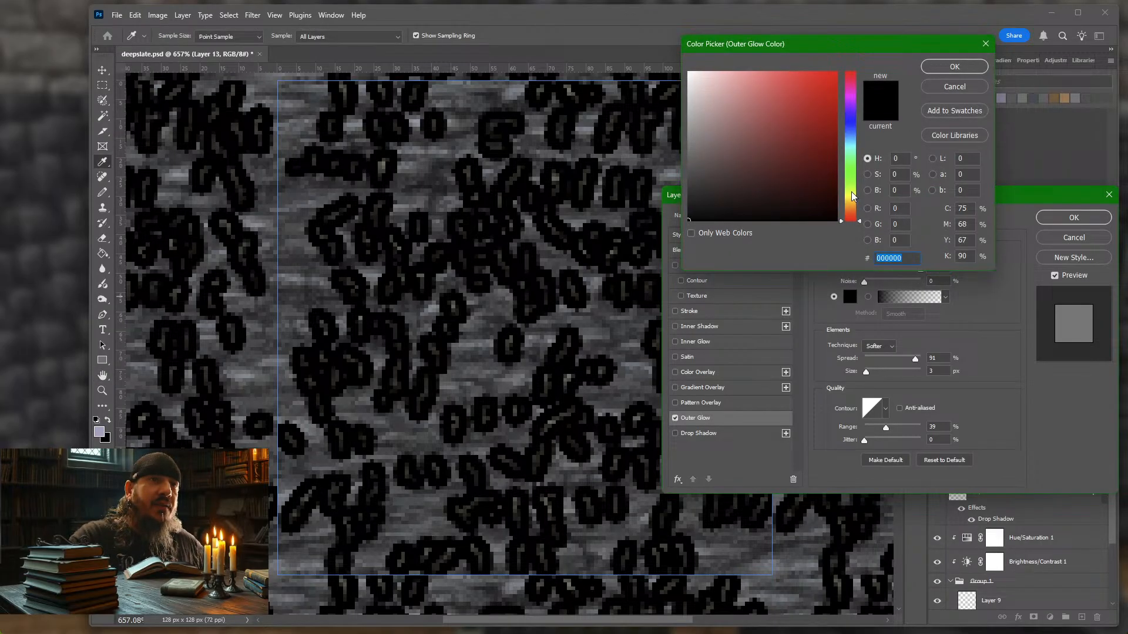
drag(851, 191, 851, 170)
click(787, 141)
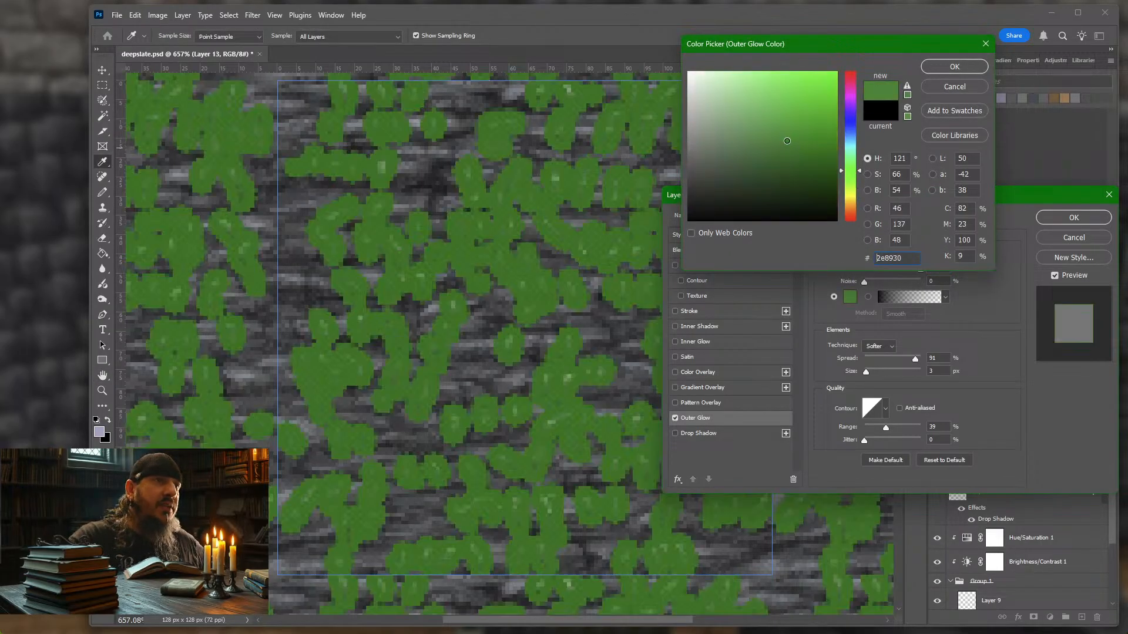
mouse_move(787, 141)
mouse_down()
mouse_move(773, 173)
mouse_move(801, 174)
mouse_move(751, 189)
mouse_up()
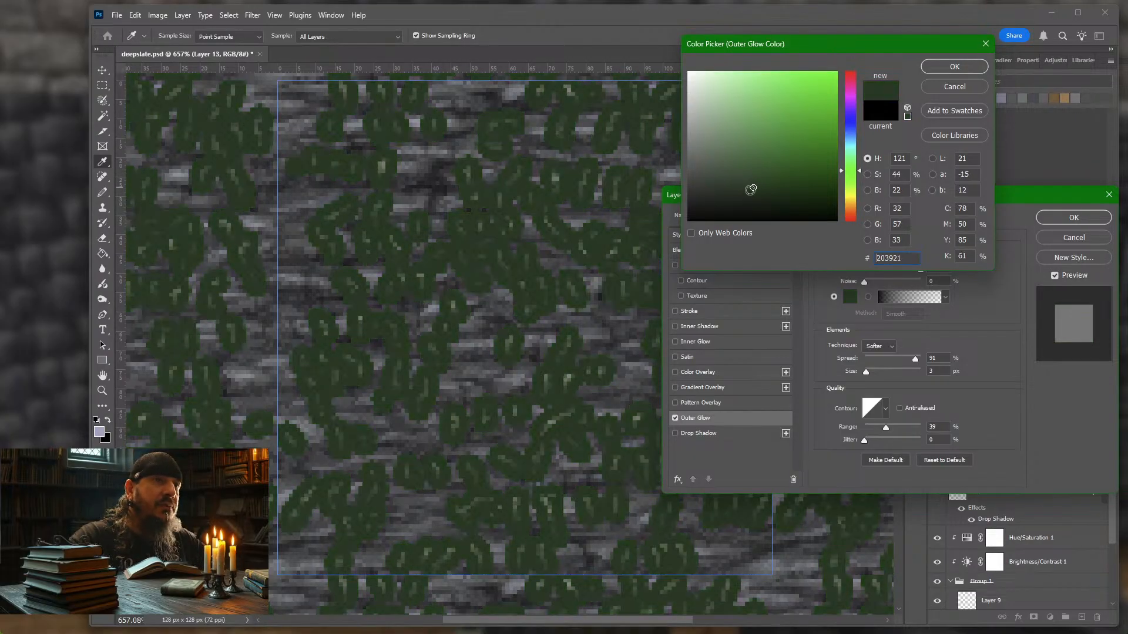
mouse_move(851, 172)
mouse_down()
mouse_move(852, 183)
mouse_move(850, 167)
mouse_up()
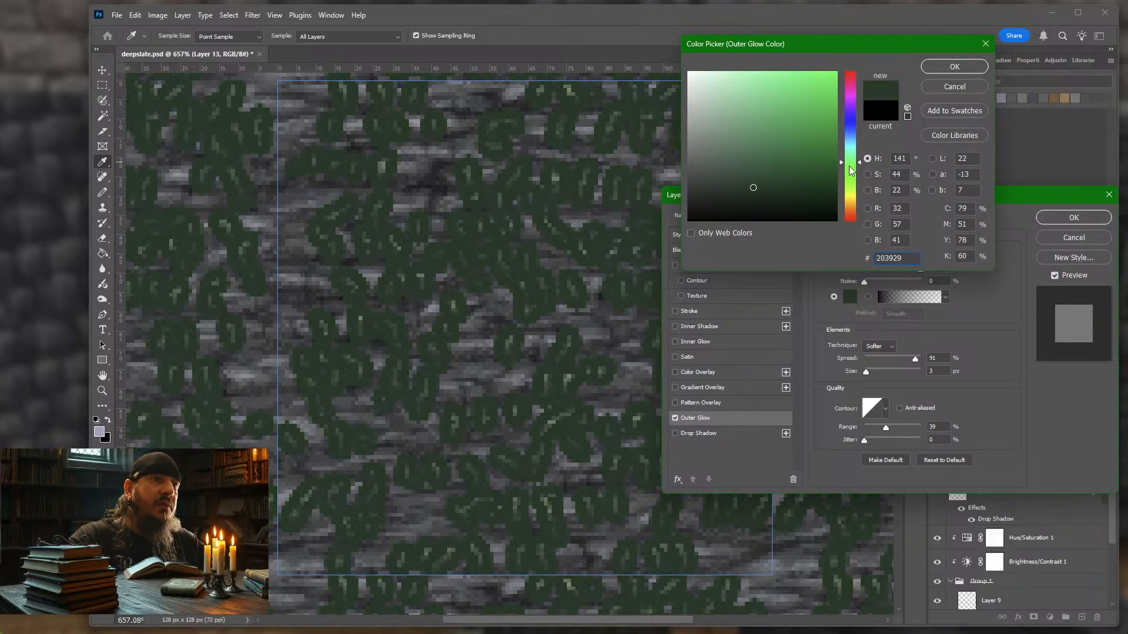
mouse_move(750, 183)
mouse_down()
mouse_move(710, 152)
mouse_move(714, 170)
mouse_move(703, 173)
mouse_up()
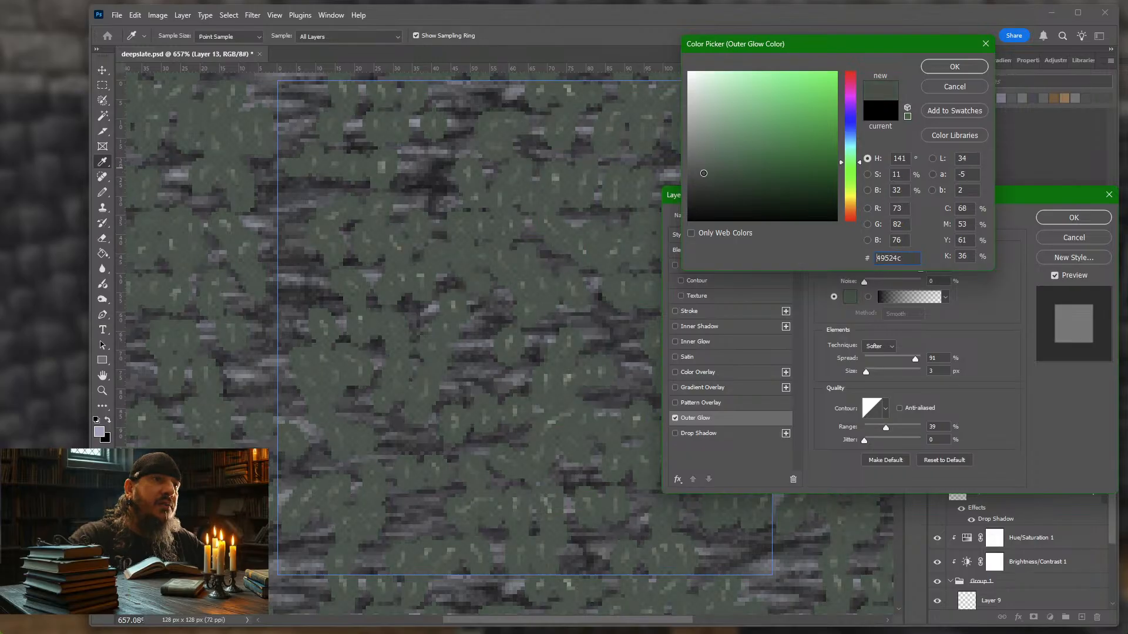
click(939, 67)
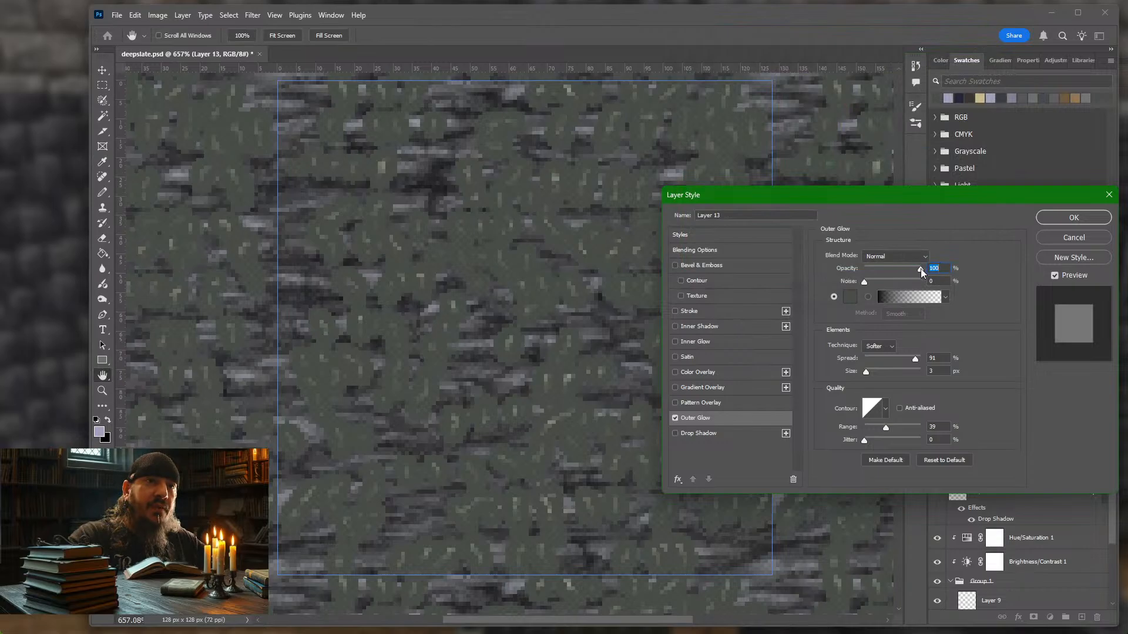
- Try the Outer Glow at several opacities, ending on 83% with a 17% spread and a size of 0 px
drag(920, 269, 869, 266)
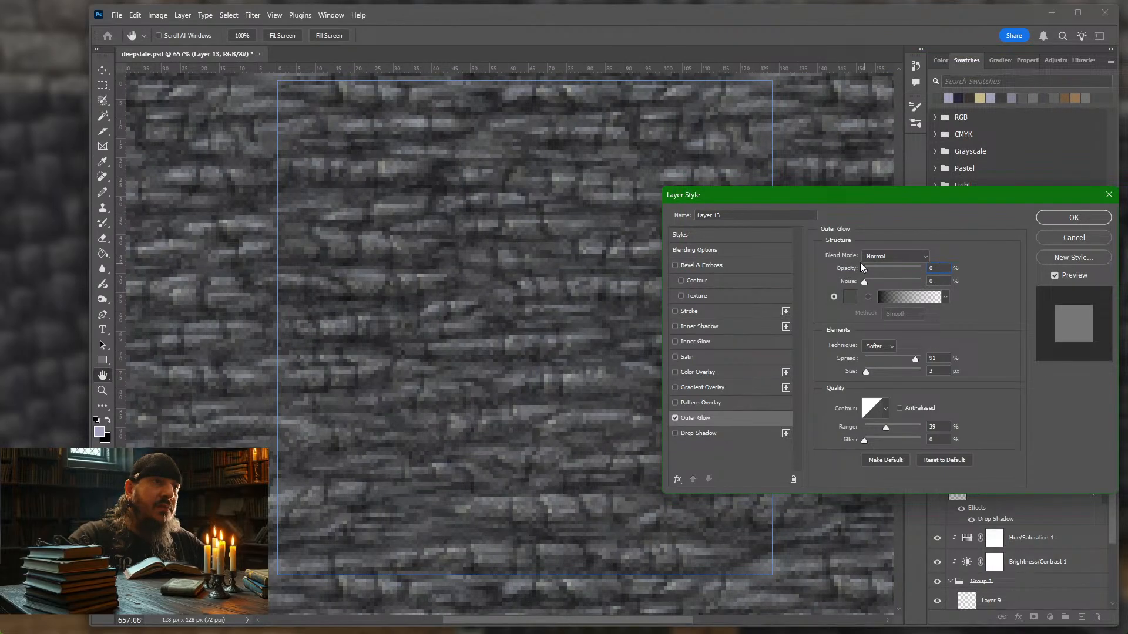
drag(868, 262, 880, 260)
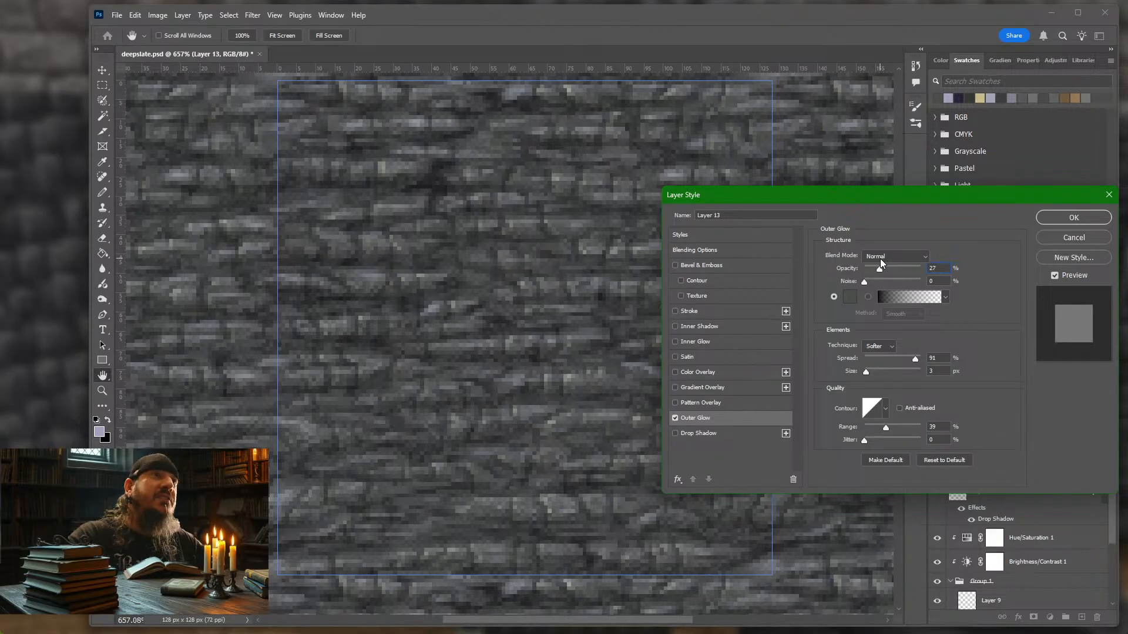
click(880, 263)
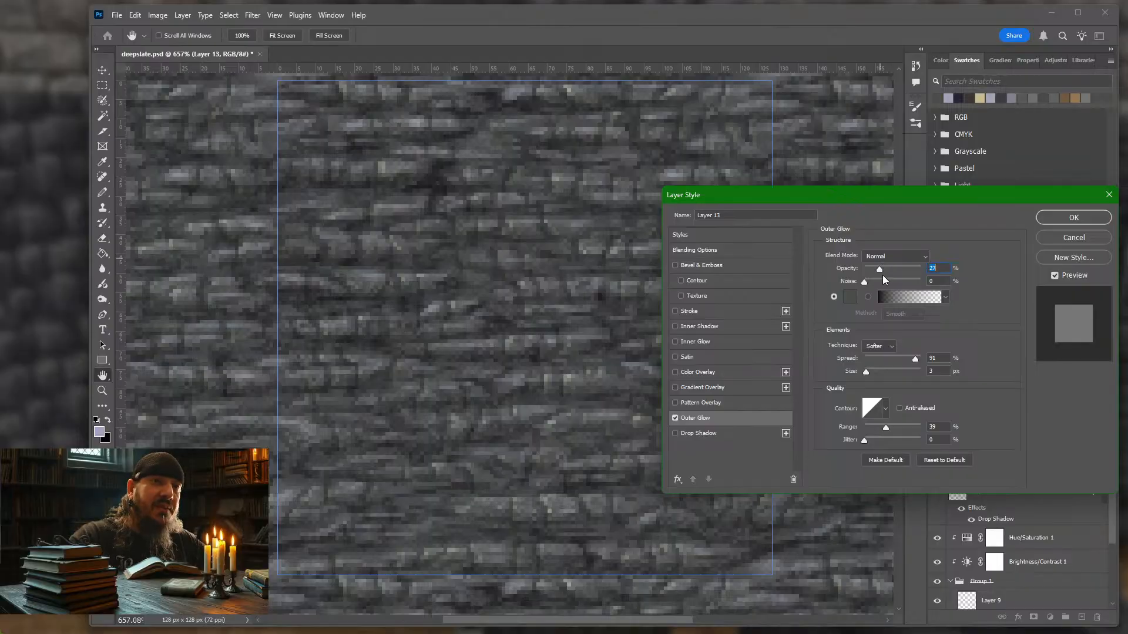
drag(882, 266, 912, 269)
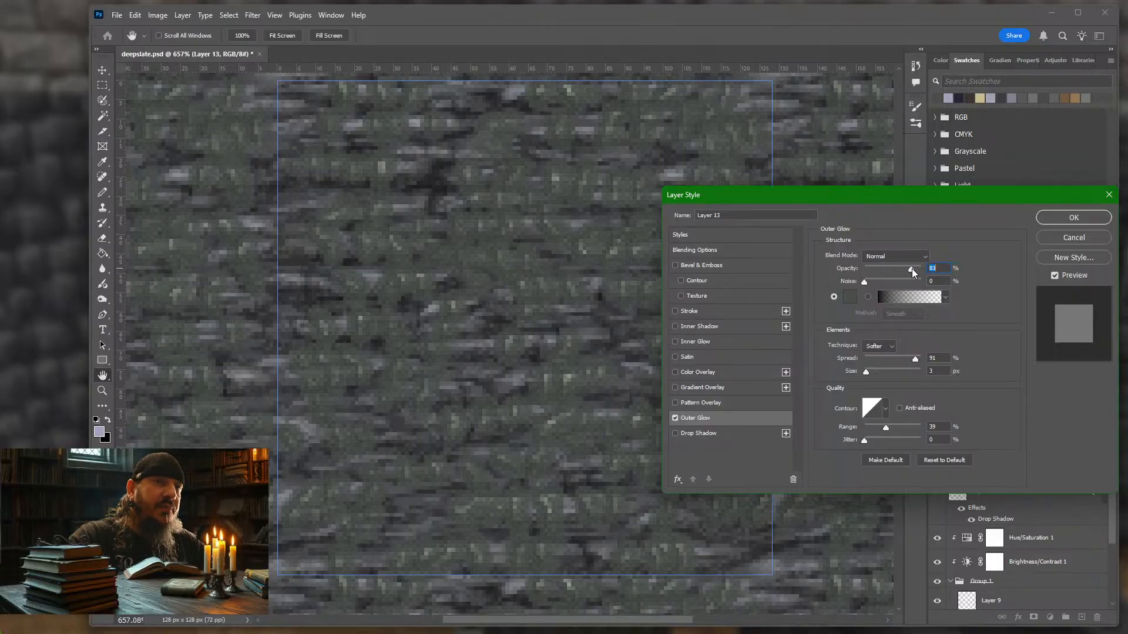
drag(912, 361, 864, 363)
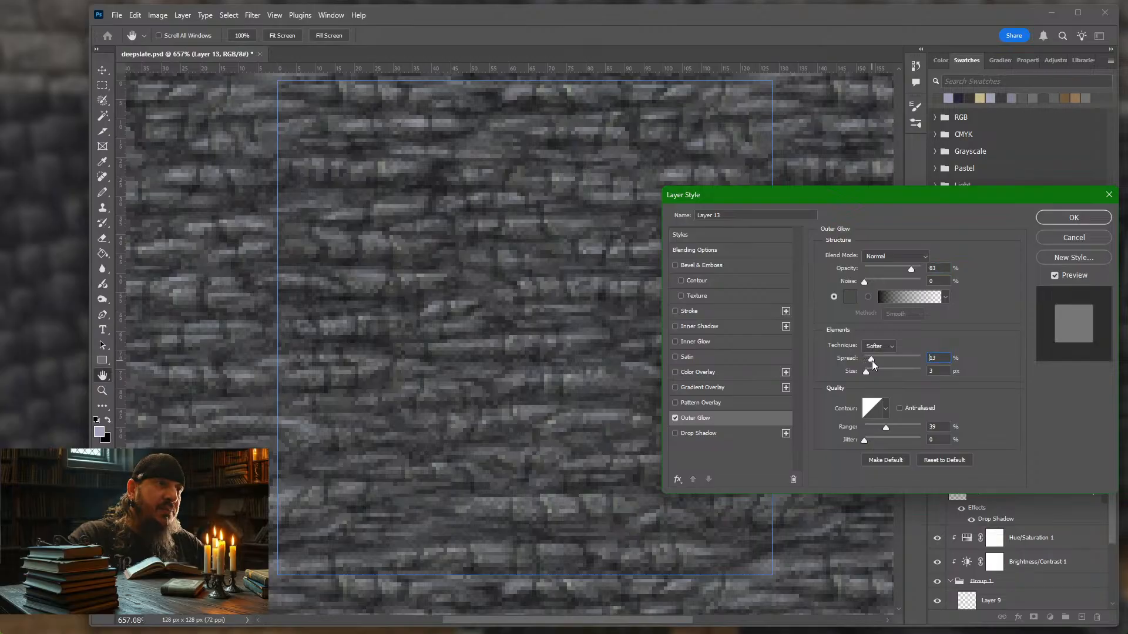
drag(873, 360, 861, 372)
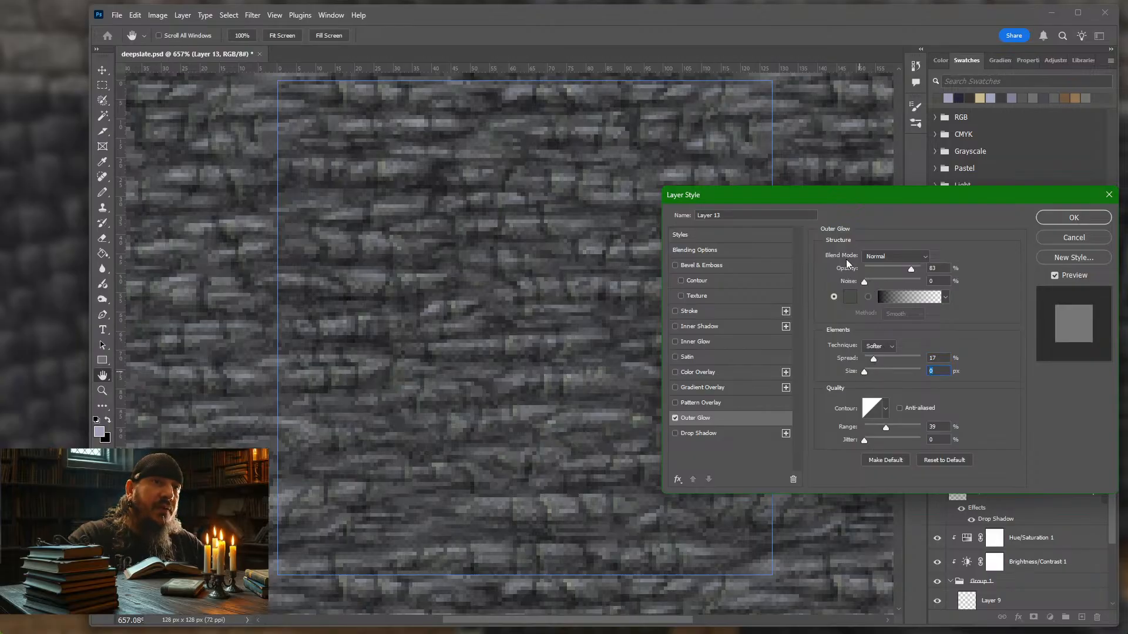
- Compare the texture with and without Layer 13's Outer Glow
click(674, 418)
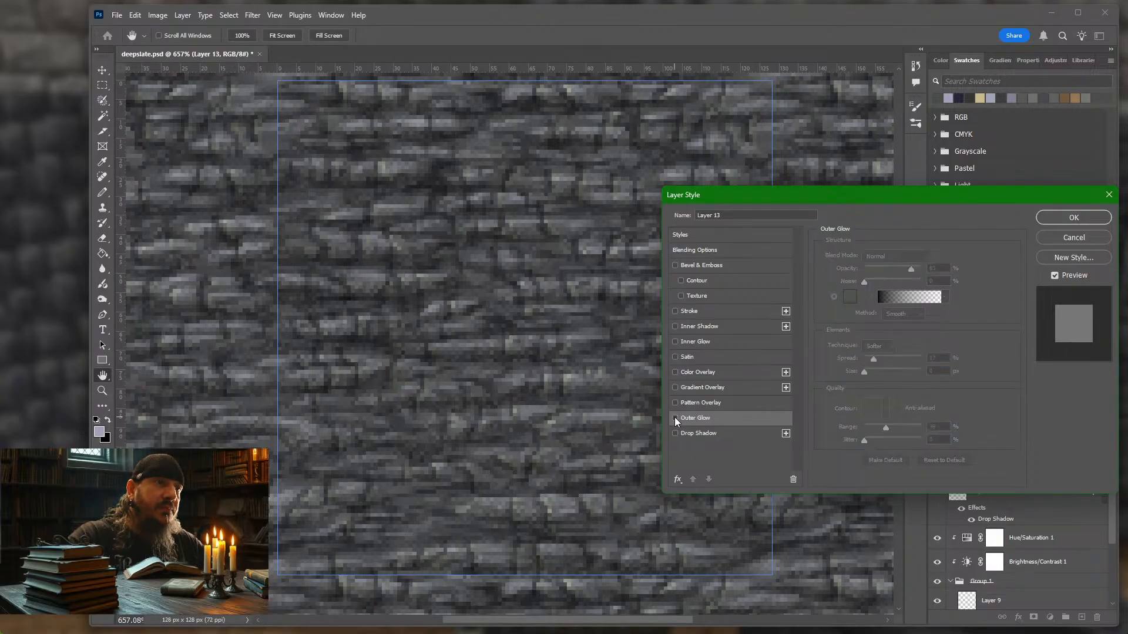
click(675, 418)
click(675, 418)
click(675, 418)
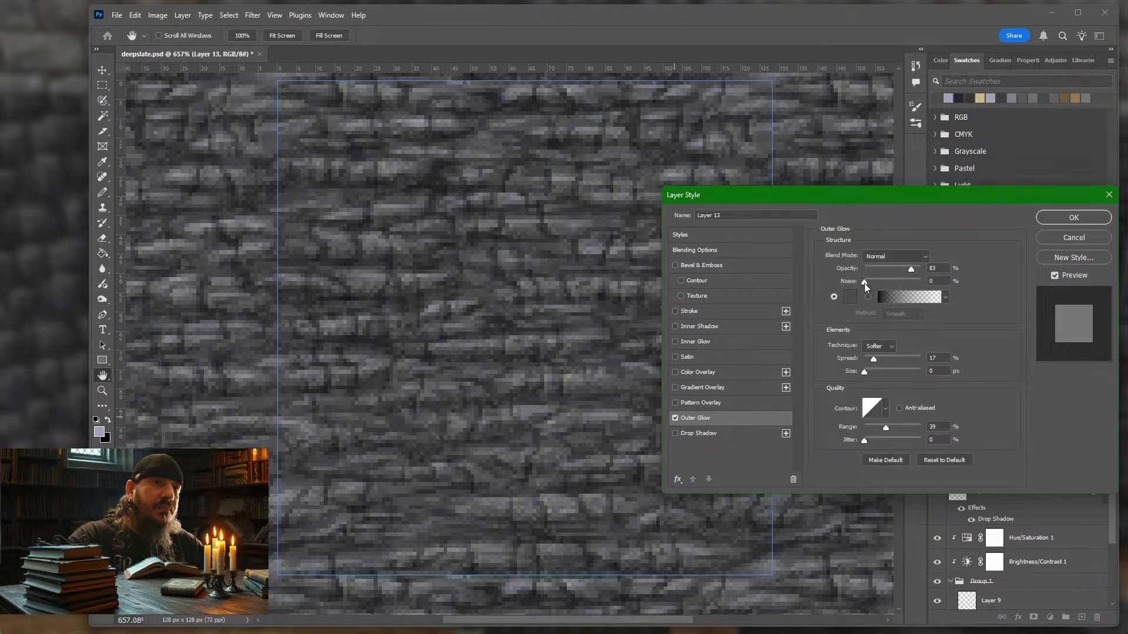
- Try the Outer Glow with 98% opacity, 30% noise, 22% spread and 1 px size, and compare it with the glow disabled
drag(879, 282, 883, 282)
mouse_move(865, 370)
mouse_down()
mouse_move(900, 358)
mouse_move(866, 361)
mouse_move(874, 358)
mouse_up()
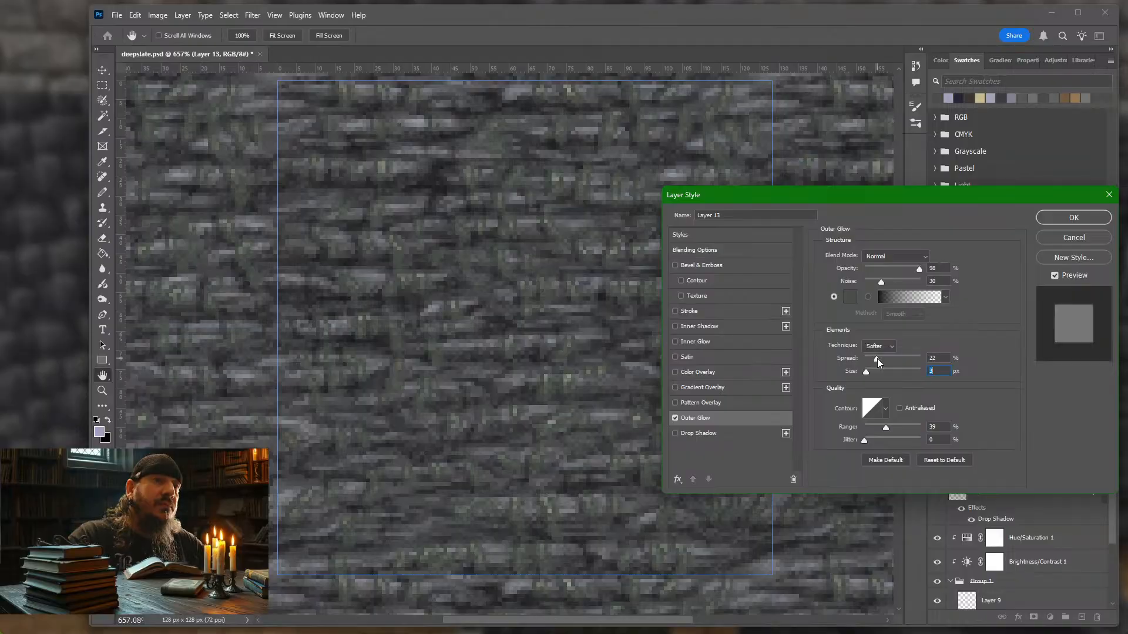
click(865, 371)
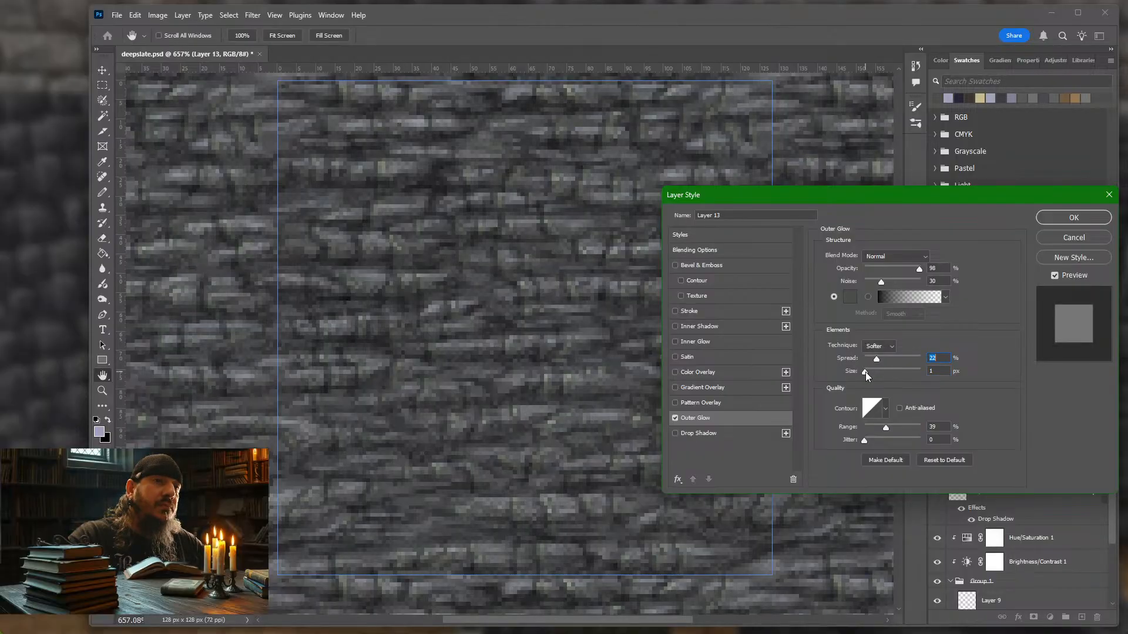
click(866, 372)
click(675, 418)
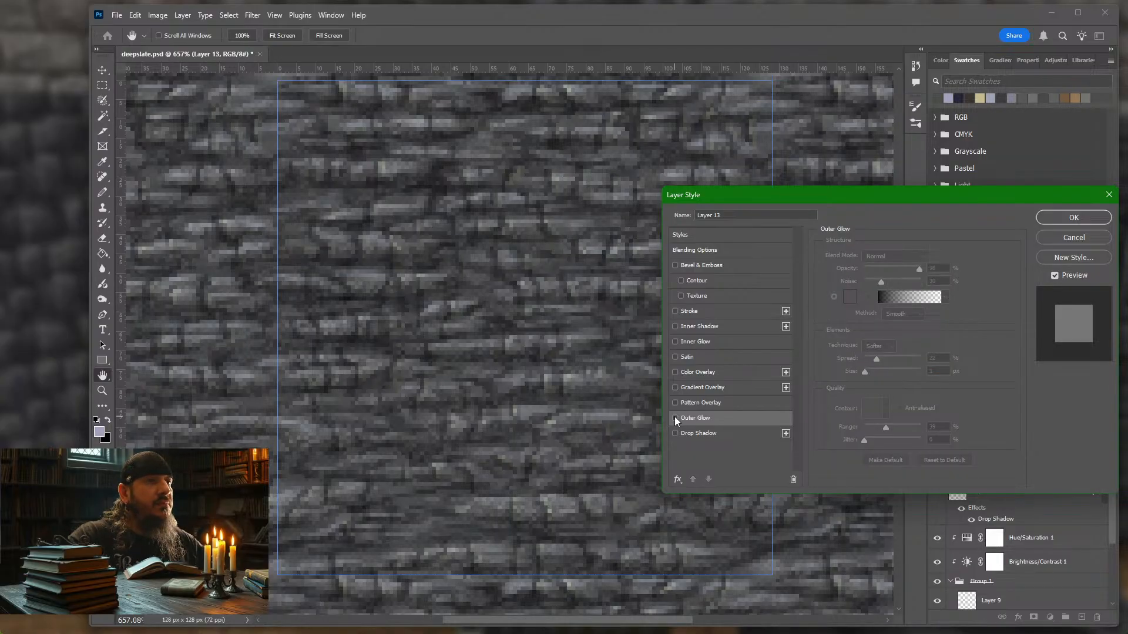
click(675, 417)
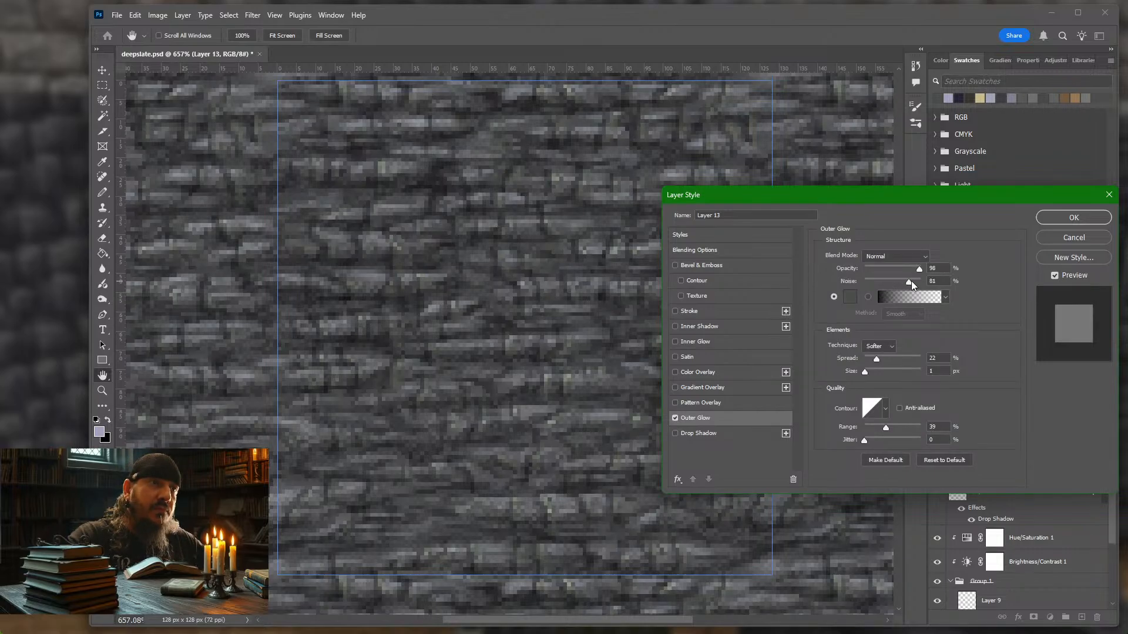
- Readjust the Outer Glow's noise, check its blend mode options and discard the layer style changes
drag(903, 282, 880, 281)
click(924, 257)
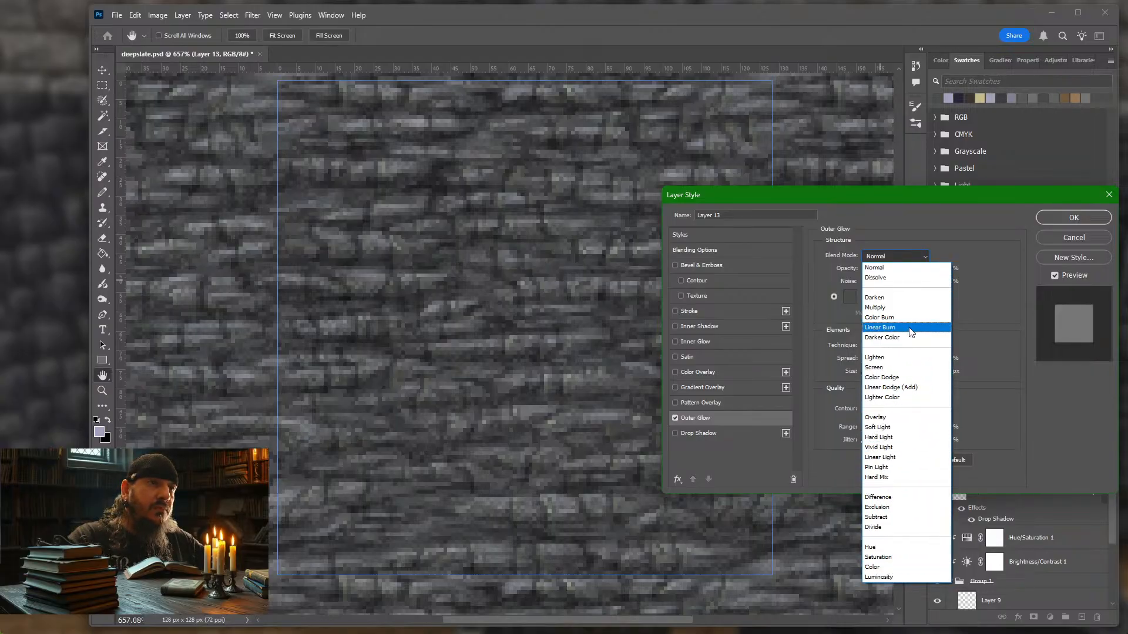
click(973, 237)
click(1080, 238)
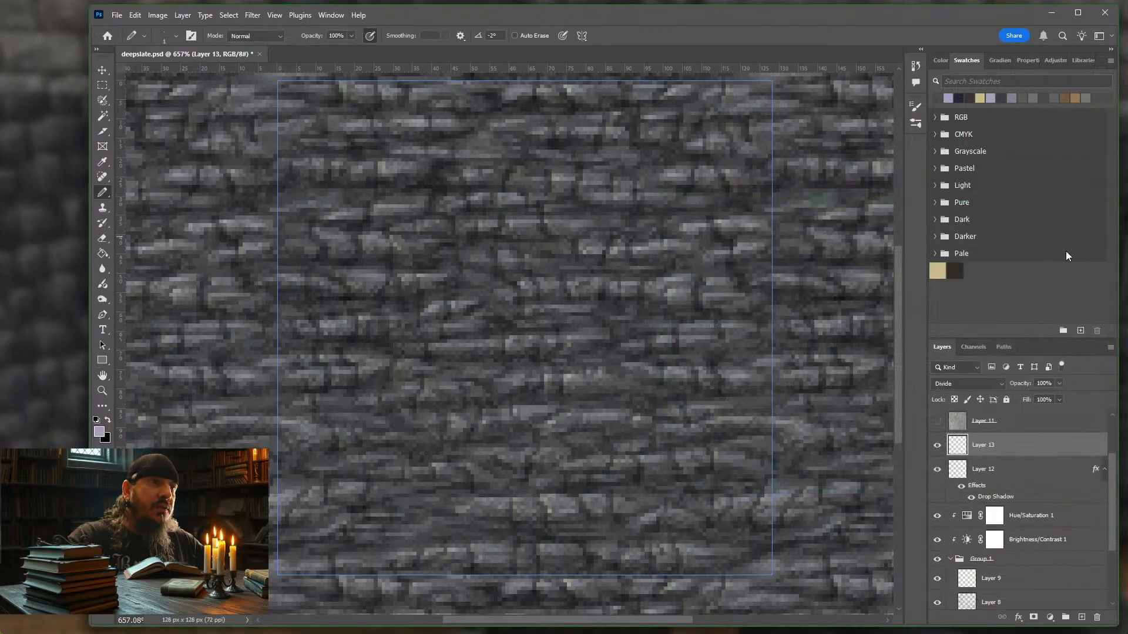
- Set Layer 13's blend mode to Screen and add a Hue/Saturation adjustment layer above it
click(1003, 383)
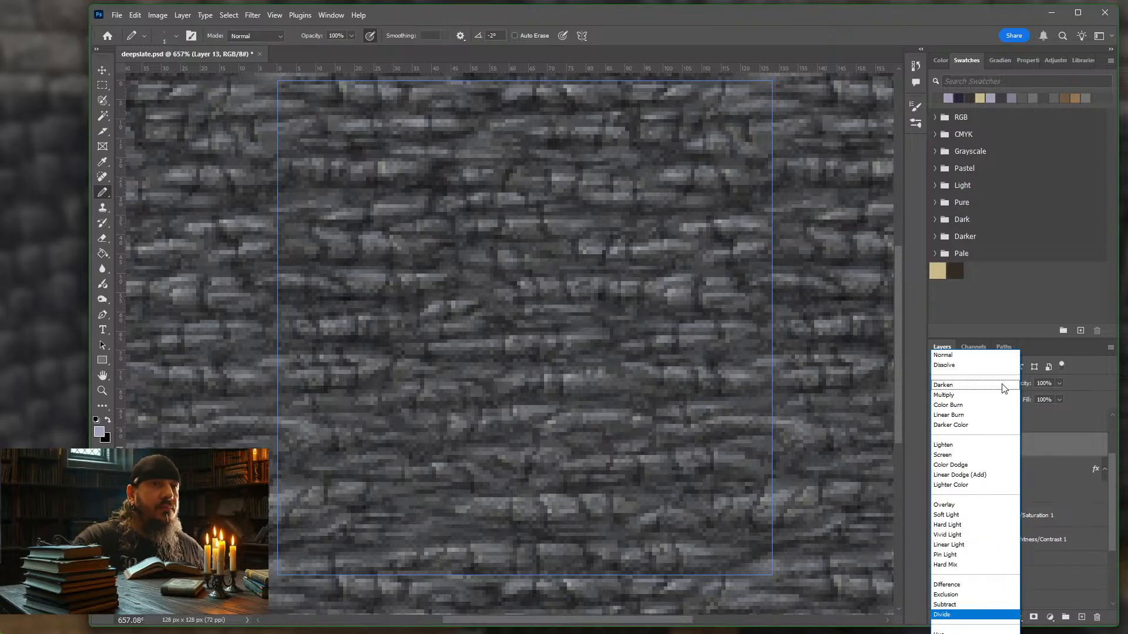
click(950, 456)
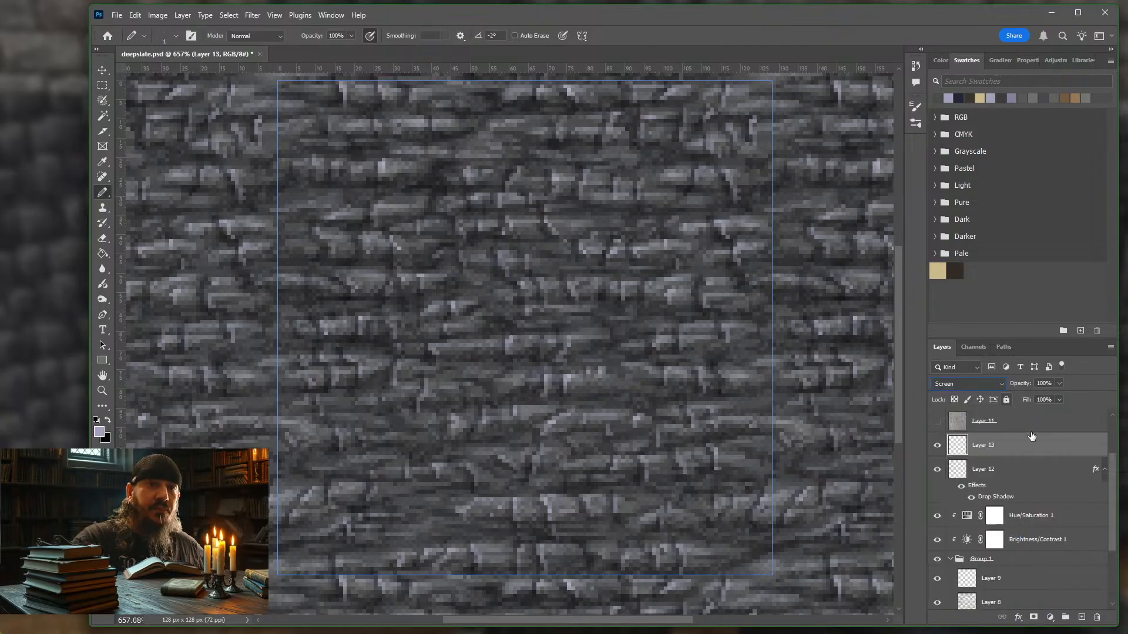
click(1051, 621)
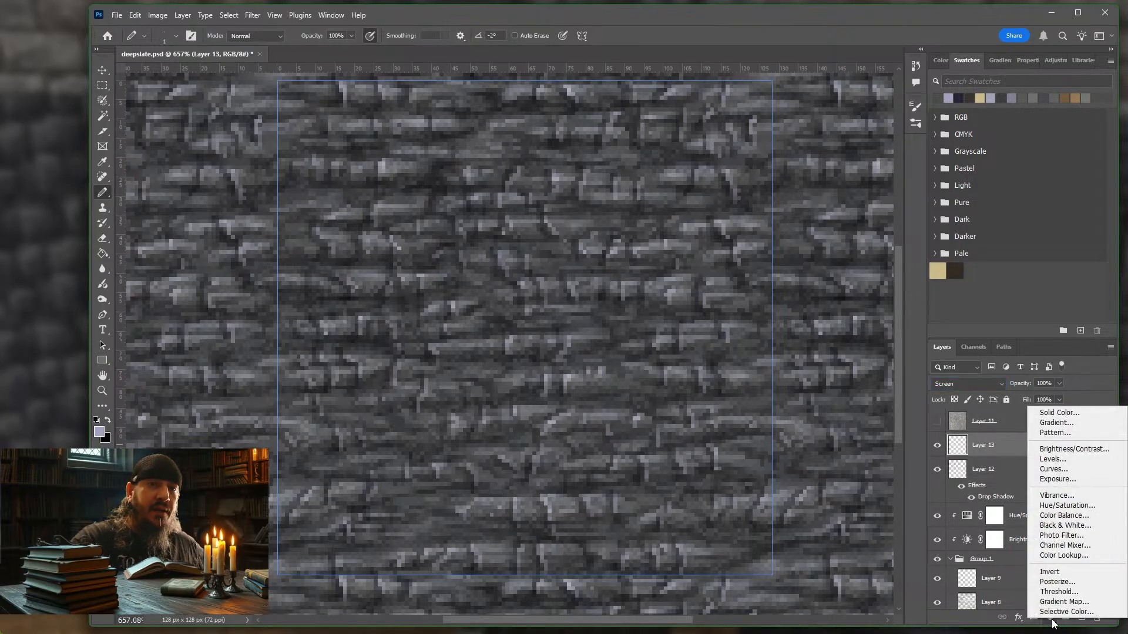
click(1066, 505)
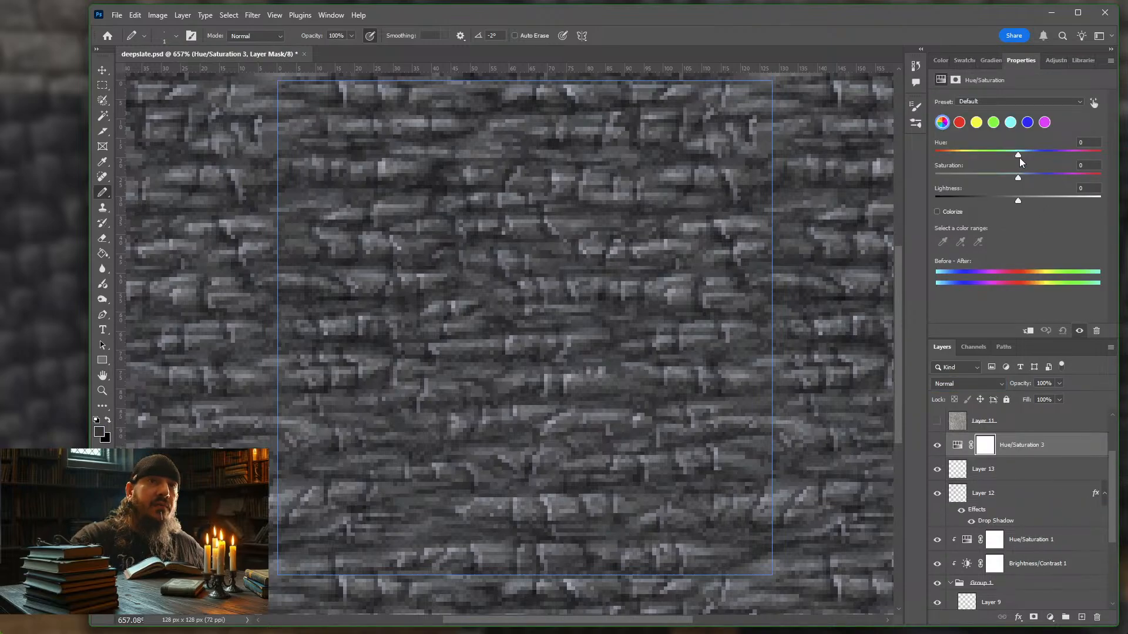
- Shift the new Hue/Saturation adjustment's hue to -45 and clip the adjustment to Layer 13
mouse_move(1019, 154)
mouse_down()
mouse_move(1031, 156)
mouse_move(966, 149)
mouse_move(997, 156)
mouse_up()
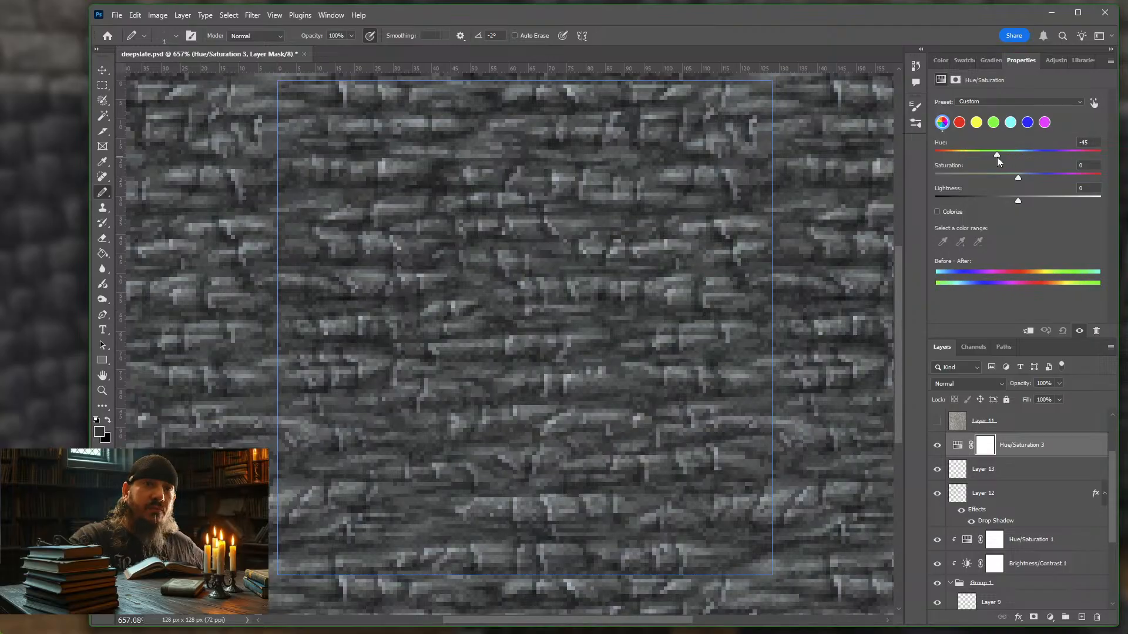
drag(1047, 451, 1041, 453)
alt+click(1041, 453)
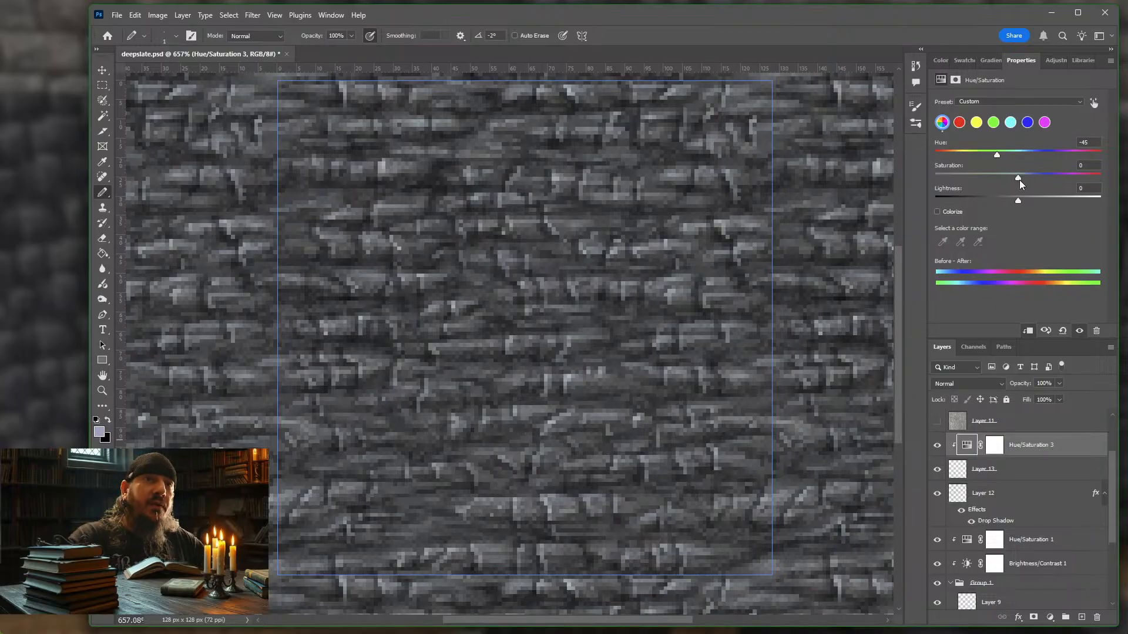
- Try different hue, saturation and lightness values on the clipped adjustment, settling on hue -141 with saturation and lightness at 0
drag(1018, 177, 921, 141)
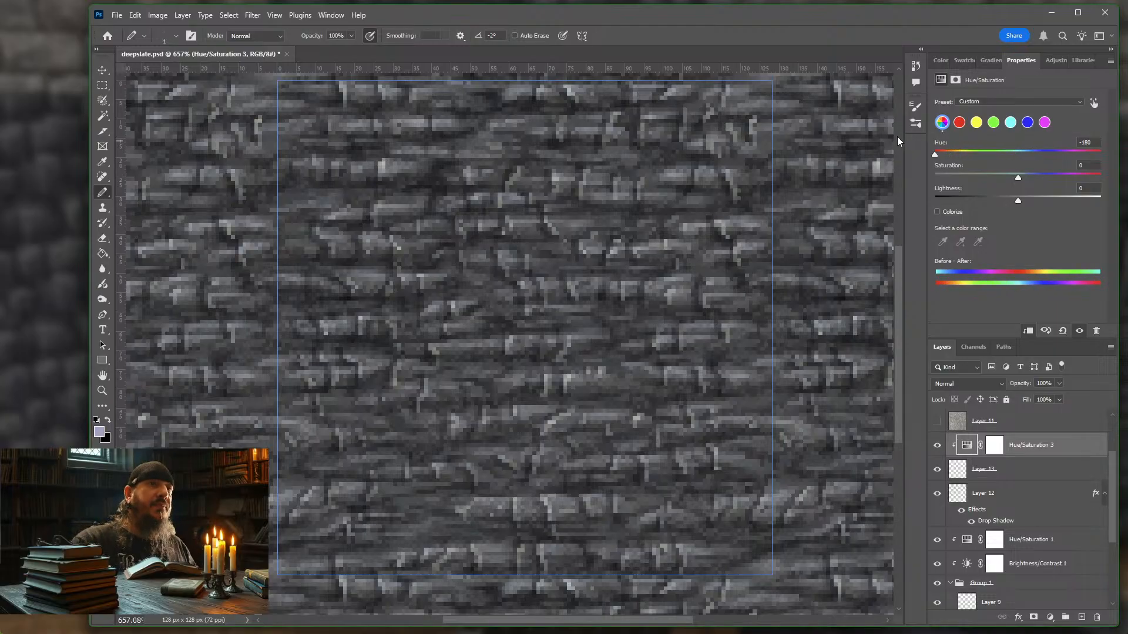
drag(896, 137, 943, 144)
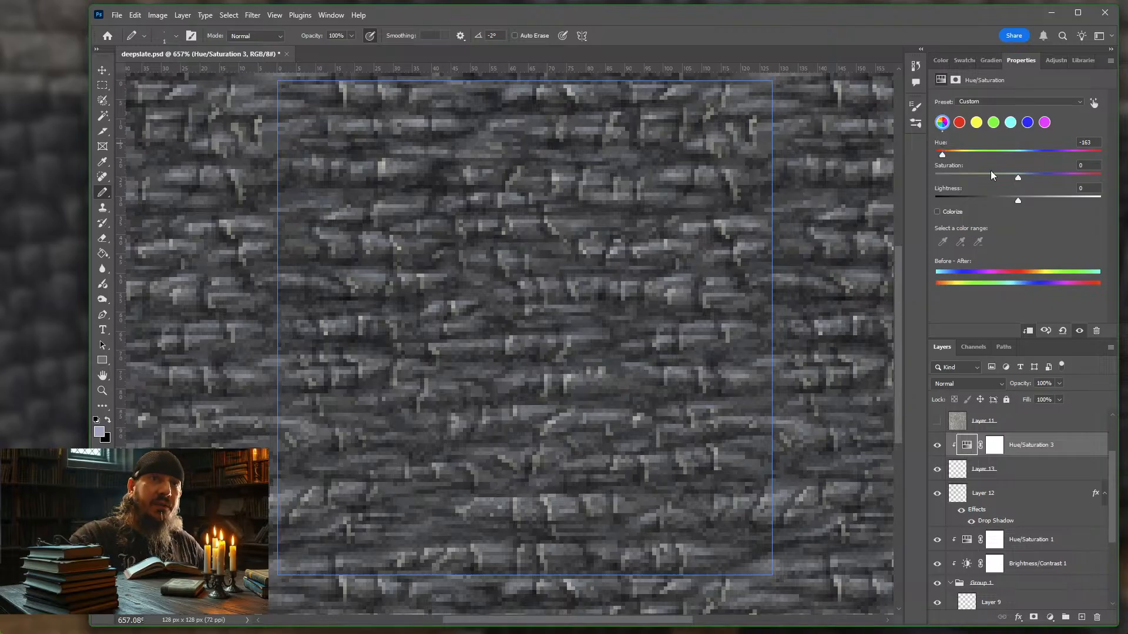
drag(1021, 202, 1077, 178)
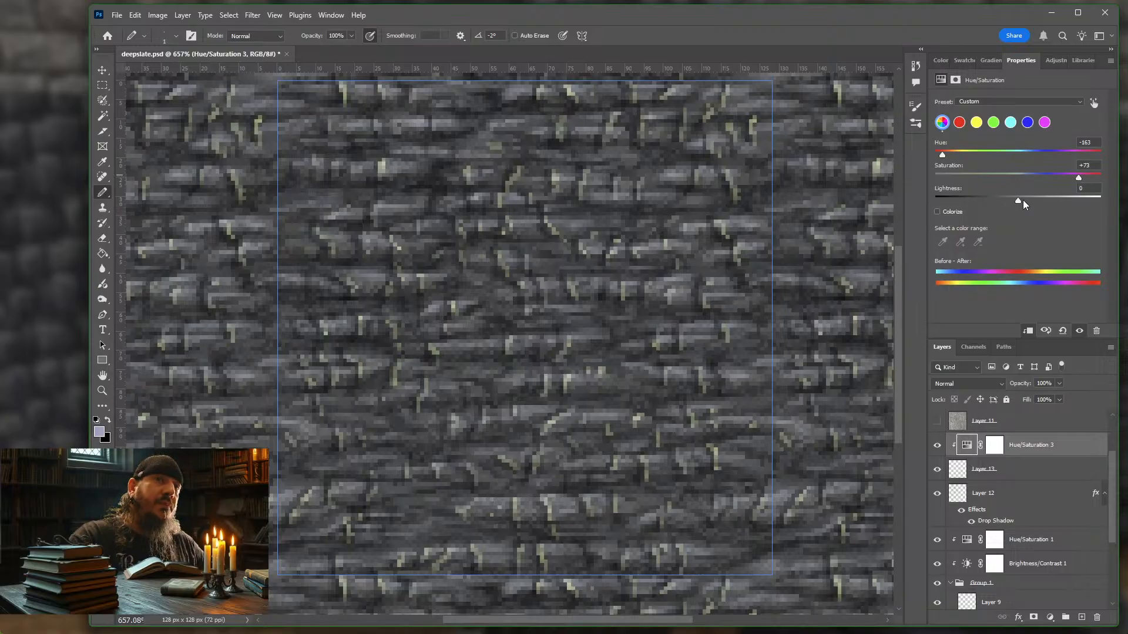
mouse_move(1016, 201)
mouse_down()
mouse_move(975, 198)
mouse_move(1023, 200)
mouse_move(1065, 182)
mouse_move(961, 182)
mouse_move(1019, 182)
mouse_move(1017, 203)
mouse_up()
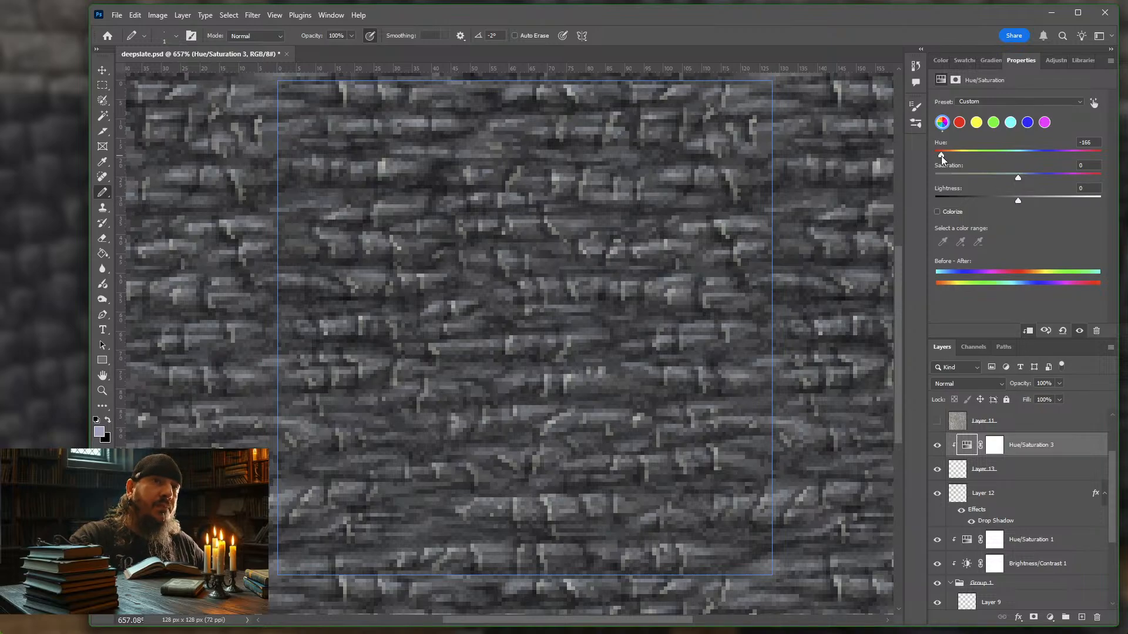
mouse_move(941, 156)
mouse_down()
mouse_move(973, 157)
mouse_move(953, 157)
mouse_up()
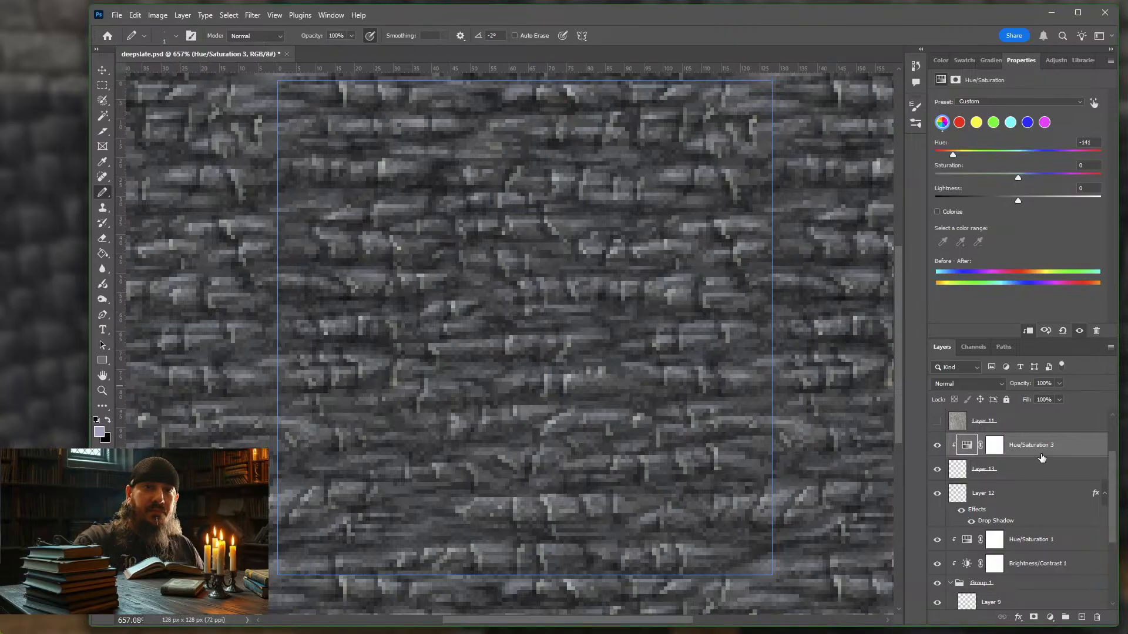
- Compare the texture with and without the Hue/Saturation 3 adjustment and set Layer 13's opacity to 70%
click(937, 446)
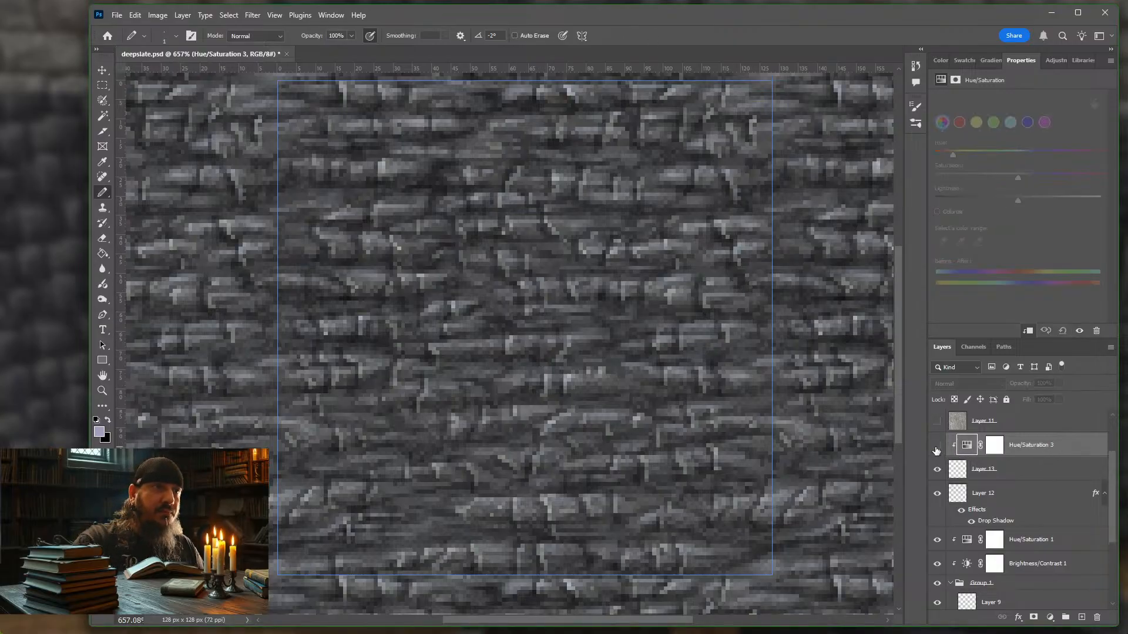
click(936, 446)
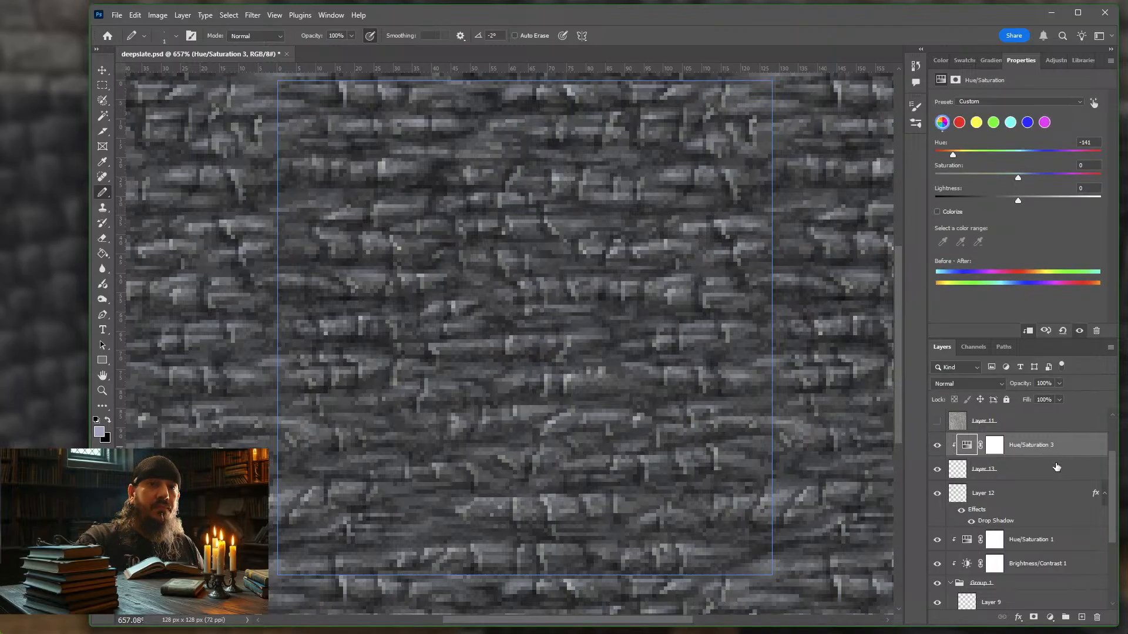
mouse_move(1059, 383)
mouse_down()
mouse_move(1036, 399)
mouse_move(996, 401)
mouse_move(1070, 399)
mouse_up()
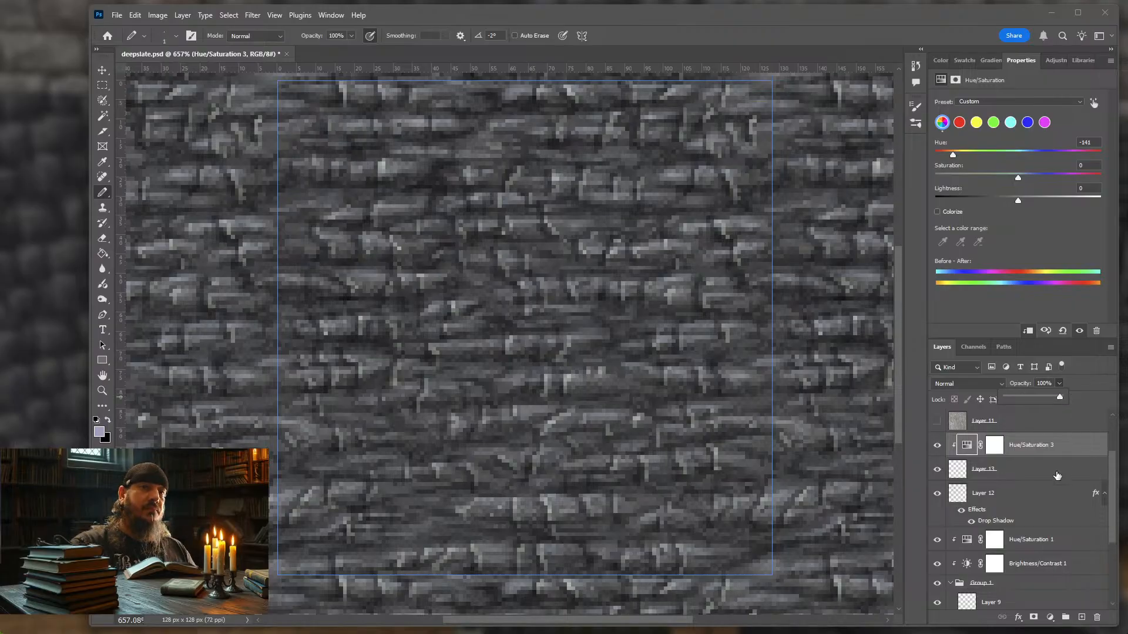
click(1058, 474)
click(1059, 383)
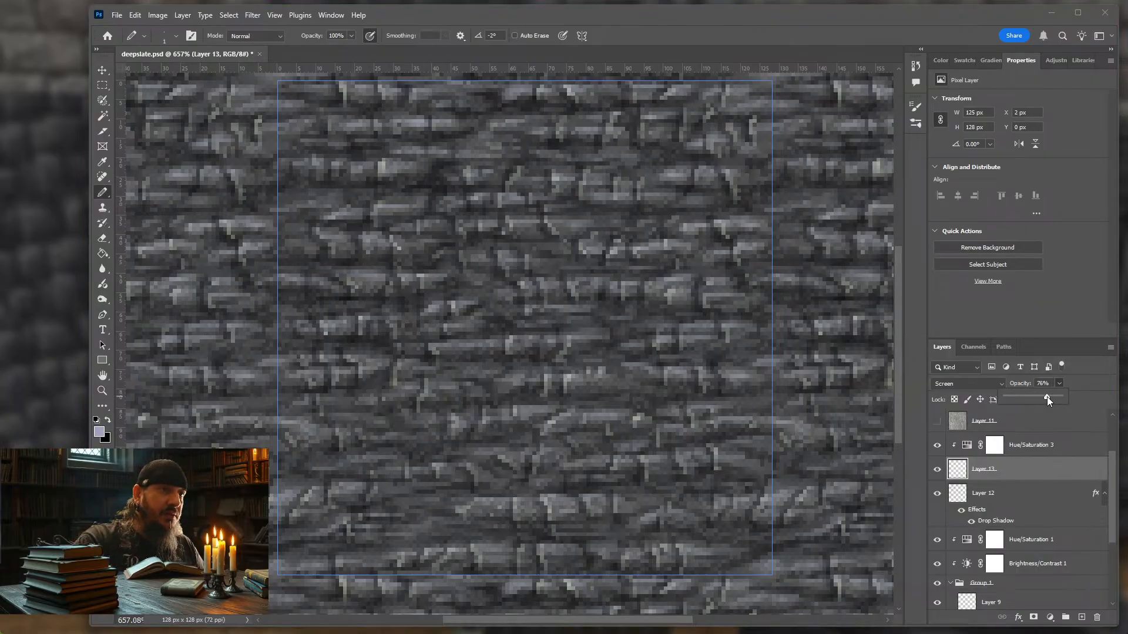
drag(1047, 396, 1038, 397)
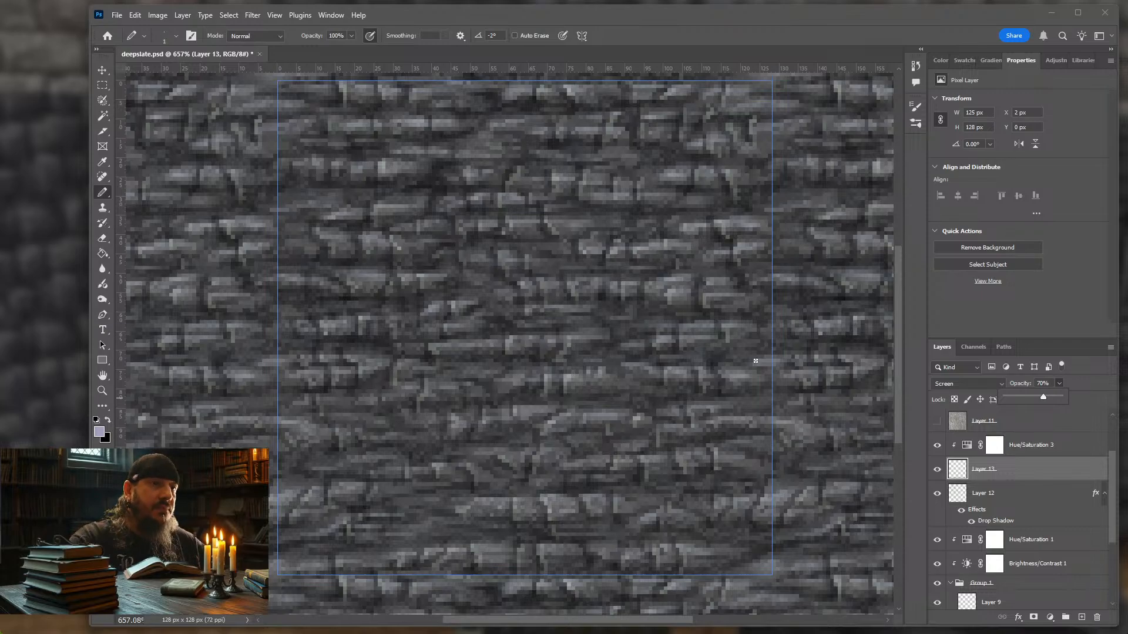
click(475, 20)
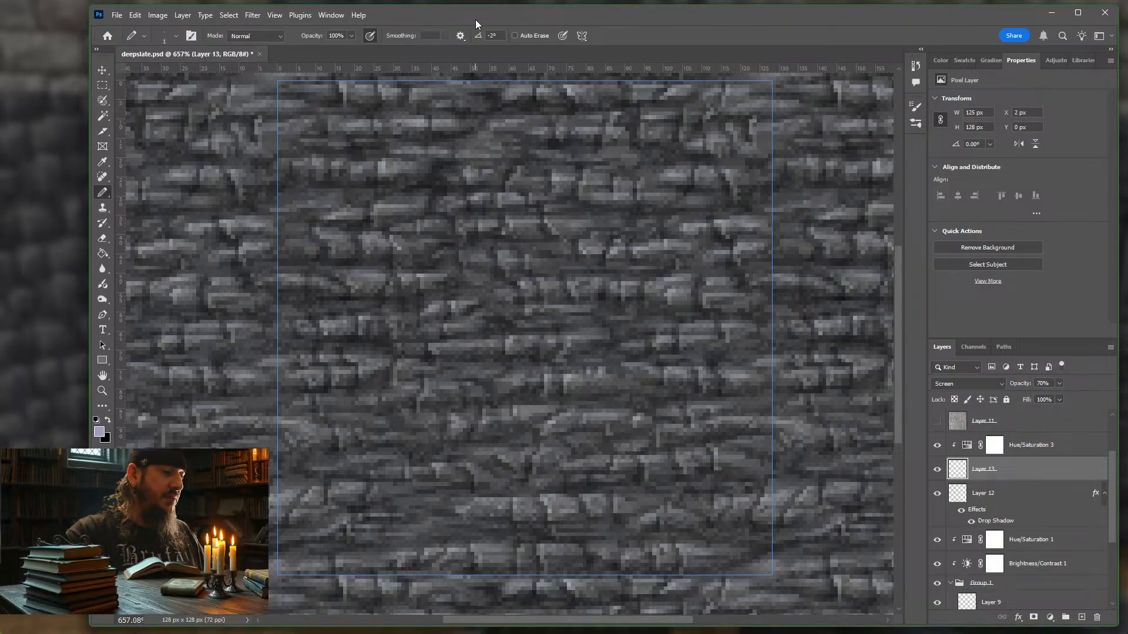
- Export the texture slices for web as 64-colour PNG-8 images into repeatdeepslate's normal folder, replacing the existing files
key(ctrl+alt+shift+s)
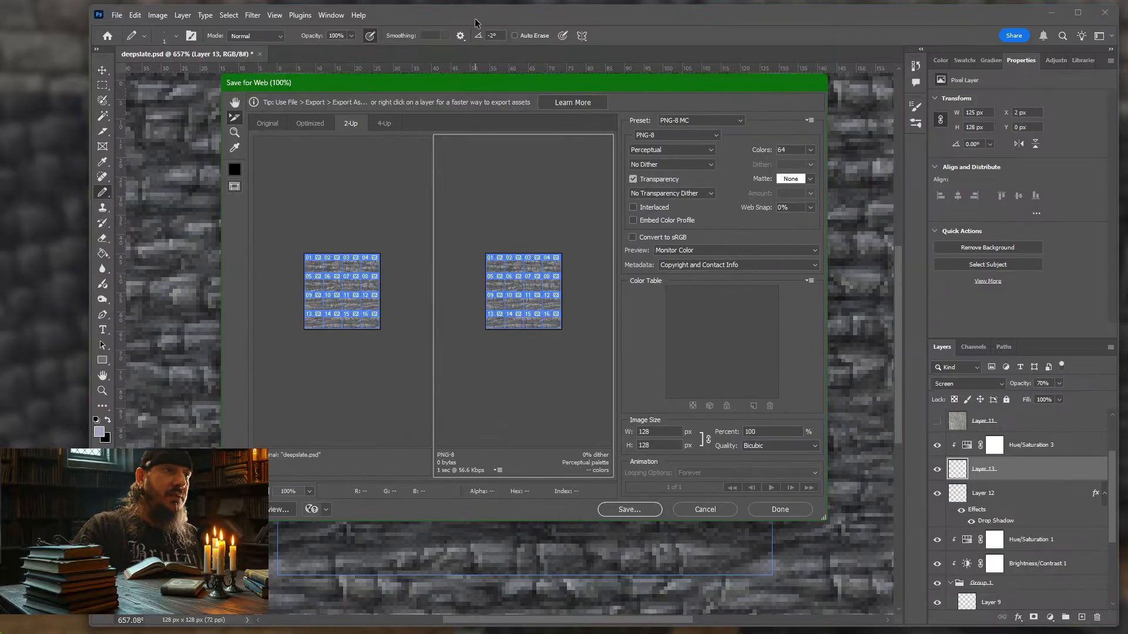
key(Return)
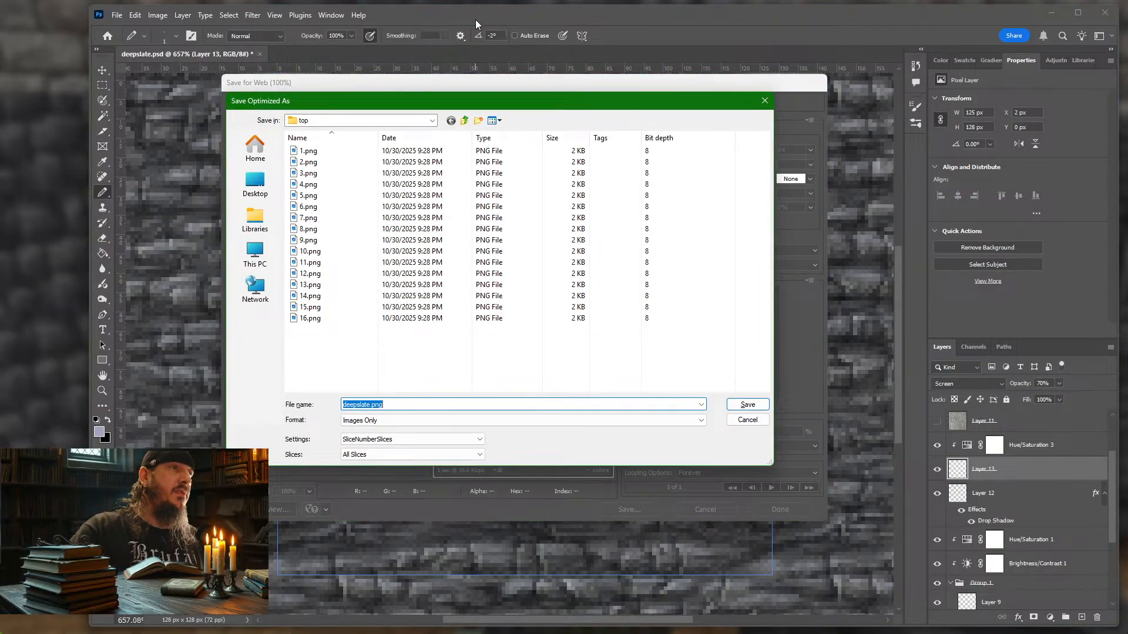
click(431, 120)
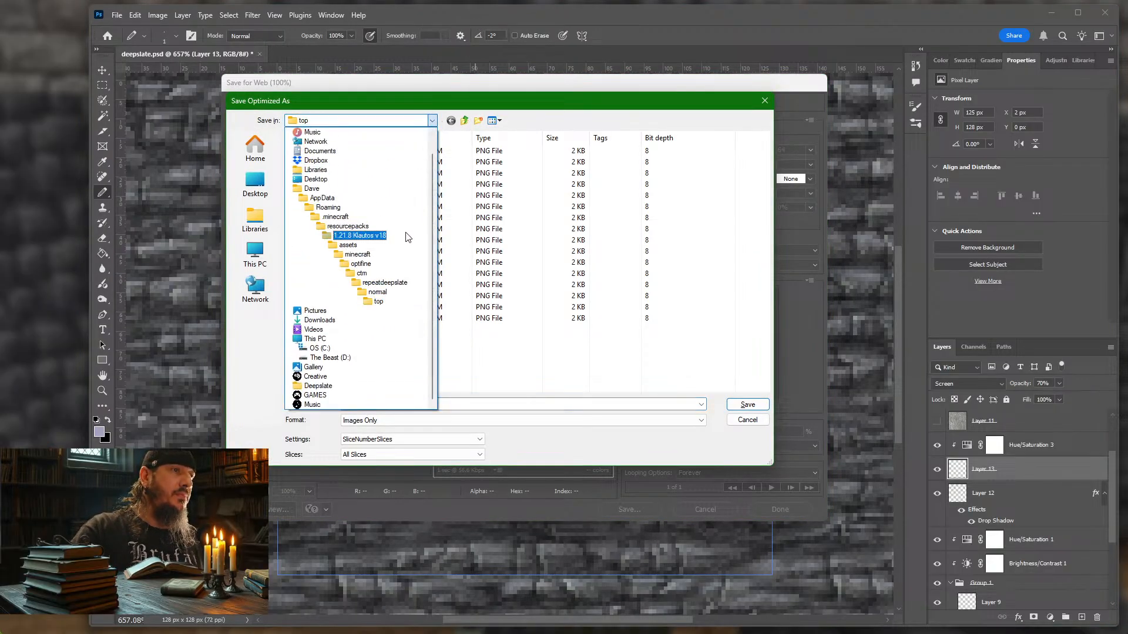
click(376, 283)
double_click(321, 154)
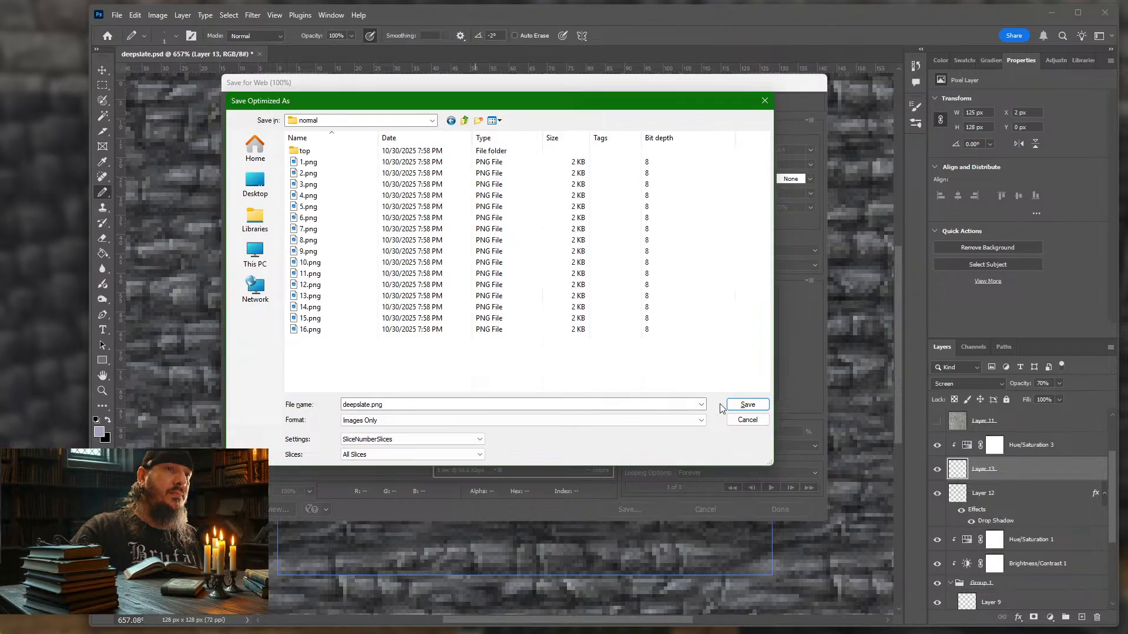
click(745, 405)
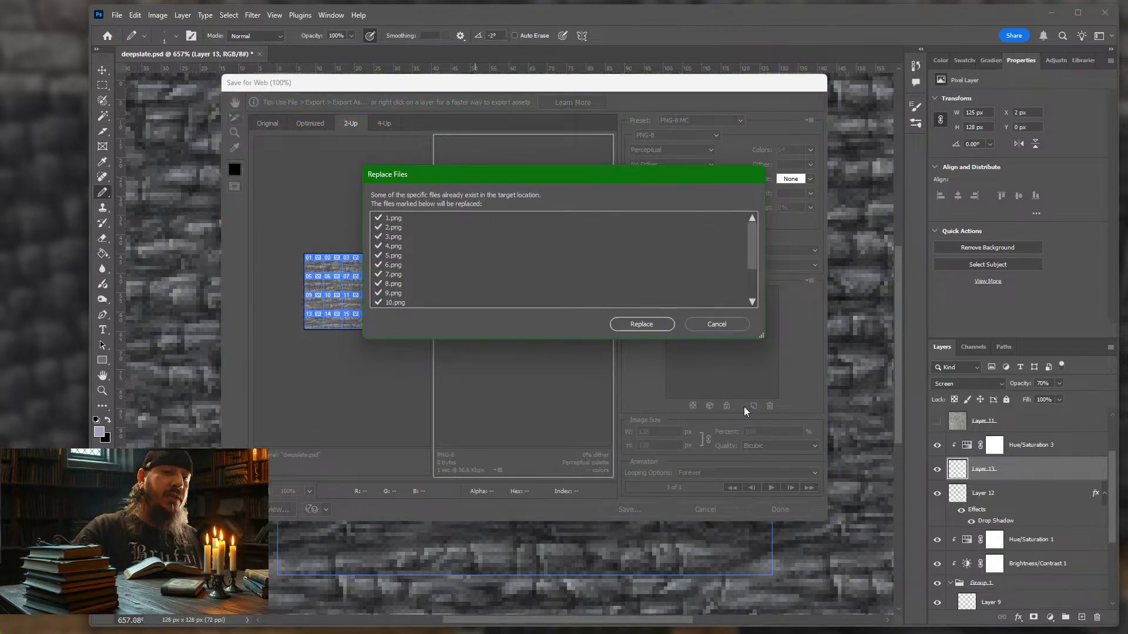
key(Return)
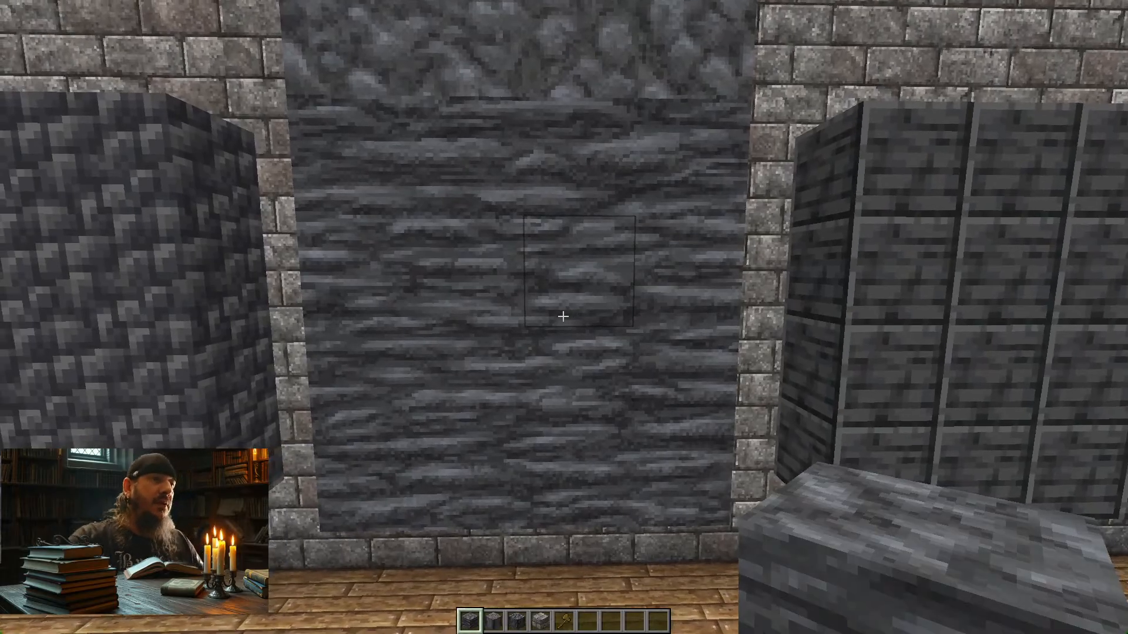
- In Minecraft, hide the HUD, reload the resource packs and inspect the deepslate wall from near and far
key(s)
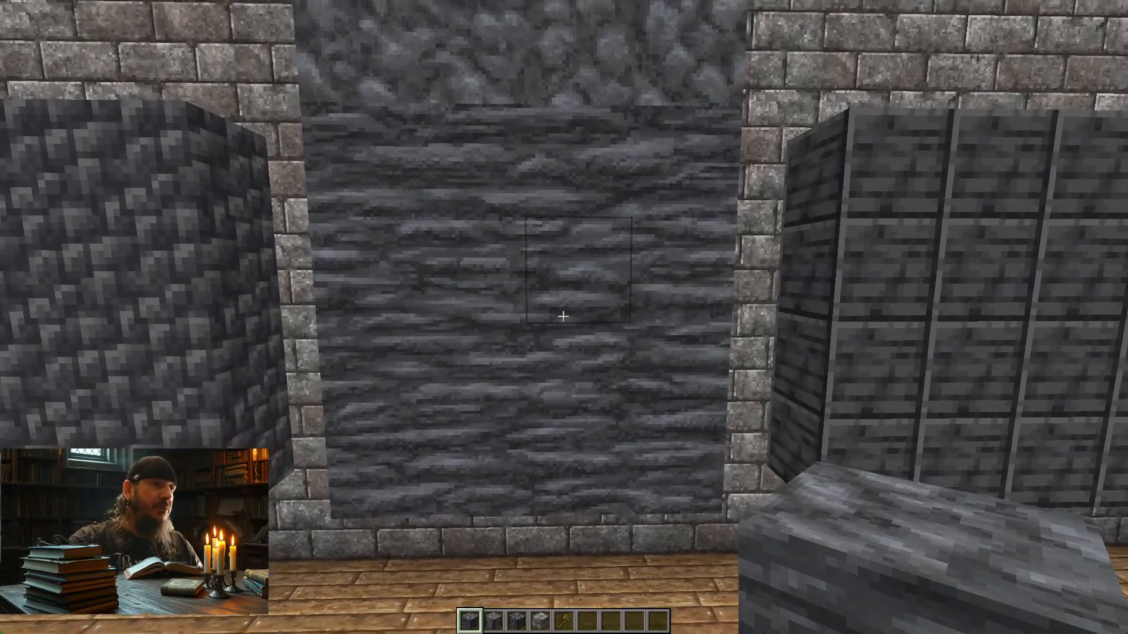
key(F1)
key(w)
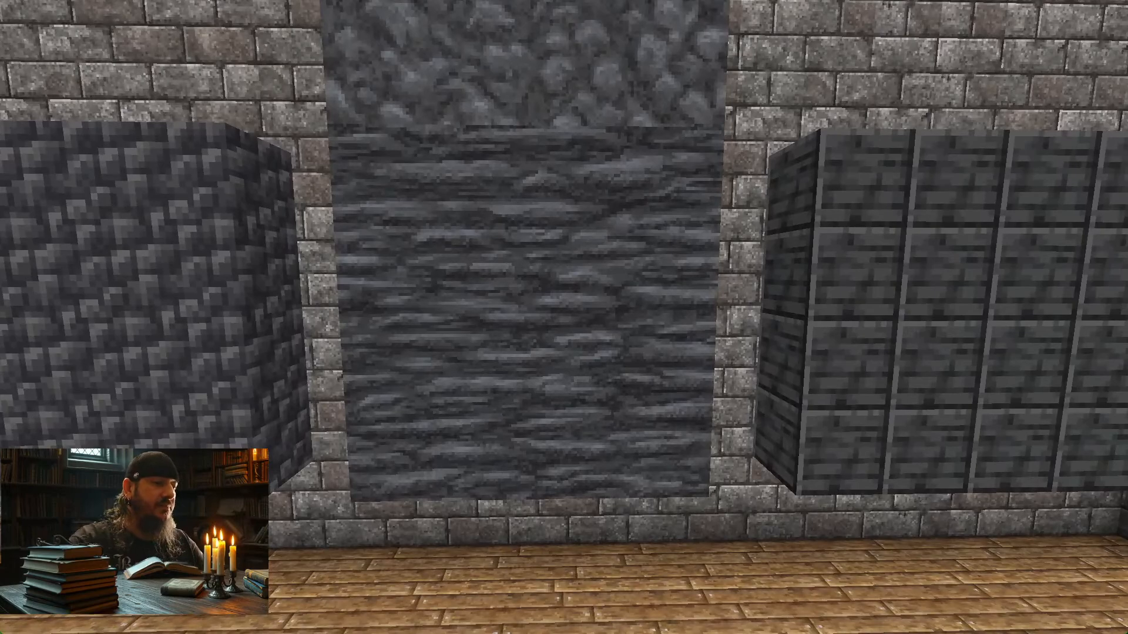
key(F3+t)
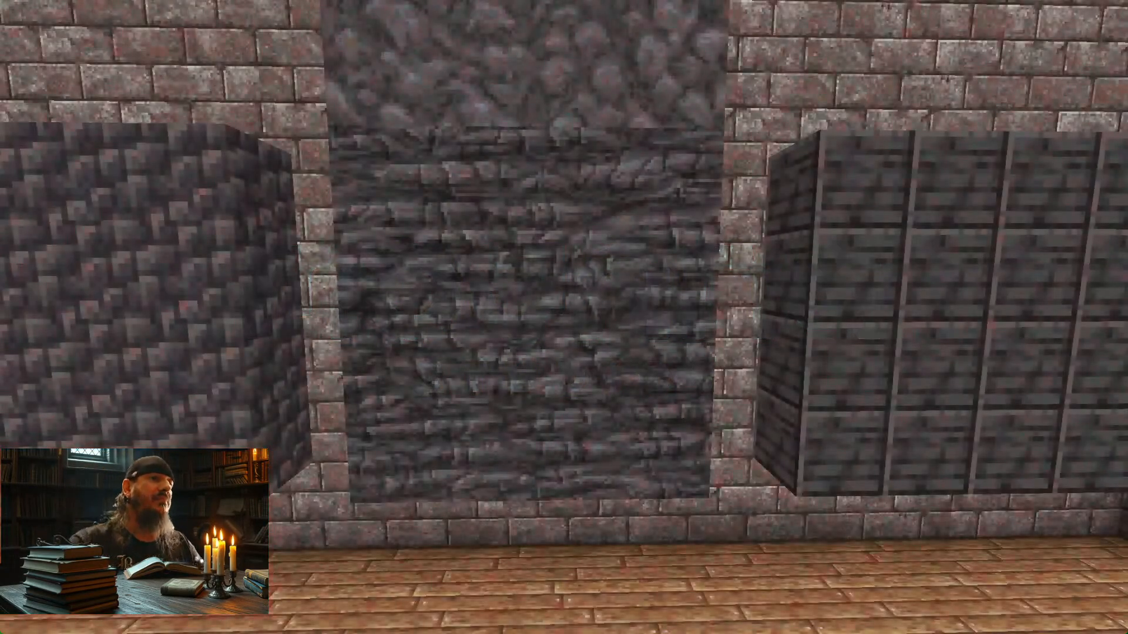
key(s)
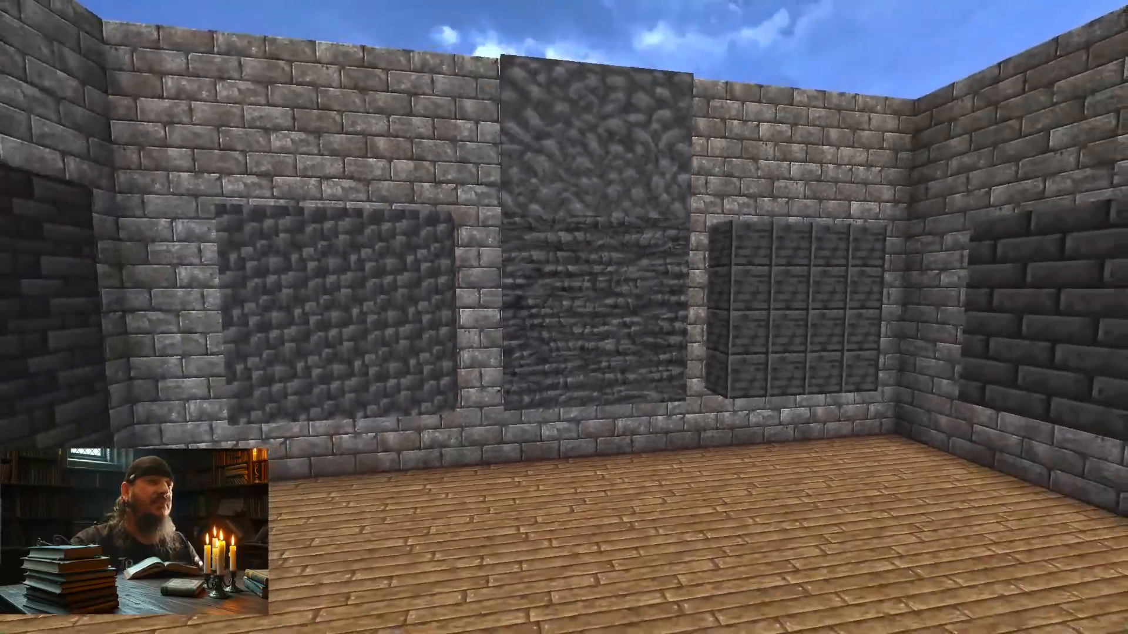
key(w)
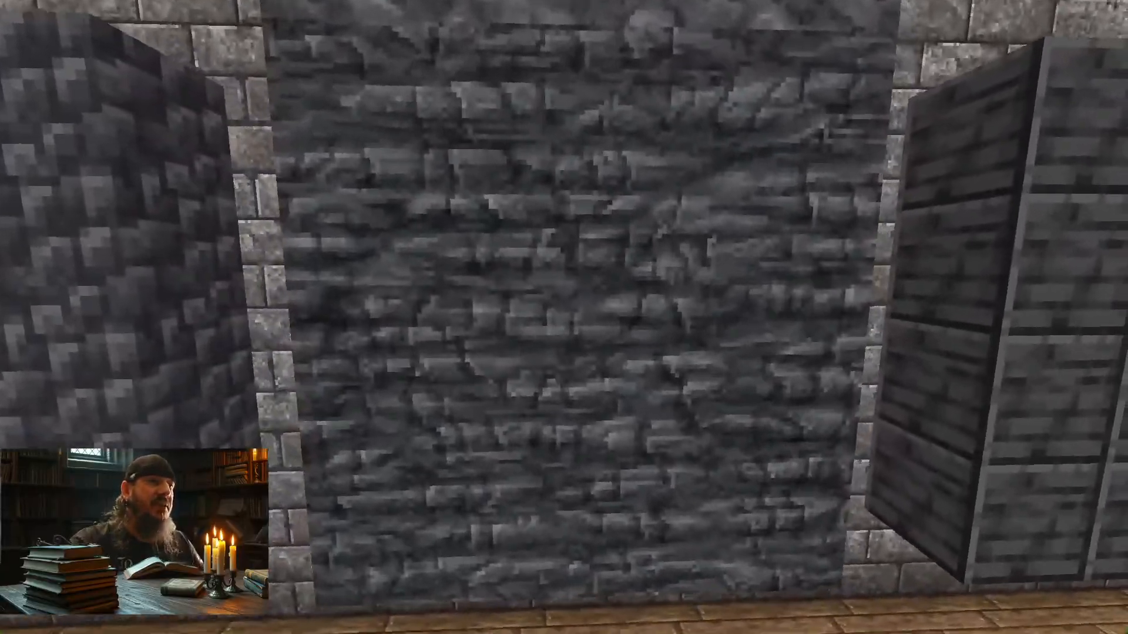
key(s)
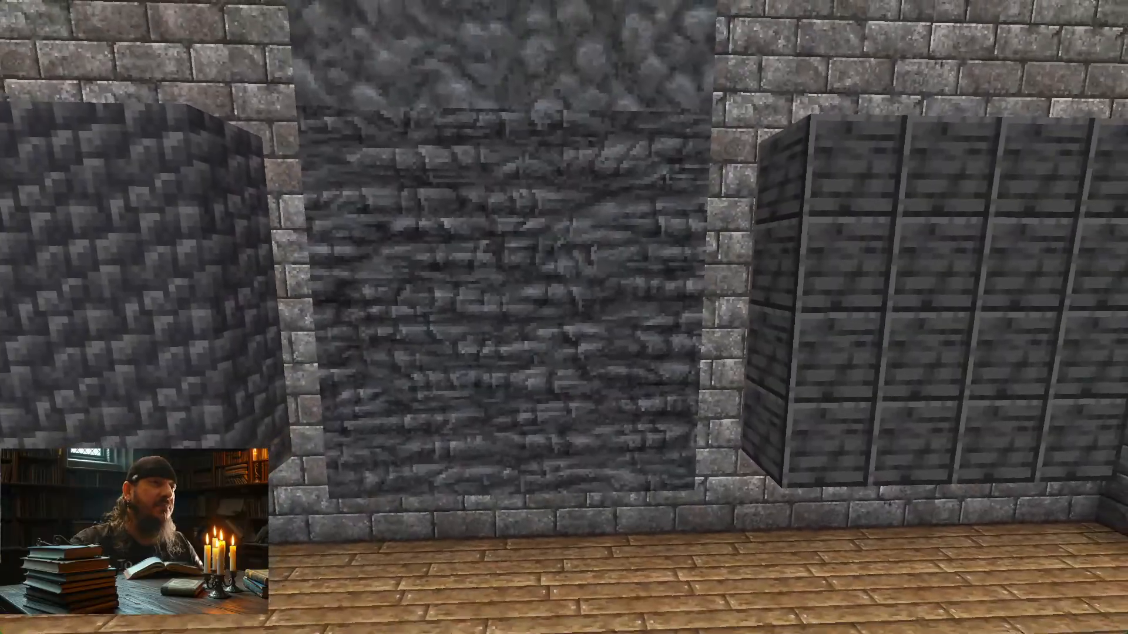
key(space)
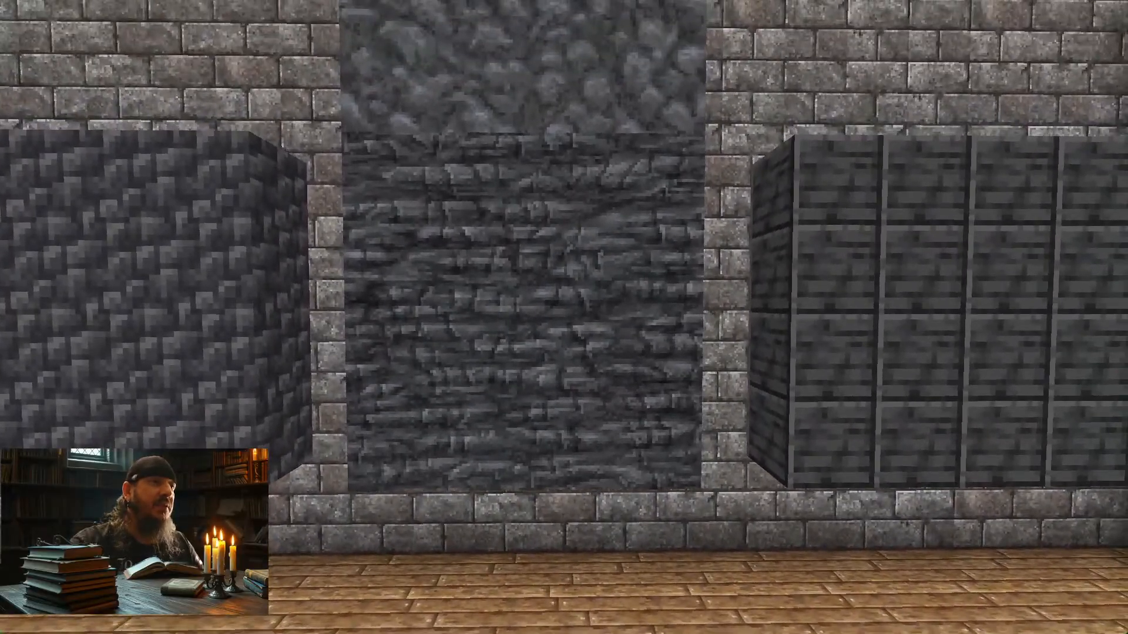
- Switch back to Photoshop, compare the texture with and without Layer 12, and set Layer 12's opacity to 61% and Layer 13's to 54%
key(alt+Tab)
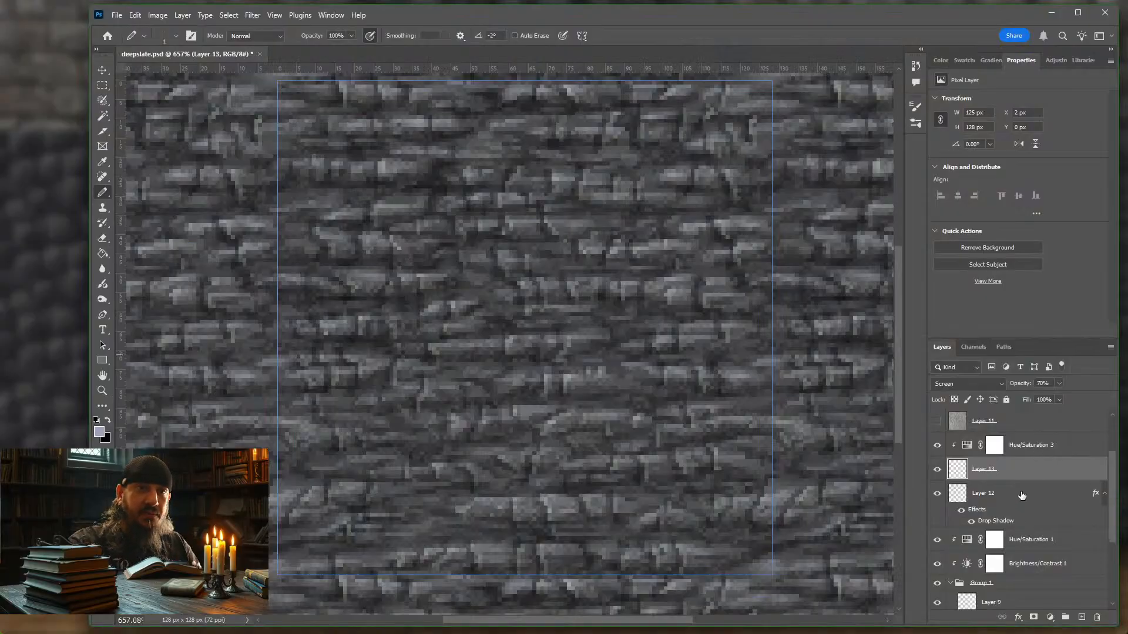
click(938, 494)
click(937, 494)
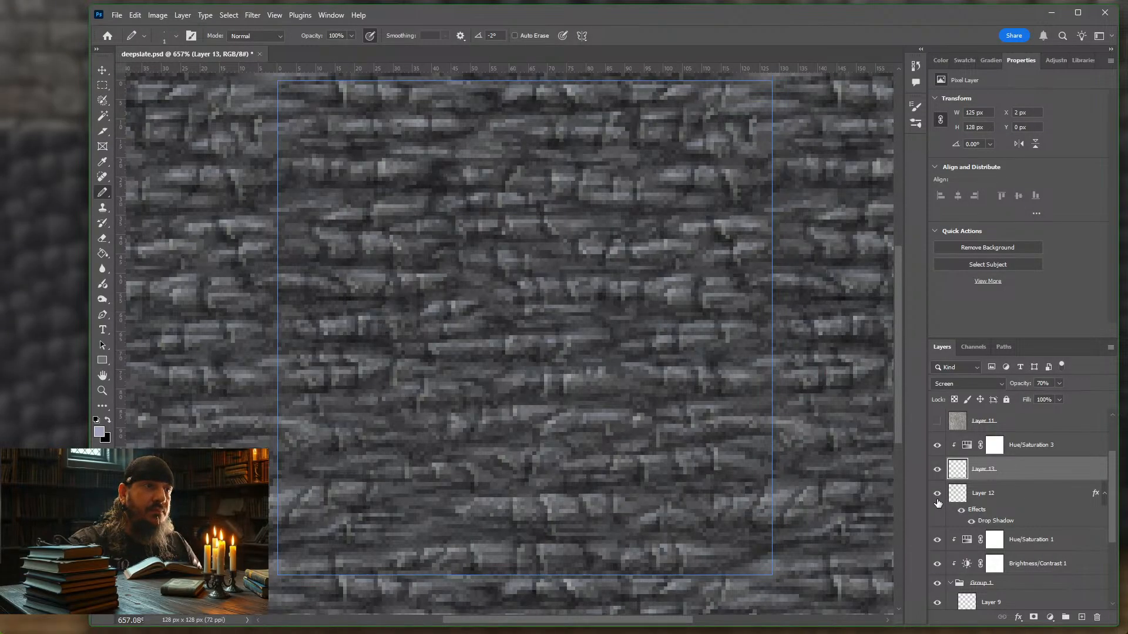
click(1025, 496)
click(1060, 384)
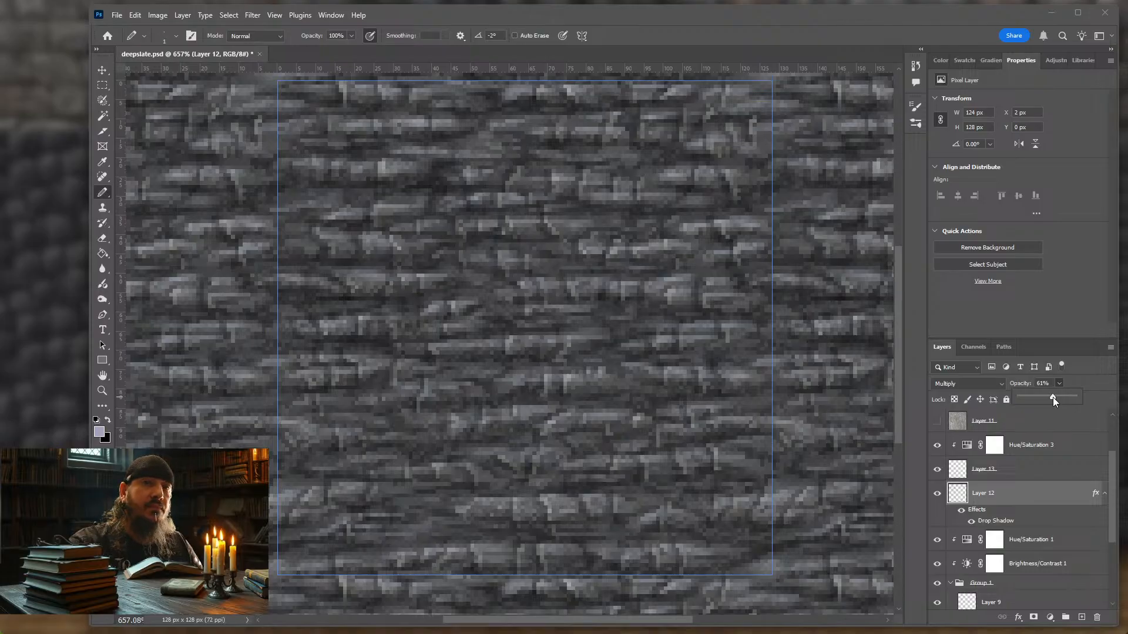
click(1060, 469)
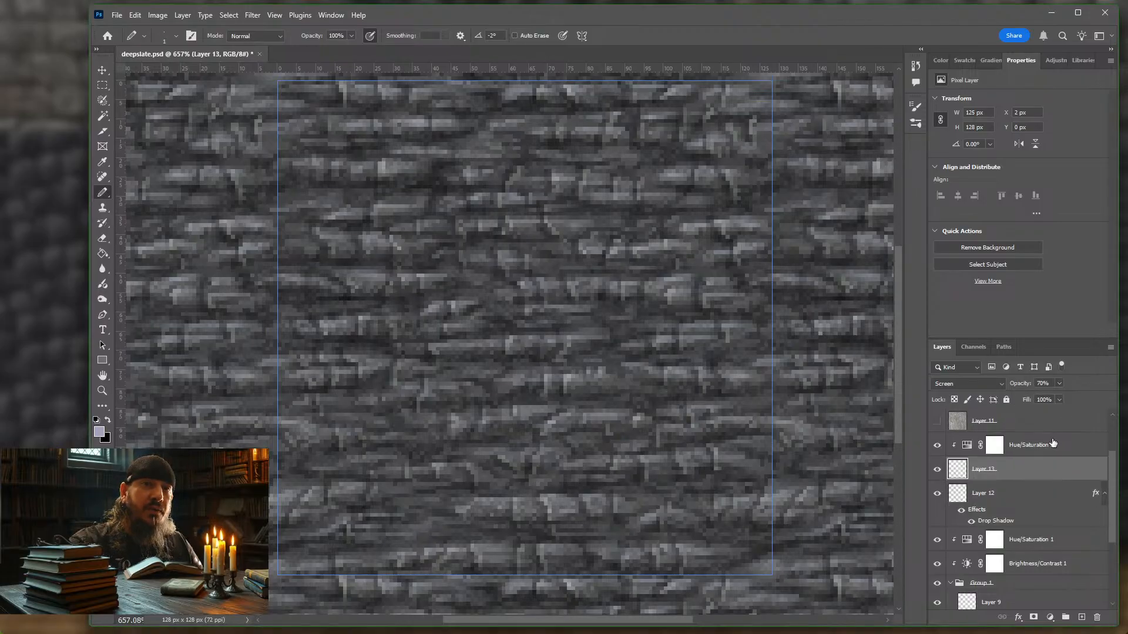
click(1059, 383)
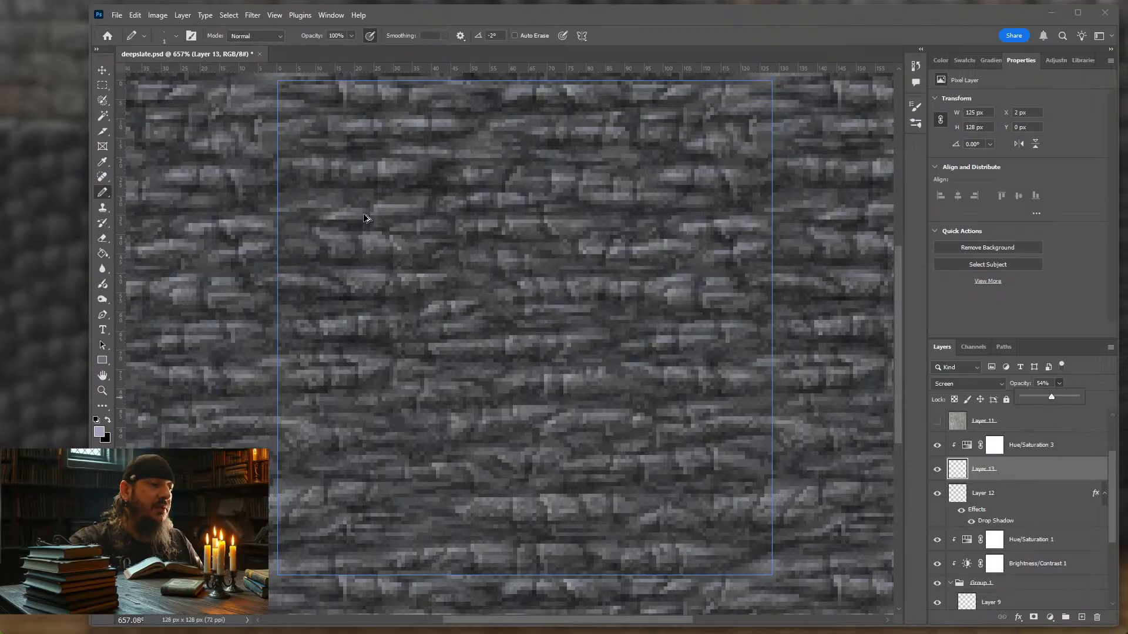
- Export the slices again over the PNG files in the normal folder, switch to Minecraft and reload the resource packs
key(ctrl+shift+alt+s)
key(Return)
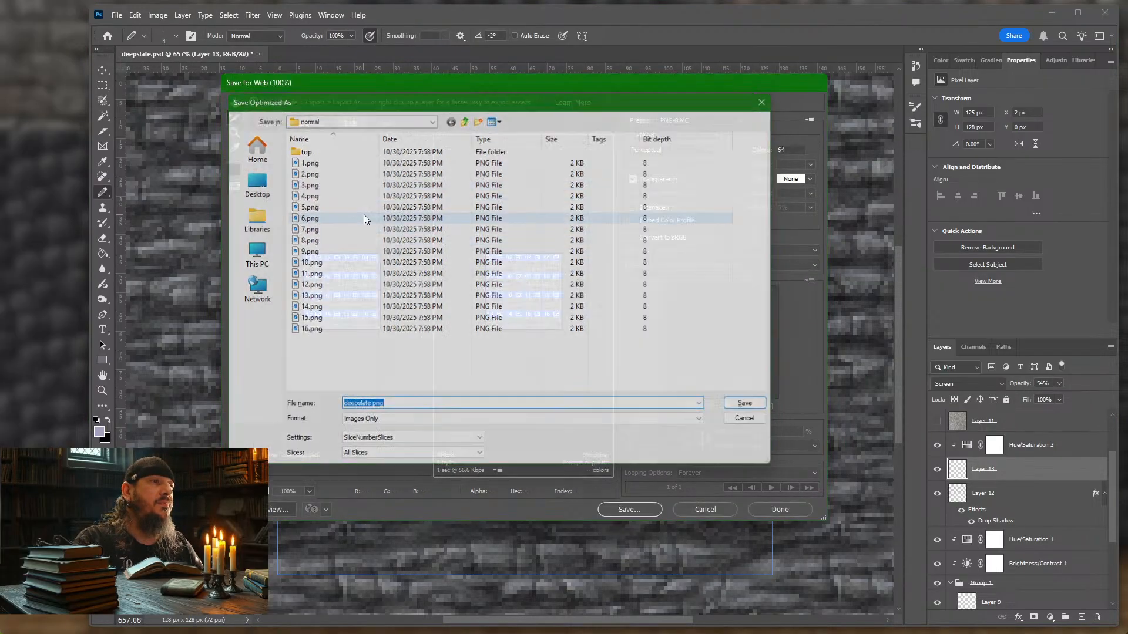
key(Return)
key(Return)
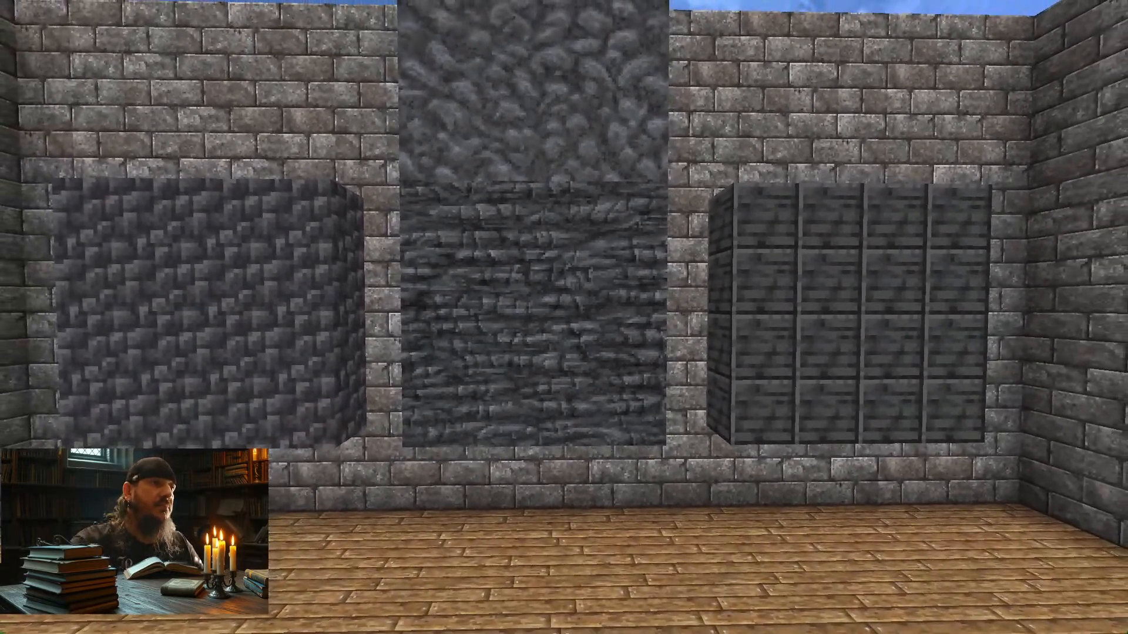
key(F3+t)
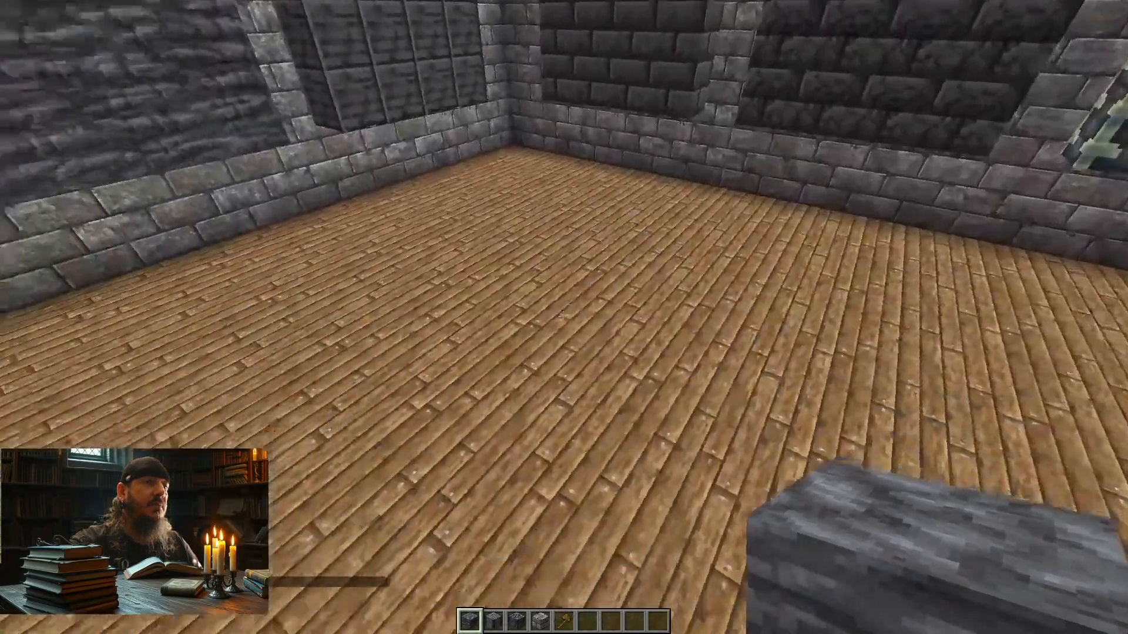
- Build a freestanding deepslate wall on the wooden floor, about 6 blocks wide and 4 blocks high
right_click(562, 317)
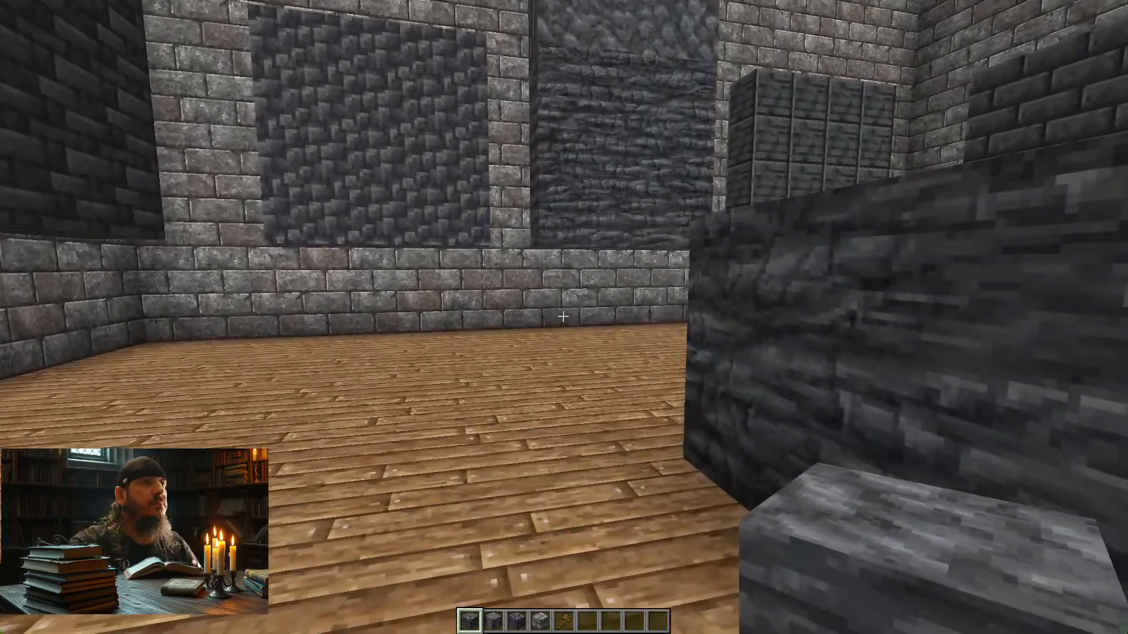
key(w)
key(d)
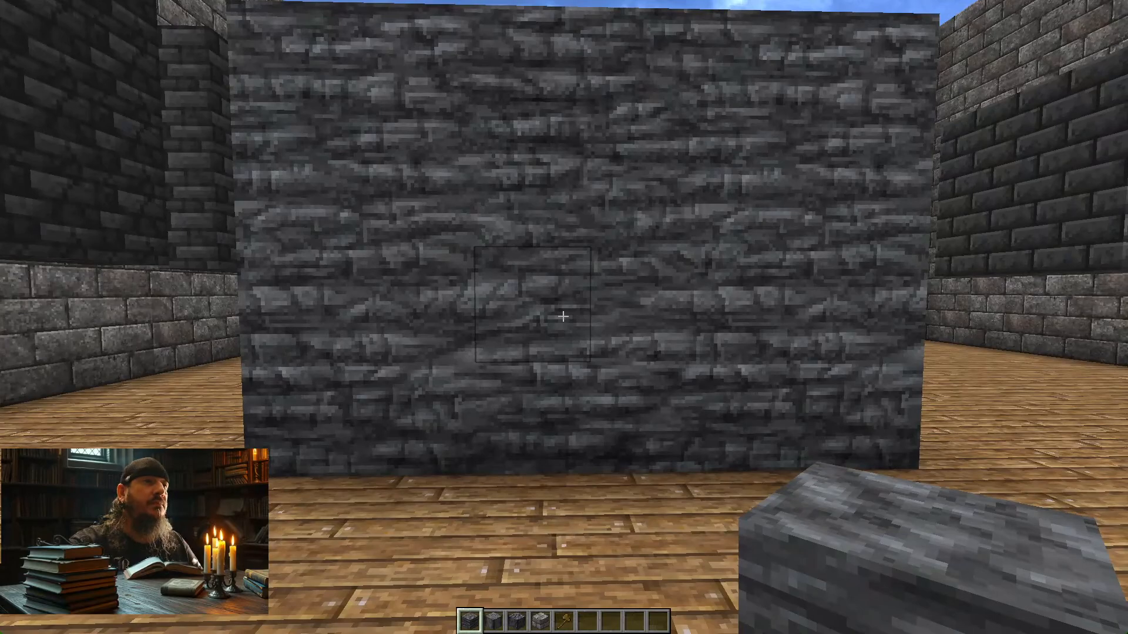
- Examine the new deepslate wall's faces, corner and texture repetition from close up and from a distance
key(w)
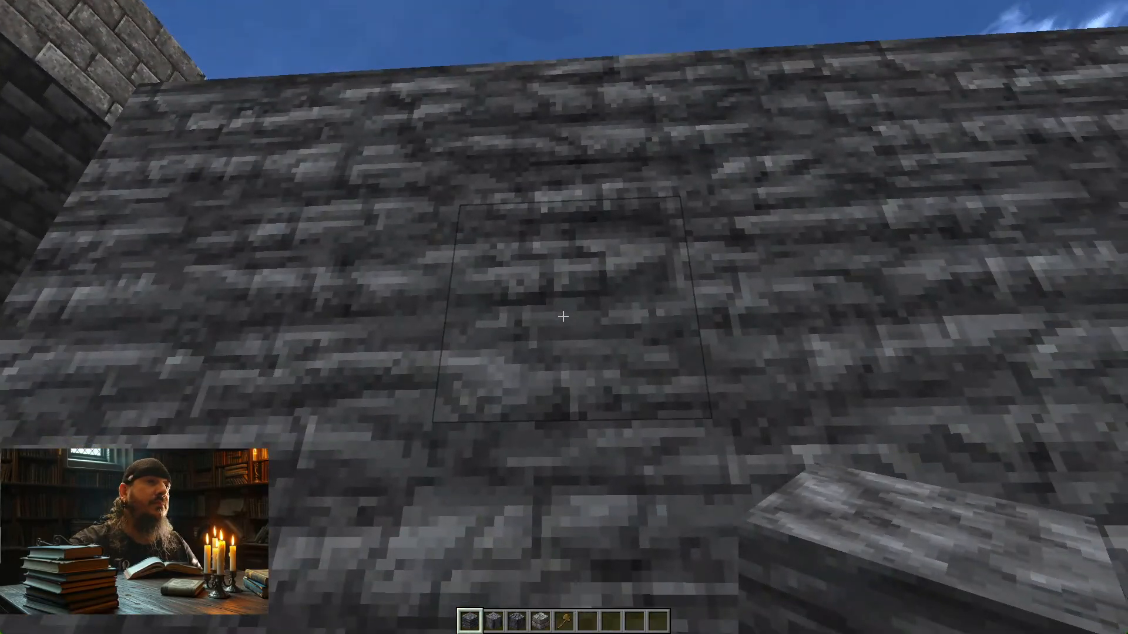
key(s)
key(w)
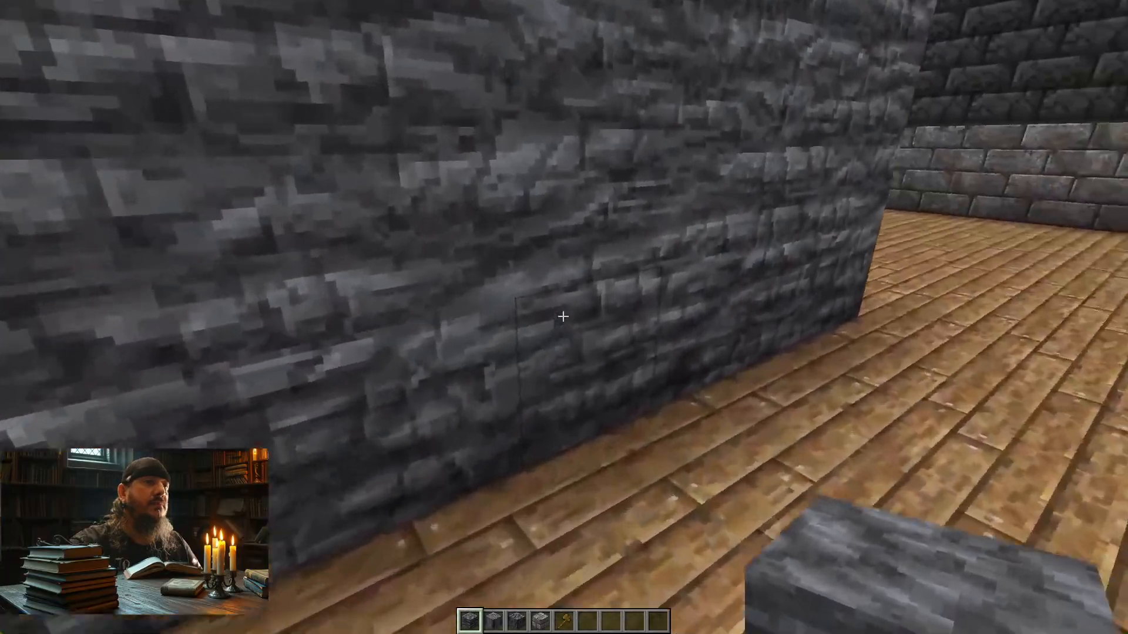
key(d)
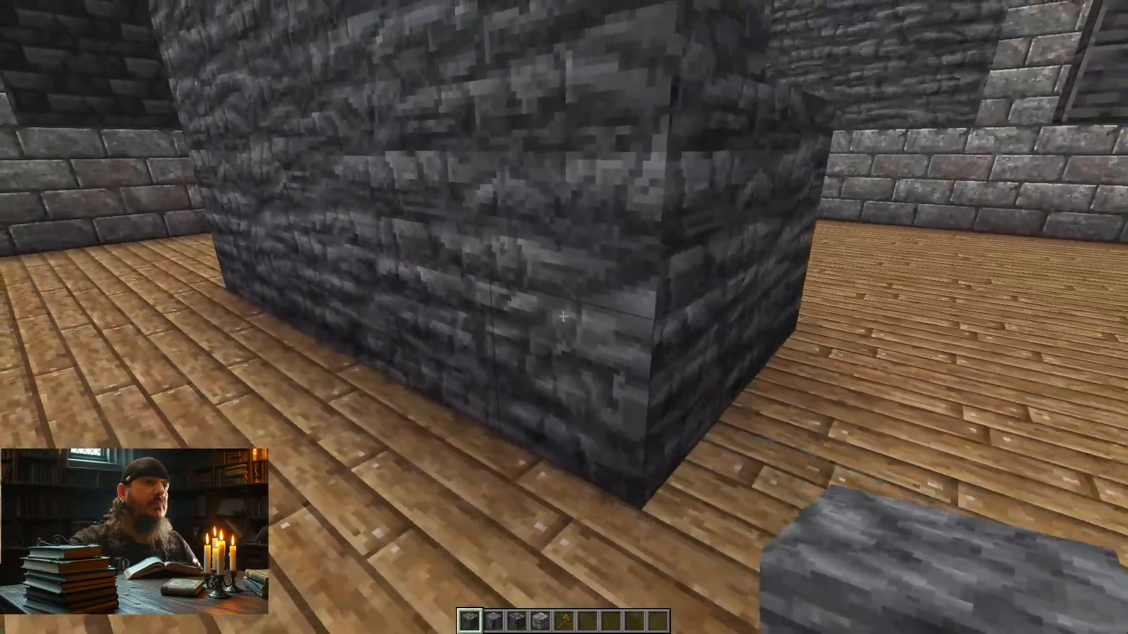
key(s)
key(w)
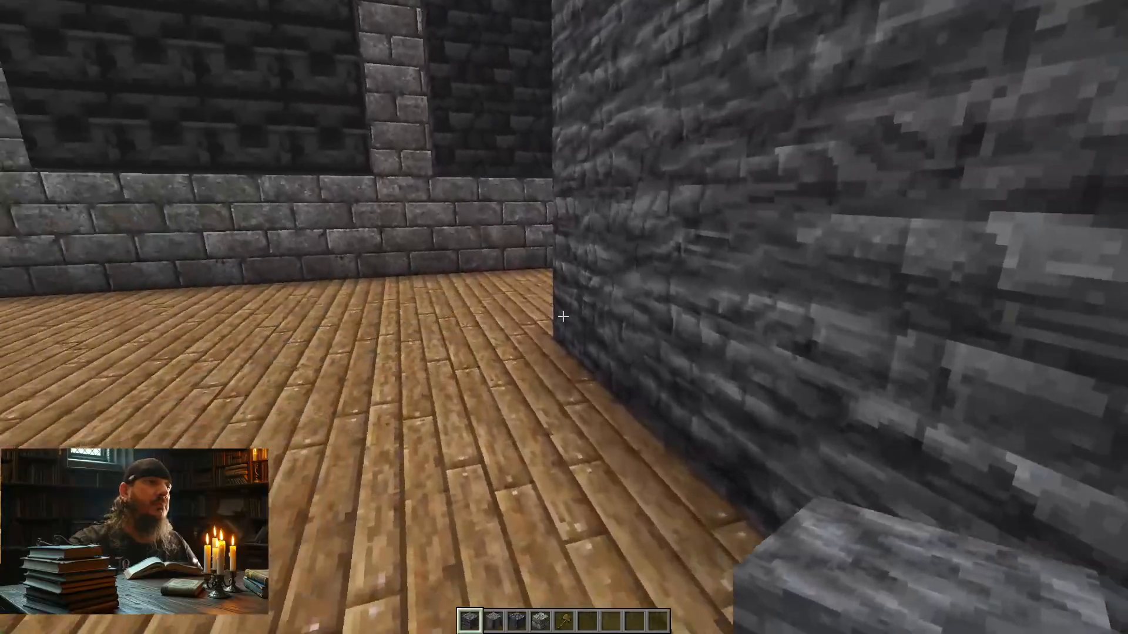
key(s)
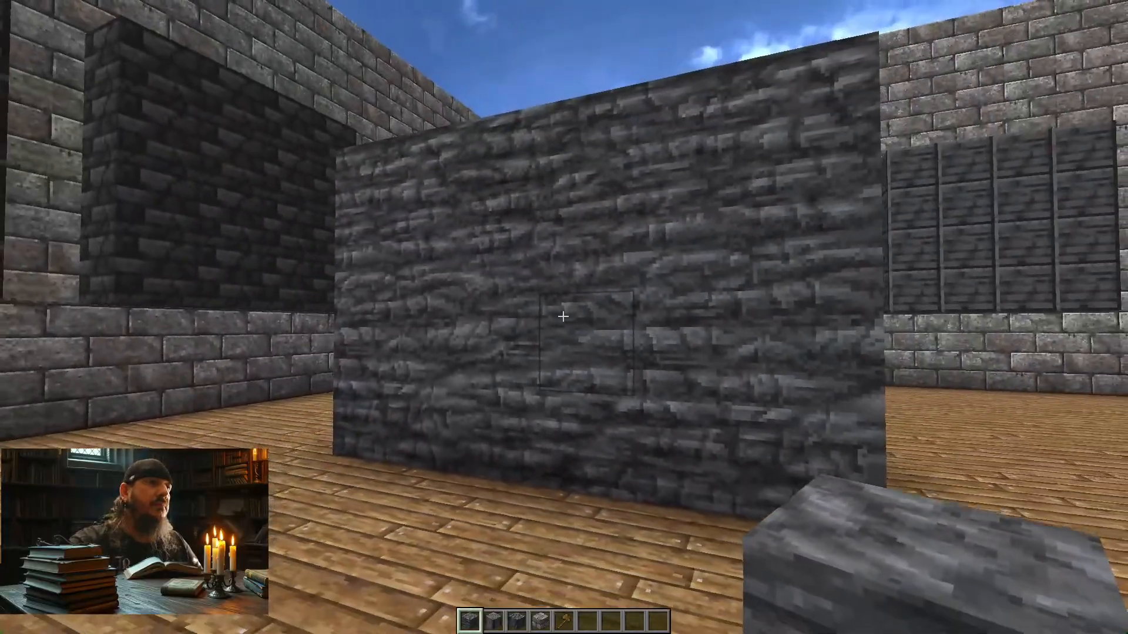
key(w)
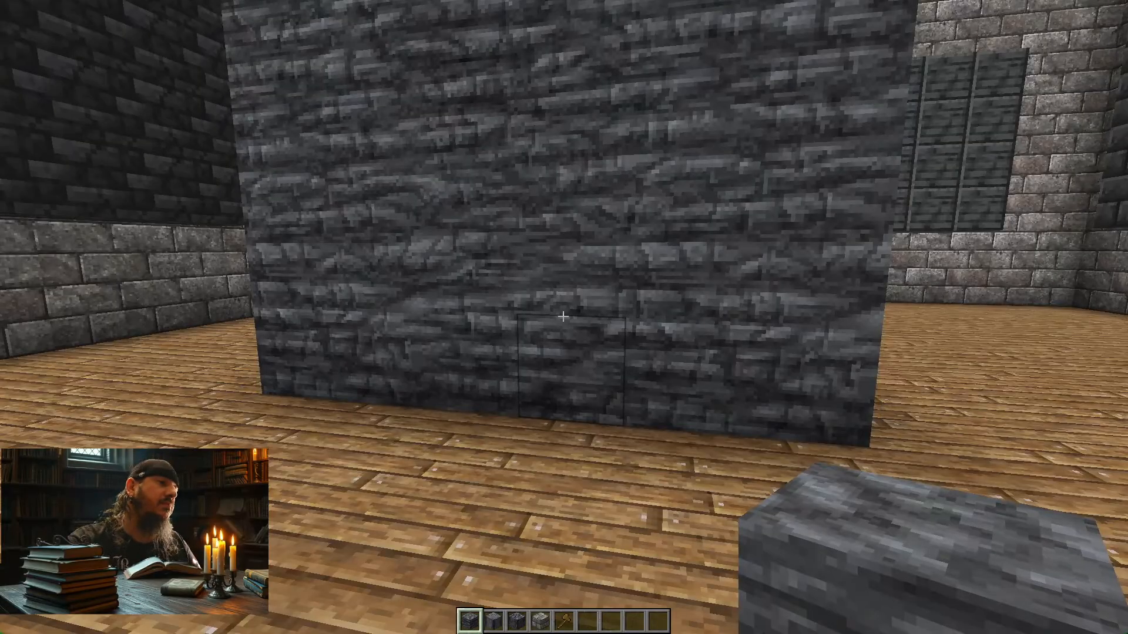
- Leave the current world to the title screen and load the singleplayer world Fantasia
key(Escape)
click(578, 293)
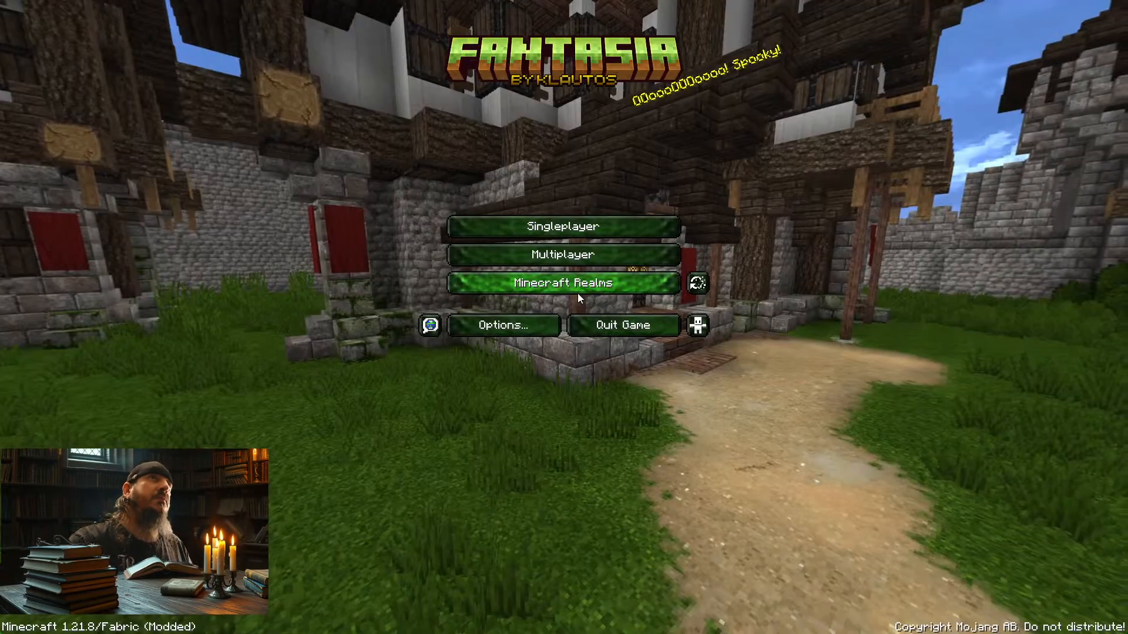
click(594, 227)
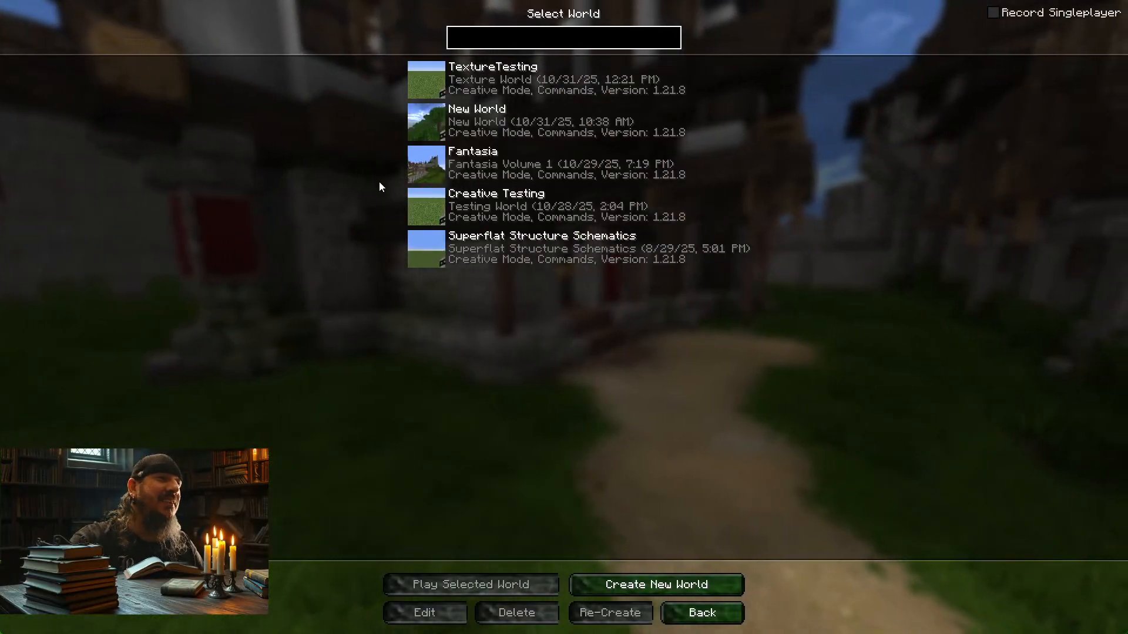
click(428, 164)
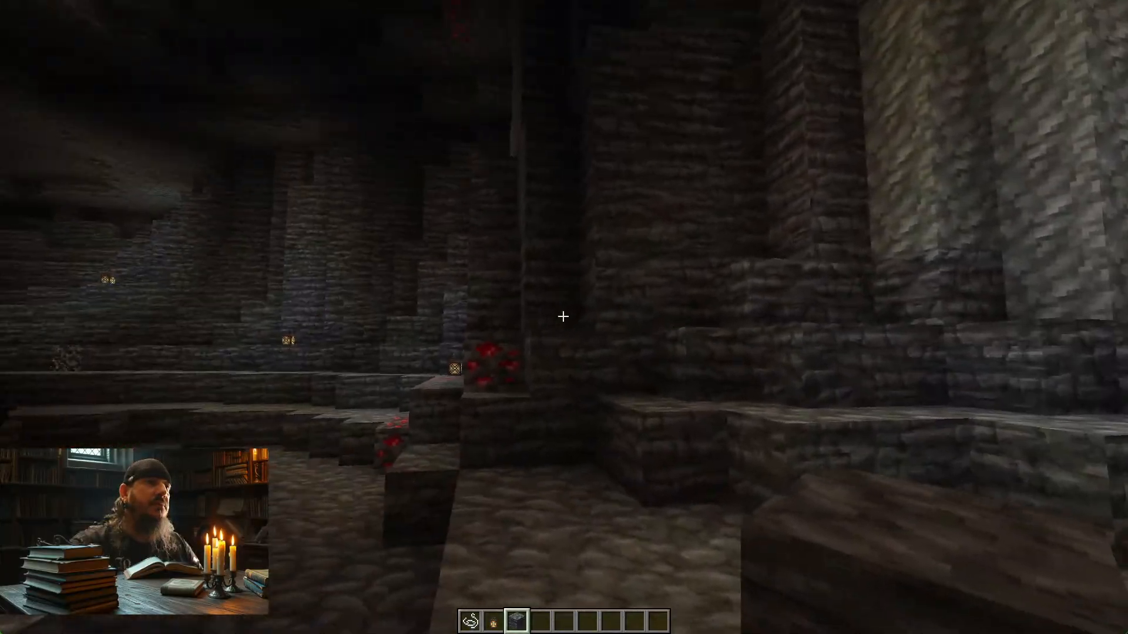
- Examine the deepslate texture on the cave's walls, corners and floor around the nearby lantern
key(w)
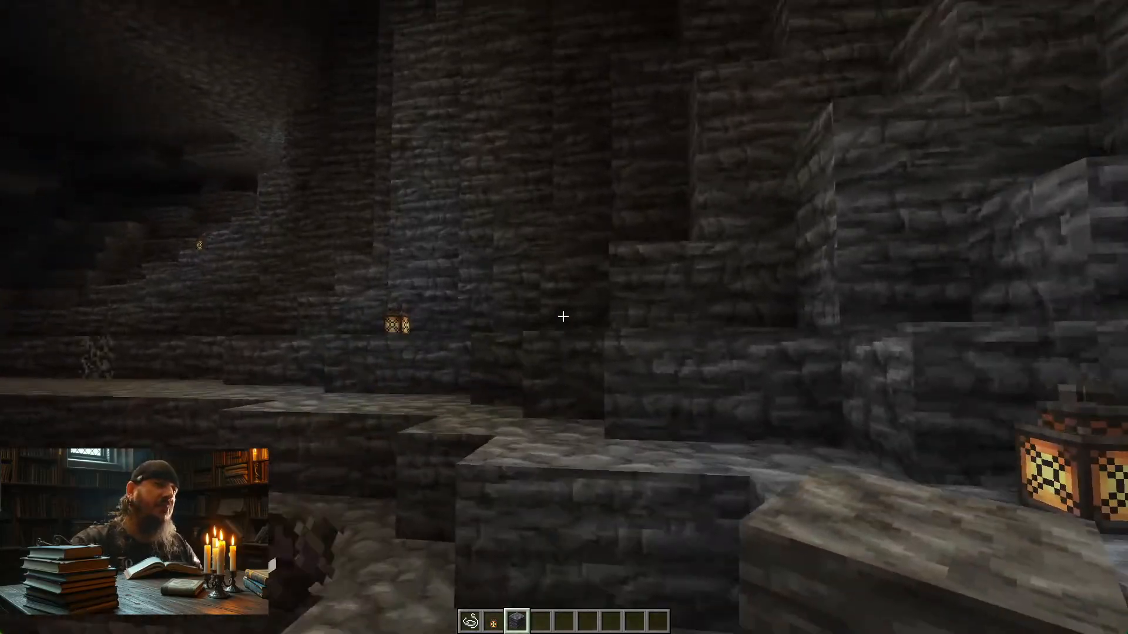
key(w)
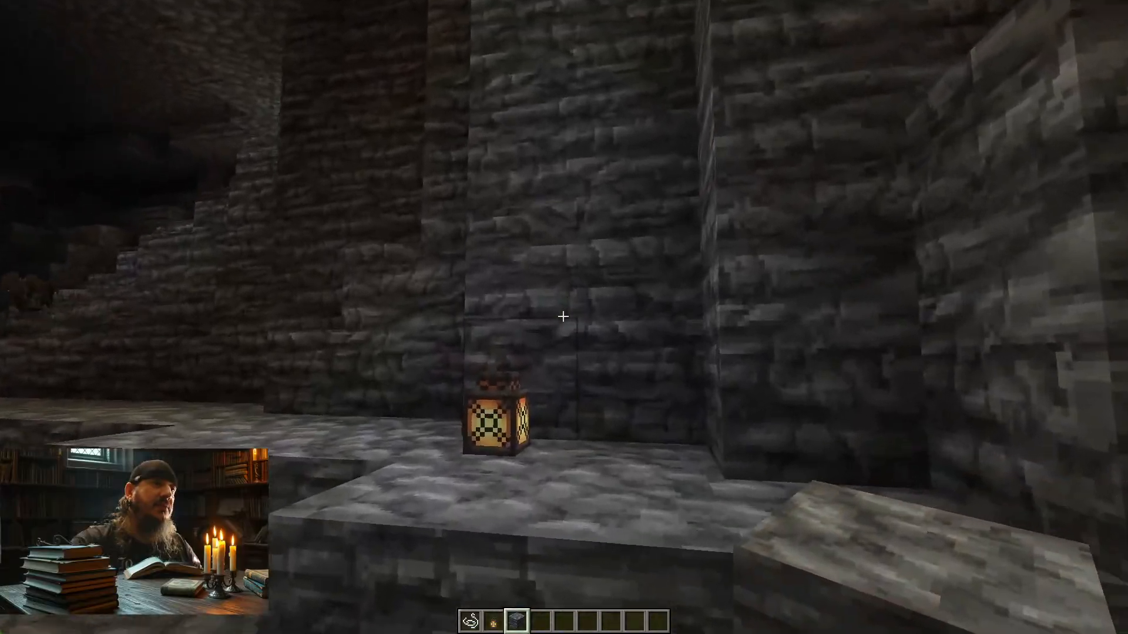
key(w)
key(w)
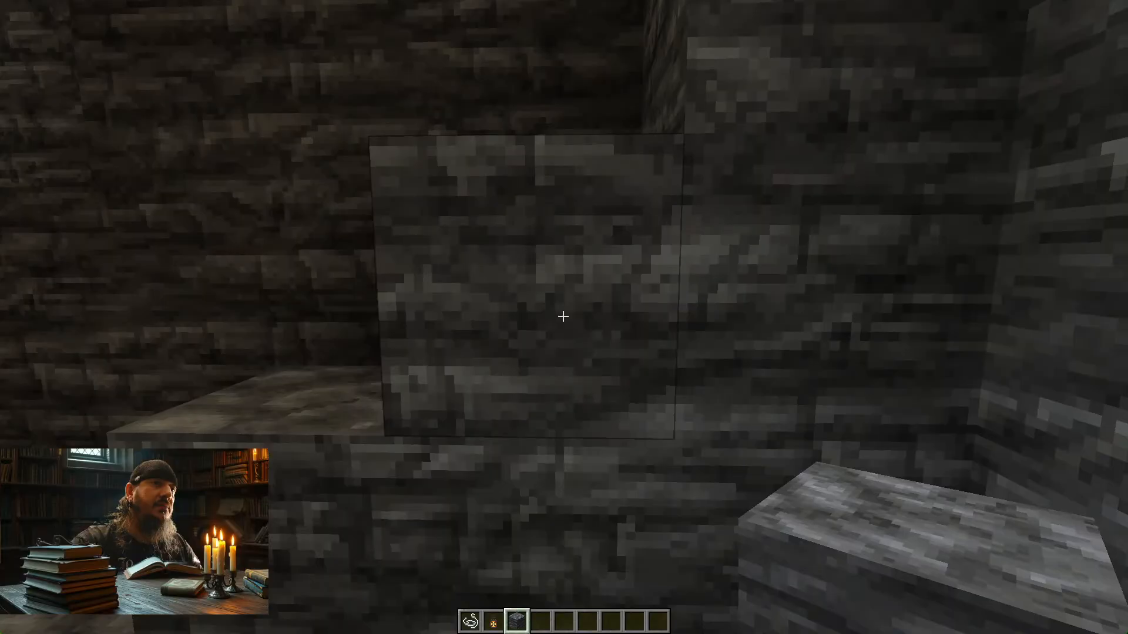
key(w)
key(w)
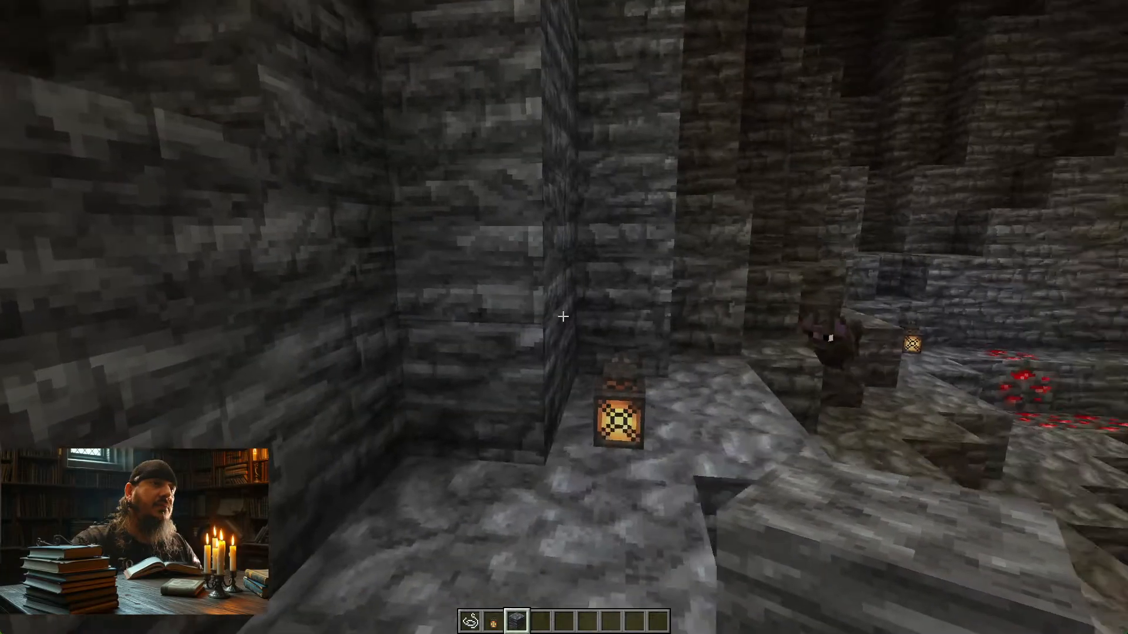
key(w)
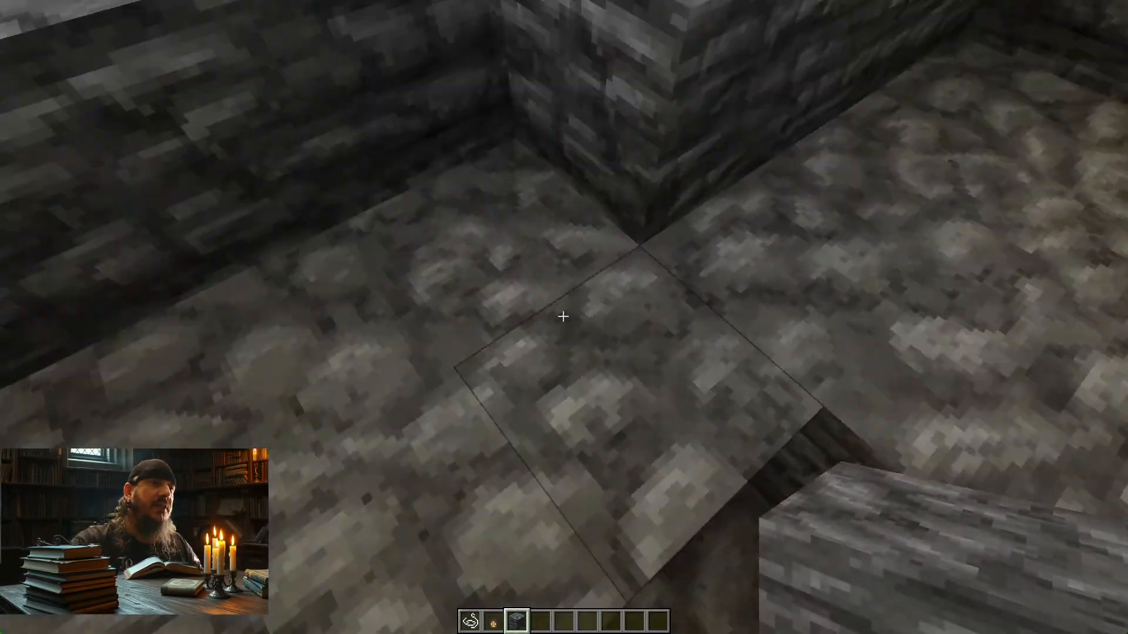
key(w)
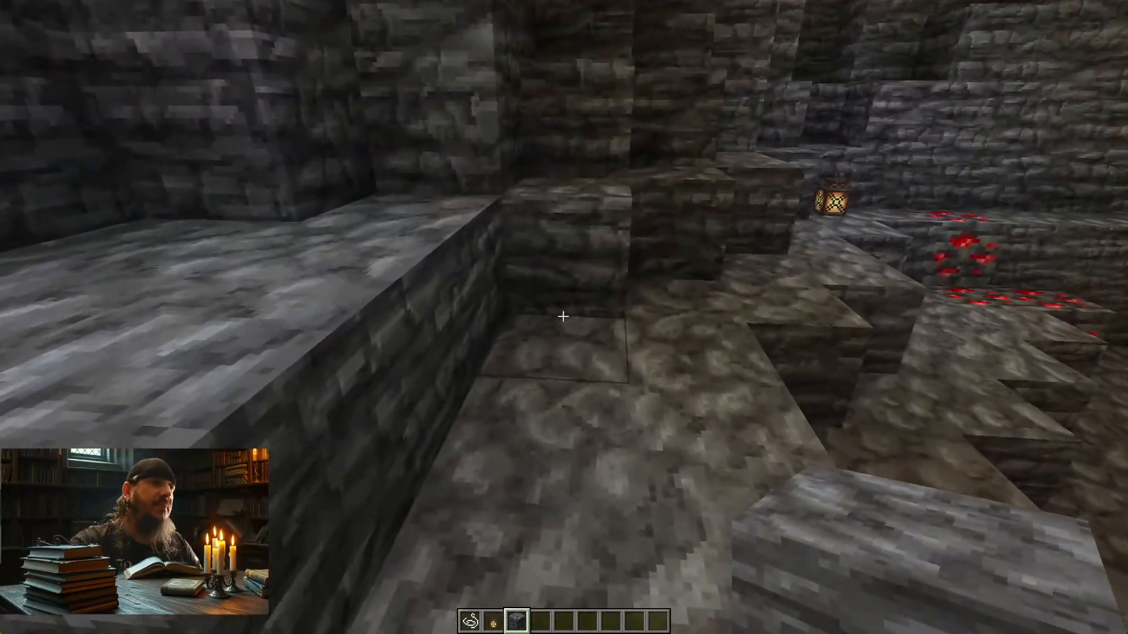
key(w)
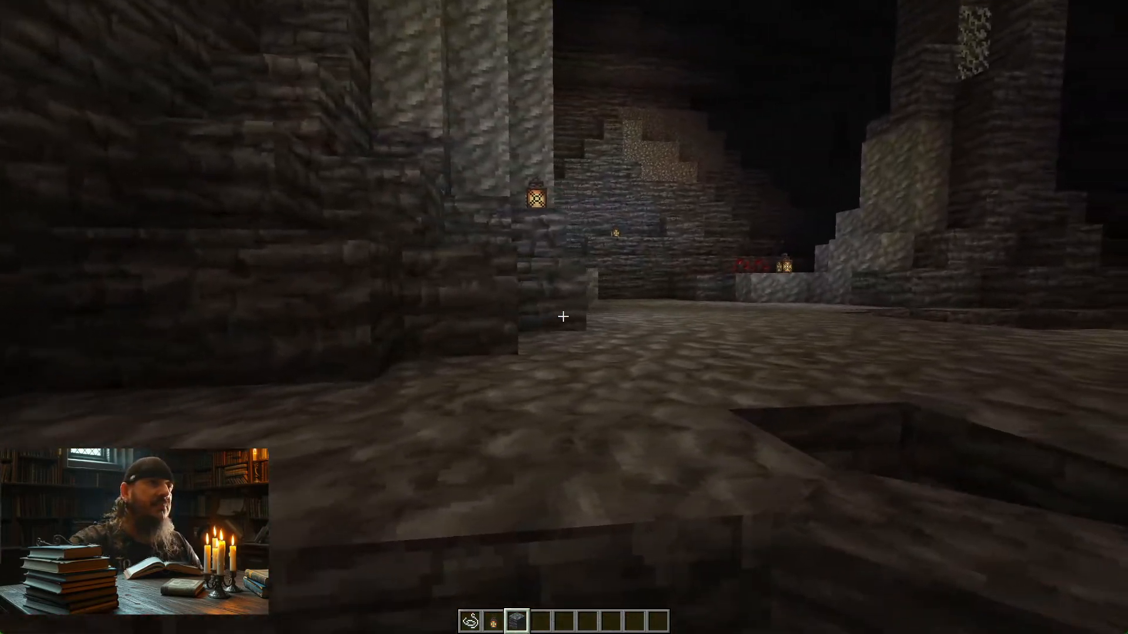
- Cross the cave and examine the deepslate on the lantern-lit far wall, from a distance and close up along its length
key(w)
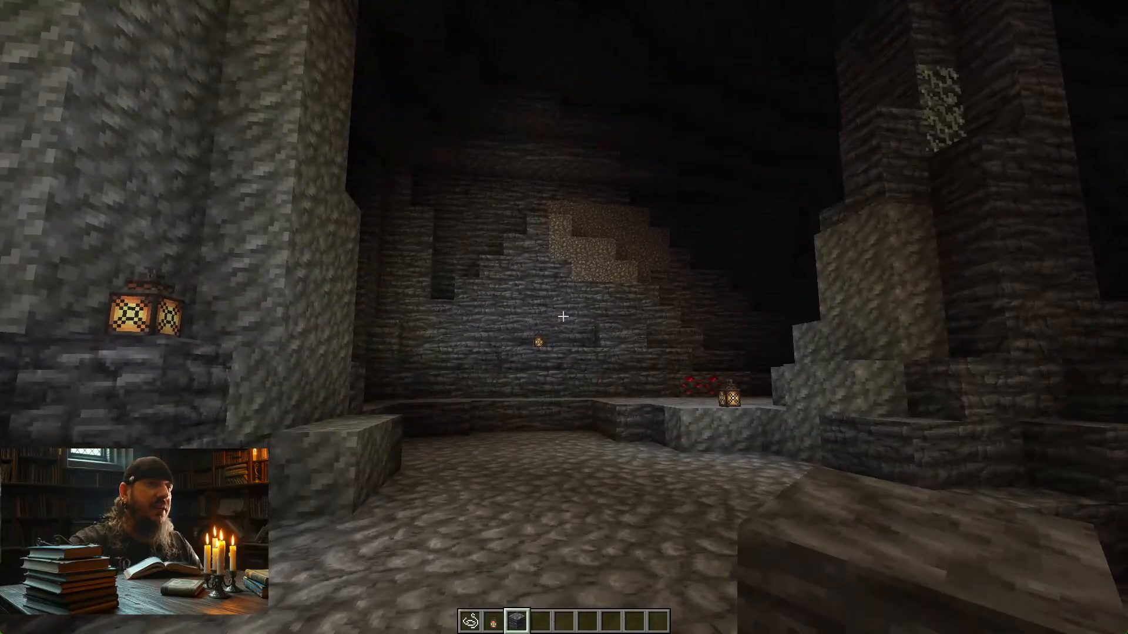
key(w)
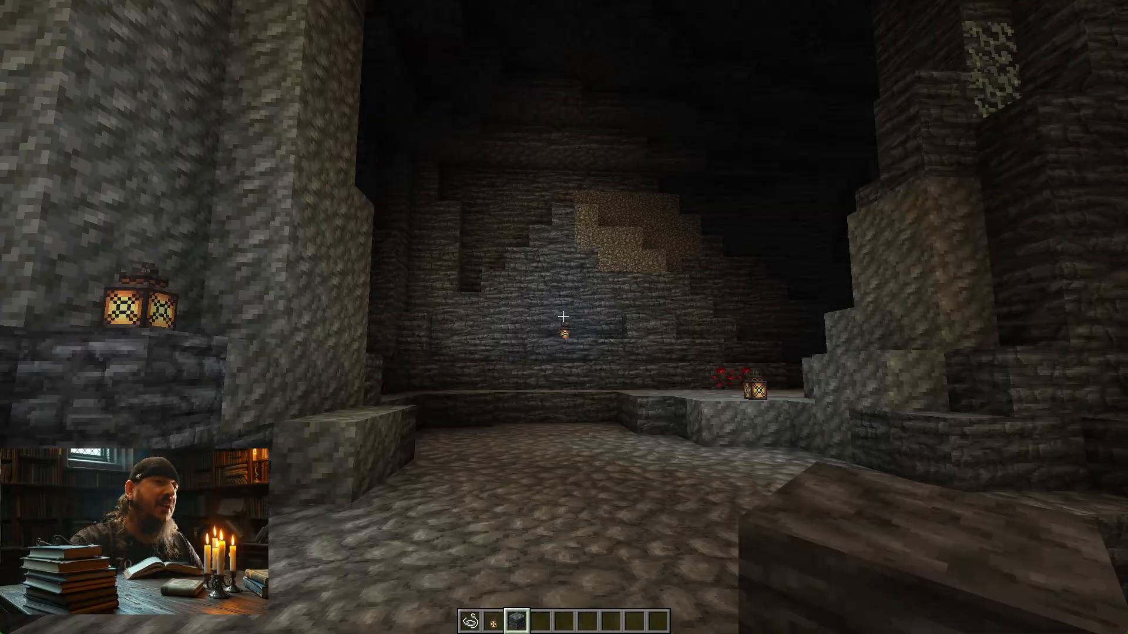
key(w)
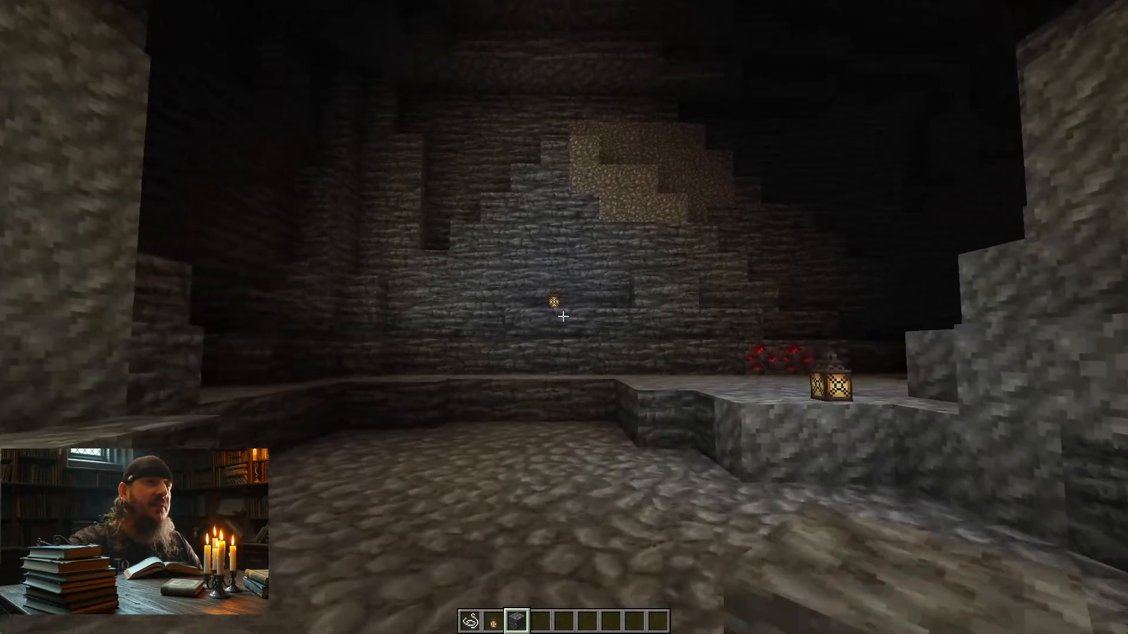
key(w)
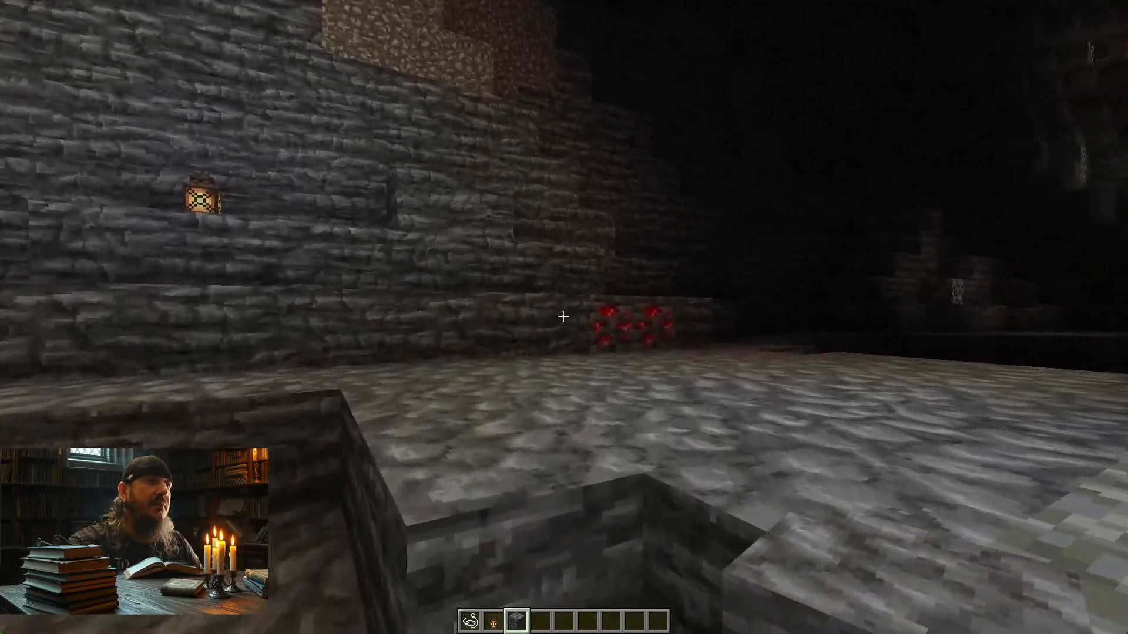
key(w)
key(s)
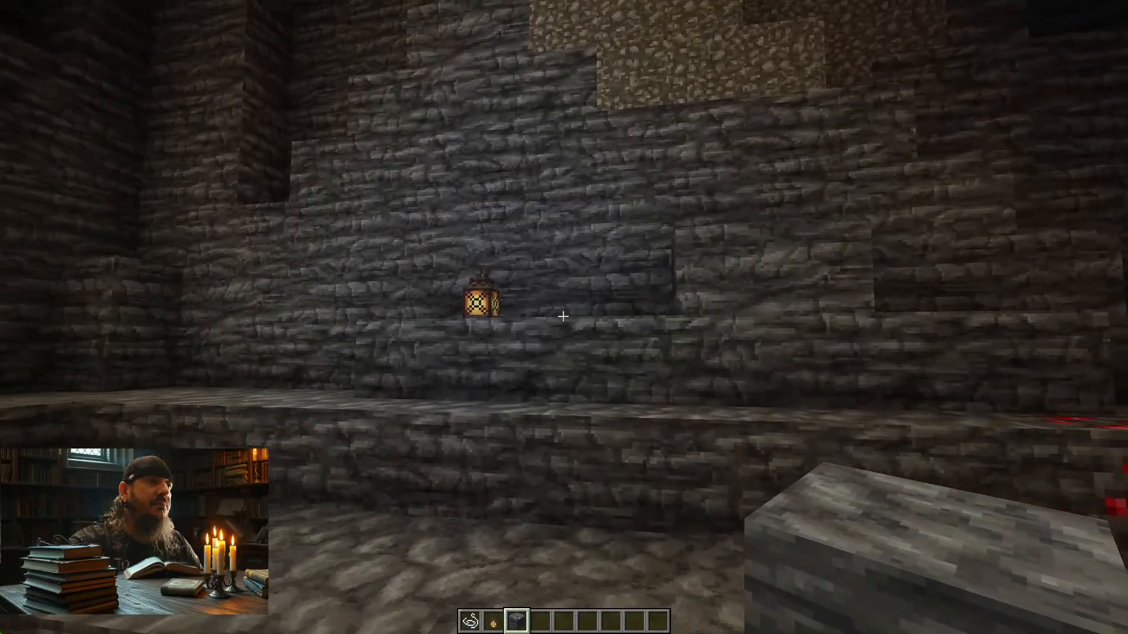
key(s)
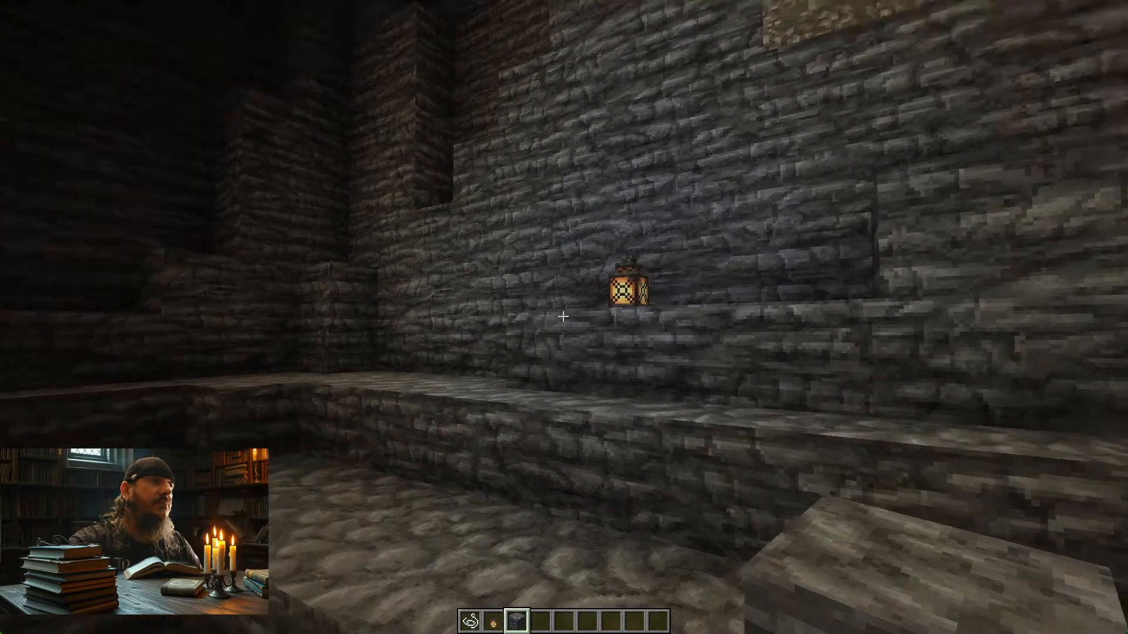
key(w)
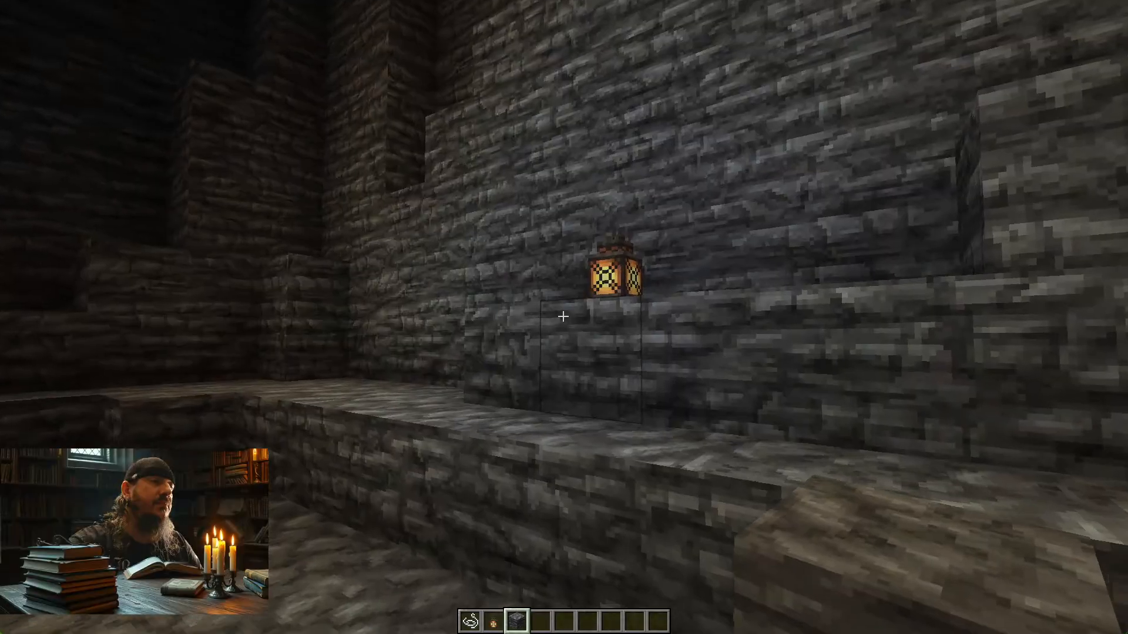
key(w)
key(s)
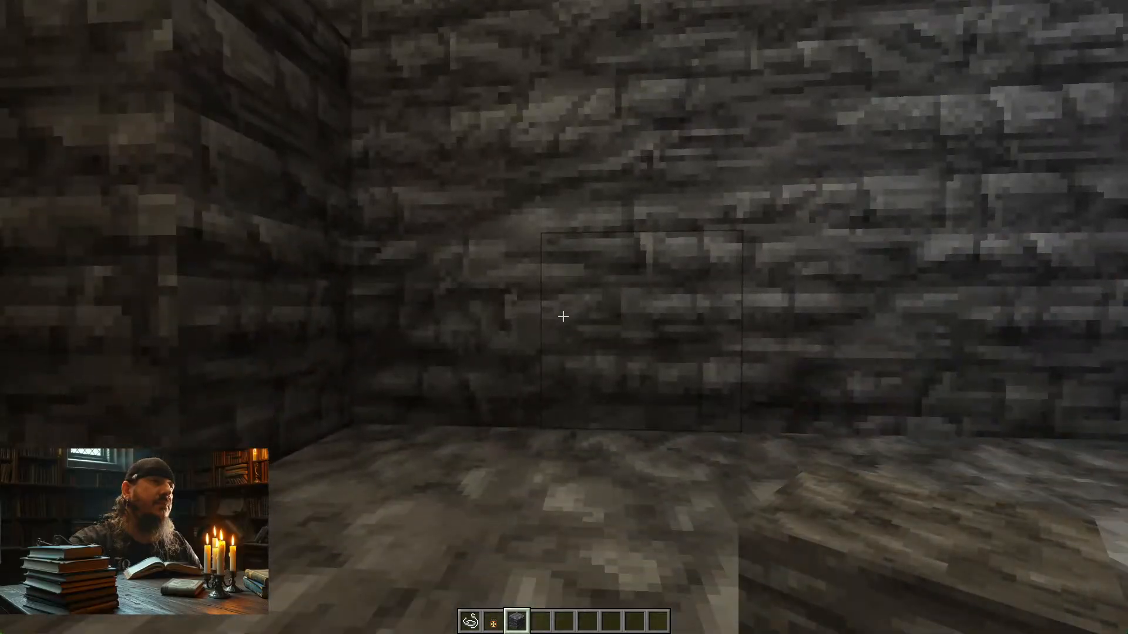
key(w)
key(w)
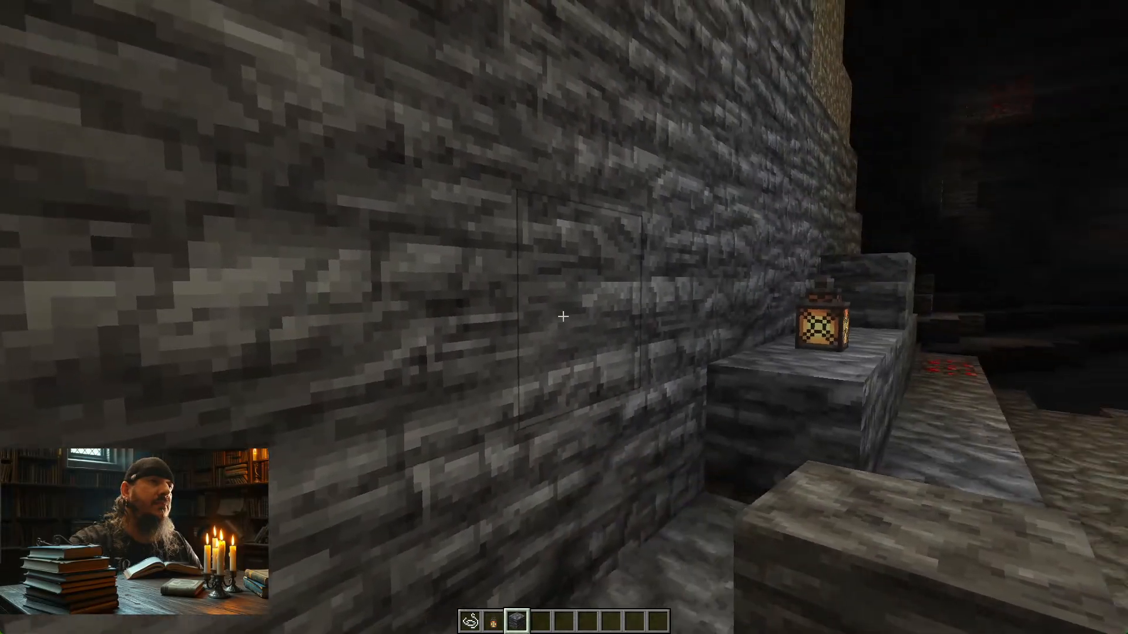
key(w)
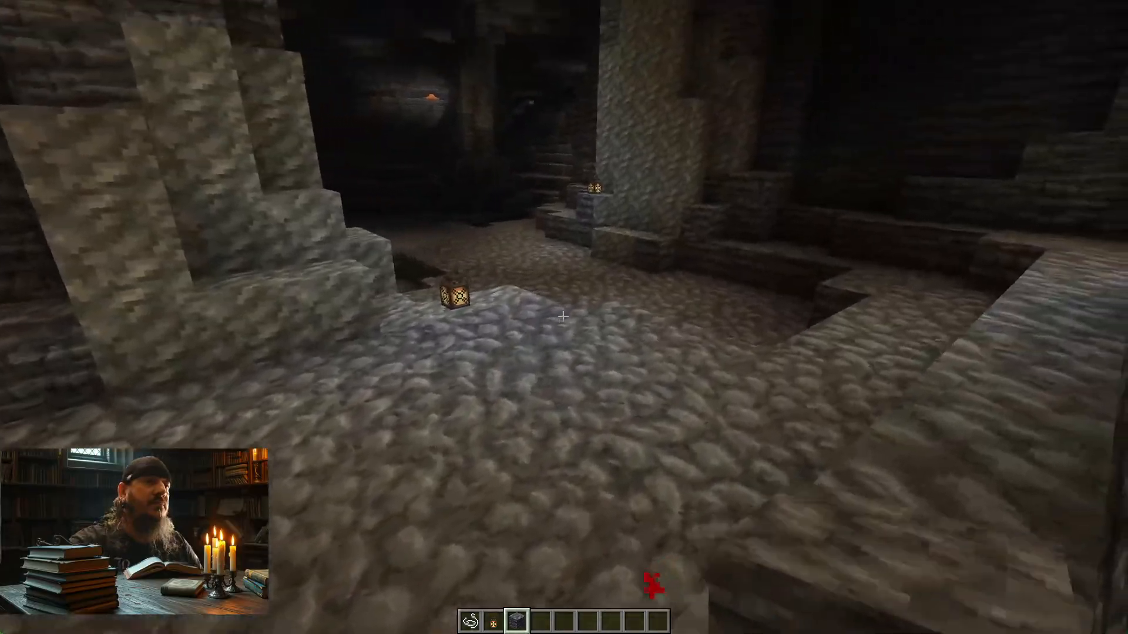
- Take the lantern in hand and move past the redstone ore into the unlit part of the cave
key(w)
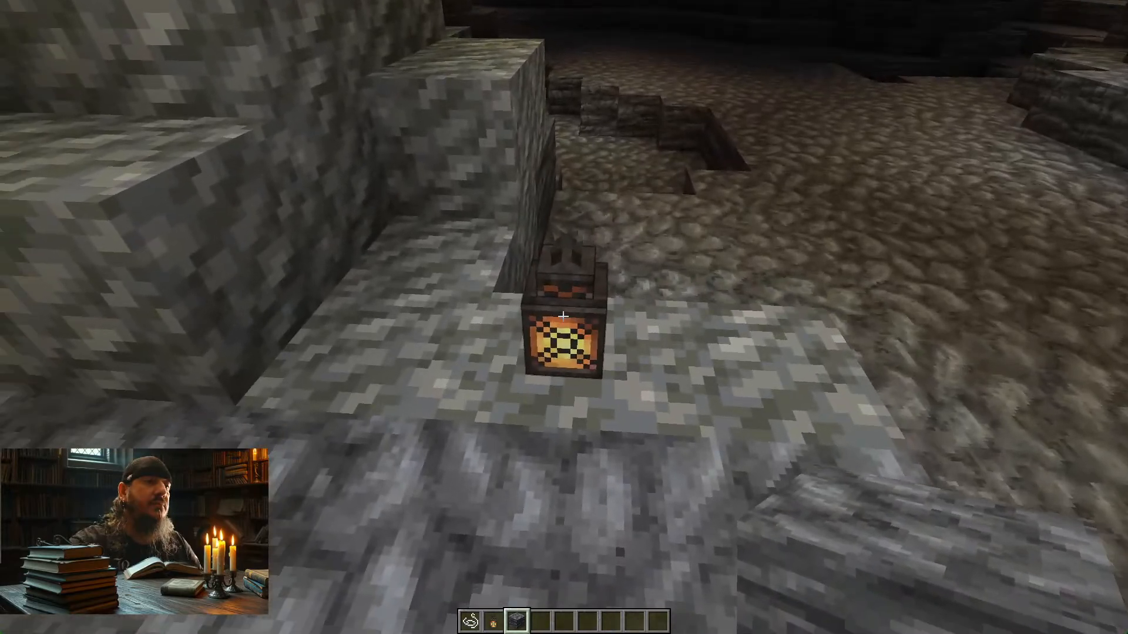
key(2)
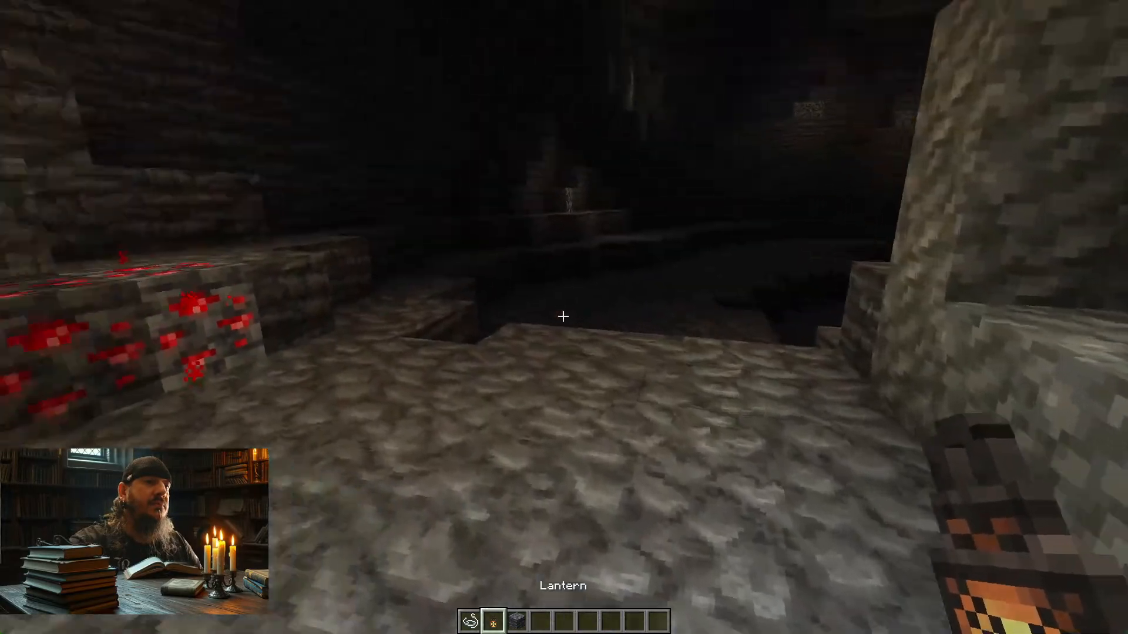
key(w)
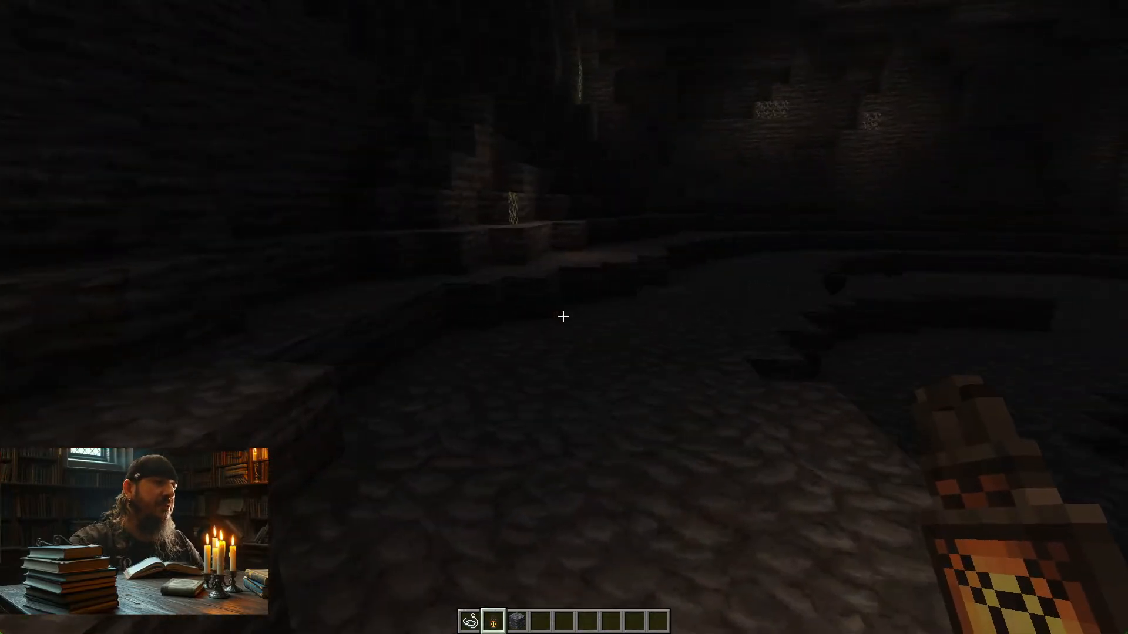
- Look through the General, Quality, Performance and Advanced video settings and the shader pack list, and return to the game
key(Escape)
click(513, 269)
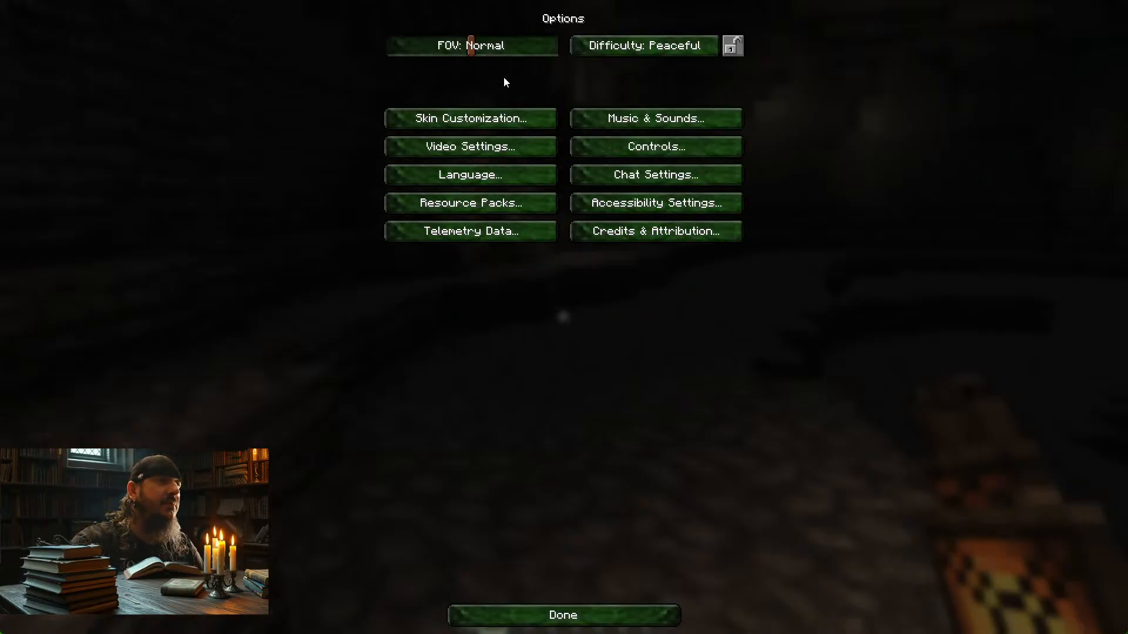
click(449, 146)
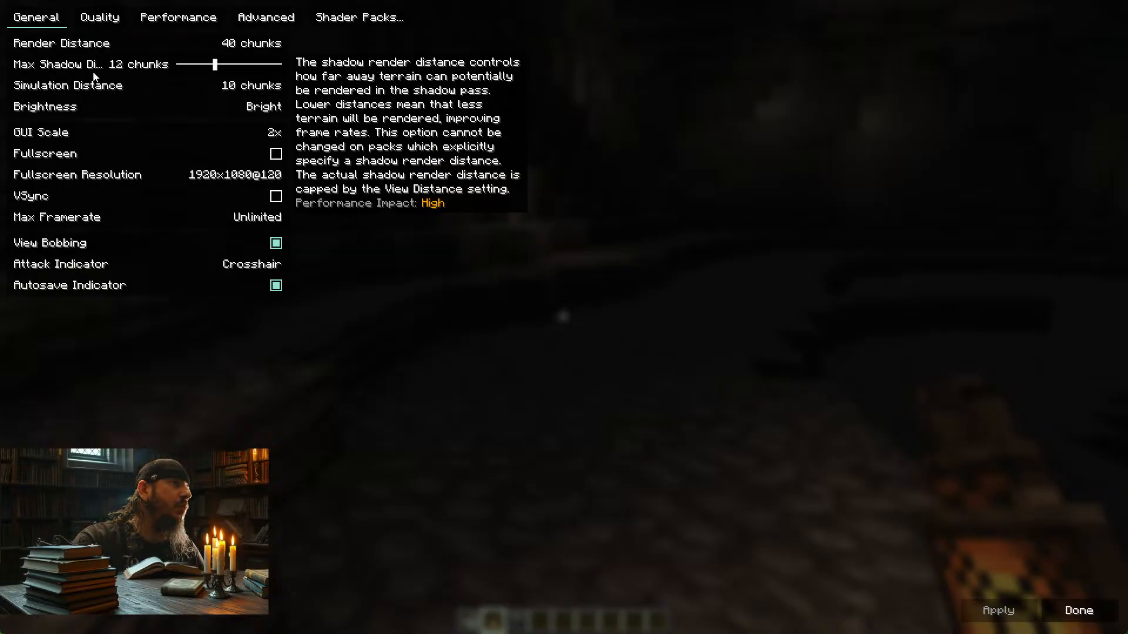
click(98, 22)
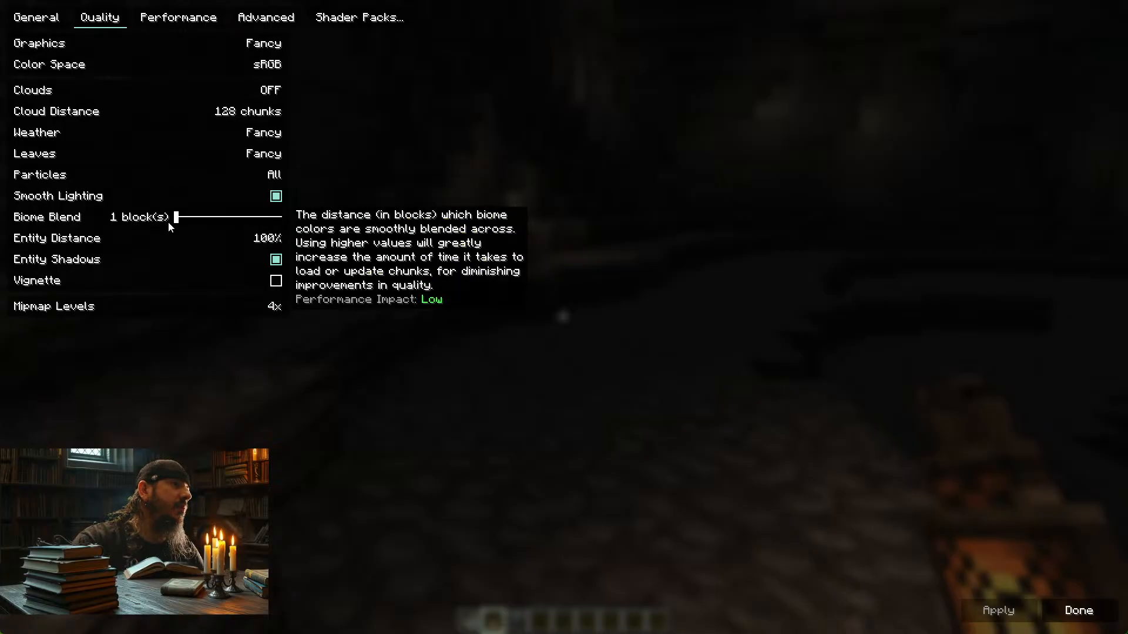
click(170, 21)
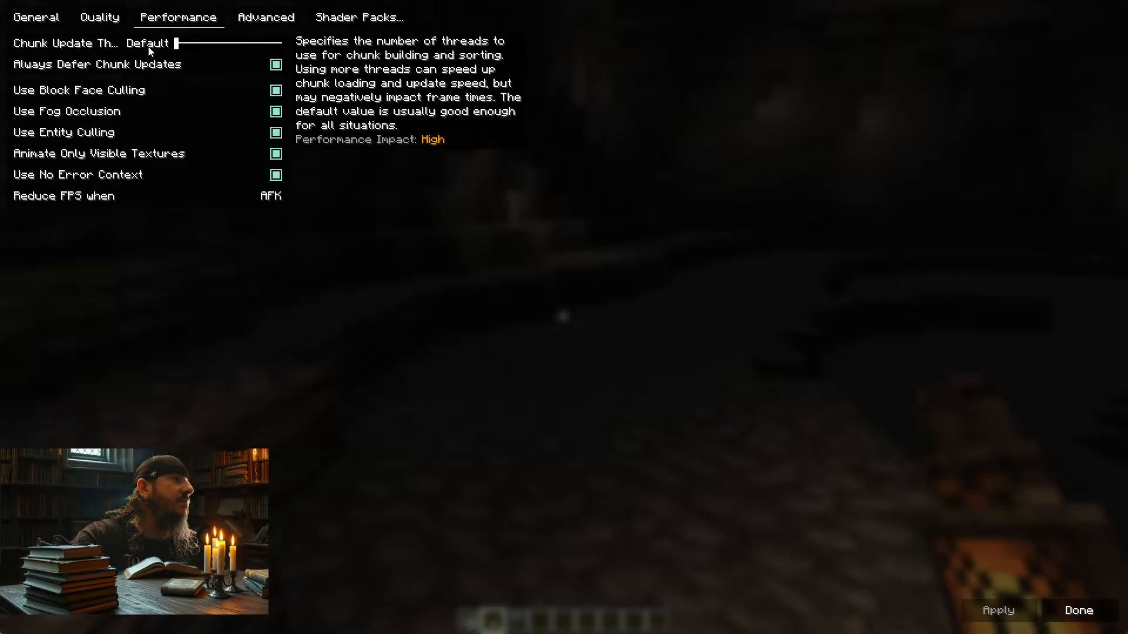
click(266, 22)
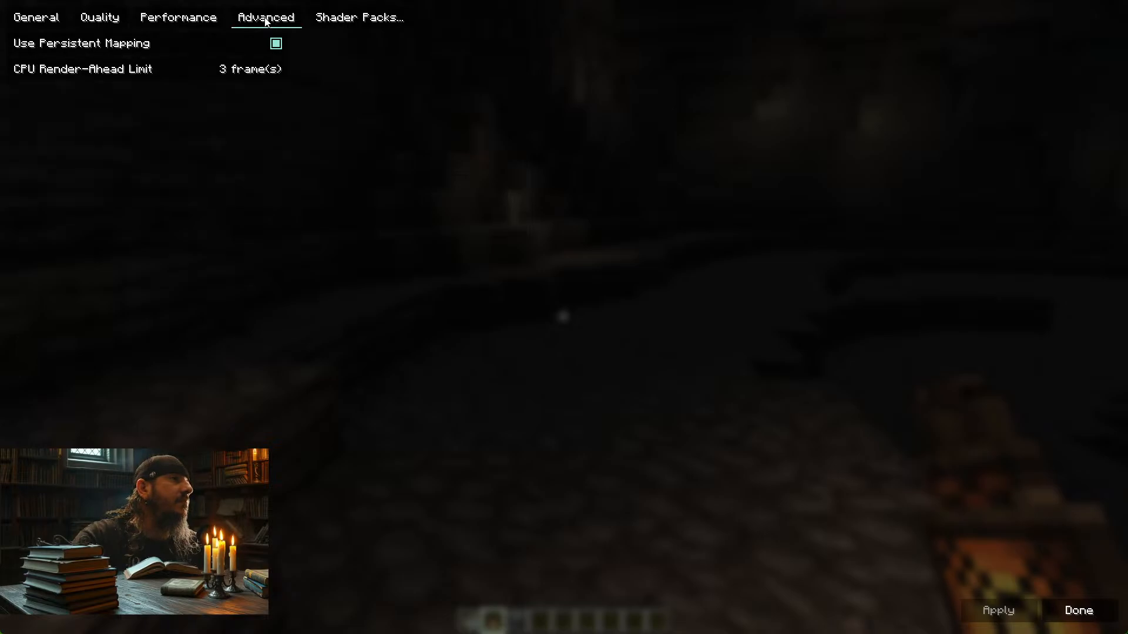
click(36, 20)
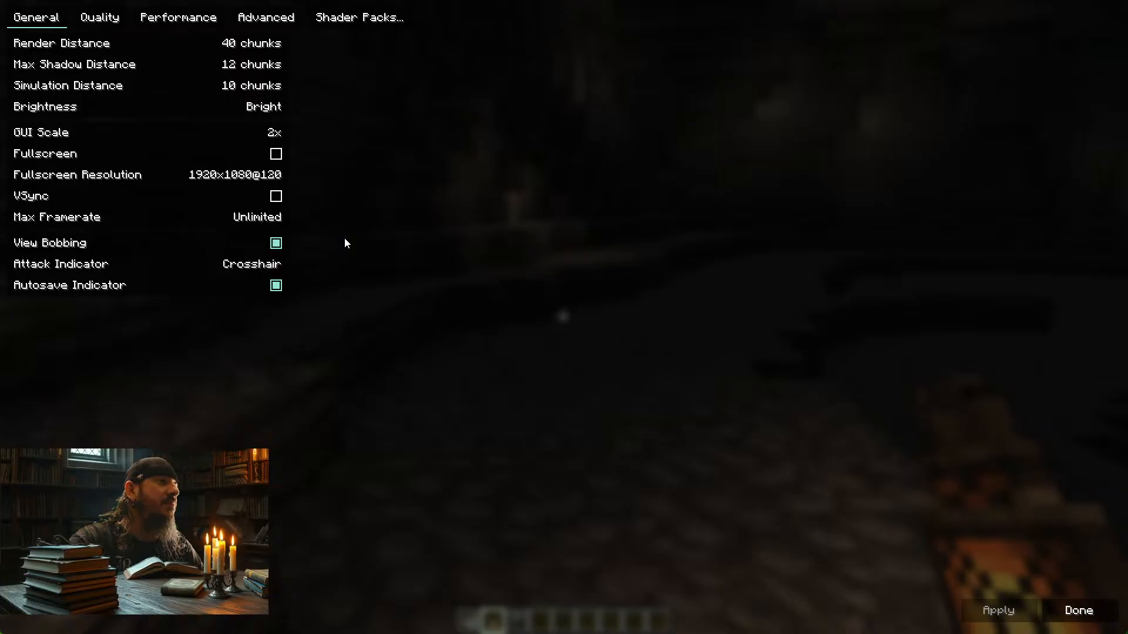
click(356, 17)
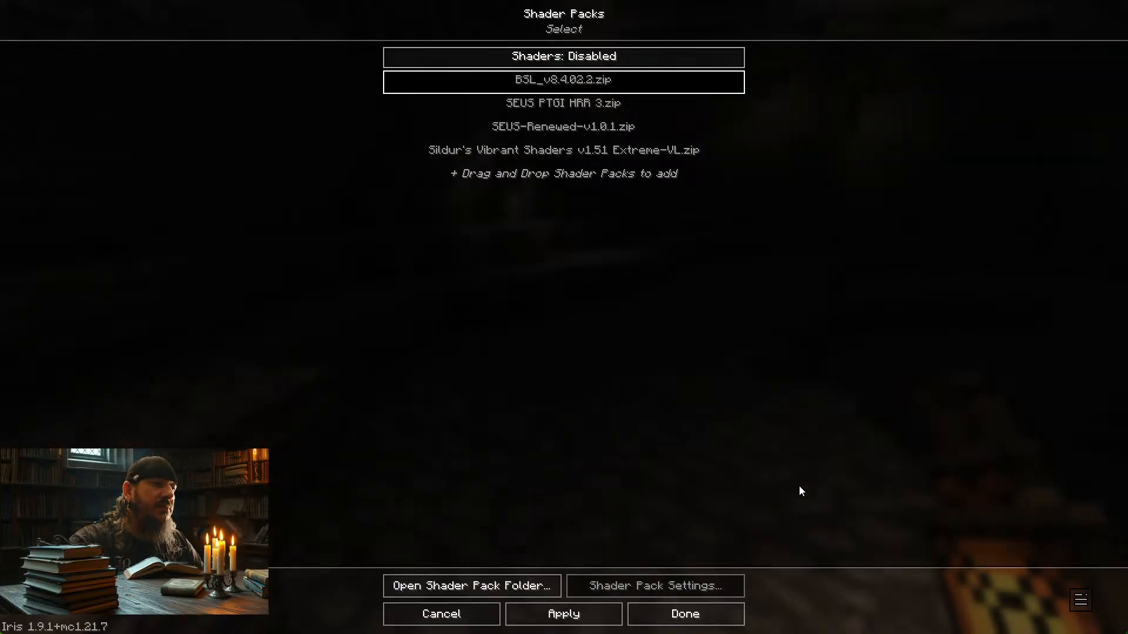
key(Escape)
key(Escape)
key(Escape)
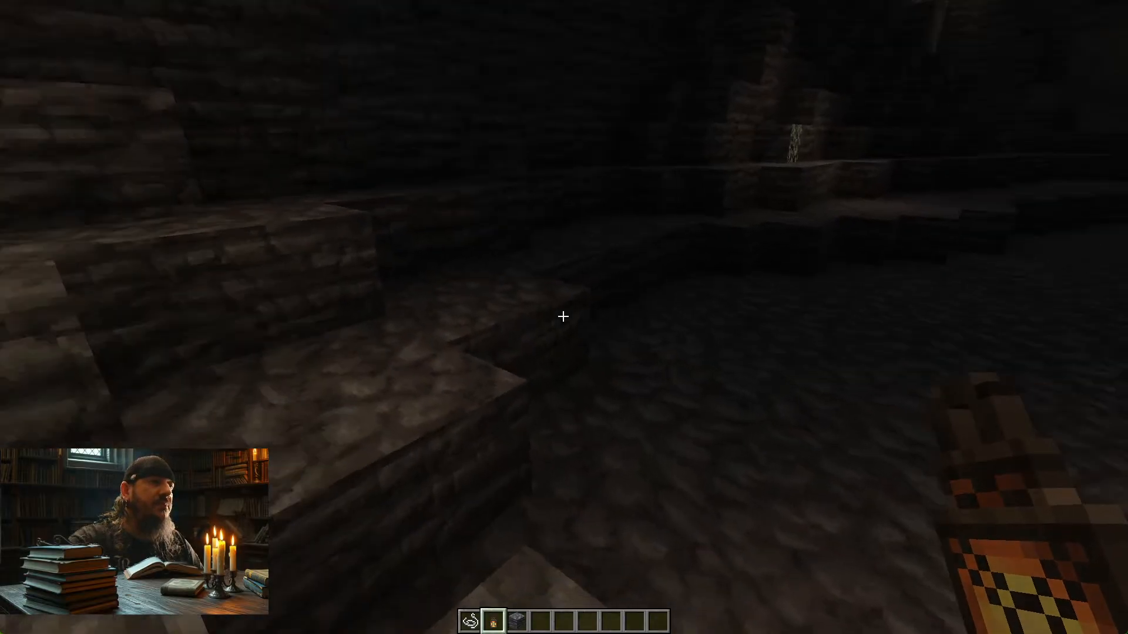
- Place lanterns through the dark parts of the cave to light the deepslate walls and ledges
right_click(563, 316)
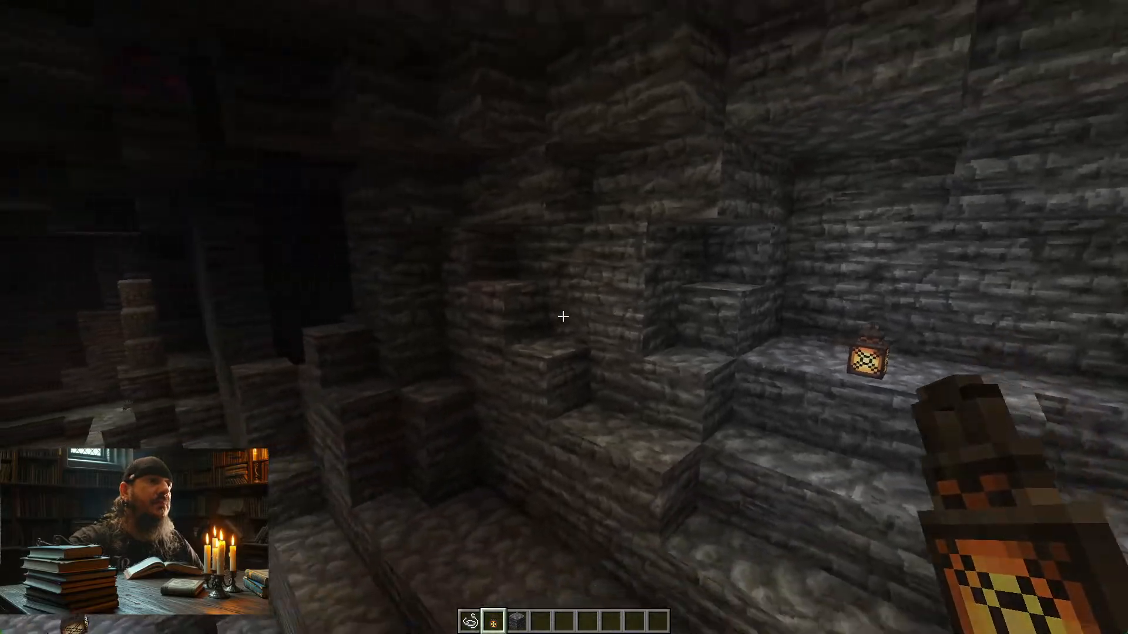
right_click(563, 317)
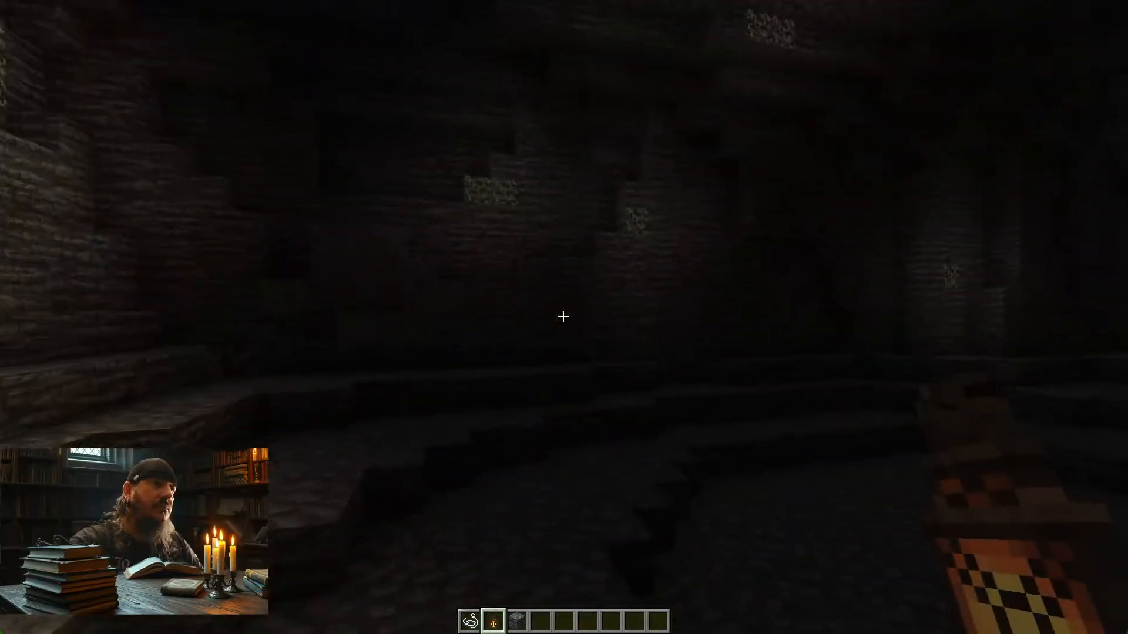
right_click(562, 316)
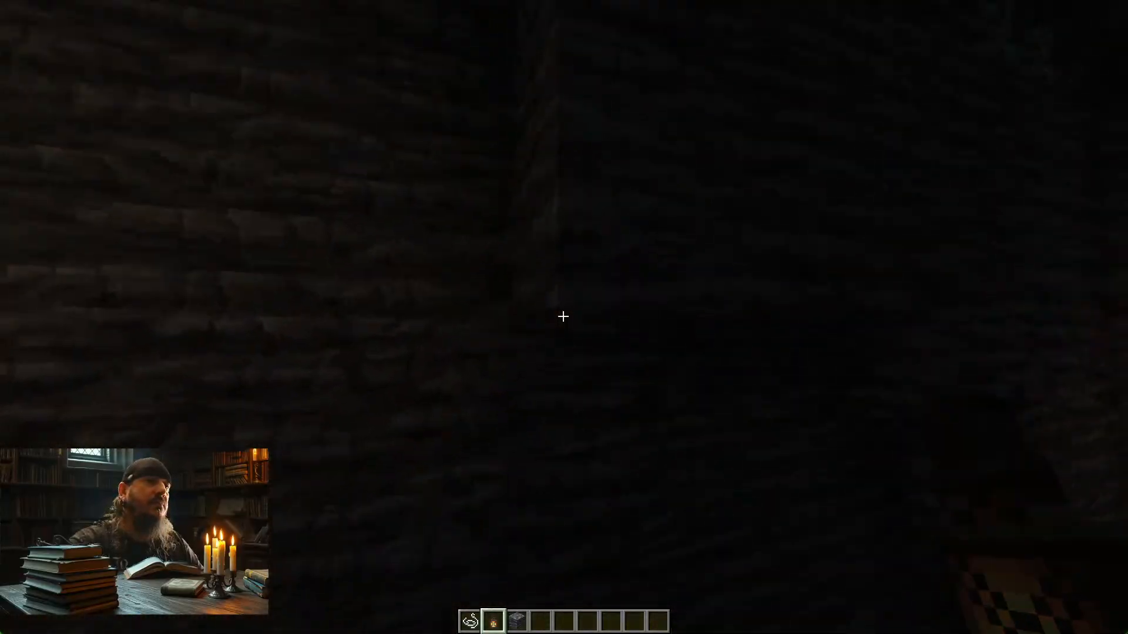
right_click(563, 316)
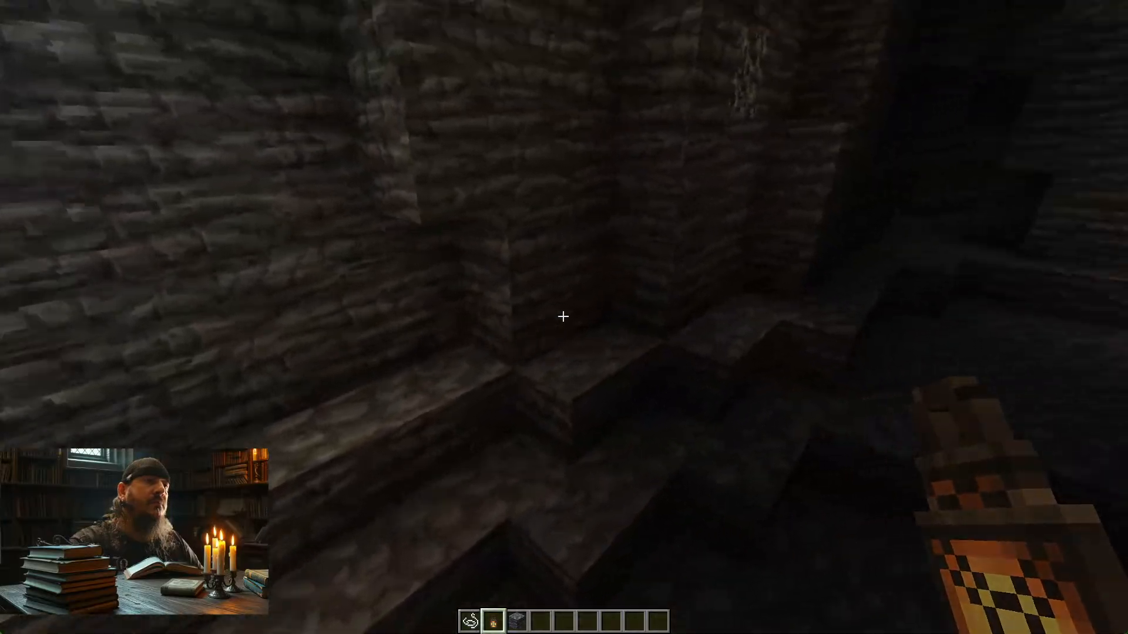
- Place more lanterns in the unlit passage and walk across the cave to the lantern-lit deepslate wall
right_click(563, 317)
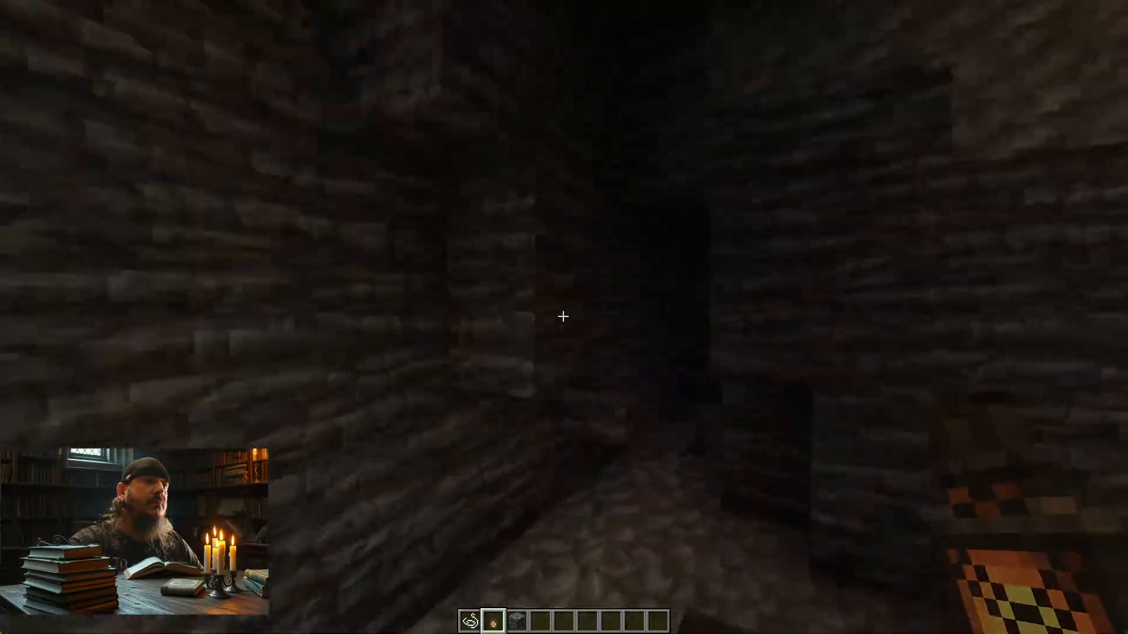
right_click(563, 317)
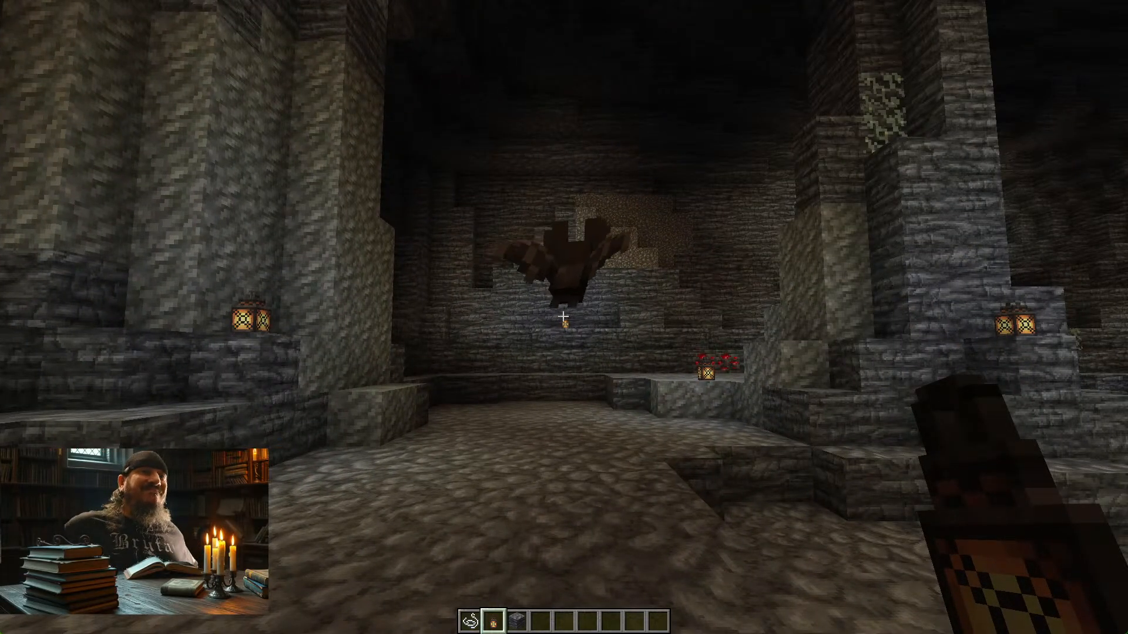
key(w)
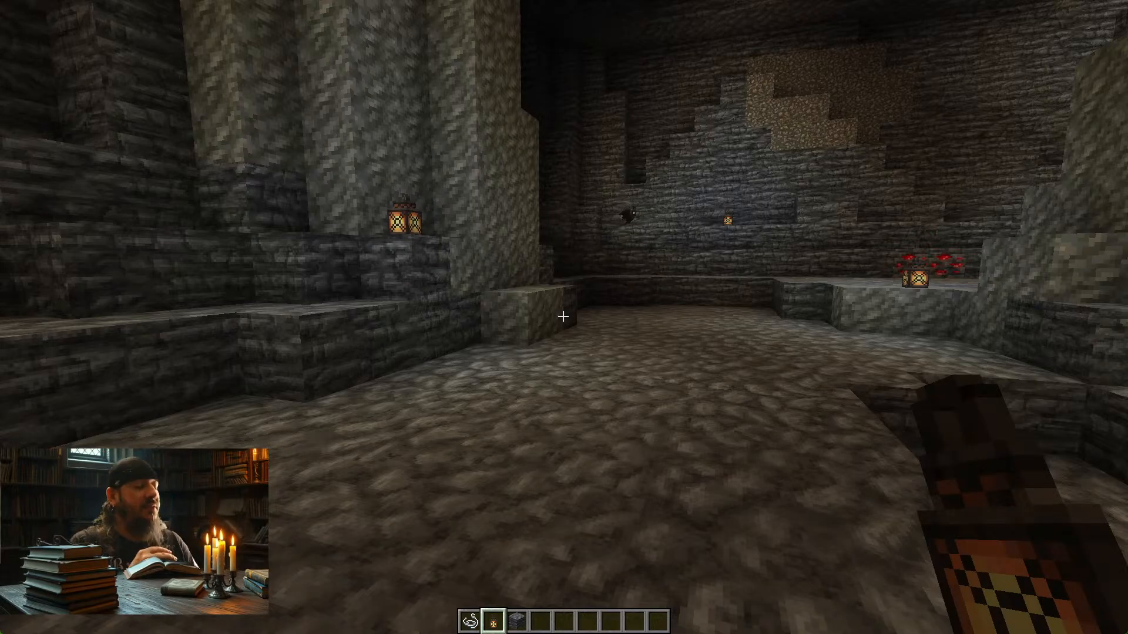
key(w)
key(w)
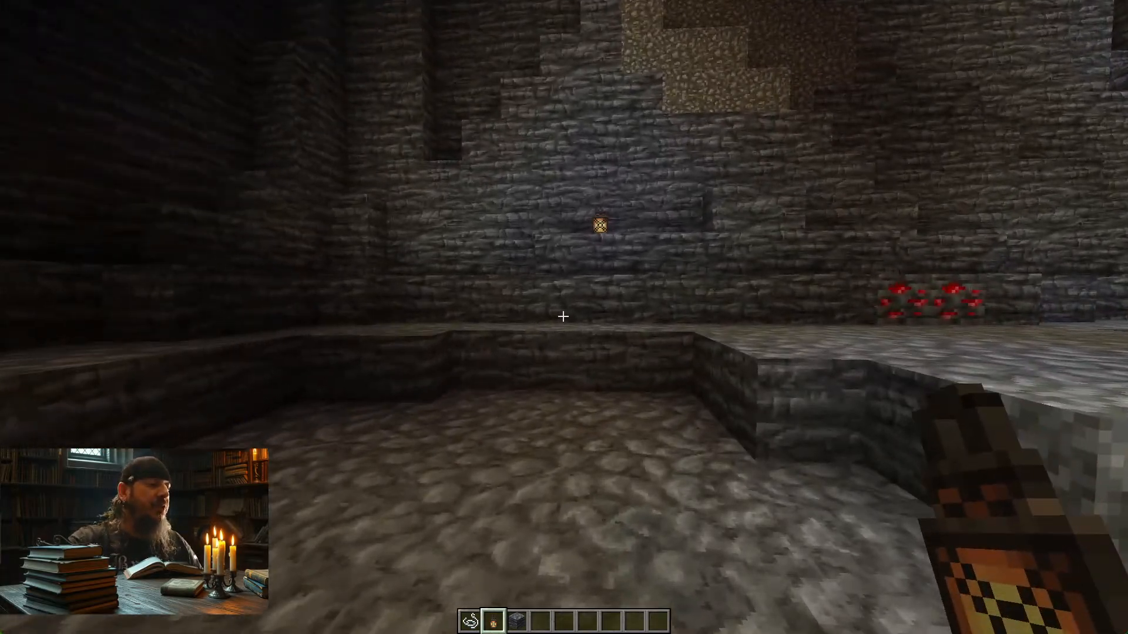
- Switch to Photoshop, compare the tiled deepslate texture with its in-game look, and return to the game
key(alt+Tab)
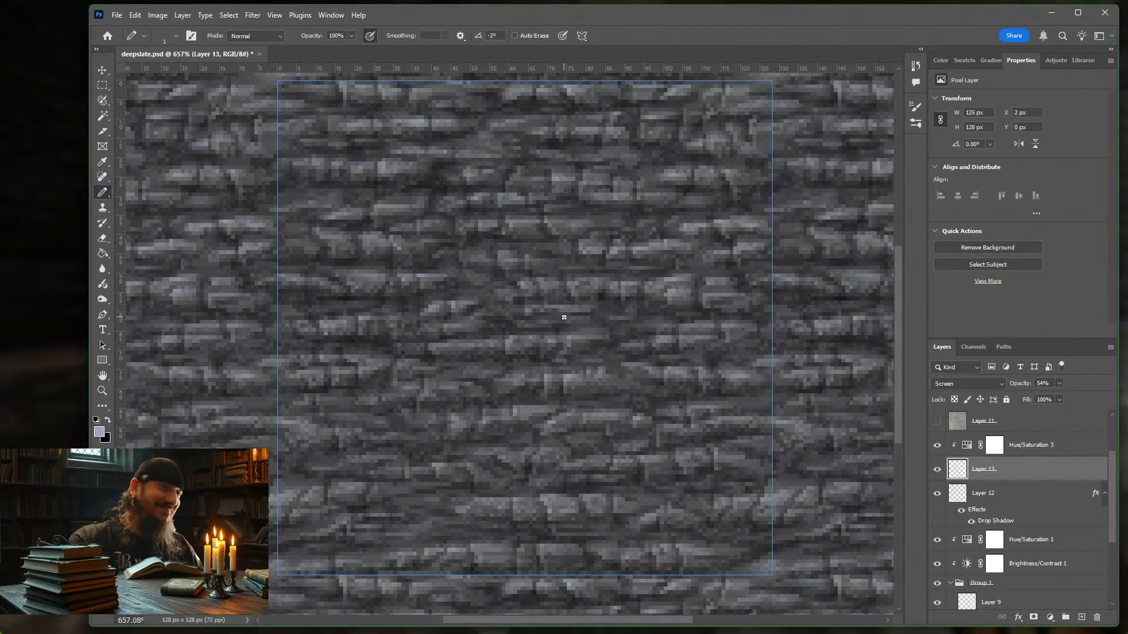
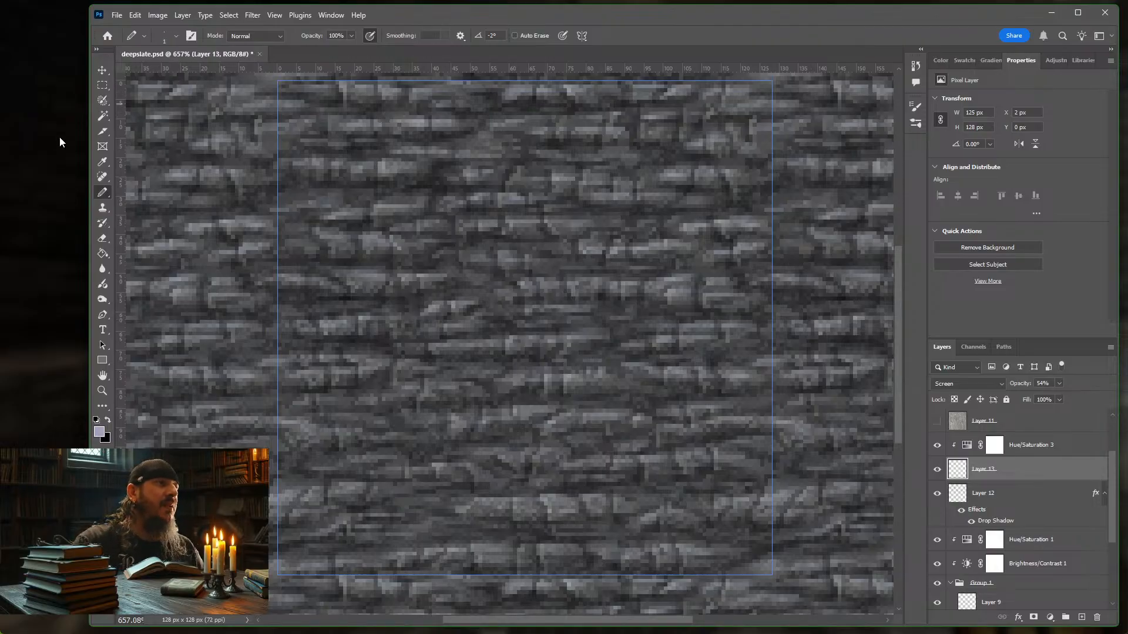
scroll(441, 310, down, 3)
scroll(441, 287, up, 3)
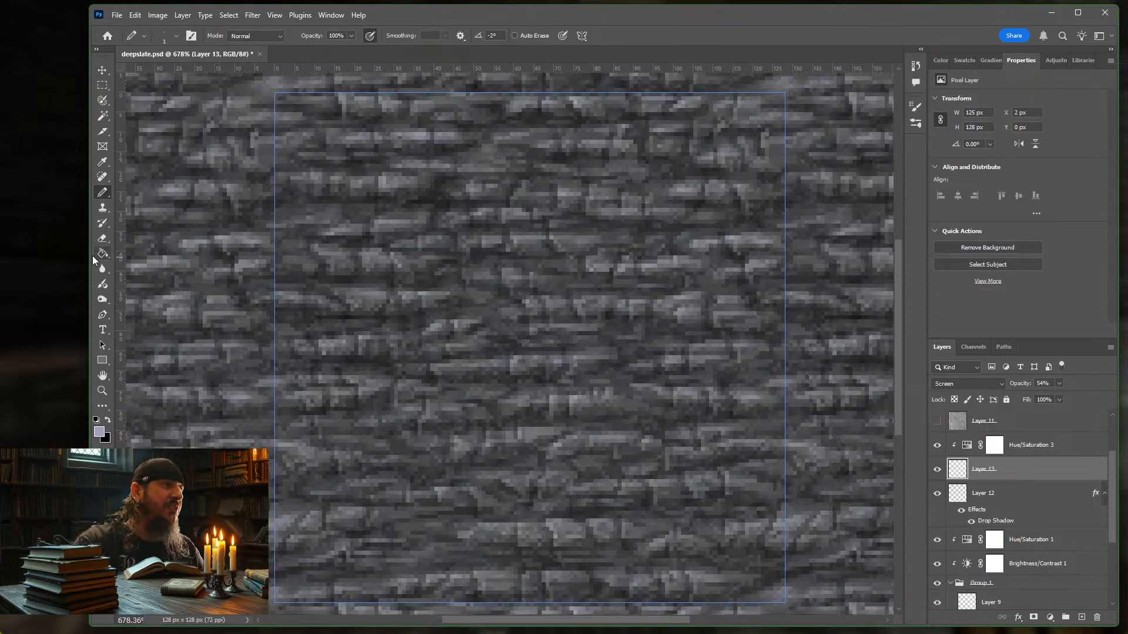
click(75, 259)
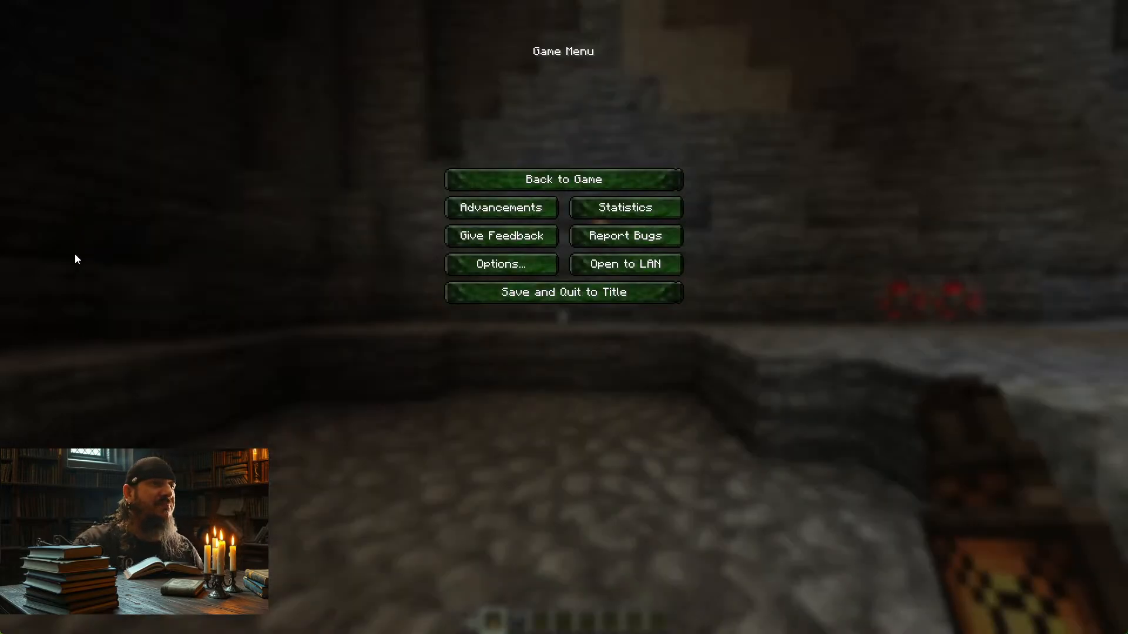
click(654, 180)
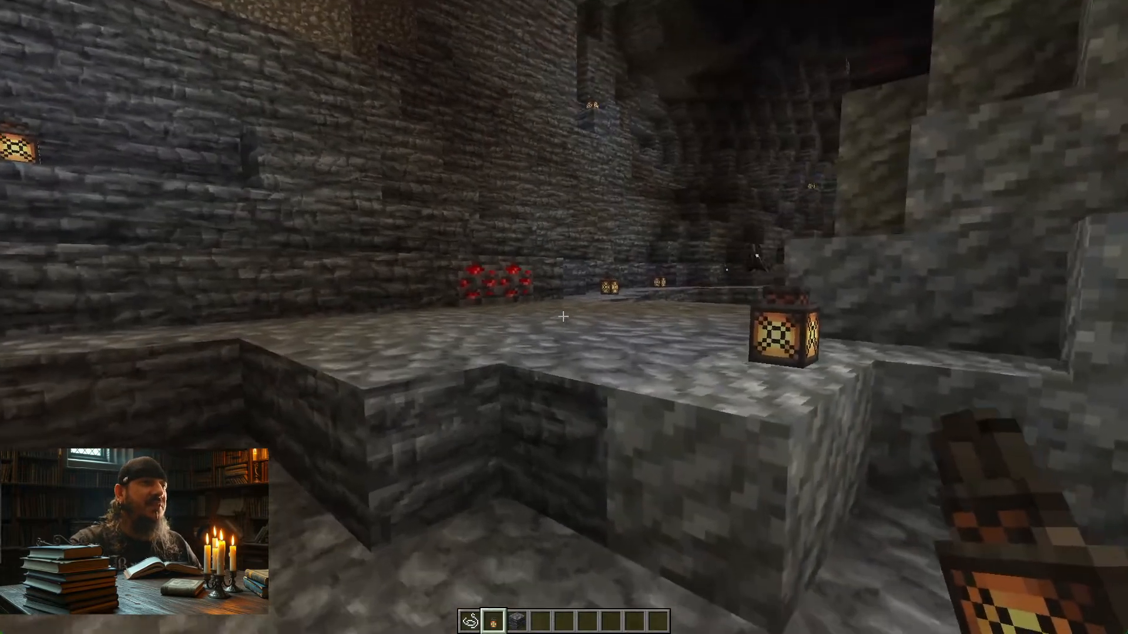
- Examine the deepslate on the cave wall by the lantern and around the redstone ore, close up and from a distance
key(w)
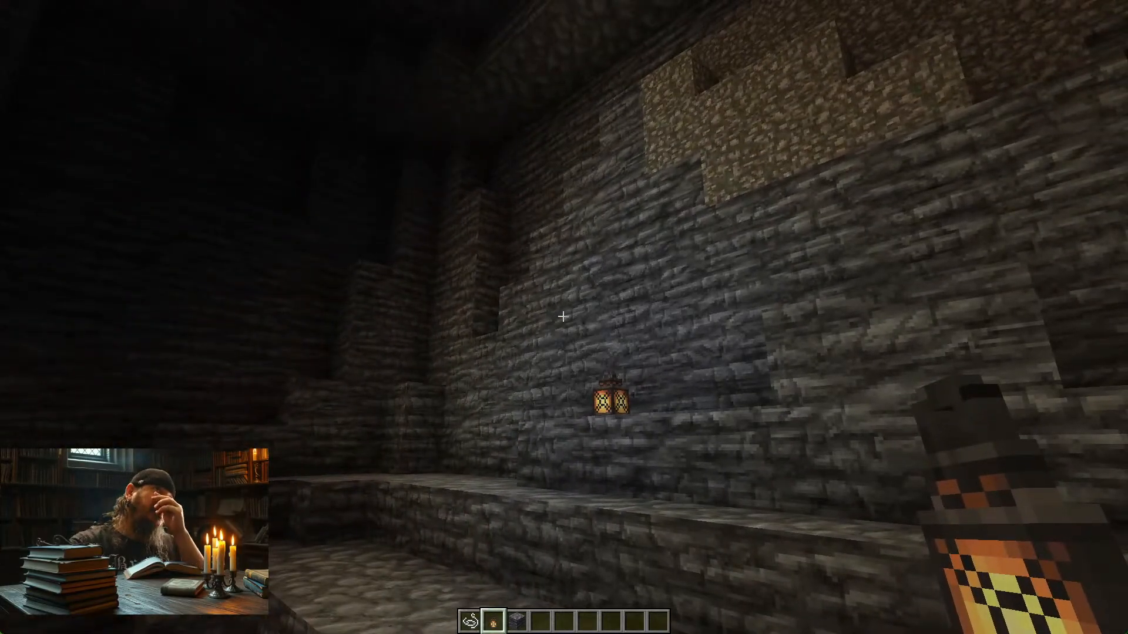
key(w)
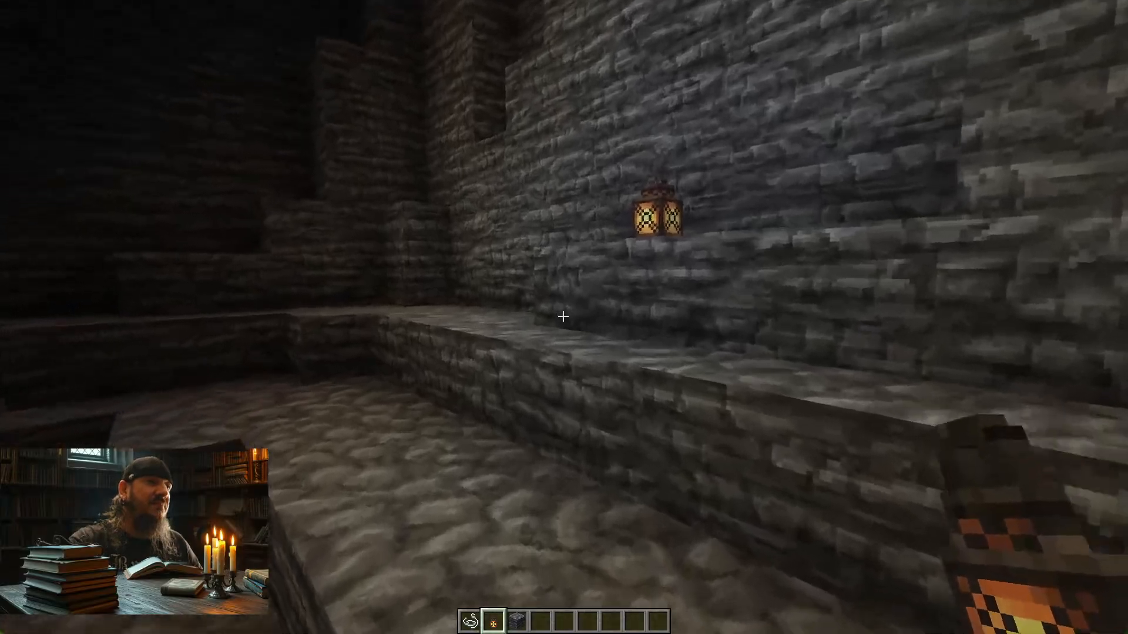
key(w)
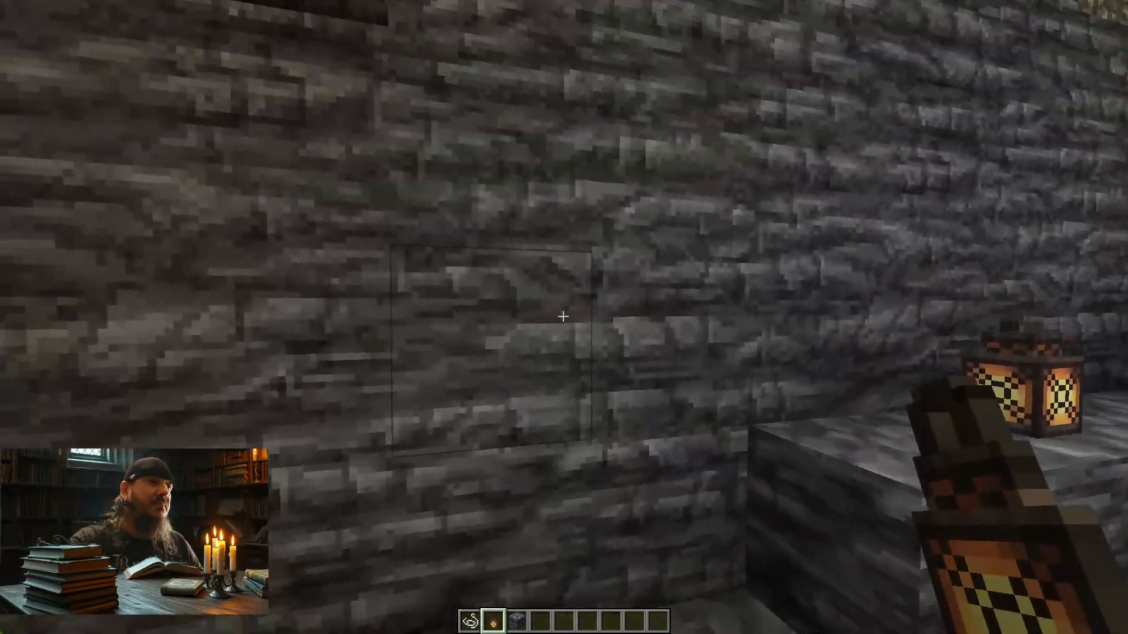
key(s)
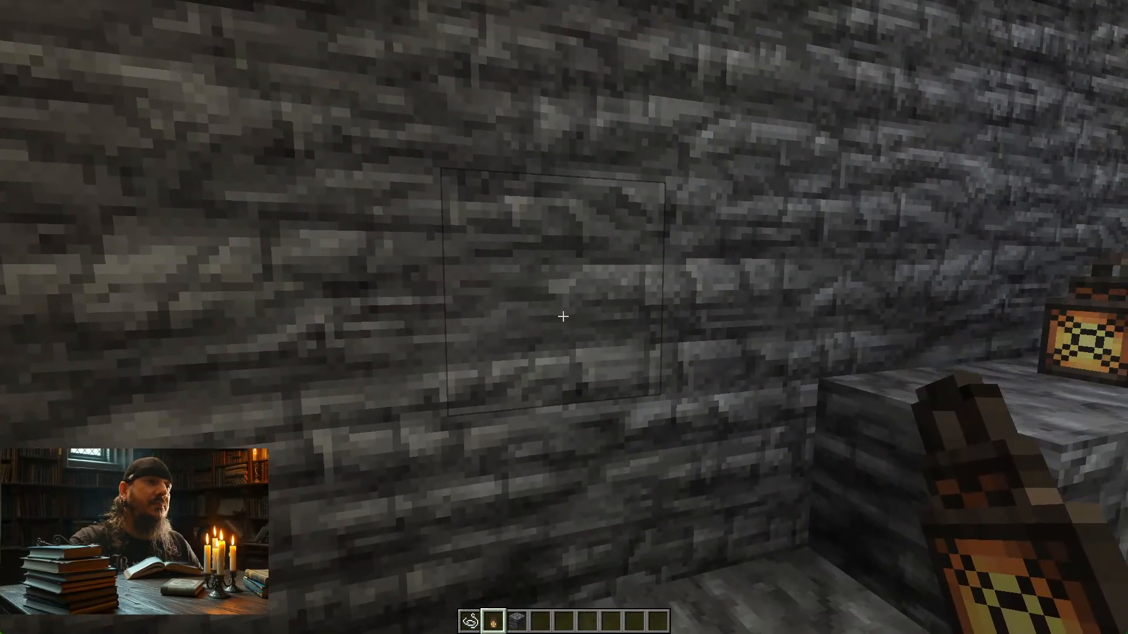
key(w)
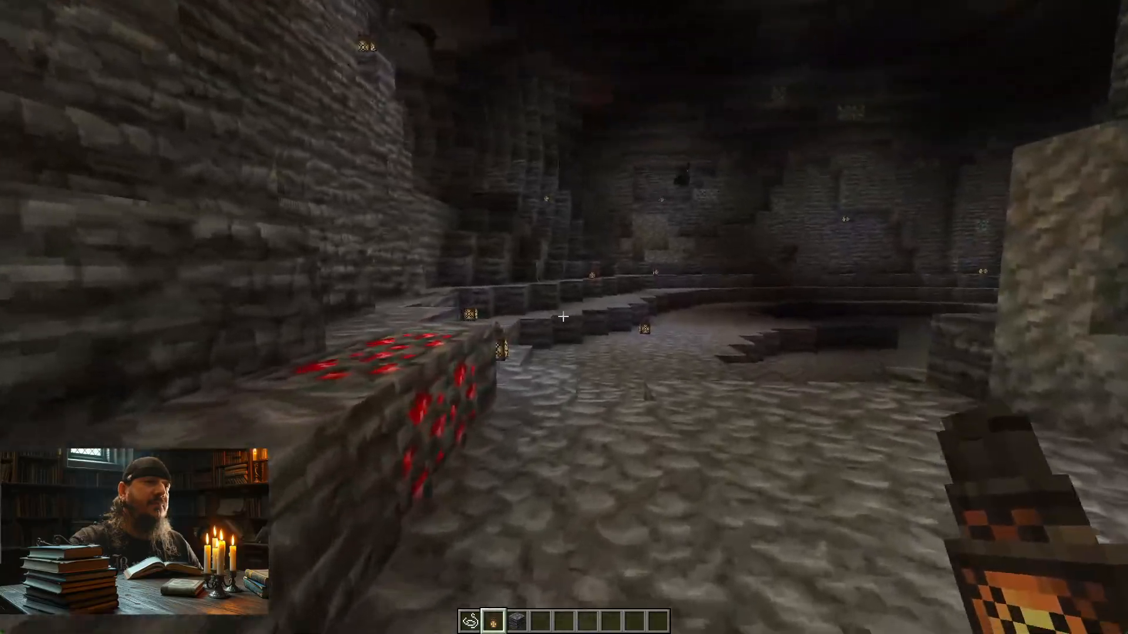
key(s)
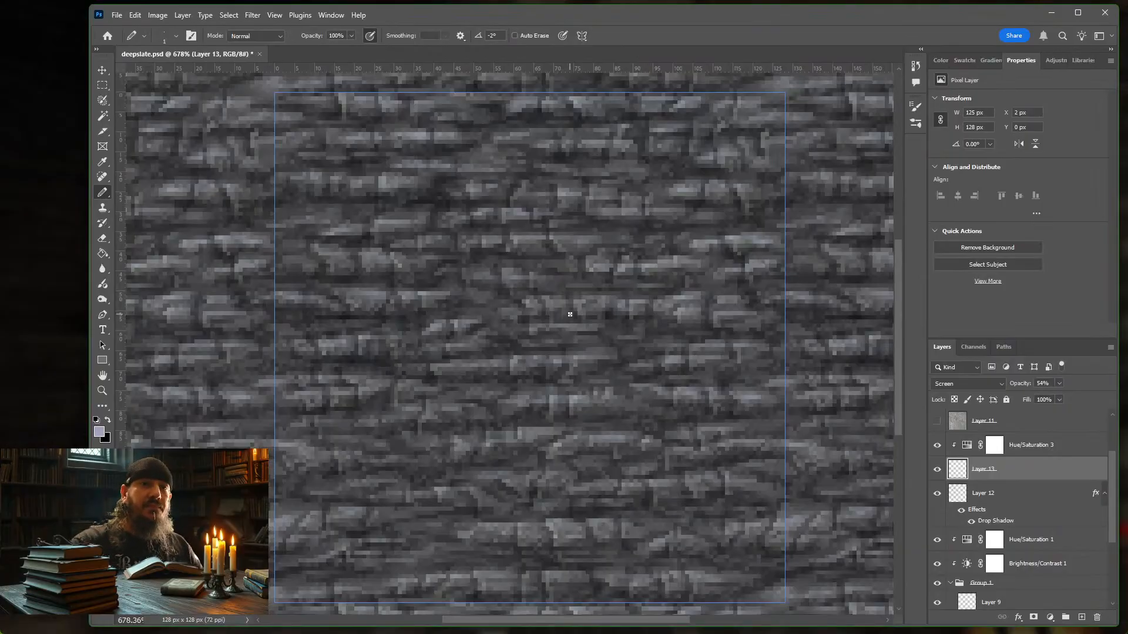
- In Photoshop, add a new layer above Hue/Saturation 3 and set the foreground colour to brown 7a6e5a
click(1079, 445)
click(1082, 618)
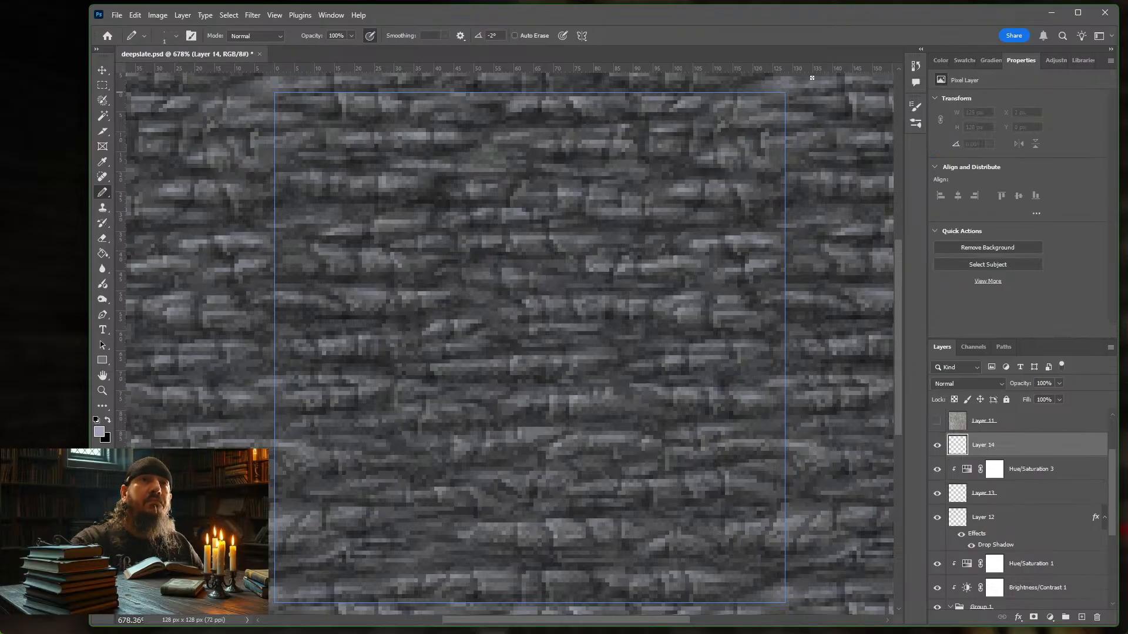
click(98, 434)
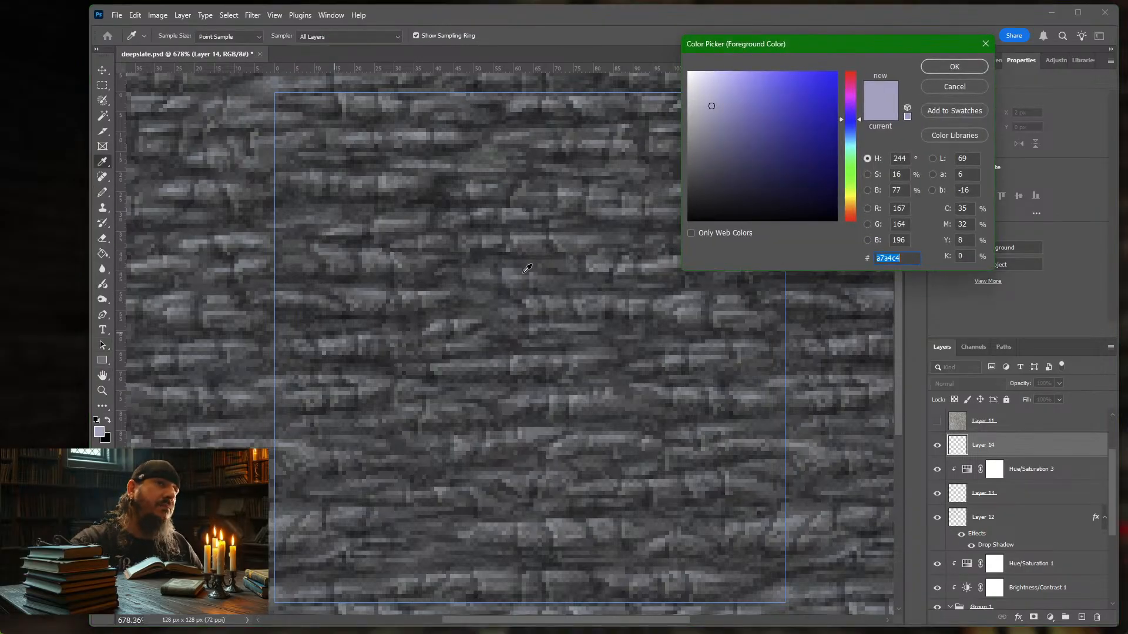
click(705, 148)
click(726, 149)
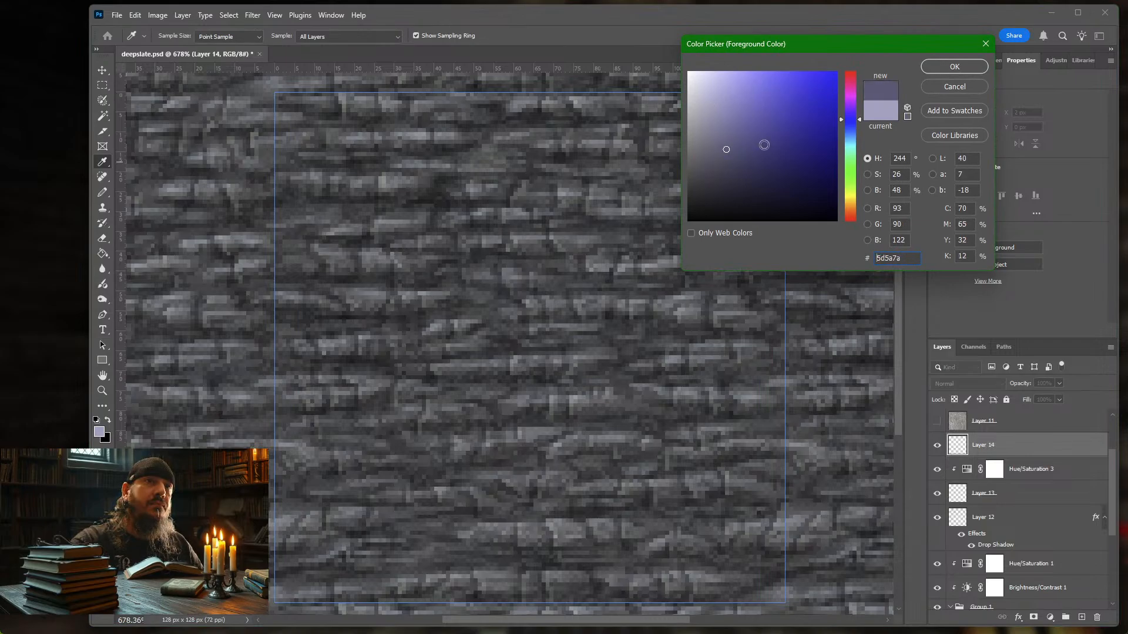
drag(847, 160, 850, 205)
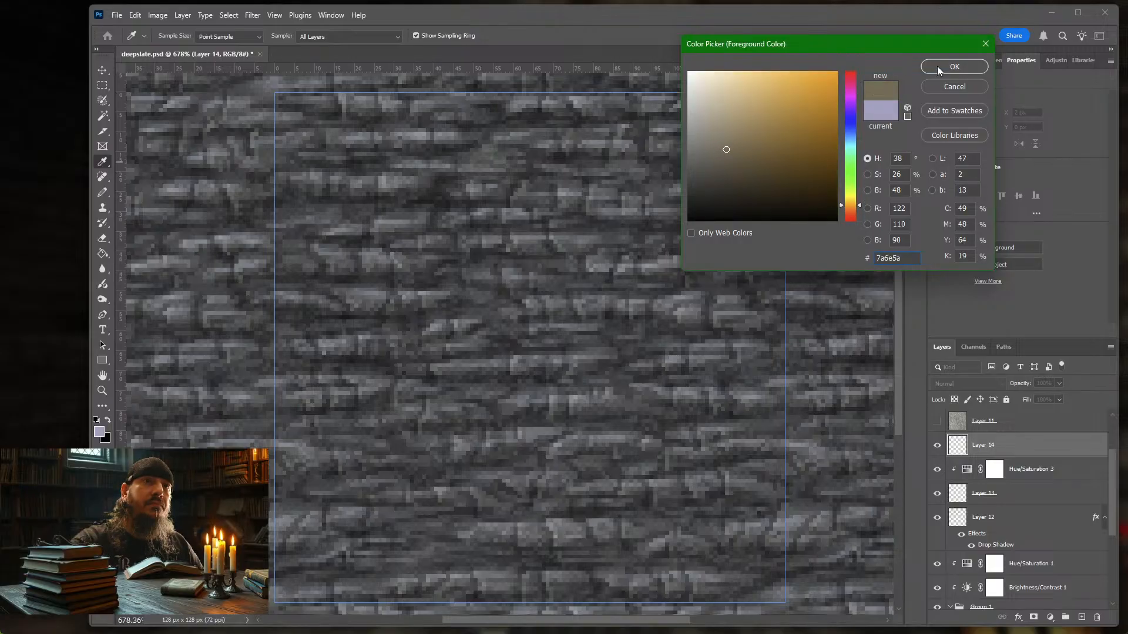
click(954, 67)
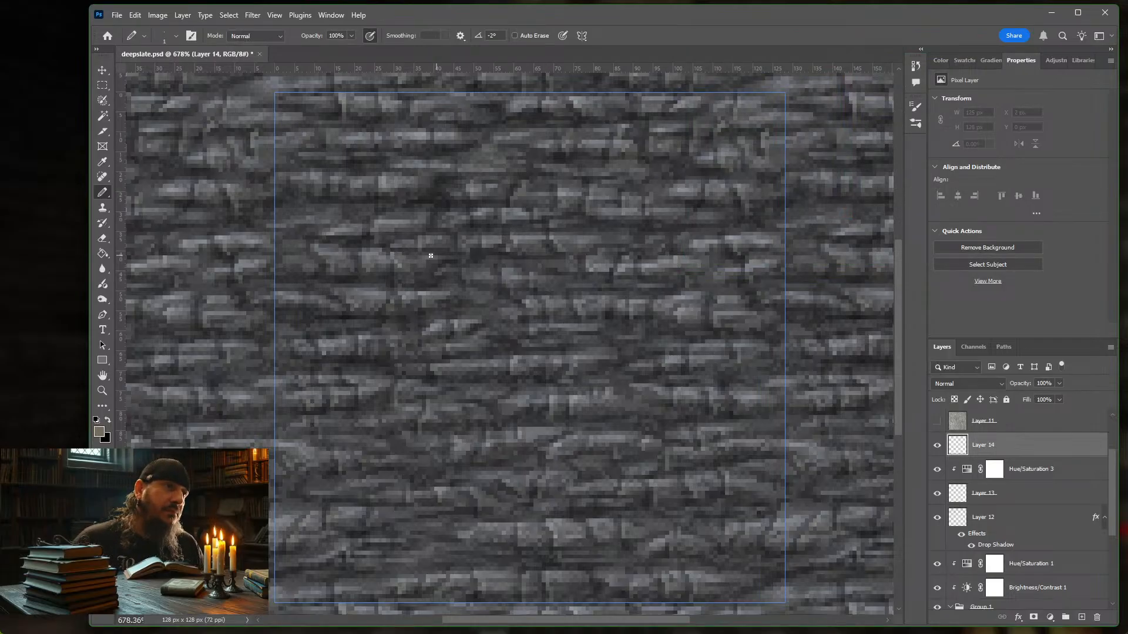
- Try adding small brown Pencil flecks between the stones at scattered spots of the tile on the new layer
click(439, 285)
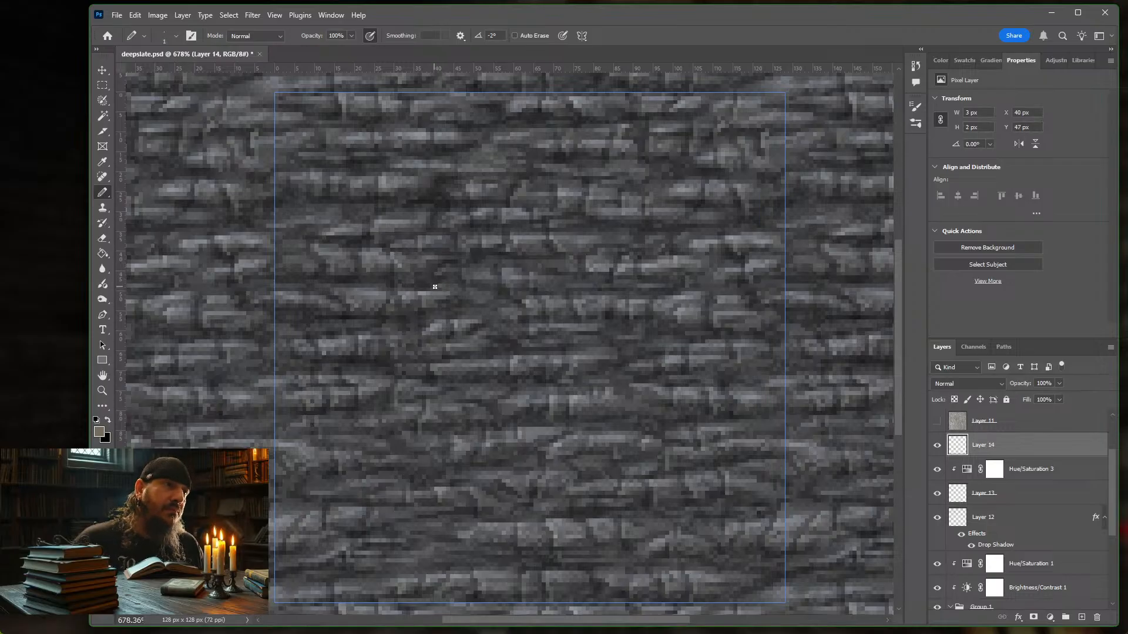
click(434, 287)
click(453, 297)
click(450, 310)
click(477, 320)
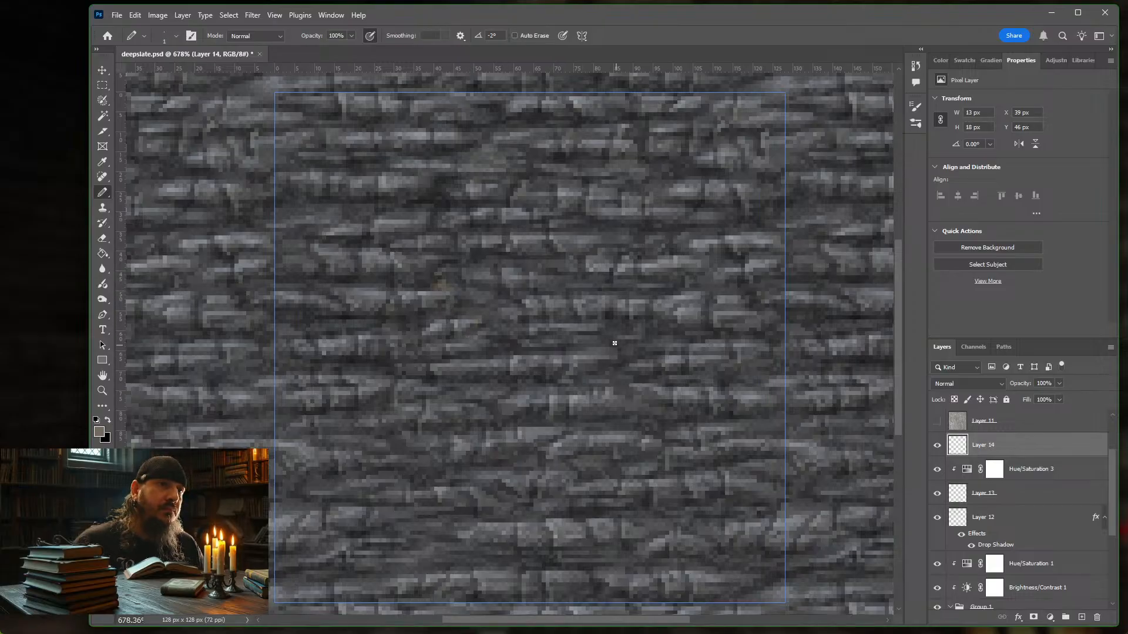
click(618, 332)
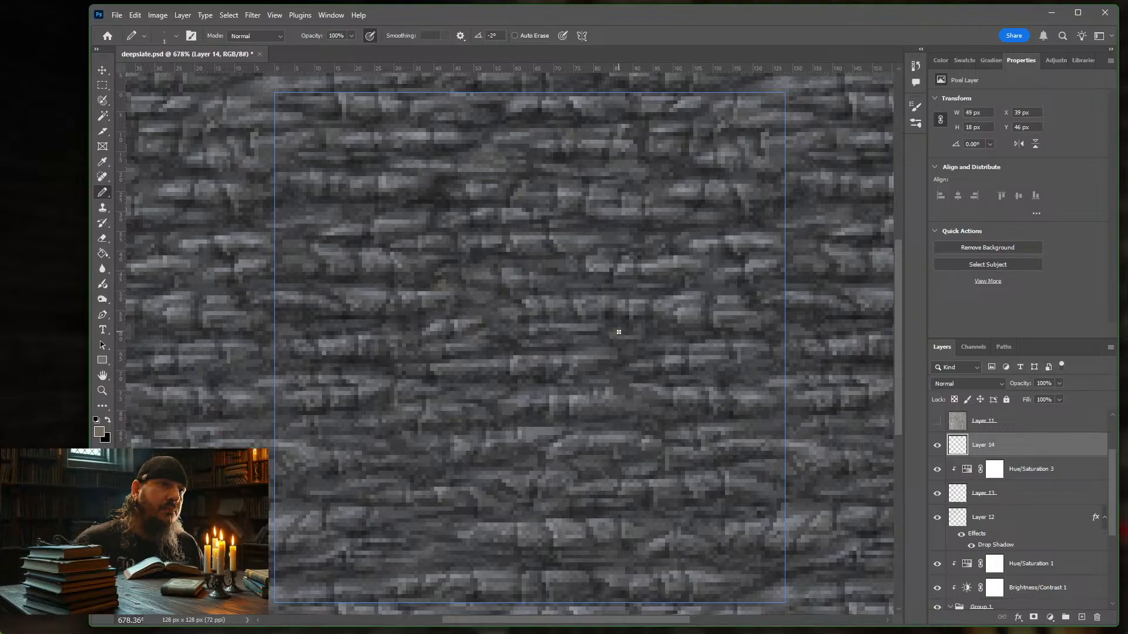
click(622, 332)
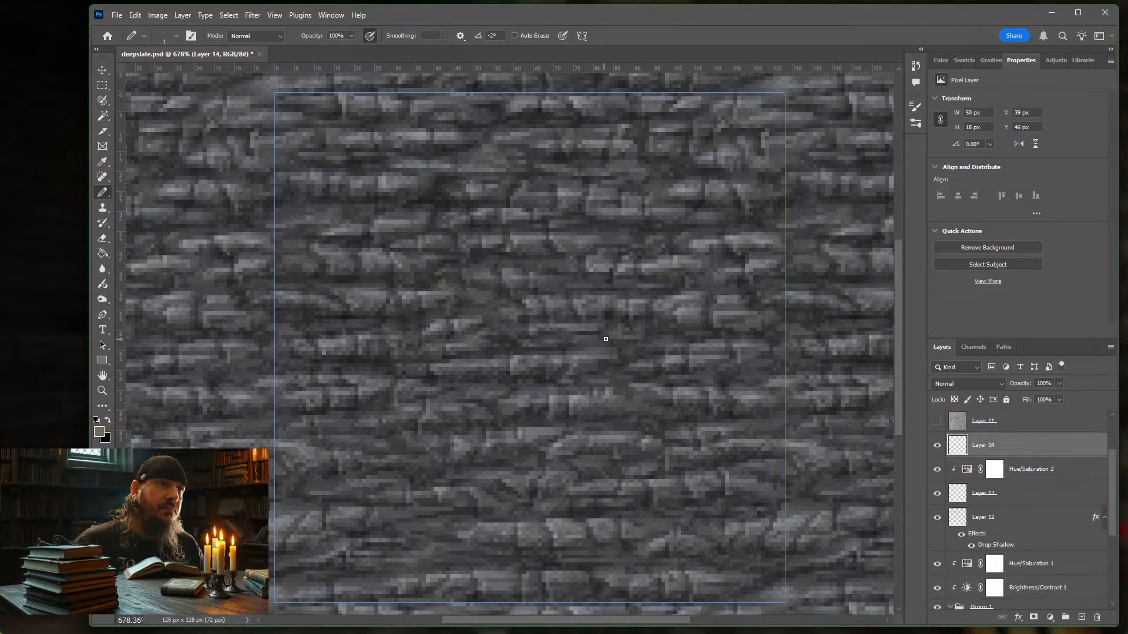
click(664, 335)
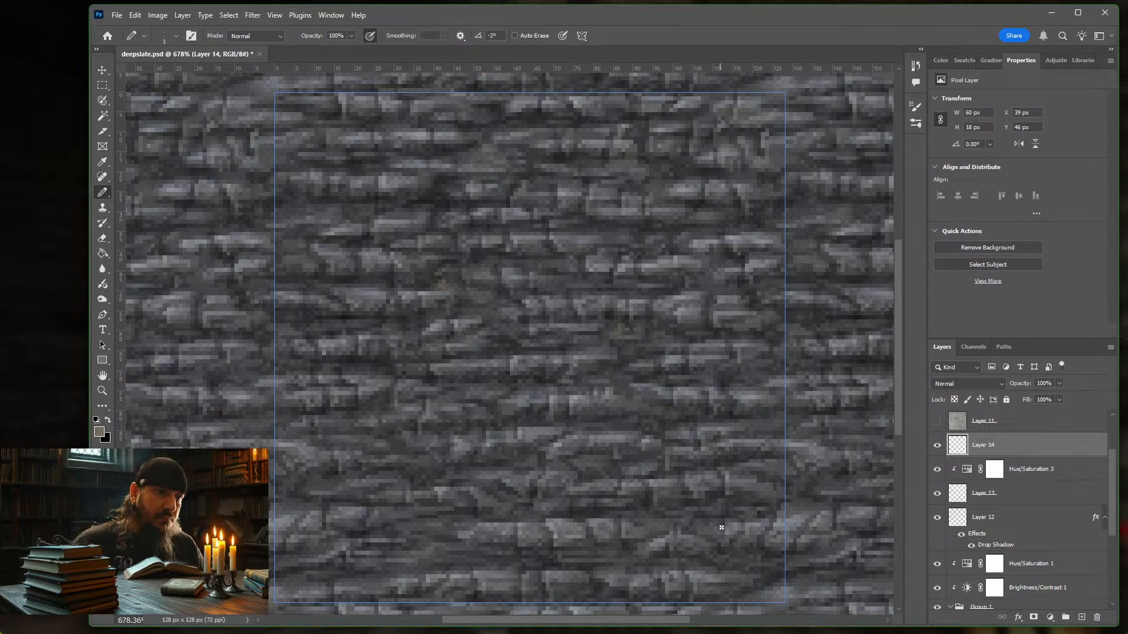
click(657, 532)
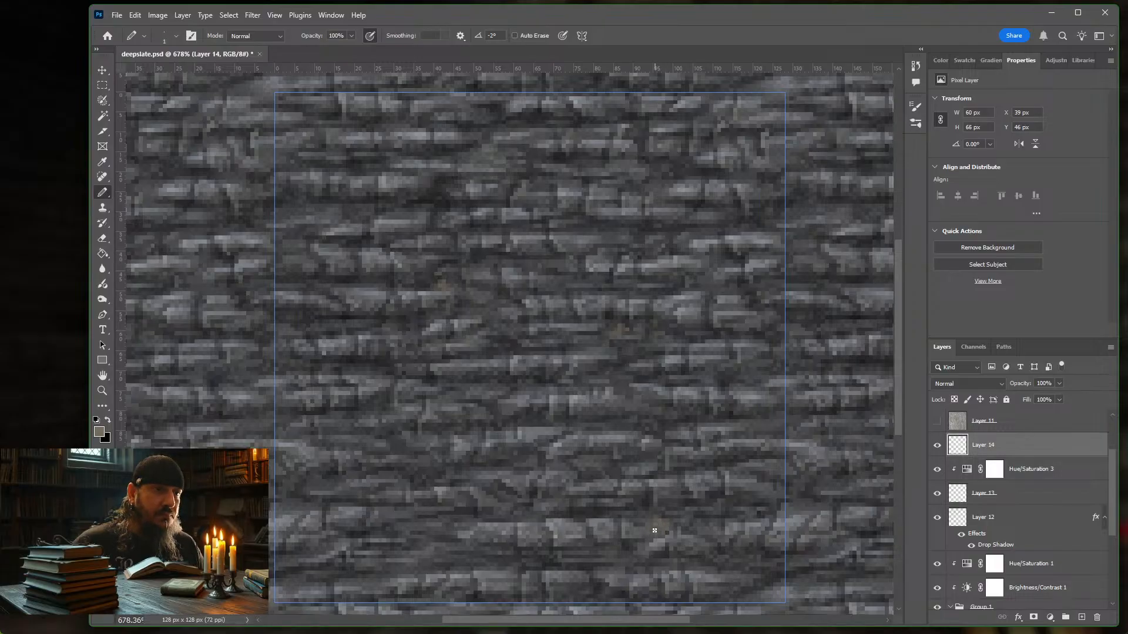
click(654, 532)
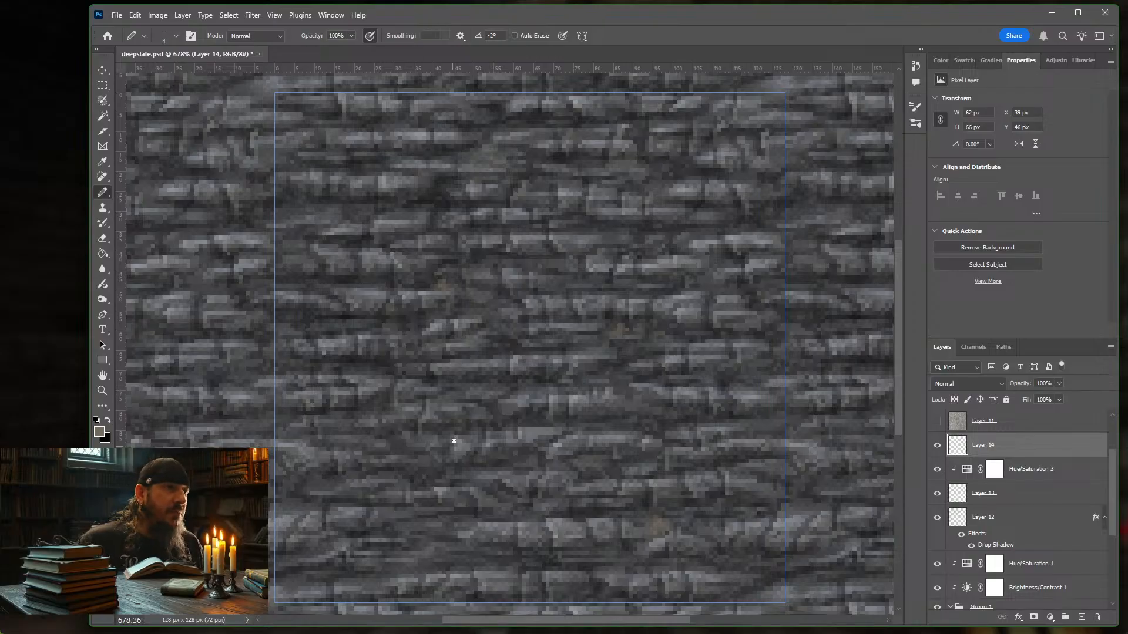
click(369, 366)
click(360, 371)
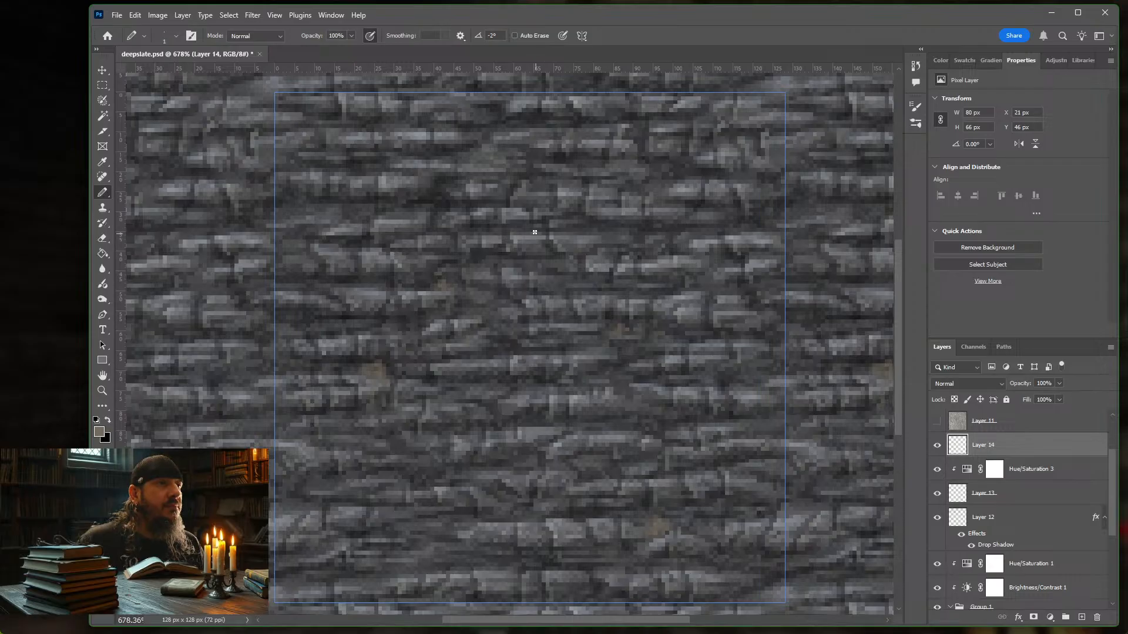
click(592, 230)
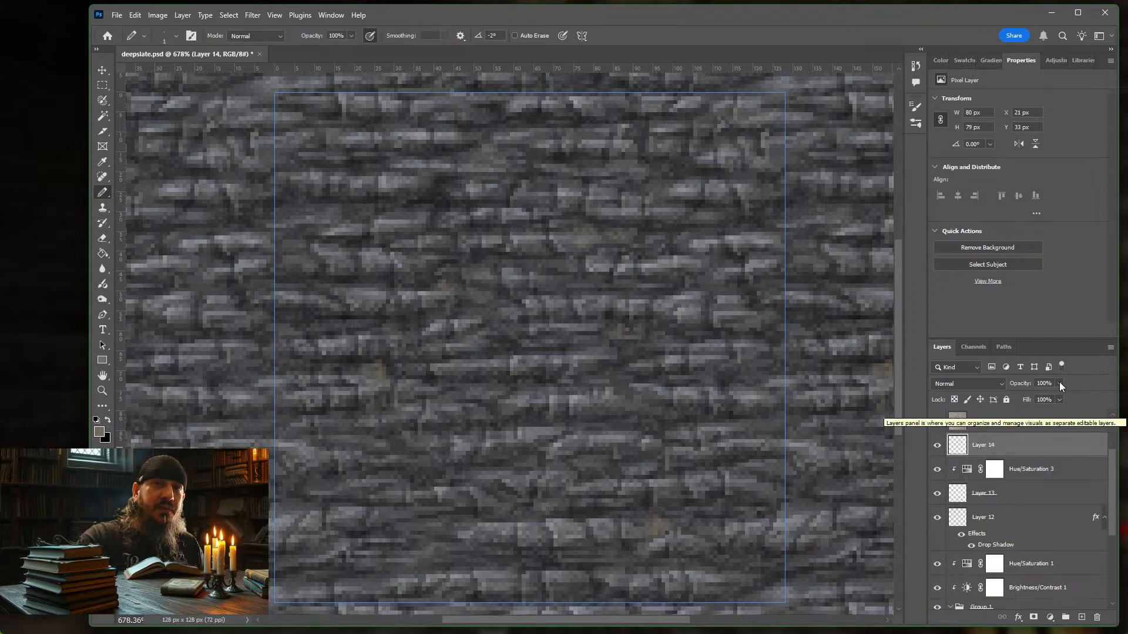
- Try a lower opacity on the brown-fleck layer and bring it back to 100%
click(1059, 399)
drag(1045, 397, 1035, 397)
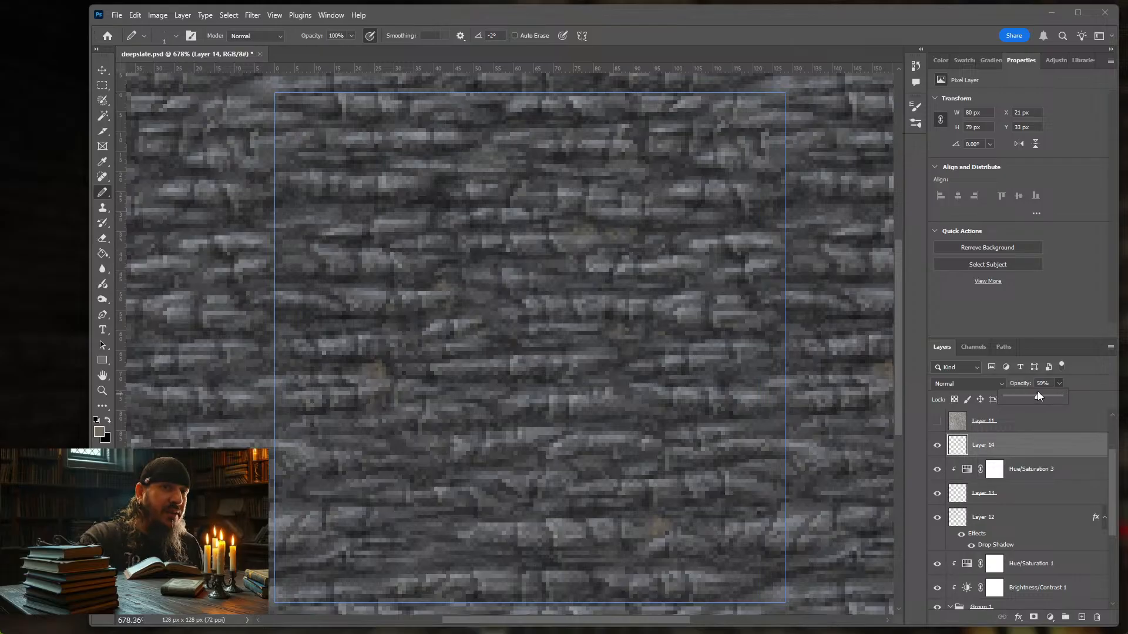
drag(1018, 394, 1039, 394)
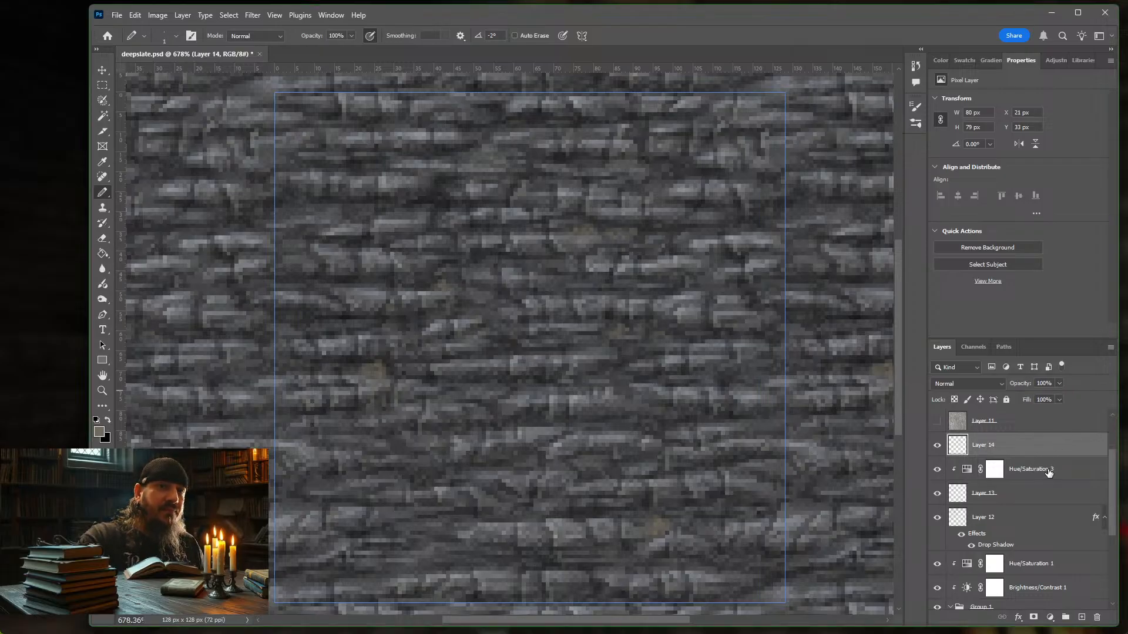
- Delete the brown-fleck layer, undoing and redoing the deletion to compare the texture with and without it
key(Delete)
key(ctrl+z)
key(ctrl+shift+z)
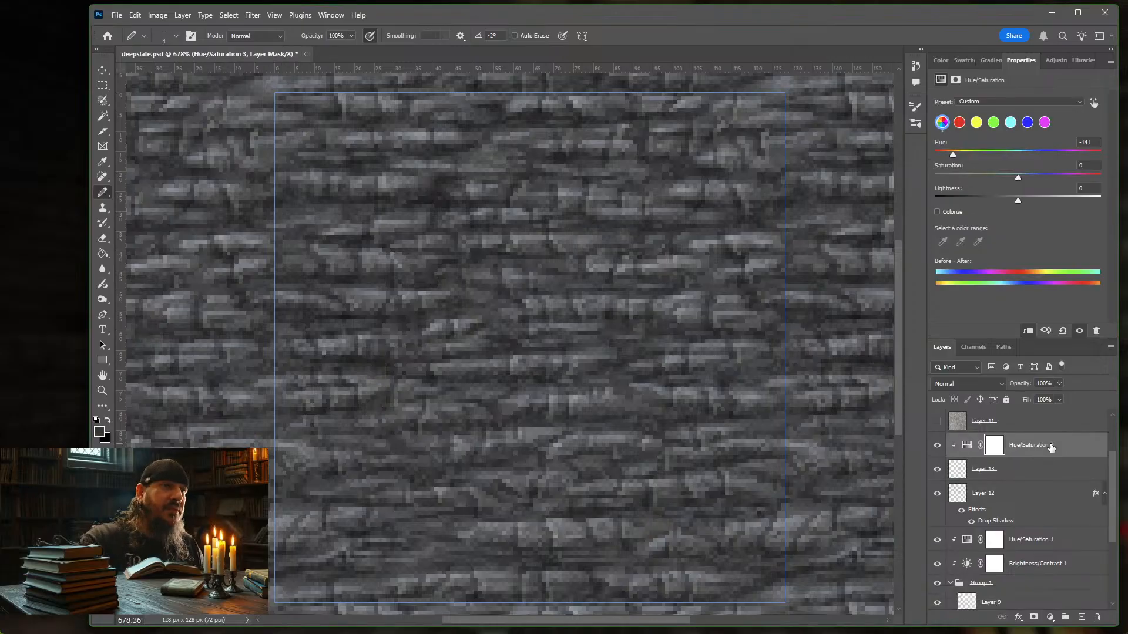
- Try Layer 5, the Soft Light overlay near the top of the layer stack, at 9% opacity
scroll(563, 289, down, 2)
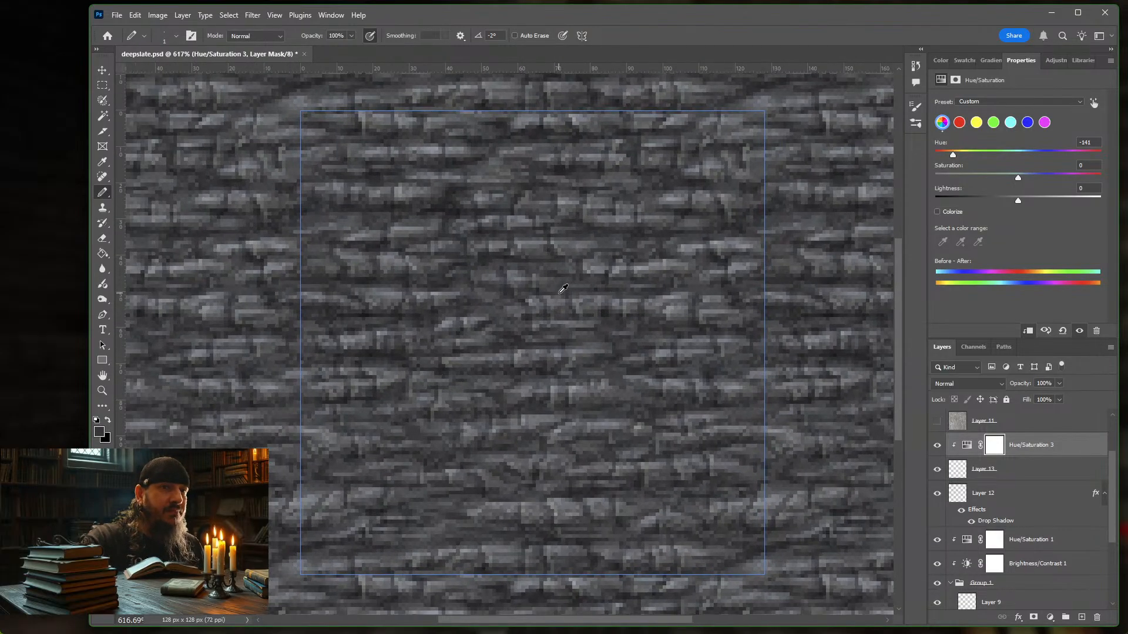
scroll(1011, 462, up, 3)
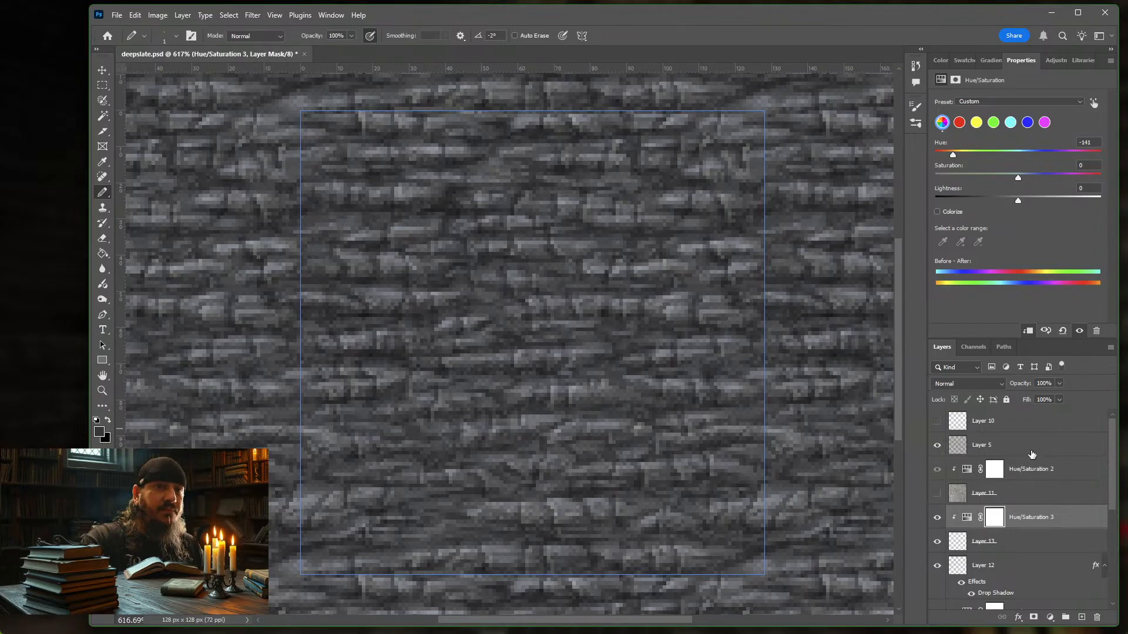
click(1037, 449)
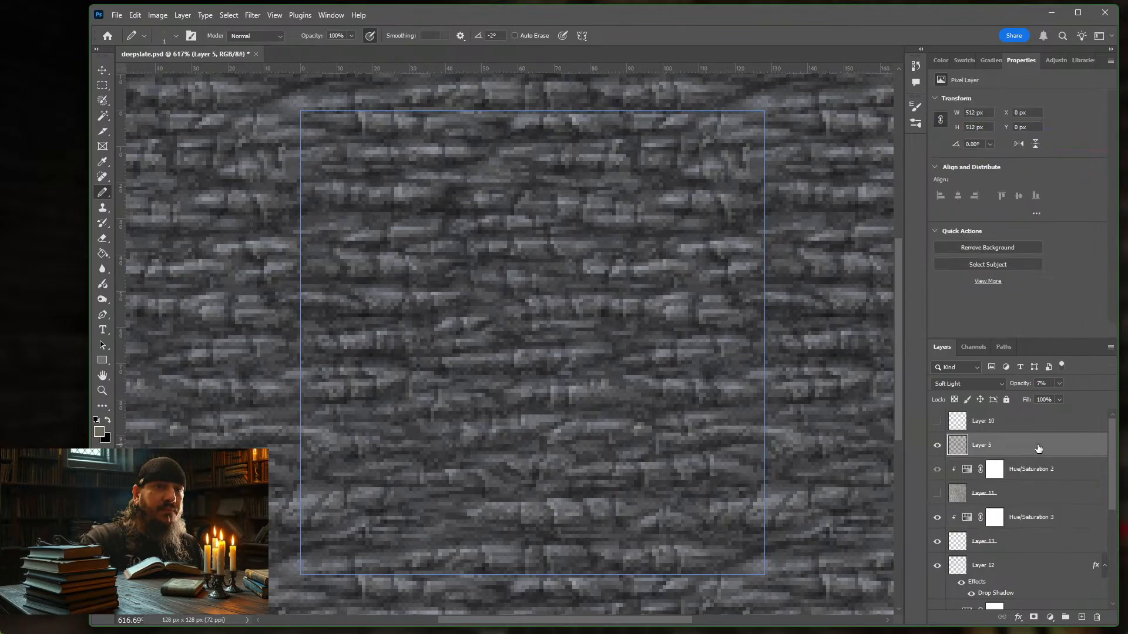
click(1059, 384)
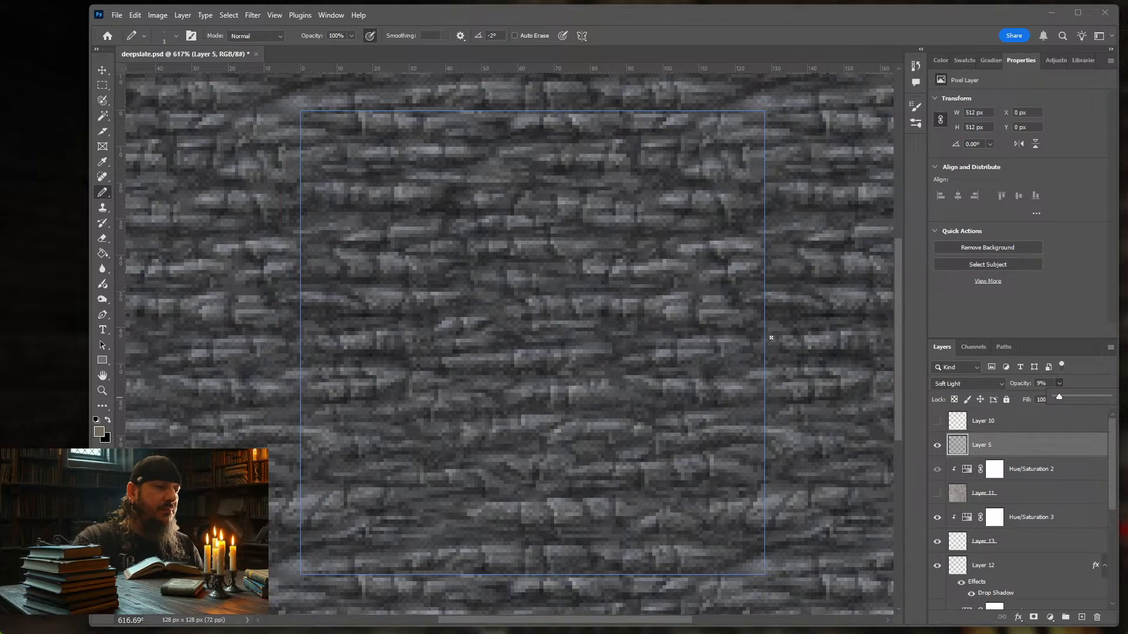
- Export the deepslate texture slices for the web into the normal folder, replacing the existing PNG files
key(ctrl+alt+shift+s)
key(Return)
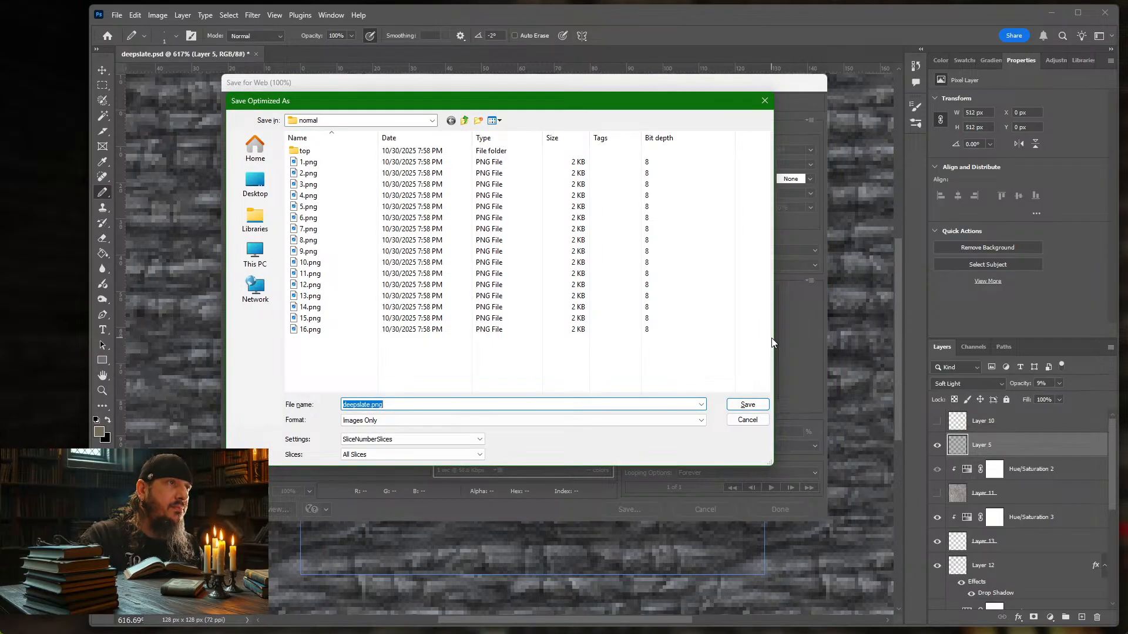
key(Return)
key(Return)
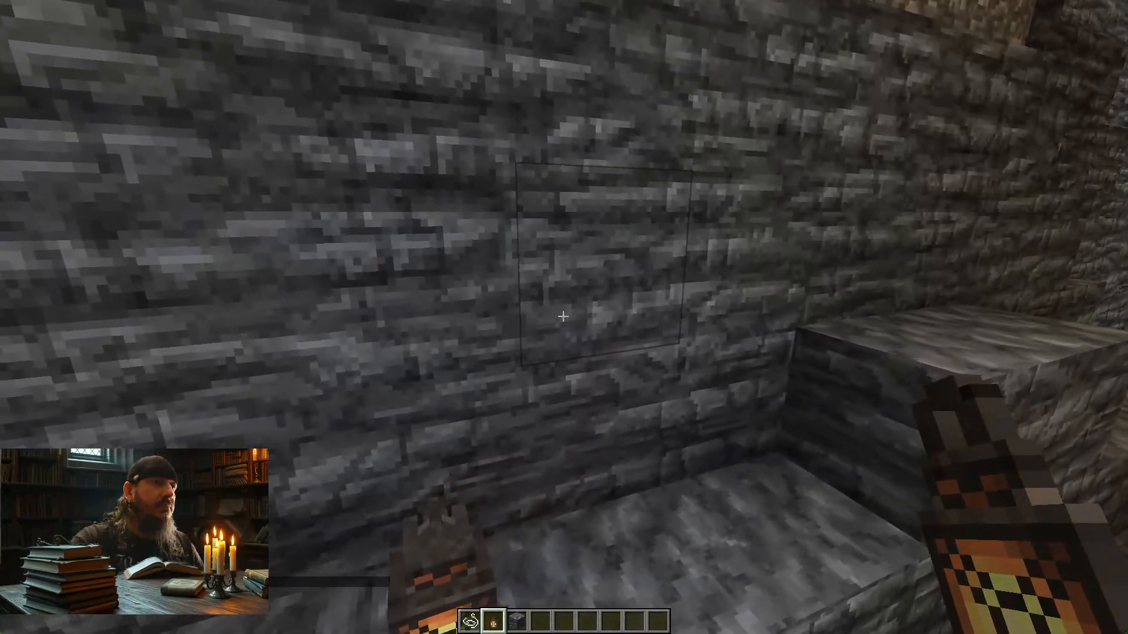
- Examine the re-exported deepslate texture on the lantern-lit cave walls in Minecraft, both close up and from a distance
key(w)
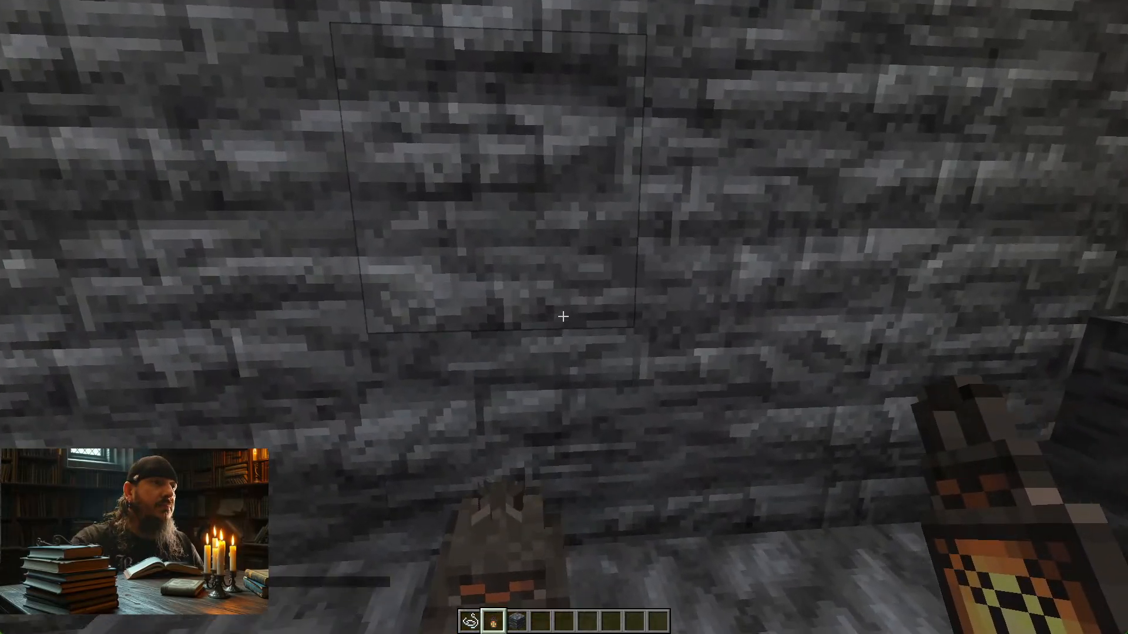
key(s)
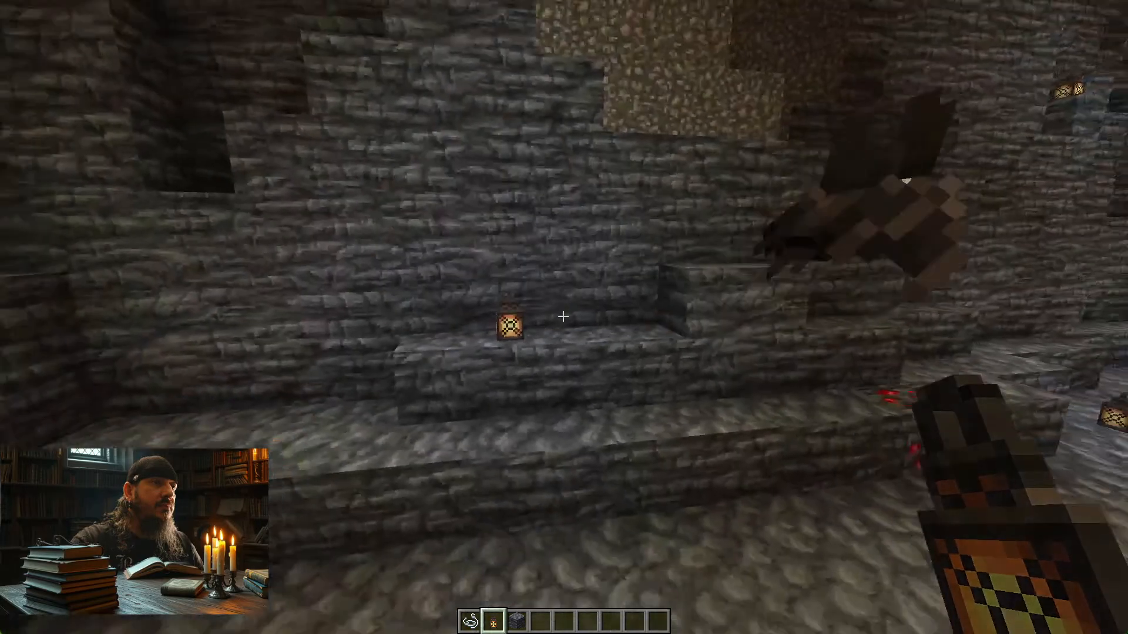
key(w)
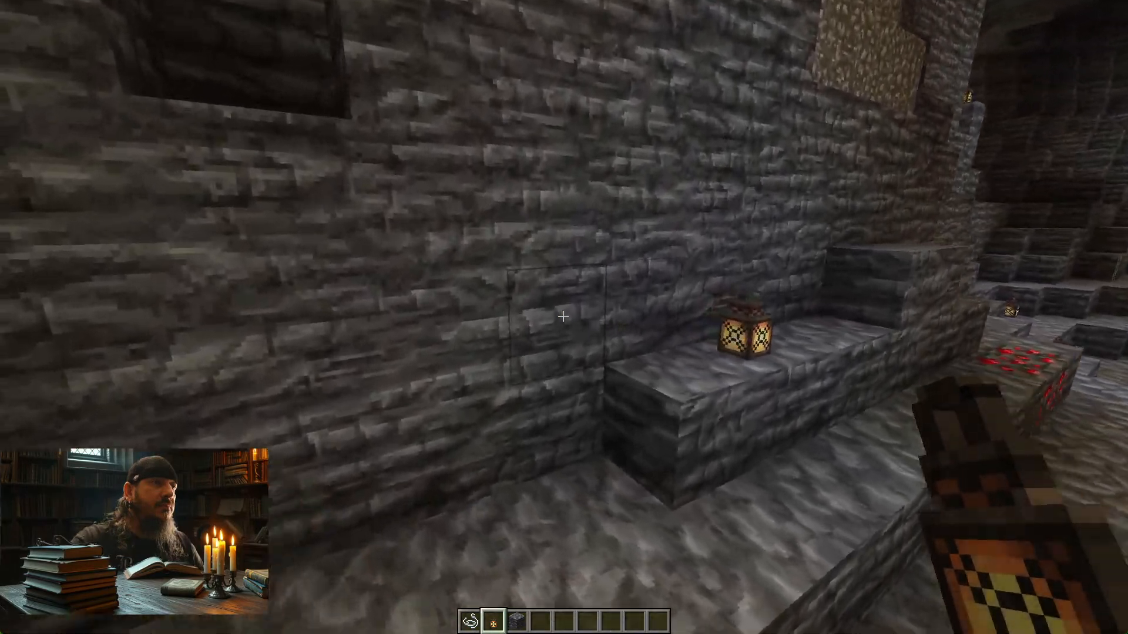
key(w)
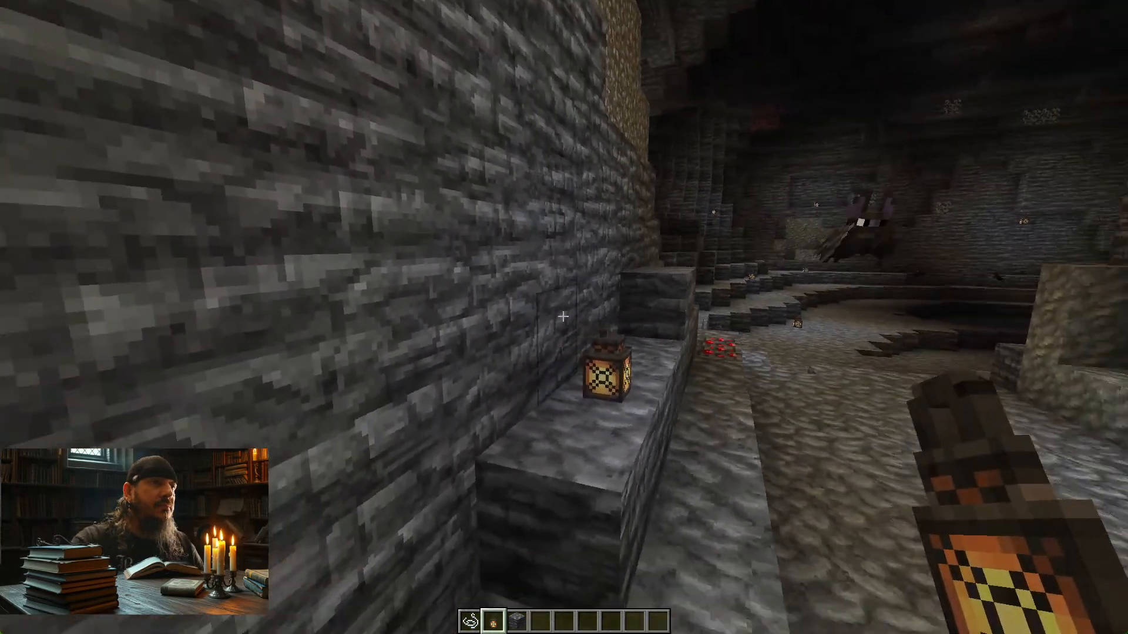
key(s)
key(w)
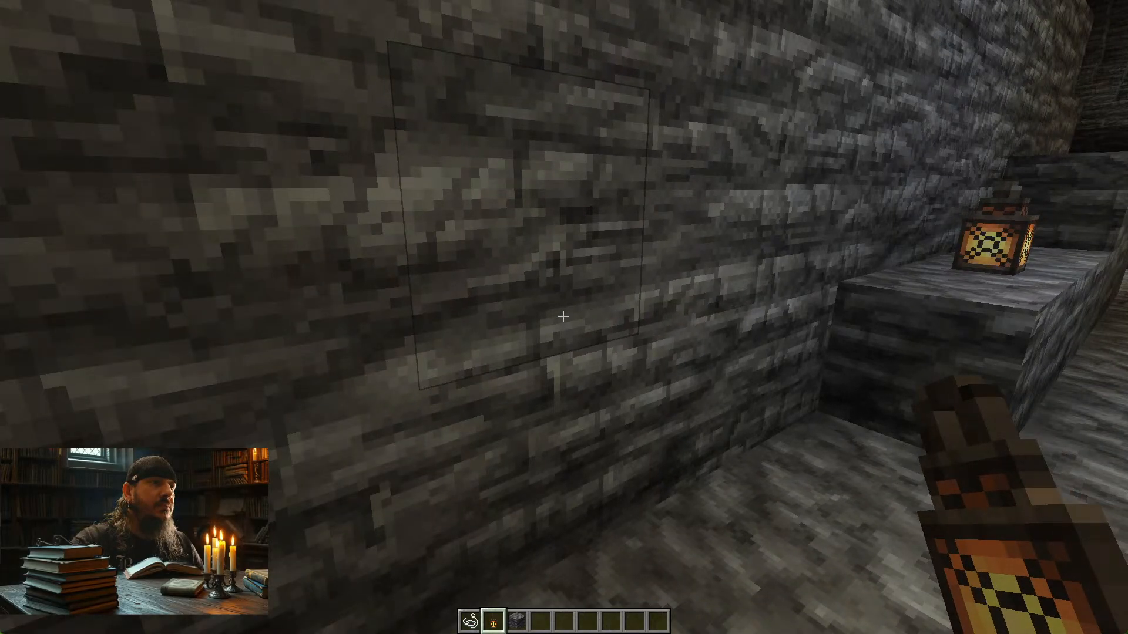
key(s)
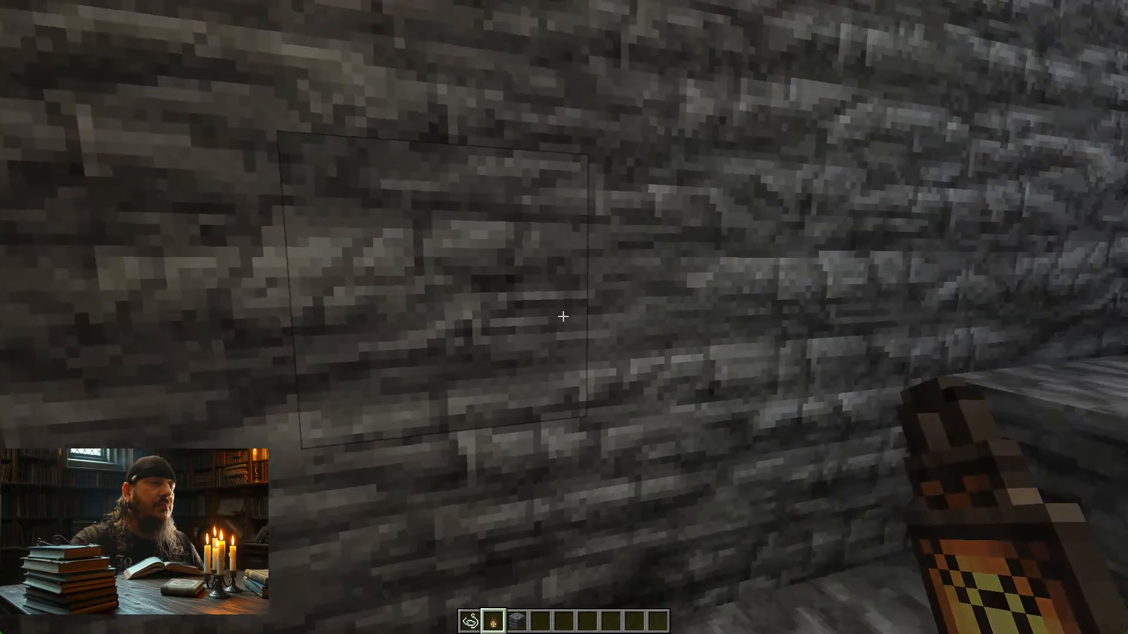
key(w)
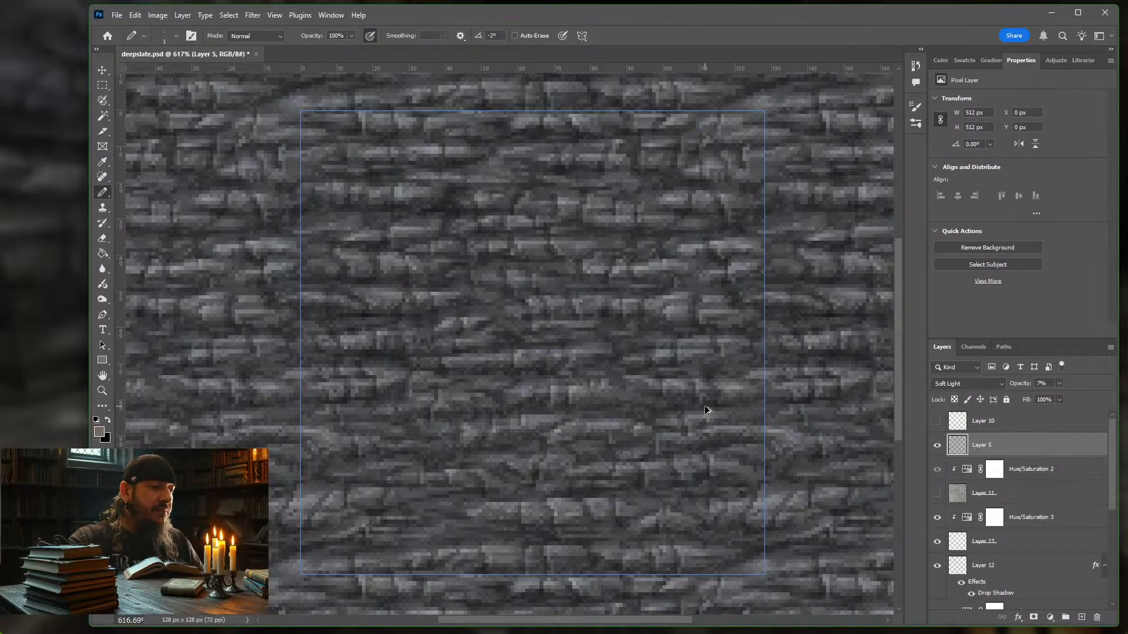
- Bring Layer 5 back to 7% opacity in Photoshop and re-export the texture slices with the PNG-8 MC preset, replacing the existing files
key(ctrl+alt+shift+s)
key(Return)
key(Return)
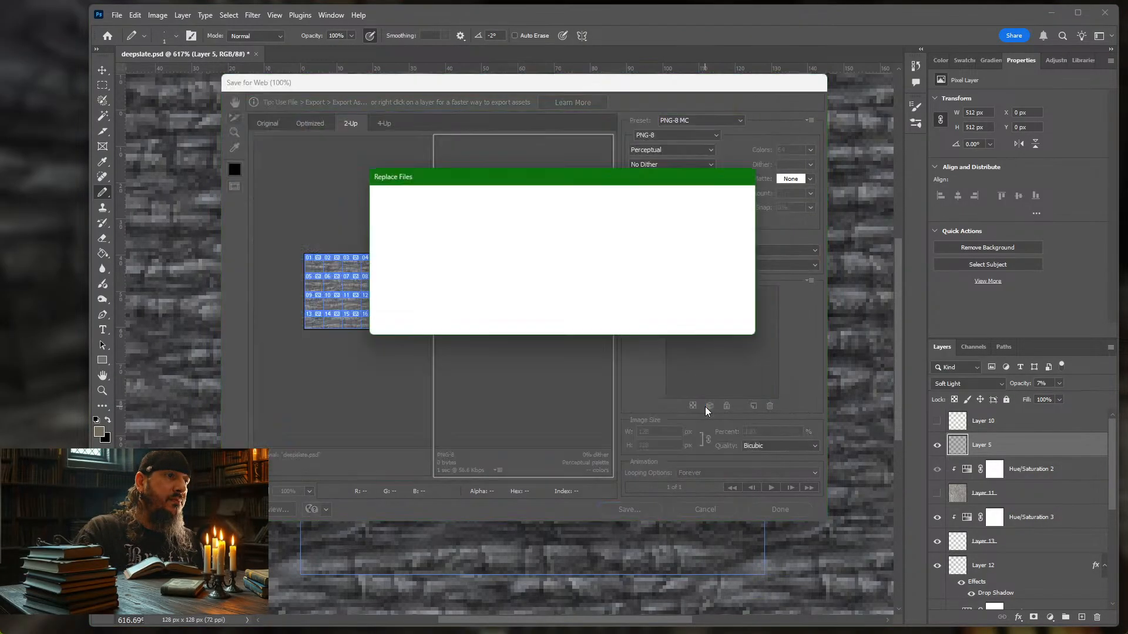
key(Return)
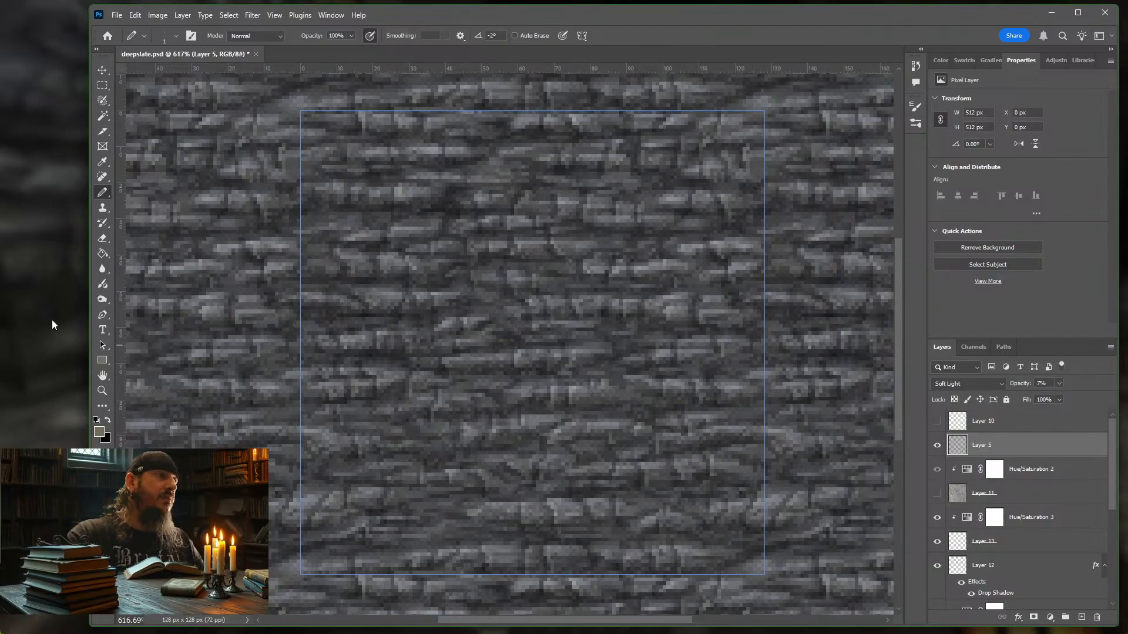
- Switch to Minecraft, resume the game in the cave and reload the resource packs
key(alt+Tab)
key(Escape)
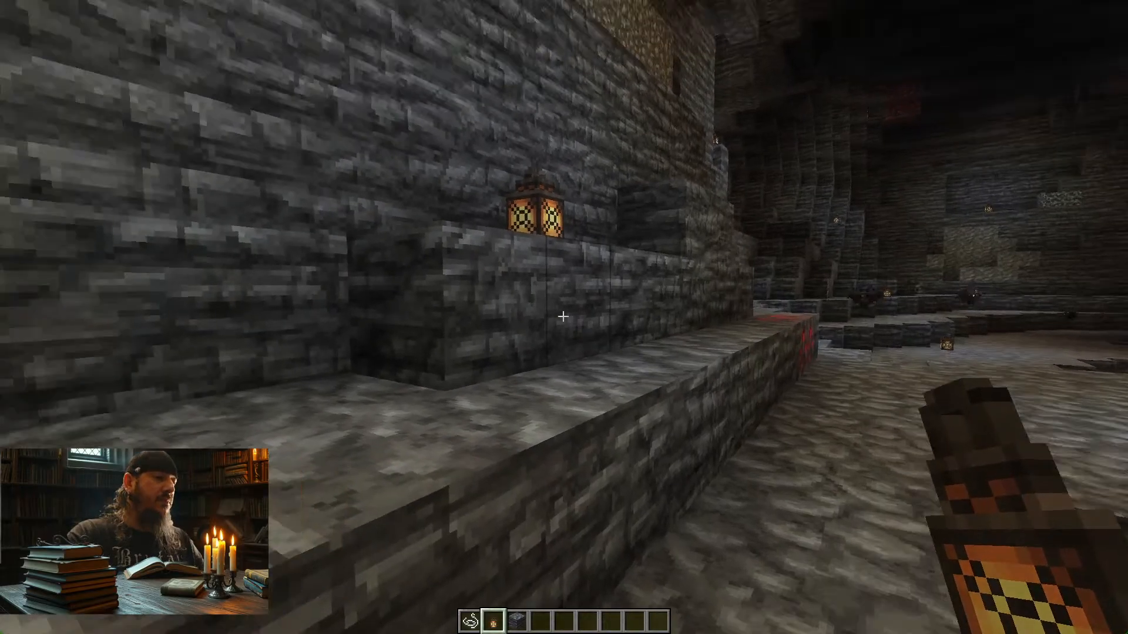
key(F3+t)
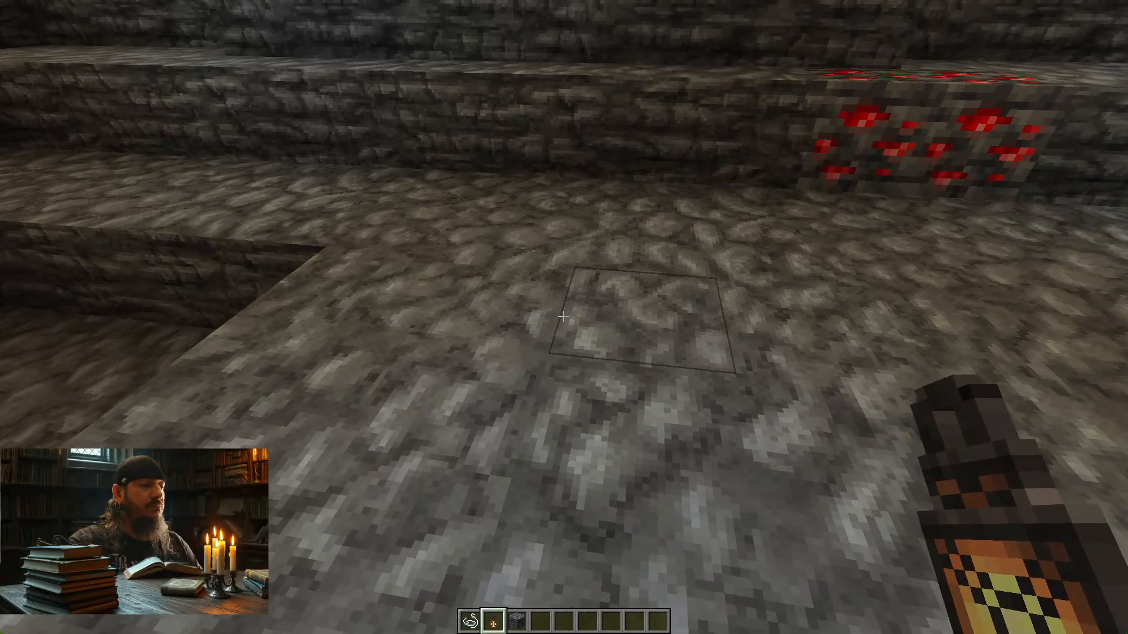
- Save and quit the cave world, then open the singleplayer world containing the built deepslate test walls
key(alt+Tab)
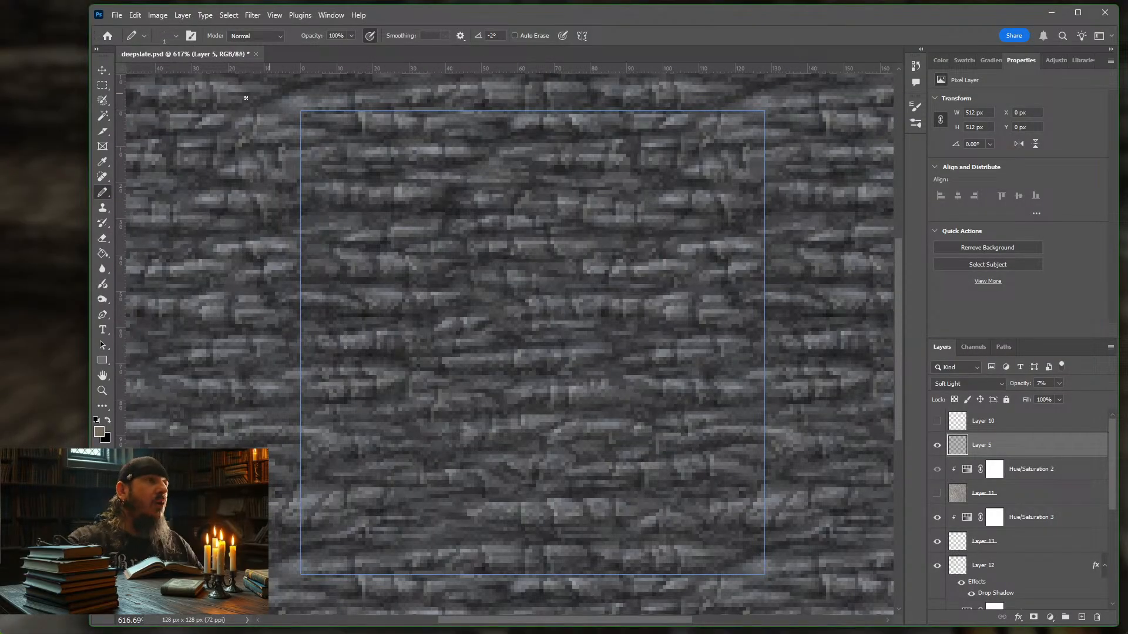
click(46, 169)
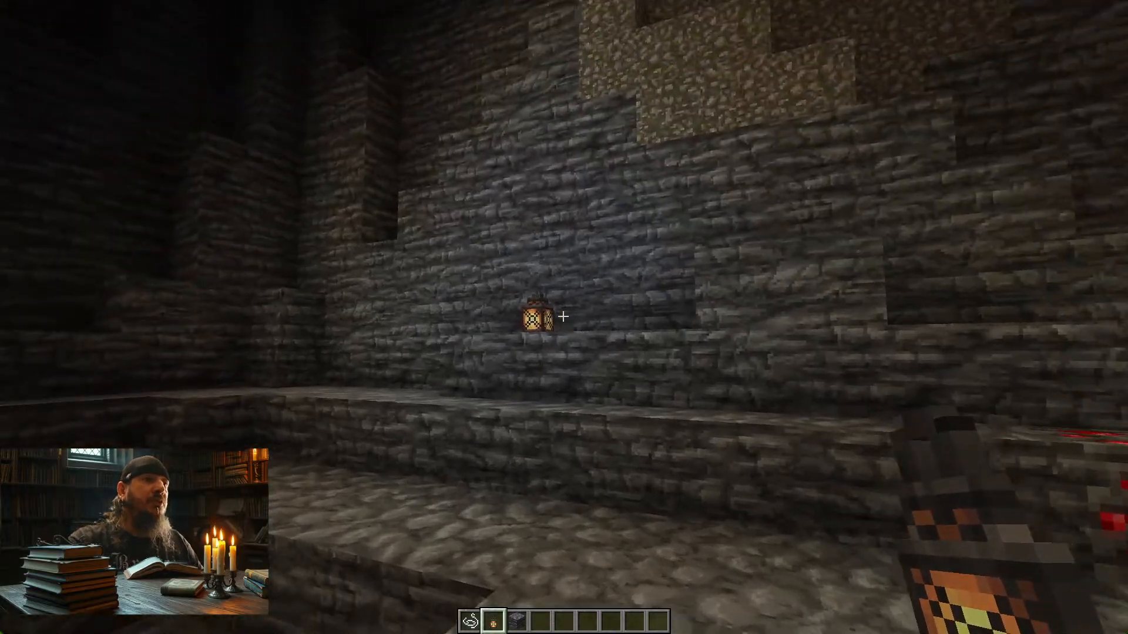
key(Escape)
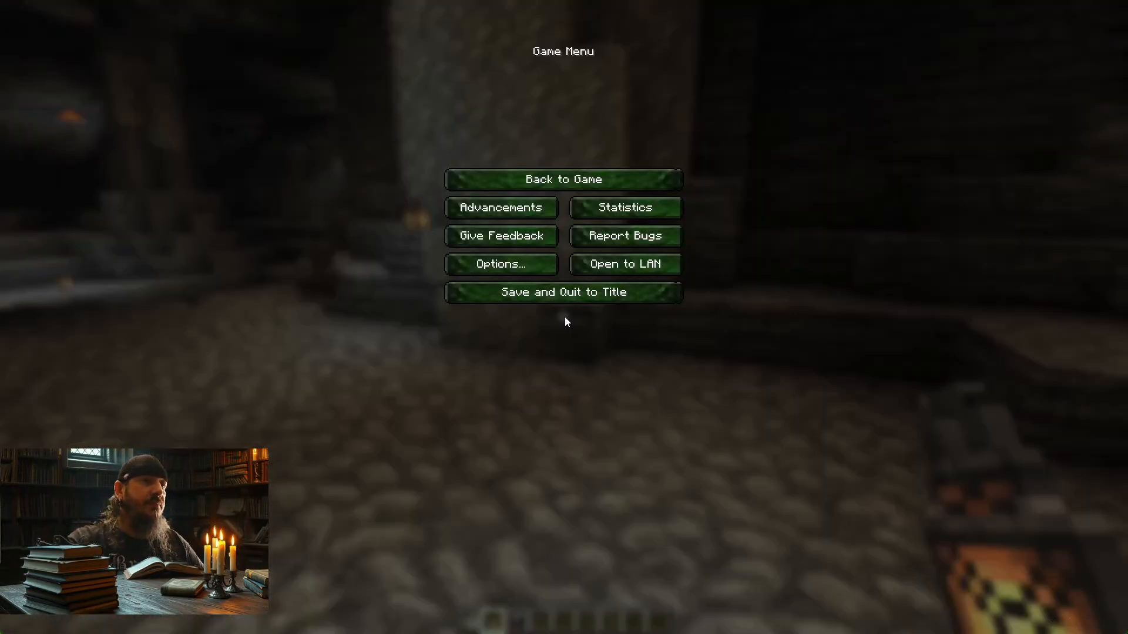
click(565, 294)
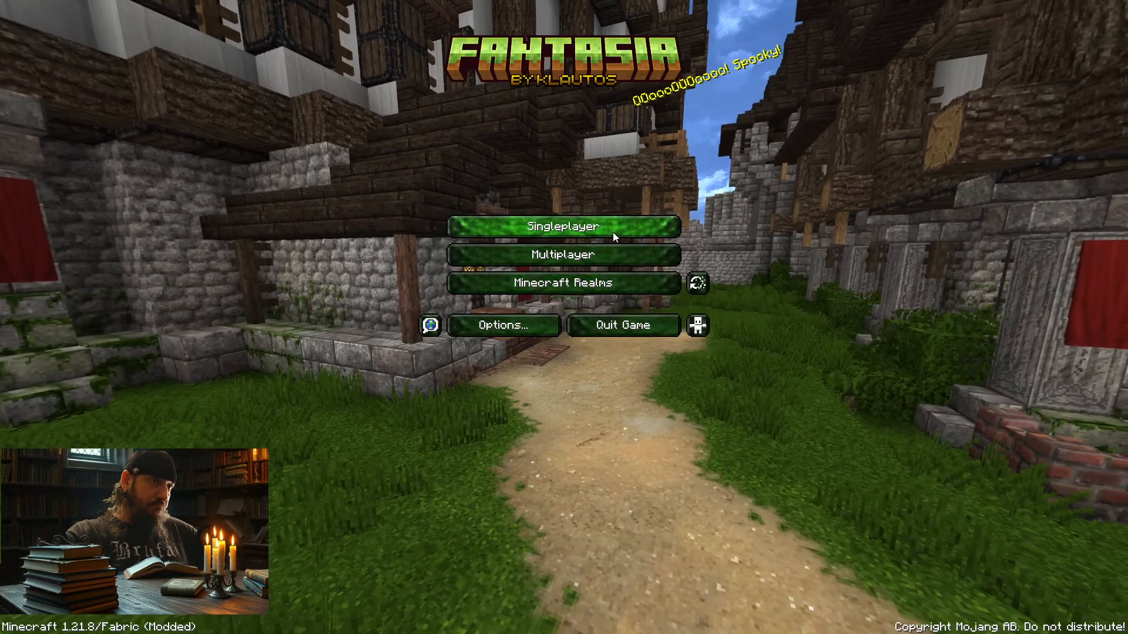
click(612, 231)
click(426, 121)
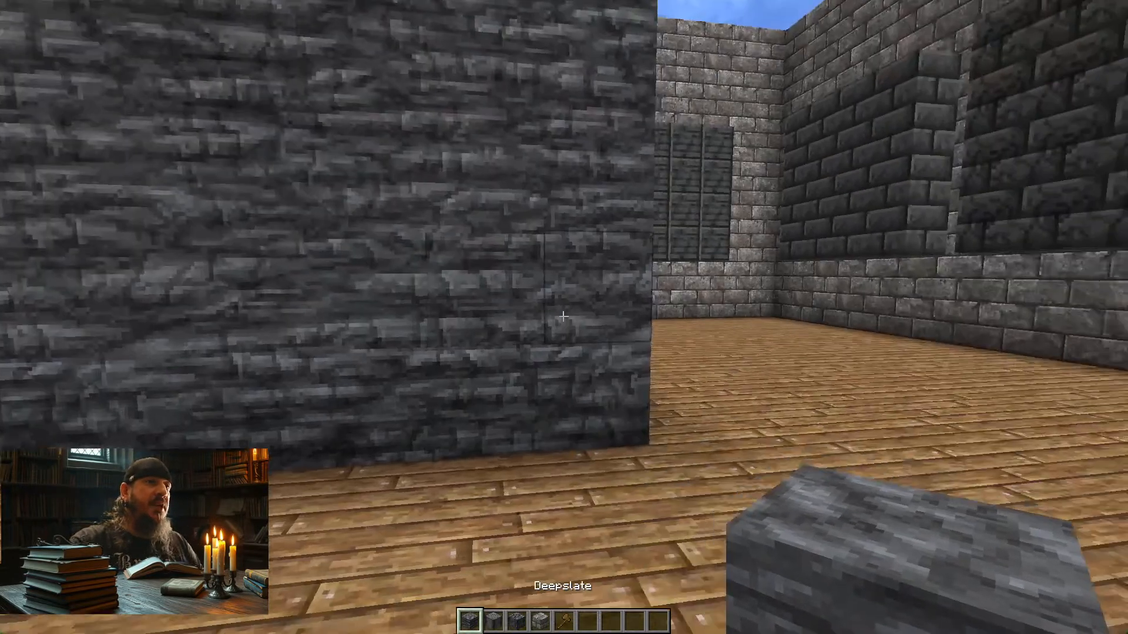
- Examine the side faces of the built deepslate cubes around the brick-walled test room for stone direction and tiling
key(s)
key(space)
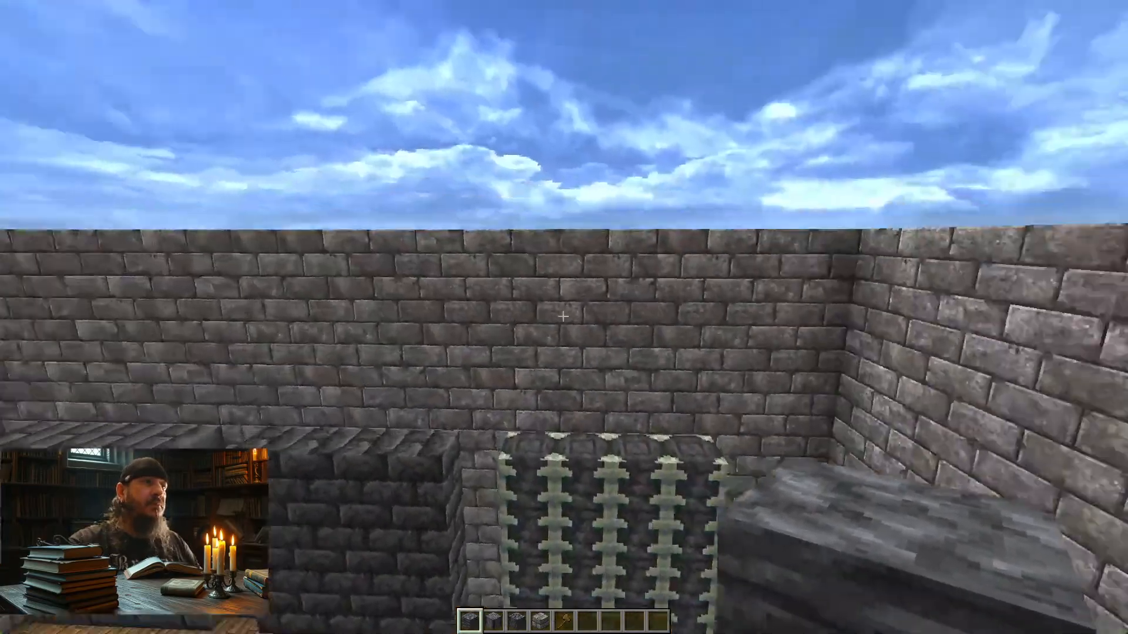
key(w)
key(shift)
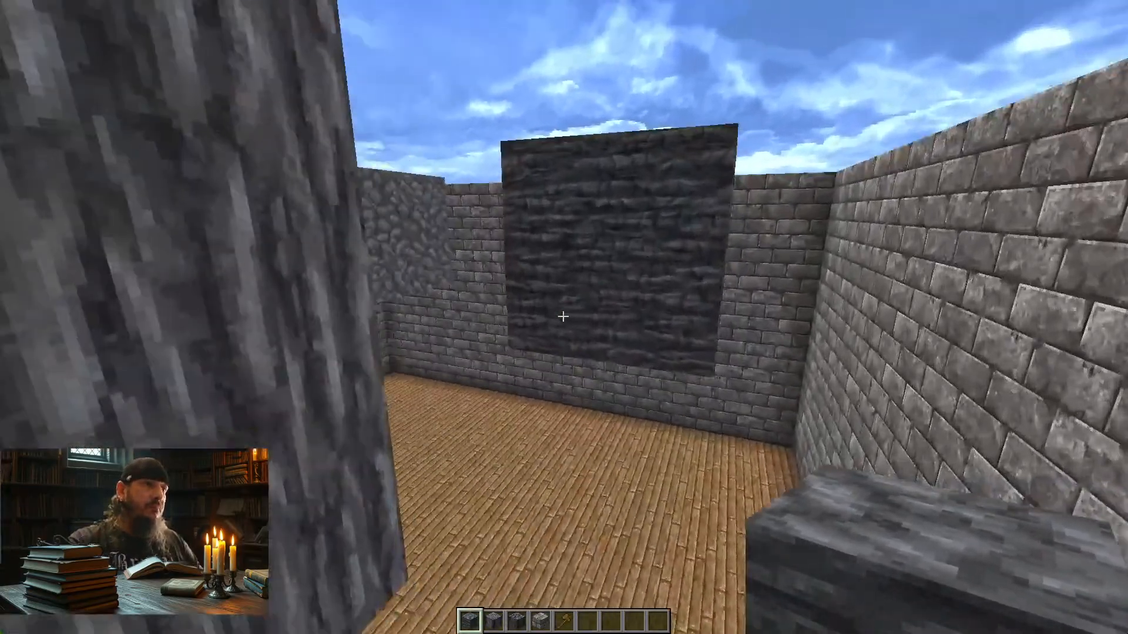
key(w)
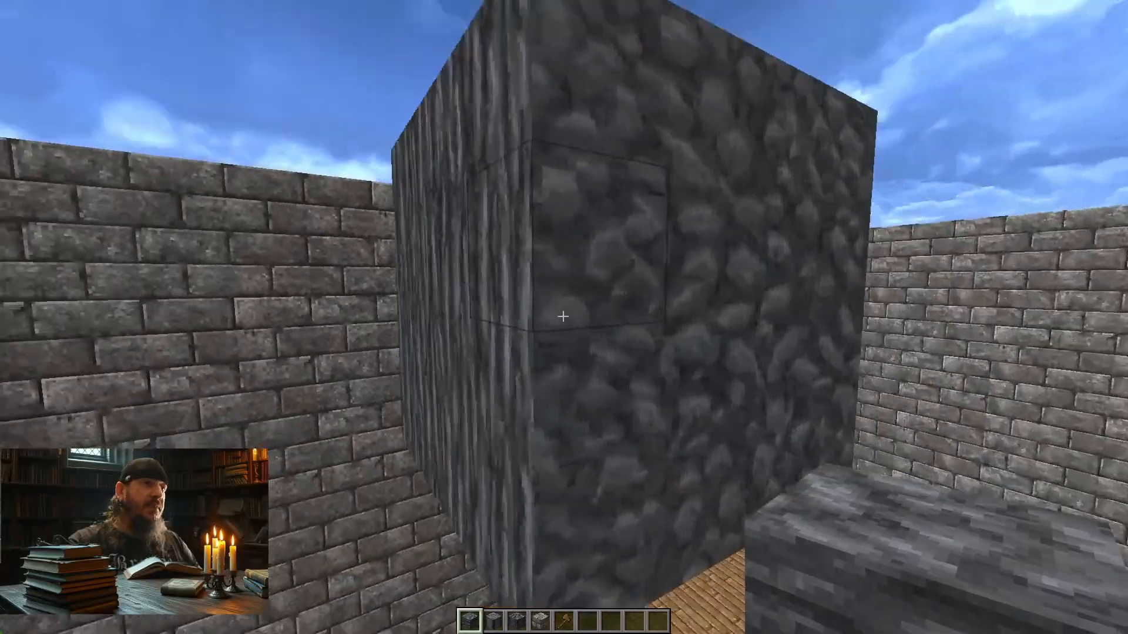
key(s)
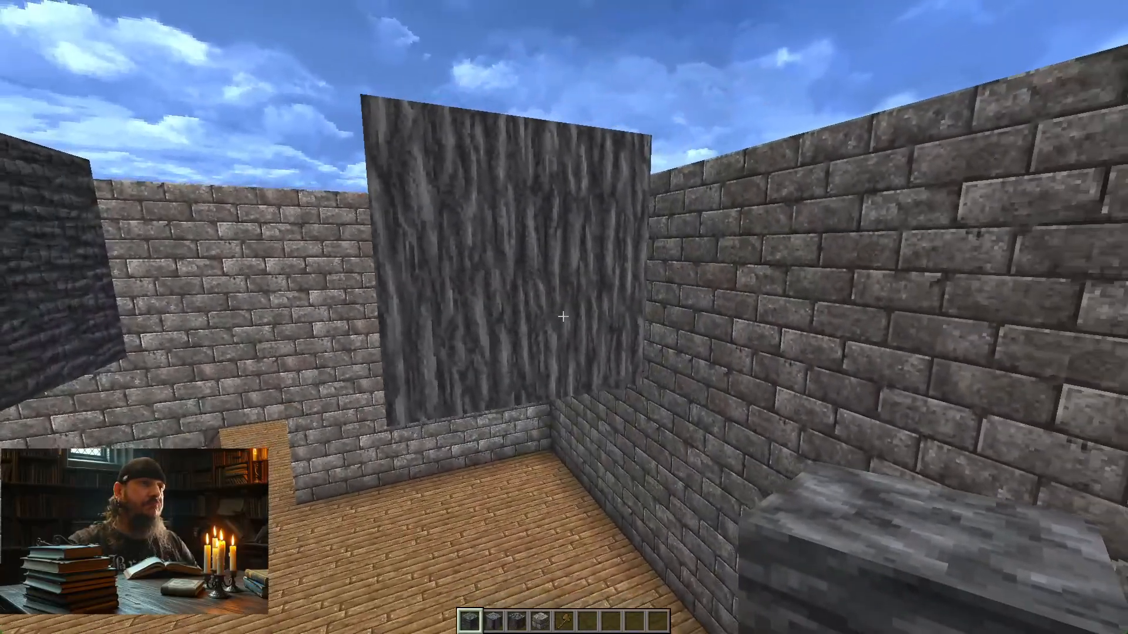
key(w)
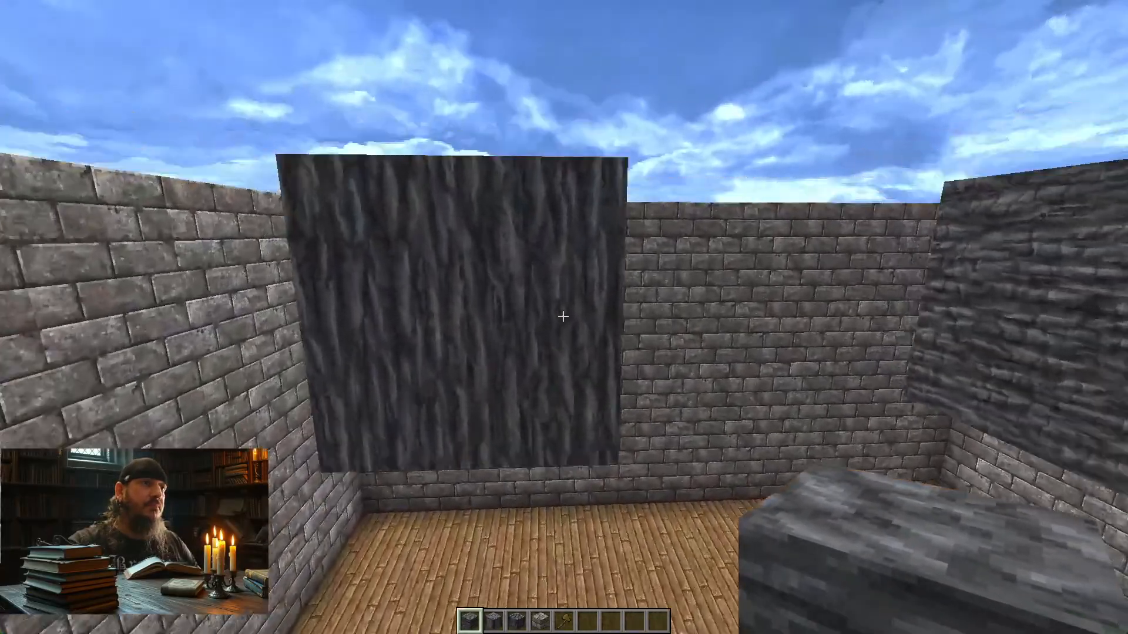
- Examine the tops, corners and differently oriented faces of the deepslate cubes from above and from floor level
key(space)
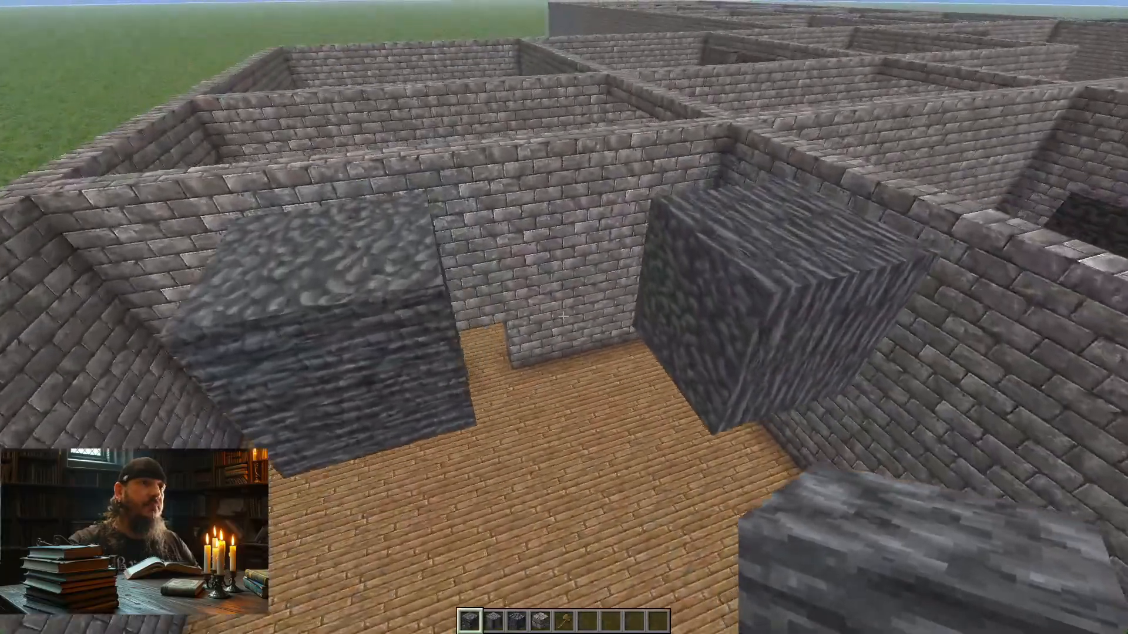
key(w)
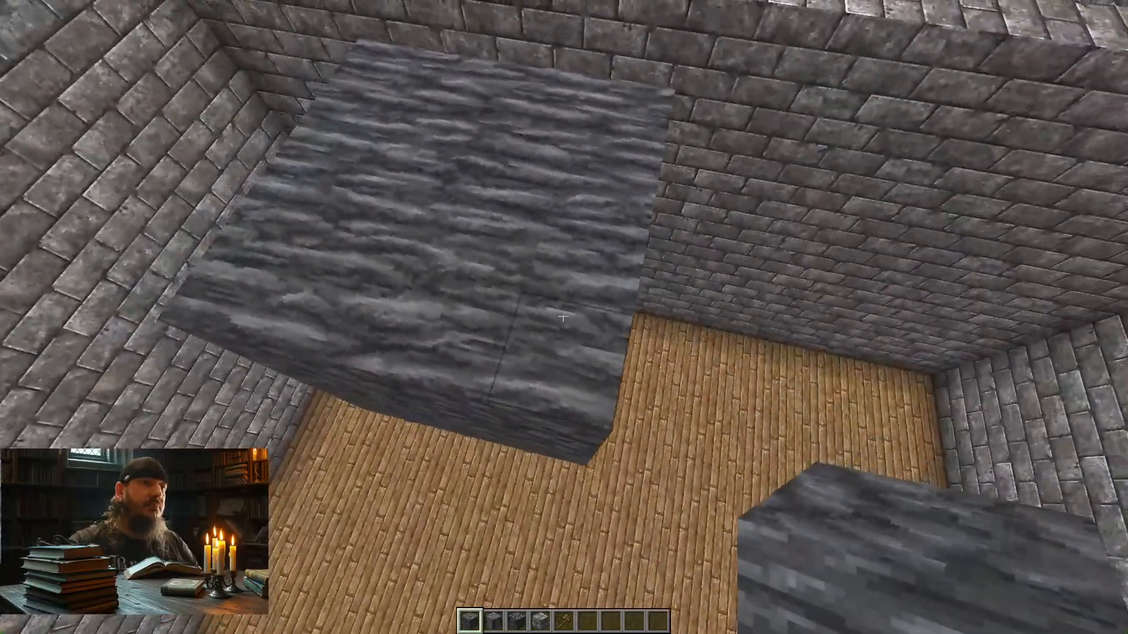
key(s)
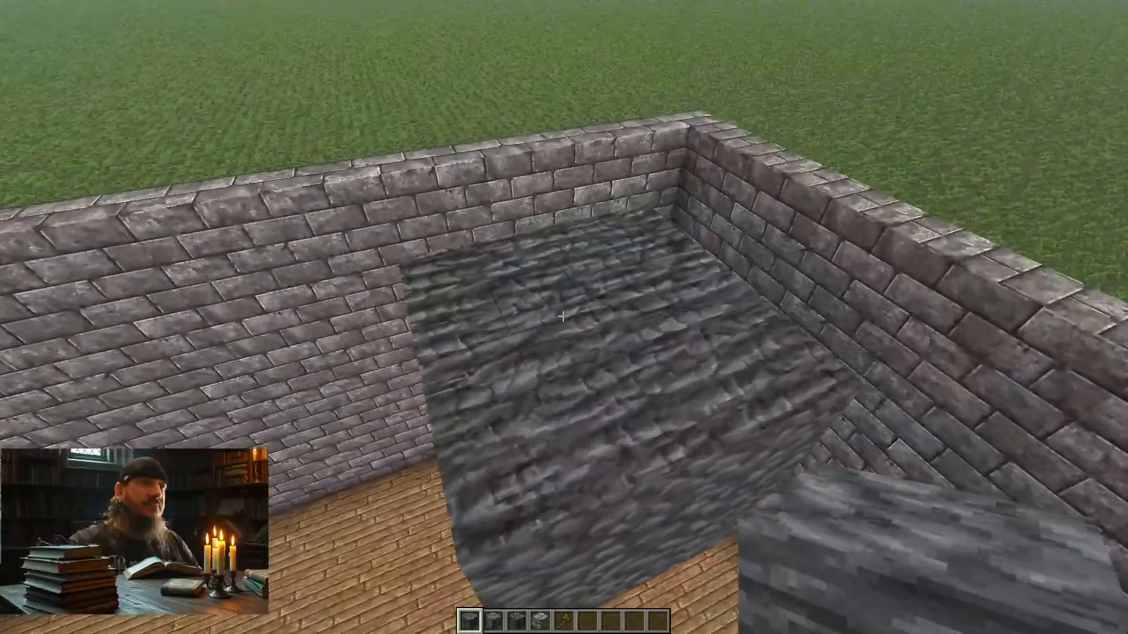
key(w)
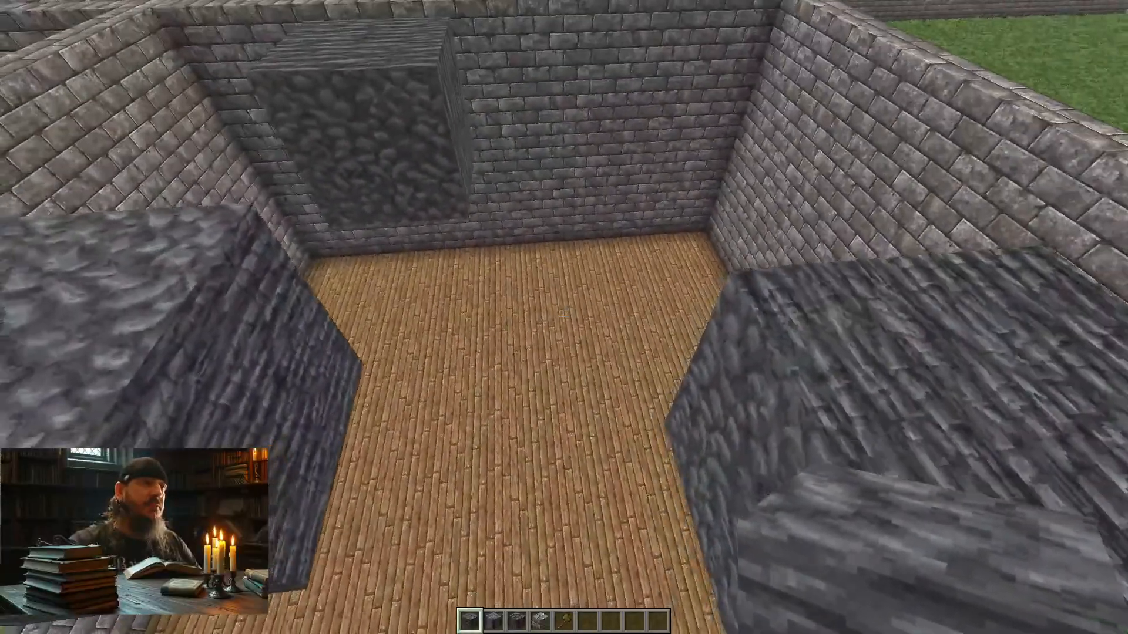
key(shift)
key(d)
key(a)
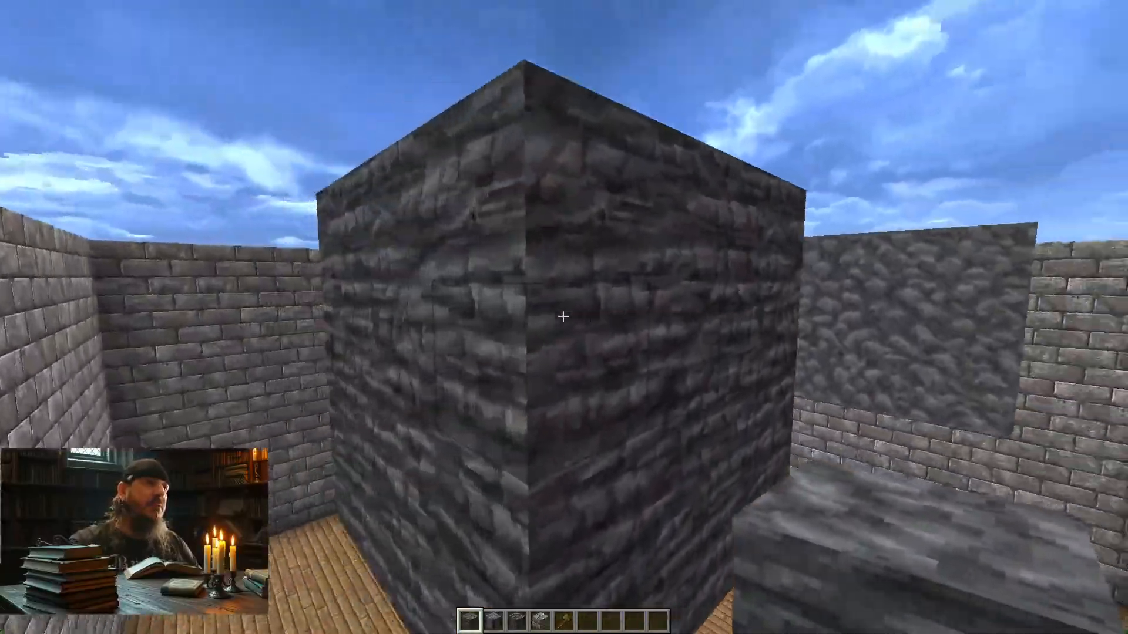
key(a)
key(w)
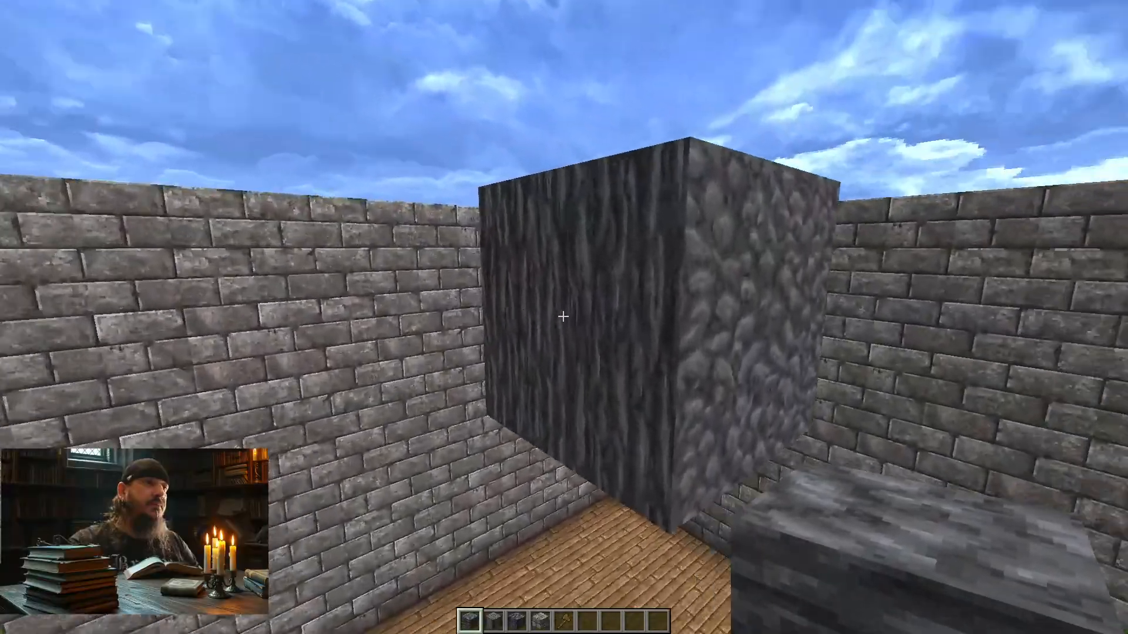
key(s)
- Switch to Photoshop, save deepslate.psd and rotate its canvas 90° clockwise
key(alt+Tab)
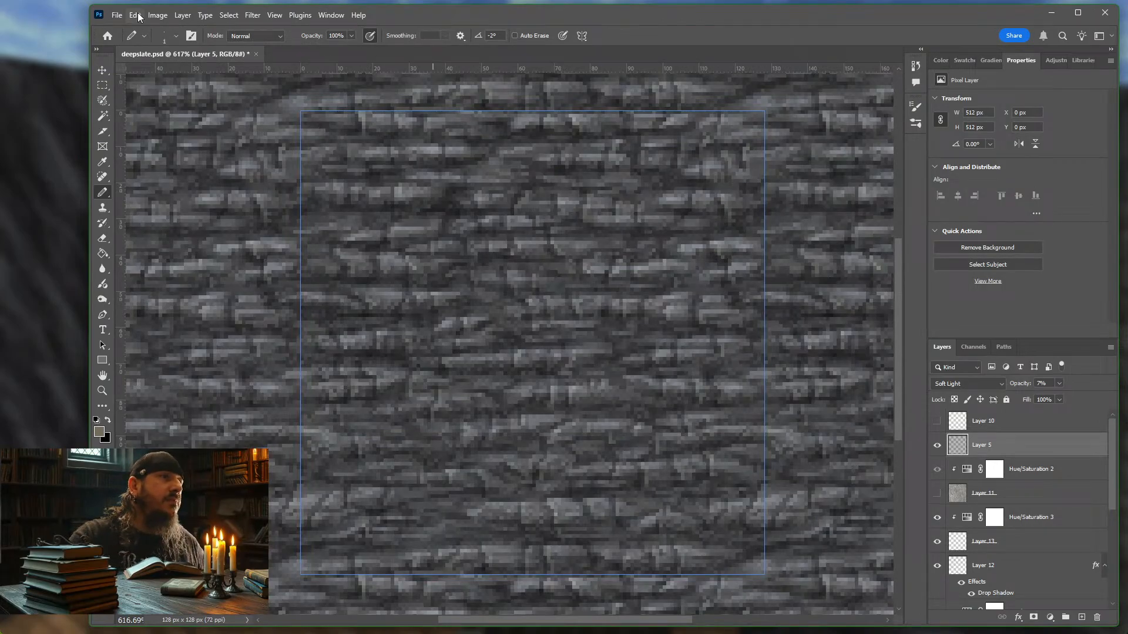
click(116, 16)
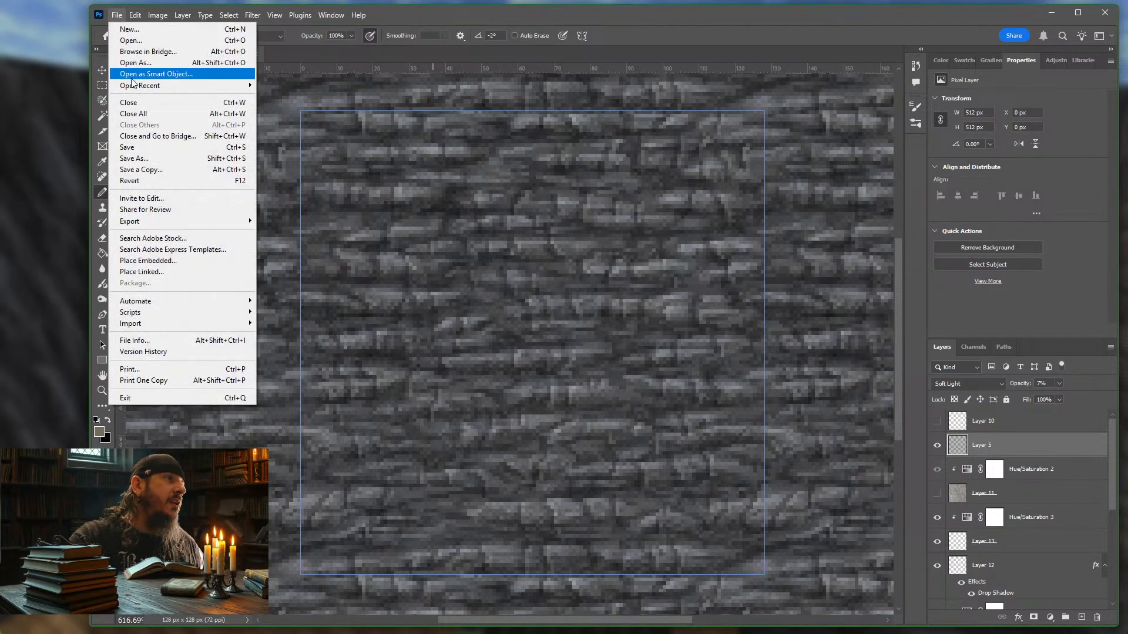
click(133, 148)
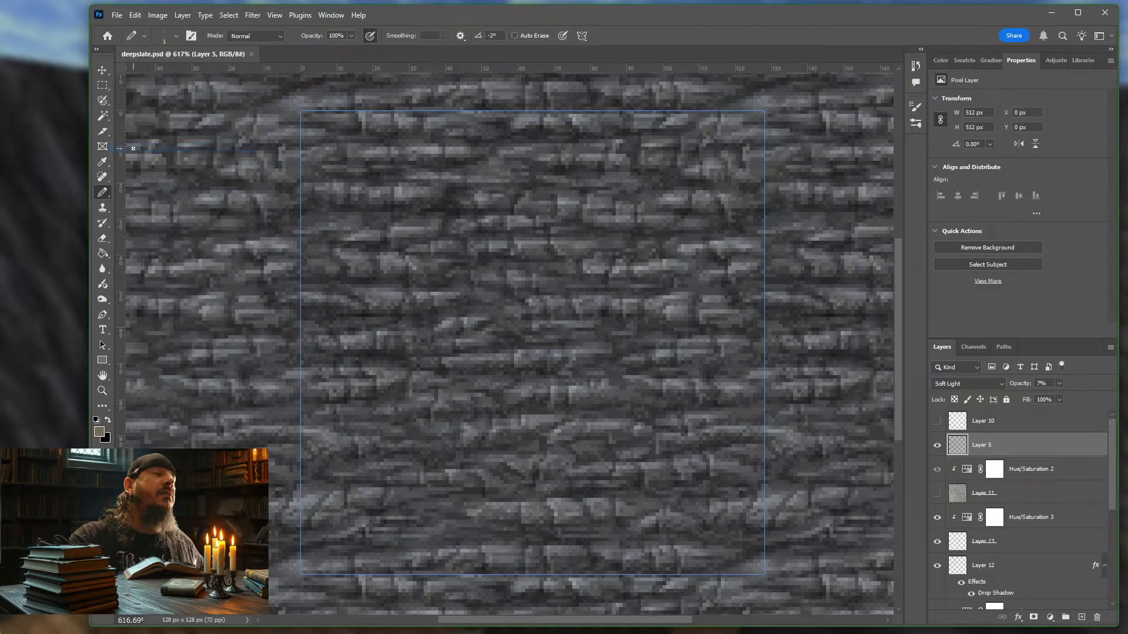
click(157, 16)
mouse_move(195, 130)
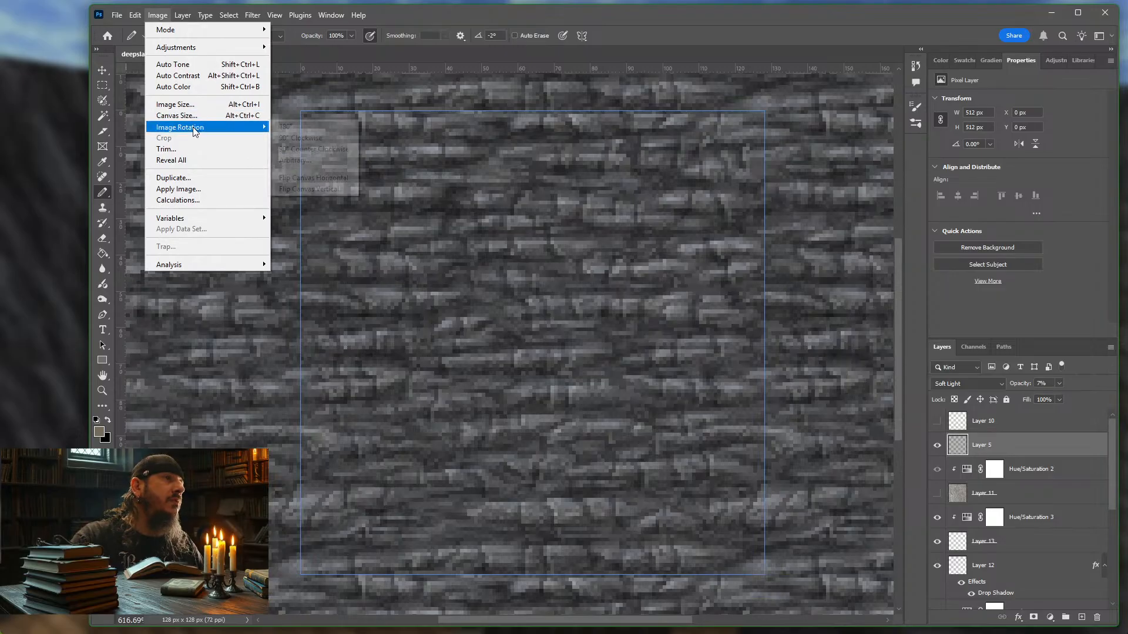
click(284, 139)
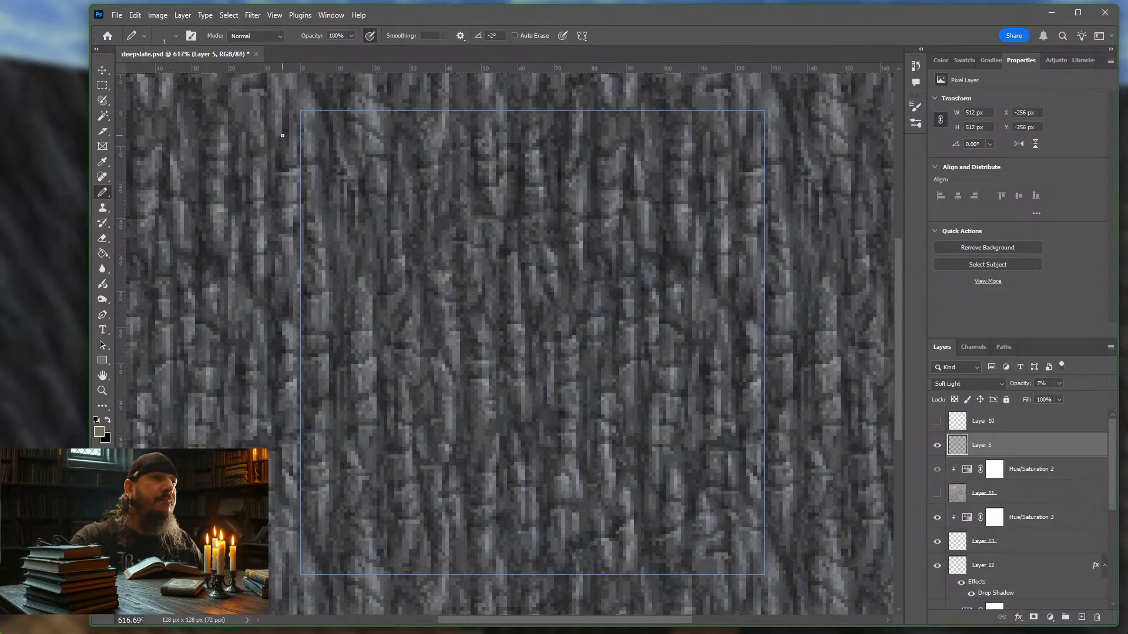
- Export all slices of the rotated texture as PNG-8 into the sideways folder, replacing the existing numbered files
key(ctrl+alt+shift+s)
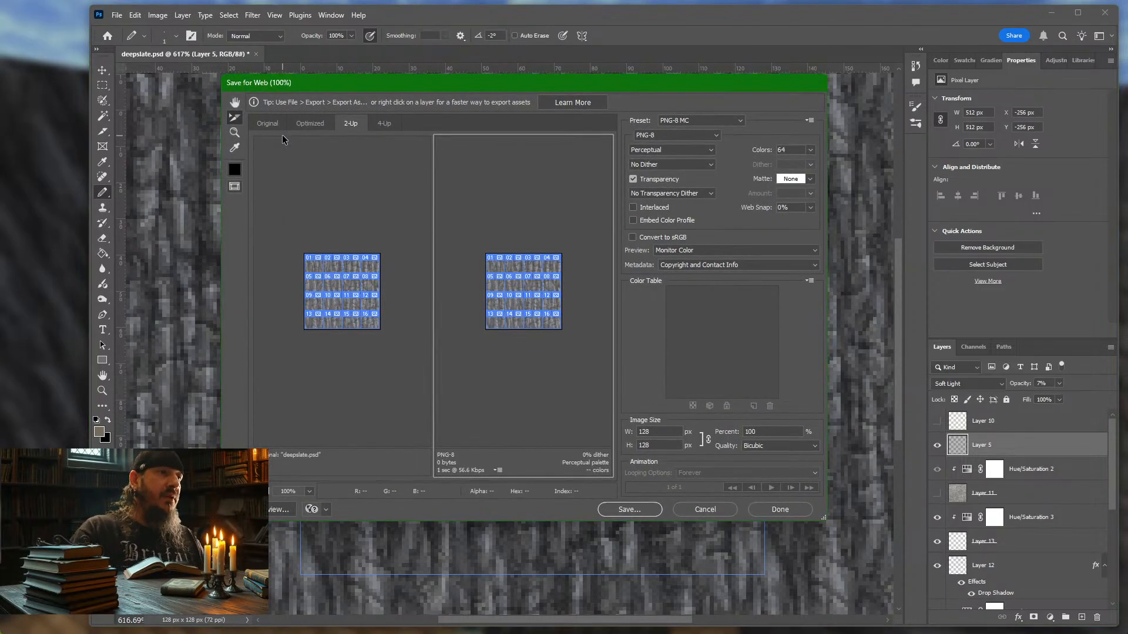
key(Return)
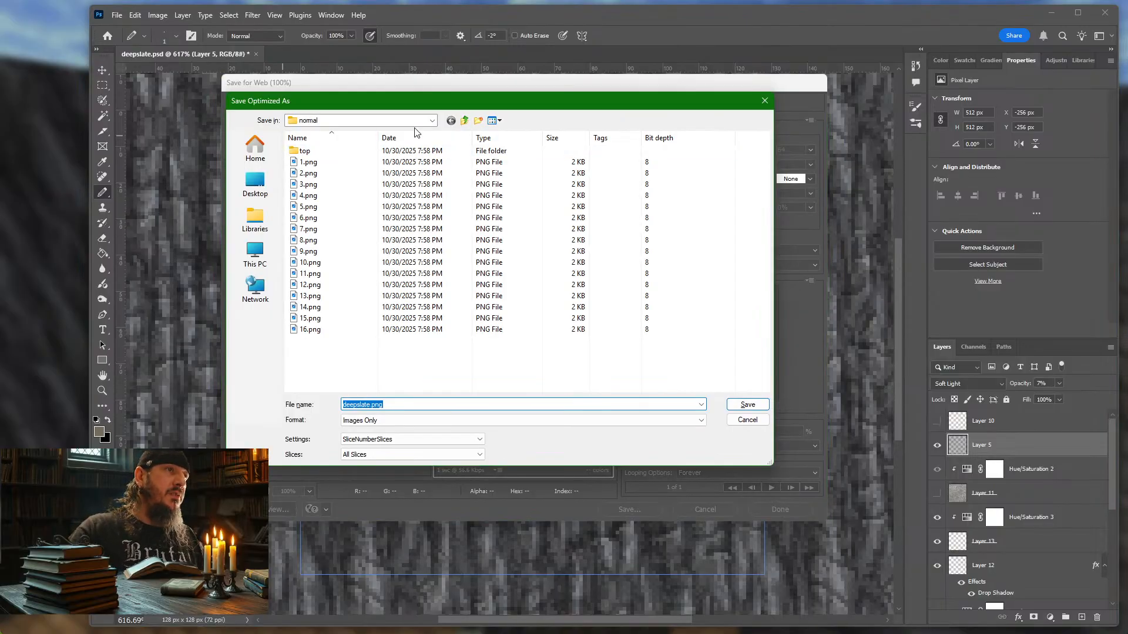
click(432, 120)
click(388, 294)
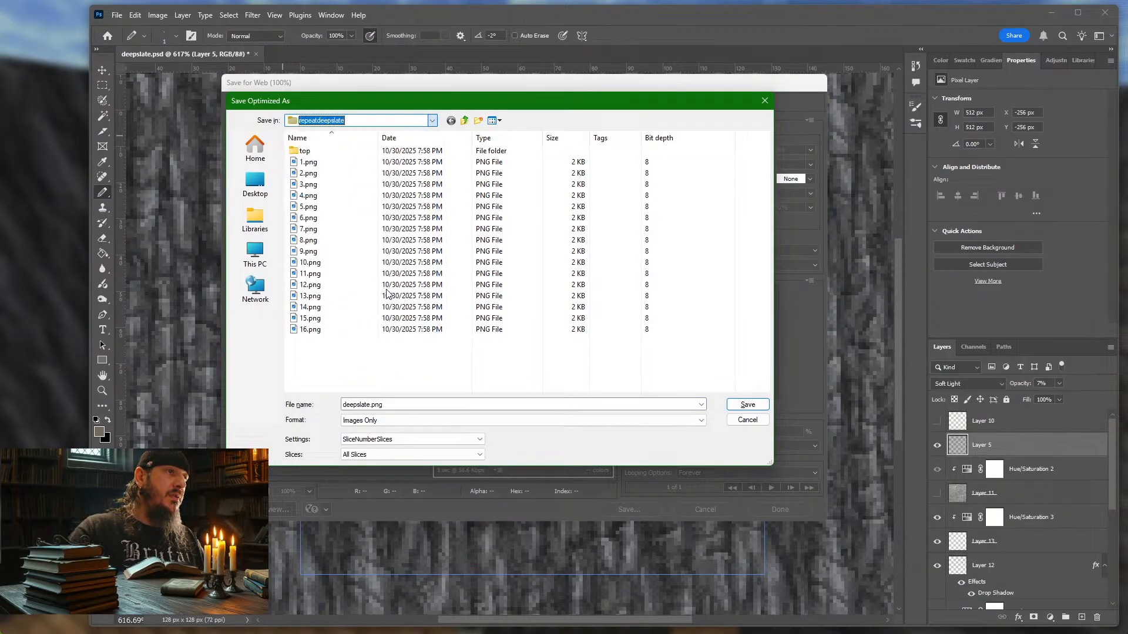
double_click(321, 166)
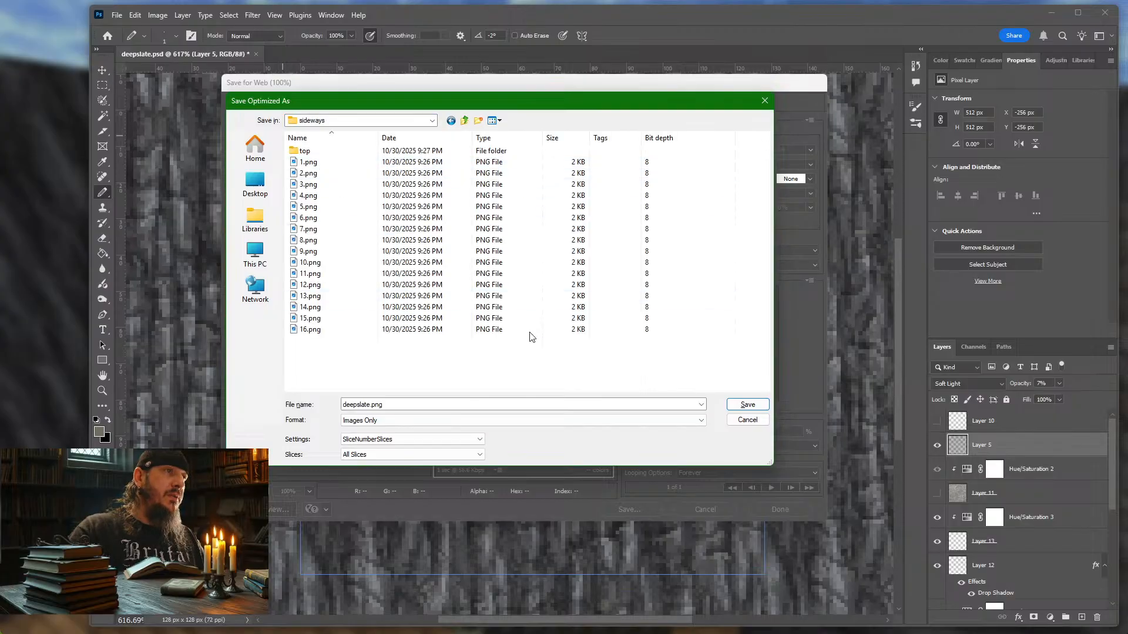
click(734, 404)
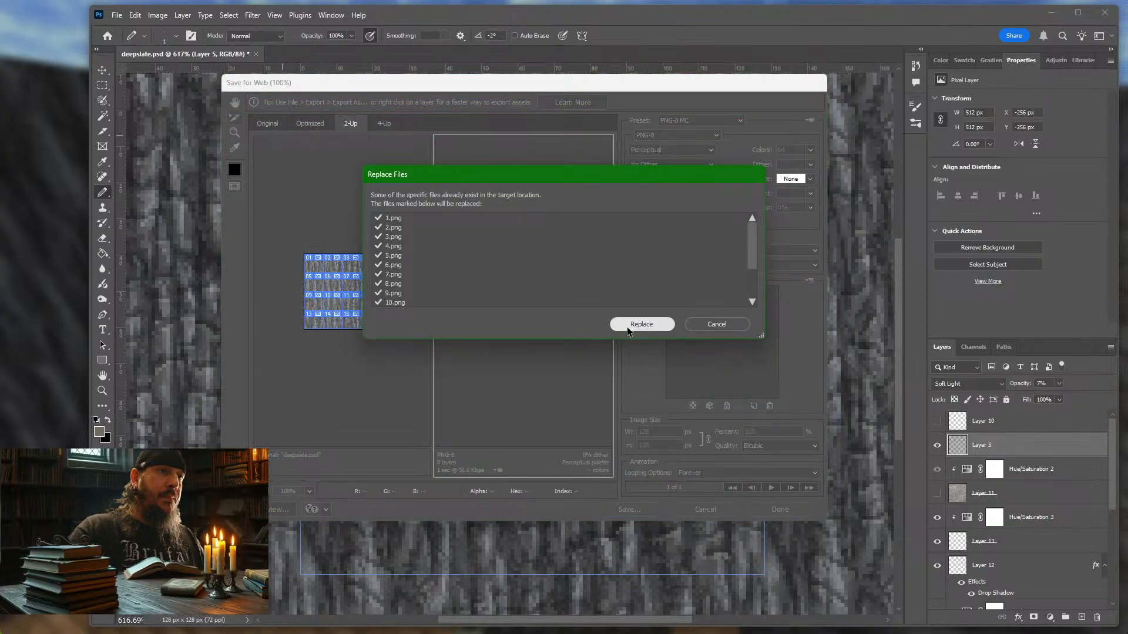
click(641, 322)
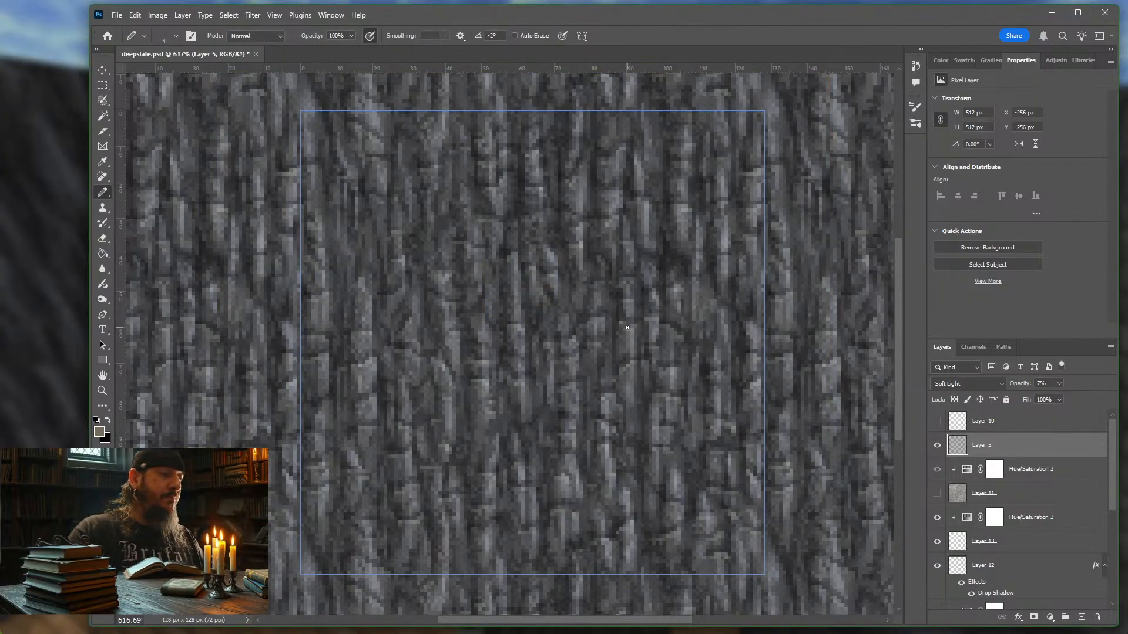
- Undo the canvas rotation of deepslate.psd to restore its horizontal layers
key(ctrl+z)
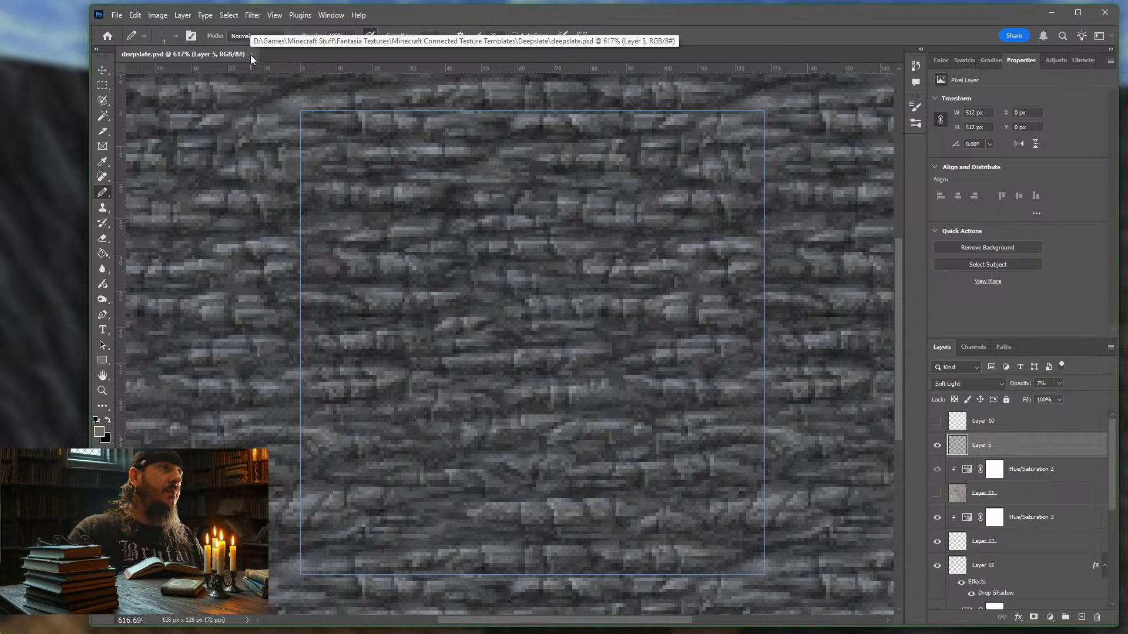
click(117, 15)
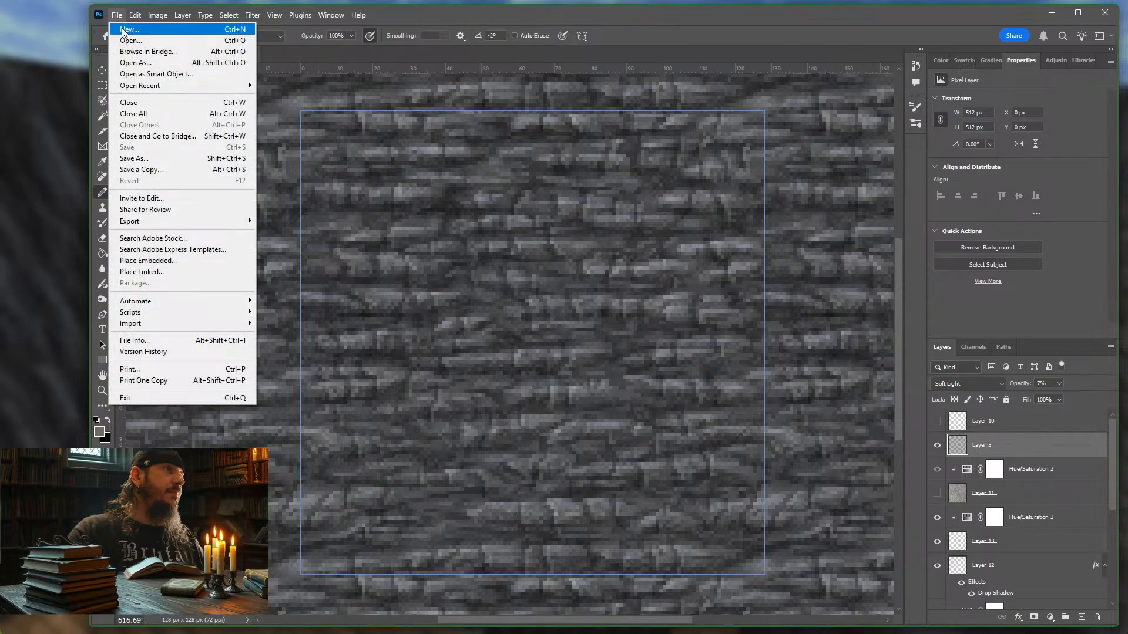
mouse_move(237, 89)
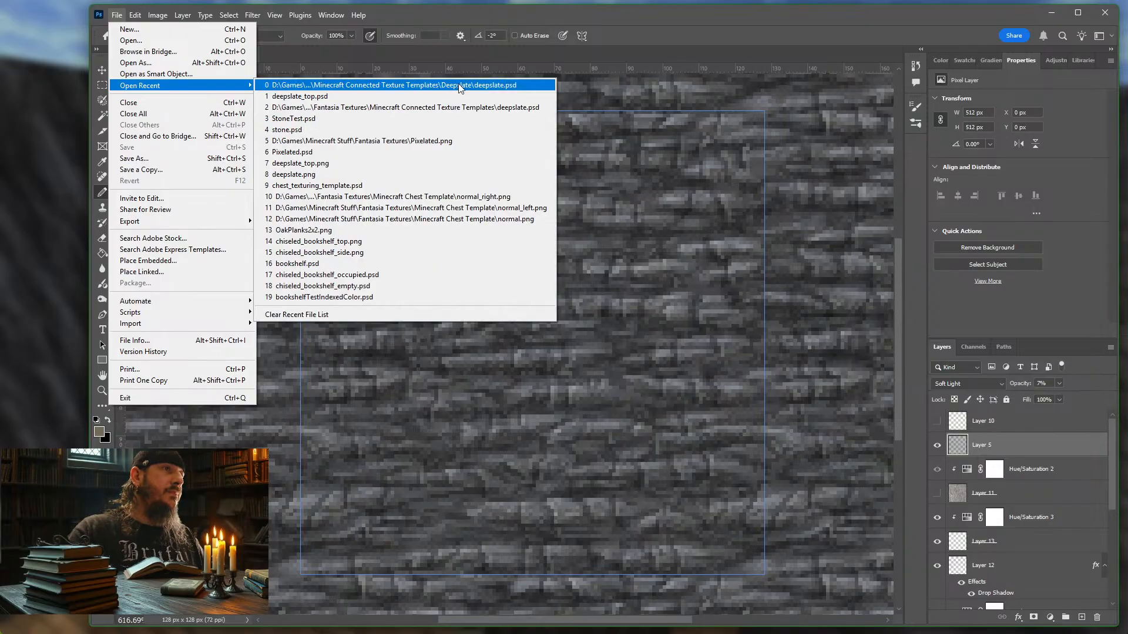
click(298, 85)
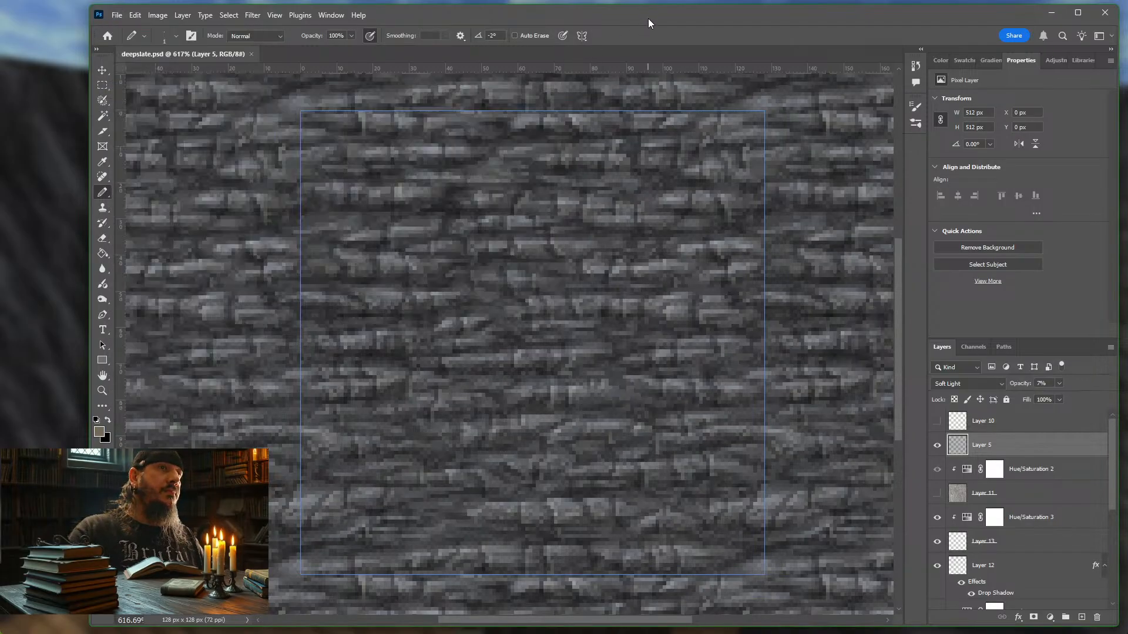
- Switch to Minecraft, resume the game in the test room and reload the resource packs
click(47, 122)
key(Escape)
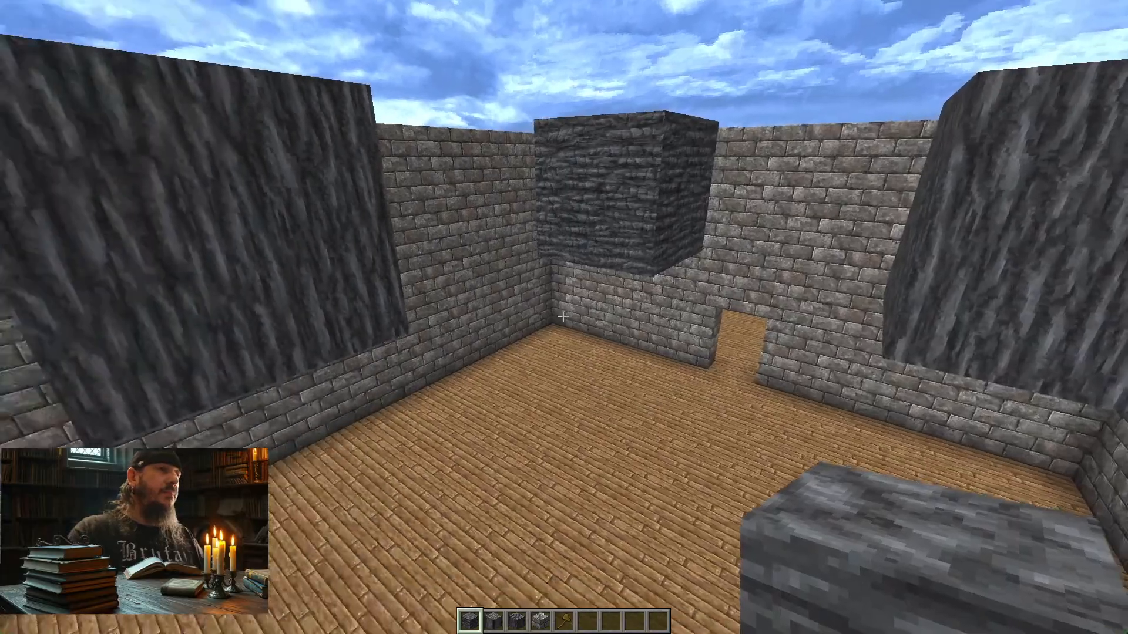
key(F3+t)
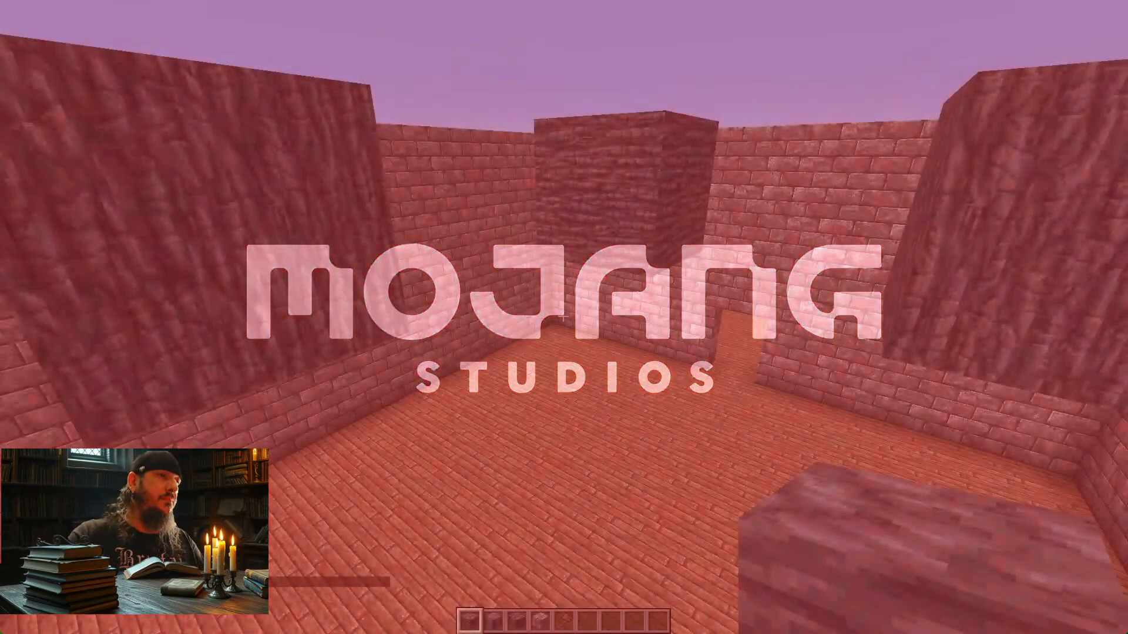
- Place a row of horizontally layered deepslate blocks beneath the front bottom edge of the vertically grained cube
key(w)
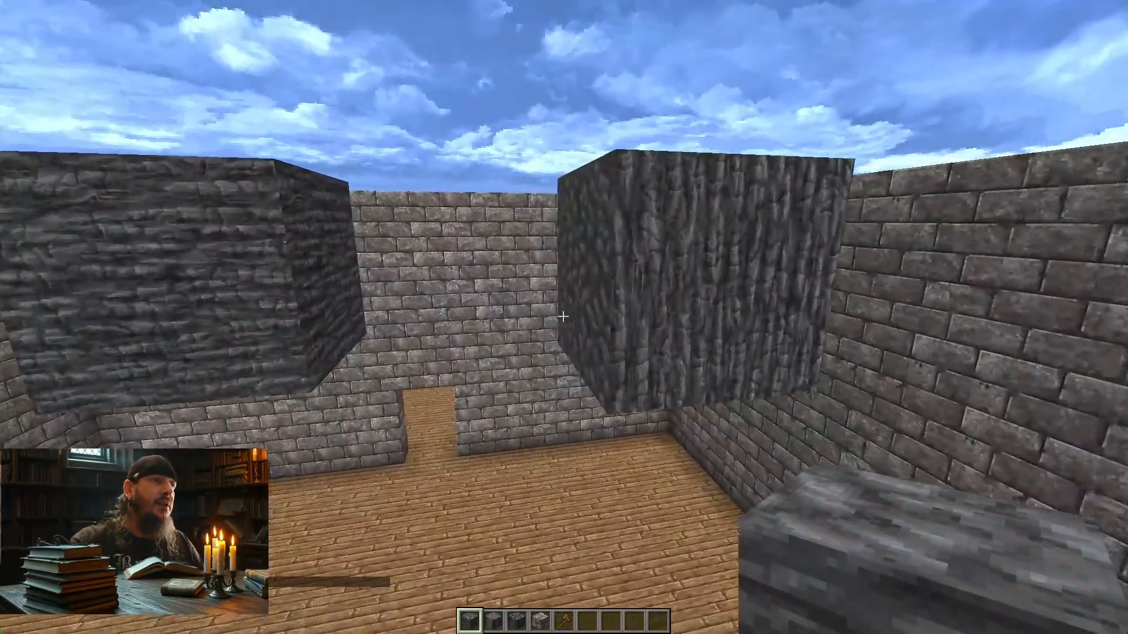
key(s)
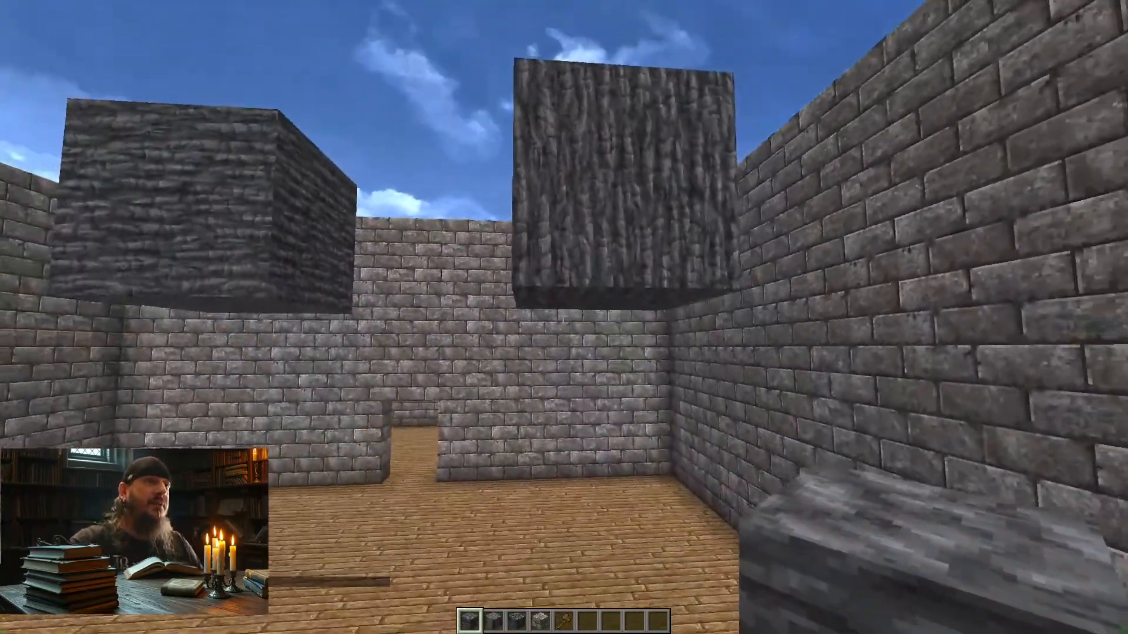
key(w)
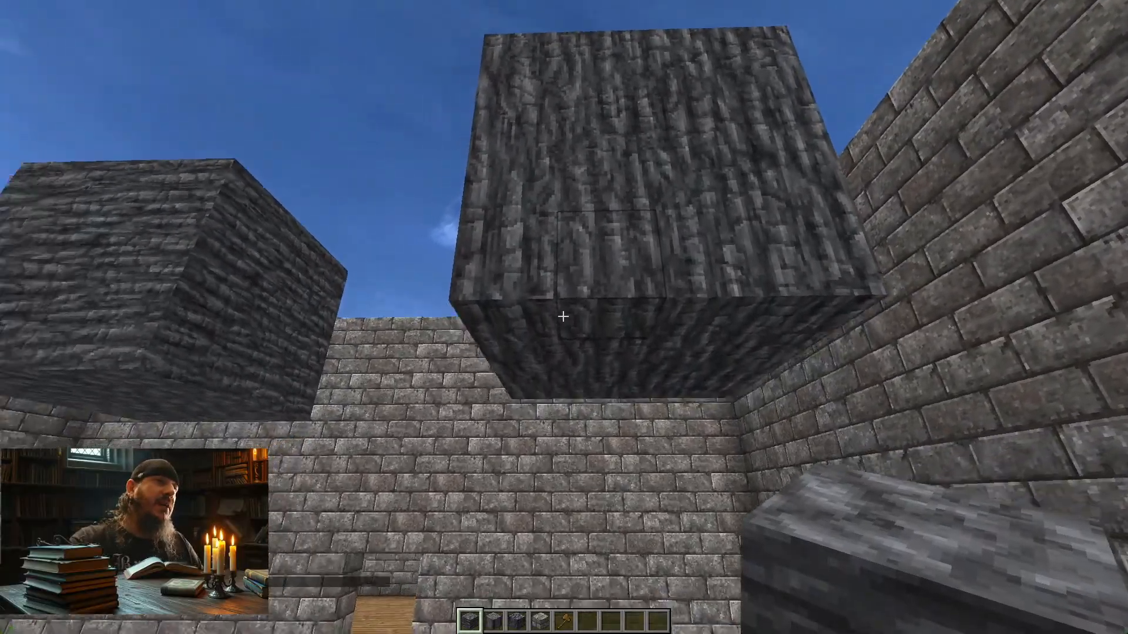
right_click(562, 316)
key(d)
right_click(563, 316)
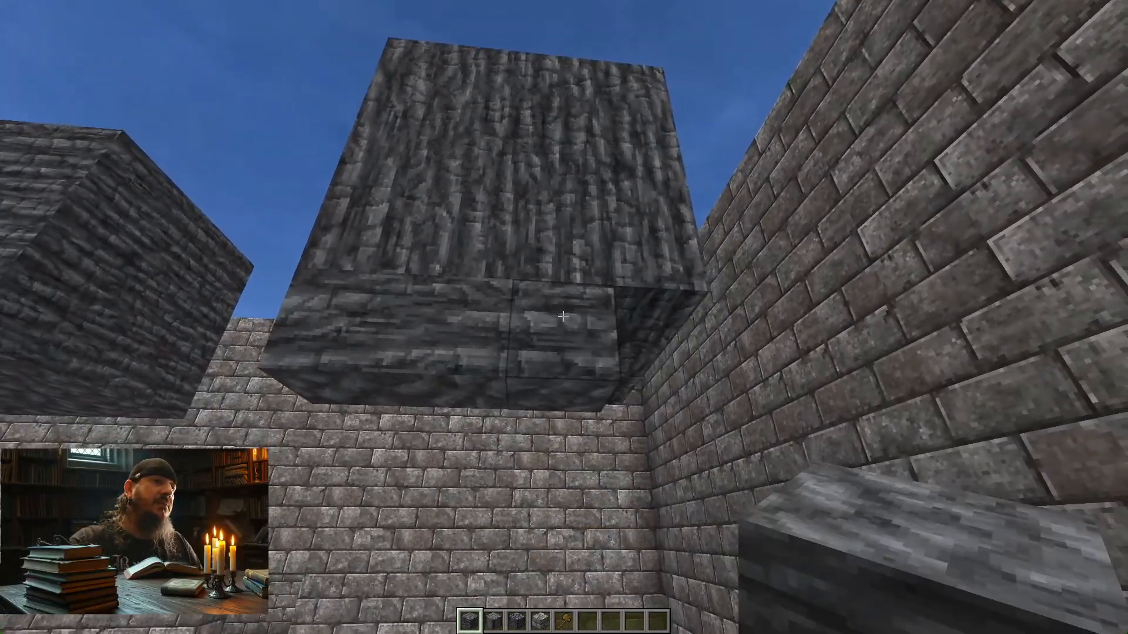
key(d)
right_click(562, 316)
key(a)
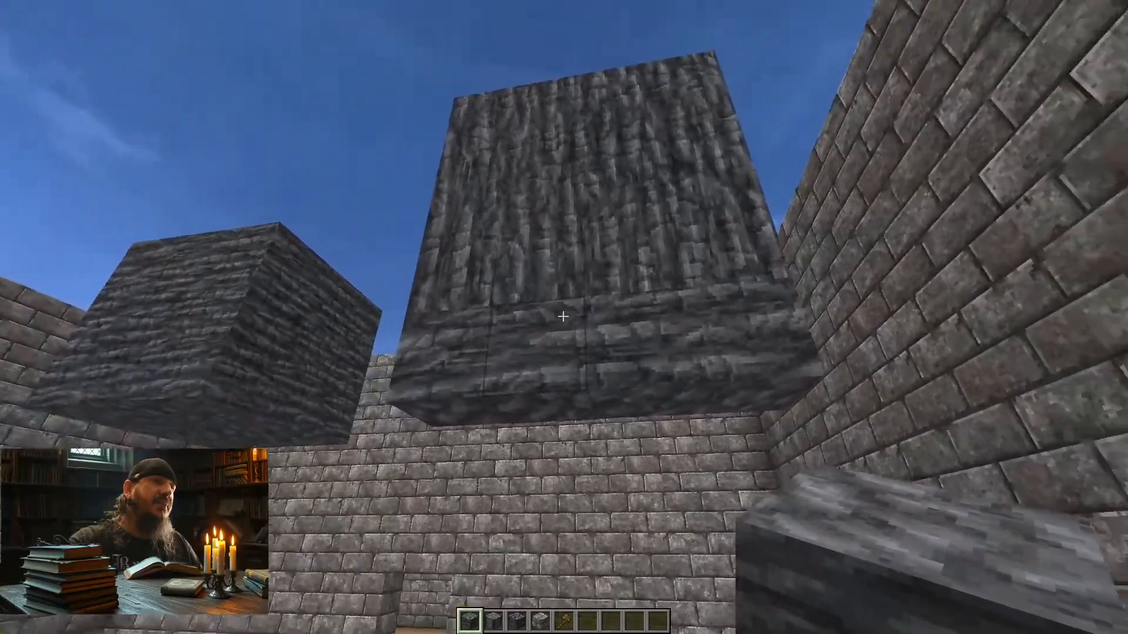
- Hang more deepslate blocks in differing orientations below the new row and inspect how their faces join
key(a)
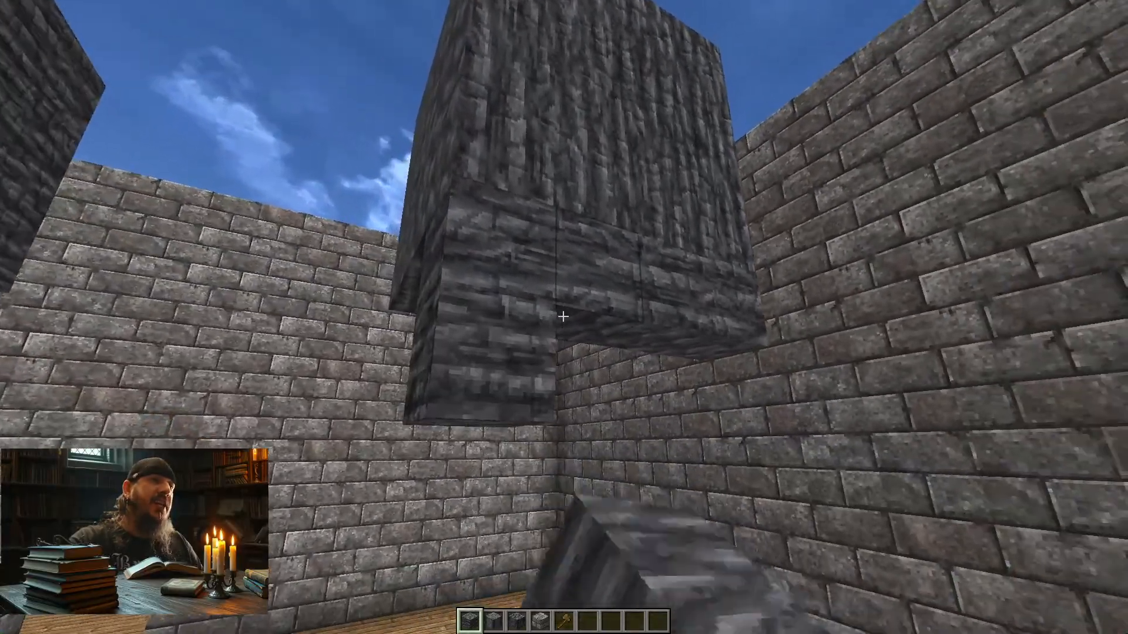
key(s)
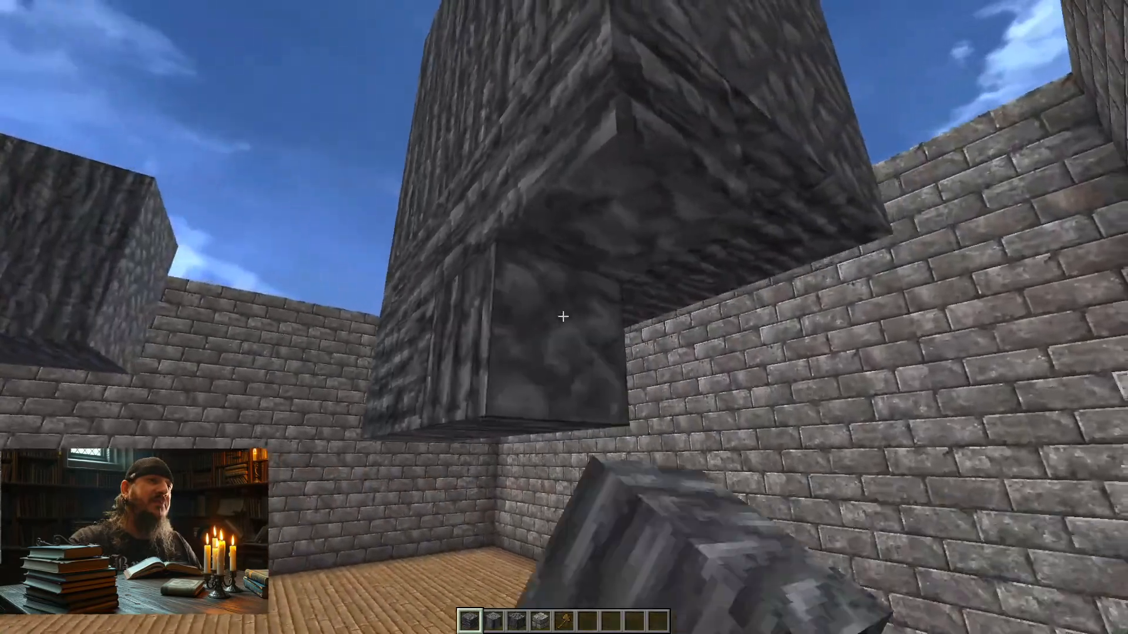
key(d)
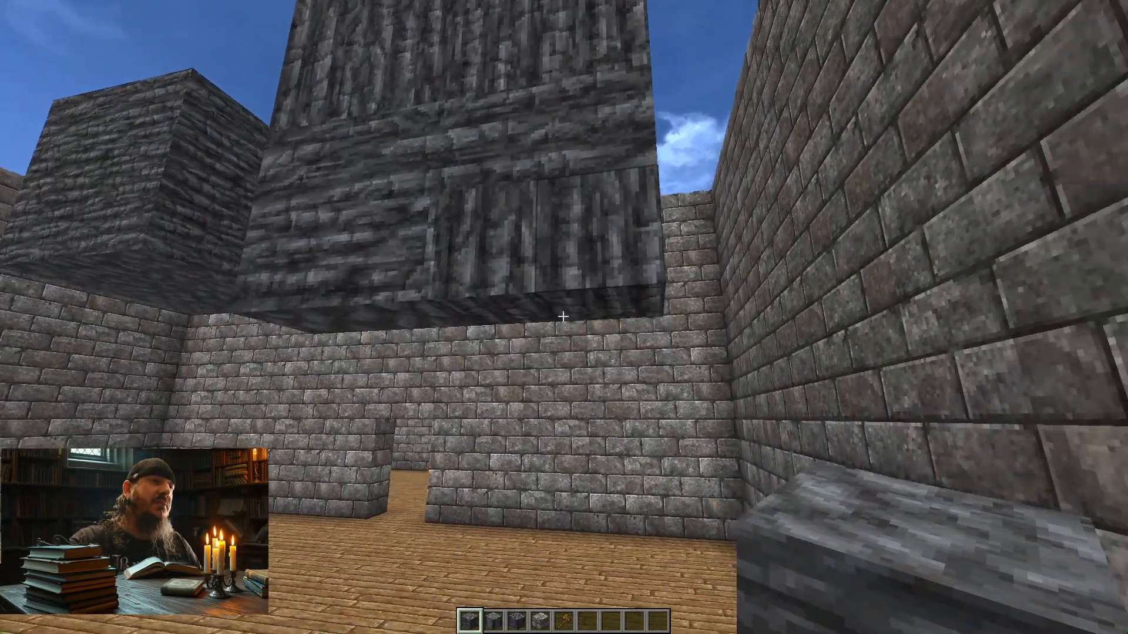
right_click(562, 317)
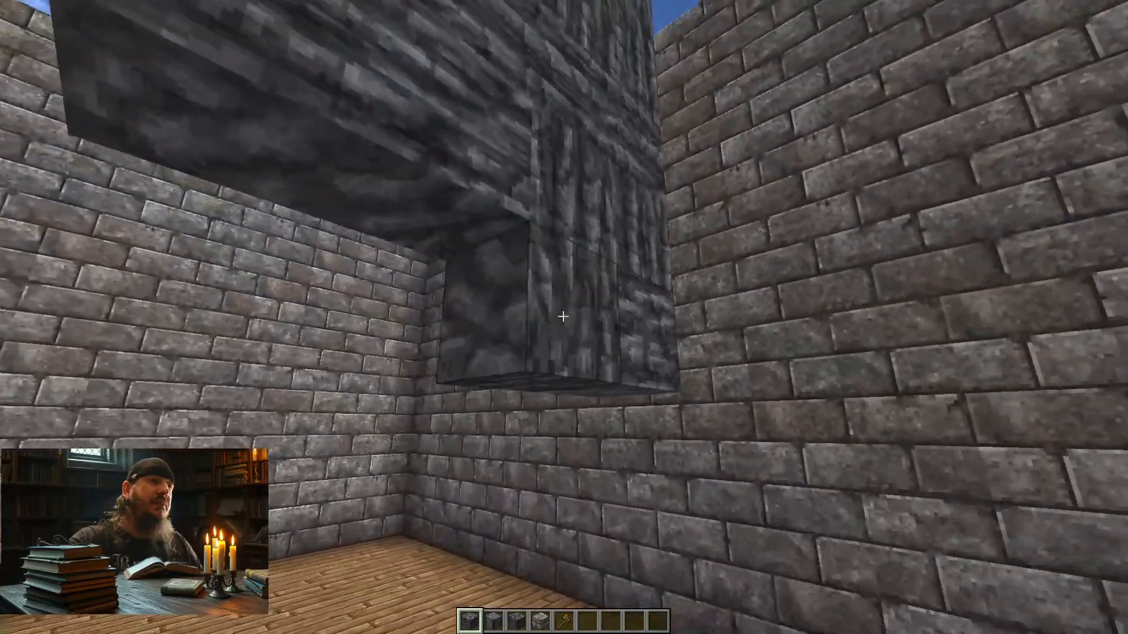
key(s)
key(s)
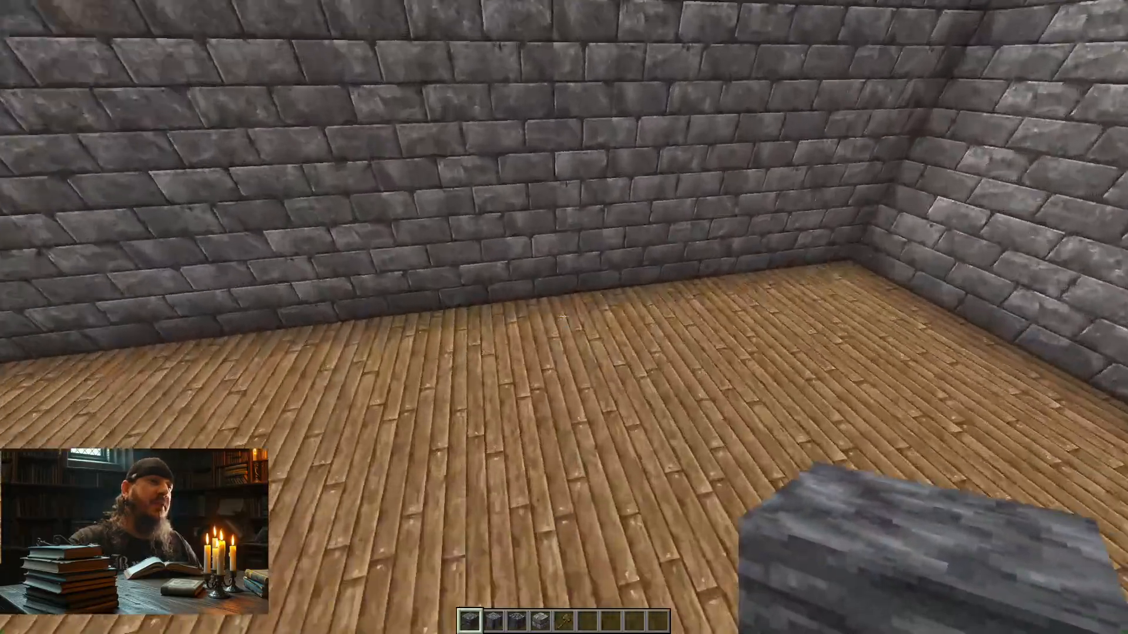
- Lay a three-block-wide strip of deepslate on the plank floor, alternating the block orientations in a basket-weave pattern
mouse_move(563, 317)
key(w)
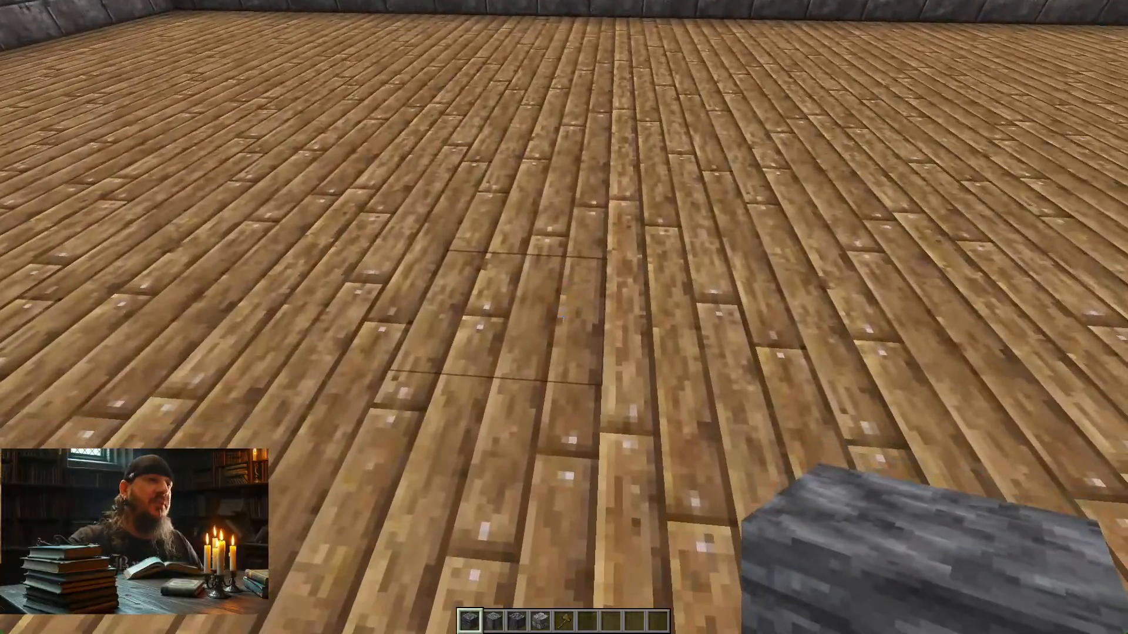
right_click(562, 317)
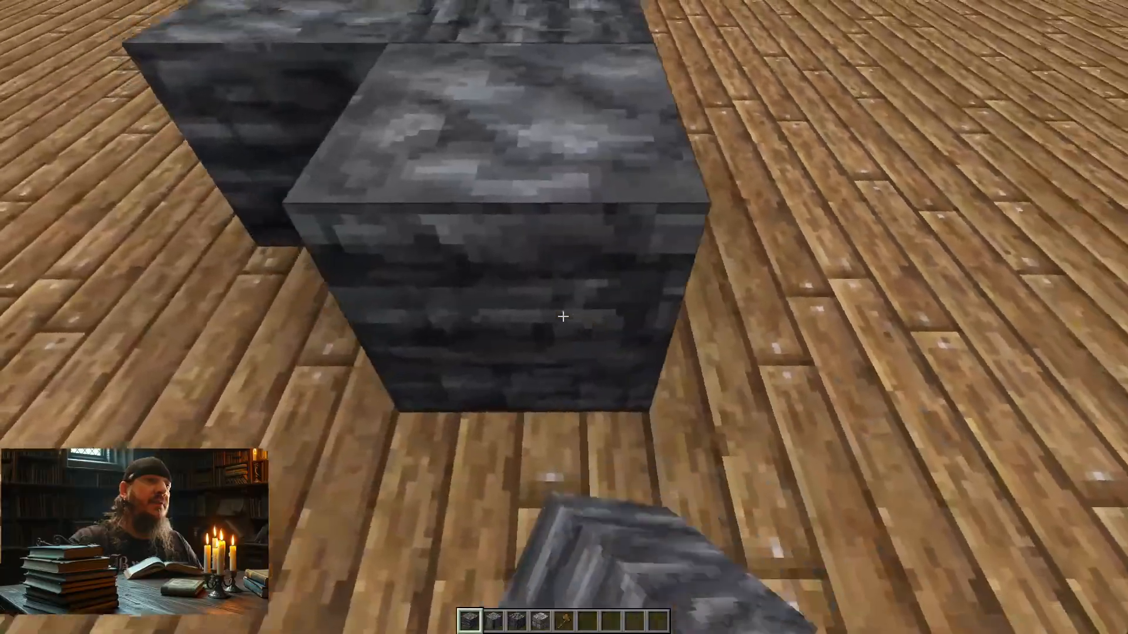
mouse_move(563, 317)
key(s)
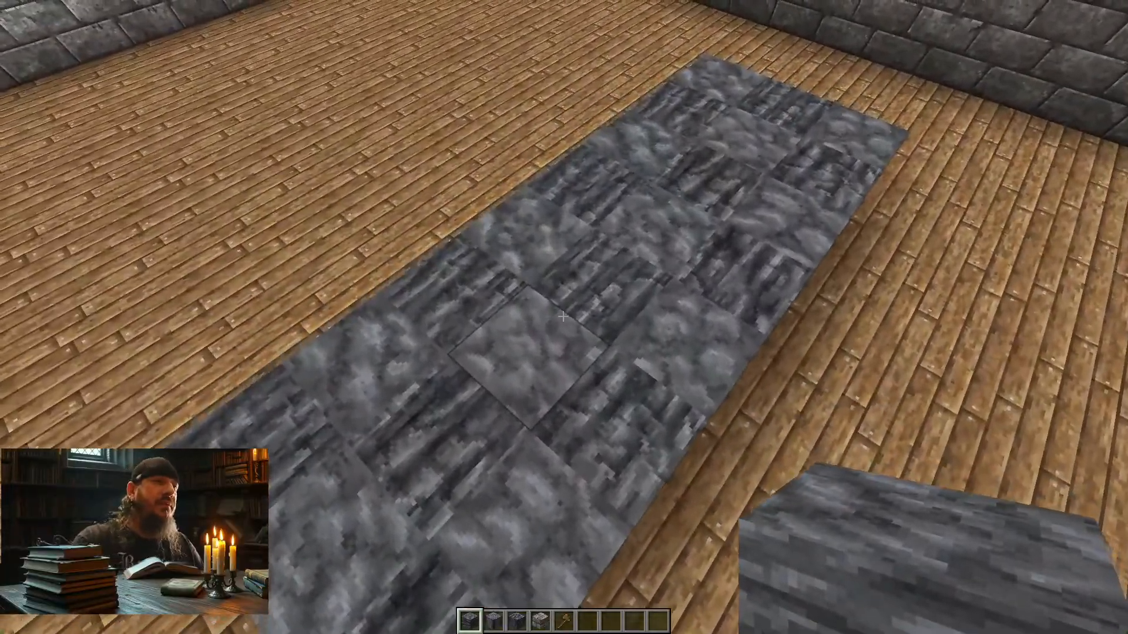
key(w)
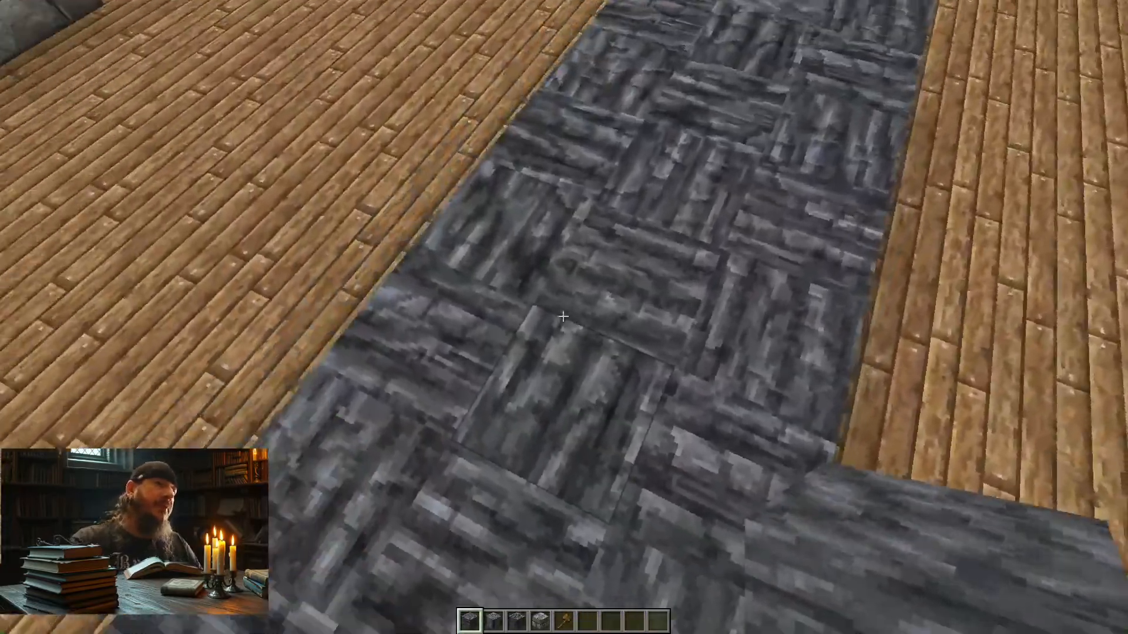
key(space)
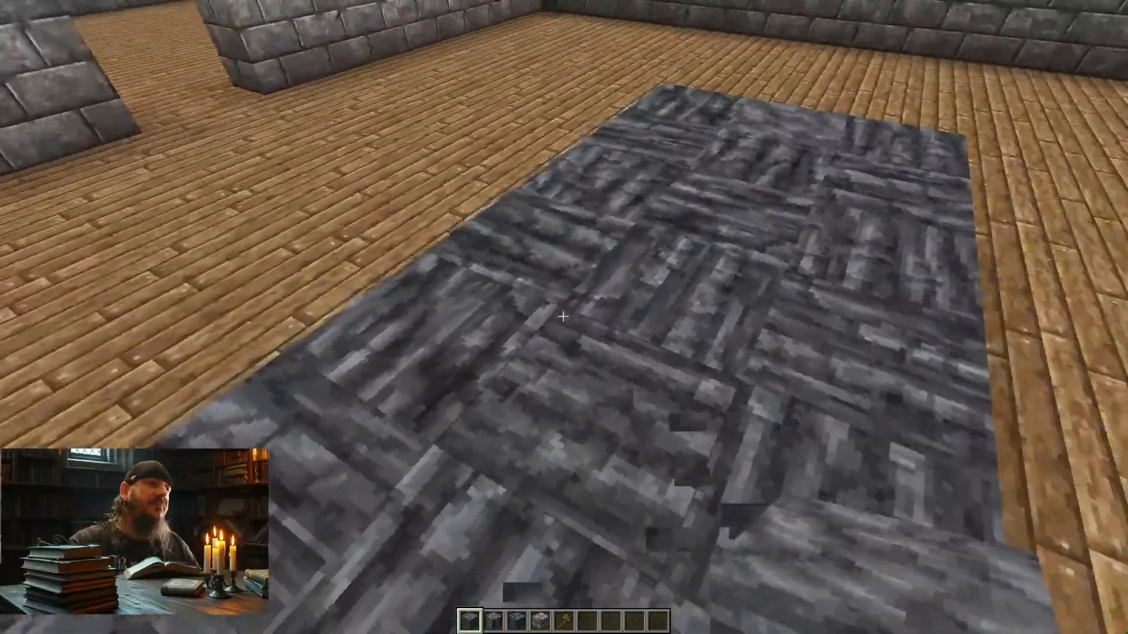
- Break up the basket-weave strip of deepslate blocks on the plank floor to clear the test room
key(s)
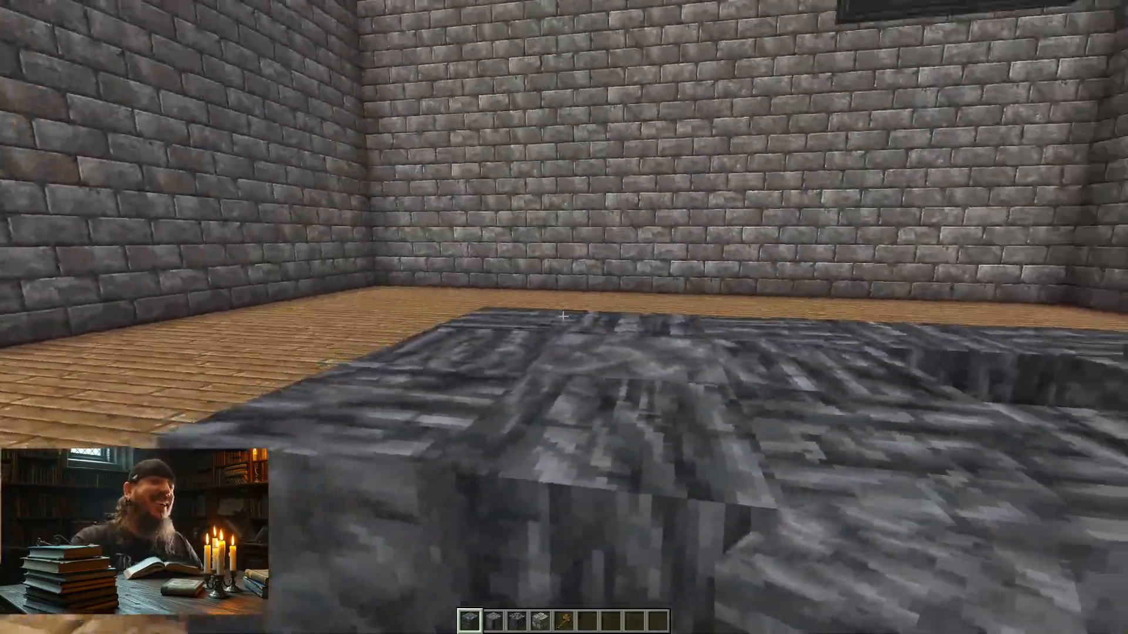
click(563, 316)
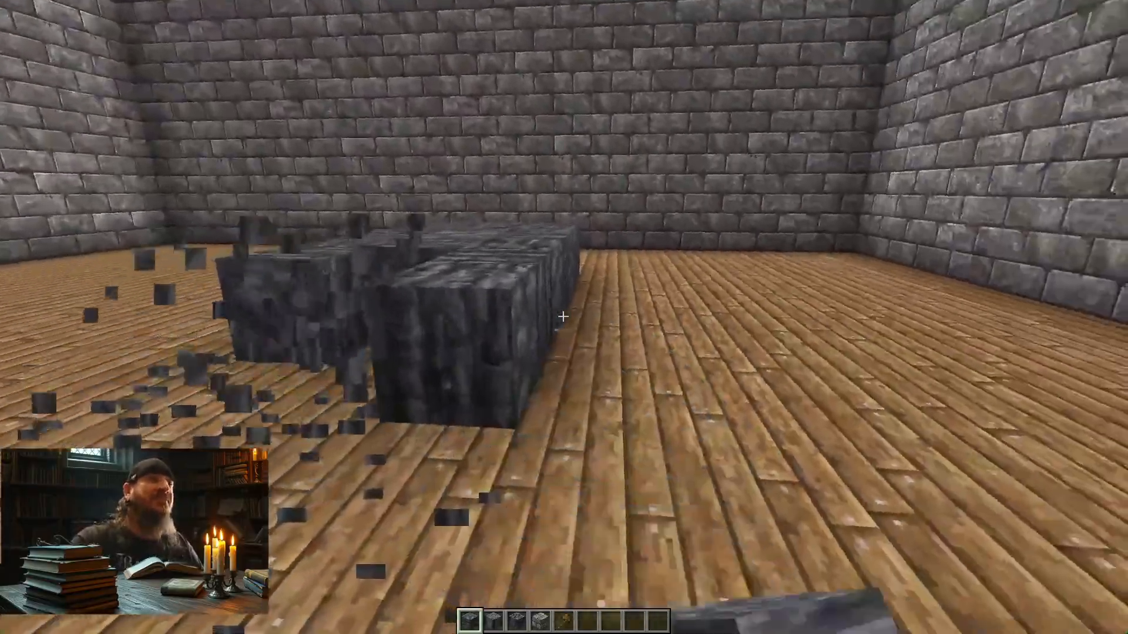
click(563, 316)
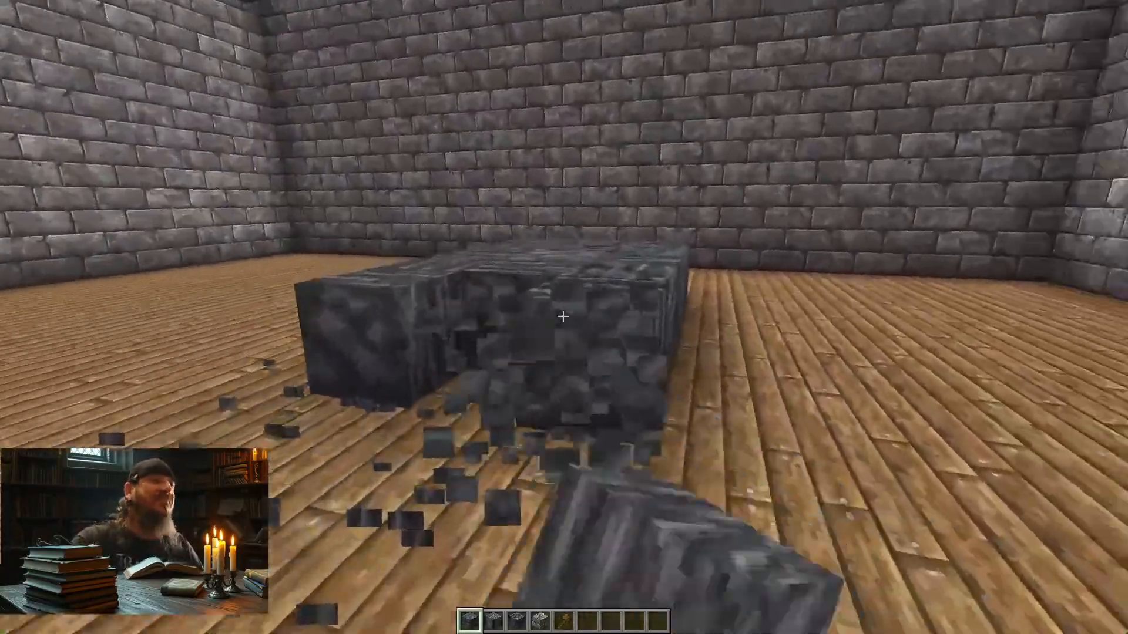
click(563, 316)
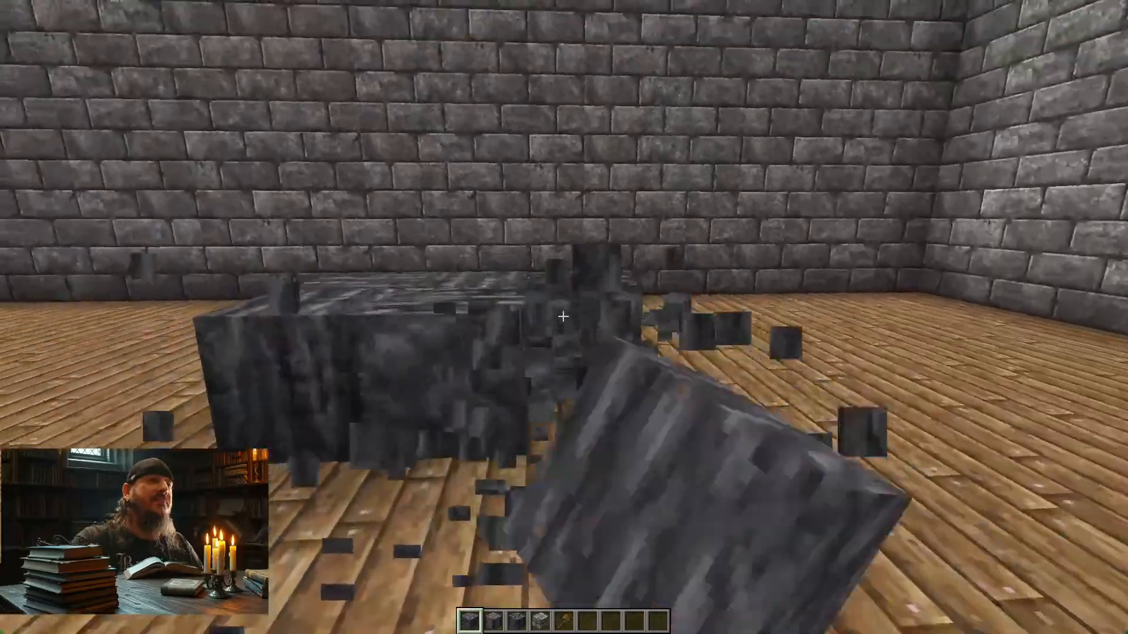
click(563, 316)
click(563, 316)
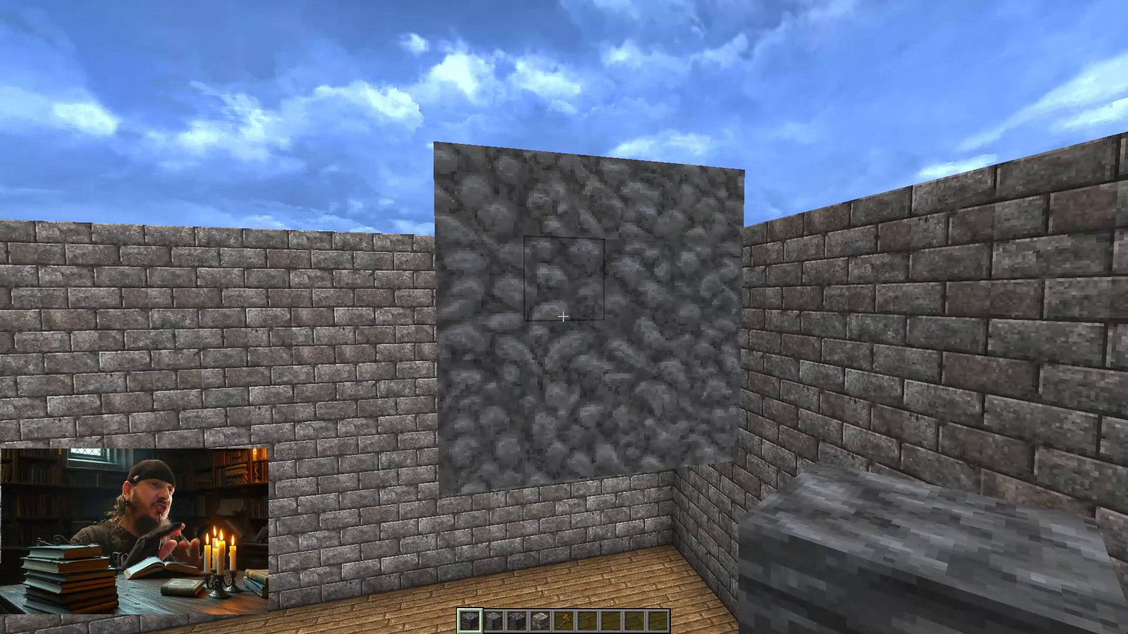
- Examine the rounded-stone end face of the suspended deepslate cube up close and from afar, comparing it with the grained side
key(w)
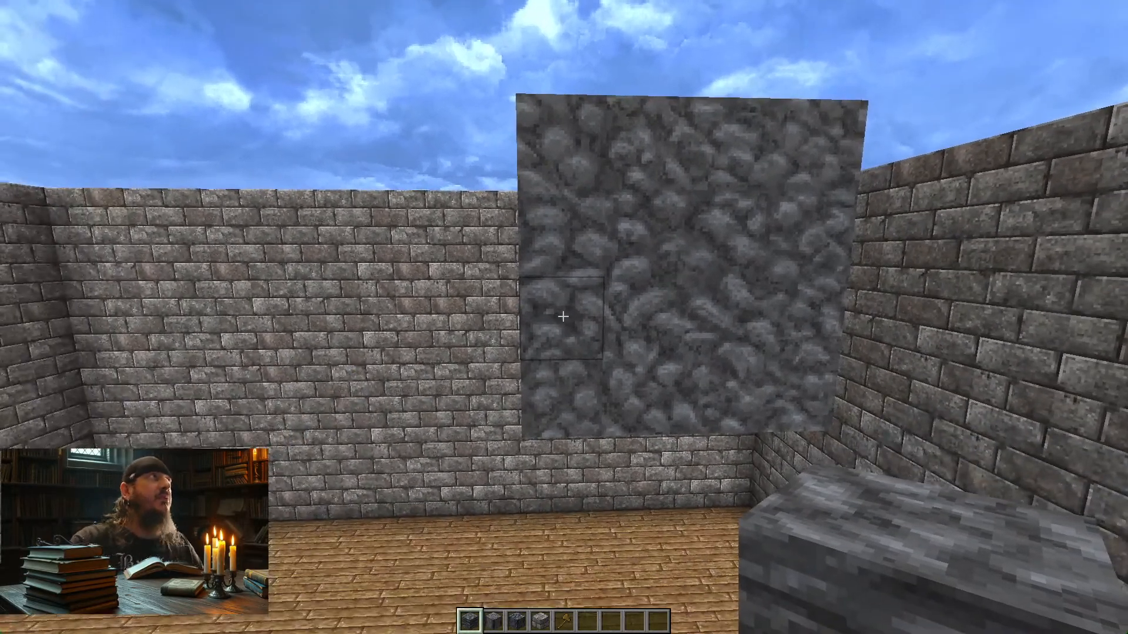
key(s)
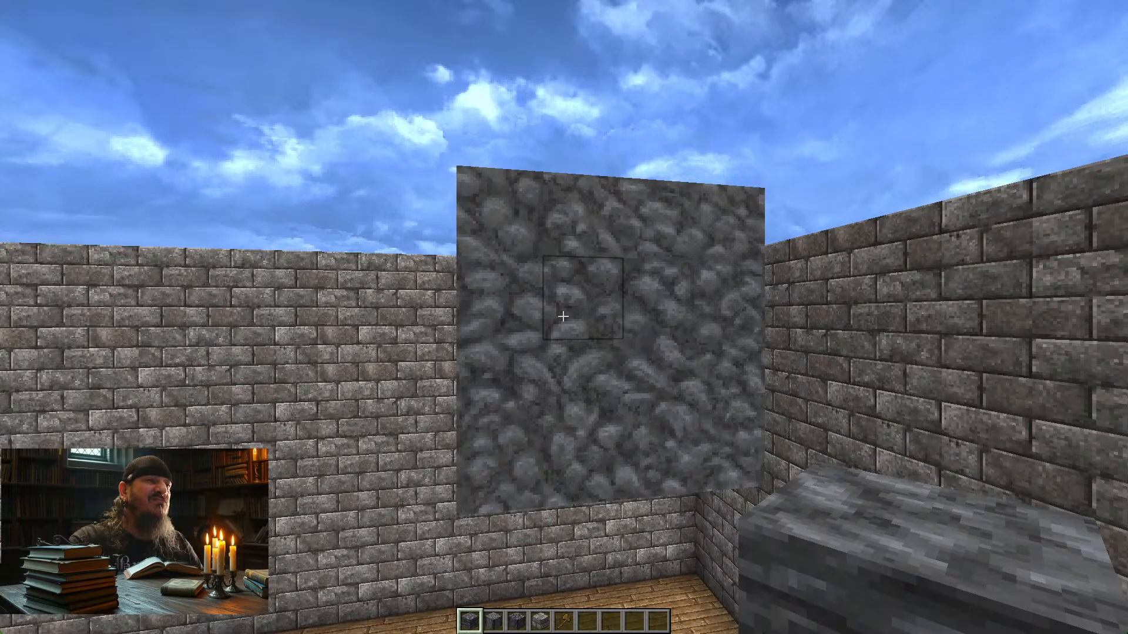
key(w)
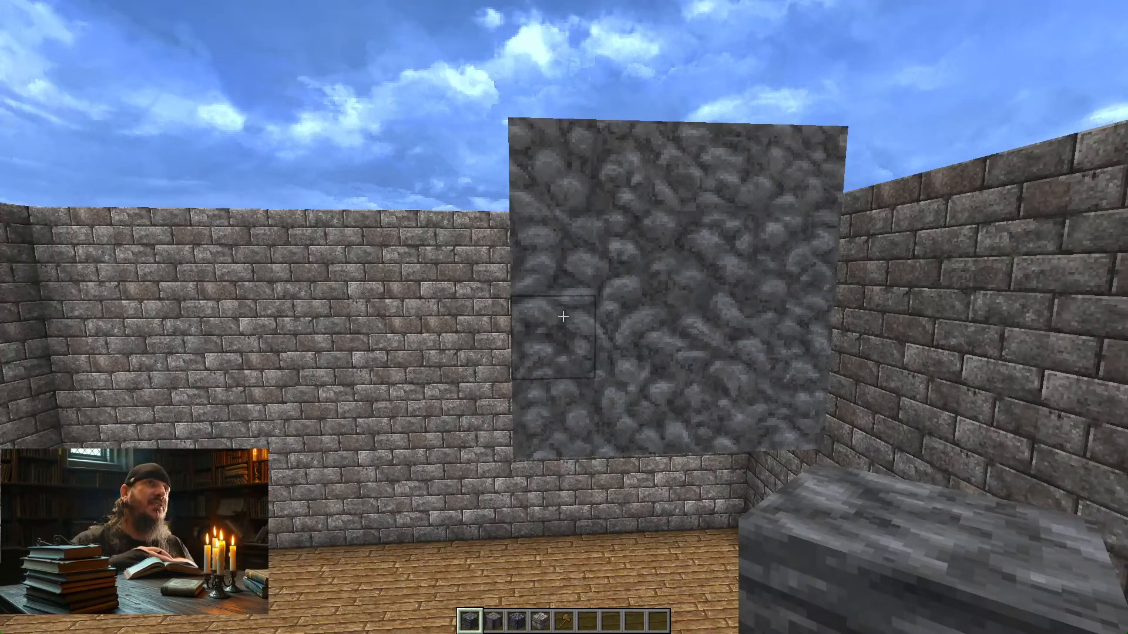
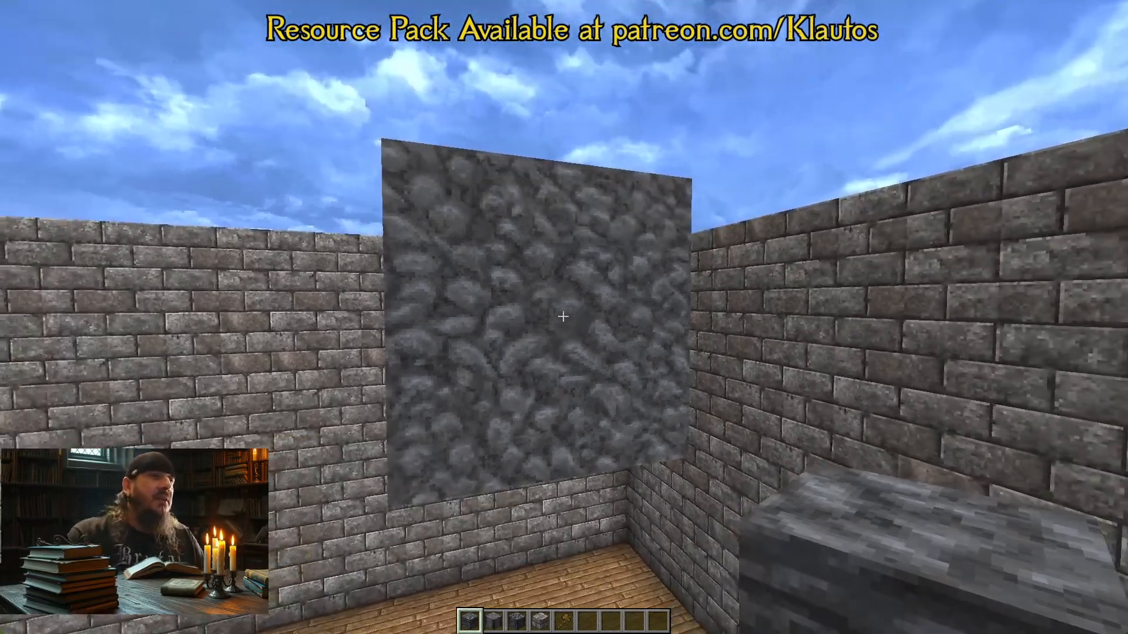
key(w)
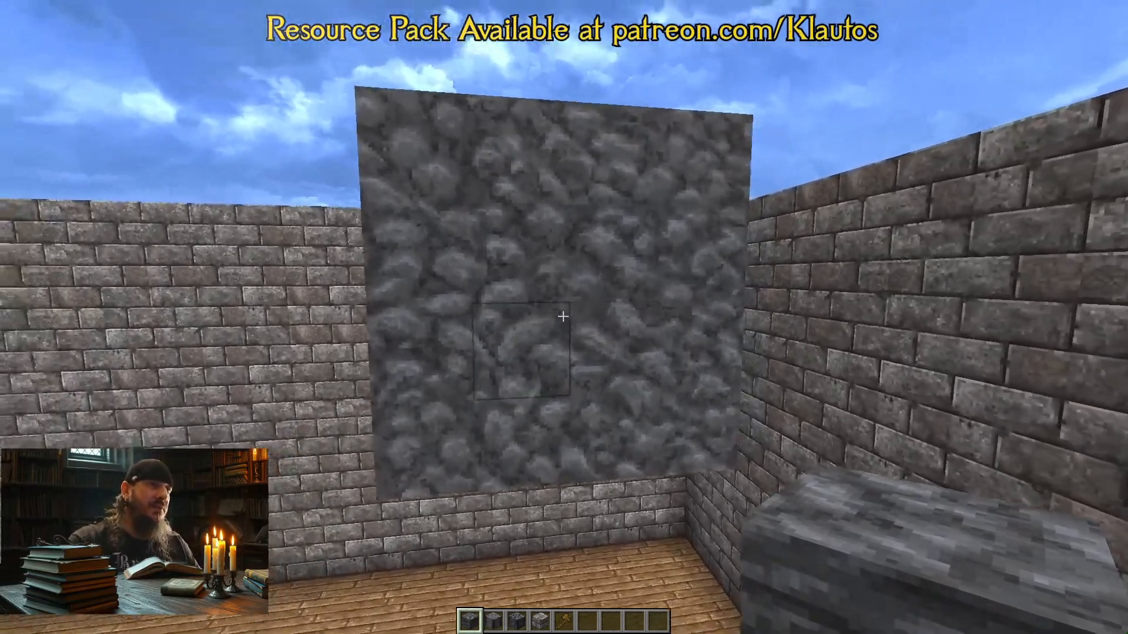
key(w)
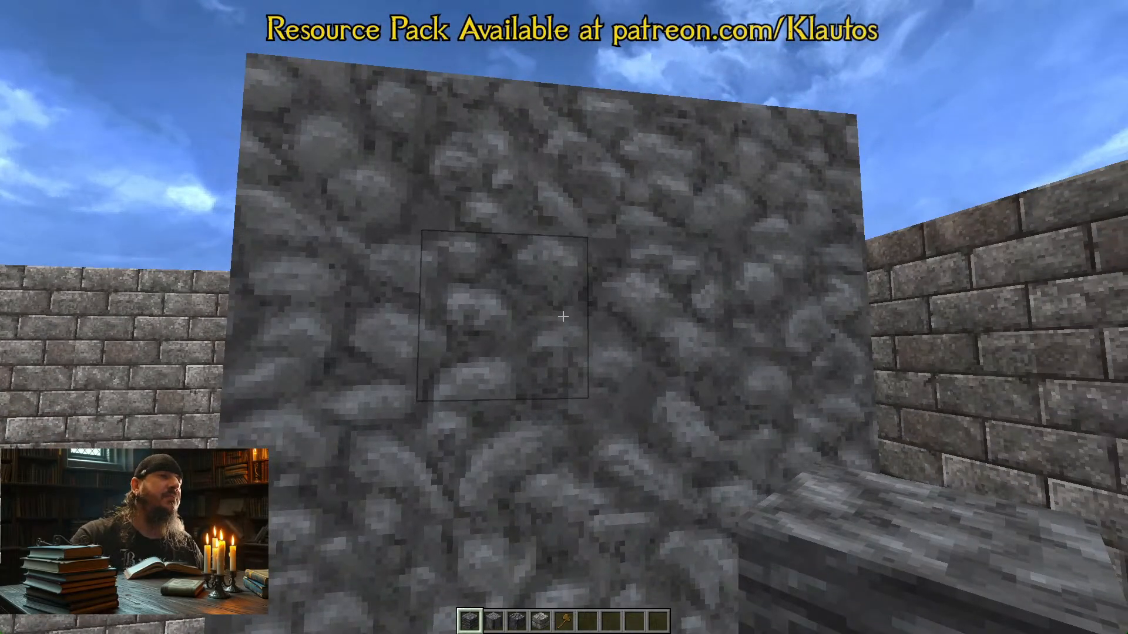
key(s)
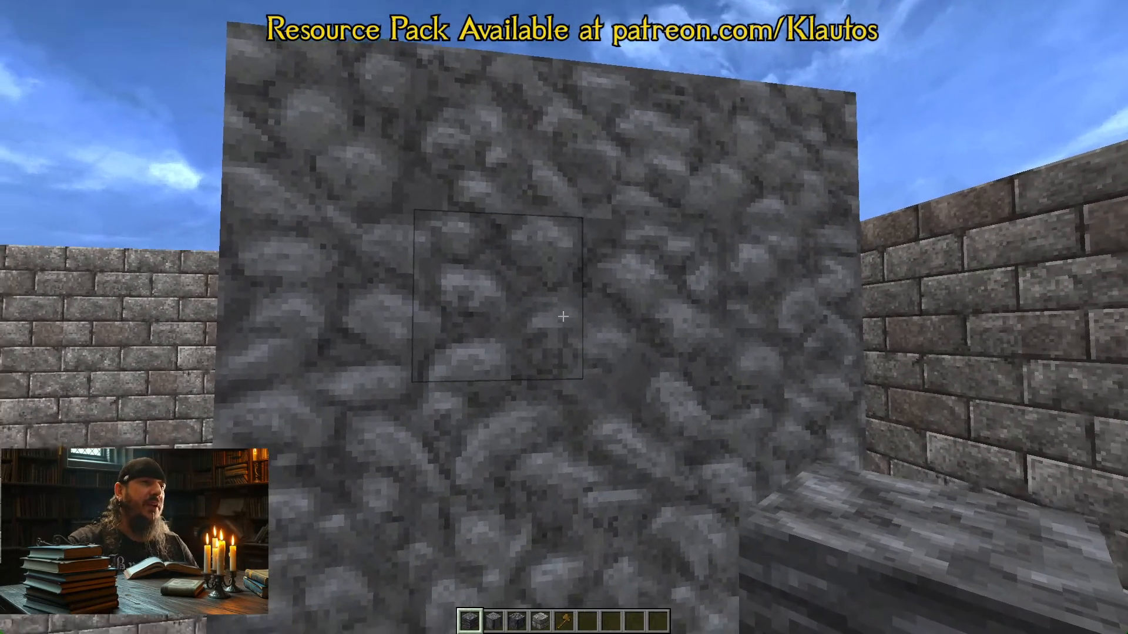
key(w)
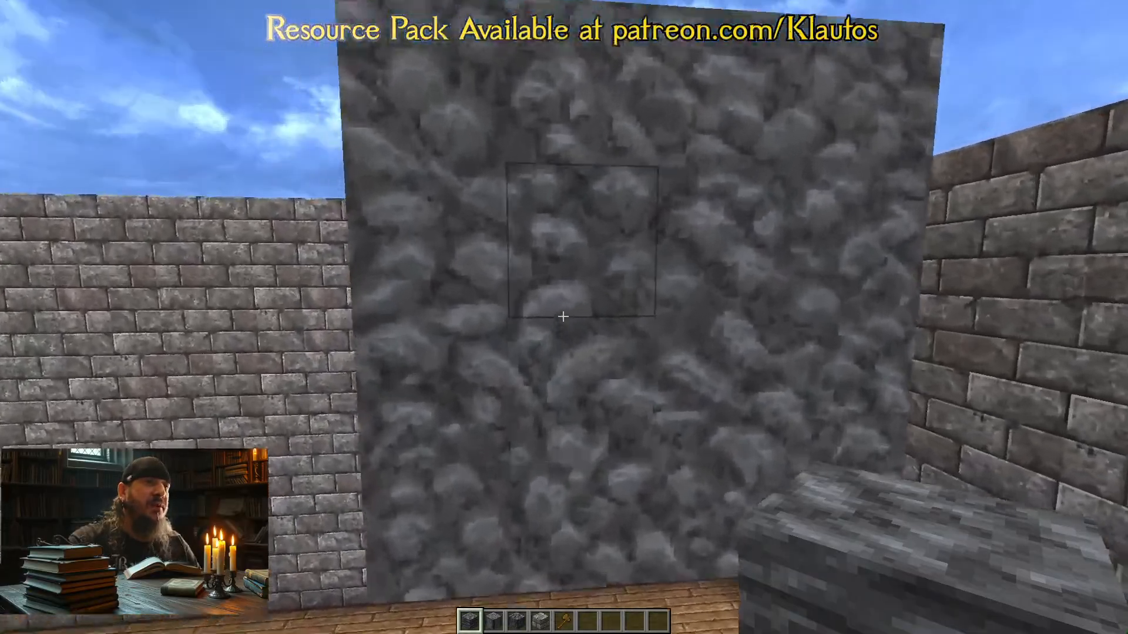
key(s)
key(s)
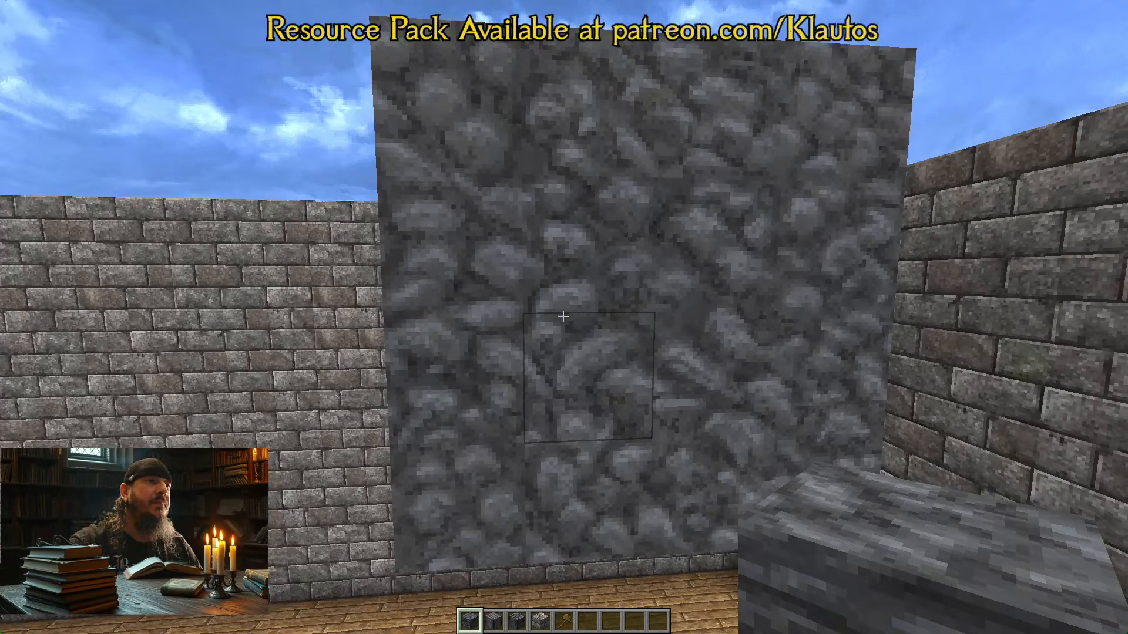
key(a)
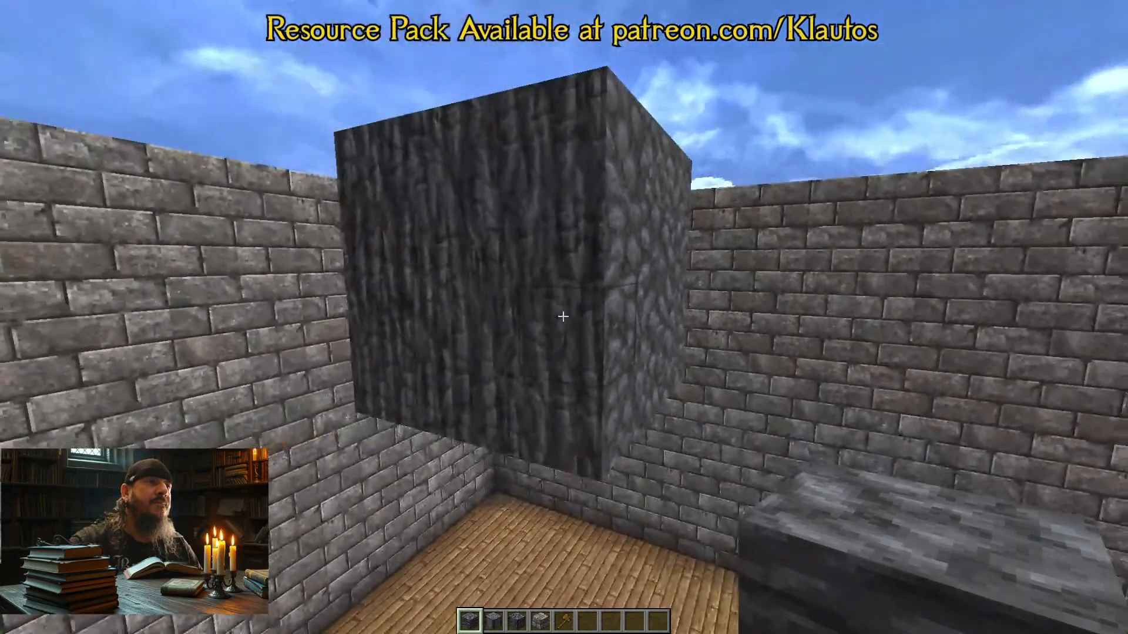
key(d)
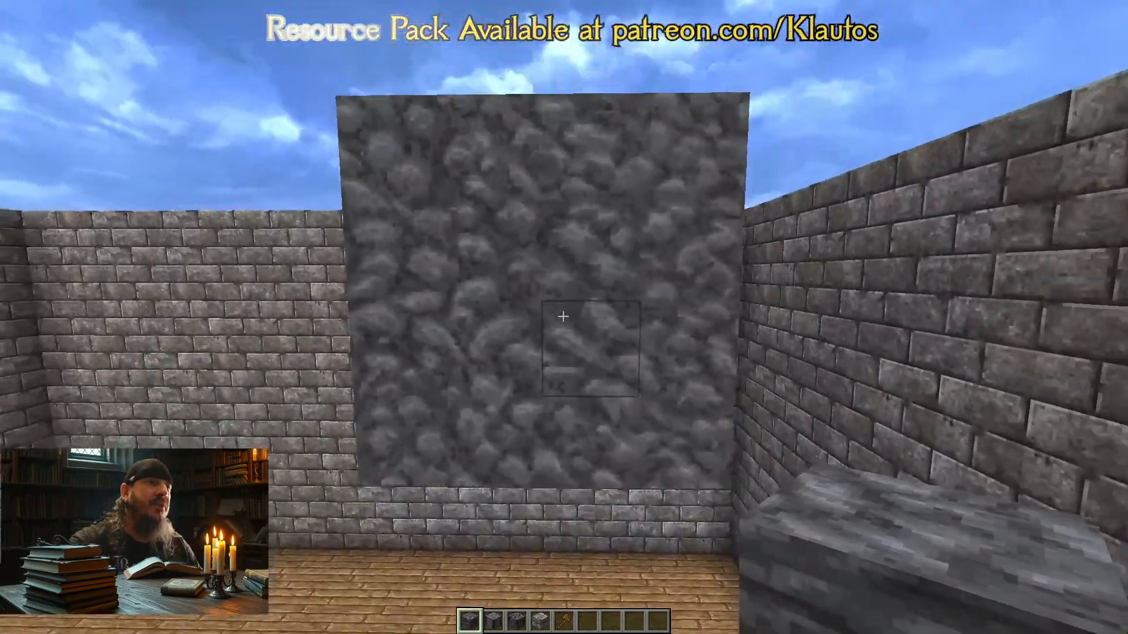
key(s)
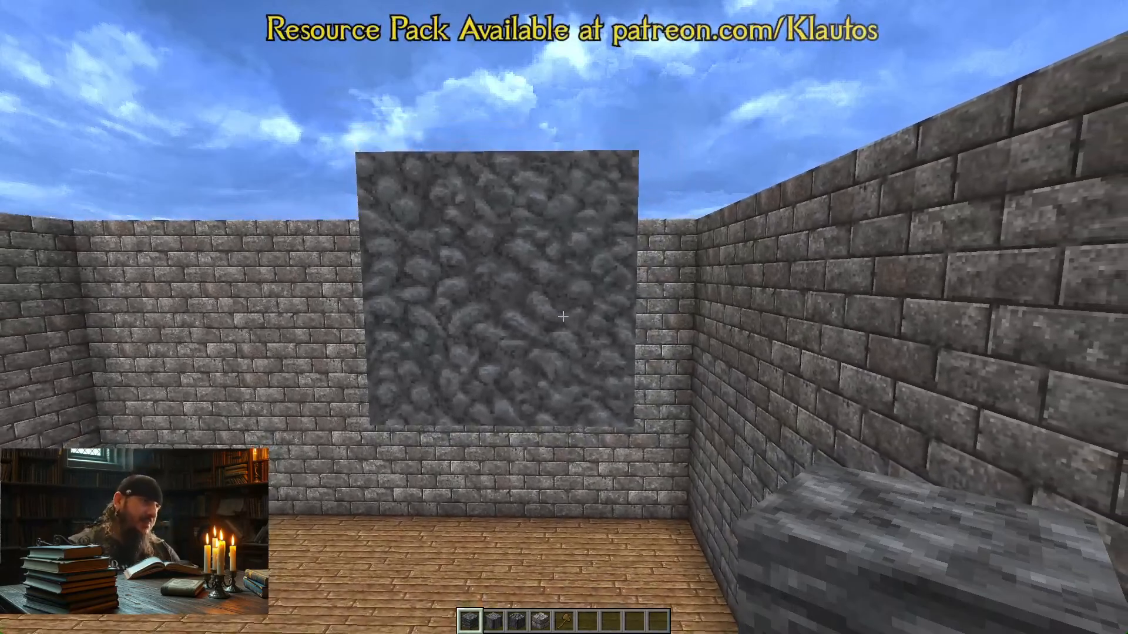
key(w)
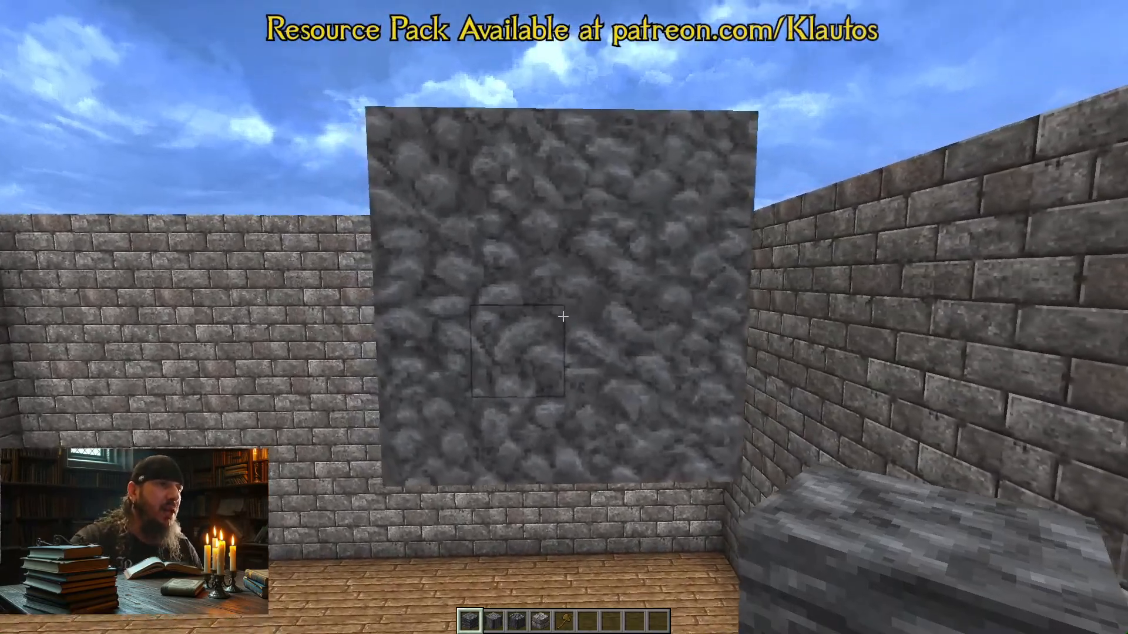
- Switch to Photoshop, enlarge the deepslate_top.psd texture and compare its colouring with Layer 10 shown and hidden
key(alt+Tab)
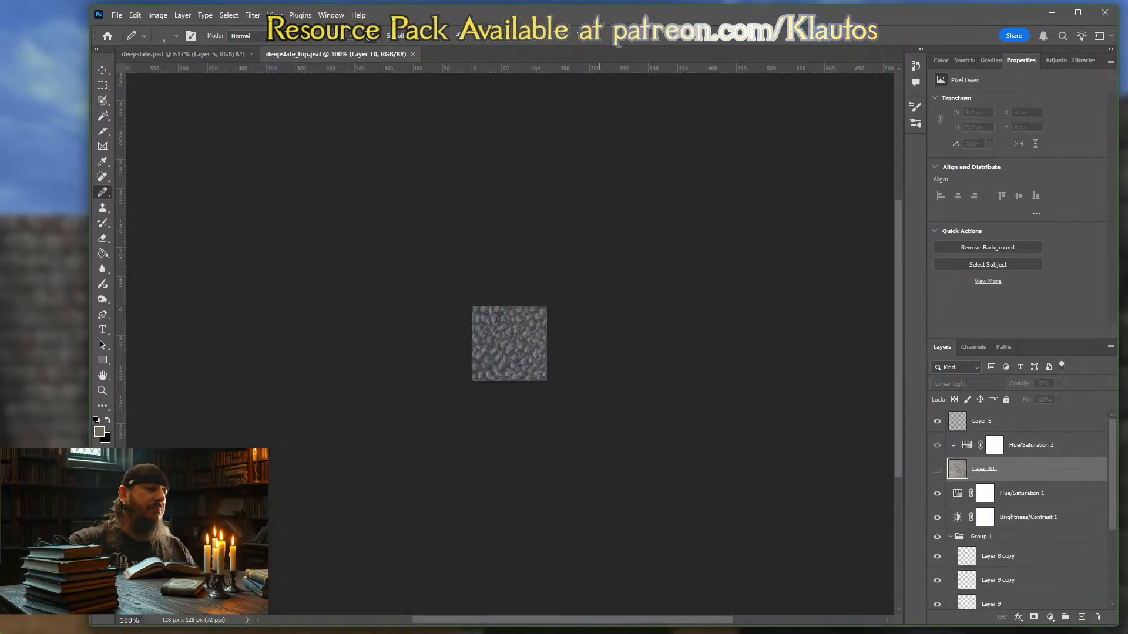
scroll(521, 349, up, 2)
scroll(520, 349, up, 5)
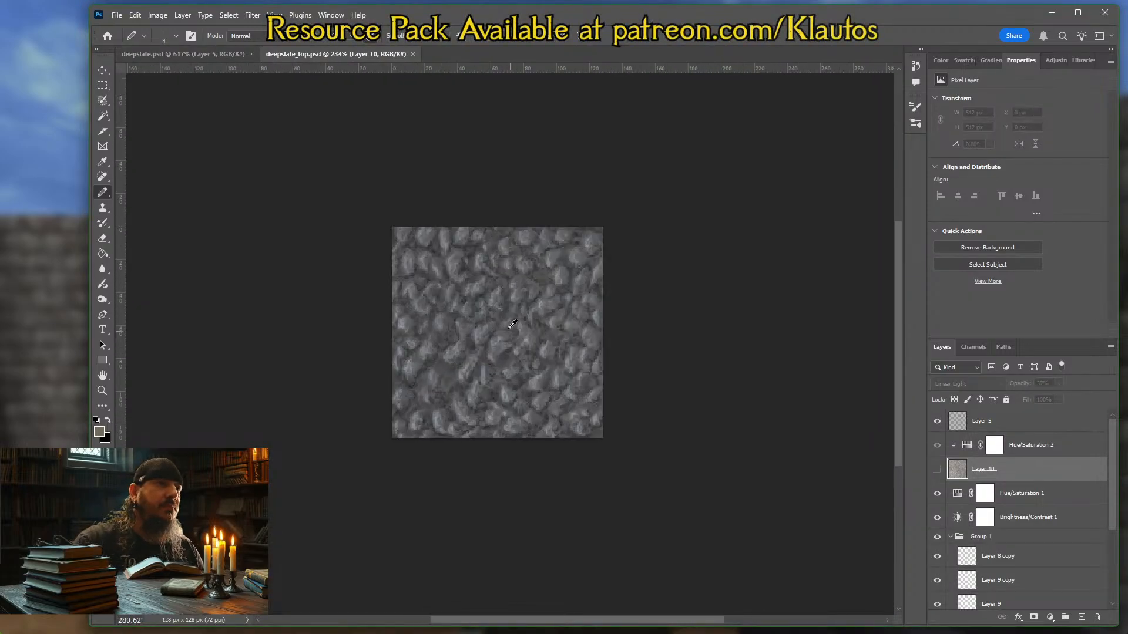
scroll(485, 299, up, 1)
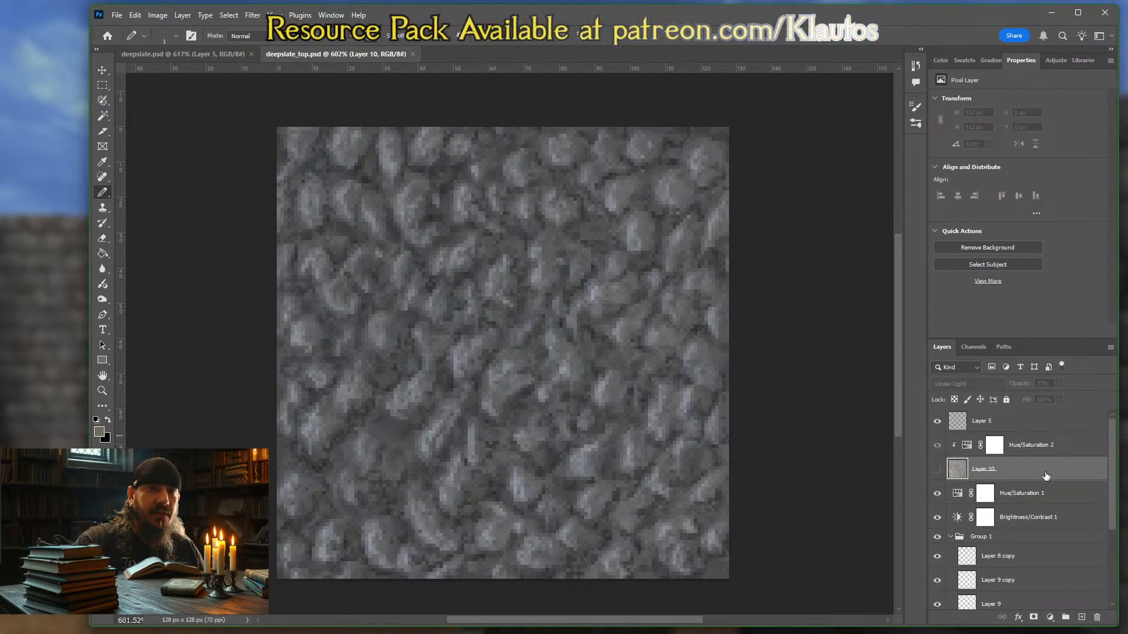
scroll(1034, 473, down, 3)
scroll(1045, 475, up, 3)
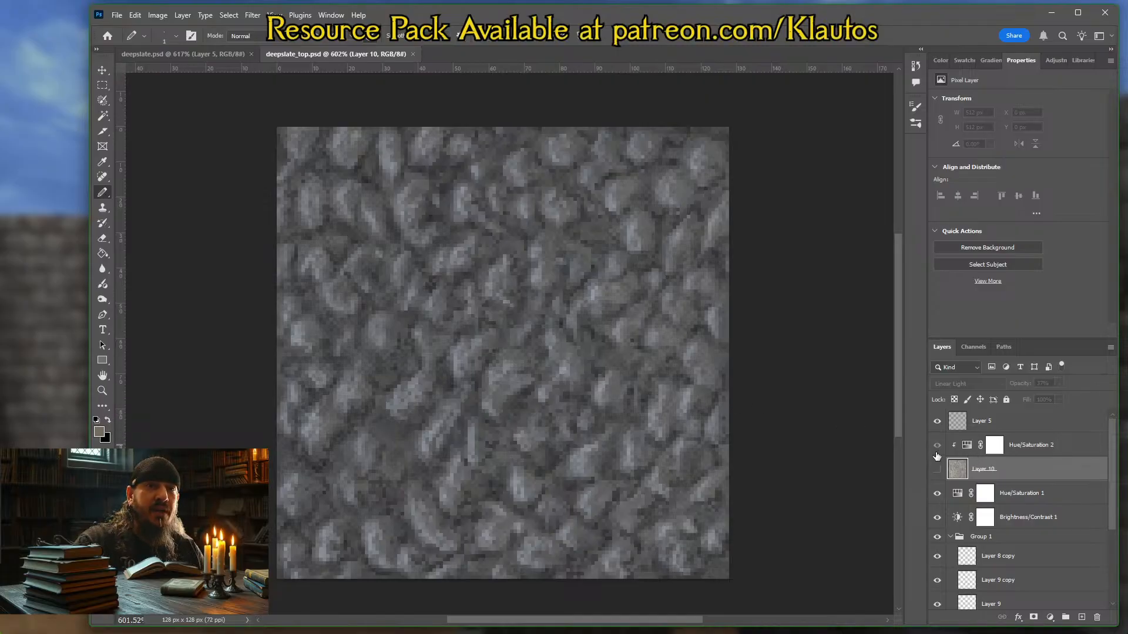
click(937, 470)
click(936, 470)
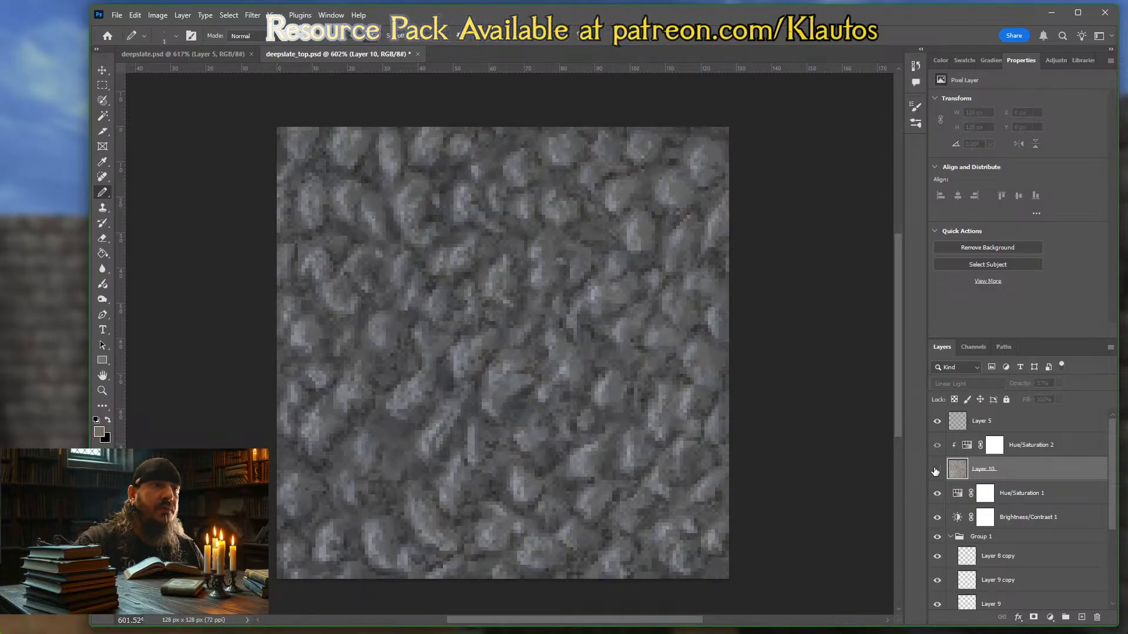
click(936, 470)
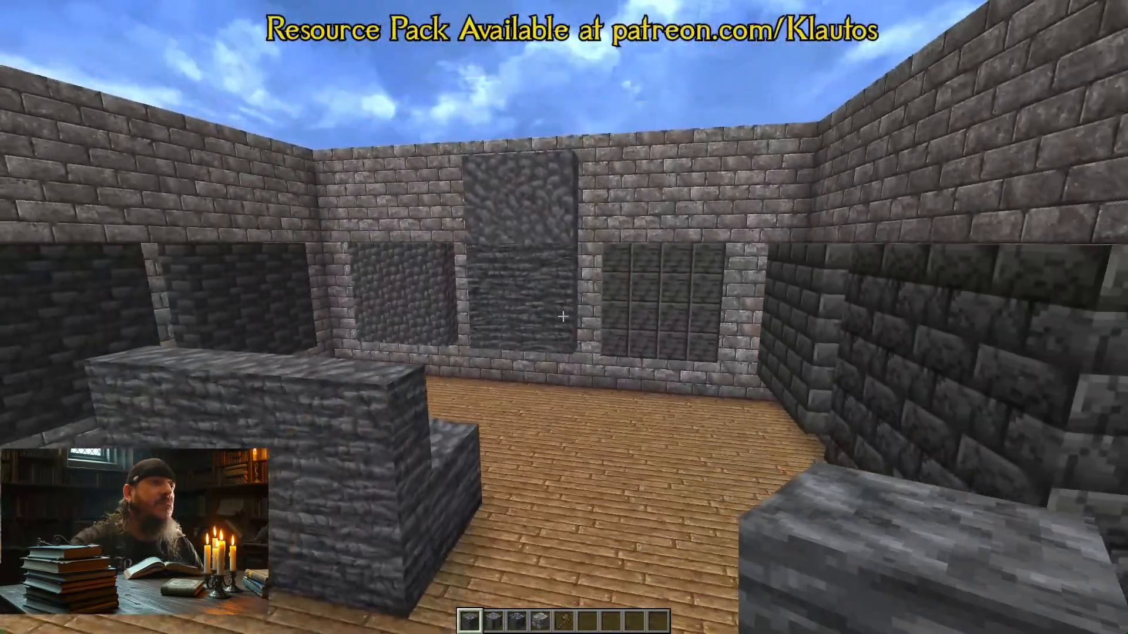
- Walk around the free-standing deepslate wall in the Minecraft test room and inspect how its layered faces and corner join
key(s)
key(w)
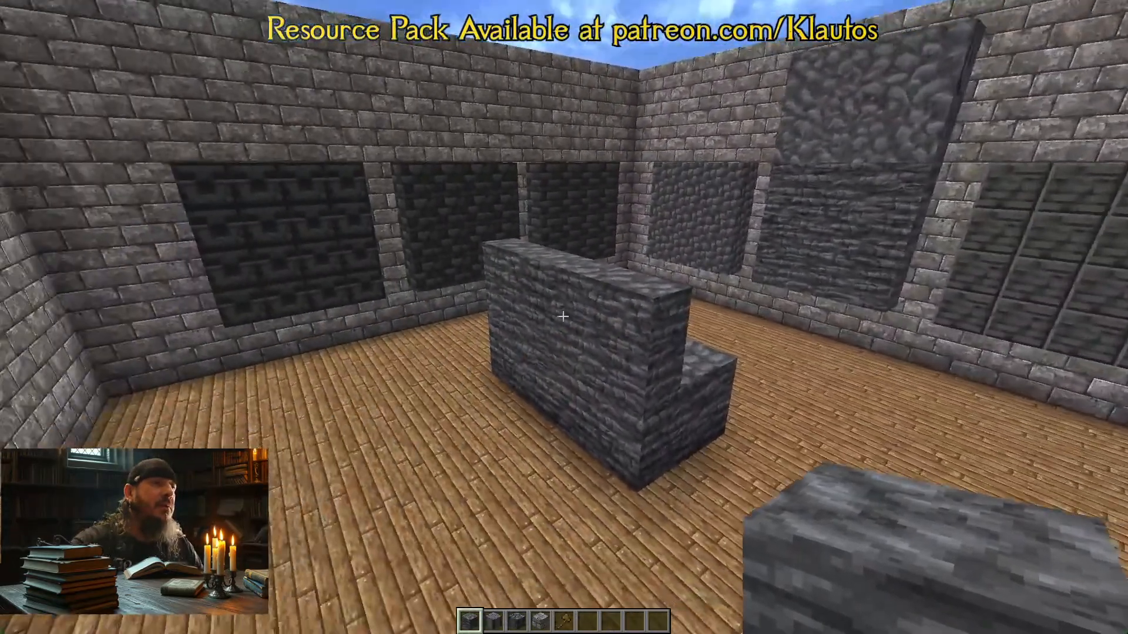
key(s)
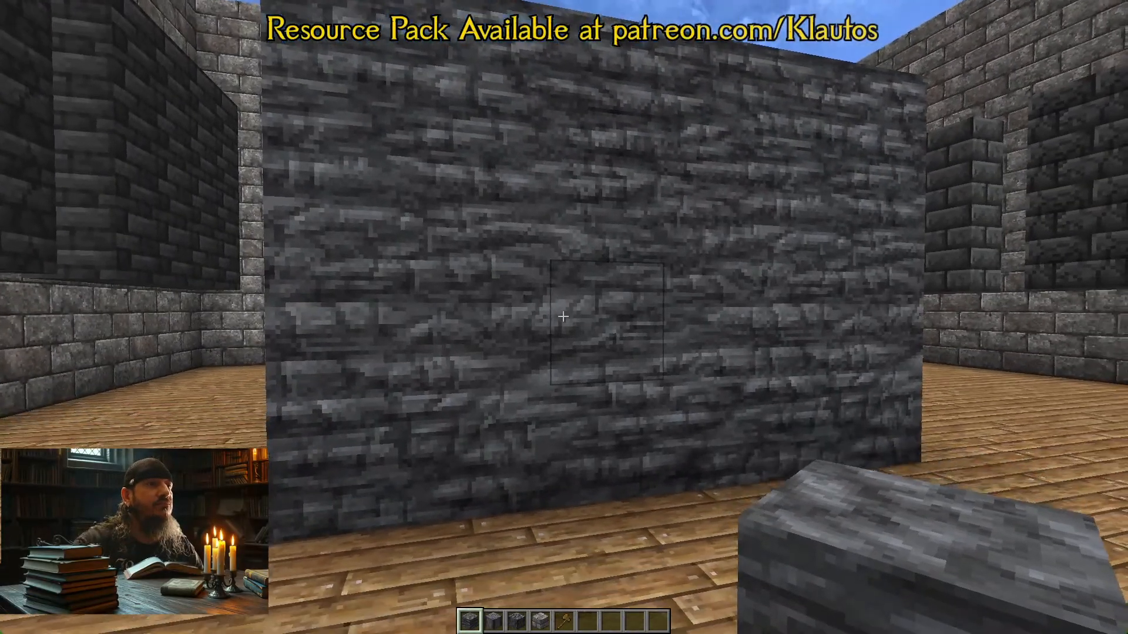
key(d)
key(a)
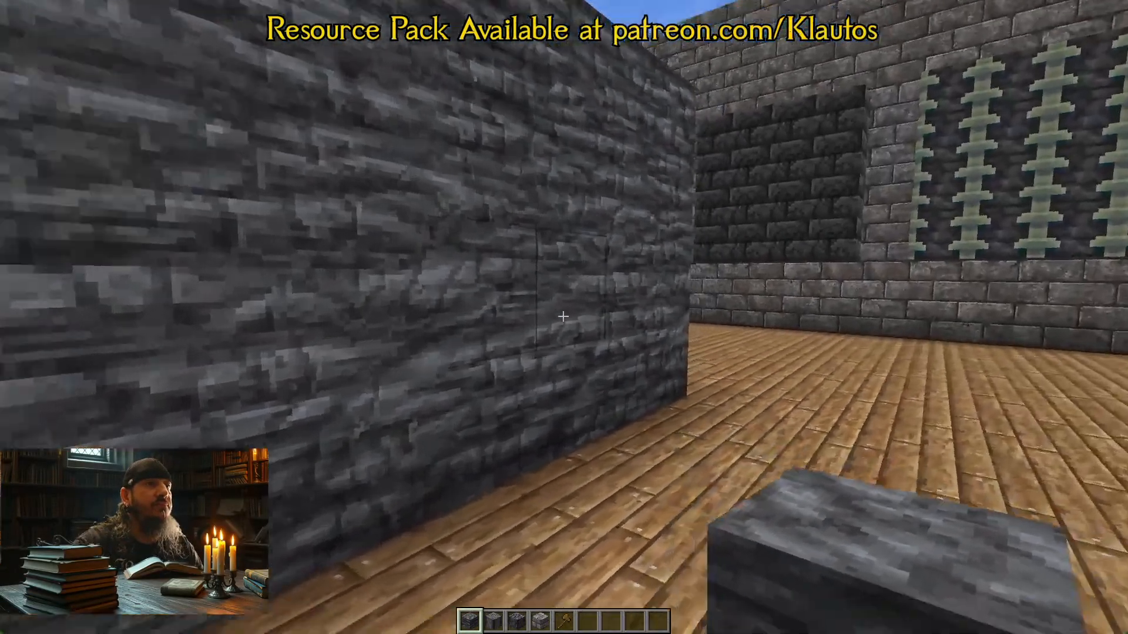
key(d)
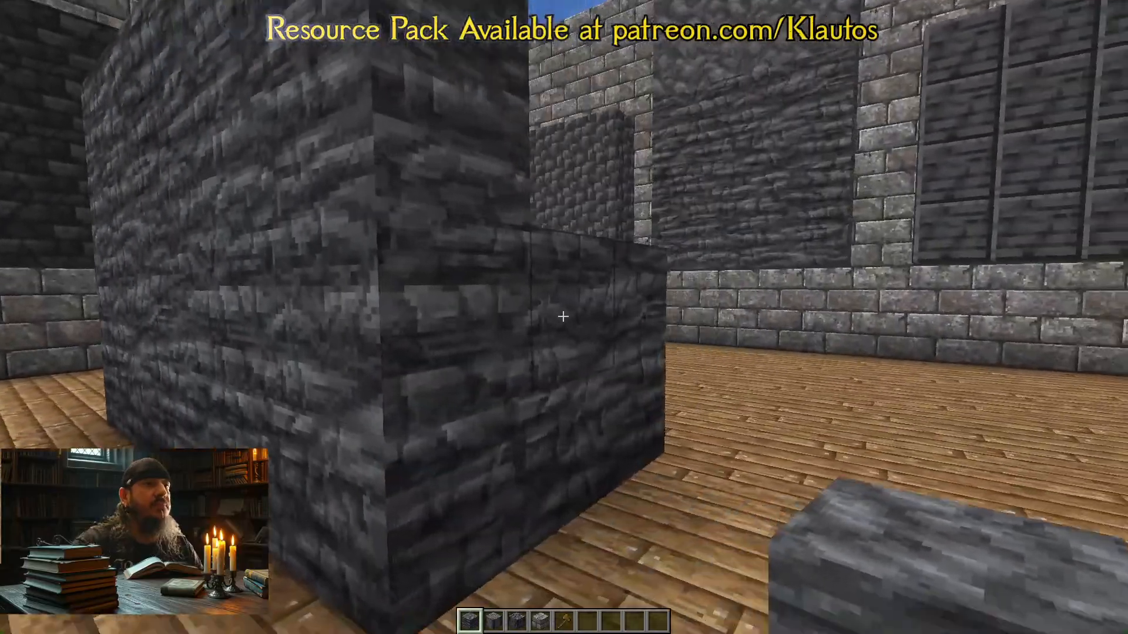
- Dismantle the free-standing deepslate wall and its adjoining lower blocks piece by piece
key(space)
click(564, 317)
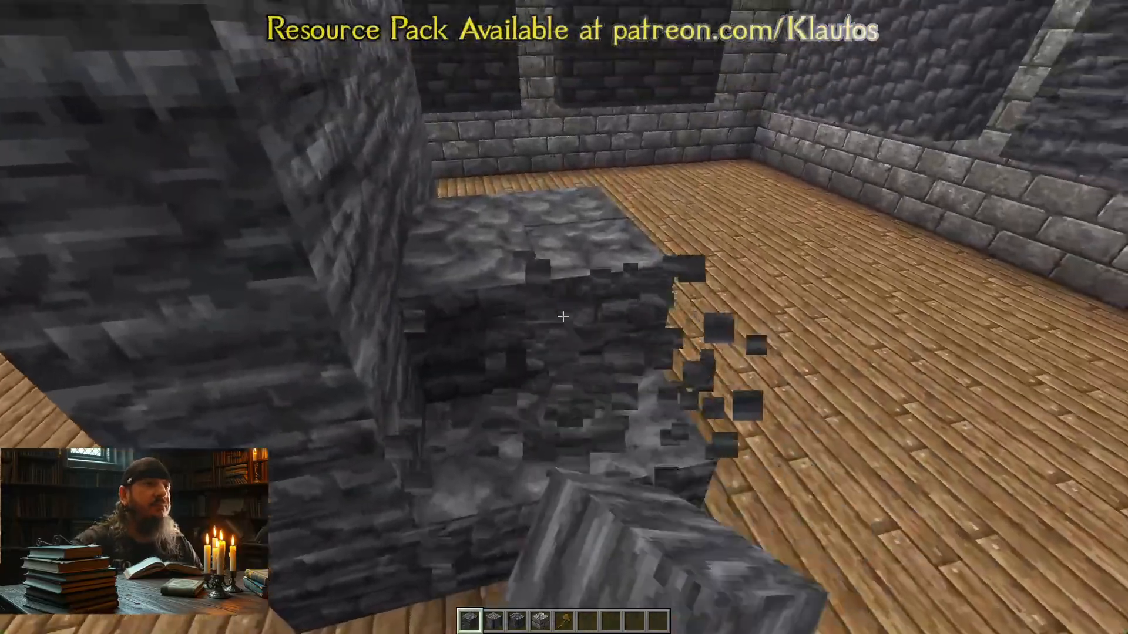
click(563, 316)
click(563, 317)
click(563, 316)
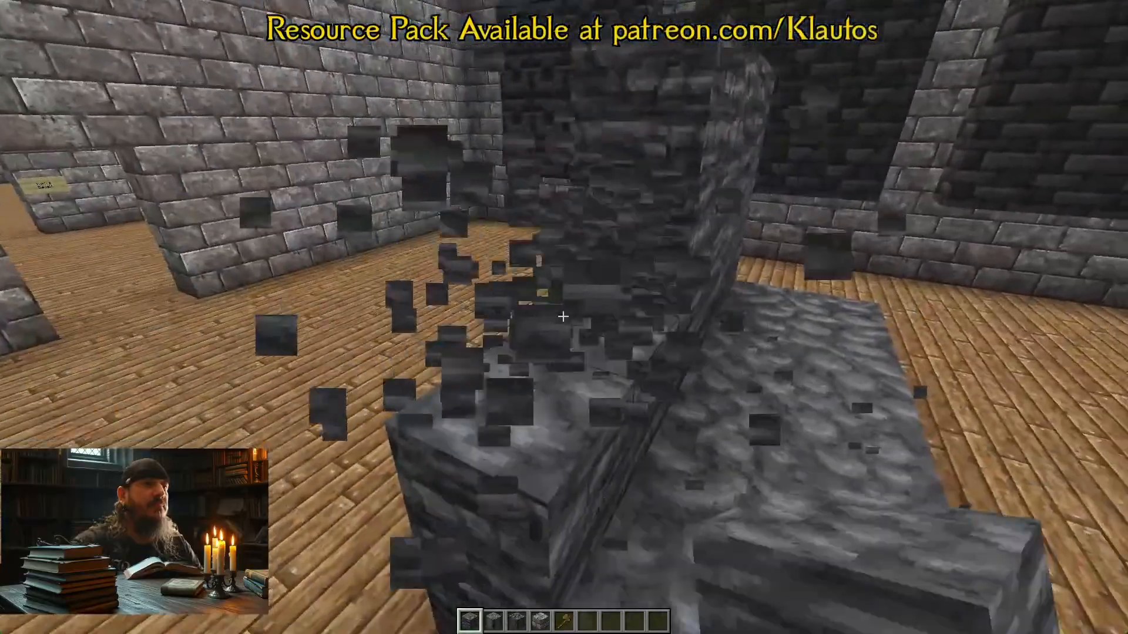
click(564, 317)
click(564, 317)
click(564, 317)
click(563, 317)
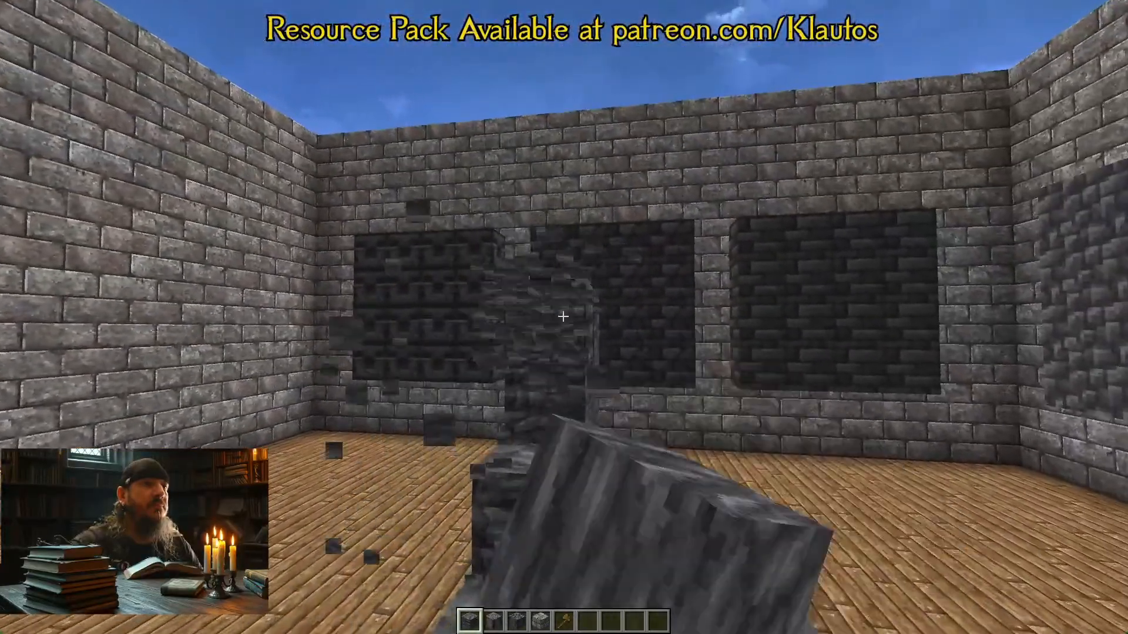
click(563, 317)
click(563, 317)
click(563, 317)
click(564, 316)
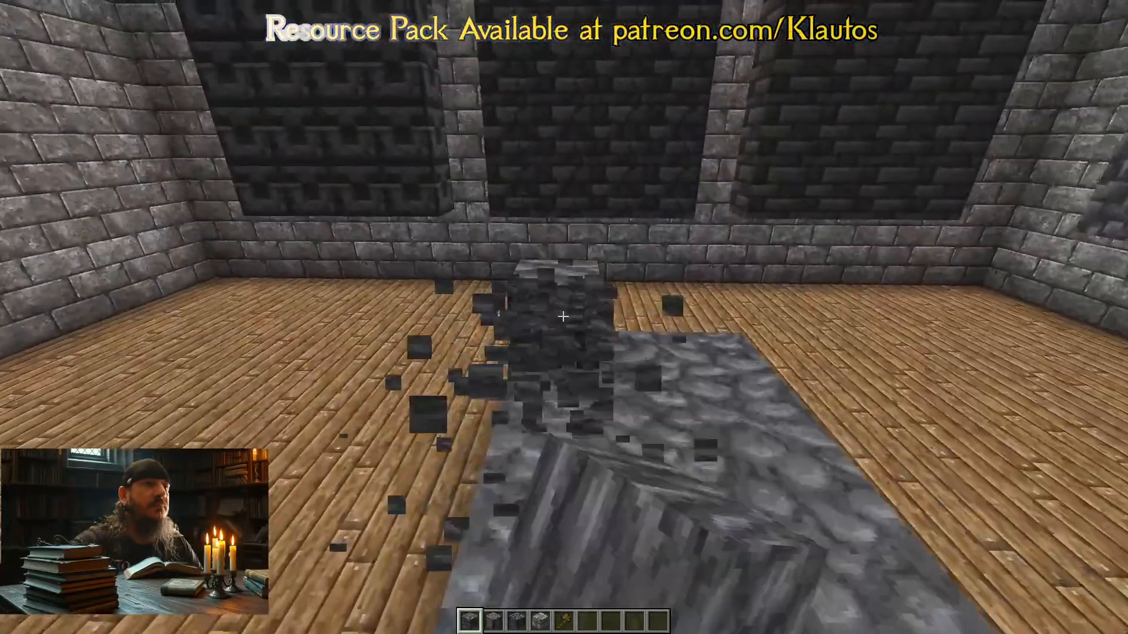
click(563, 316)
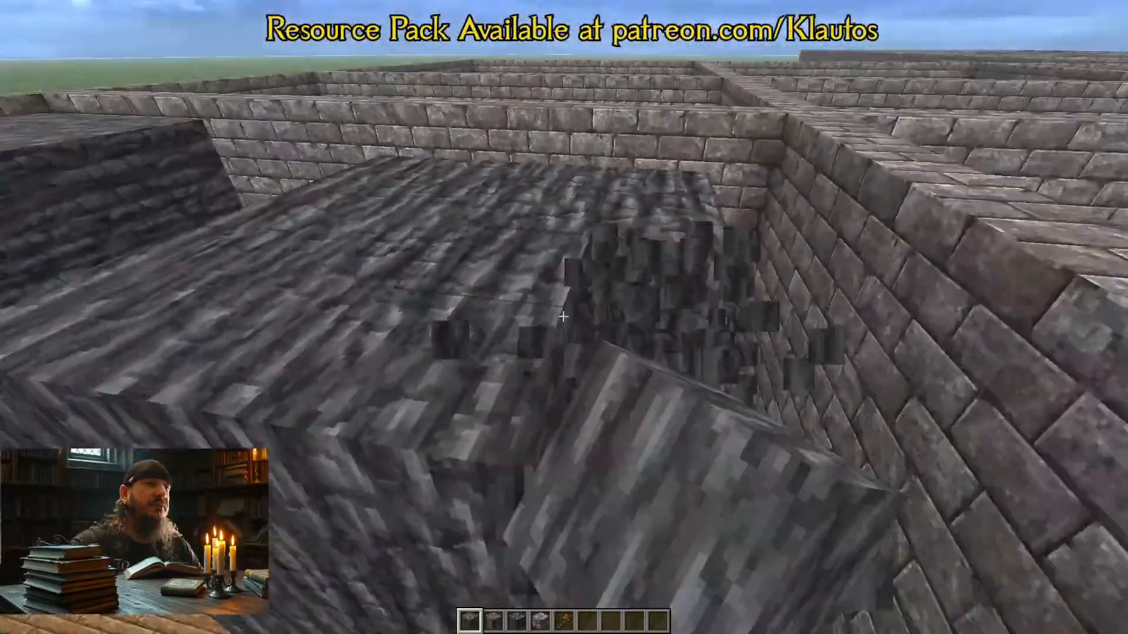
- Break the remaining corner blocks of the deepslate build, mark it with the axe and recall the last command, then hold the deepslate block
click(563, 316)
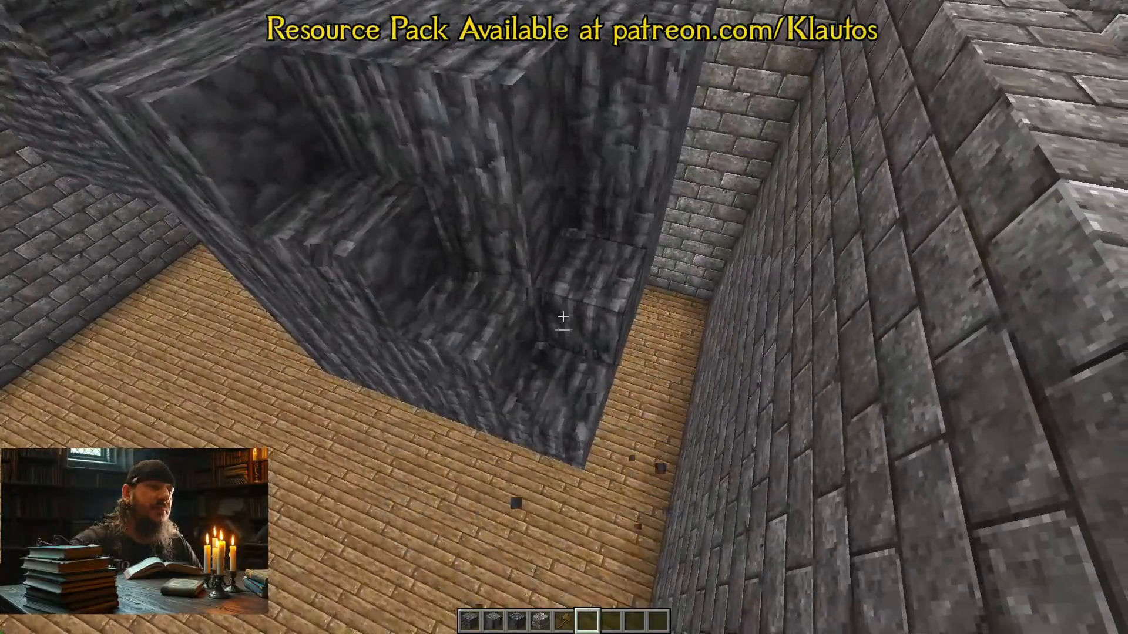
key(5)
click(563, 317)
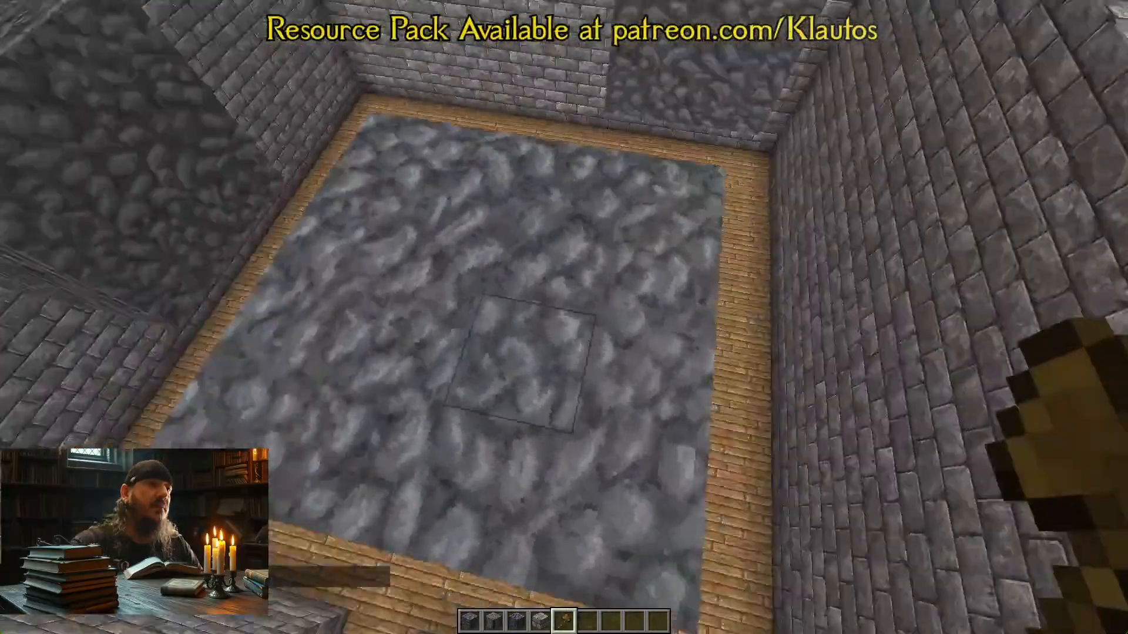
key(slash)
key(Up)
key(Escape)
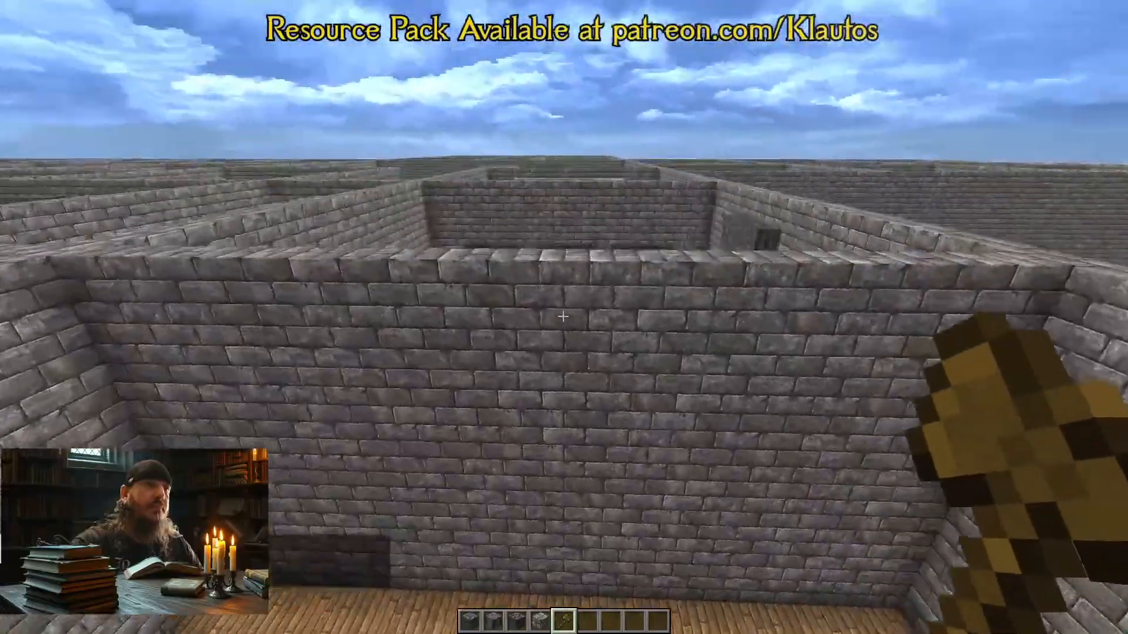
key(1)
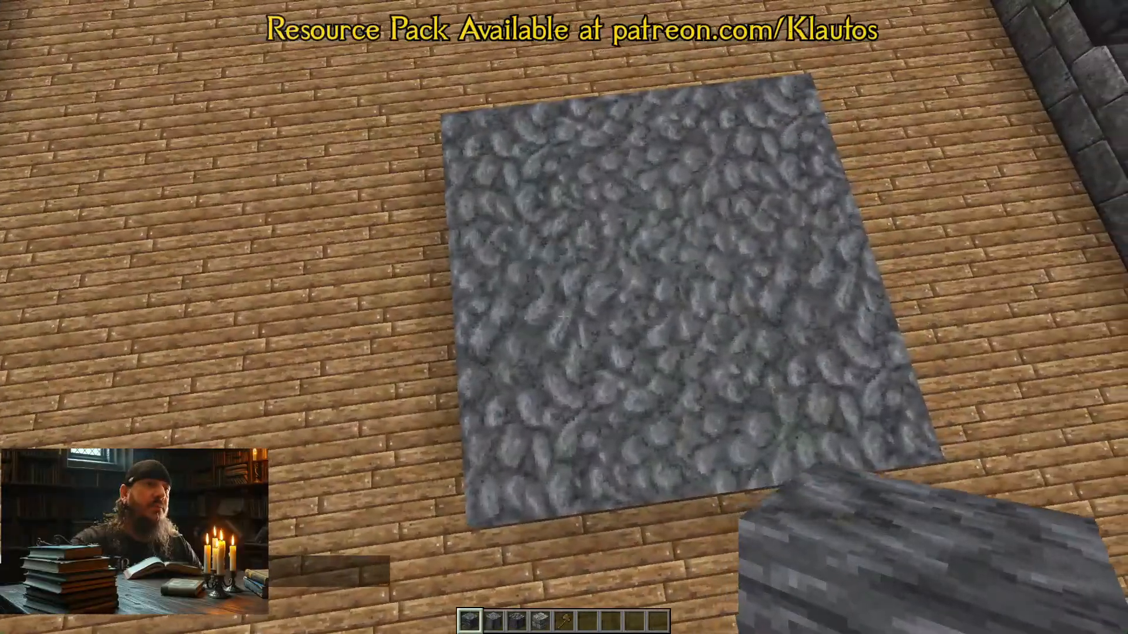
- Switch to Photoshop, hide Layer 10 and compare the texture with Hue/Saturation 1 and Brightness/Contrast 1 shown and hidden
key(alt+Tab)
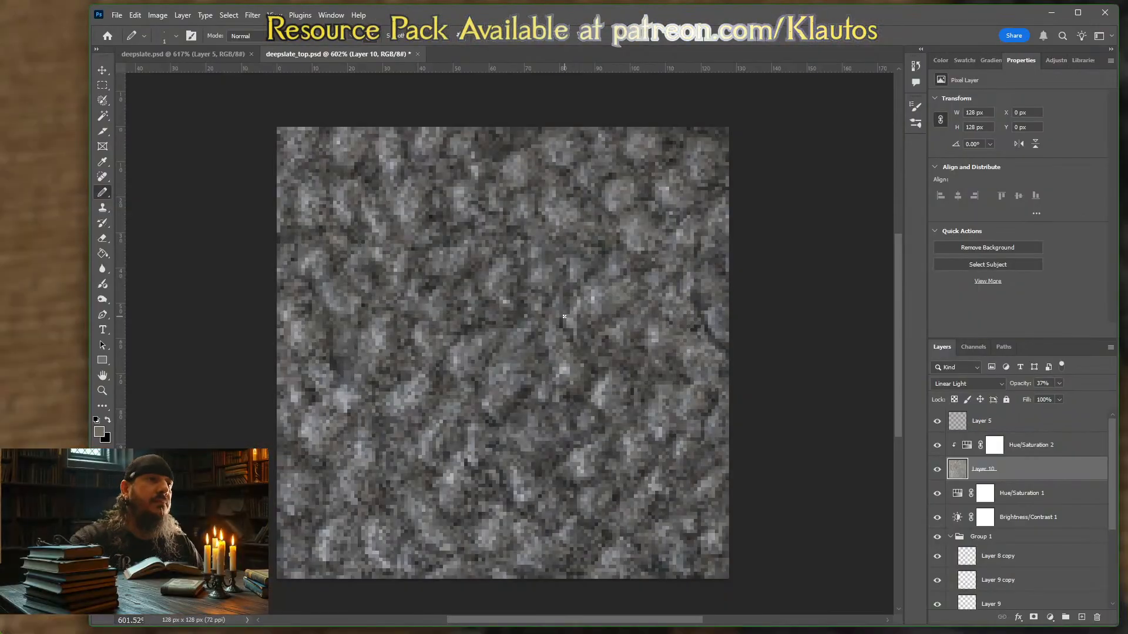
click(938, 472)
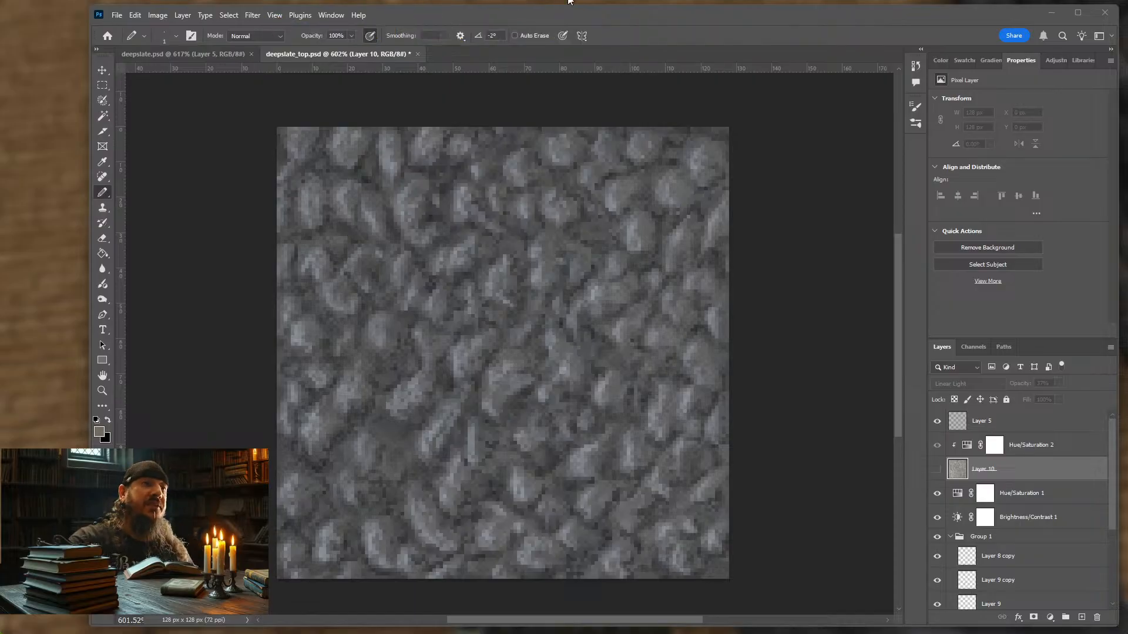
click(938, 494)
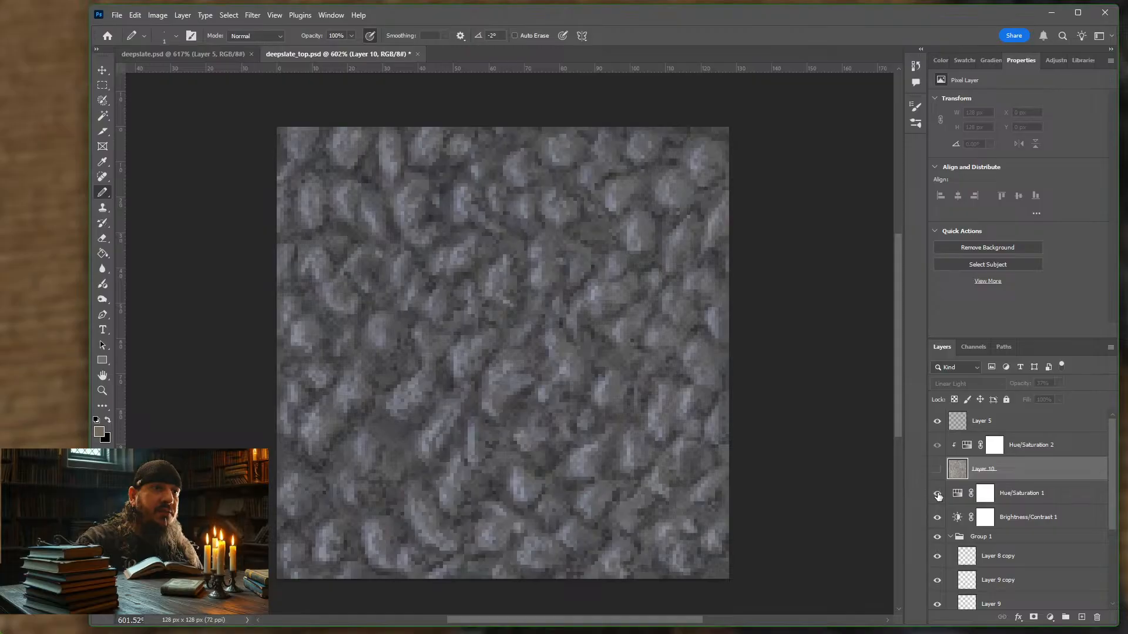
click(936, 518)
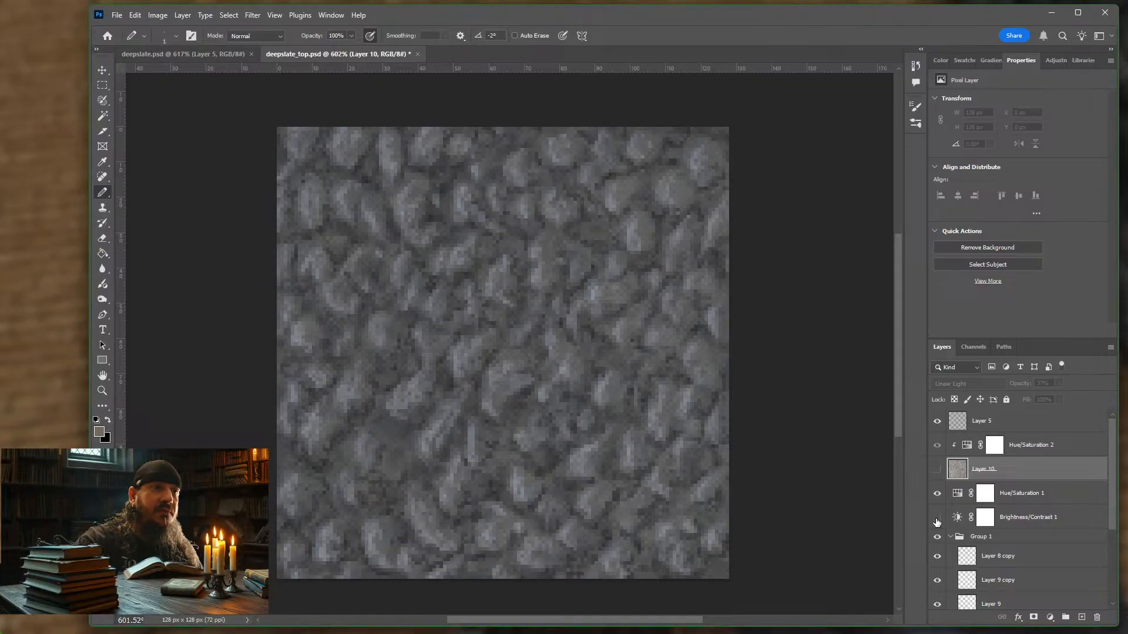
click(936, 518)
- Compare the texture with Group 1 and its Layer 8 copy hidden and shown, and collapse the group
scroll(938, 521, down, 2)
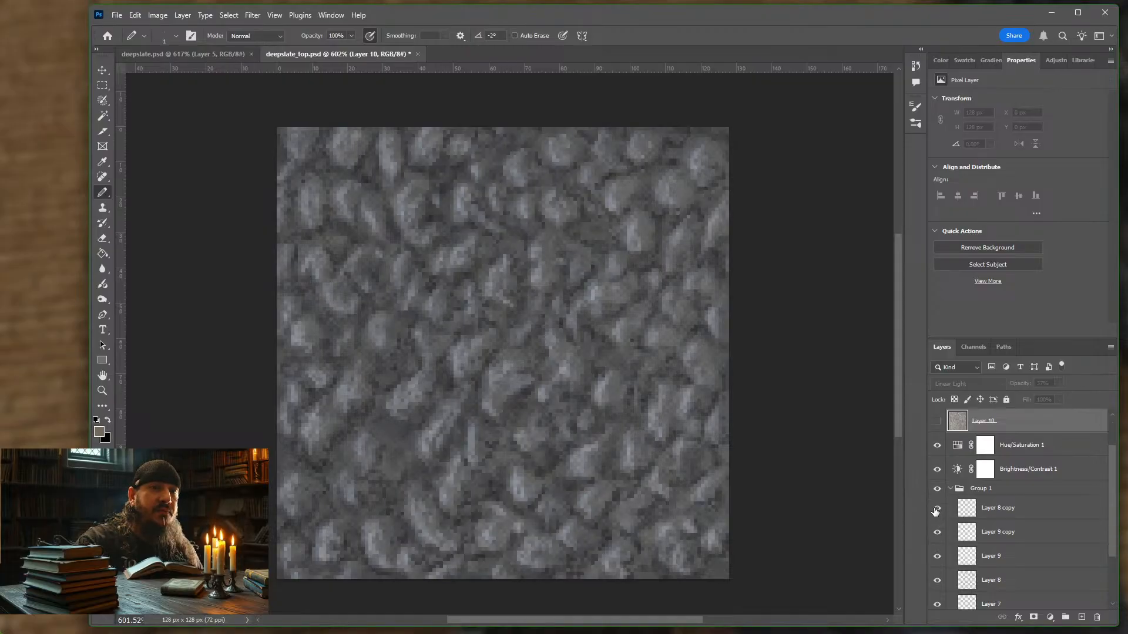
click(938, 490)
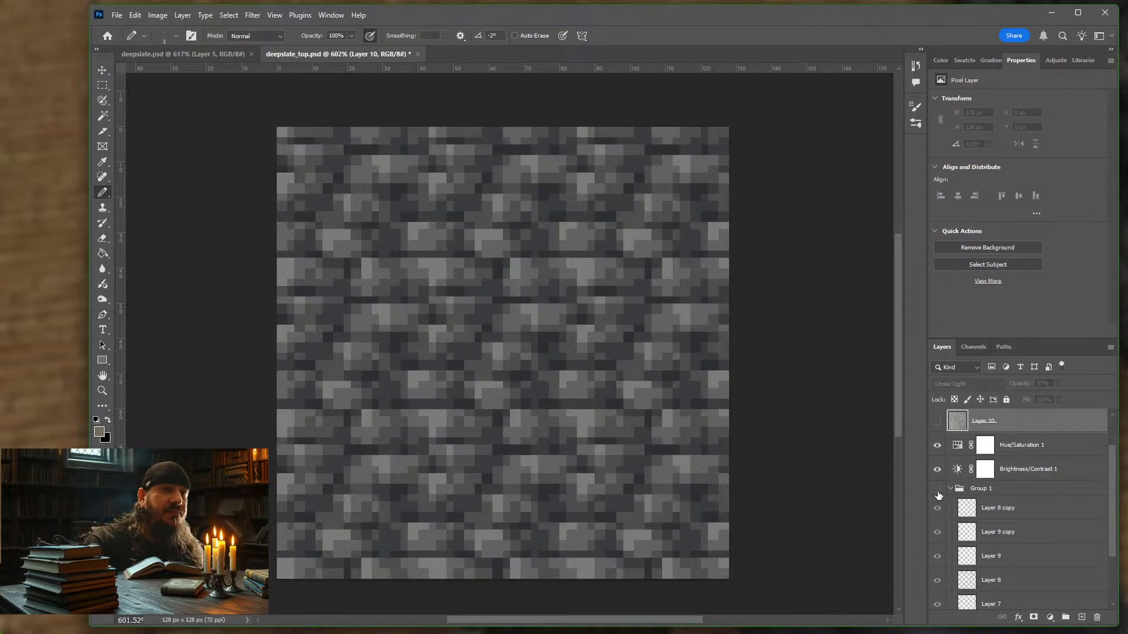
click(937, 491)
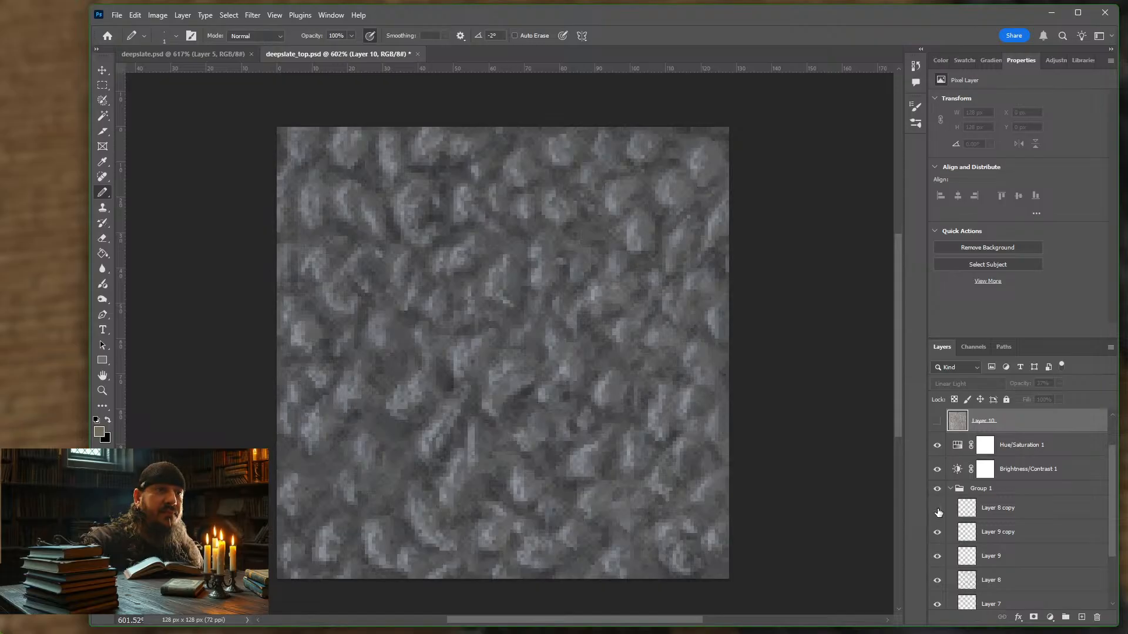
click(938, 509)
scroll(938, 511, down, 2)
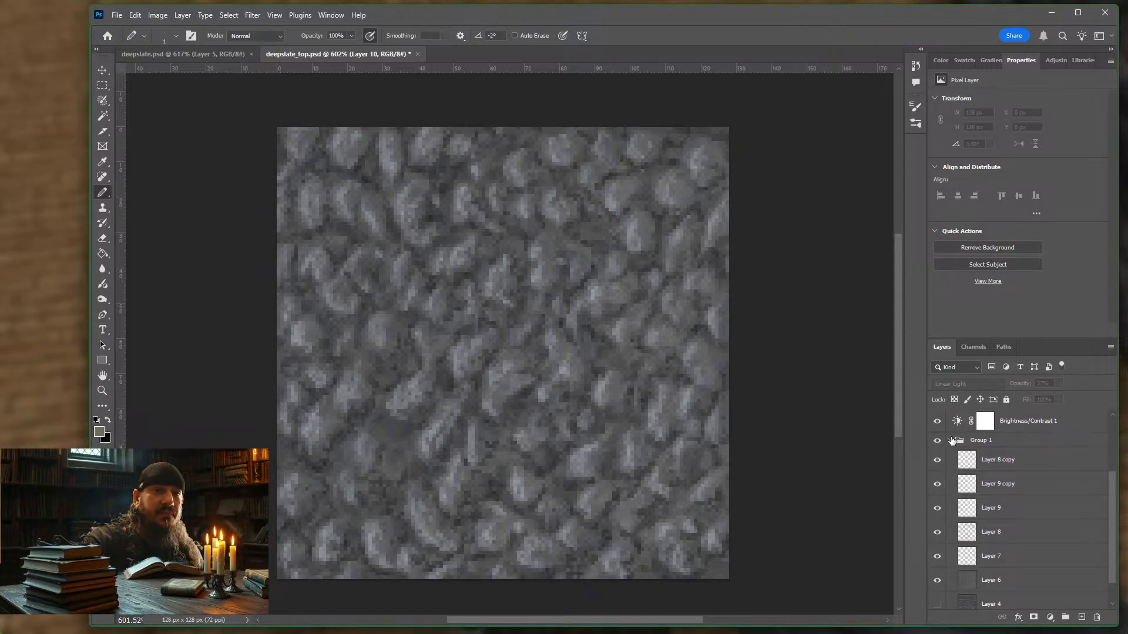
click(952, 441)
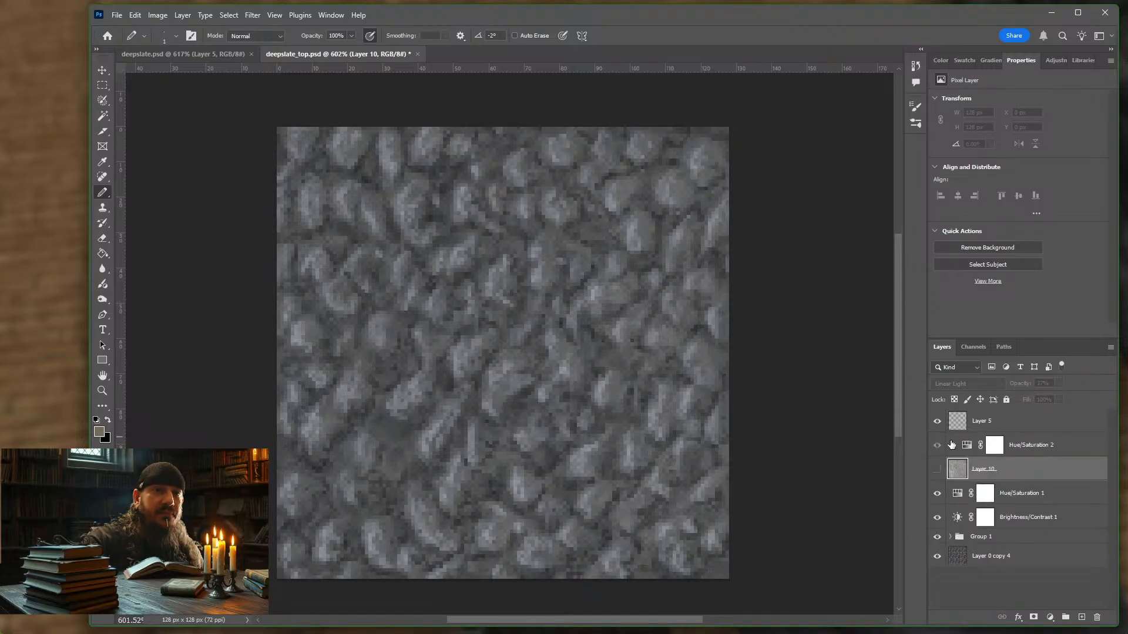
- Examine the original Layer 0 copy 4 with Group 1 hidden, toggling the base layer, and show the group again
click(938, 536)
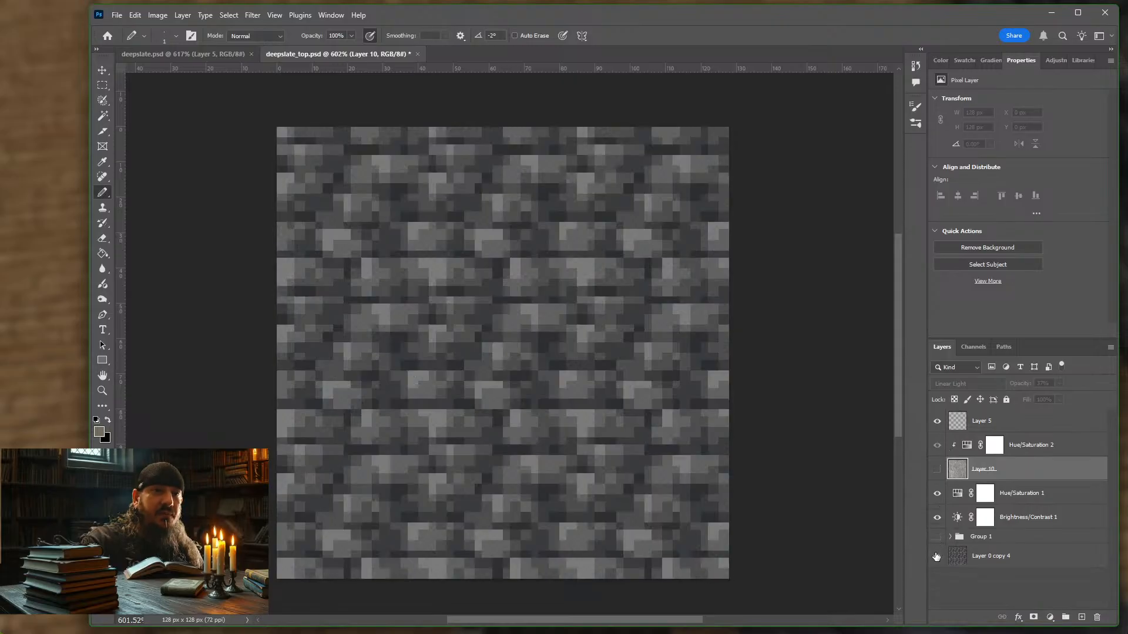
click(937, 556)
click(937, 556)
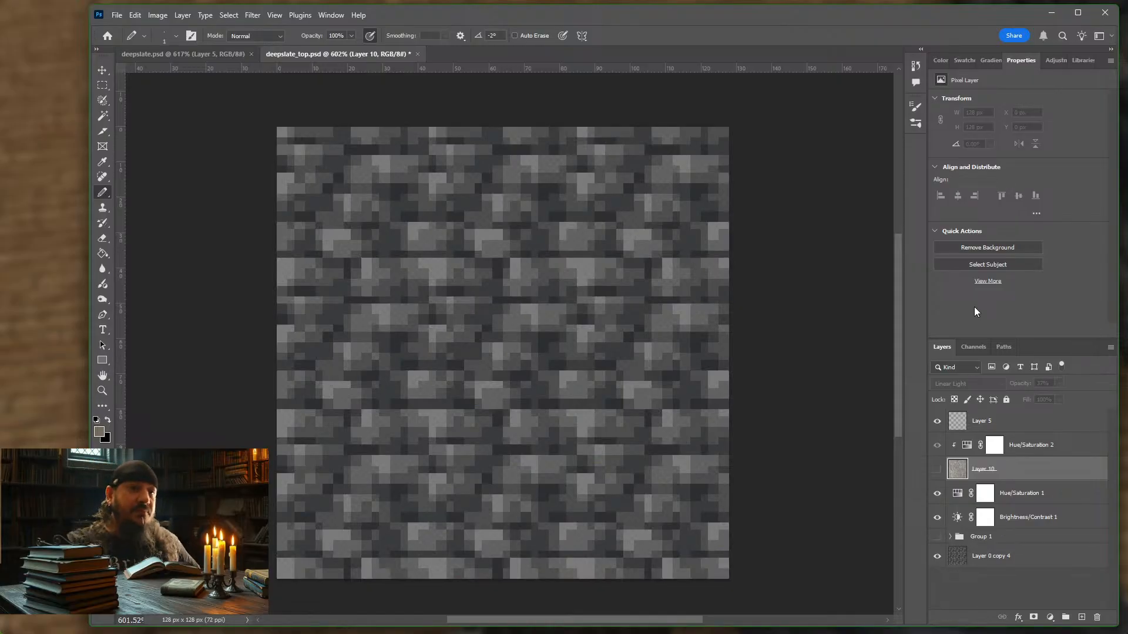
click(938, 537)
- Expand Group 1 and hide Layer 8 copy, Layer 9 copy, Layer 9, Layer 8 and Layer 7 one by one to examine Layer 6
click(950, 537)
scroll(952, 540, down, 3)
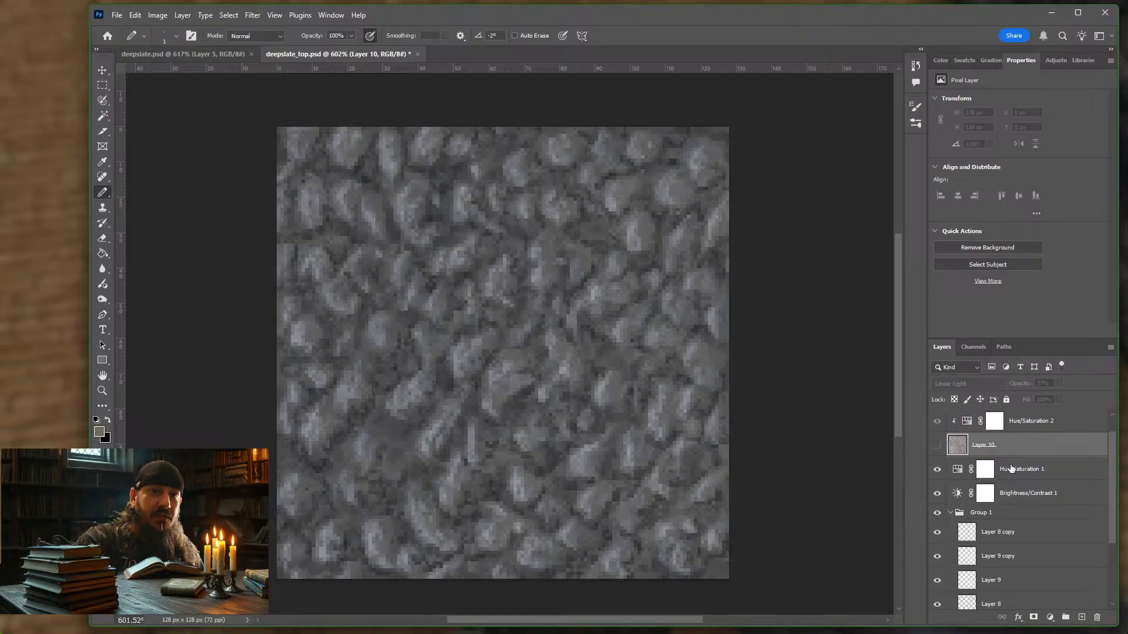
click(938, 464)
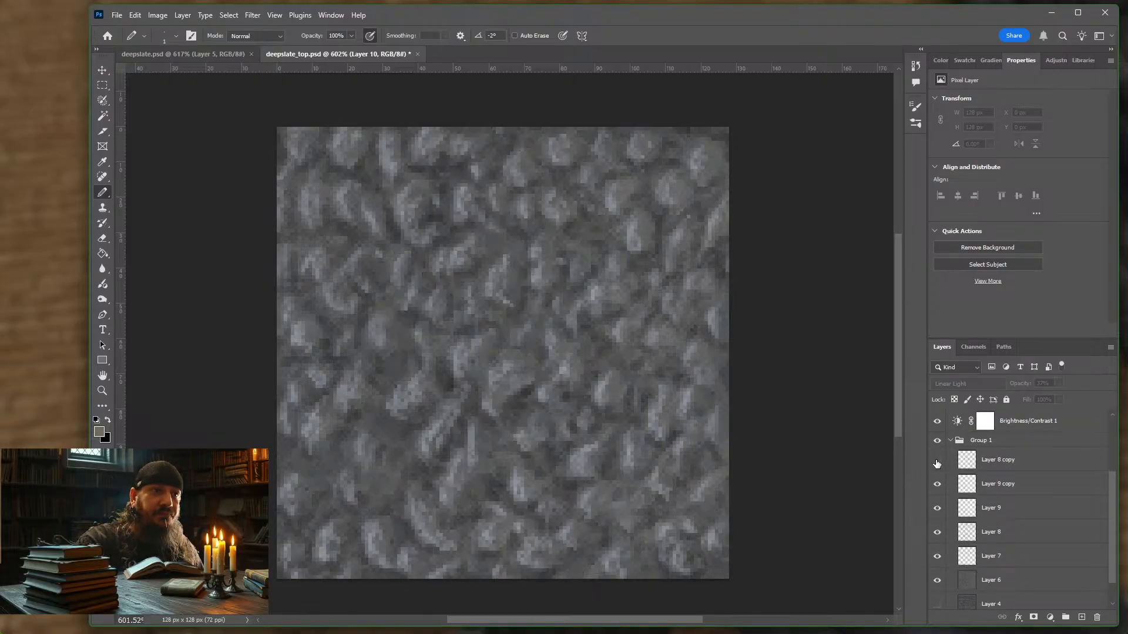
click(937, 484)
click(938, 507)
click(937, 531)
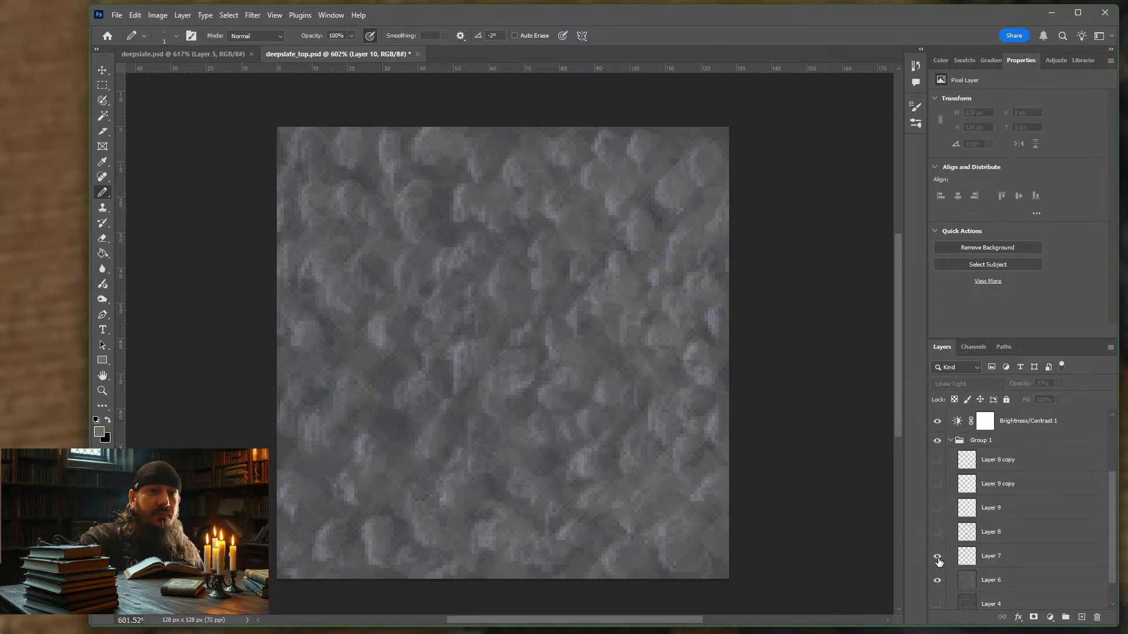
click(938, 557)
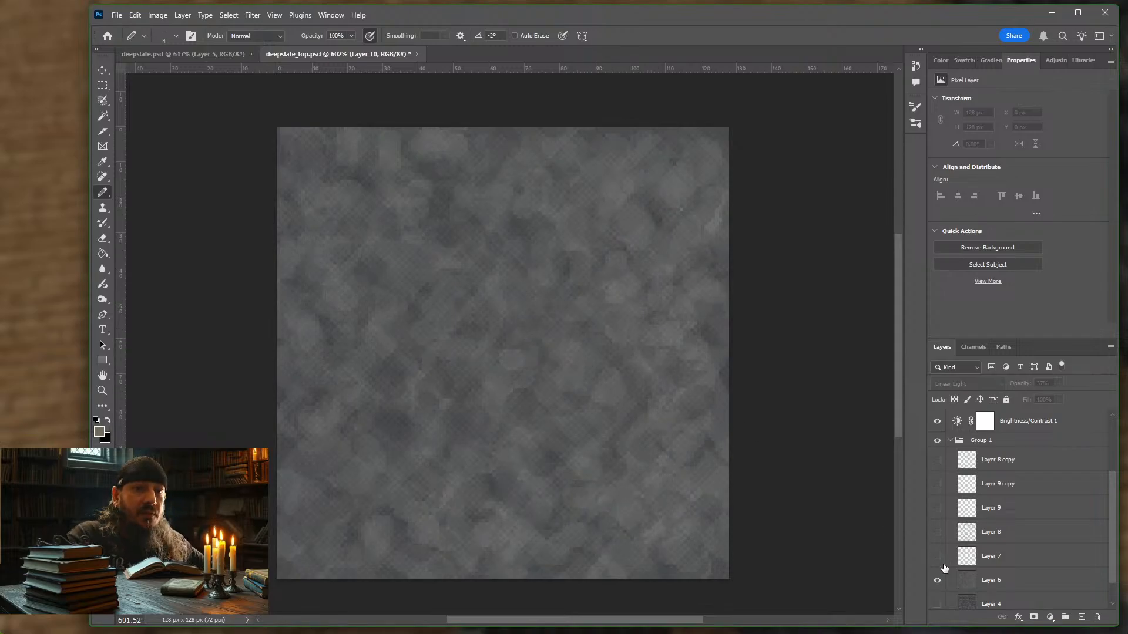
click(938, 582)
click(937, 582)
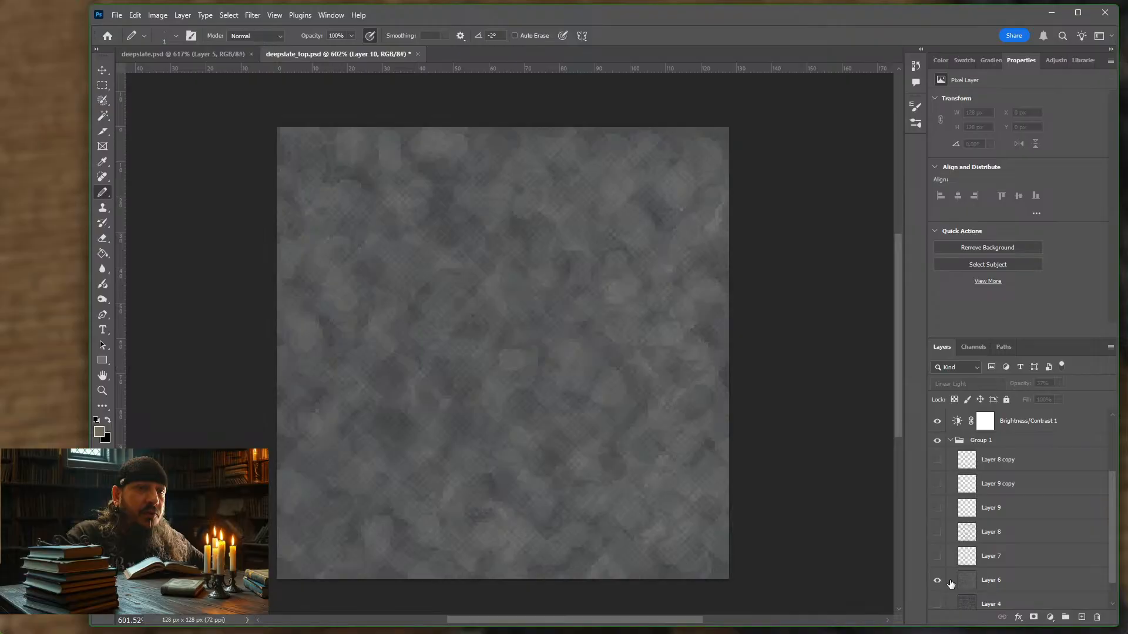
- Select Layer 6 and show Layer 7, Layer 8, Layer 9, Layer 9 copy and Layer 8 copy again in build-up order
click(999, 581)
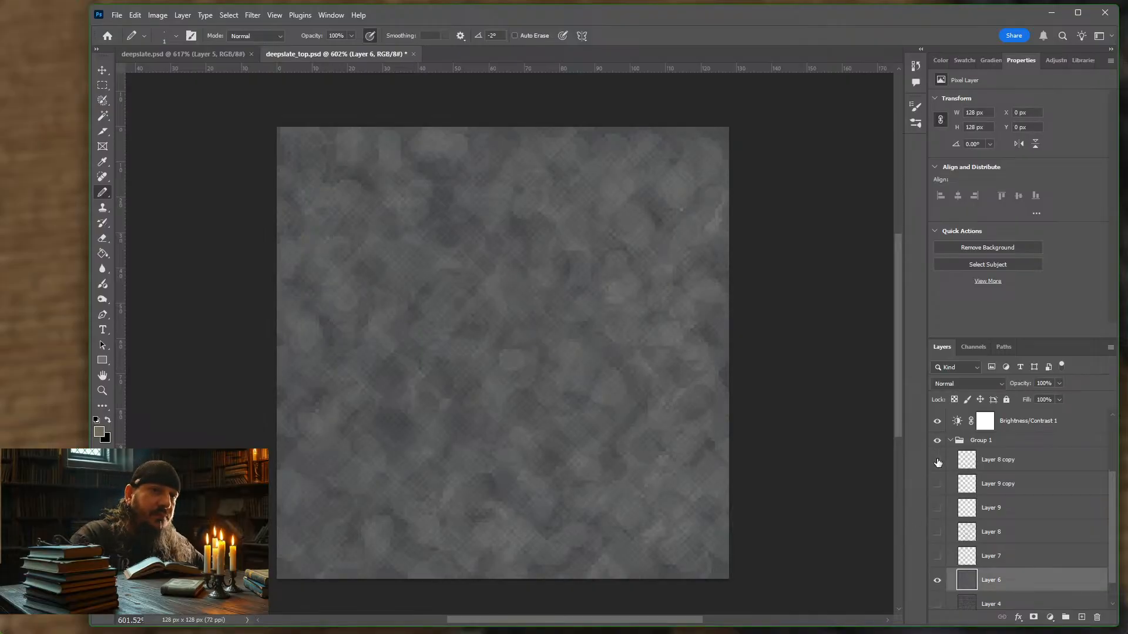
click(938, 557)
click(938, 532)
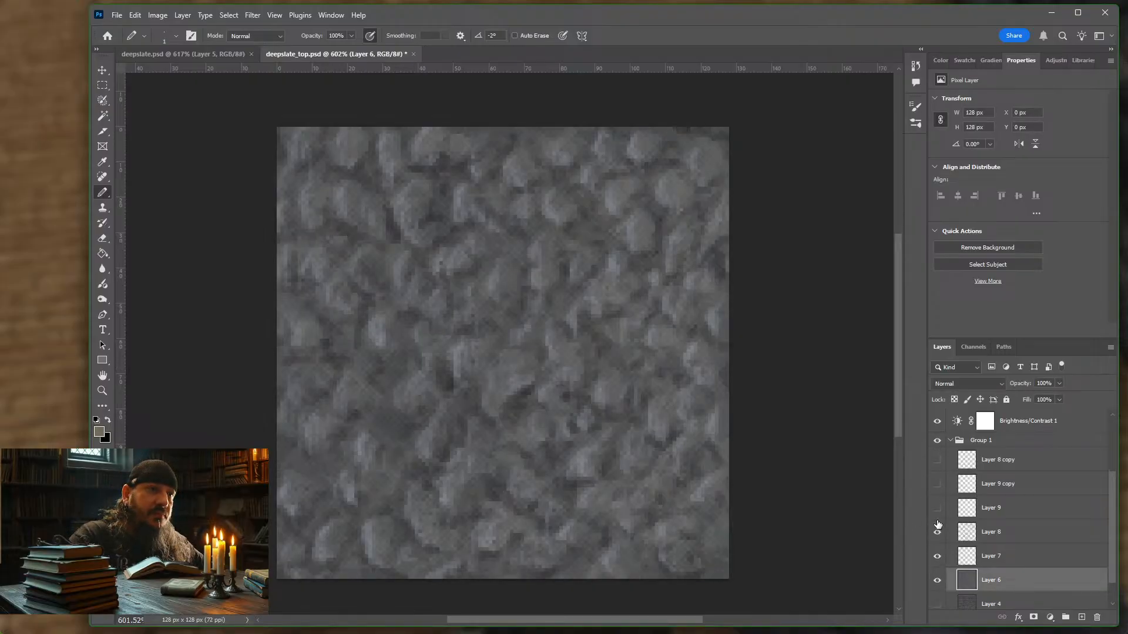
click(937, 508)
click(937, 484)
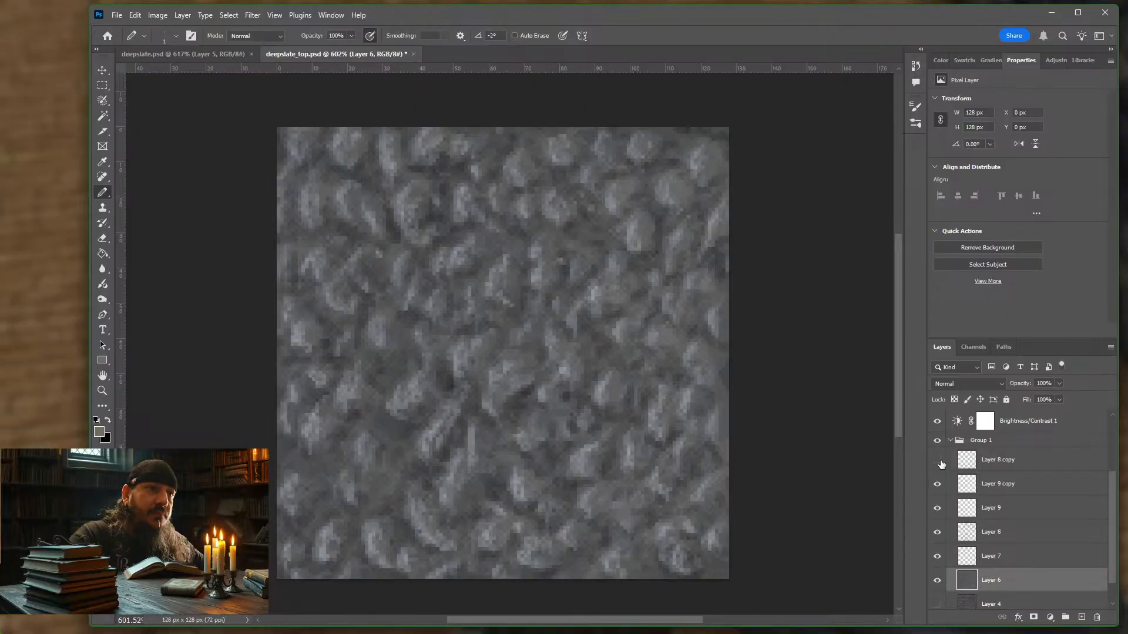
click(938, 460)
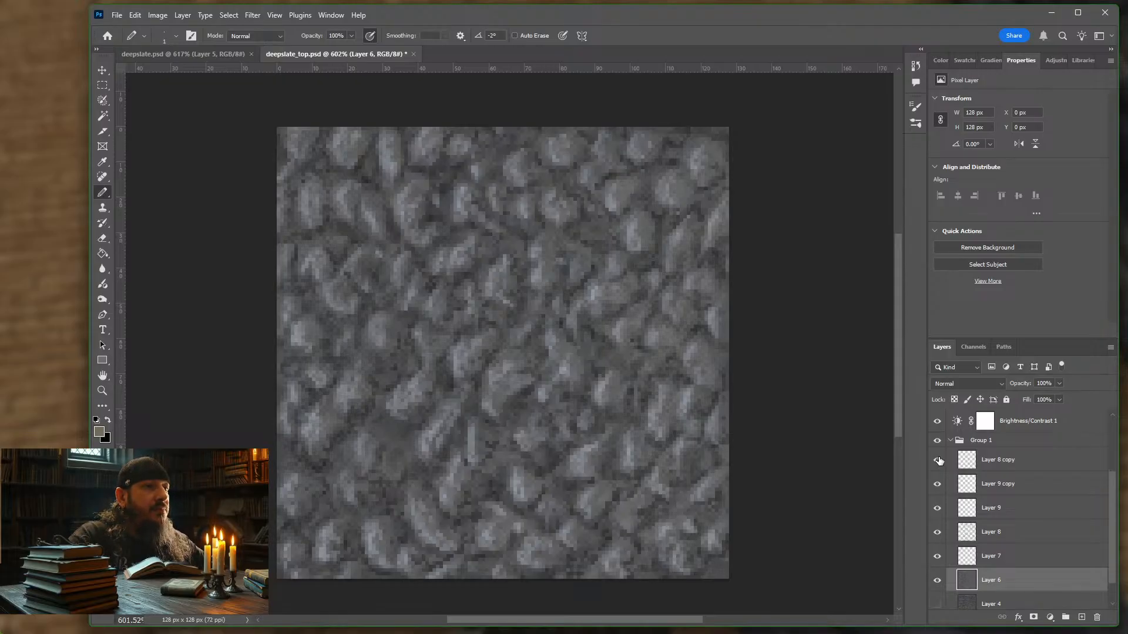
- Collapse Group 1 and add a new group above Hue/Saturation 1 with a new blank layer inside it
click(950, 440)
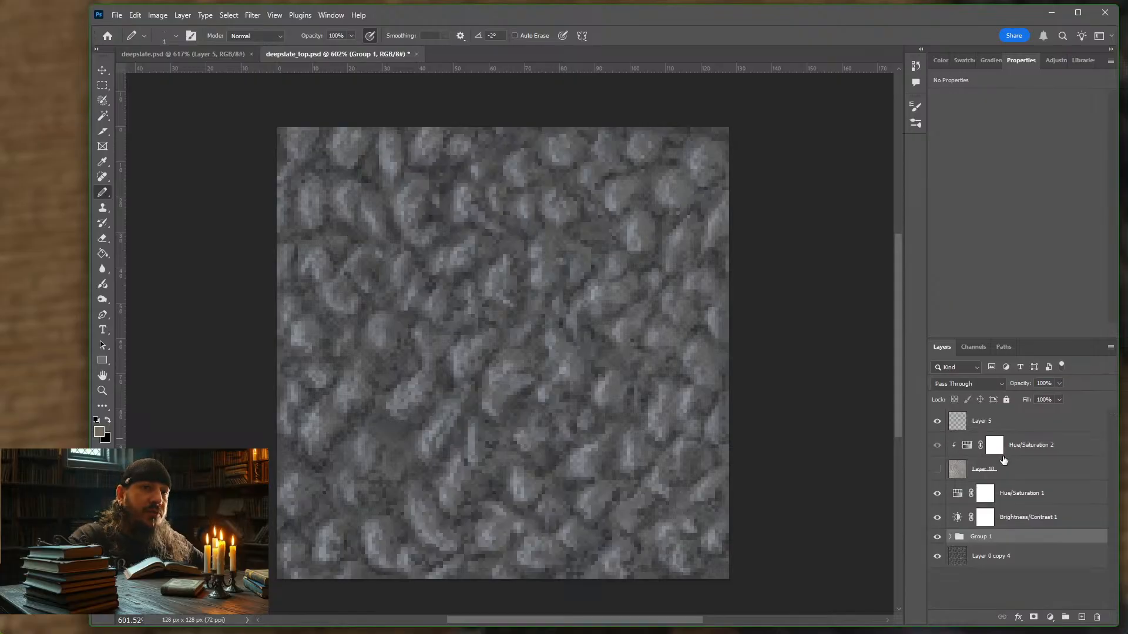
click(1050, 493)
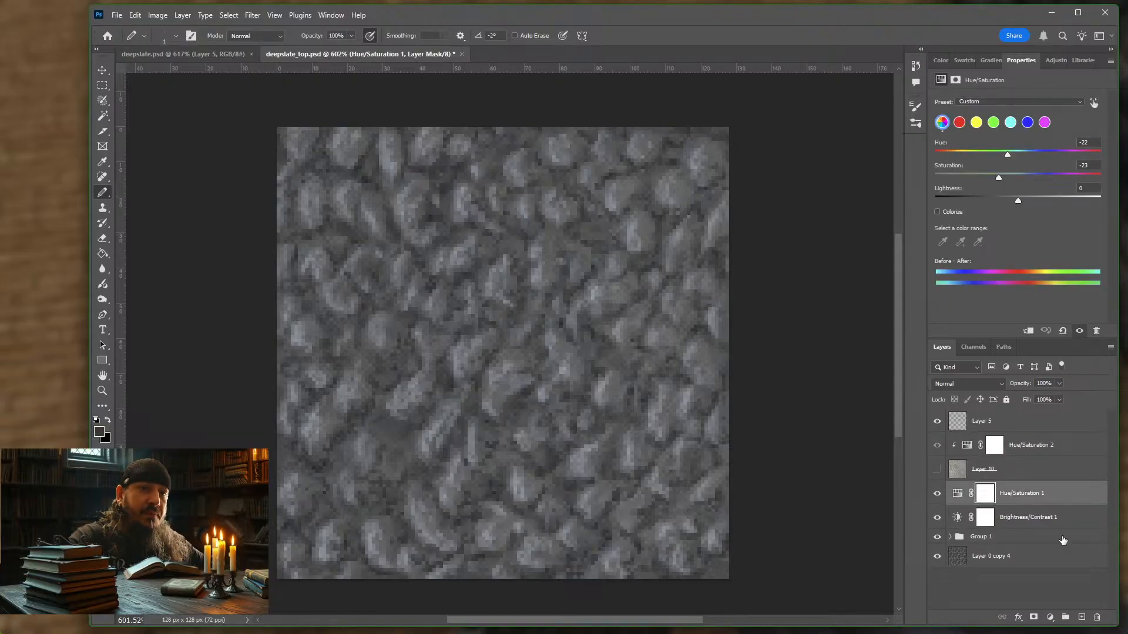
click(1066, 618)
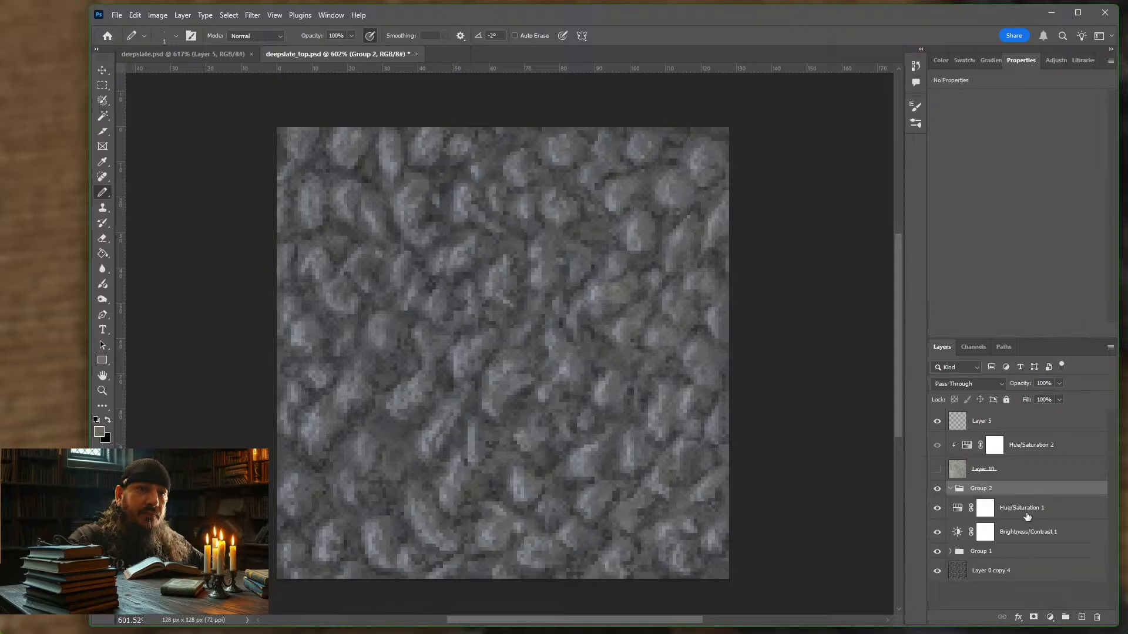
click(951, 489)
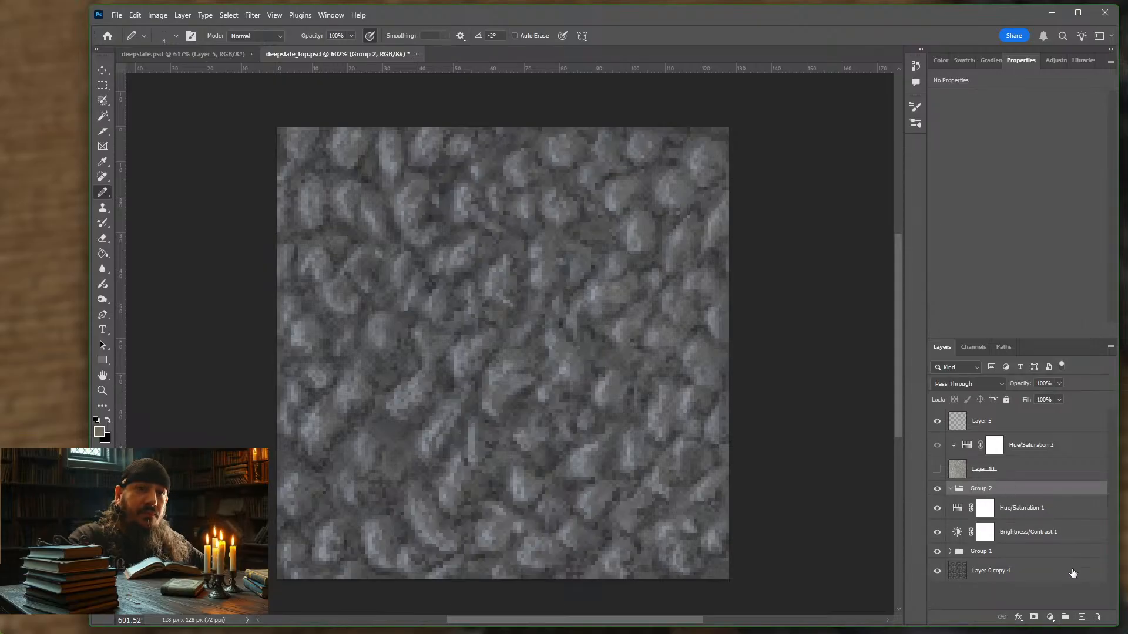
click(1081, 617)
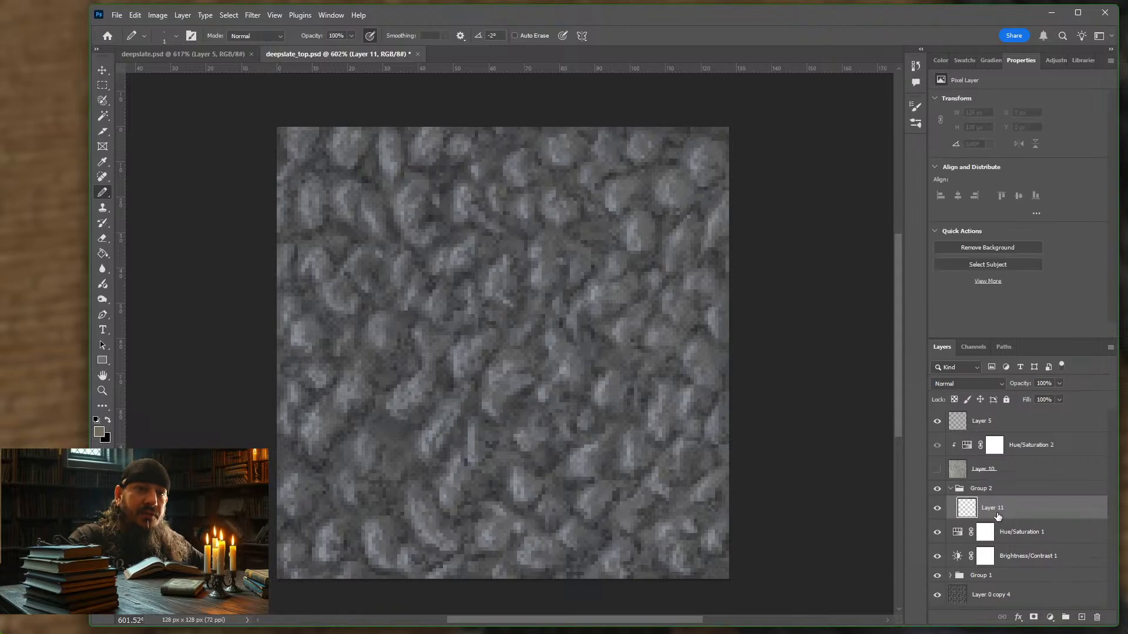
click(951, 489)
click(951, 490)
click(1024, 512)
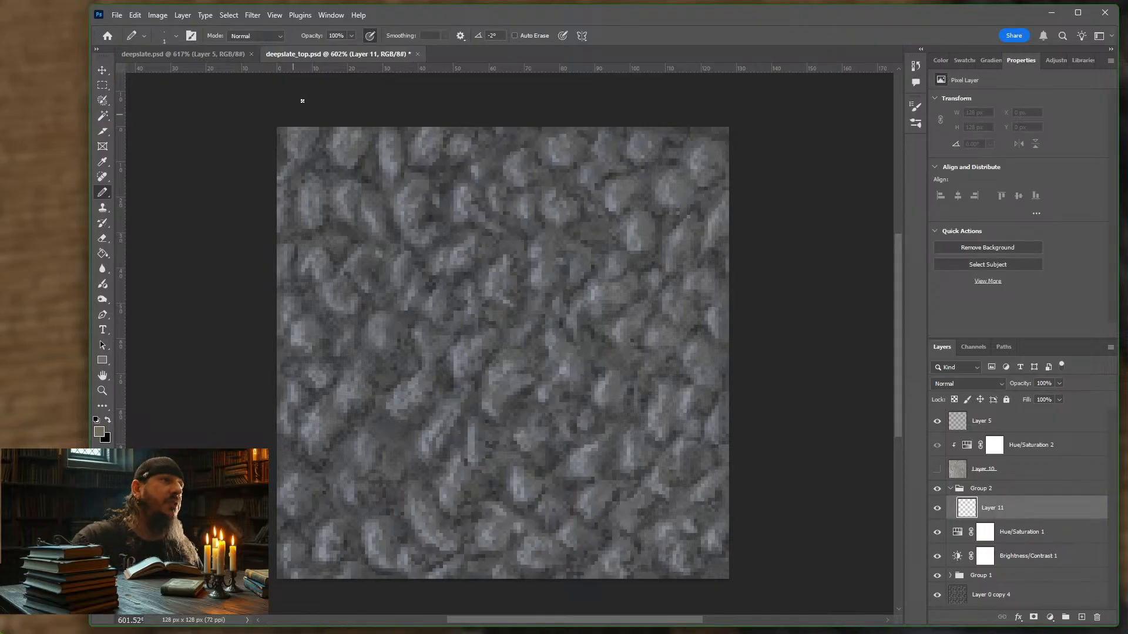
- Compare the colouring with deepslate.psd, return to deepslate_top.psd and pick a grey from the recent colour swatches for painting
scroll(675, 329, down, 1)
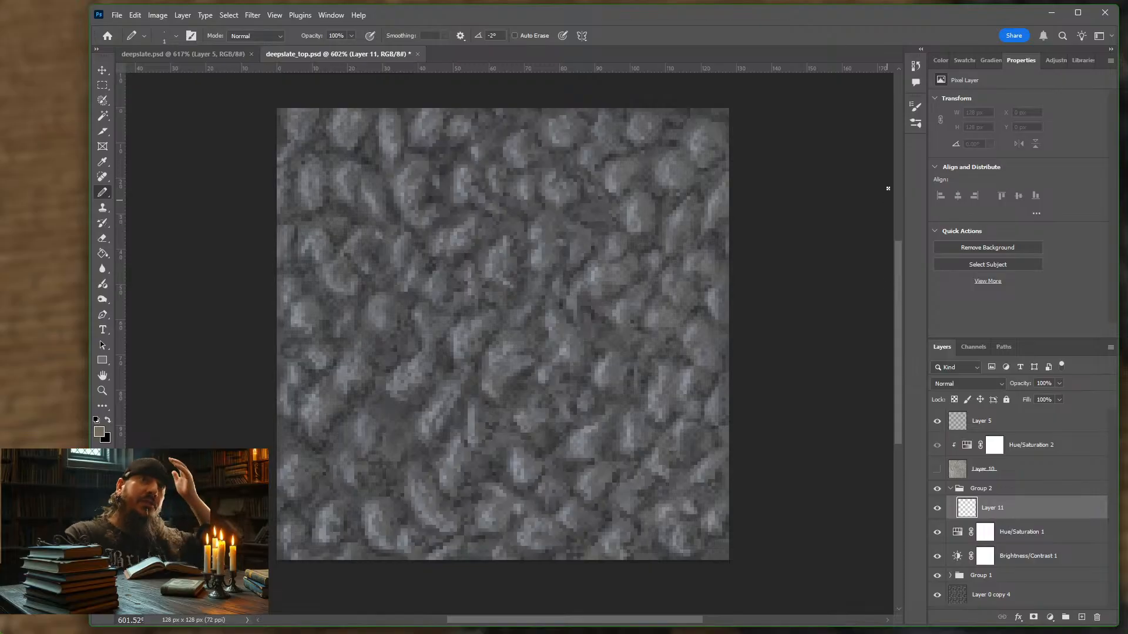
click(961, 62)
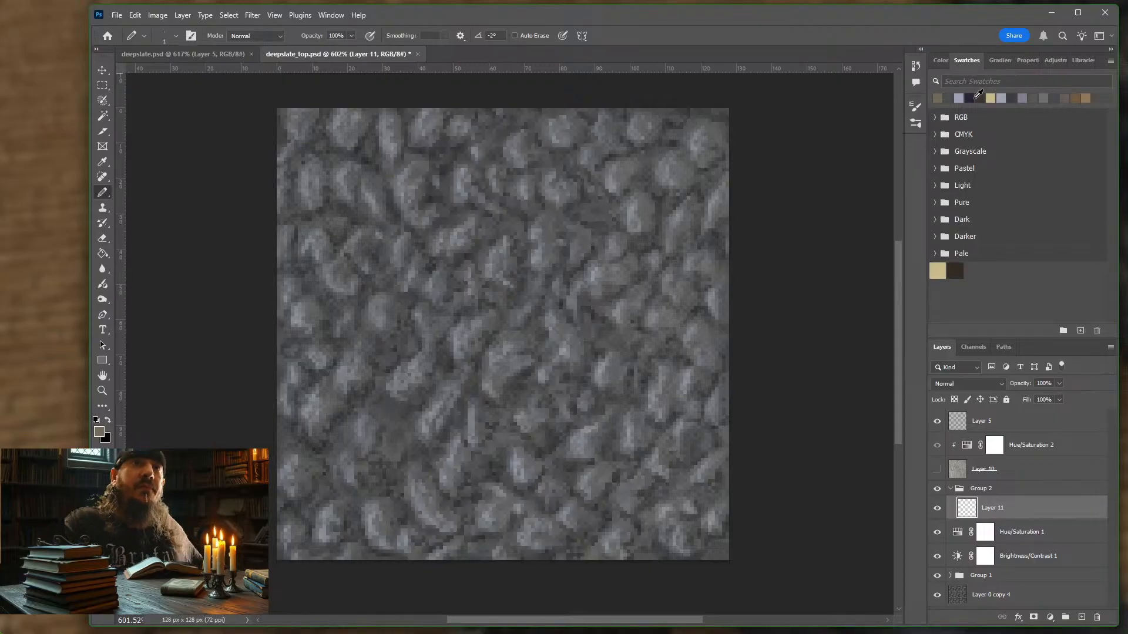
click(179, 53)
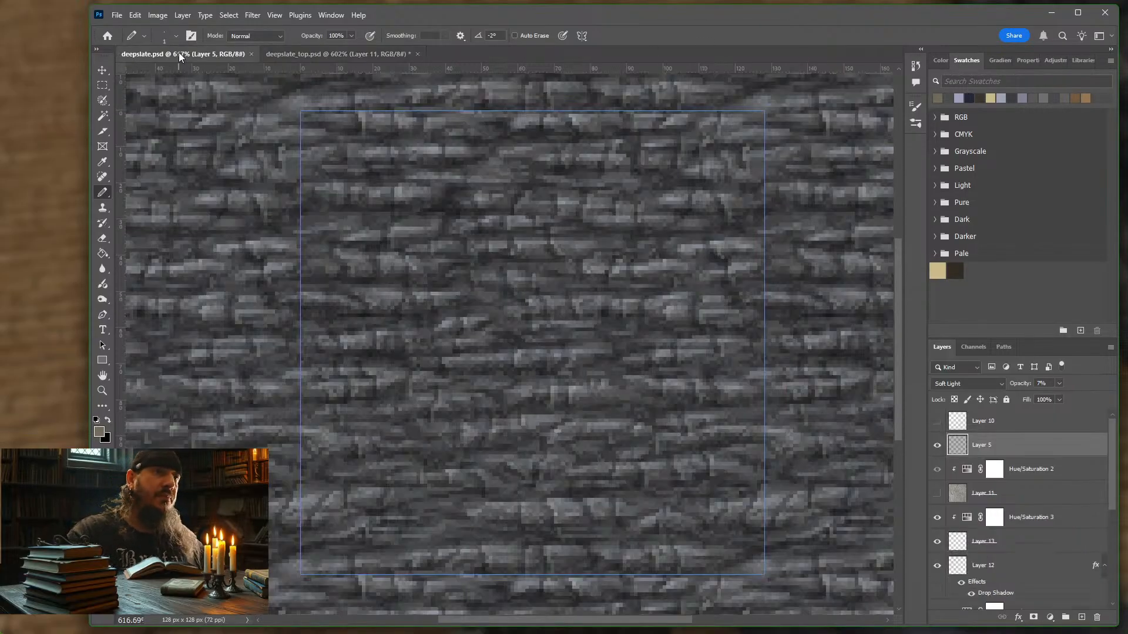
click(315, 54)
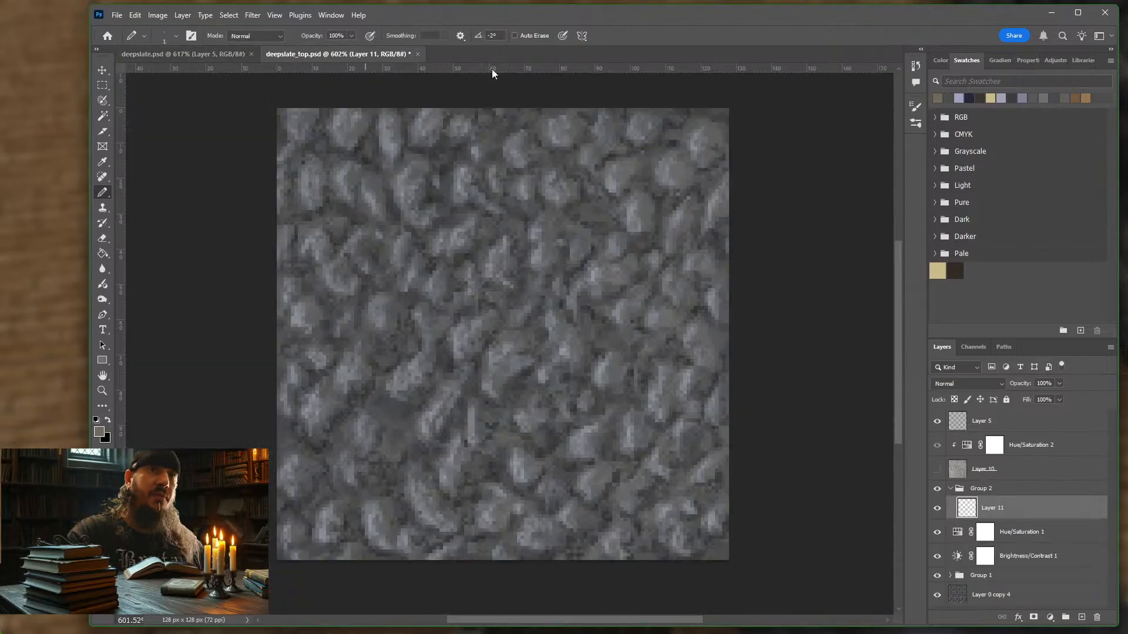
click(1038, 96)
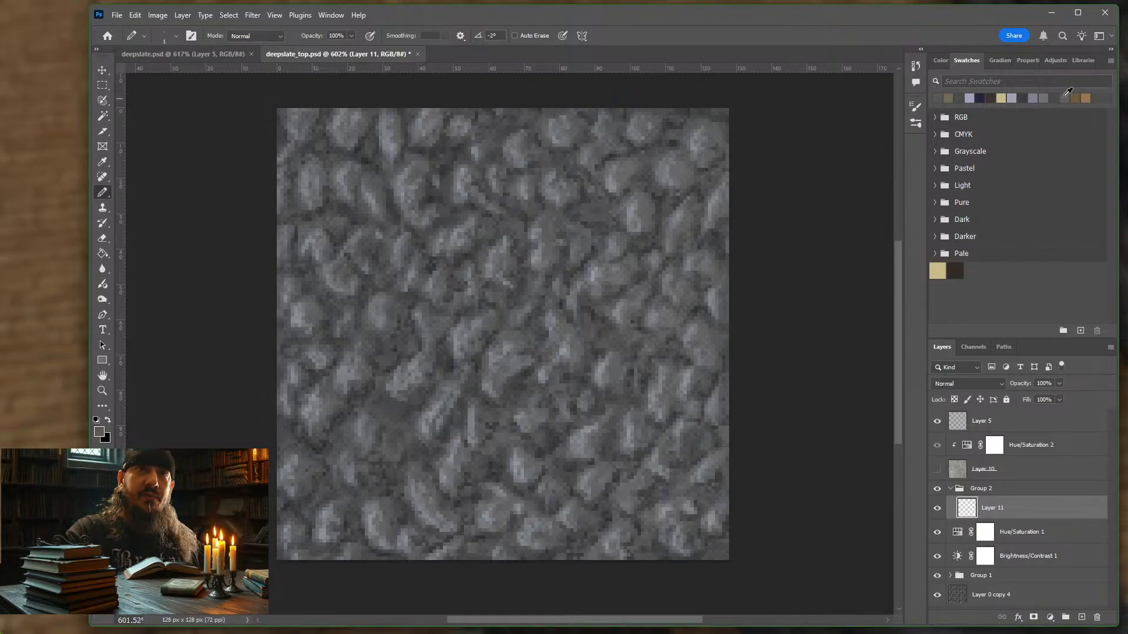
- Cycle through the recent swatches to bring the usable greys together and choose a medium grey as the foreground colour
click(1065, 97)
click(1064, 96)
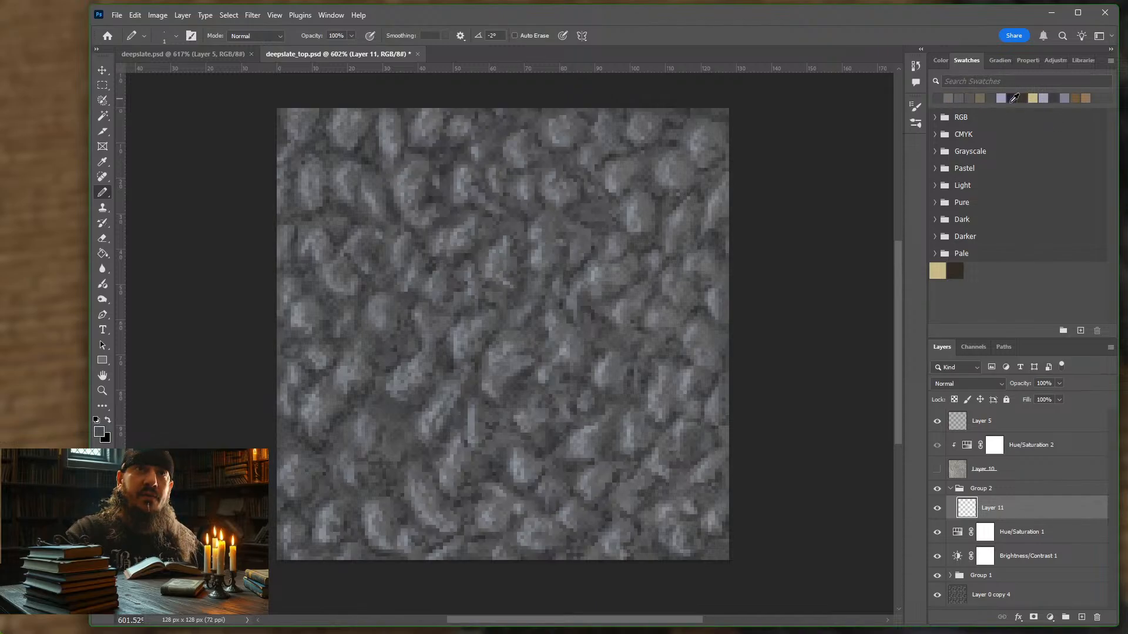
click(1055, 97)
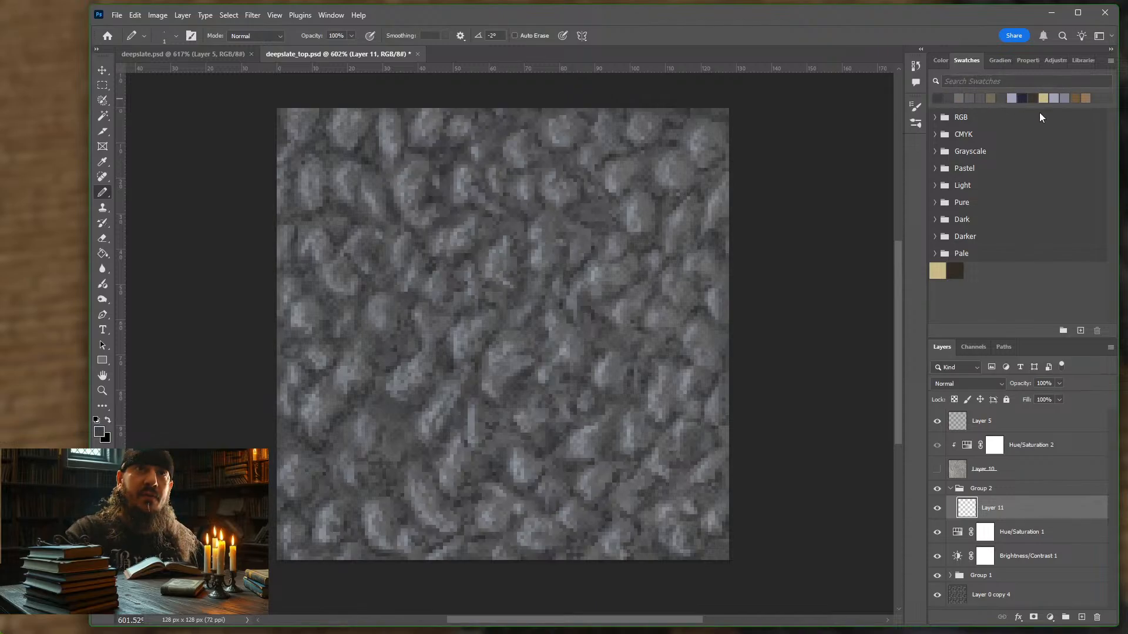
click(959, 97)
click(971, 97)
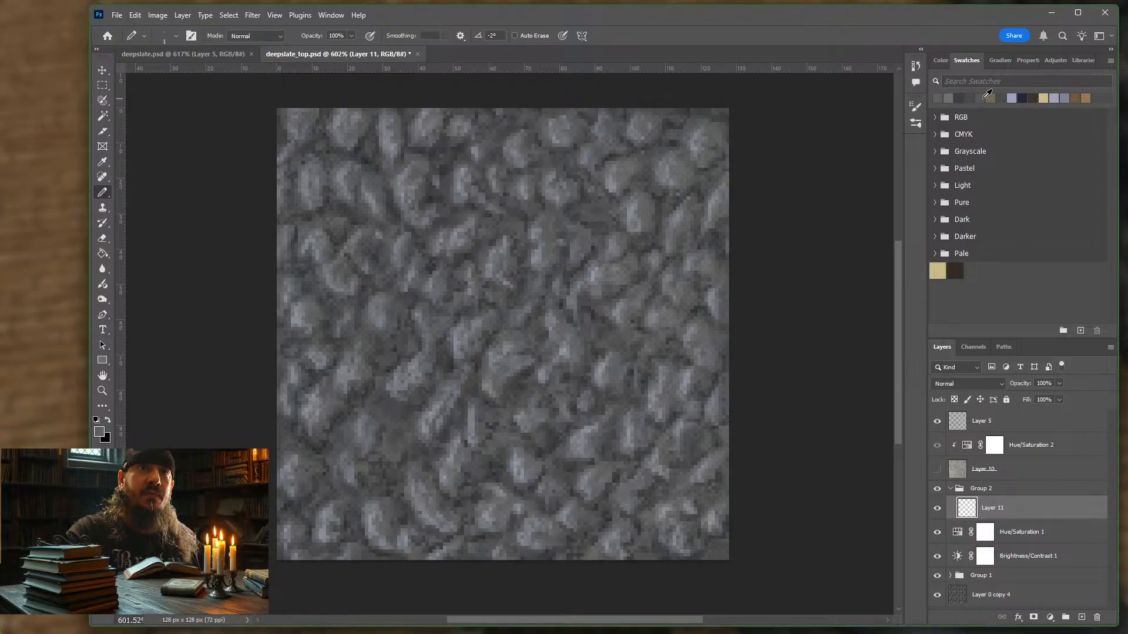
click(981, 97)
click(981, 97)
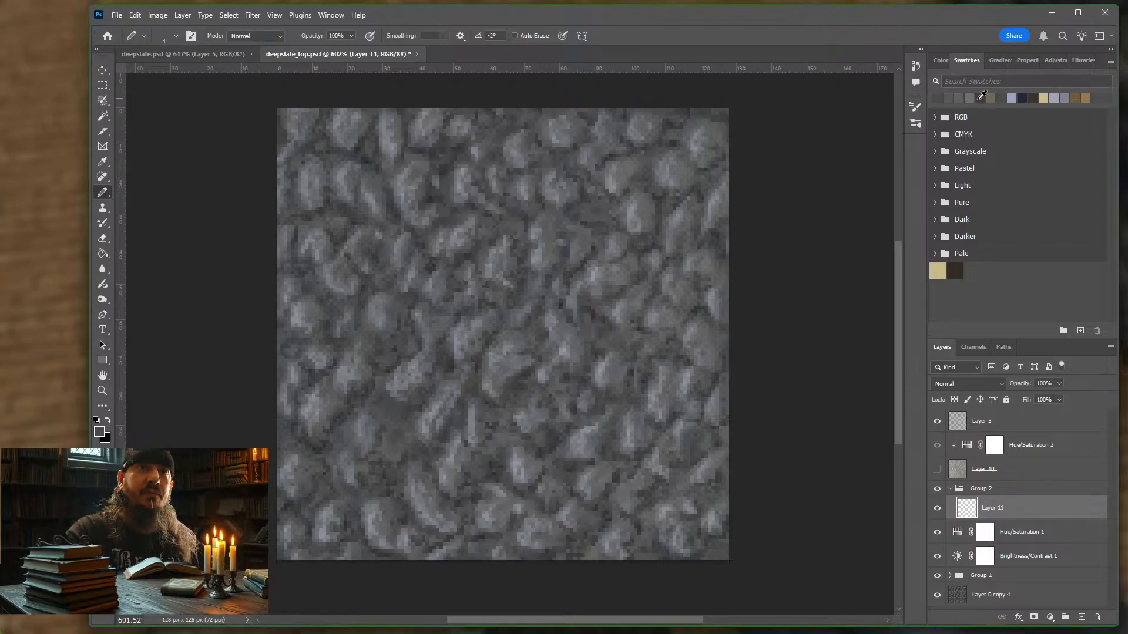
click(981, 97)
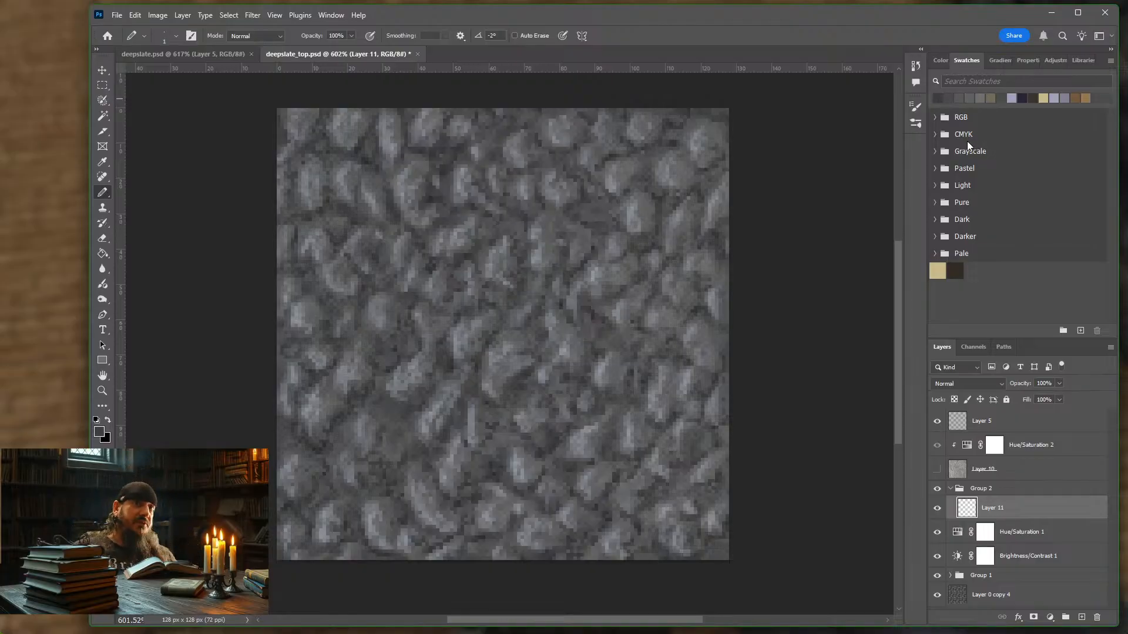
click(1022, 98)
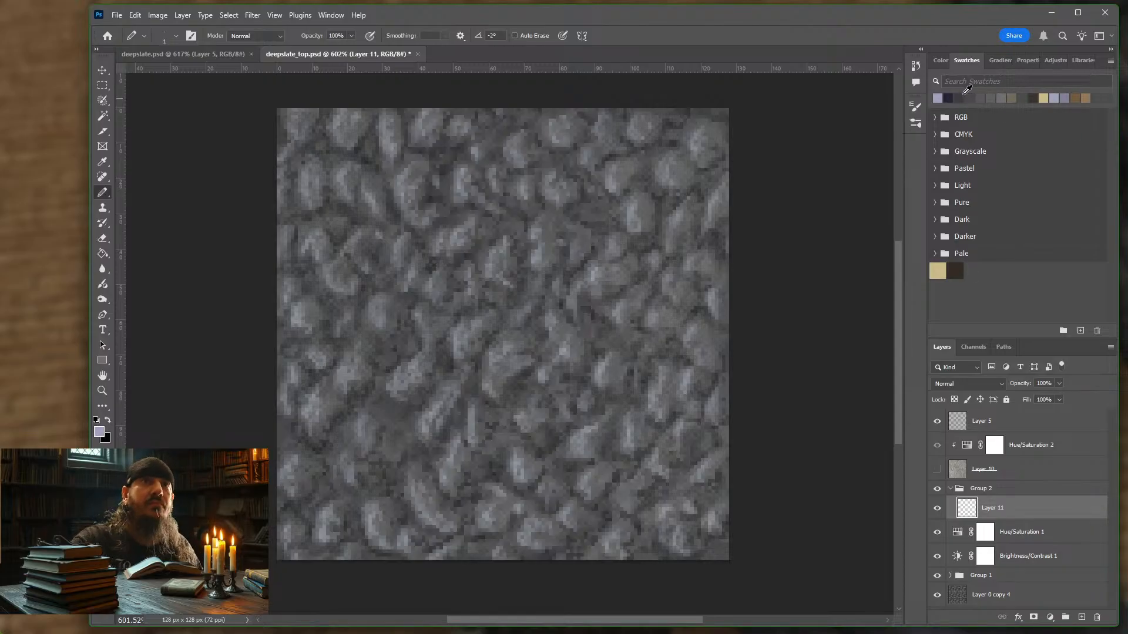
click(1003, 97)
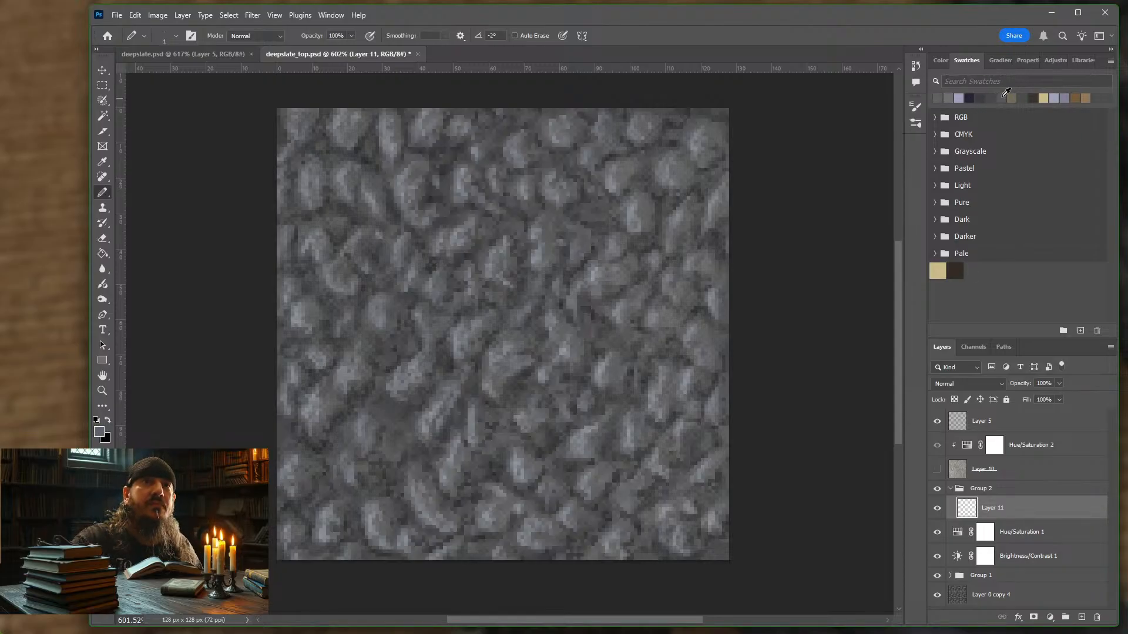
click(1003, 95)
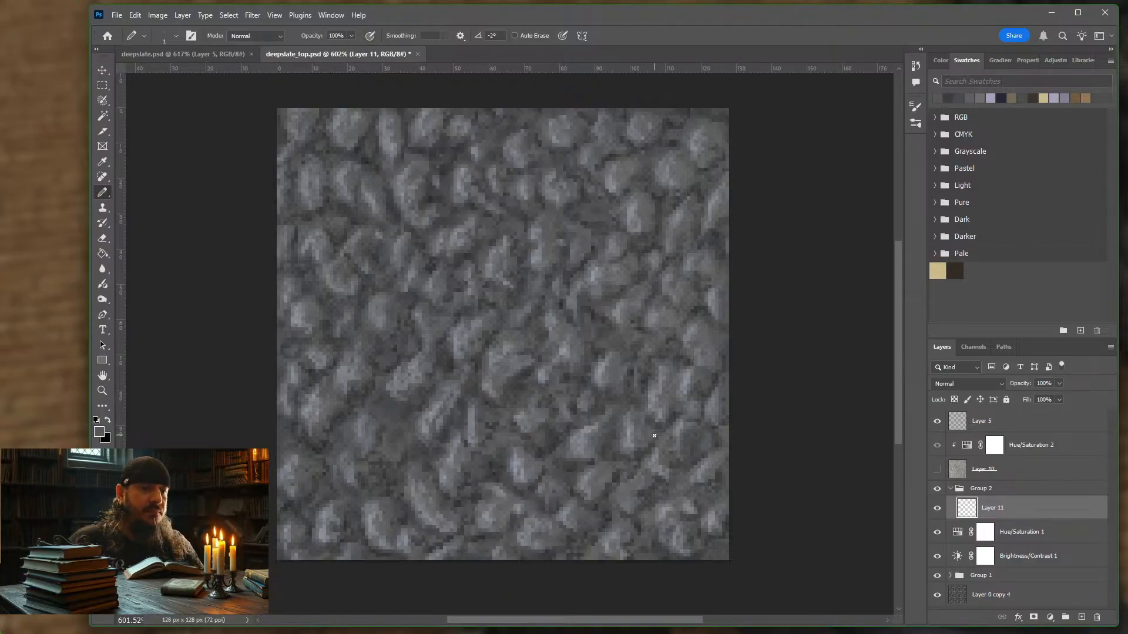
- Enlarge the Pencil tip to 40 px and cover all of Layer 11 with solid medium grey
key(bracketright)
key(bracketright)
key(bracketright)
key(bracketright)
key(bracketright)
key(bracketright)
key(bracketright)
key(bracketright)
key(bracketright)
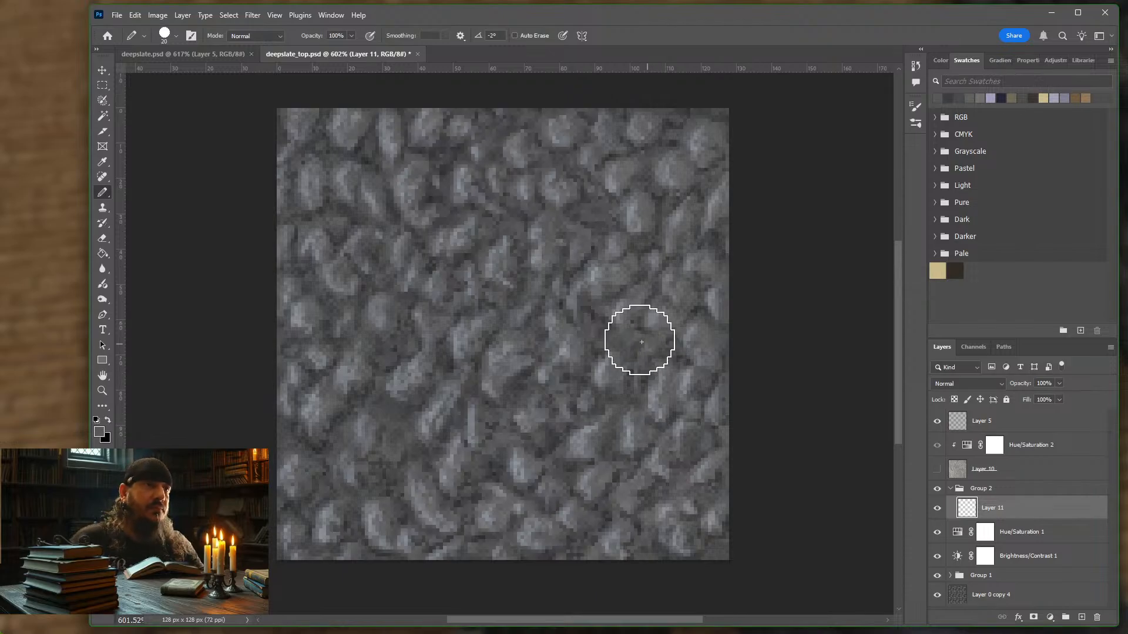
mouse_move(734, 169)
mouse_down()
mouse_move(647, 135)
mouse_move(272, 187)
mouse_move(302, 169)
mouse_move(610, 286)
mouse_move(694, 358)
mouse_move(272, 556)
mouse_move(737, 322)
mouse_up()
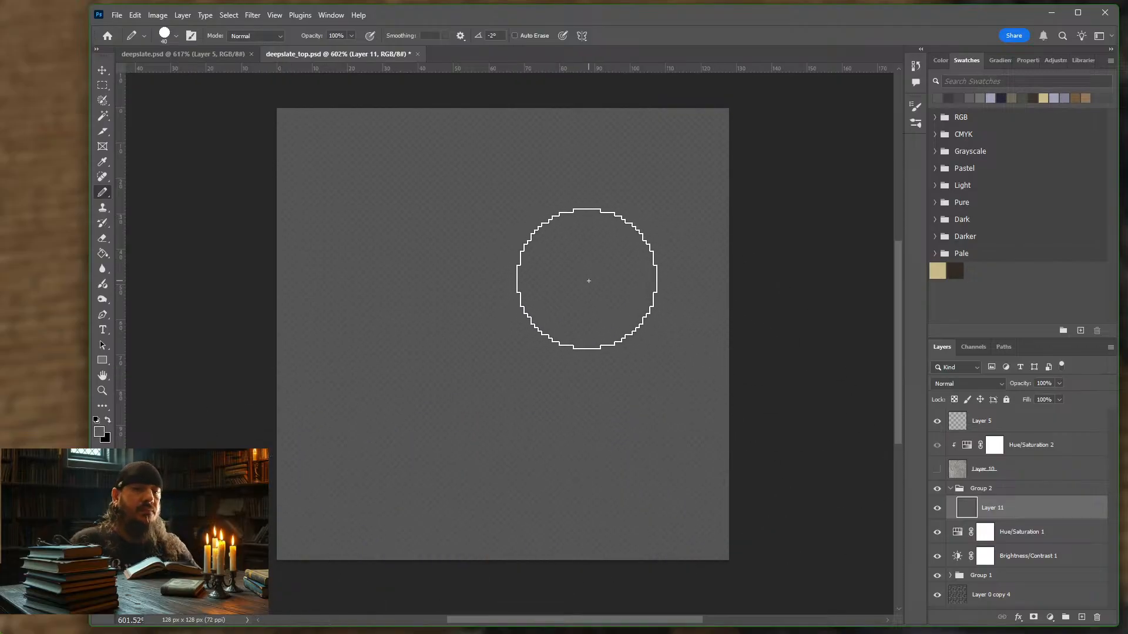
- Set the Pencil to 45 px with pressure-controlled opacity and paint broad, darker grey horizontal strokes across Layer 11
key(bracketleft)
key(bracketleft)
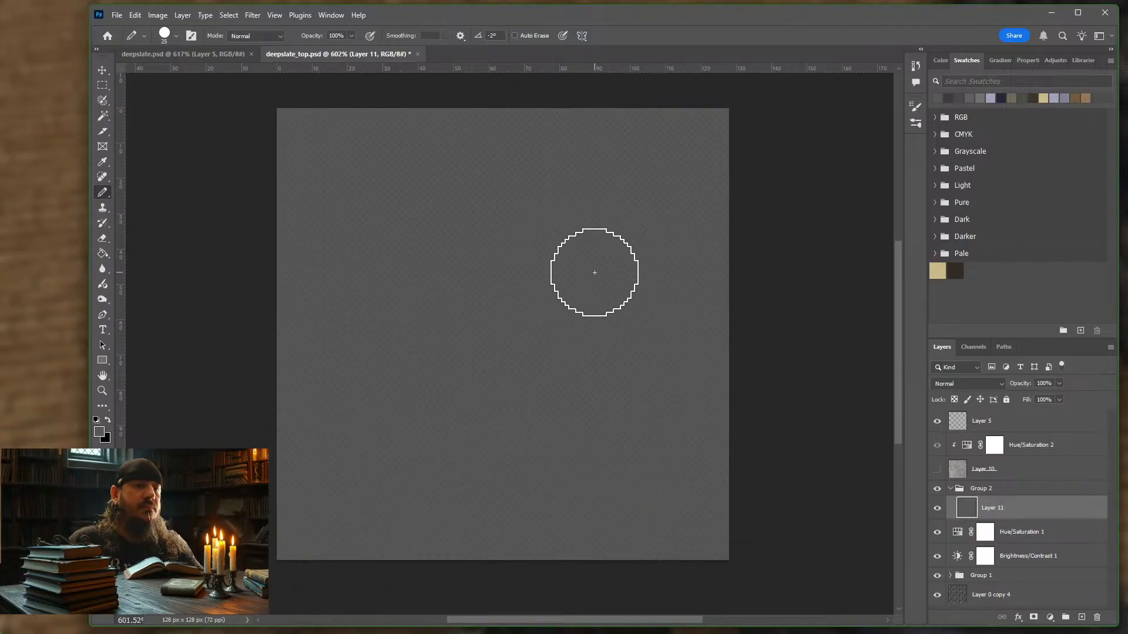
key(bracketright)
key(bracketright)
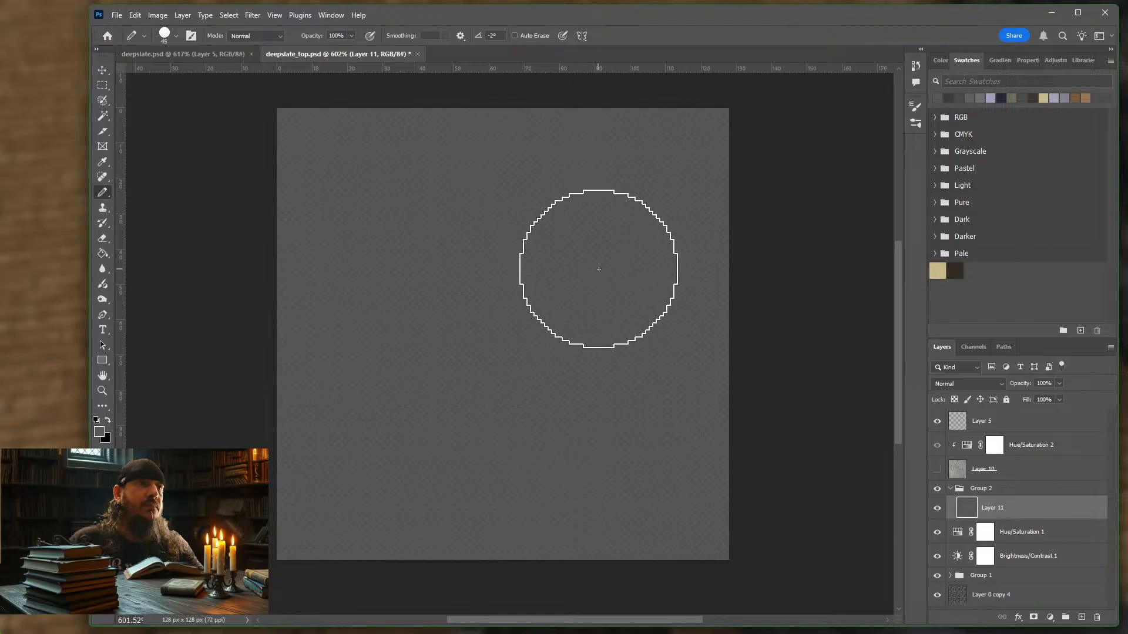
click(372, 34)
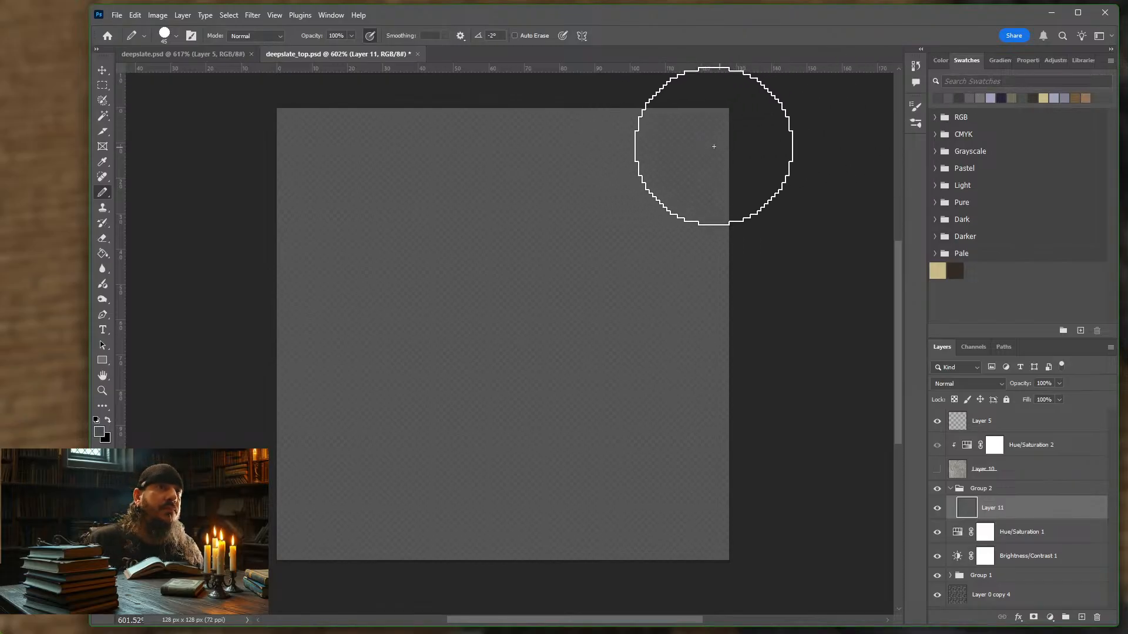
mouse_move(397, 144)
mouse_down()
mouse_move(185, 197)
mouse_move(745, 221)
mouse_move(269, 290)
mouse_move(320, 311)
mouse_move(712, 350)
mouse_move(646, 369)
mouse_move(257, 415)
mouse_move(387, 456)
mouse_move(759, 495)
mouse_move(584, 542)
mouse_move(227, 386)
mouse_up()
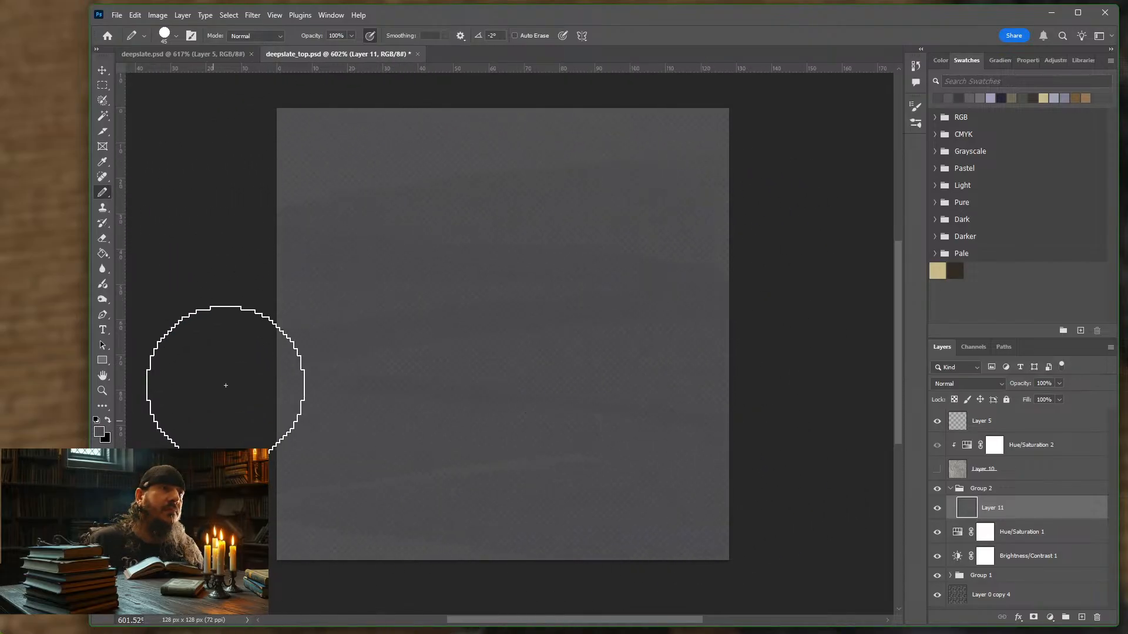
- Paint lighter grey horizontal bands down the whole of Layer 11 with a 35 px Pencil
click(978, 97)
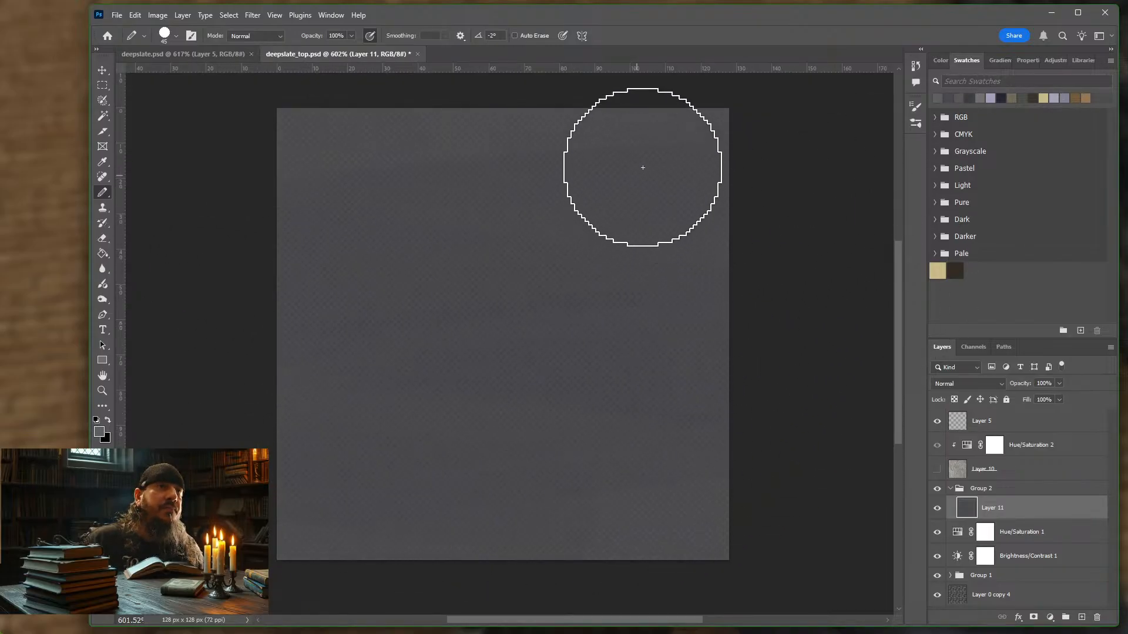
key(bracketleft)
key(bracketleft)
mouse_move(710, 126)
mouse_down()
mouse_move(537, 139)
mouse_move(245, 189)
mouse_move(326, 213)
mouse_move(768, 216)
mouse_move(682, 241)
mouse_move(264, 294)
mouse_move(296, 319)
mouse_move(747, 334)
mouse_move(708, 367)
mouse_move(271, 397)
mouse_move(296, 438)
mouse_move(659, 423)
mouse_move(746, 461)
mouse_move(258, 538)
mouse_move(639, 557)
mouse_move(876, 516)
mouse_up()
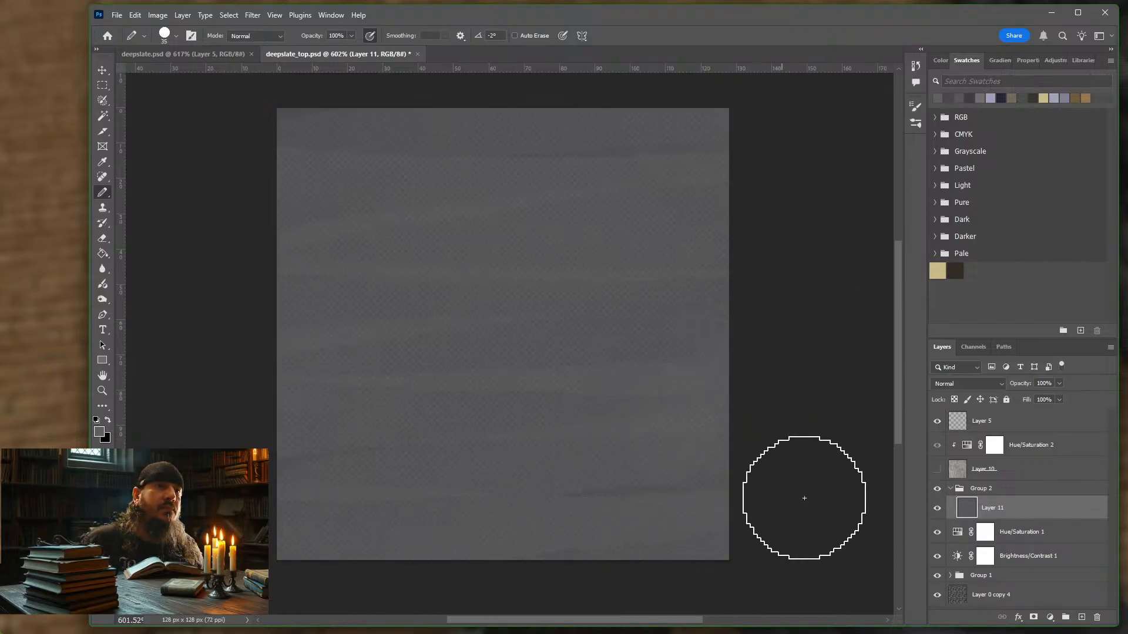
- Paint darker grey horizontal streaks between the lighter bands on Layer 11 with a 30 px Pencil
click(974, 96)
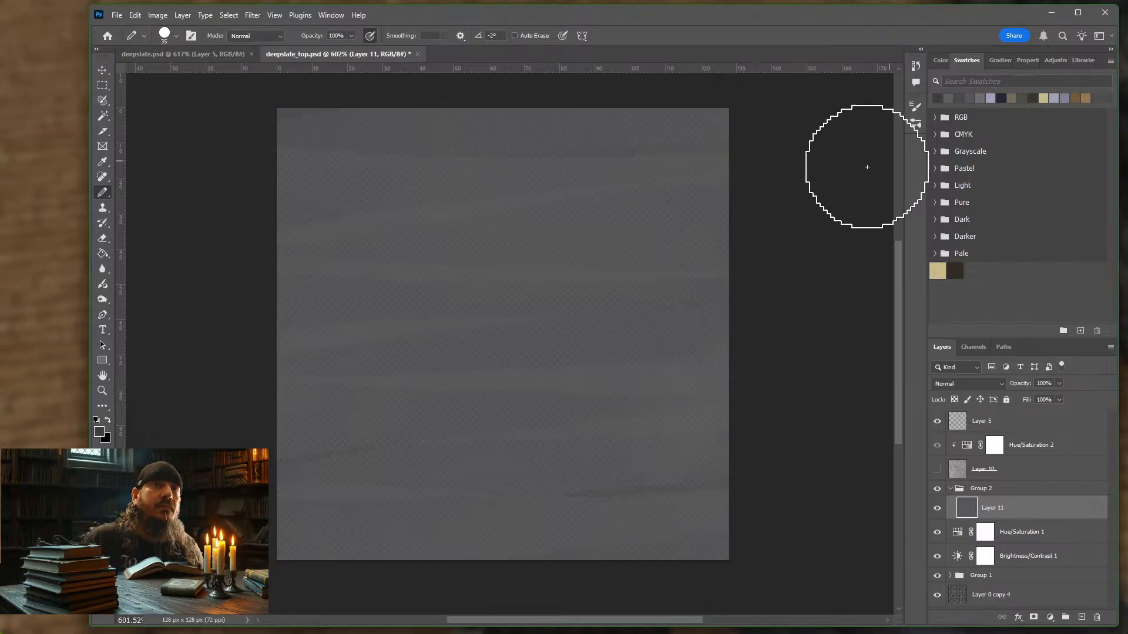
key(bracketleft)
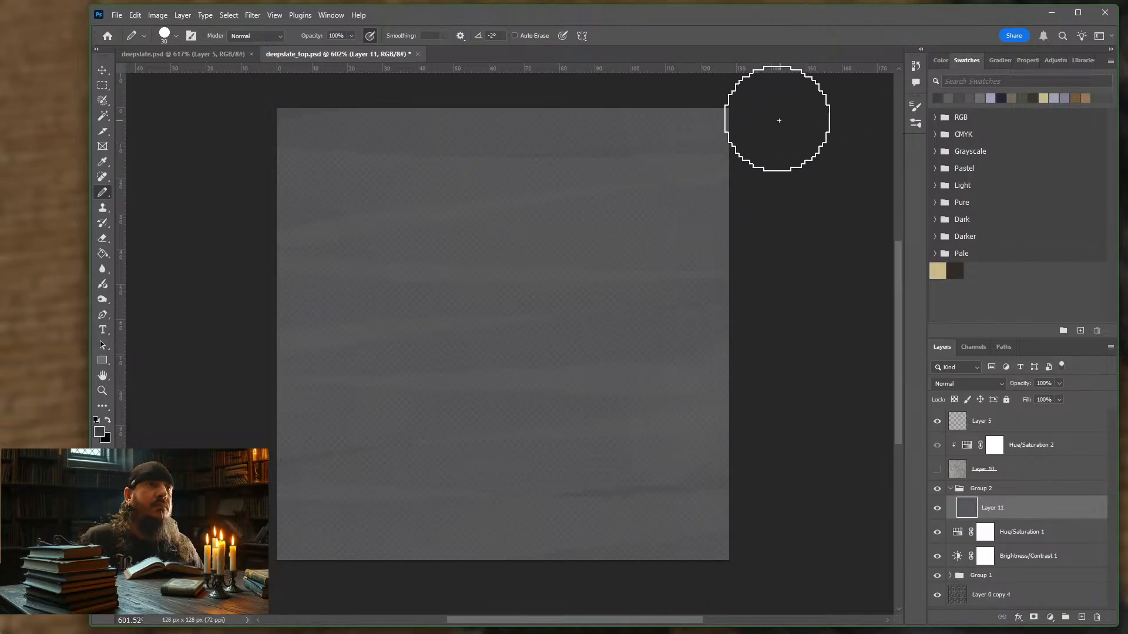
mouse_move(201, 206)
mouse_down()
mouse_move(651, 215)
mouse_move(806, 267)
mouse_up()
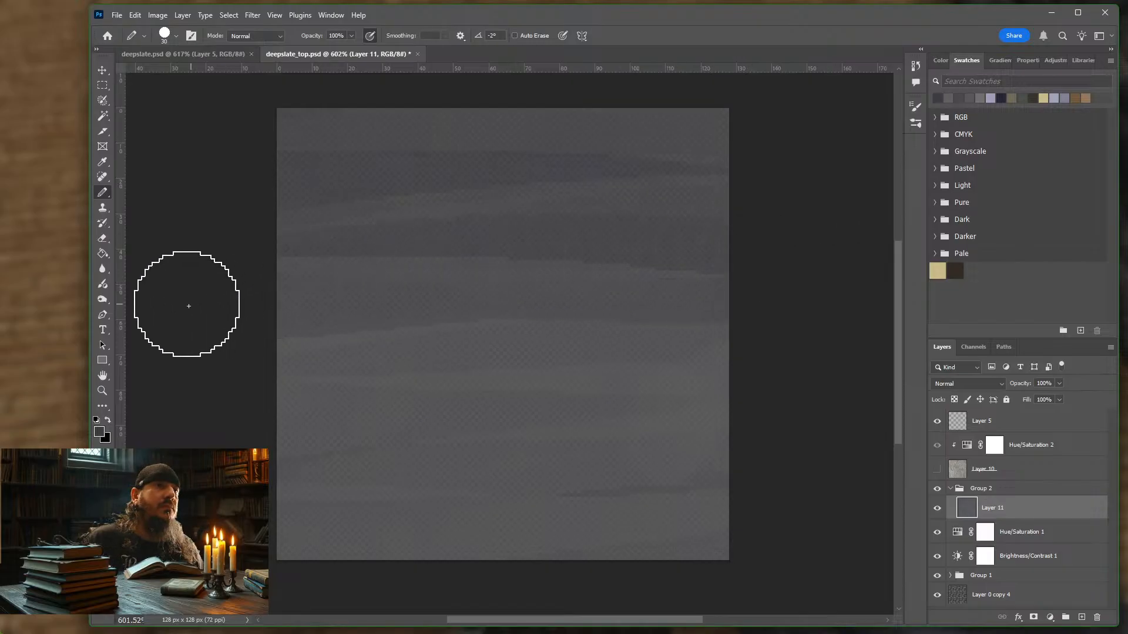
drag(637, 359, 795, 370)
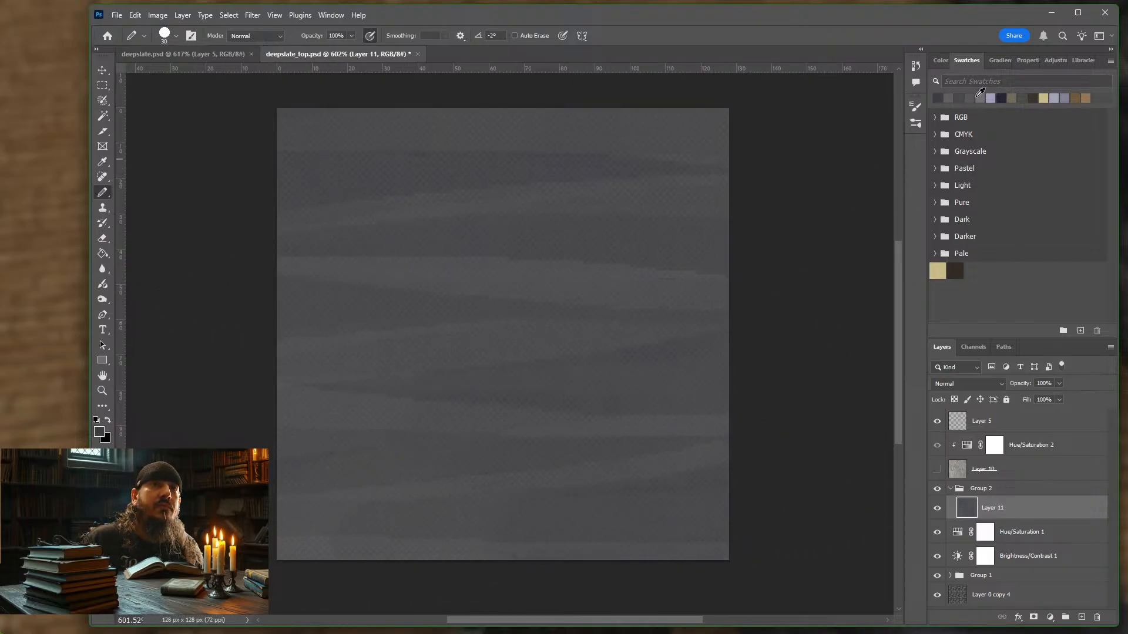
- Paint lighter grey streaks back and forth from the upper to the lower edge of Layer 11 with a 25 px Pencil
click(989, 96)
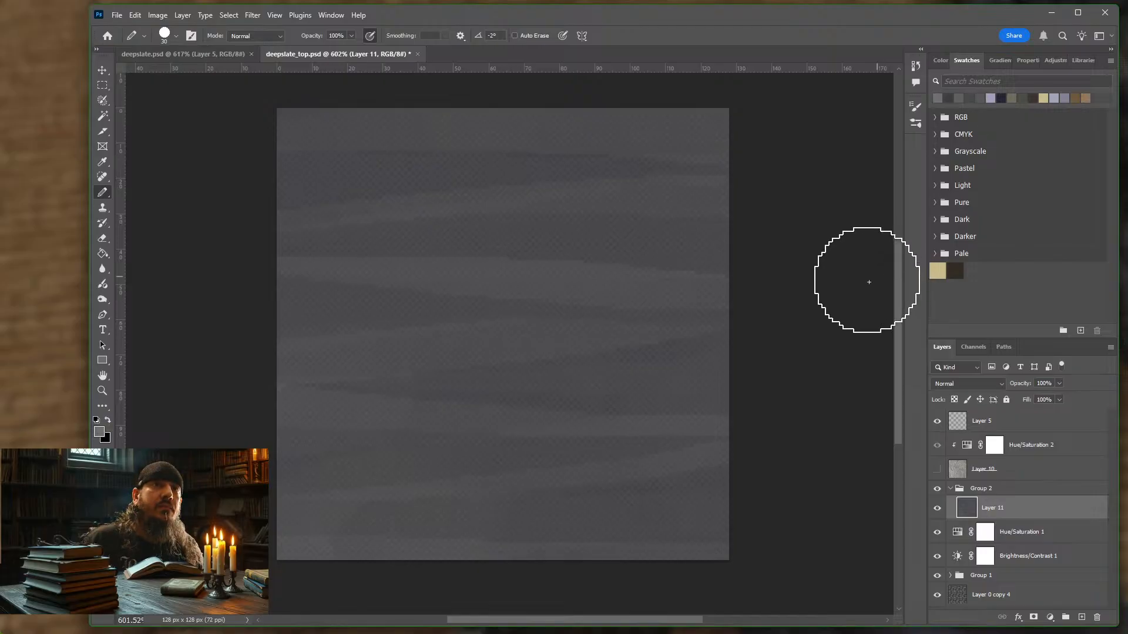
key(bracketleft)
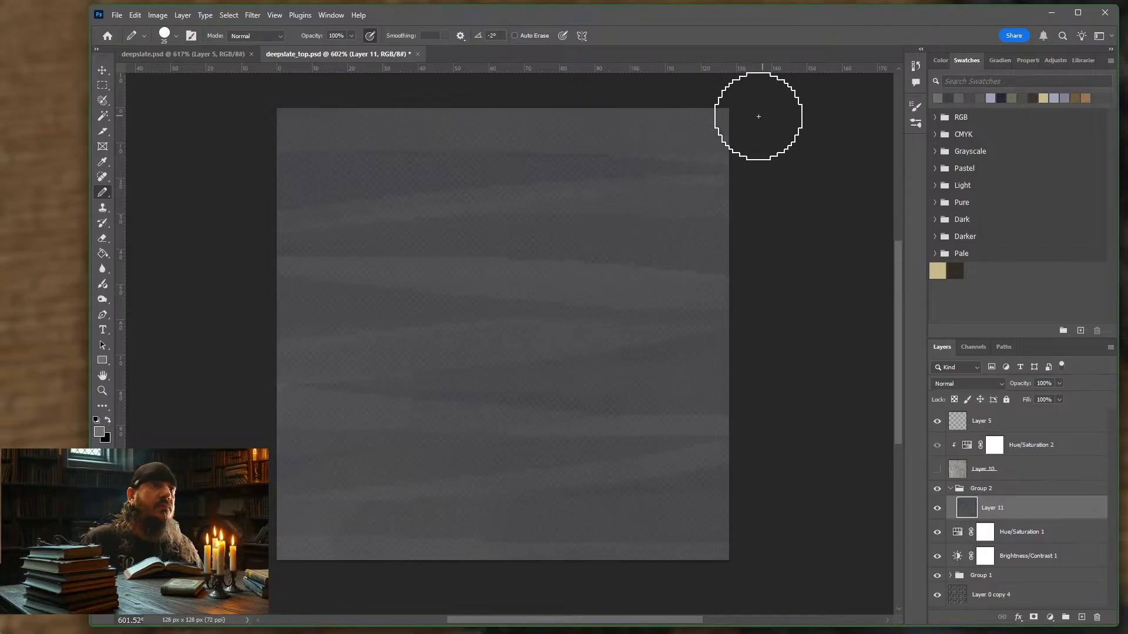
drag(755, 114, 312, 147)
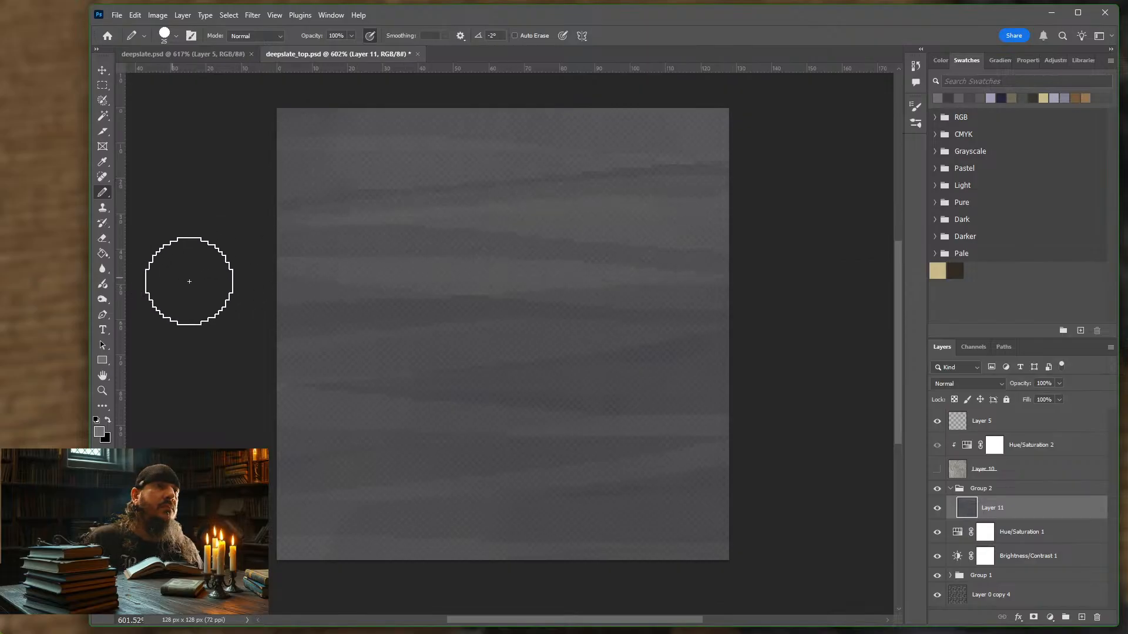
drag(843, 306, 178, 398)
mouse_move(796, 437)
mouse_down()
mouse_move(727, 465)
mouse_move(335, 480)
mouse_up()
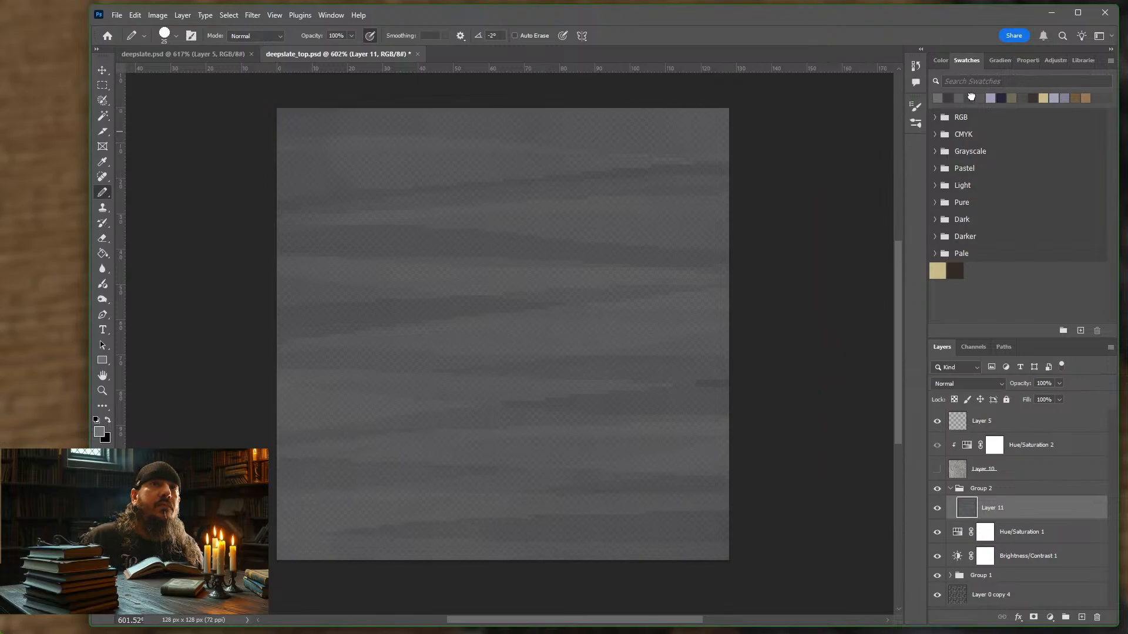
- Blend more grey streaks, starting with a darker grey, across Layer 11 while reducing the Pencil to 20 px and 15 px
click(971, 98)
key(bracketleft)
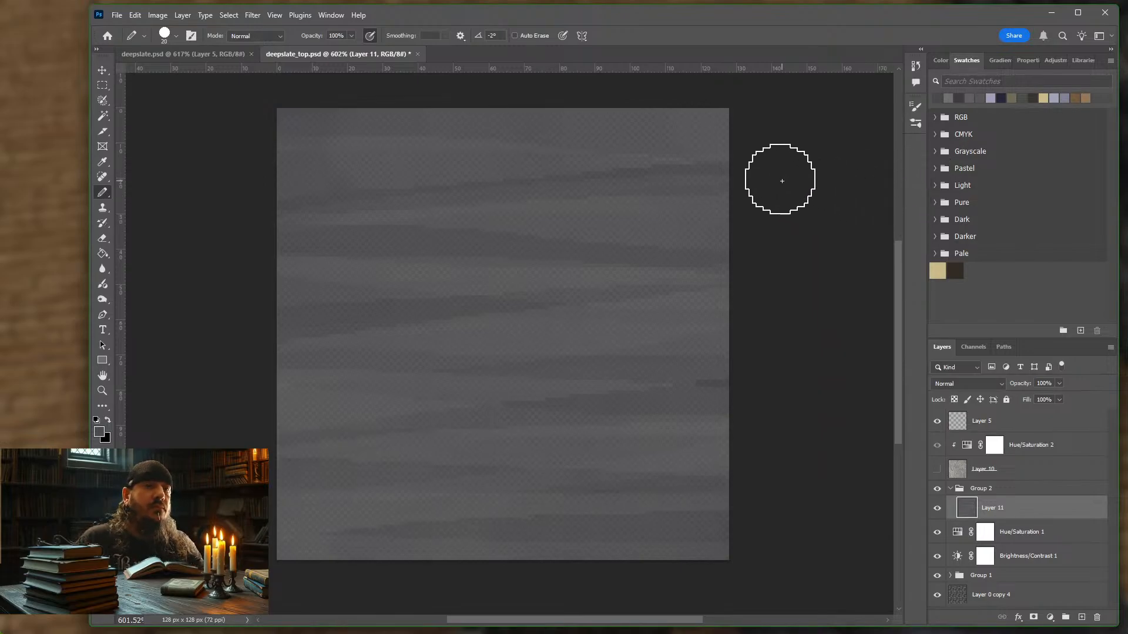
key(bracketleft)
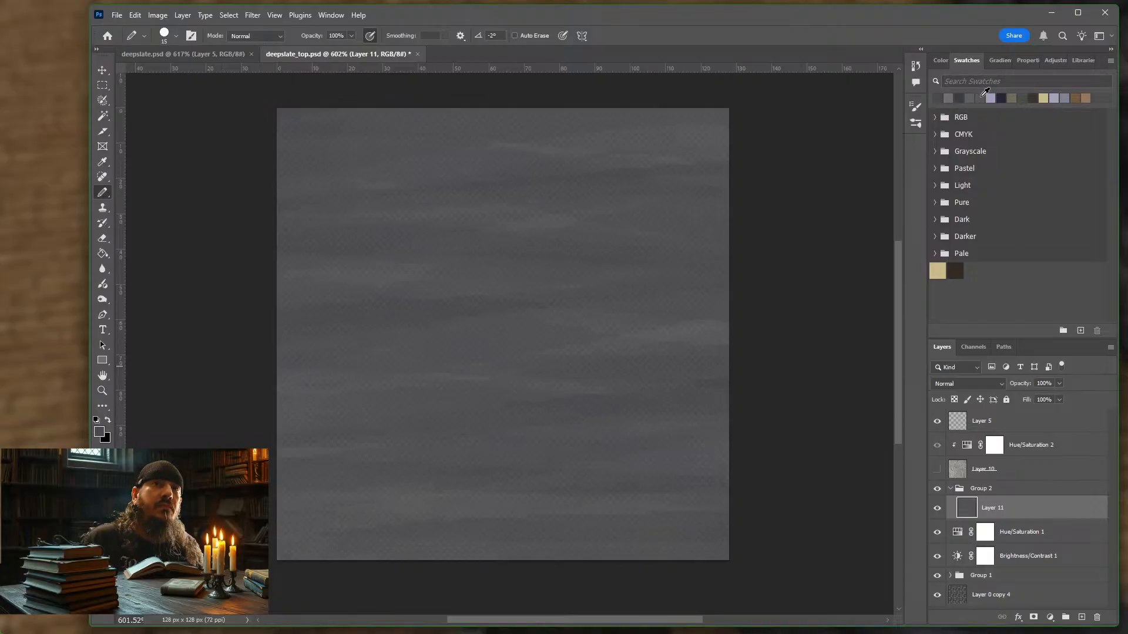
- Layer thinner lighter and darker grey streaks over Layer 11 with a 10 px Pencil
click(986, 95)
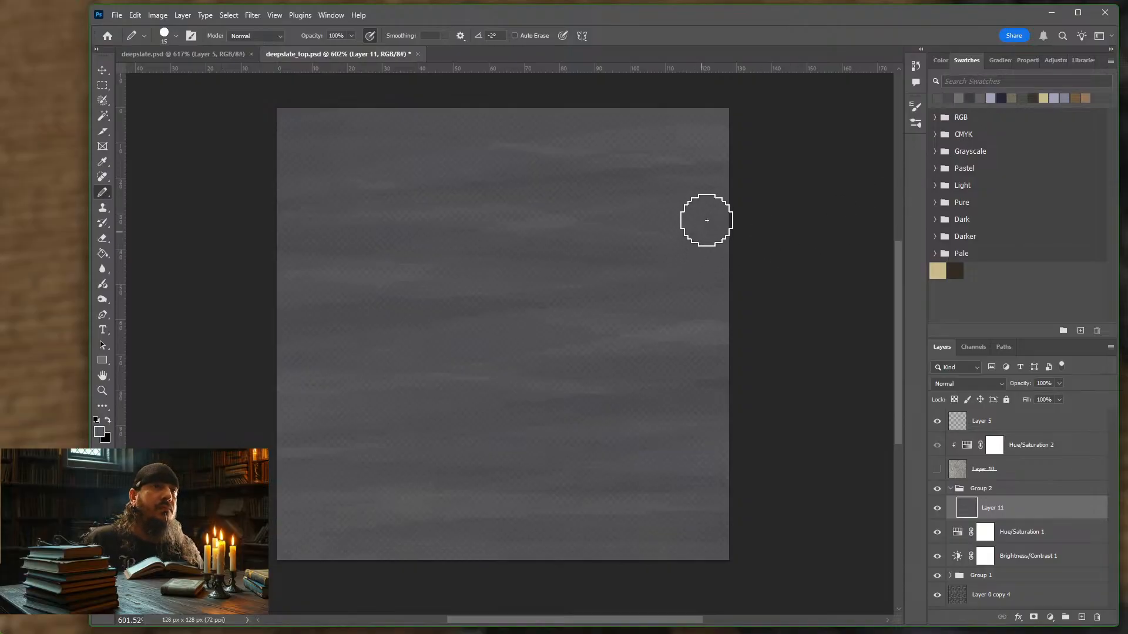
key(bracketleft)
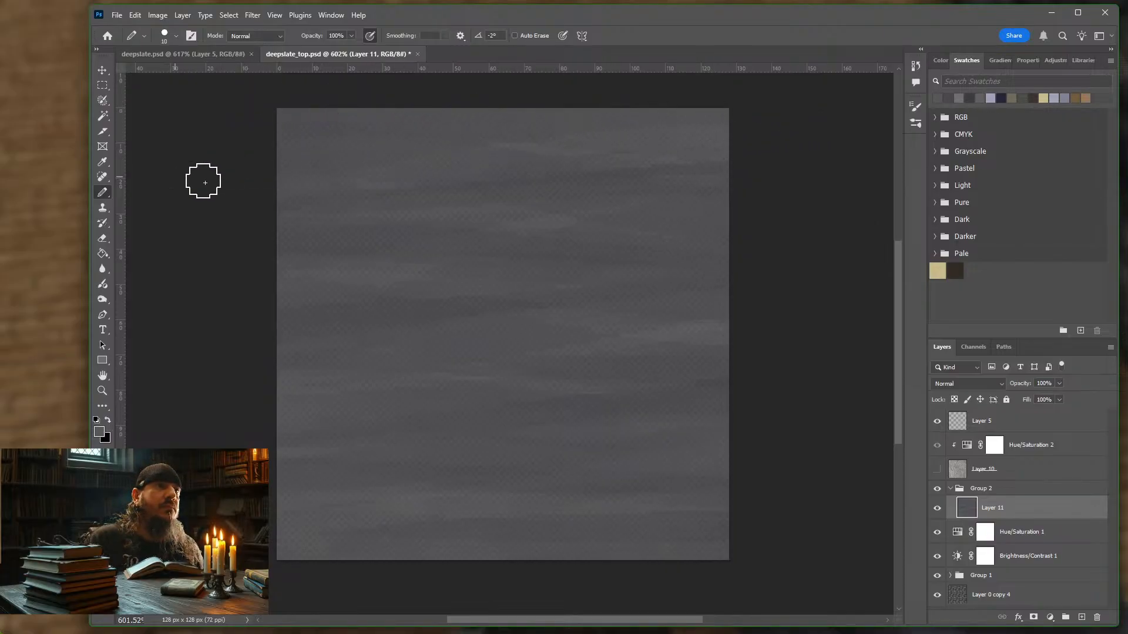
click(984, 96)
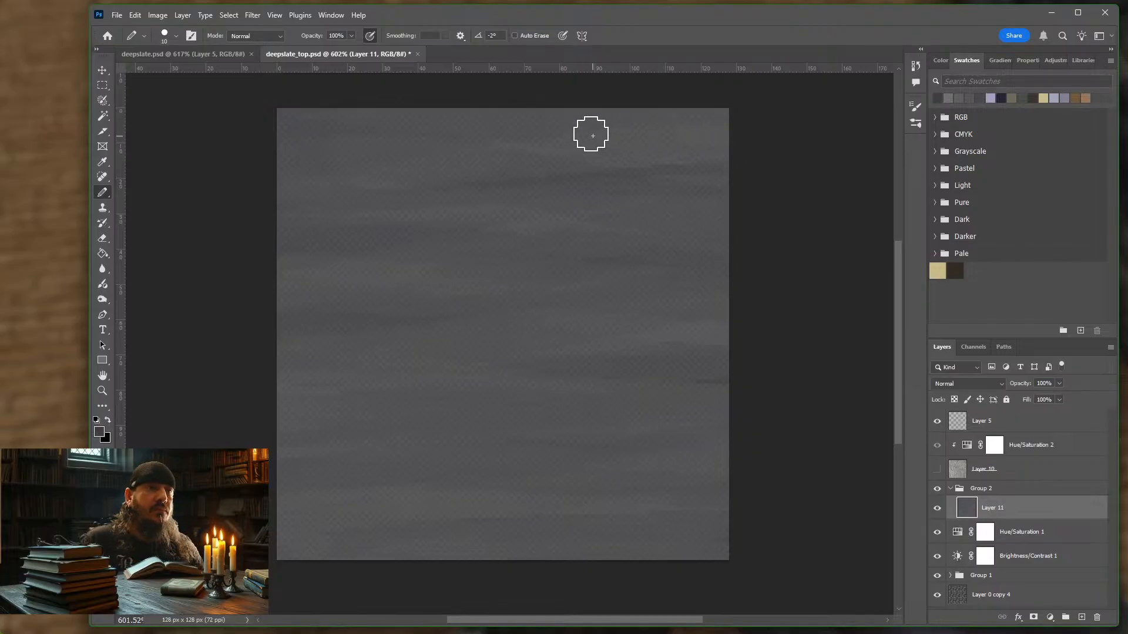
- Reduce the Pencil to 6 px and break up the bands on Layer 11 with fine streaks in alternating greys
key(bracketleft)
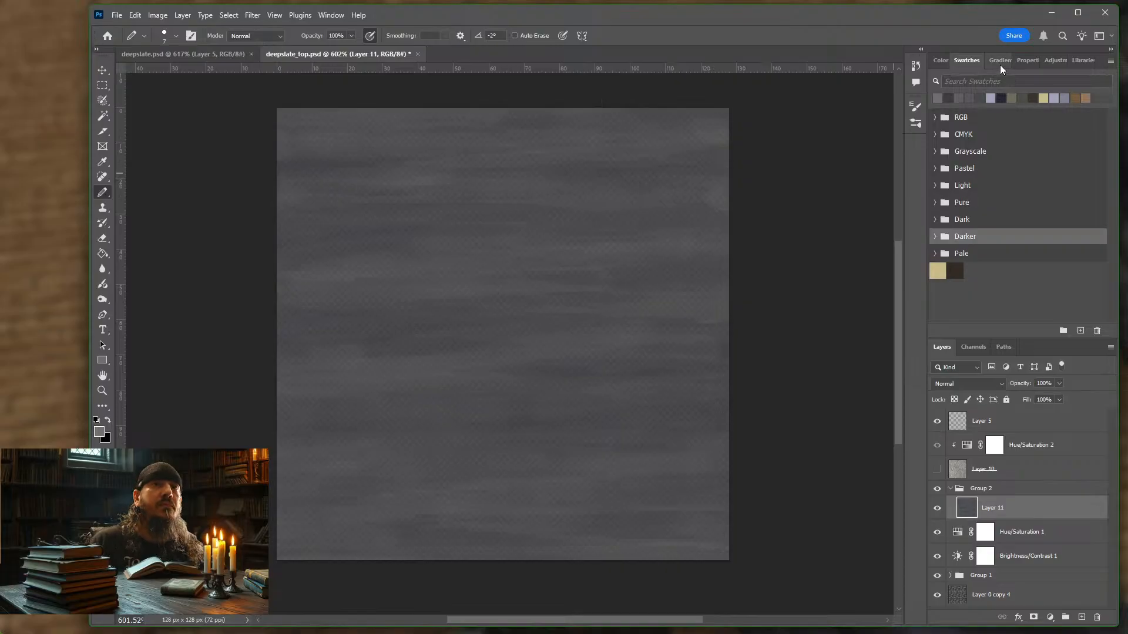
click(981, 96)
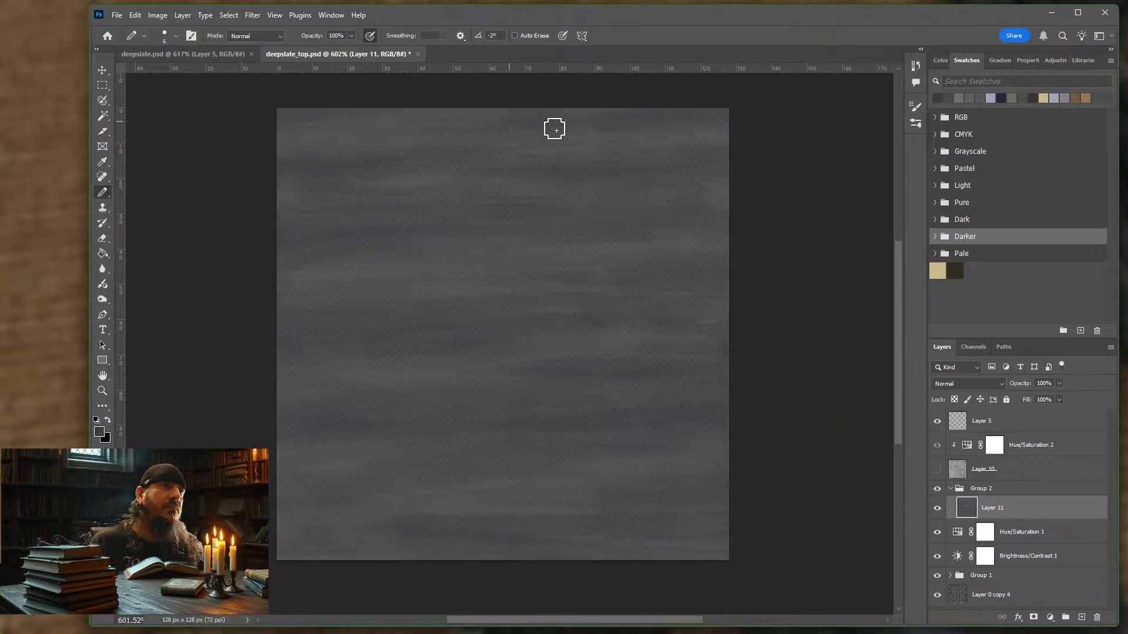
click(963, 95)
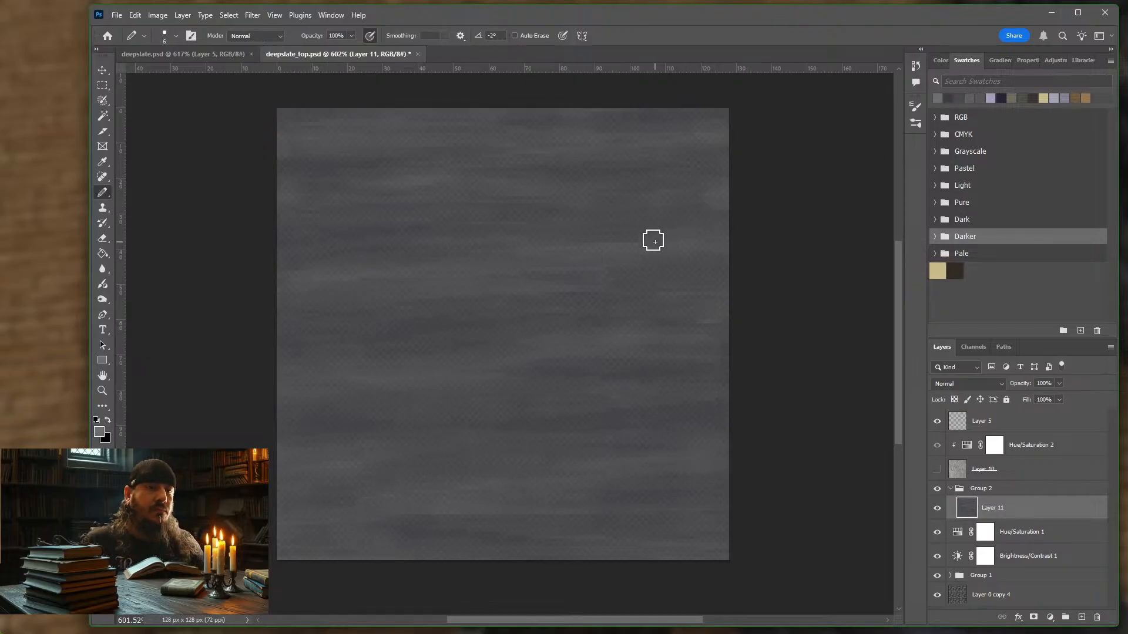
- Paint finer streaks over Layer 11 with a 4 px Pencil, then add darker grey ones with a 2 px tip
key(bracketleft)
key(bracketleft)
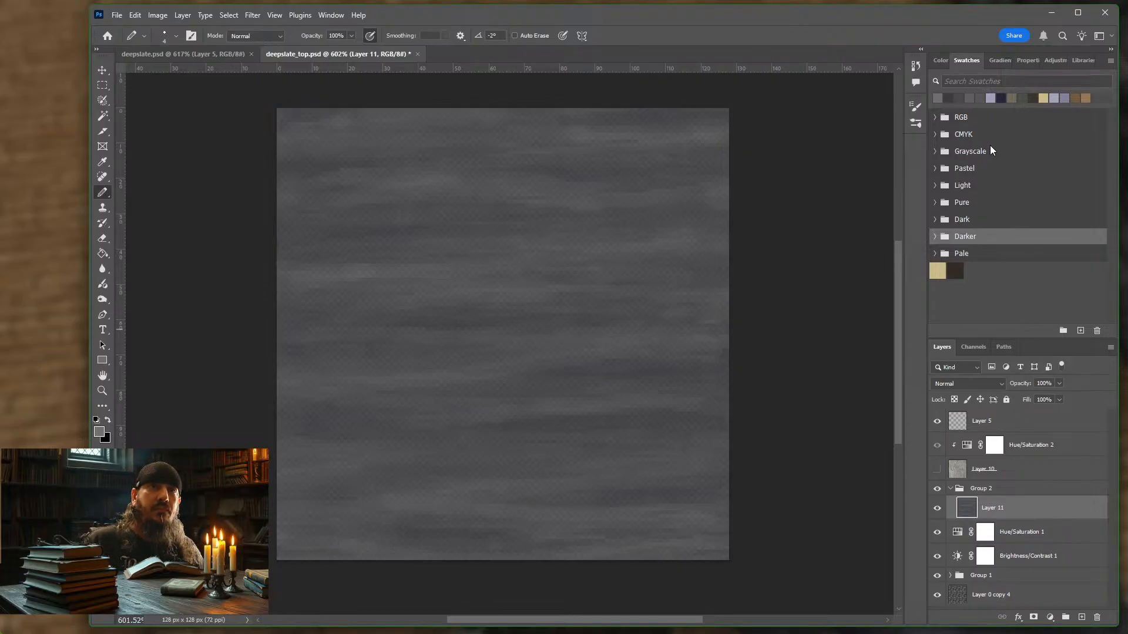
click(950, 95)
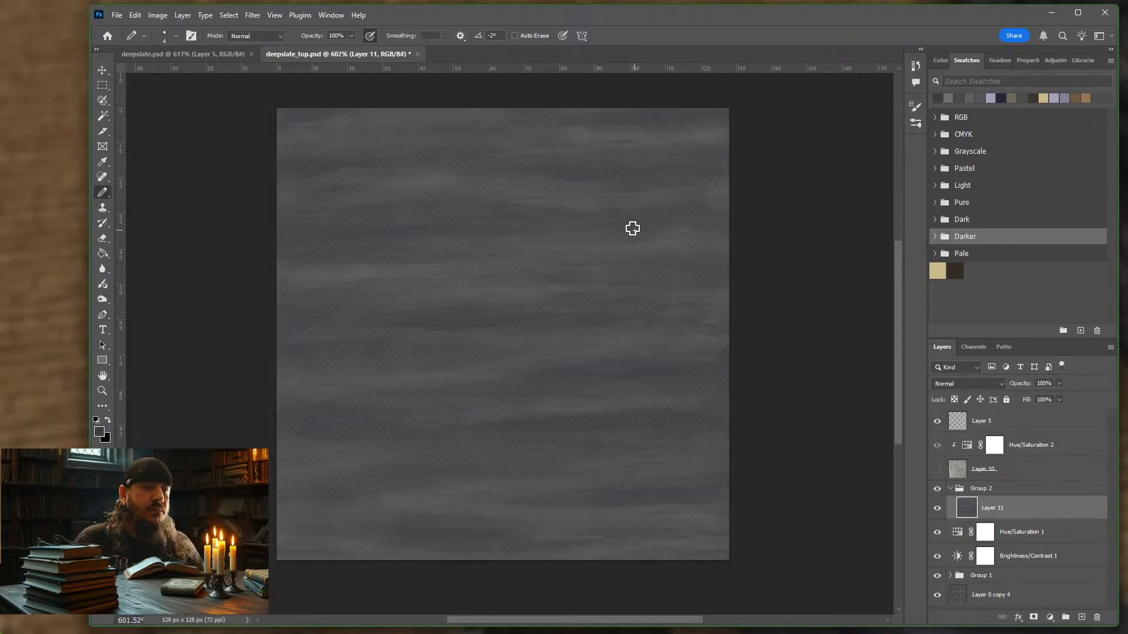
key(bracketleft)
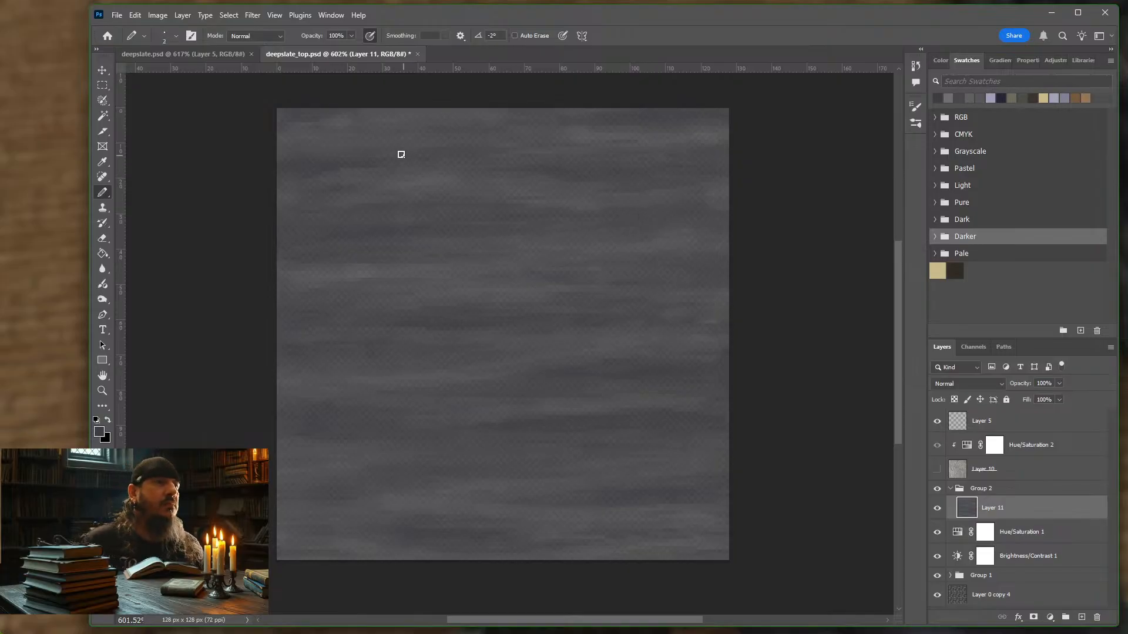
key(bracketleft)
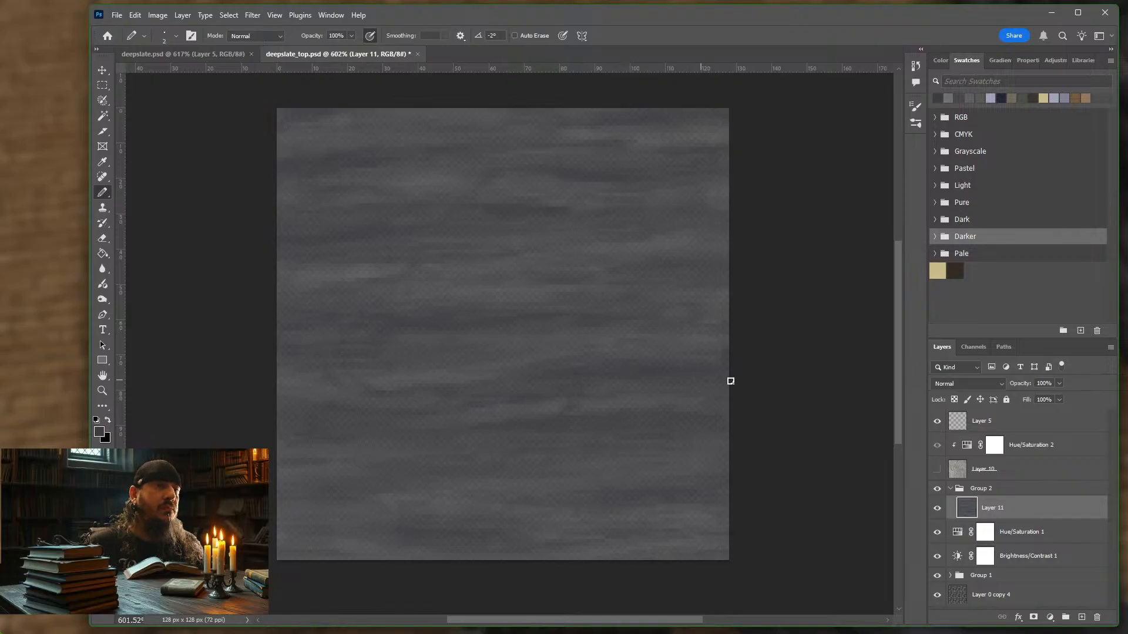
- Turn on Pattern Preview to check how the streaked texture tiles across its edges
click(279, 19)
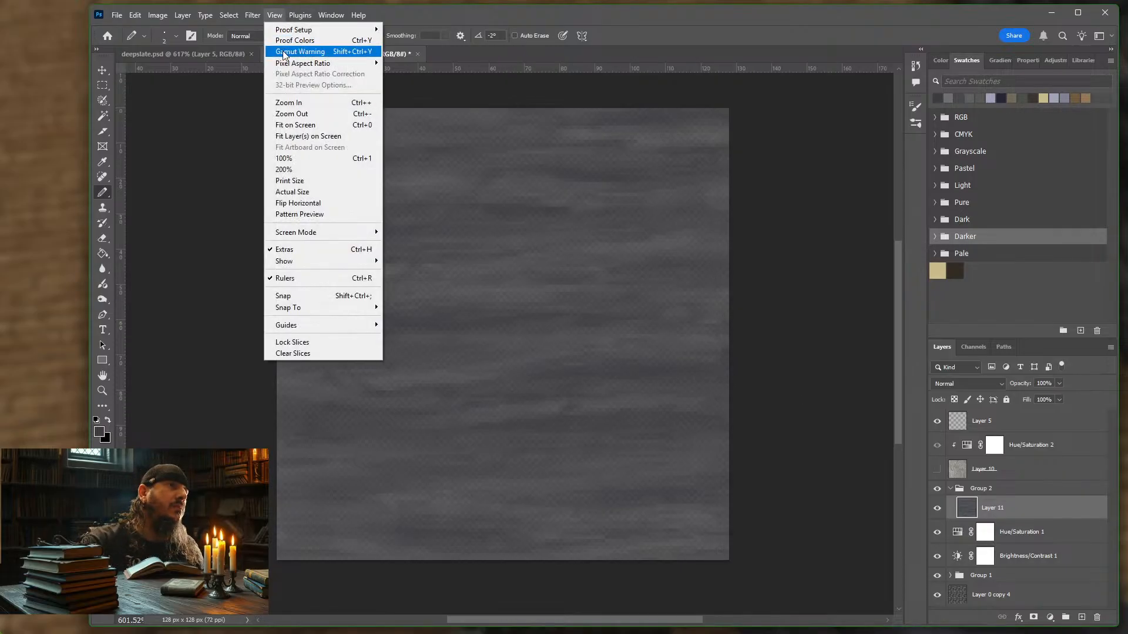
click(300, 214)
click(570, 247)
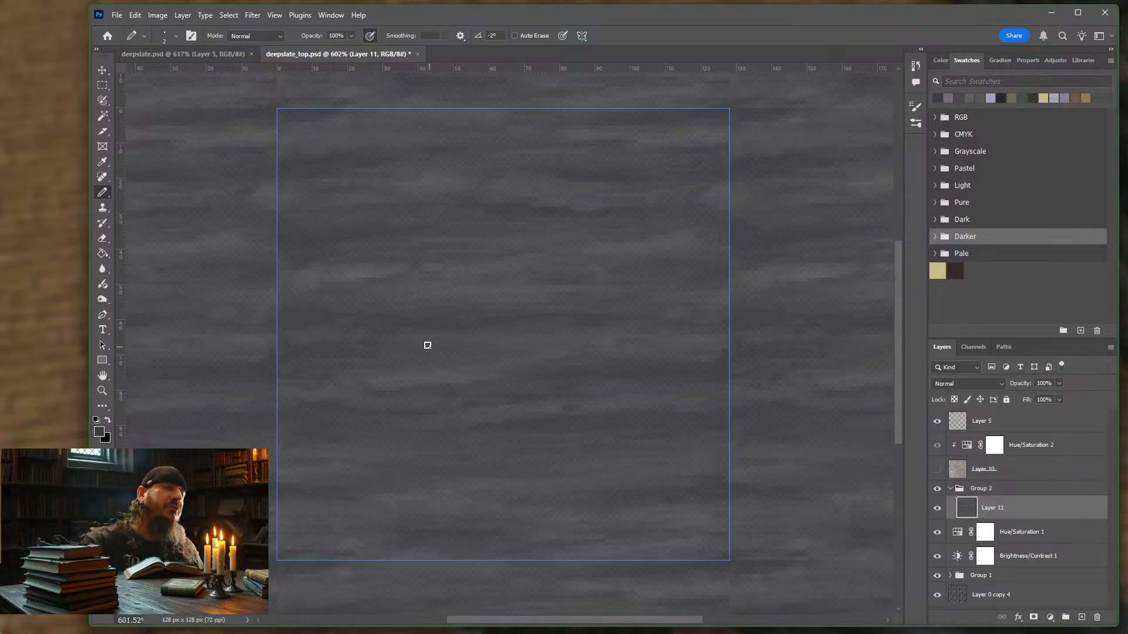
click(275, 16)
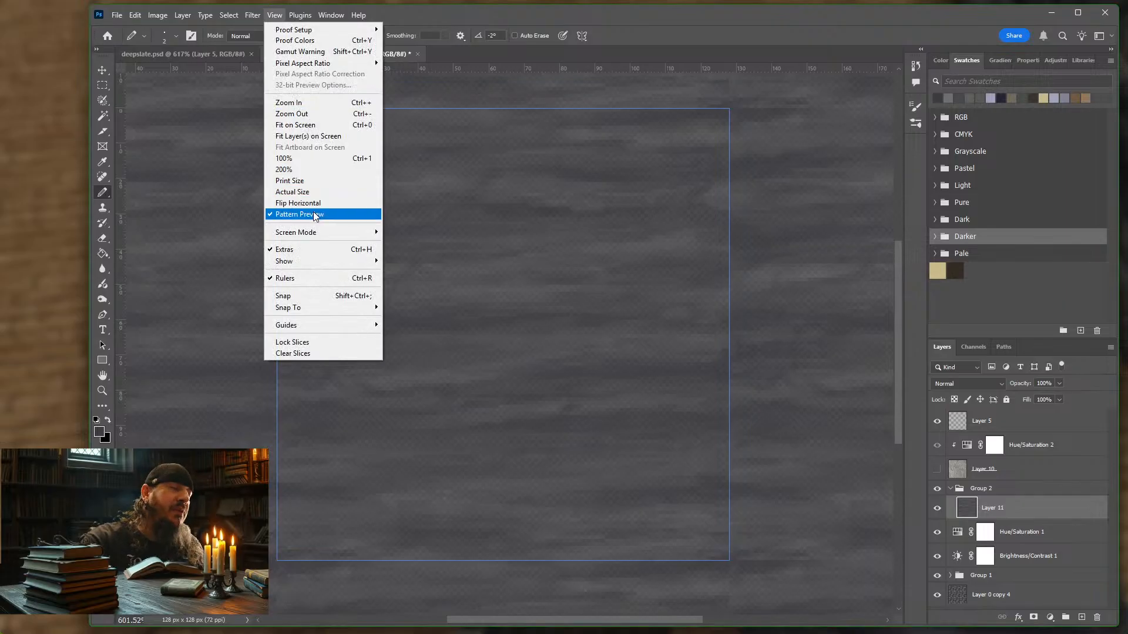
click(740, 325)
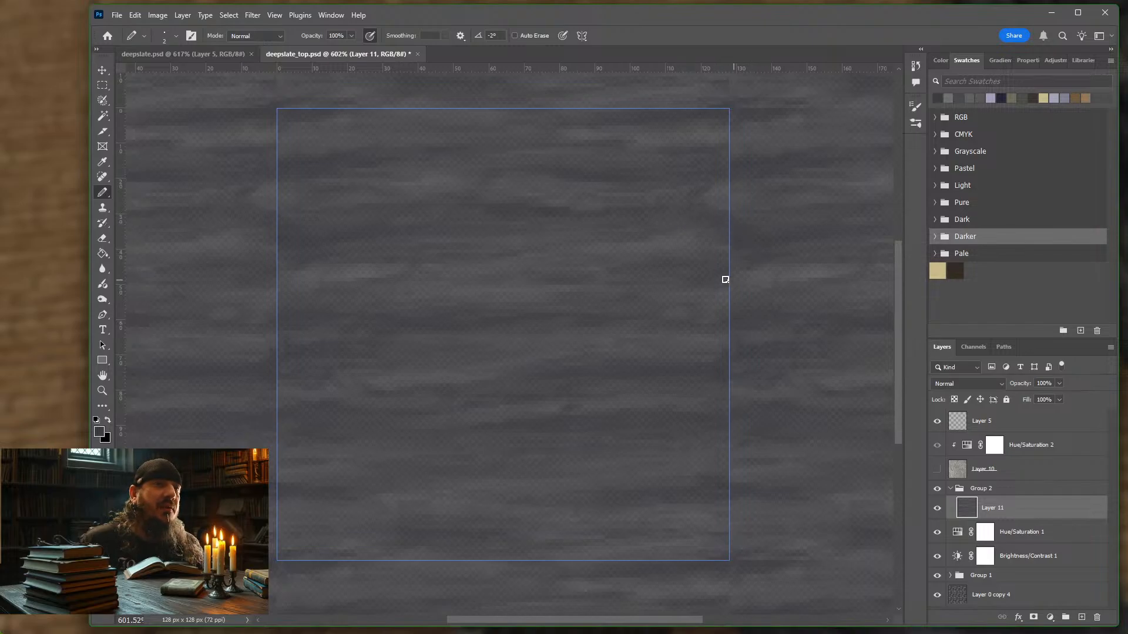
- Add thin lighter grey streaks to Layer 11 near the tile seams and mid-texture with the 2 px Pencil
click(949, 97)
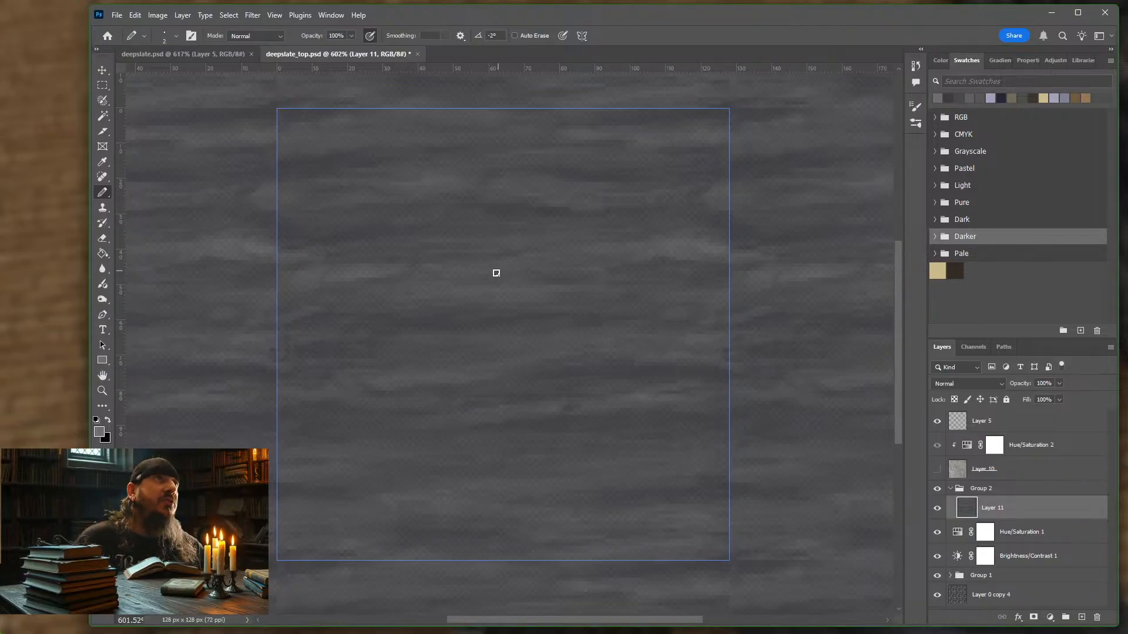
scroll(484, 336, up, 10)
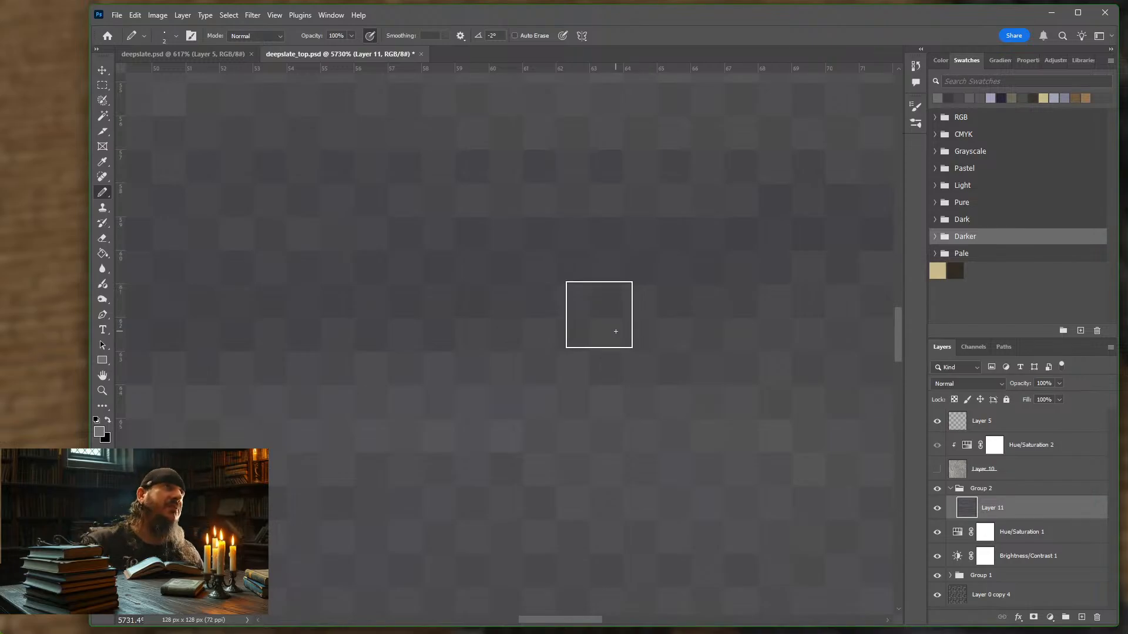
scroll(615, 332, down, 10)
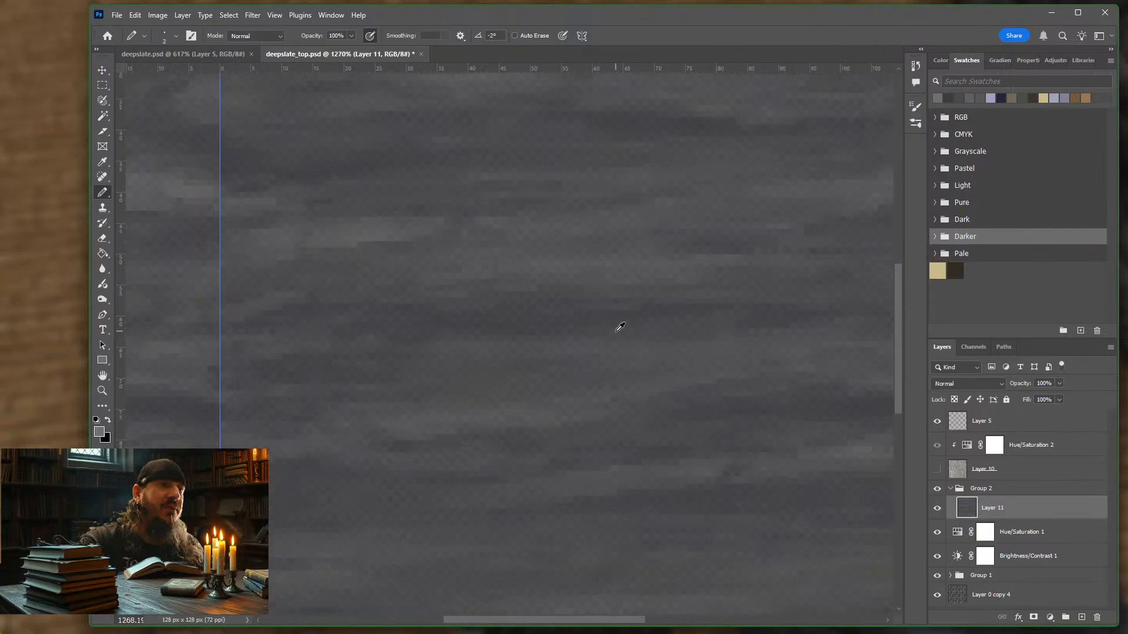
scroll(619, 327, down, 1)
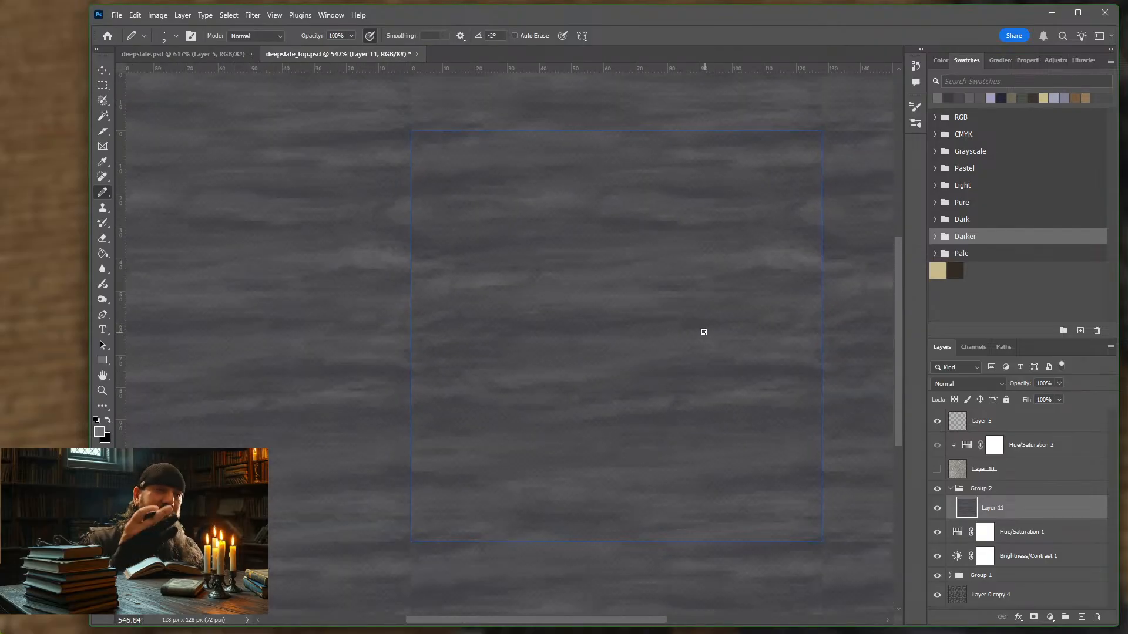
scroll(704, 331, right, 5)
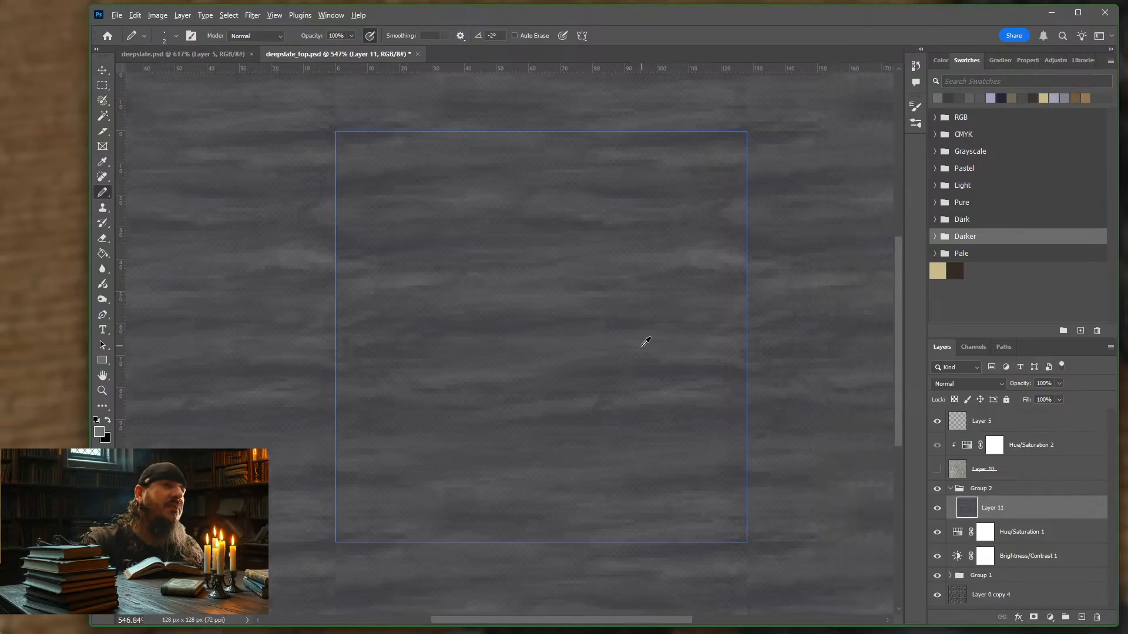
scroll(643, 341, up, 1)
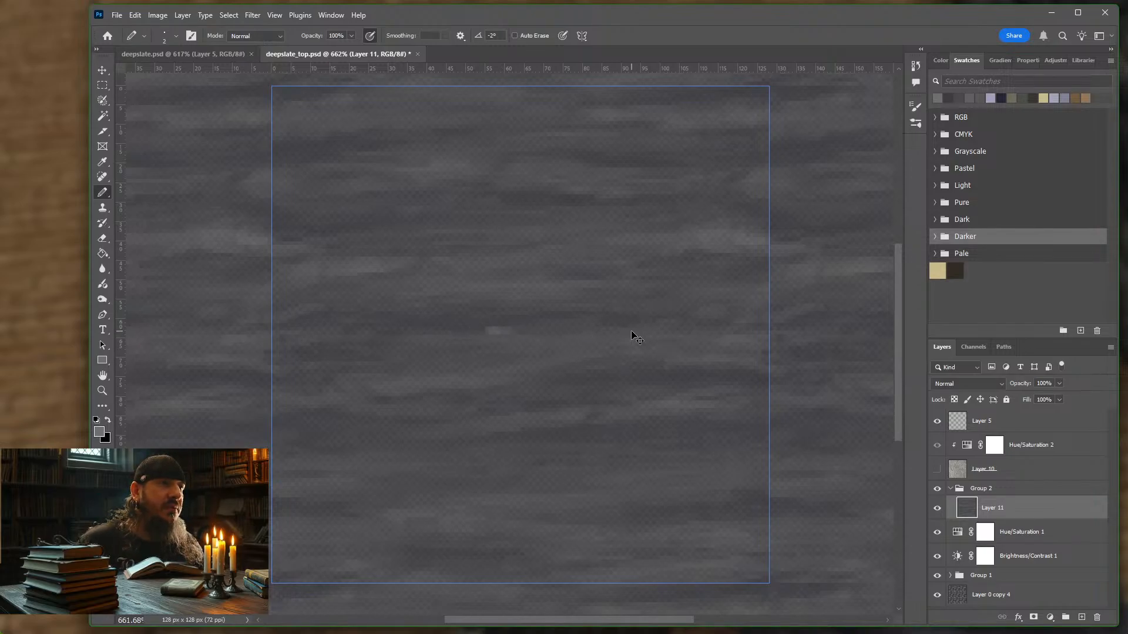
- Undo the last stroke and pencil thin horizontal dark and lighter grey streaks on Layer 11 with a 1-pixel tip
key(ctrl+z)
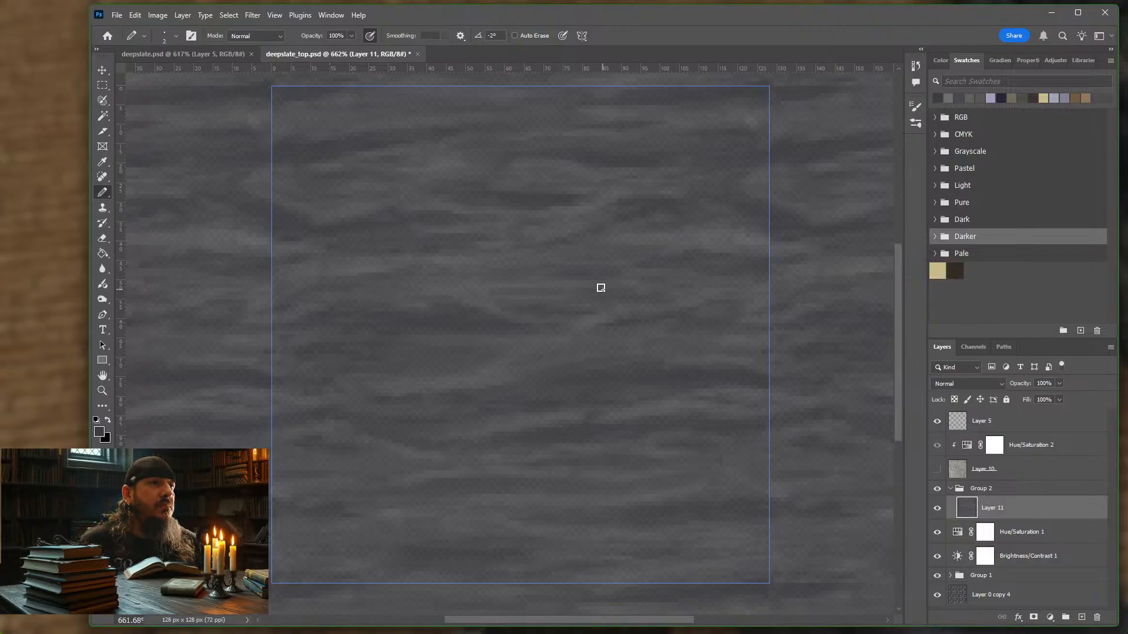
key(bracketleft)
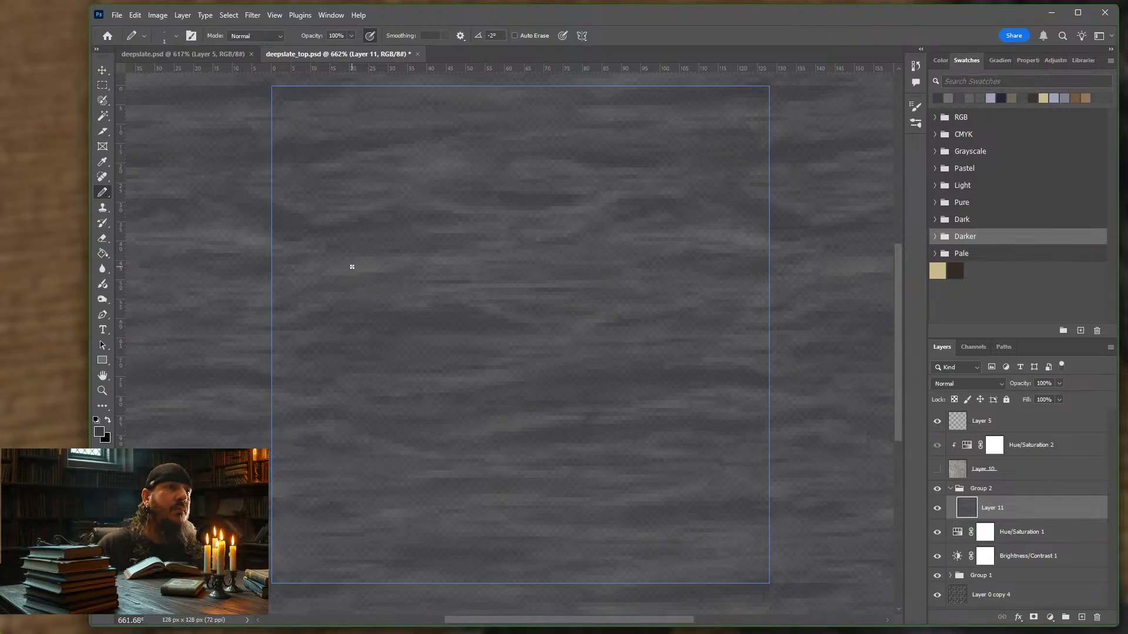
drag(360, 266, 391, 267)
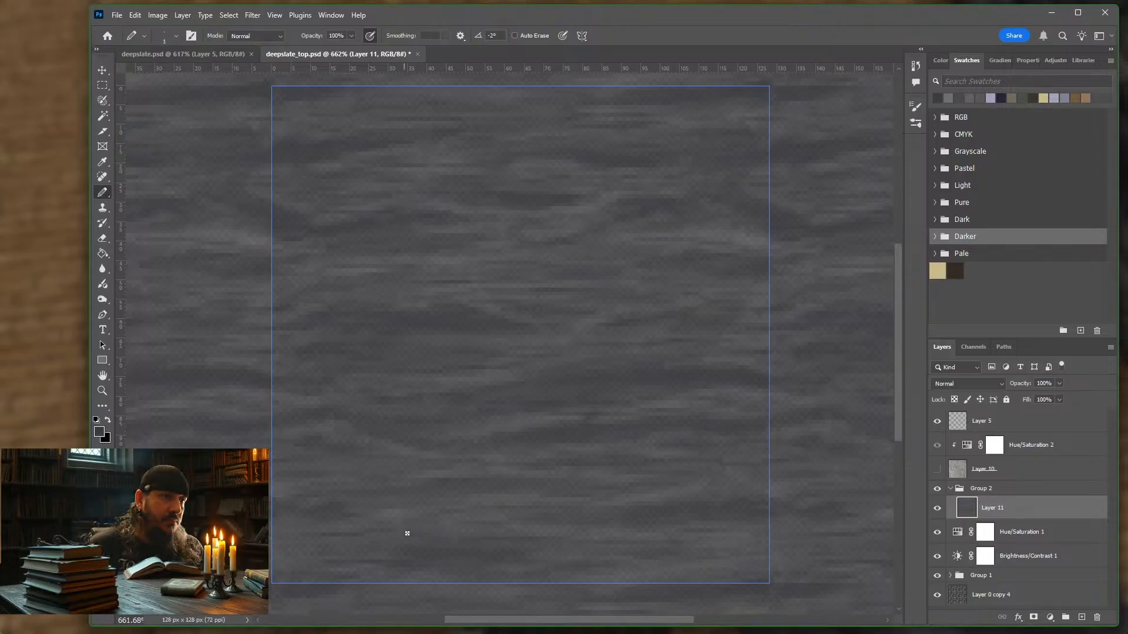
click(956, 95)
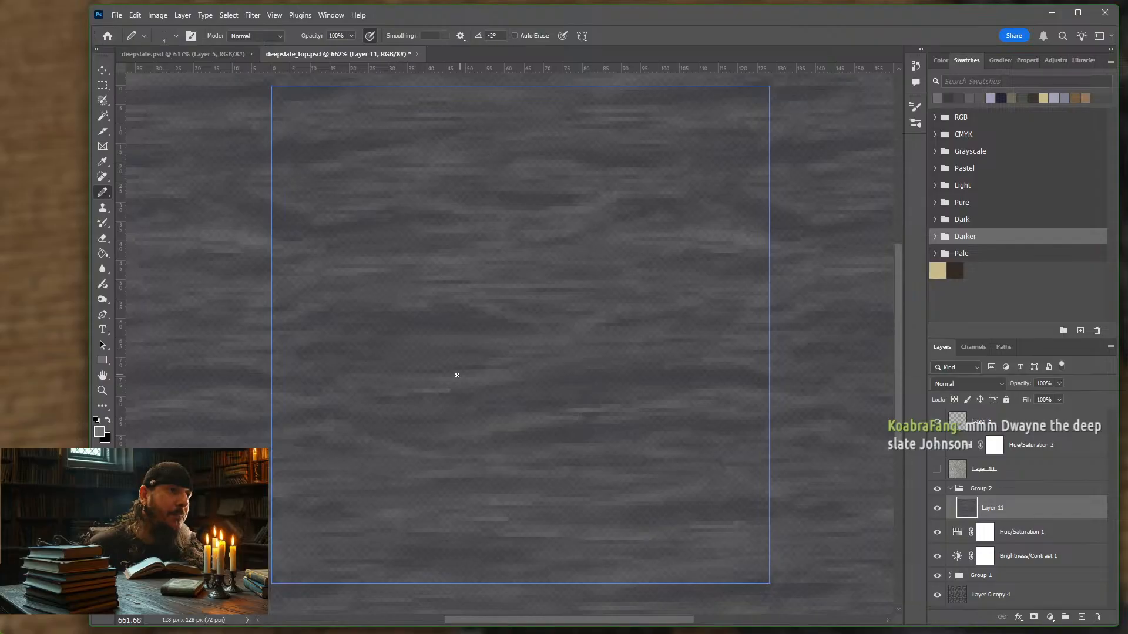
drag(451, 363, 495, 363)
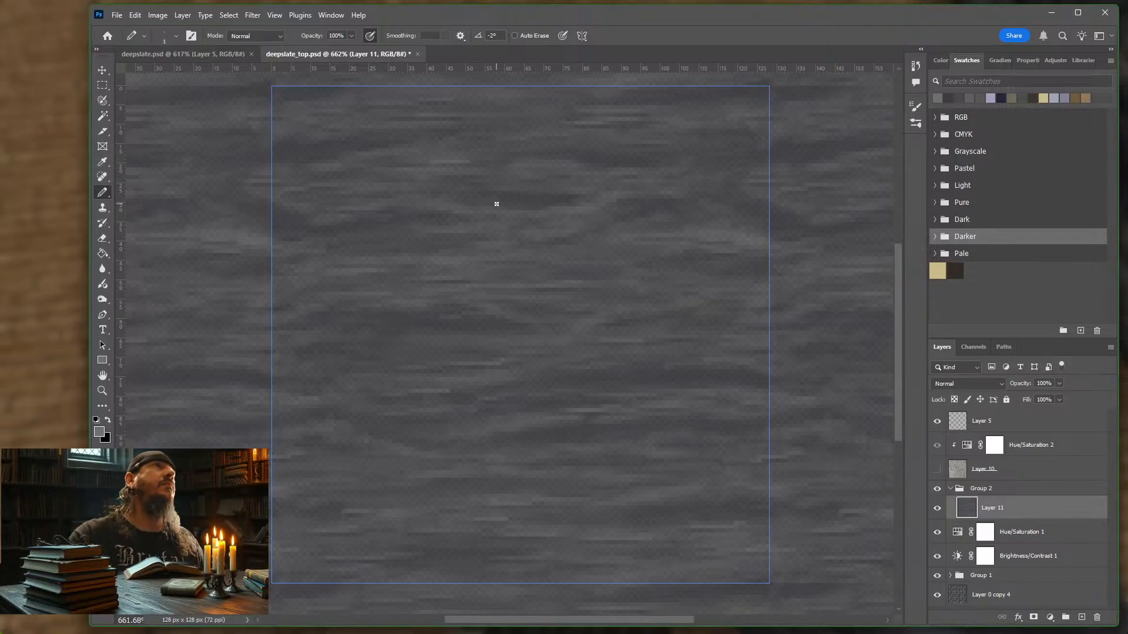
- Examine how the streaked stone texture repeats across the tiled pattern preview, both from afar and up close along the tile's edges
scroll(584, 344, down, 10)
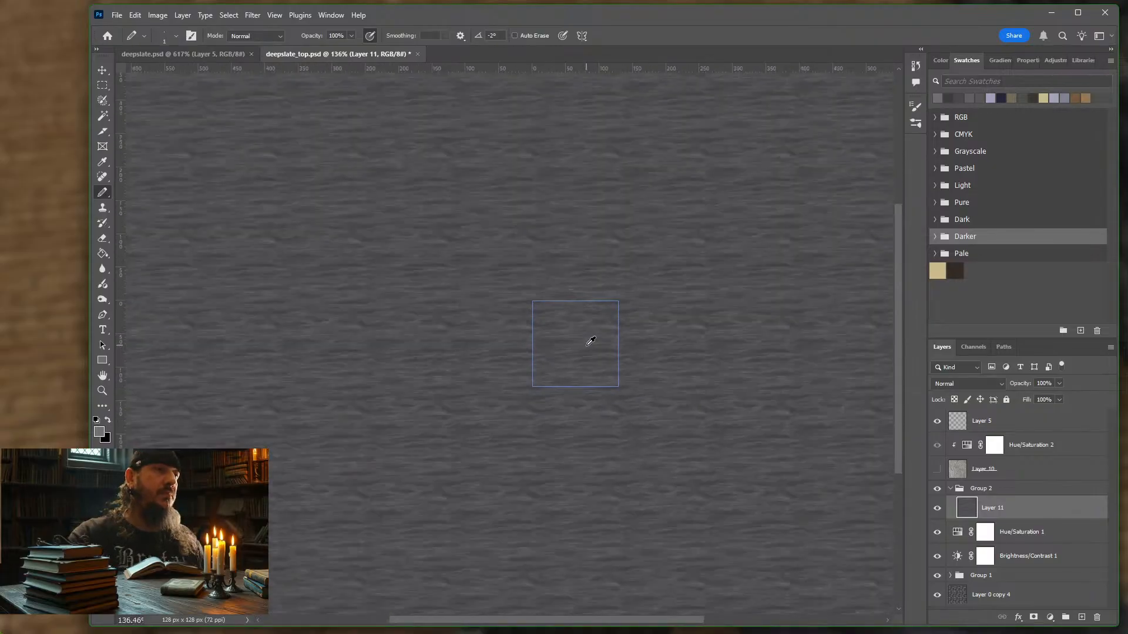
scroll(585, 344, up, 4)
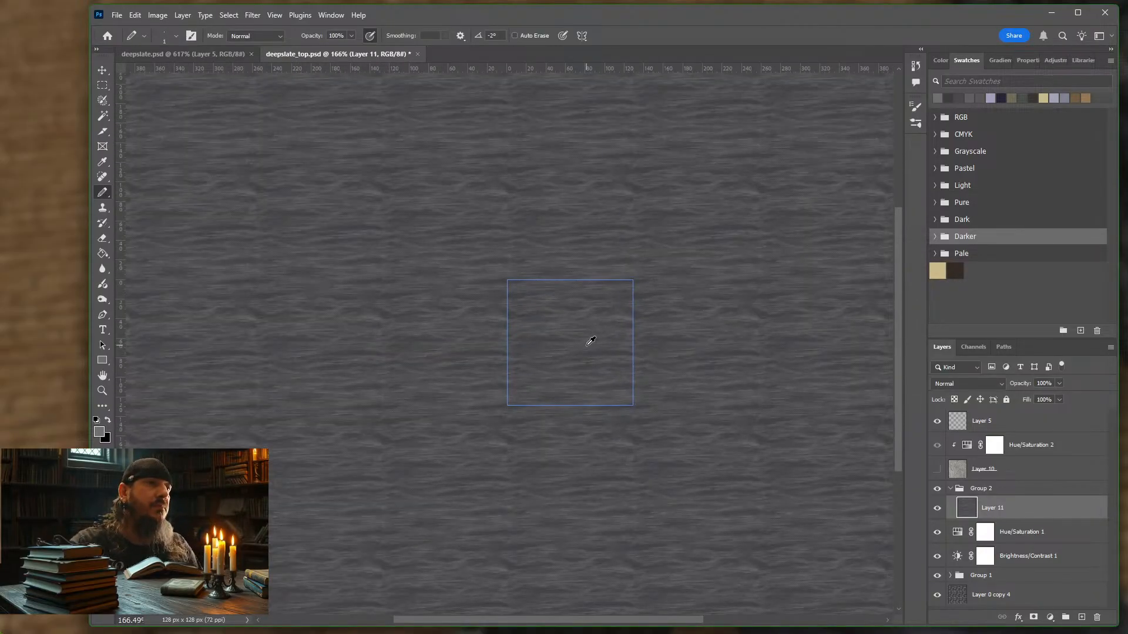
scroll(590, 341, up, 3)
scroll(668, 360, up, 4)
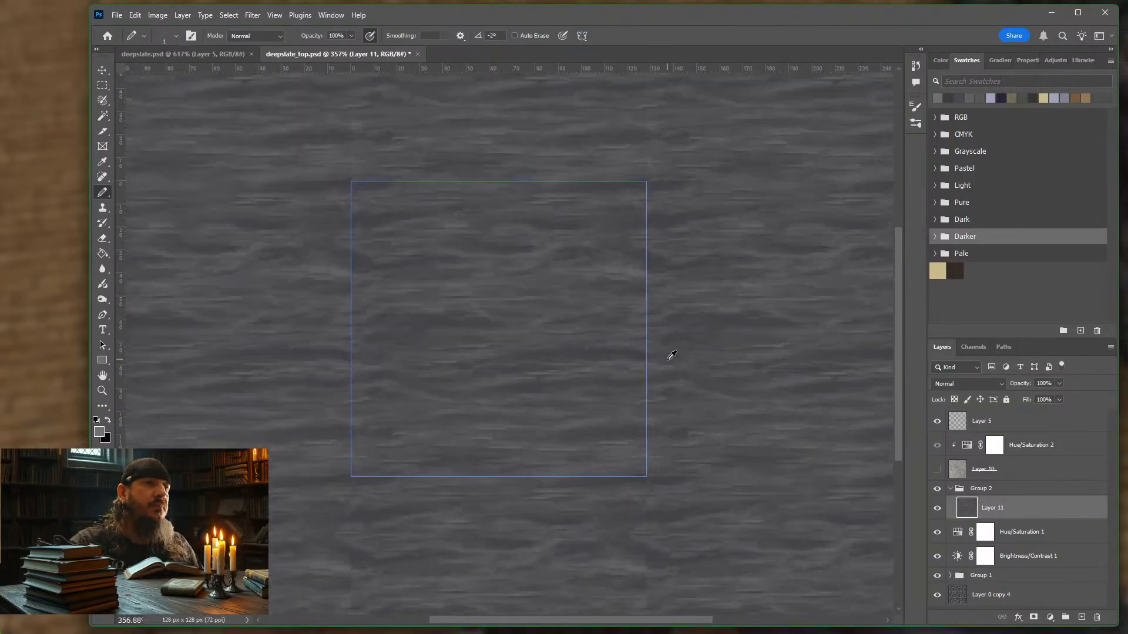
scroll(671, 355, up, 3)
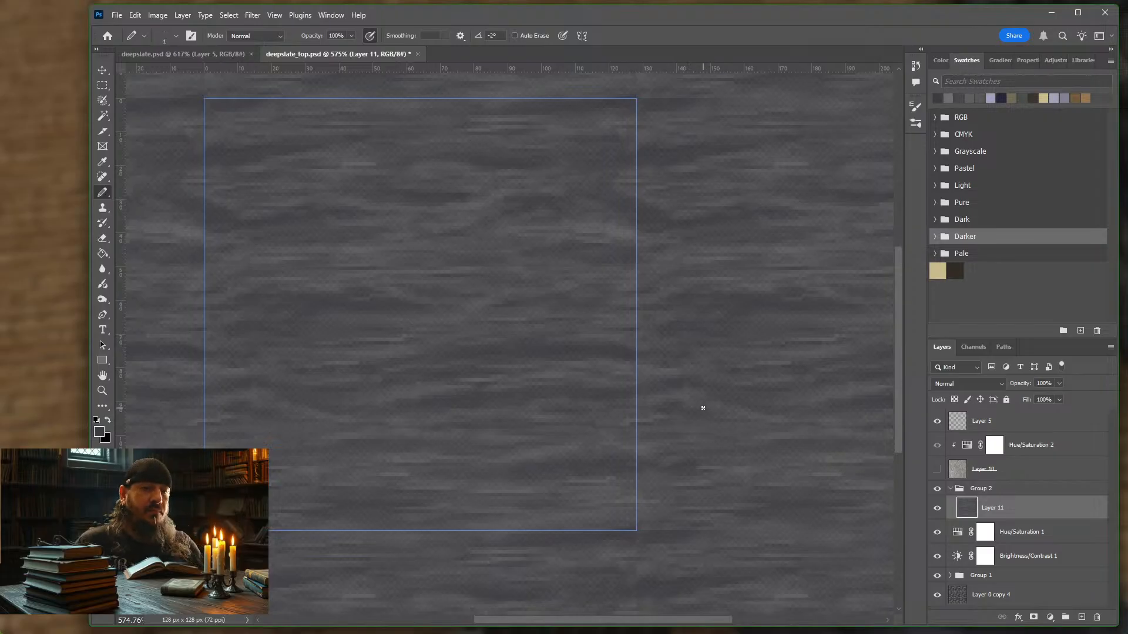
key(bracketright)
key(bracketright)
key(bracketright)
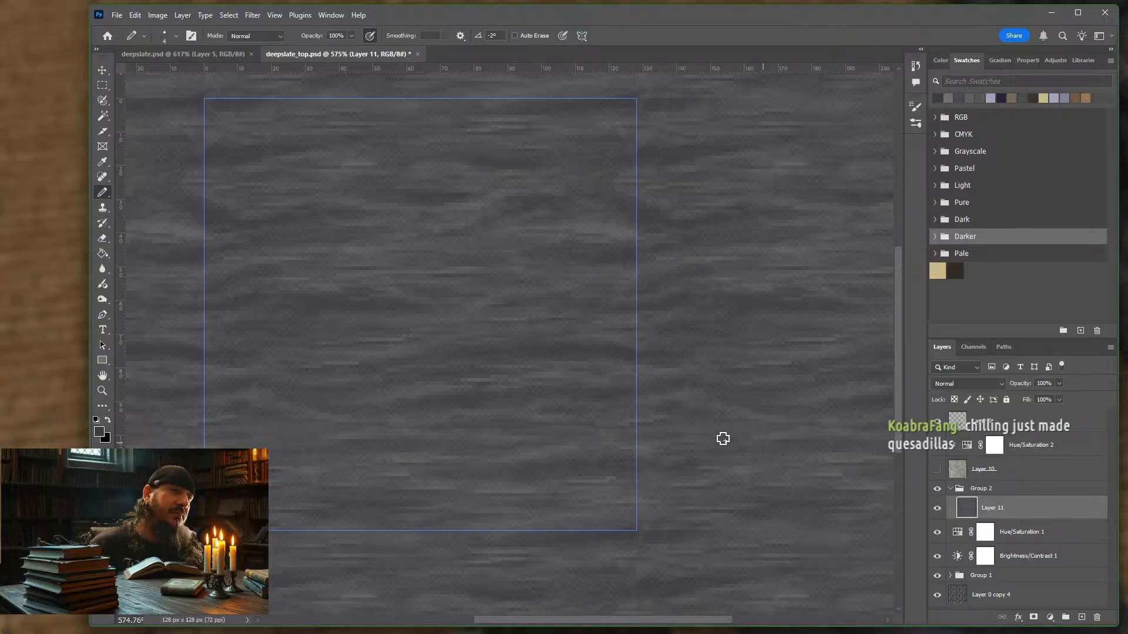
scroll(340, 352, right, 1)
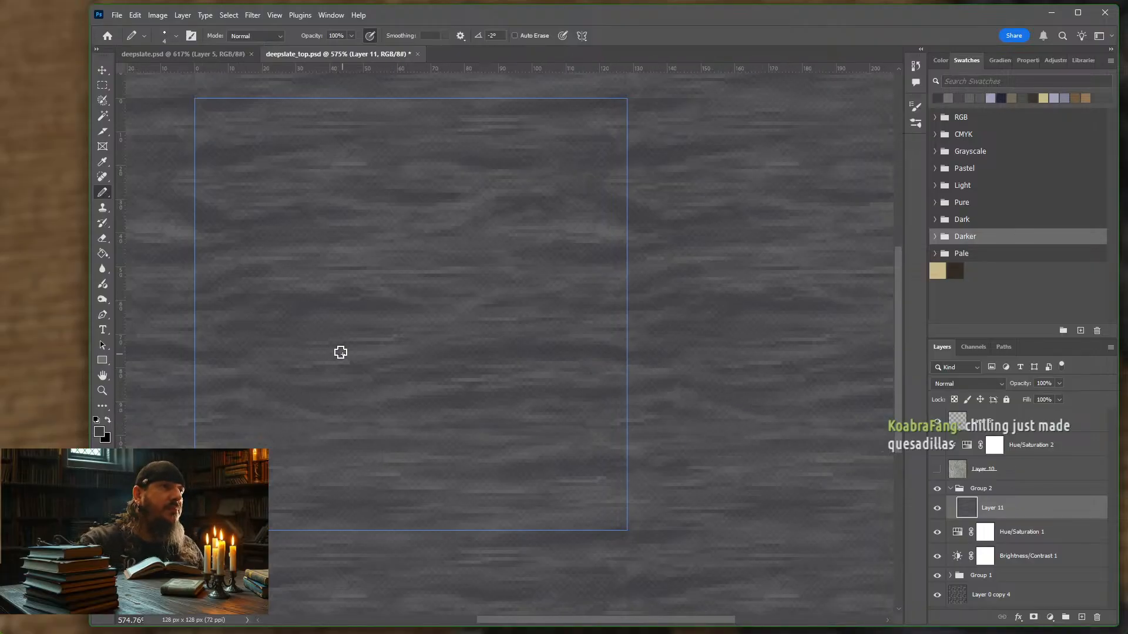
scroll(340, 352, left, 1)
scroll(340, 353, left, 3)
scroll(340, 352, left, 5)
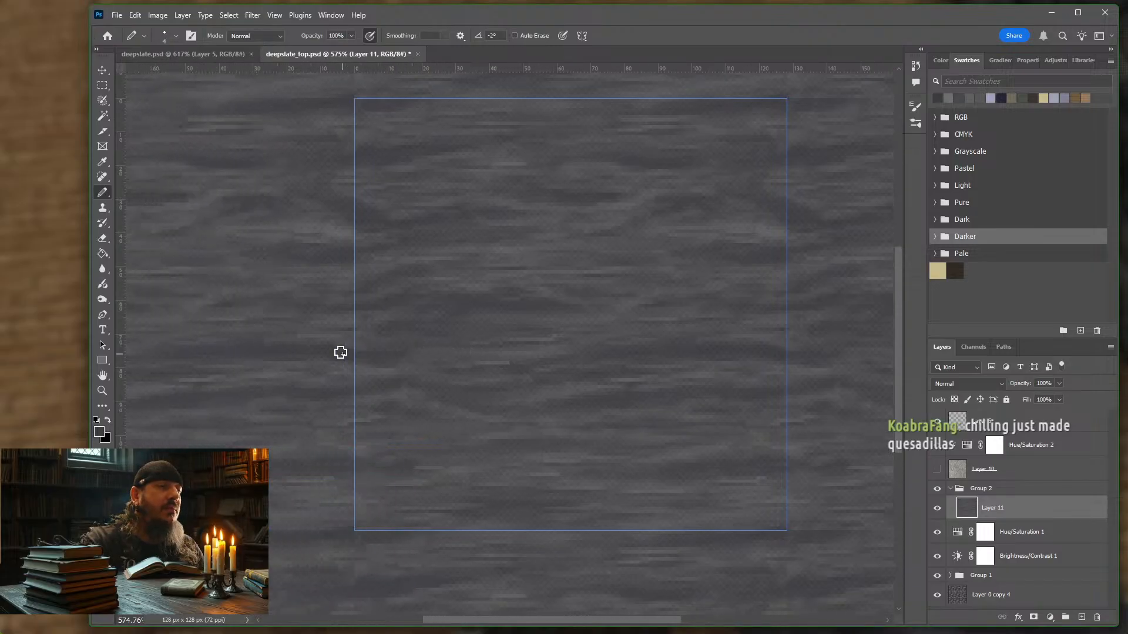
scroll(432, 363, up, 2)
scroll(432, 362, up, 1)
scroll(537, 391, up, 2)
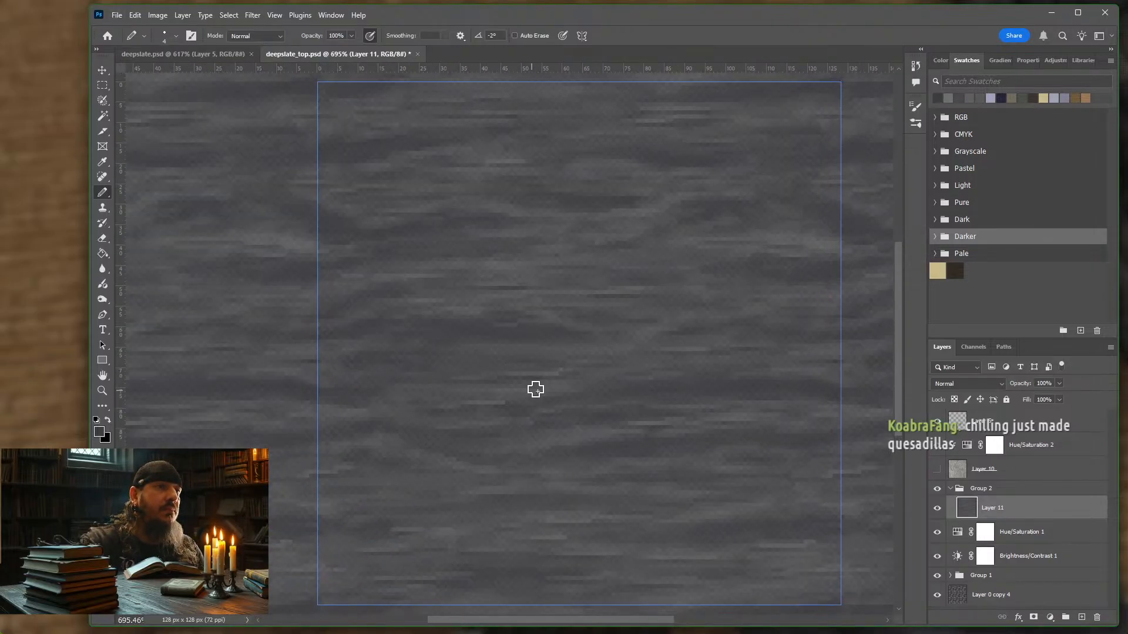
scroll(733, 421, down, 1)
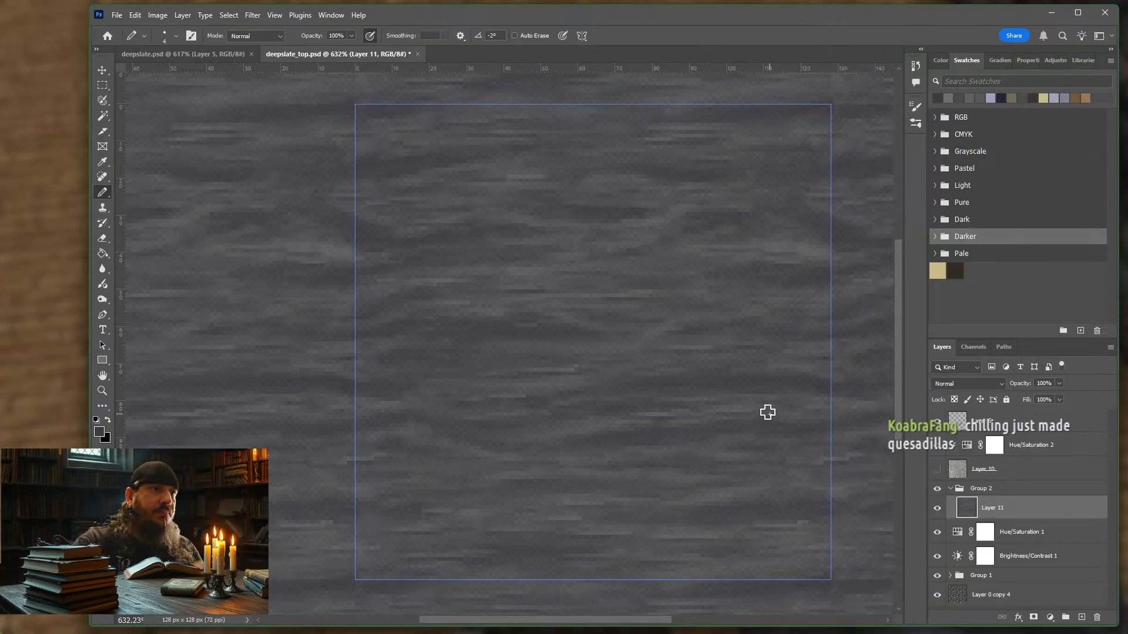
scroll(761, 409, left, 1)
scroll(761, 408, right, 4)
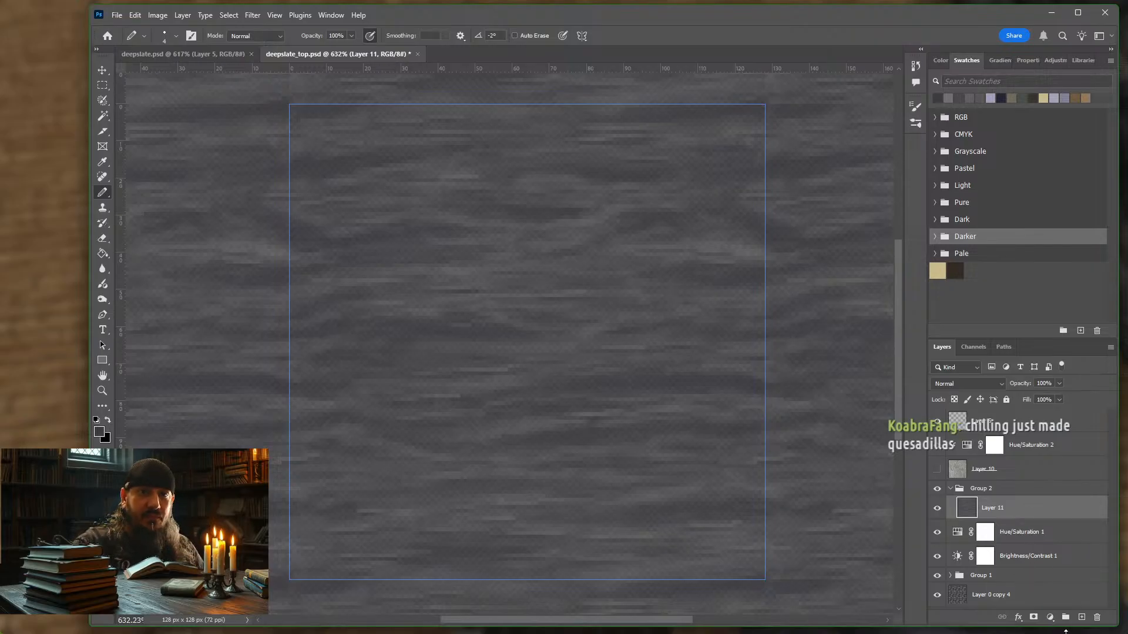
- Add a layer above Layer 11 and pencil fine 1-pixel cracks on it in a dark purplish grey
click(1081, 617)
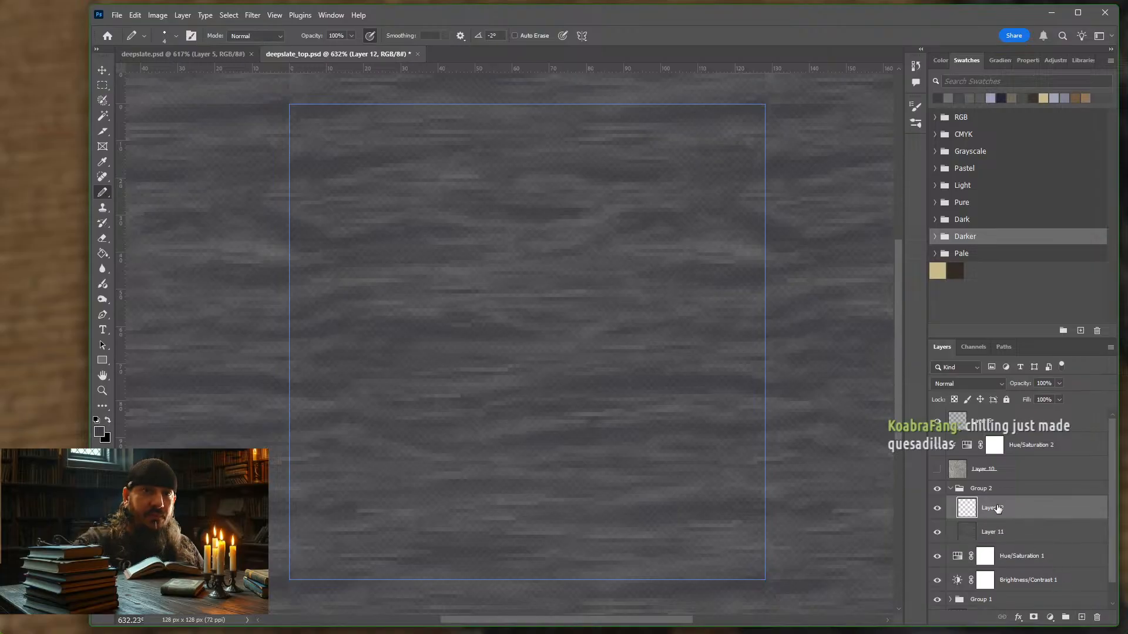
click(1006, 95)
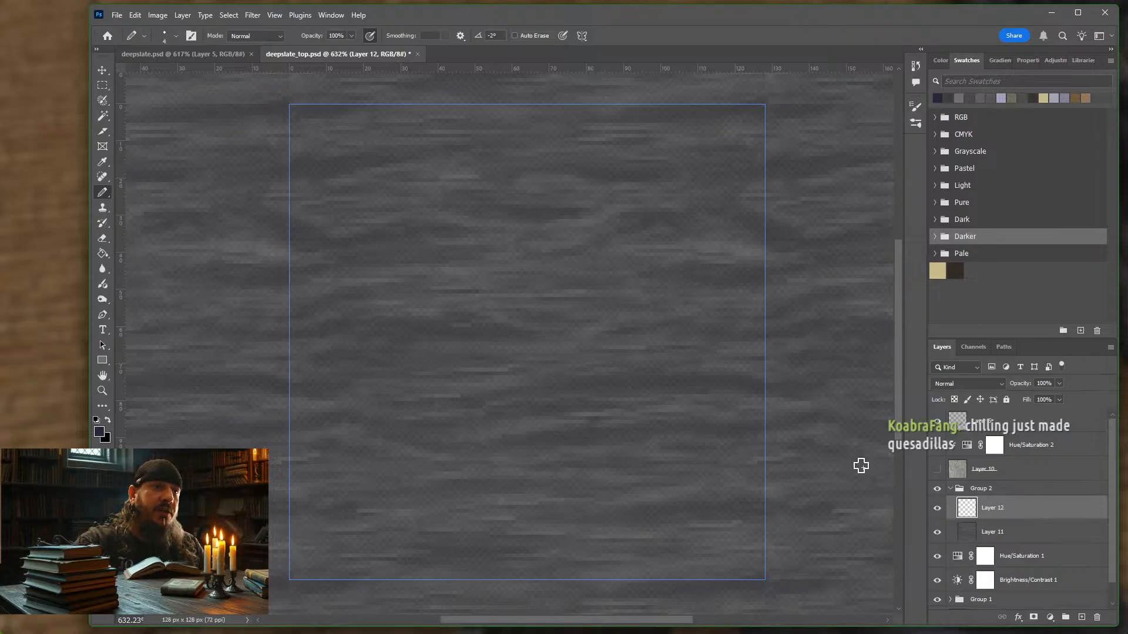
key(bracketleft)
key(bracketleft)
key(bracketleft)
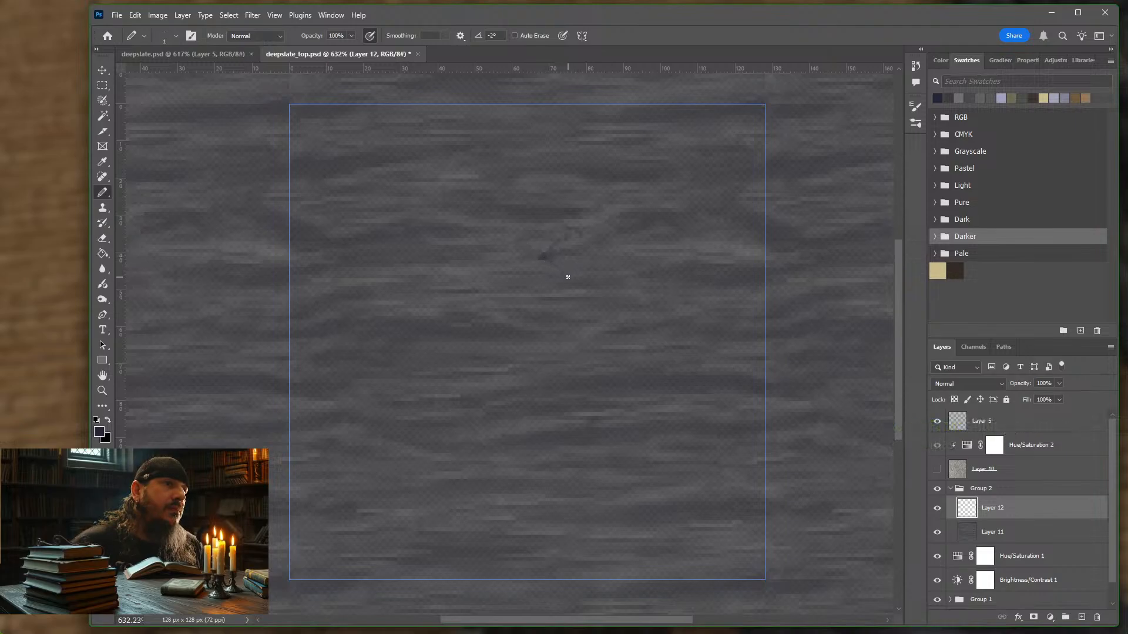
shift+click(577, 286)
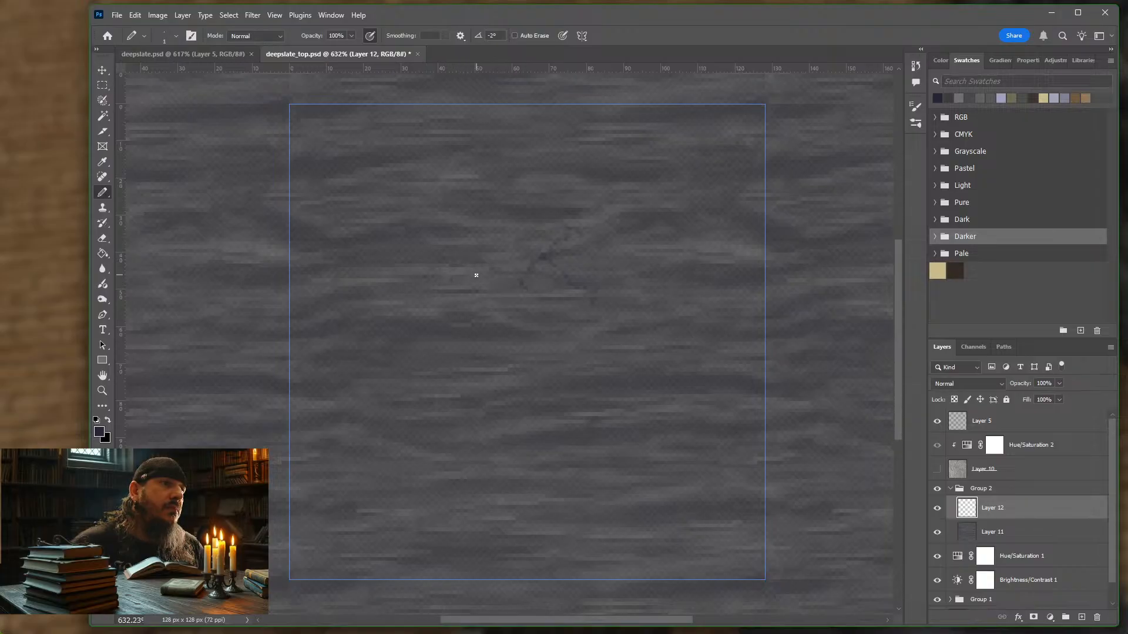
drag(463, 288, 455, 292)
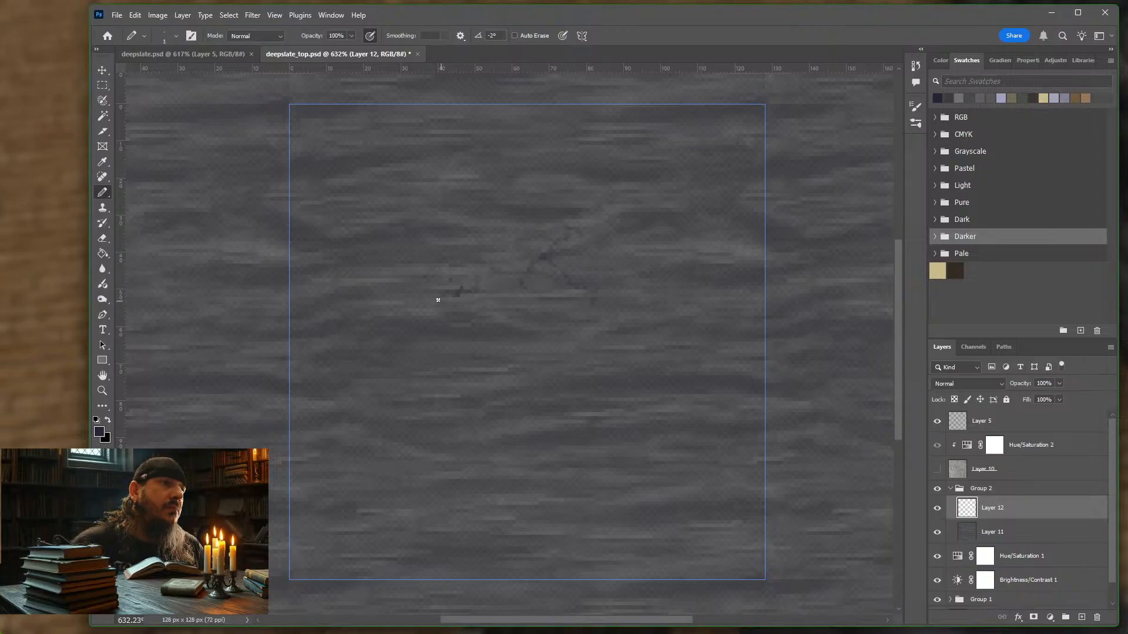
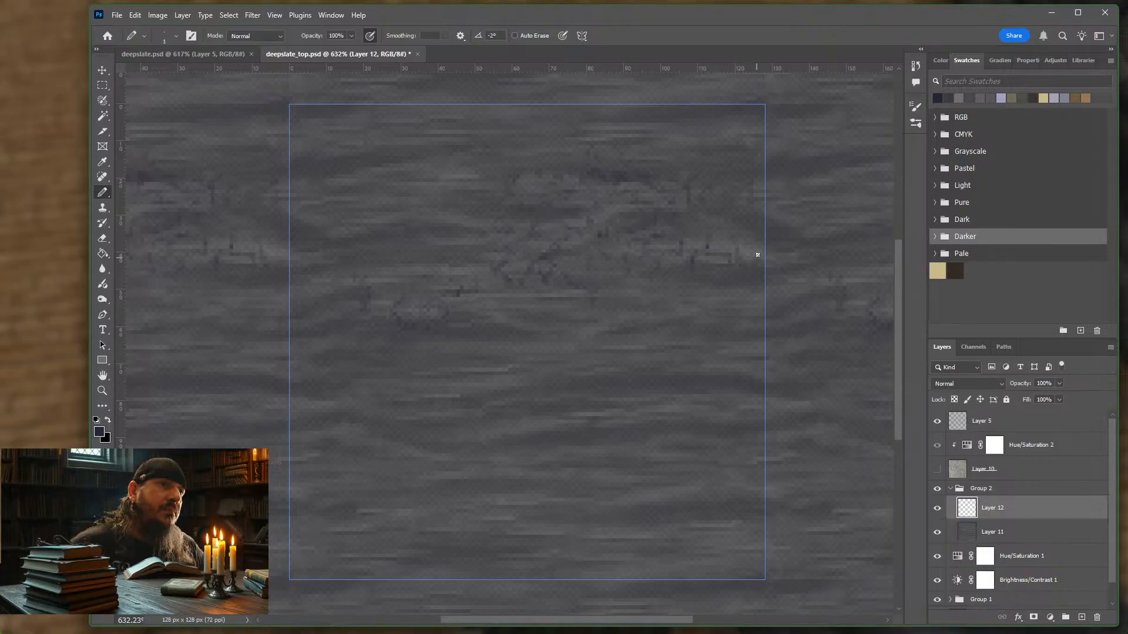
drag(752, 247, 750, 240)
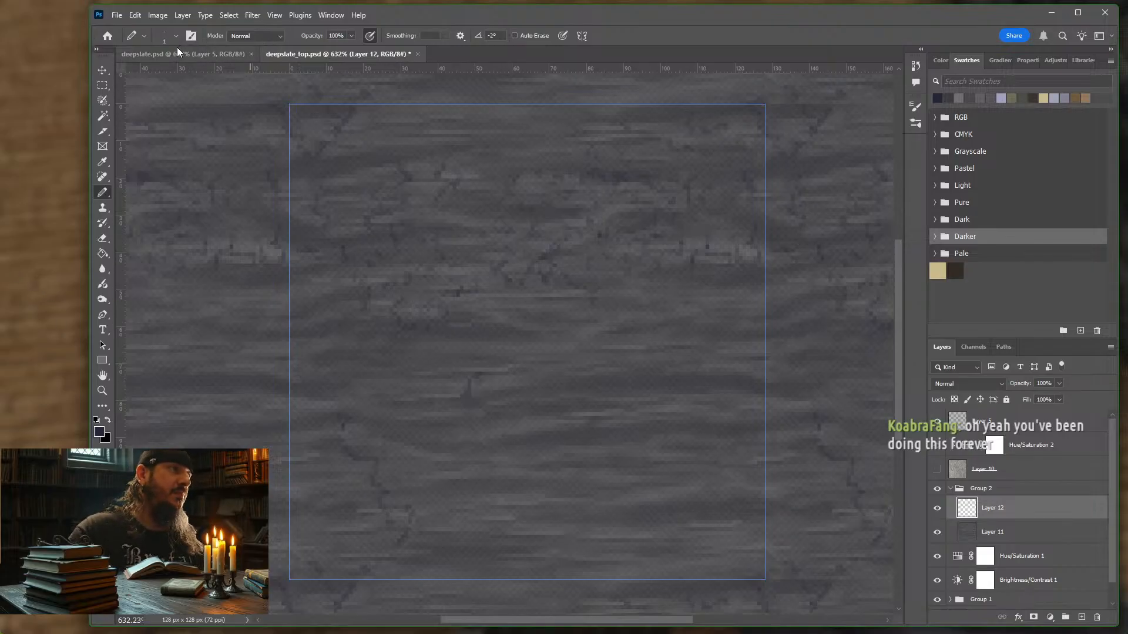
- Look at the deepslate.psd texture for reference and switch to Minecraft, resuming the paused game
click(149, 54)
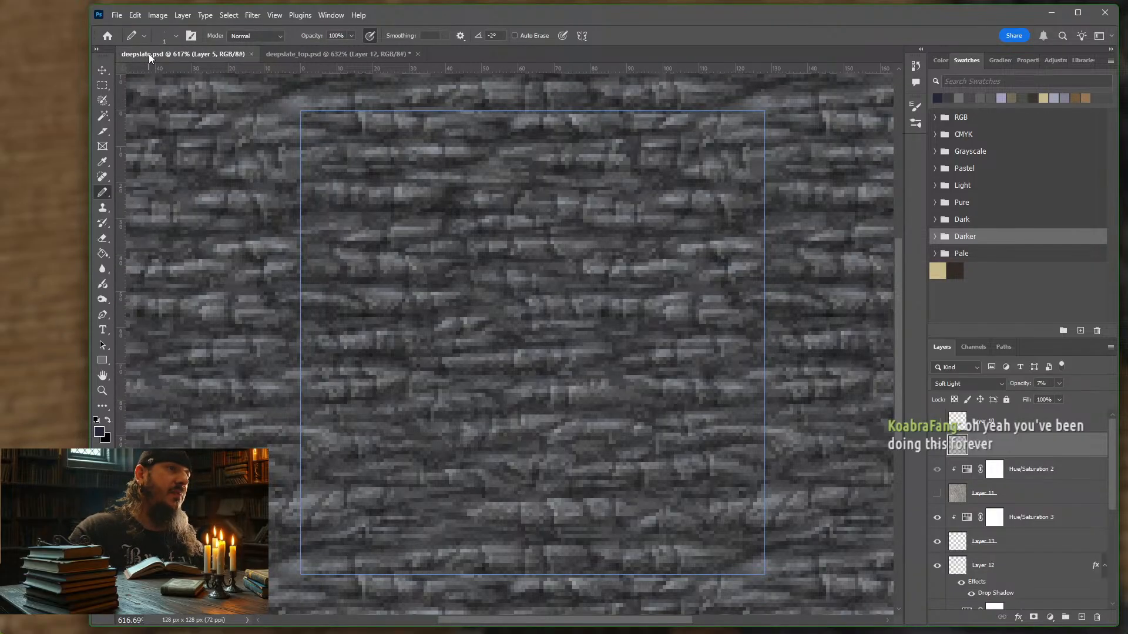
click(318, 54)
click(17, 162)
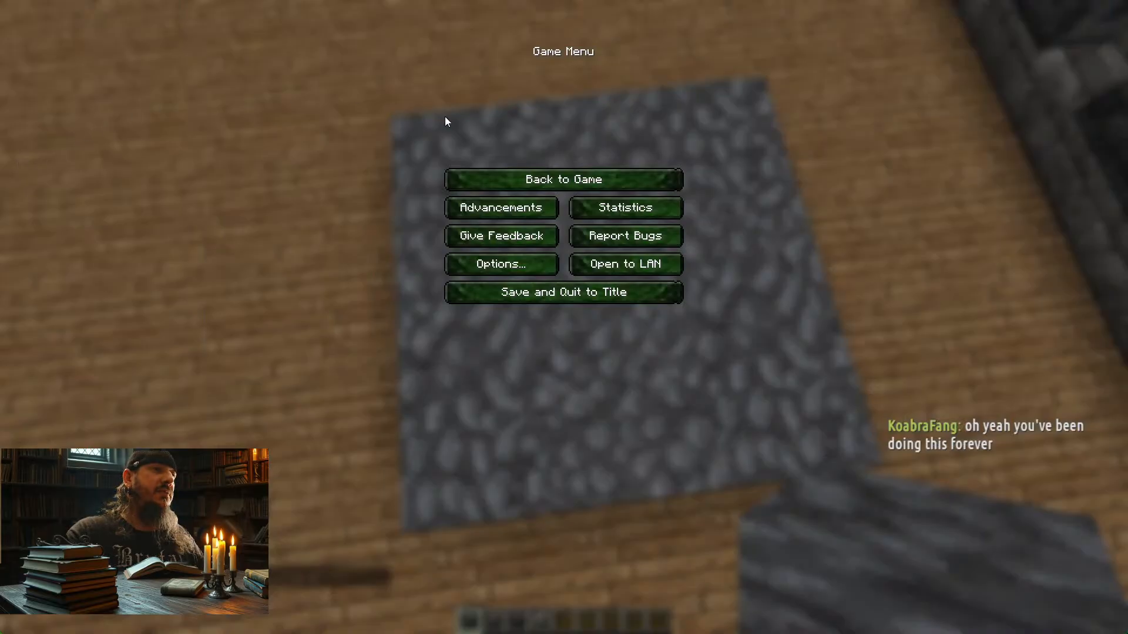
key(Escape)
key(Escape)
click(476, 179)
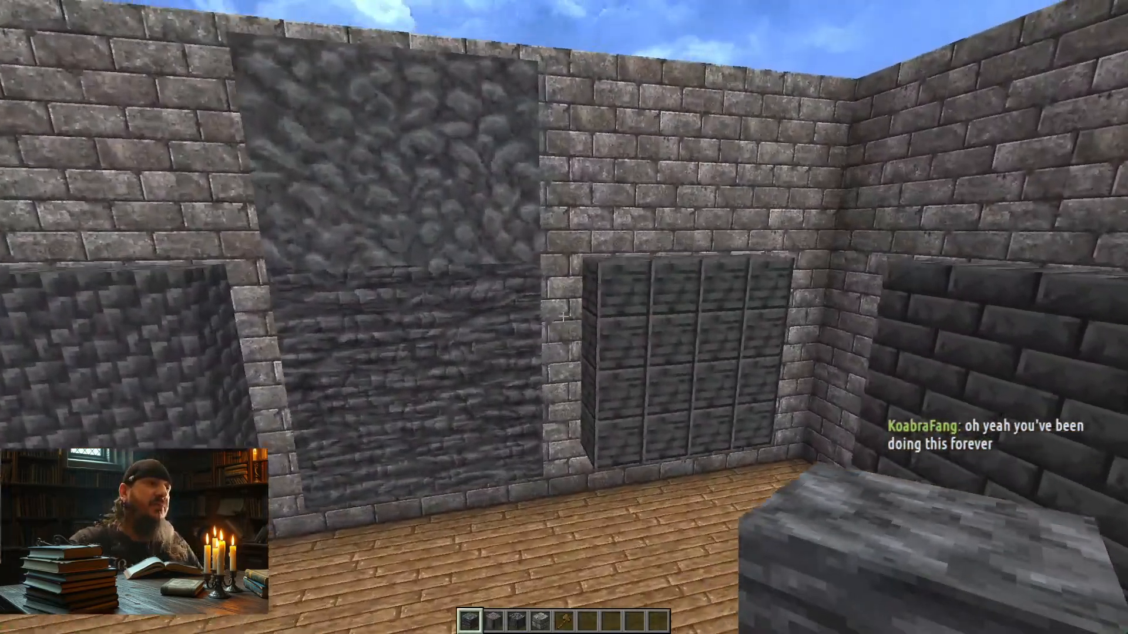
- Place test deepslate blocks in the room to view their faces, and break them again
right_click(563, 316)
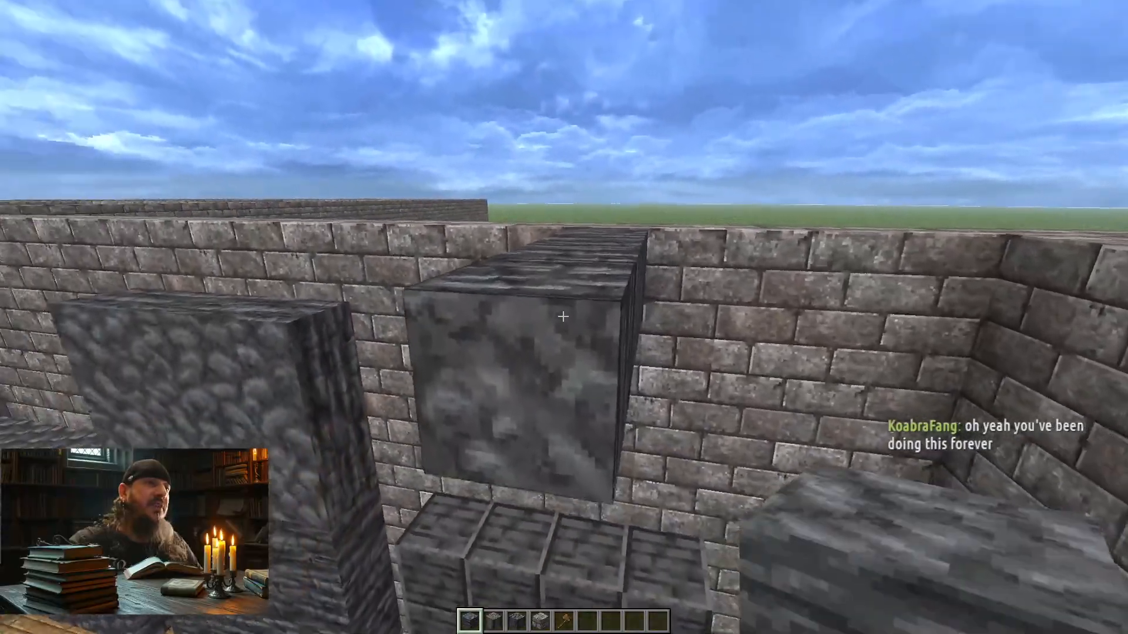
click(563, 317)
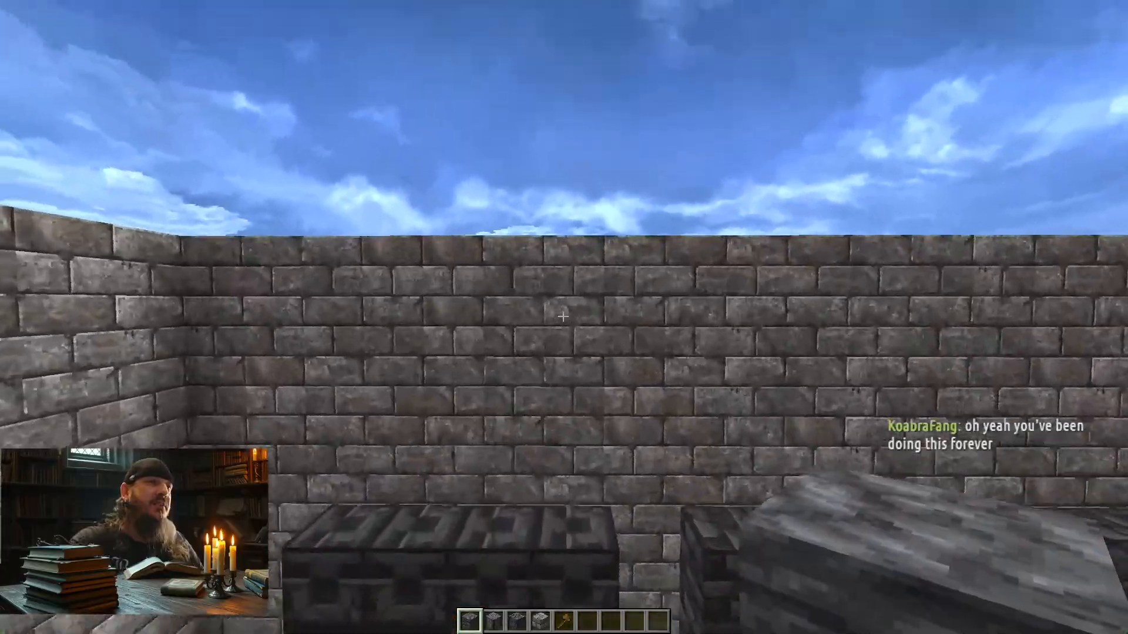
right_click(563, 316)
click(563, 317)
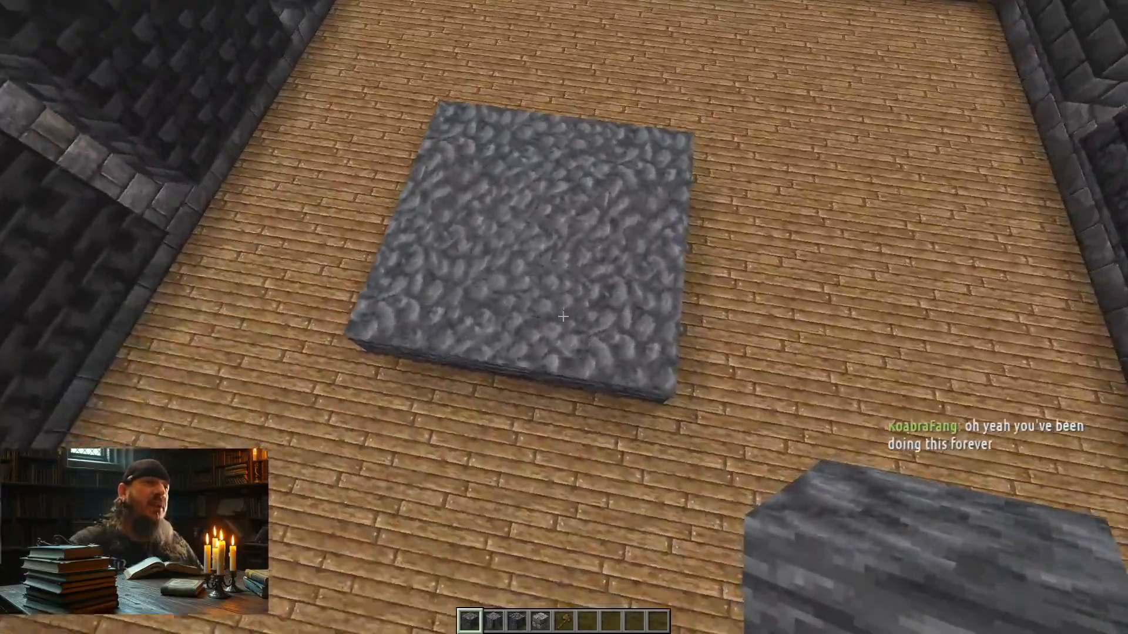
right_click(562, 316)
right_click(563, 317)
click(563, 316)
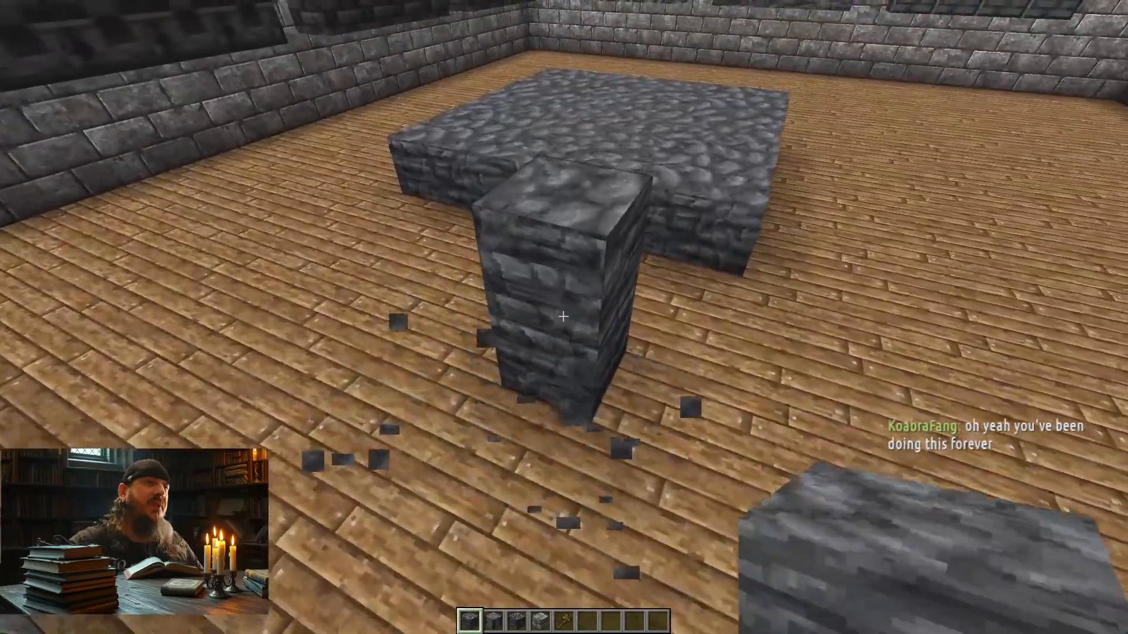
click(562, 317)
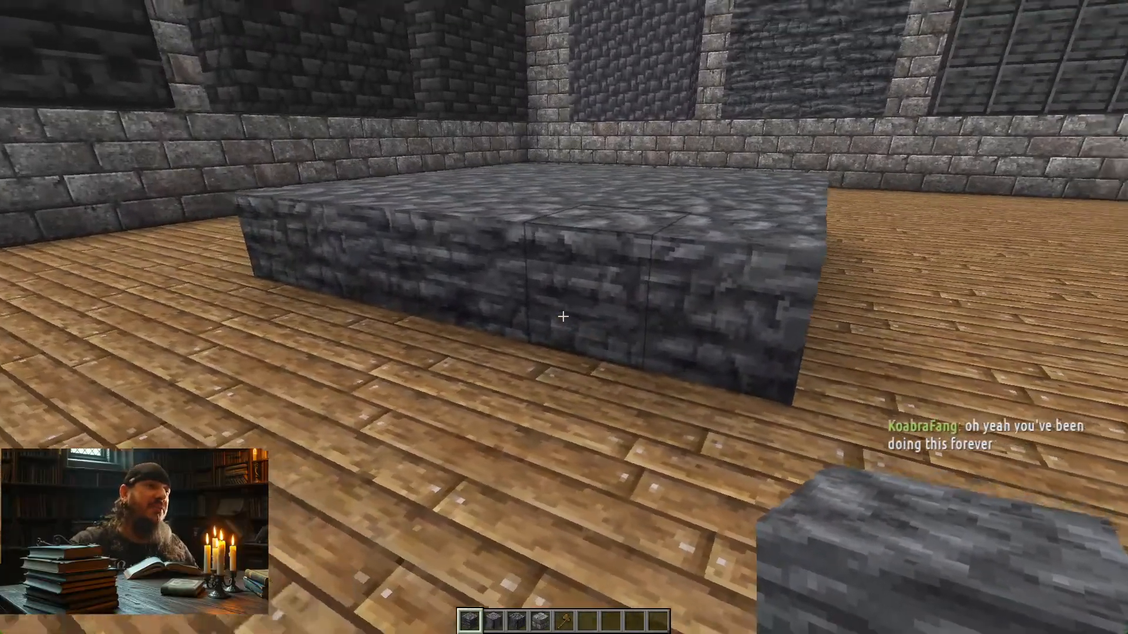
- Examine the deepslate textures on the floor platform's side and on the far wall's display panel
key(w)
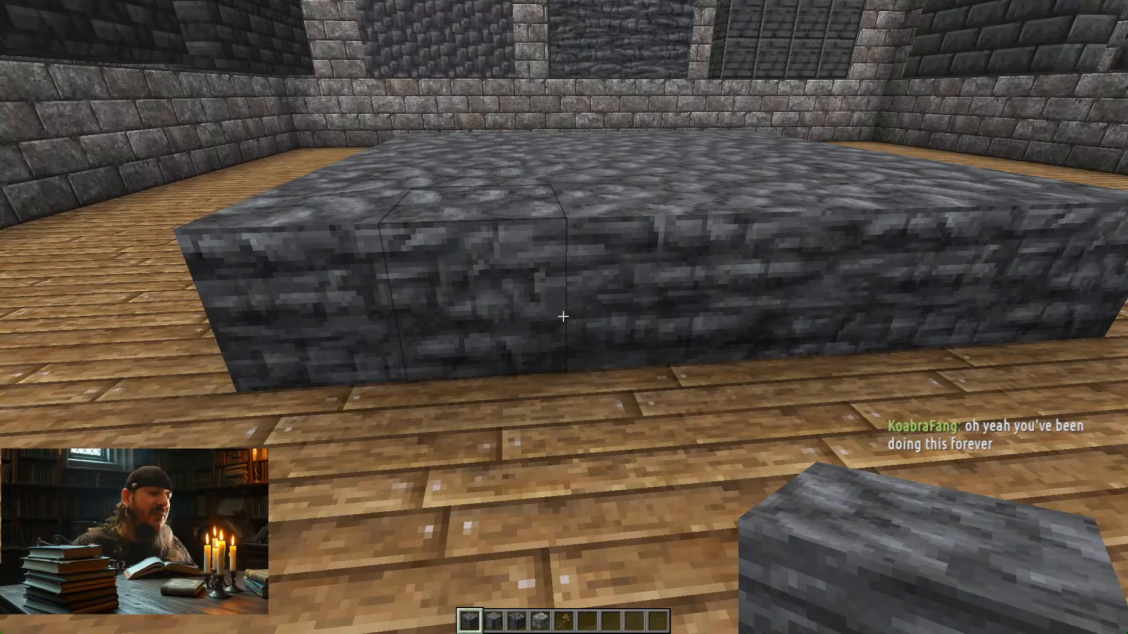
key(s)
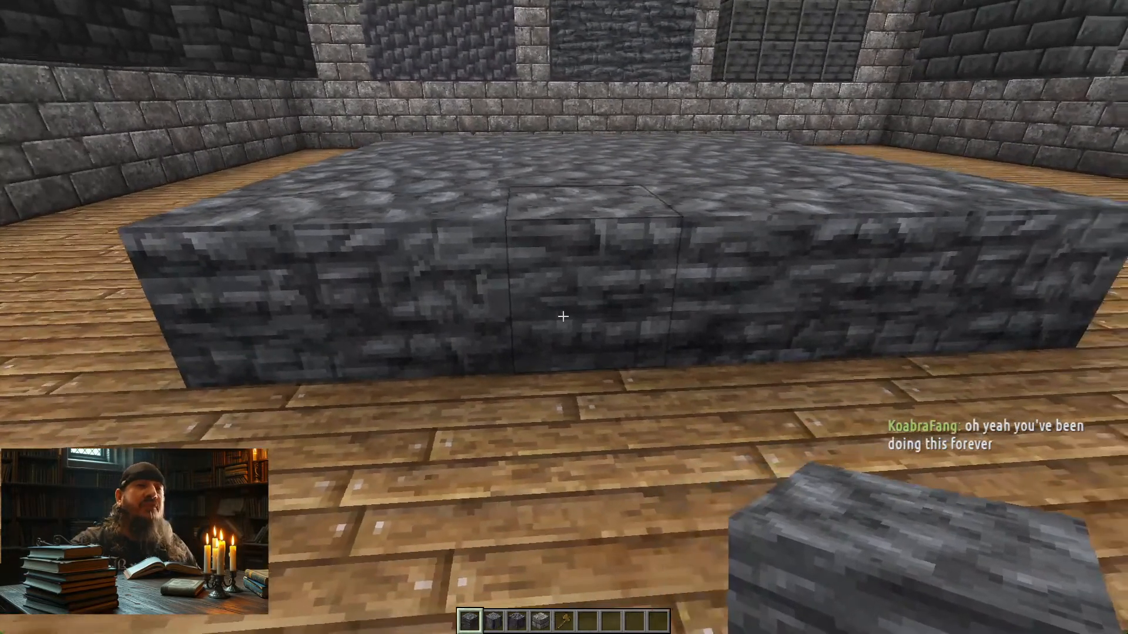
key(w)
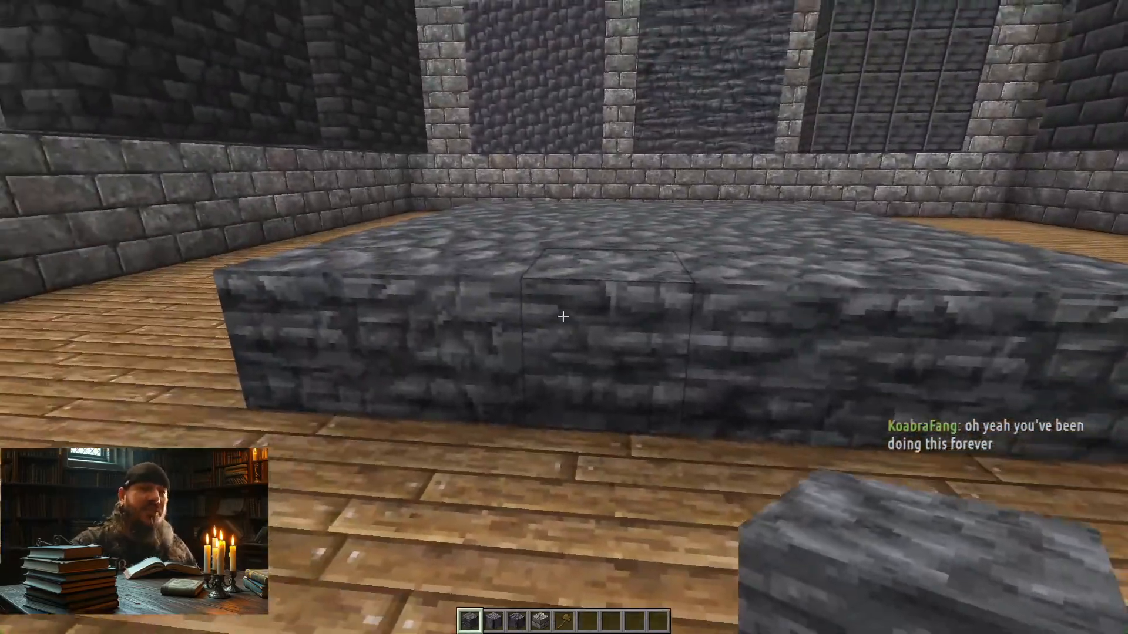
key(space)
key(w)
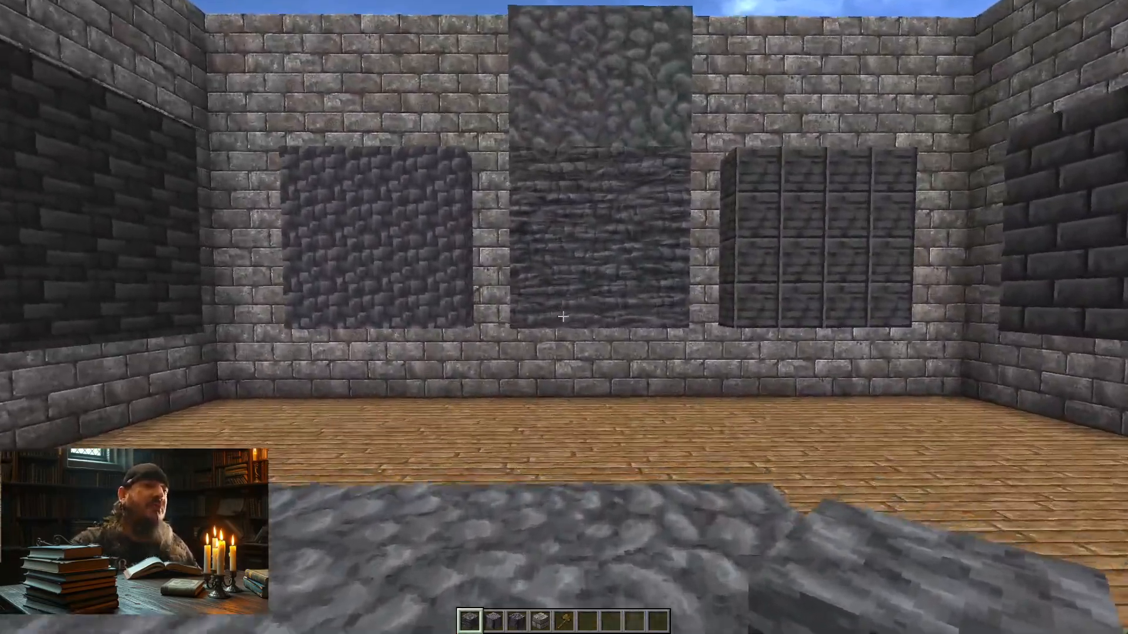
key(space)
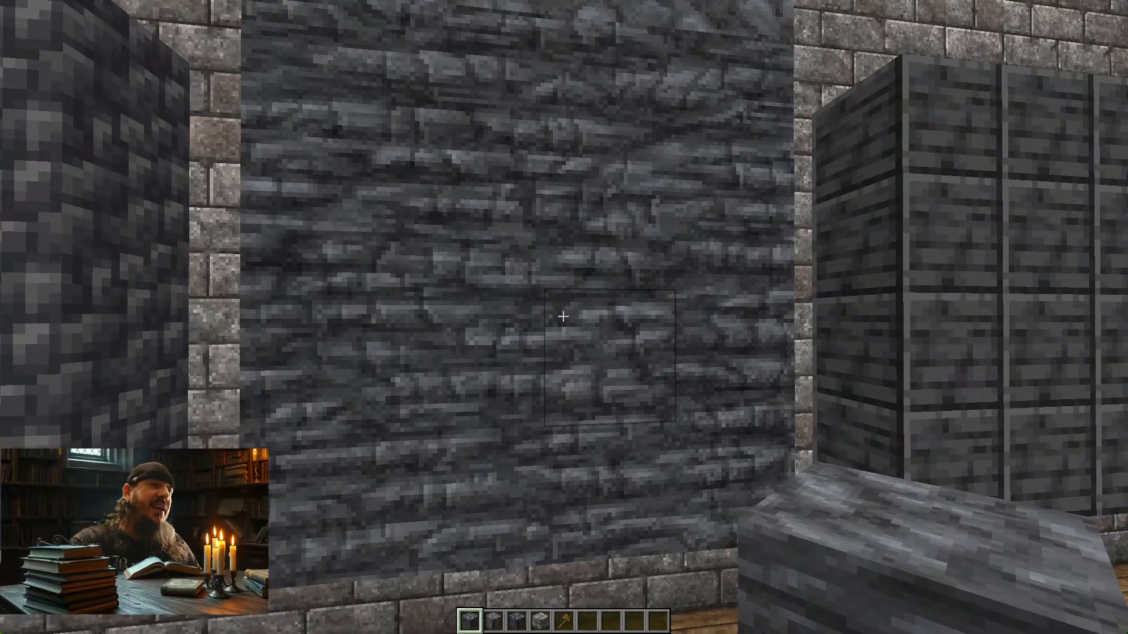
- Examine the deepslate display panel on the far wall from across the room and up close
key(s)
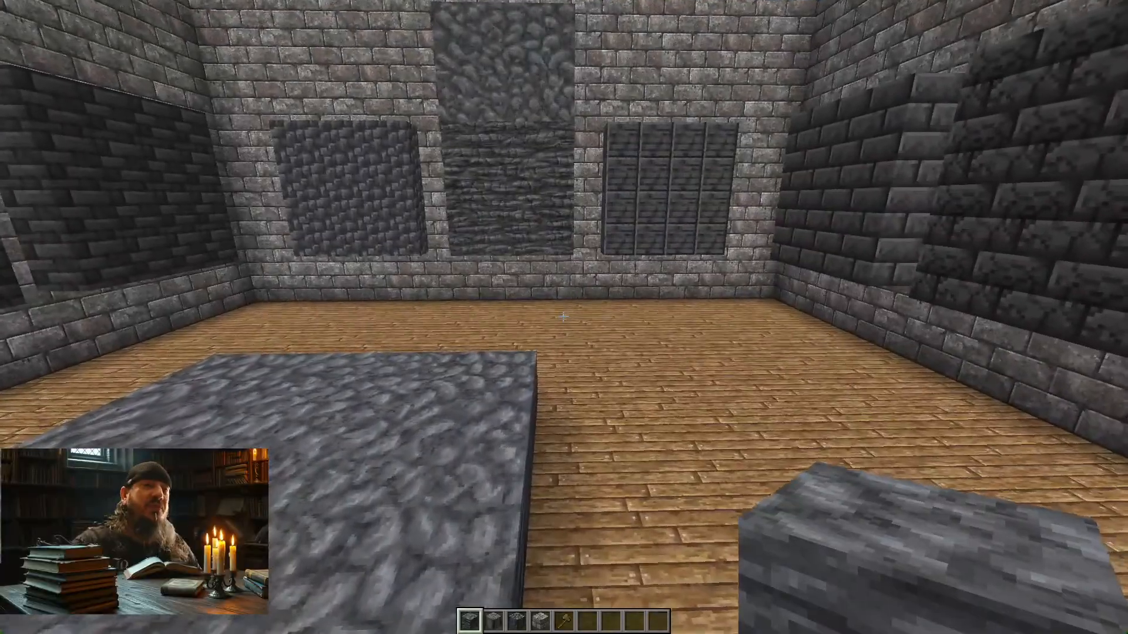
key(s)
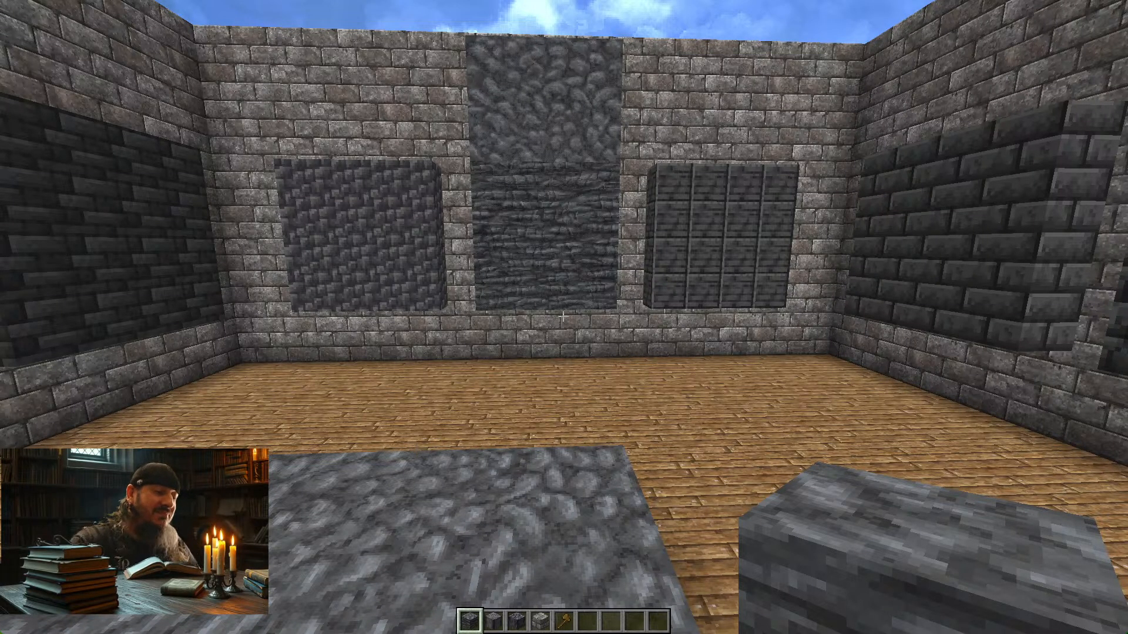
key(s)
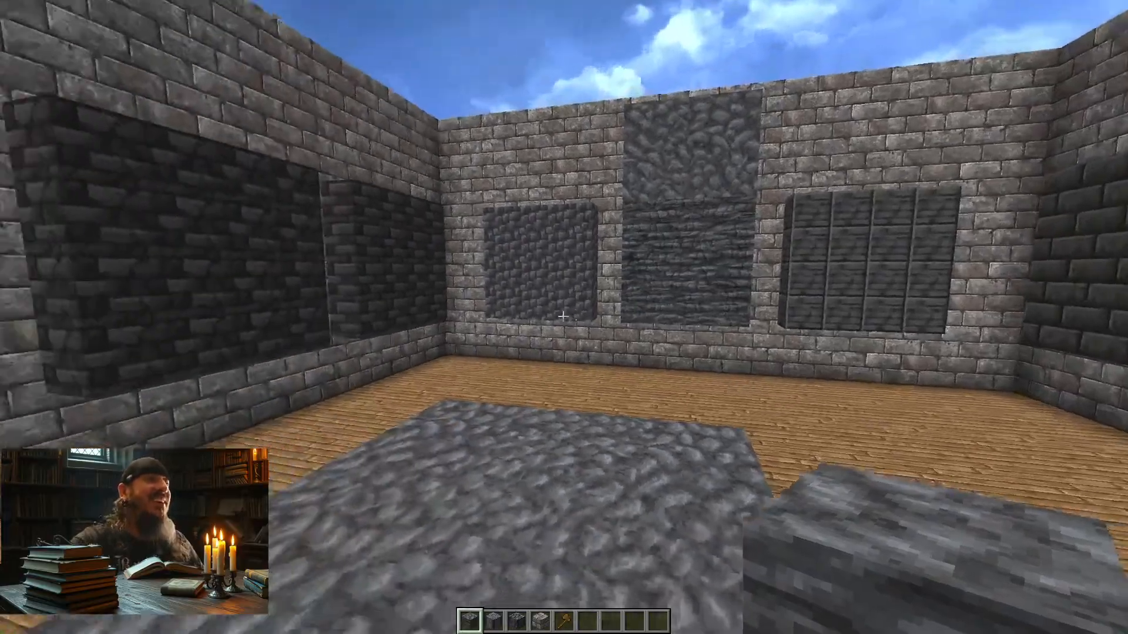
key(w)
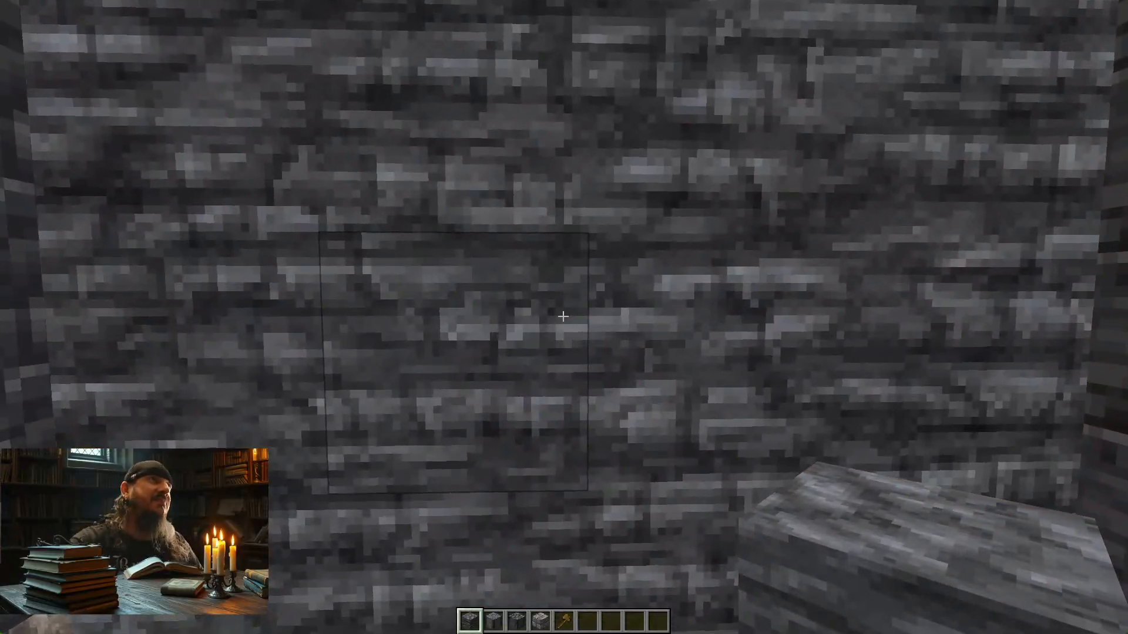
key(s)
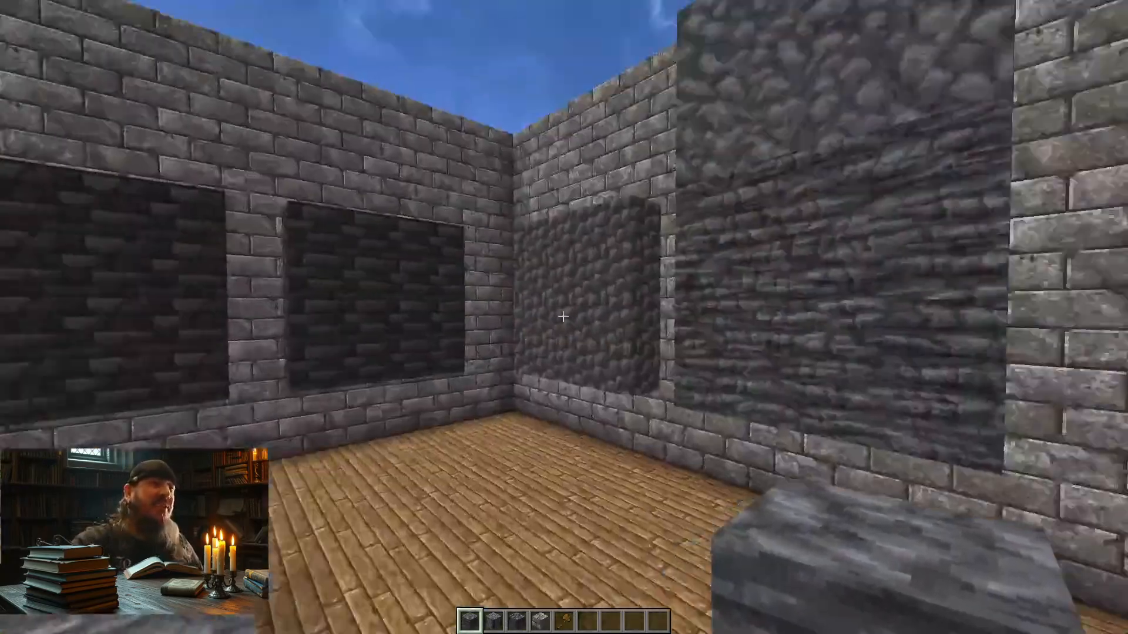
key(w)
key(s)
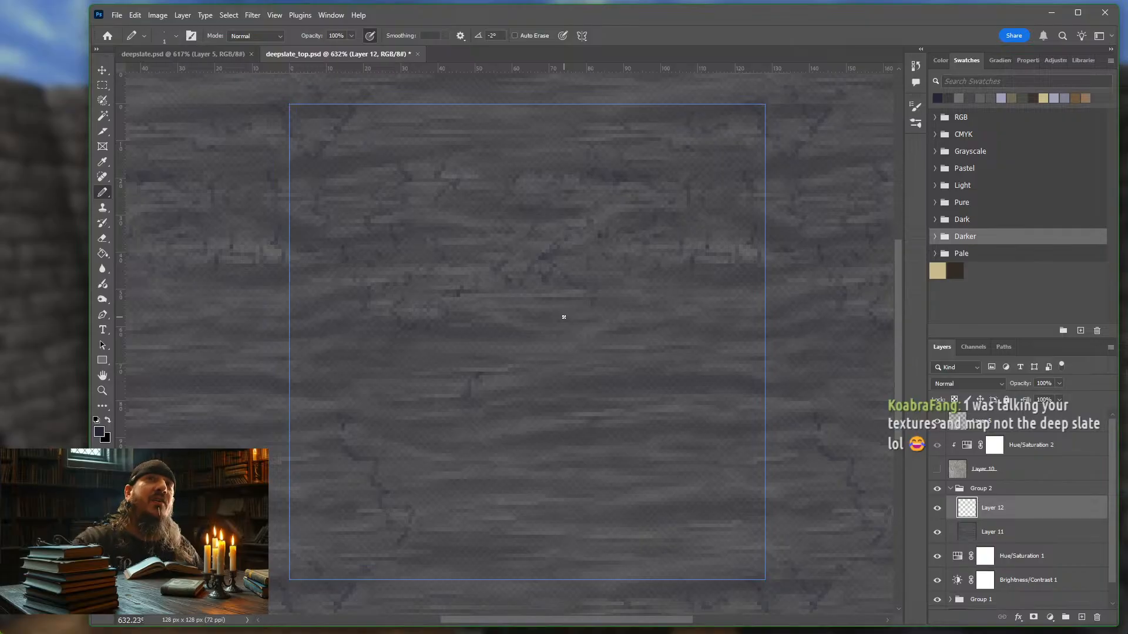
- Return to the Minecraft game and fly to the stone room to examine the deepslate blocks set into its stone wall
click(46, 278)
key(Escape)
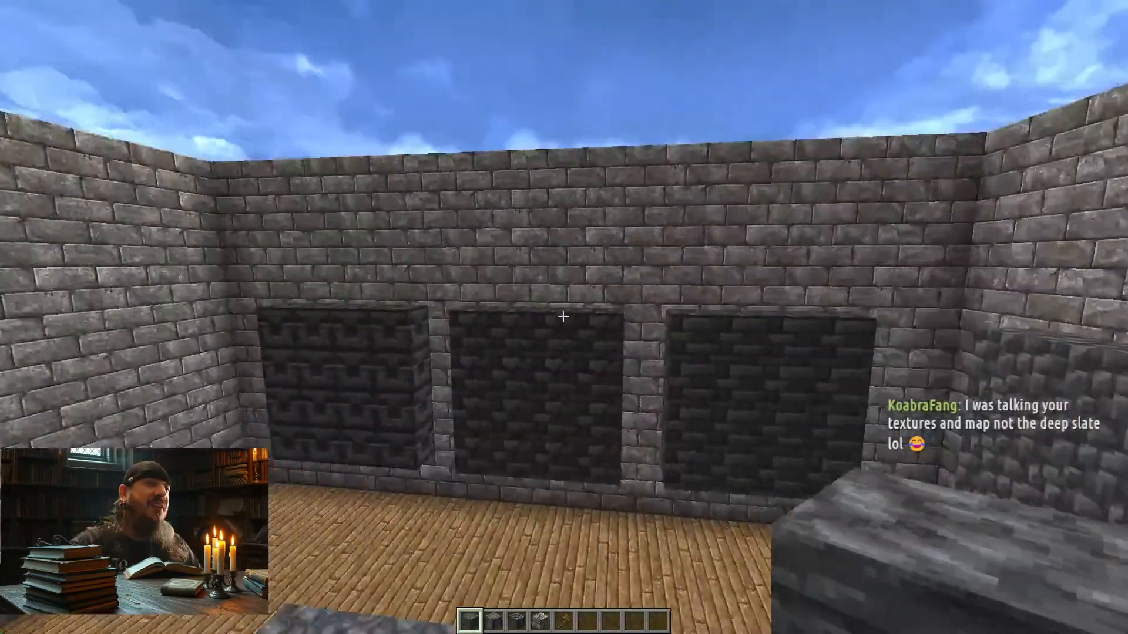
key(space)
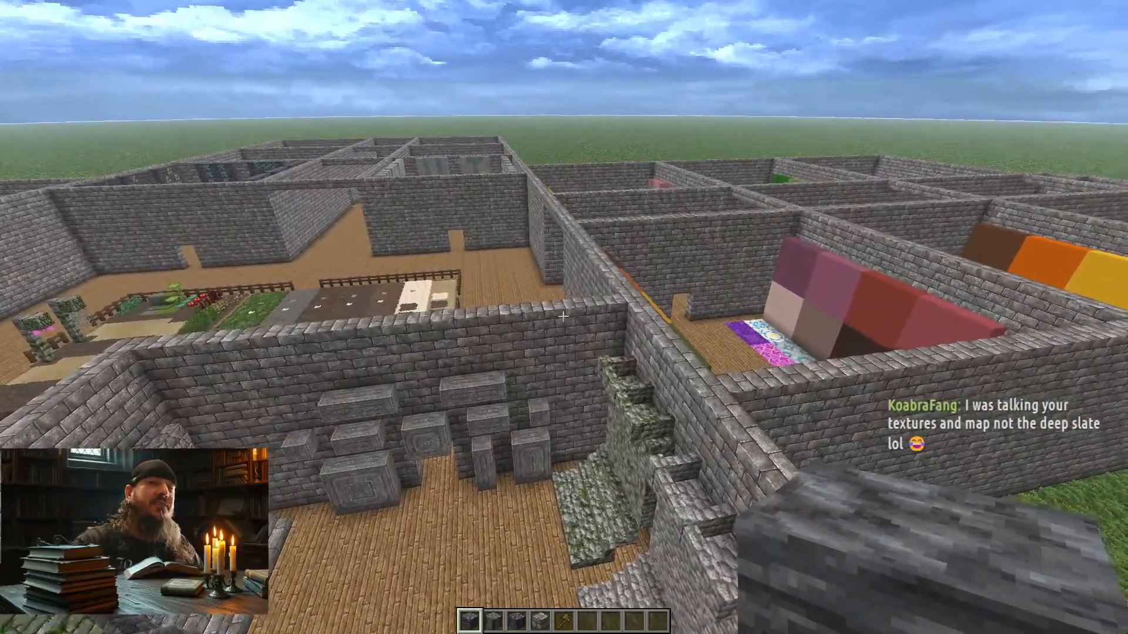
key(w)
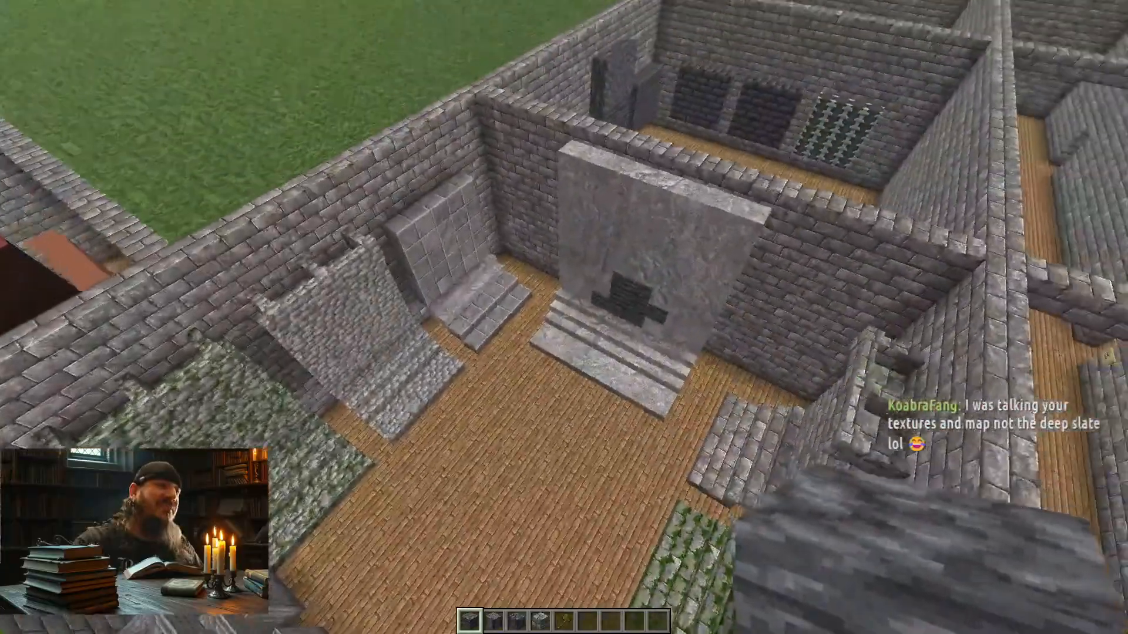
key(s)
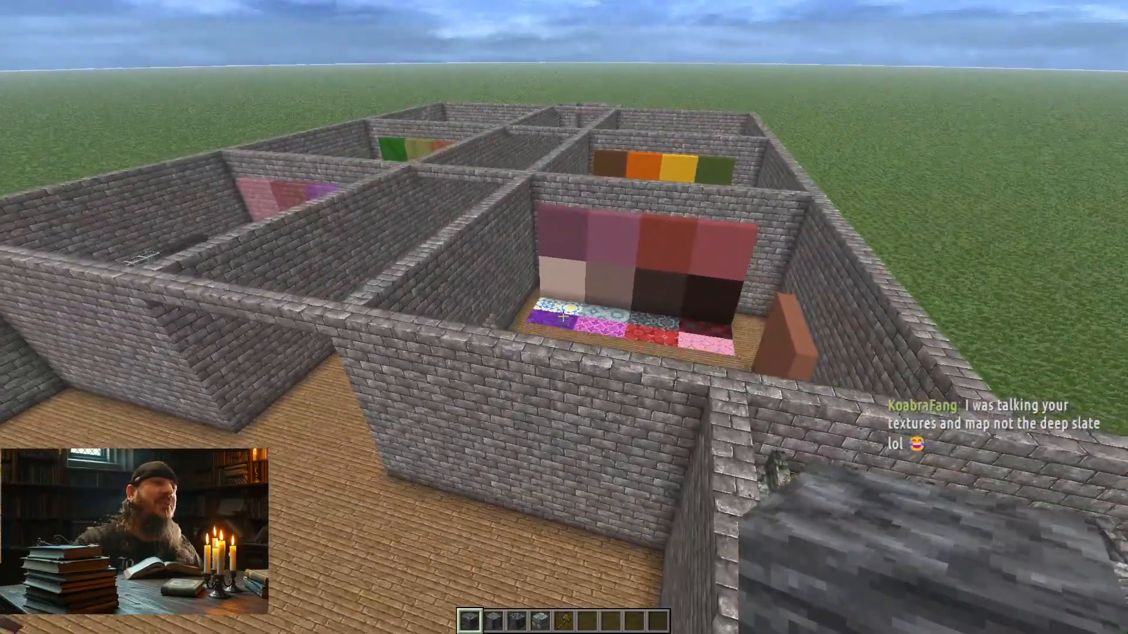
key(w)
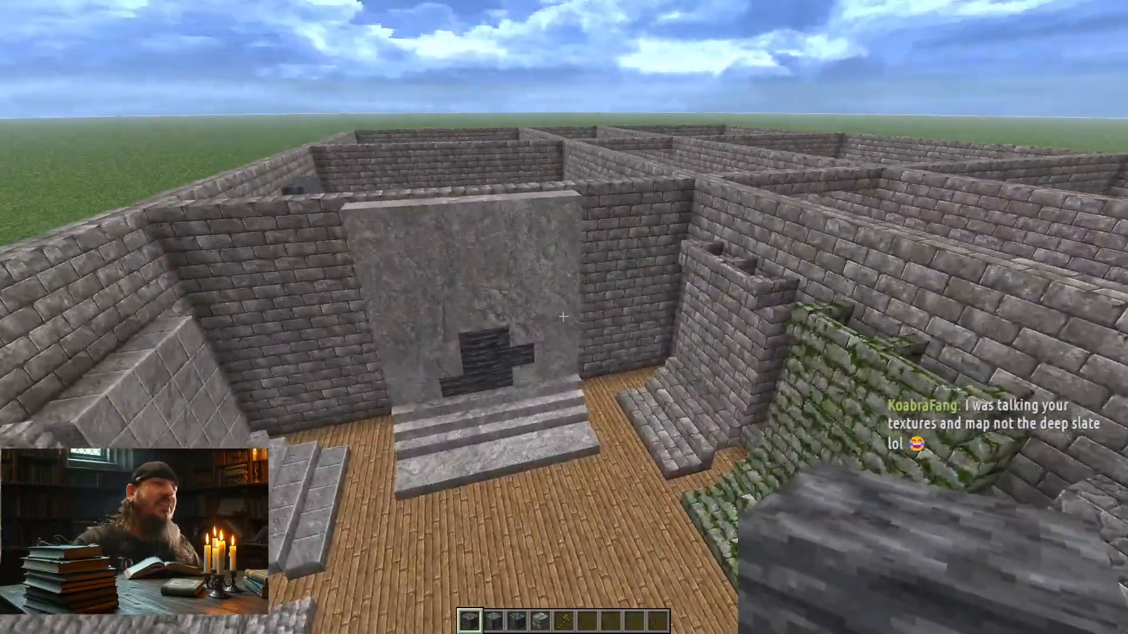
key(w)
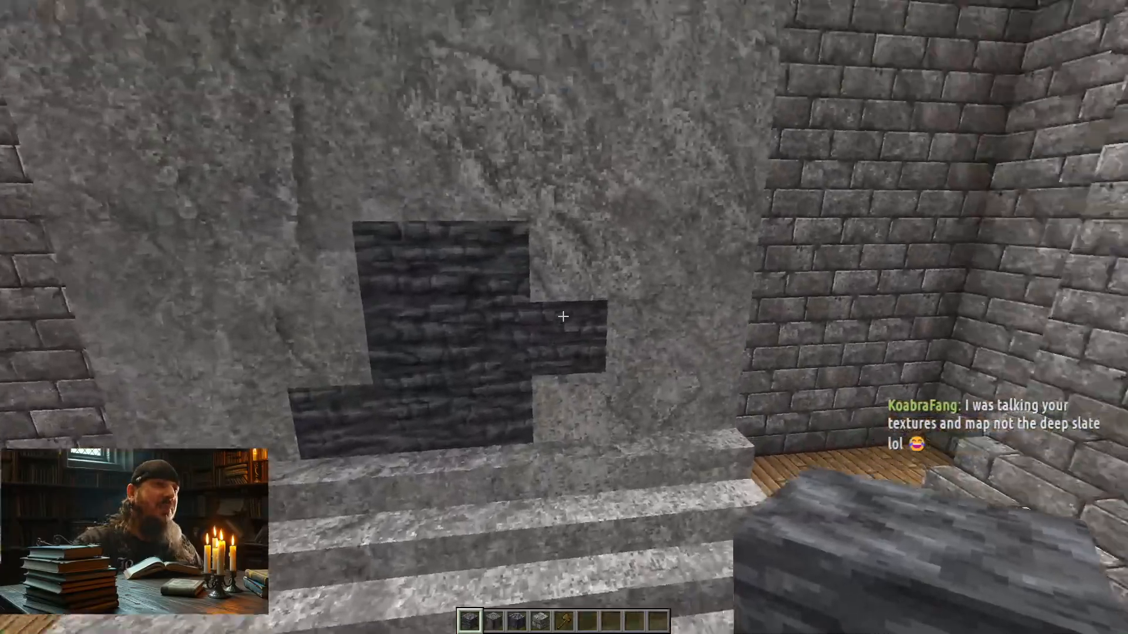
key(s)
key(space)
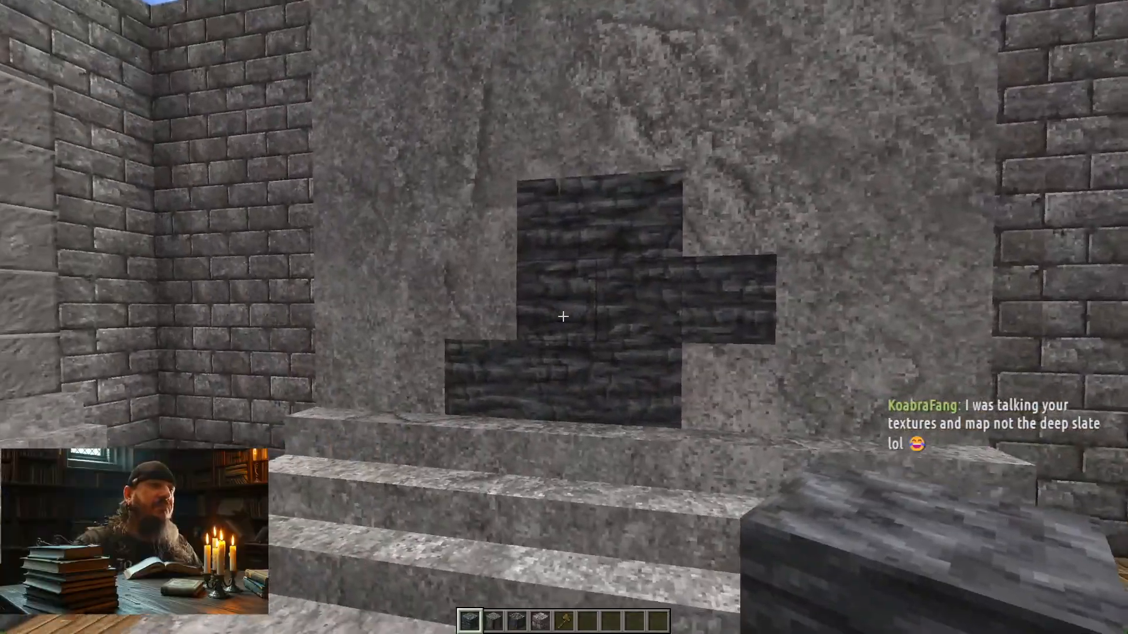
key(w)
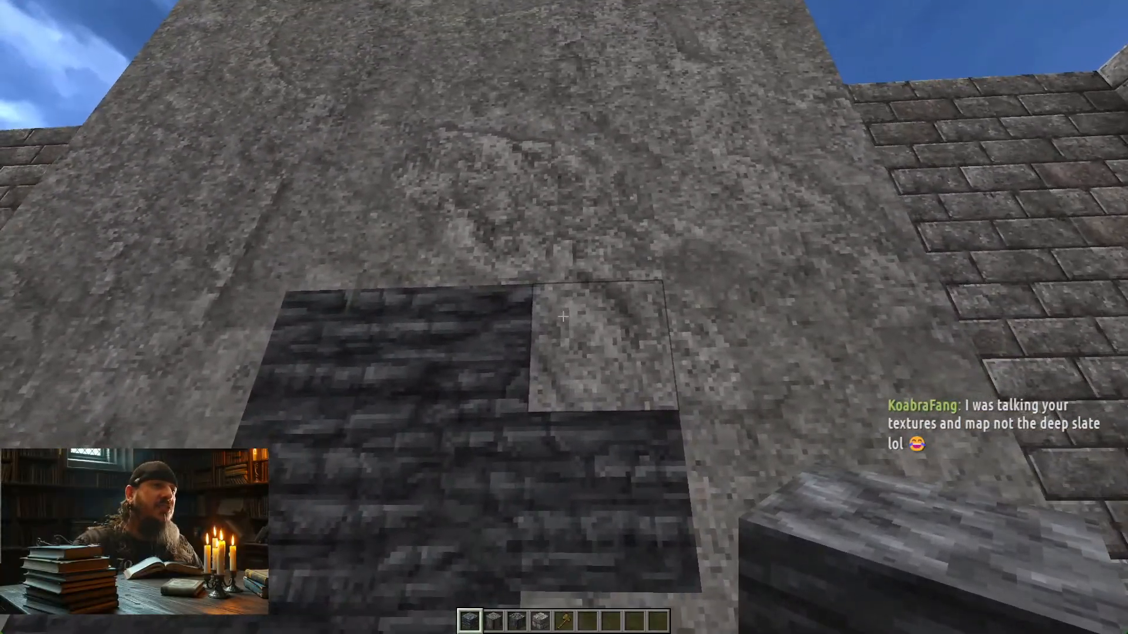
key(s)
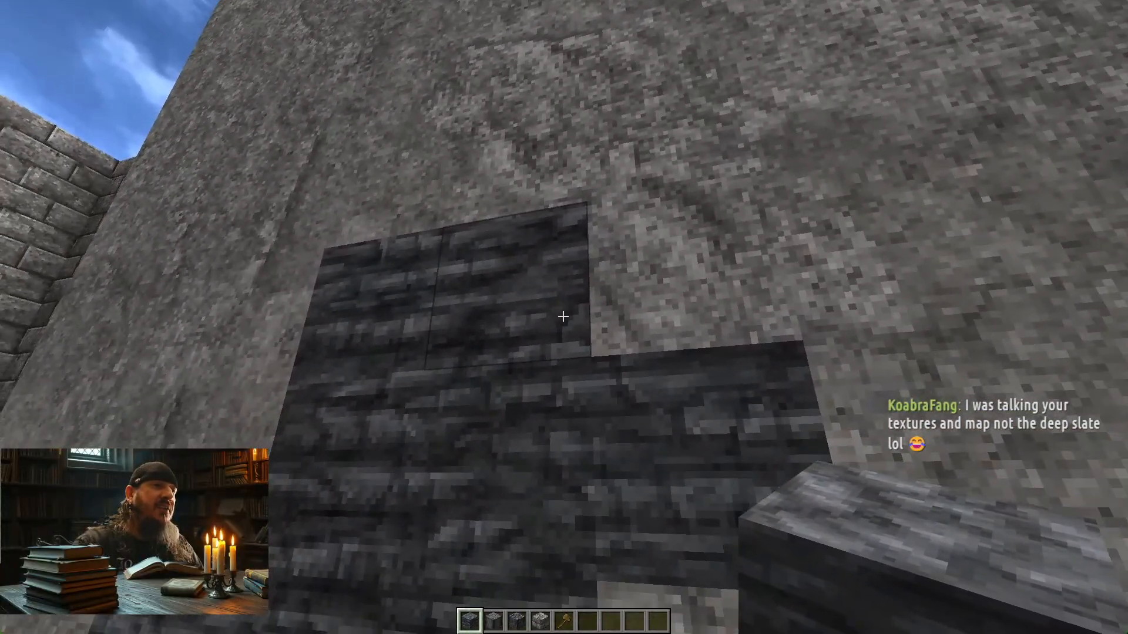
key(s)
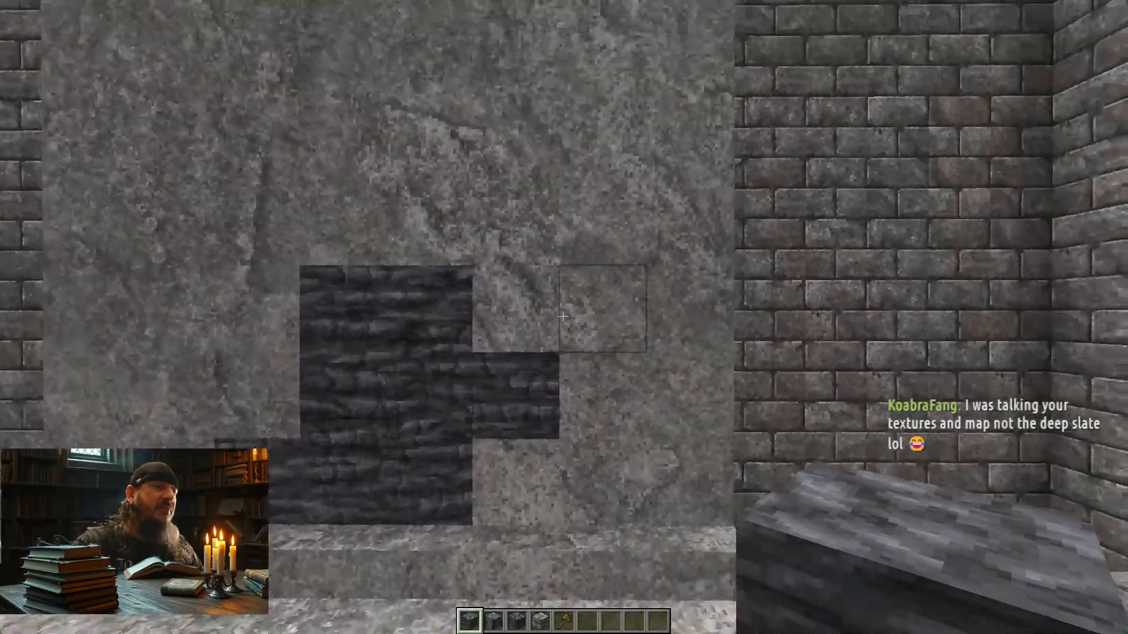
- Fly back to view the deepslate room from above, and return to the deepslate patch in the stone wall
key(space)
key(w)
key(shift)
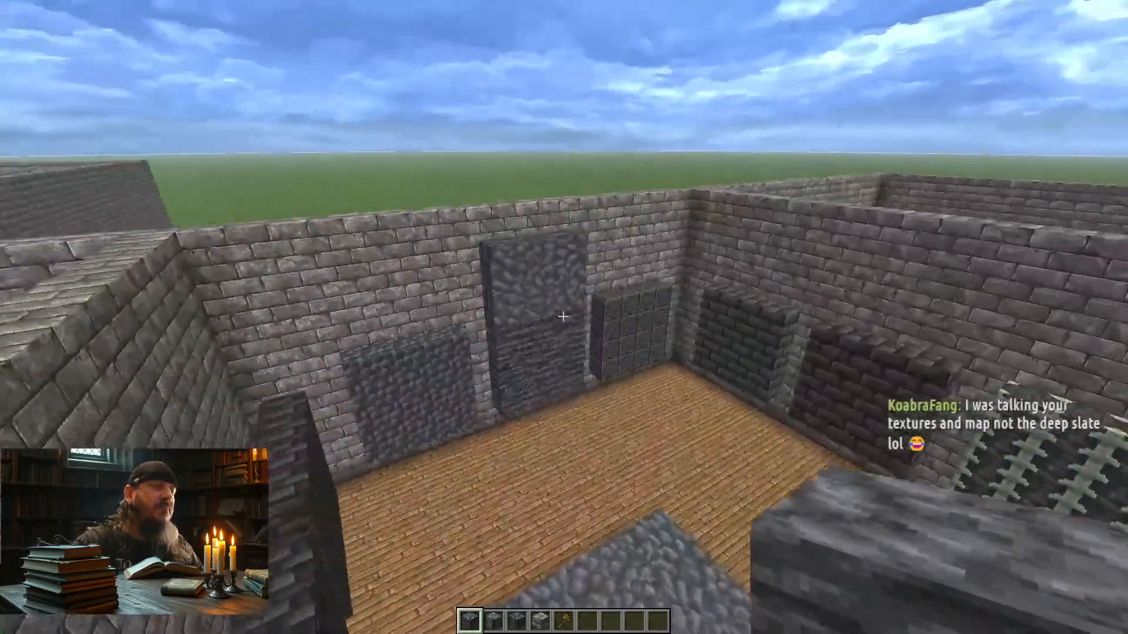
key(s)
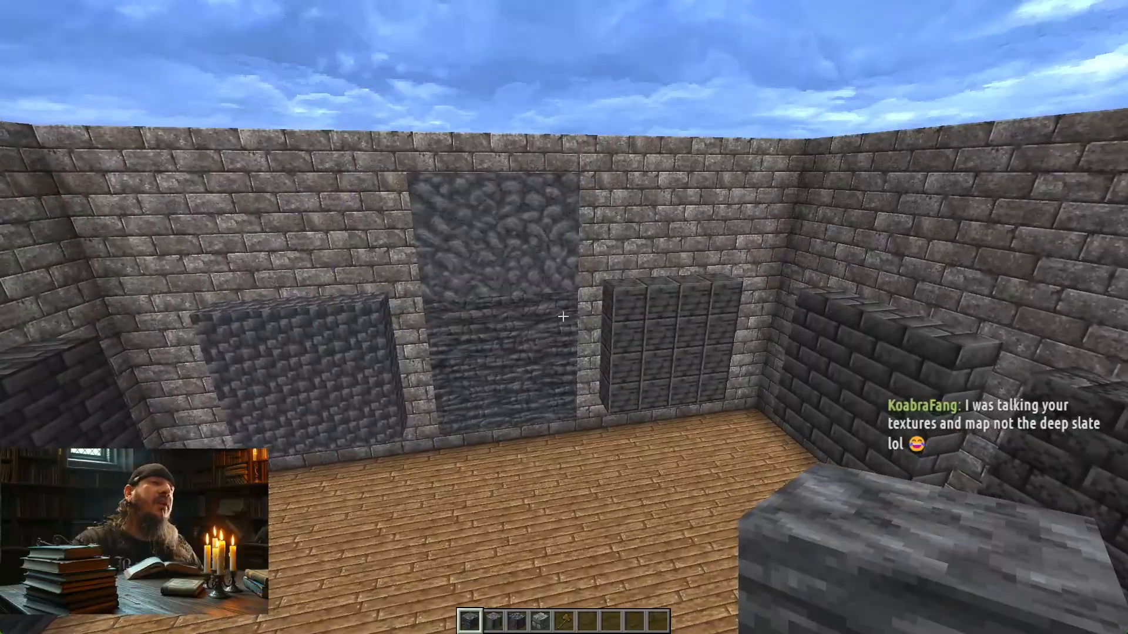
key(space)
key(w)
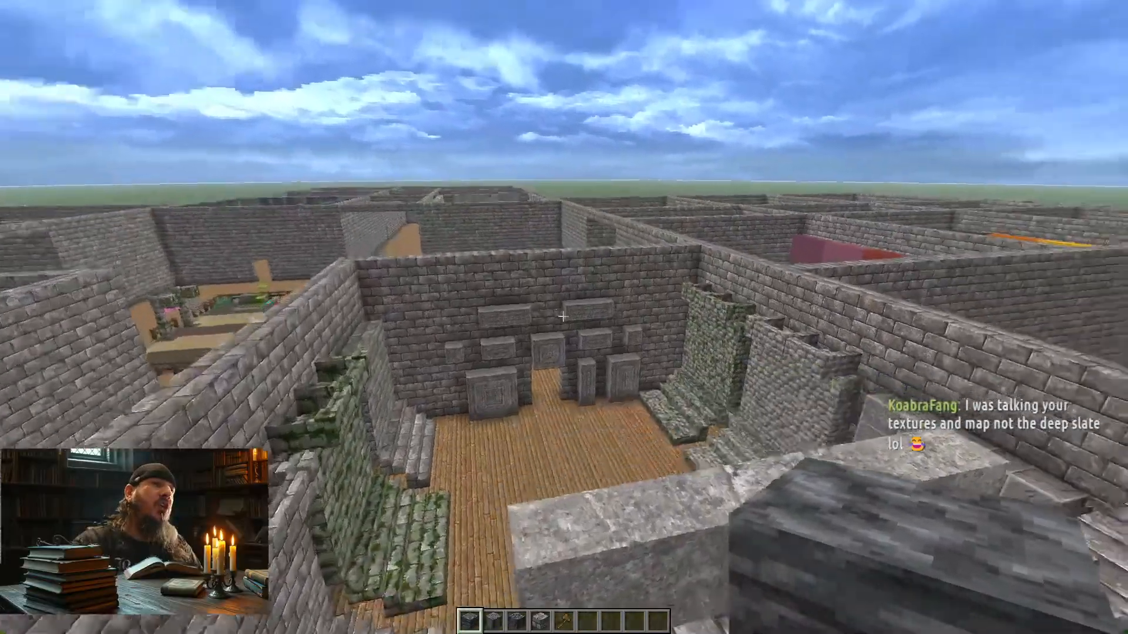
key(shift)
key(w)
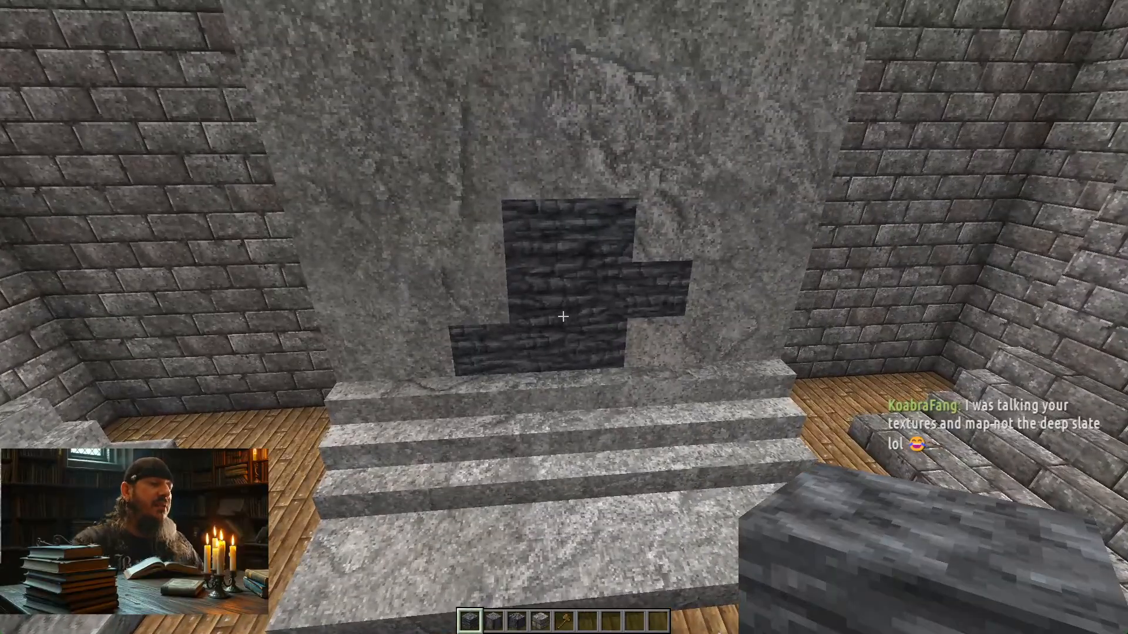
- Switch to stoneoverlay.properties in Notepad and add deepslate_z after deepslate in the matchBlocks line
key(alt+Tab)
key(alt+Tab)
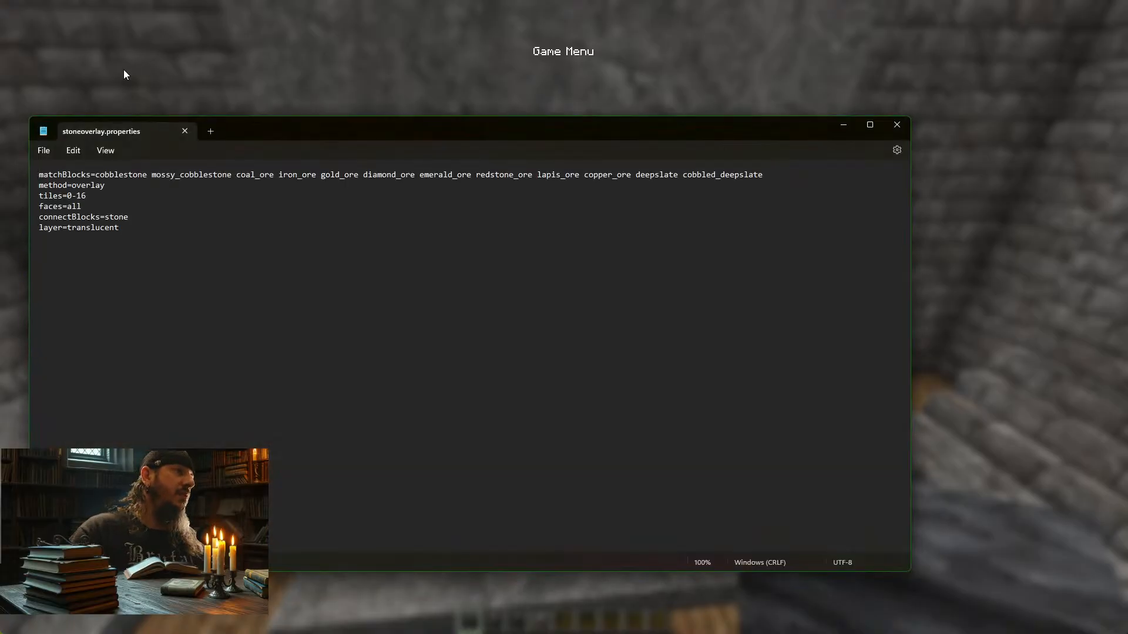
drag(291, 141, 401, 132)
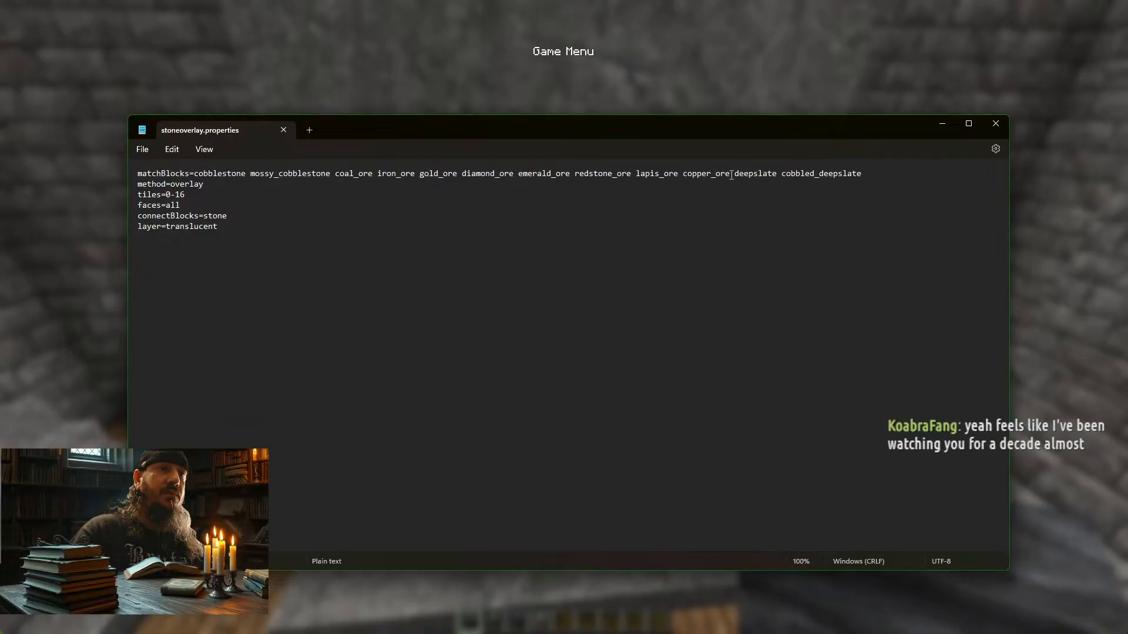
click(777, 173)
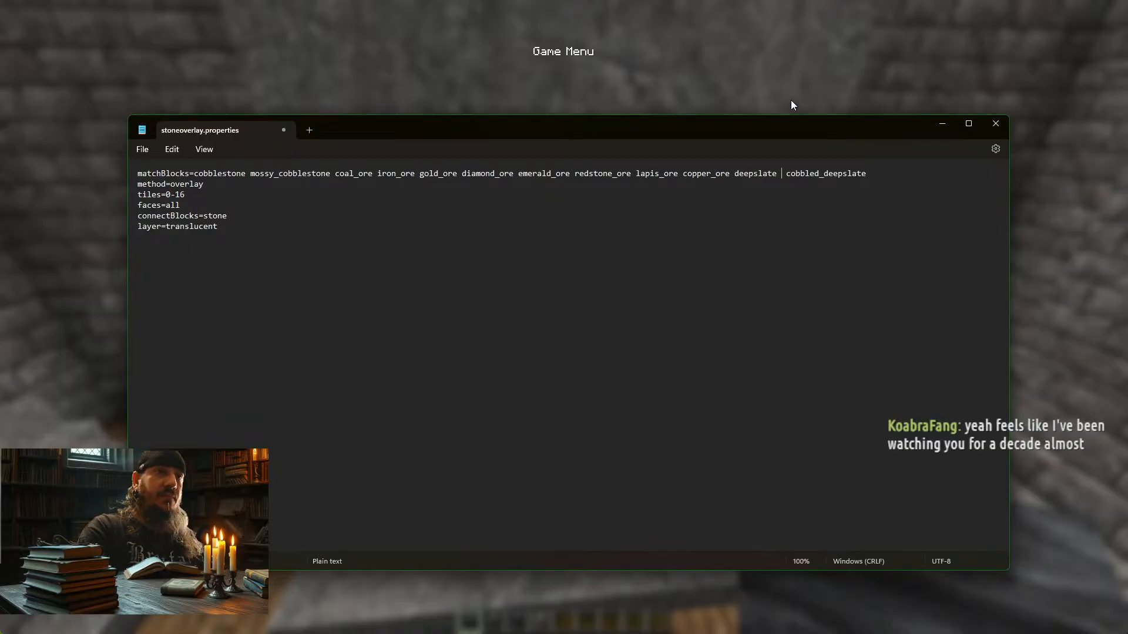
text(deepslate)
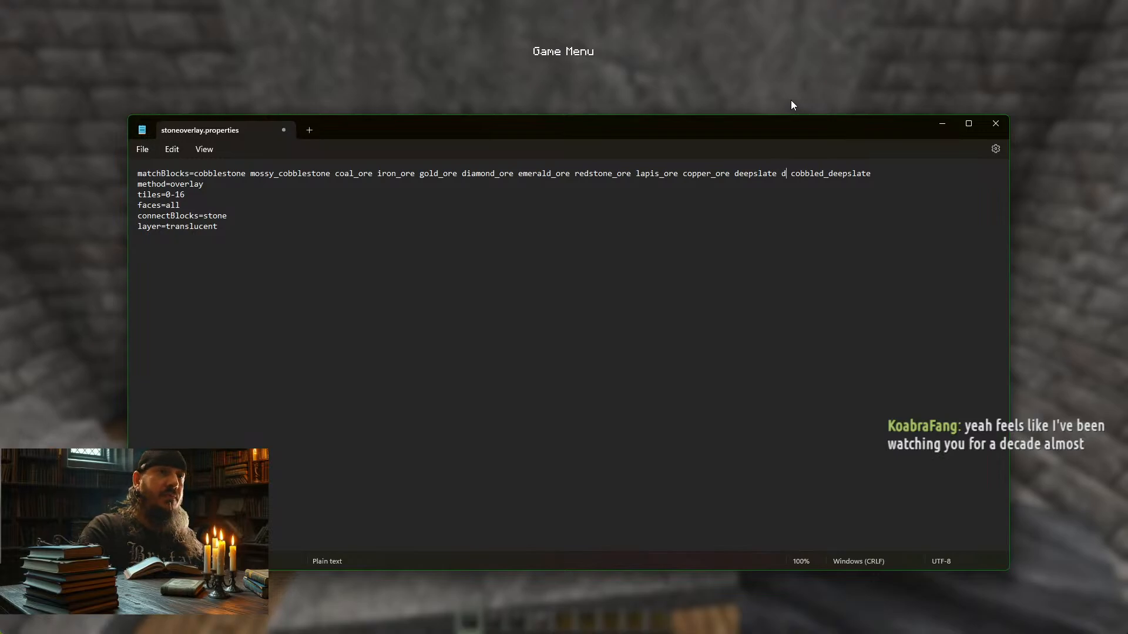
text(_)
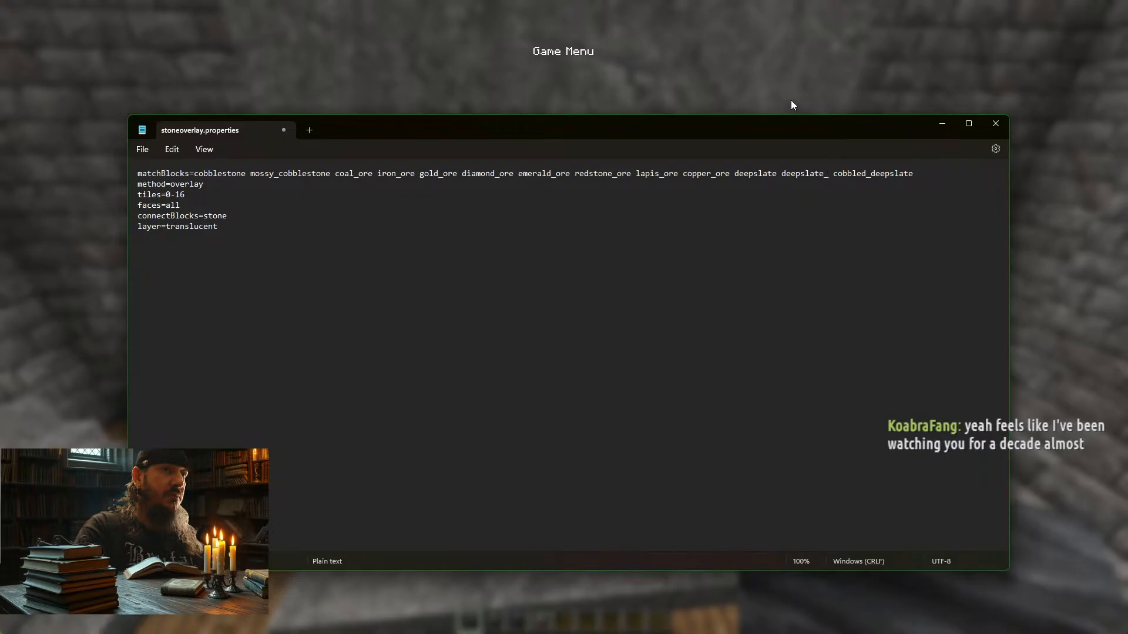
text(z deeps)
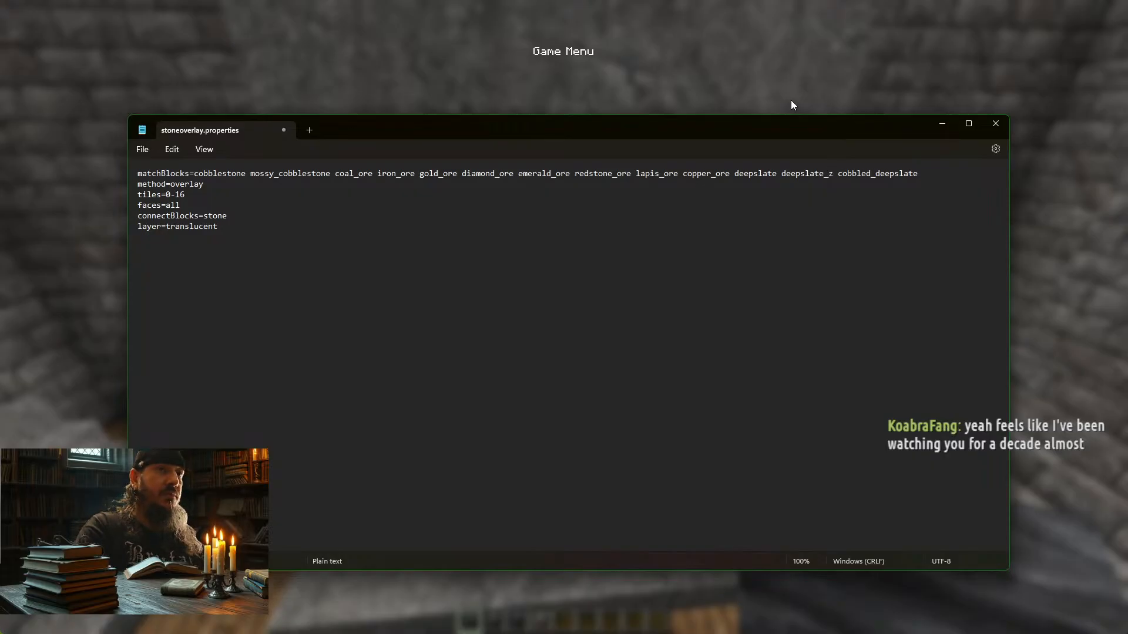
- Complete the next matchBlocks entry as deepslate_x, placed between deepslate_z and cobbled_deepslate
text(late)
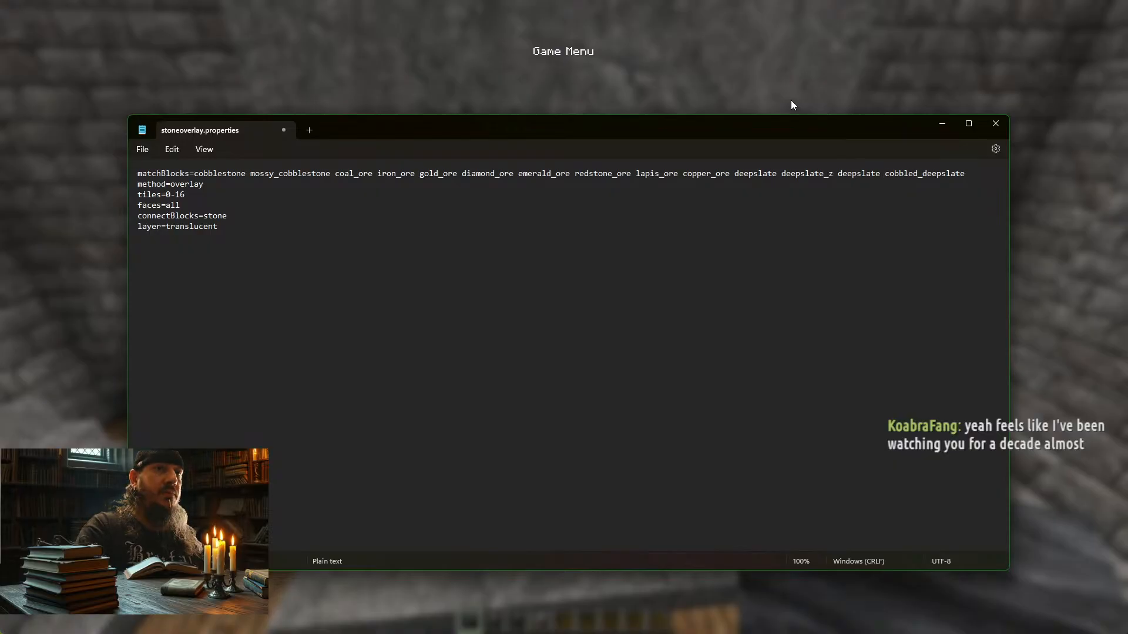
text( x)
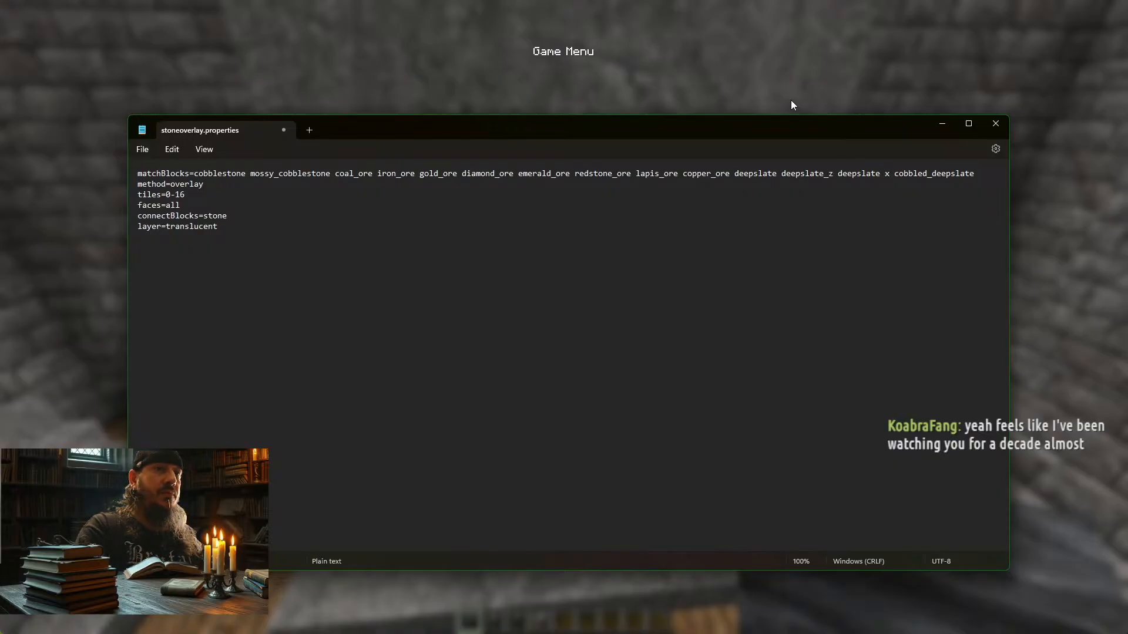
key(BackSpace)
key(BackSpace)
text(_x)
click(692, 175)
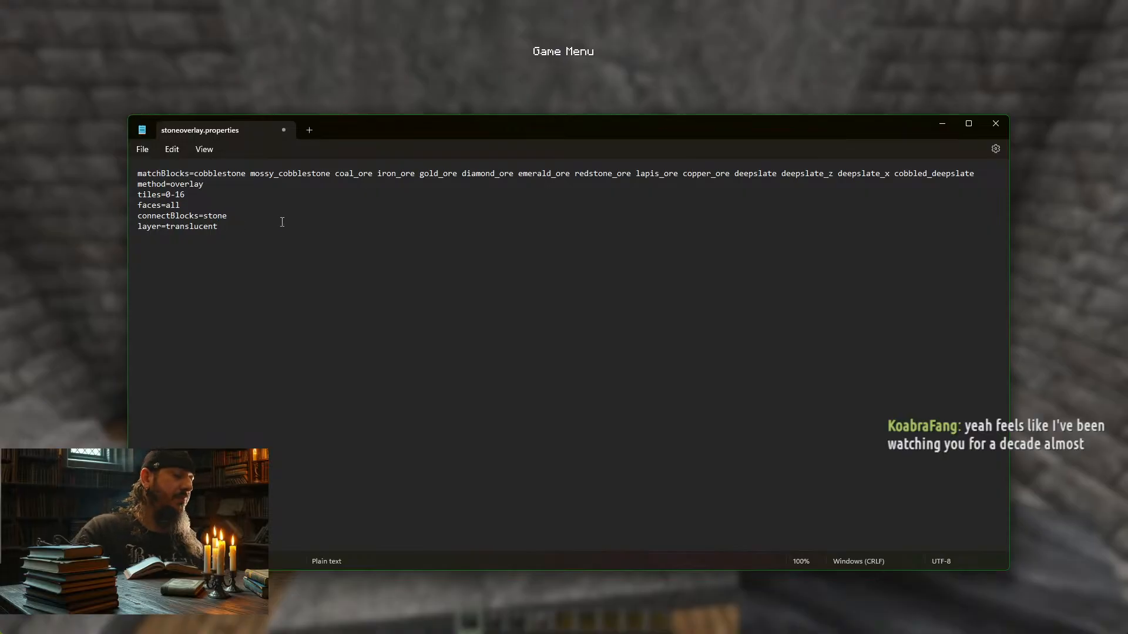
- Switch back to Minecraft, resume the paused game and reload the resource packs
click(43, 183)
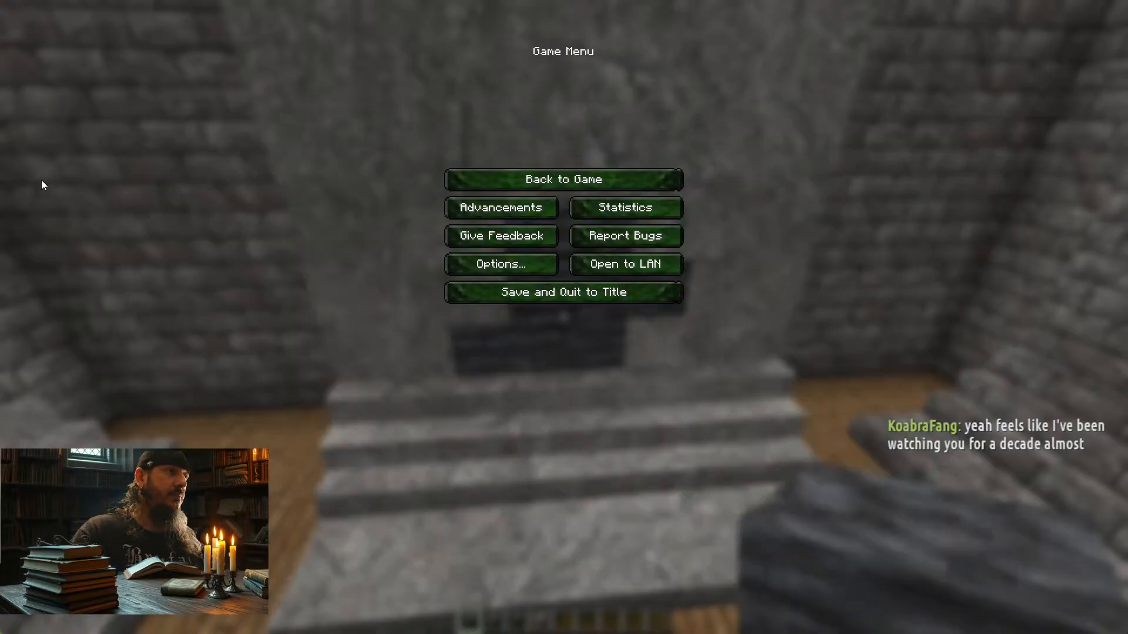
key(Escape)
key(F3+t)
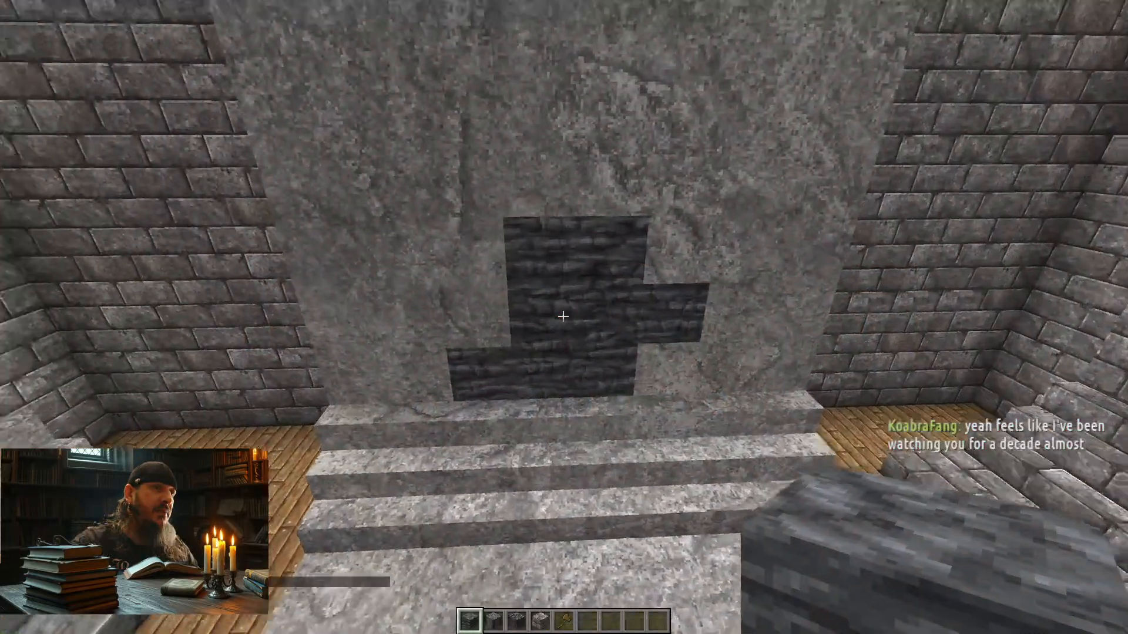
- Inspect the borders between stone and deepslate on the stone room's wall, up close and from a distance
key(w)
key(w)
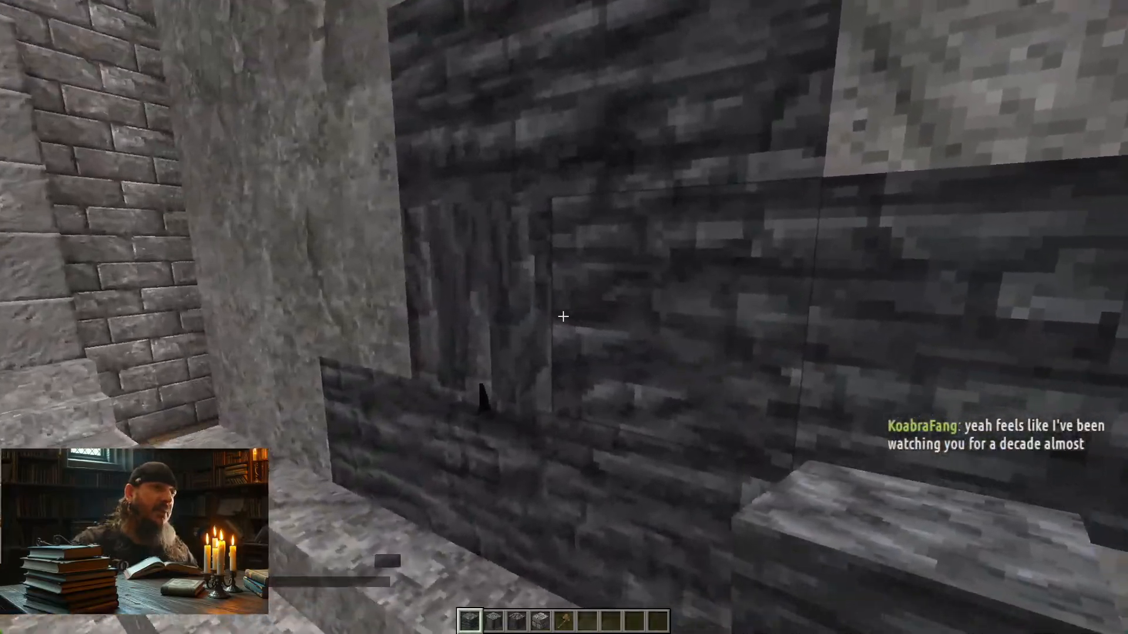
key(s)
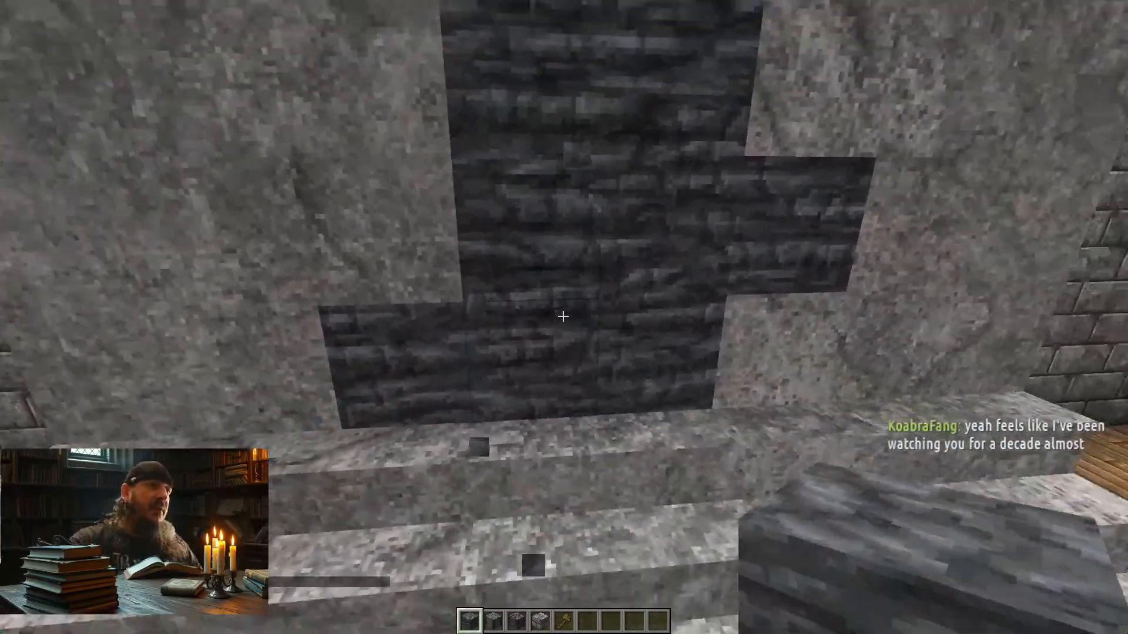
key(w)
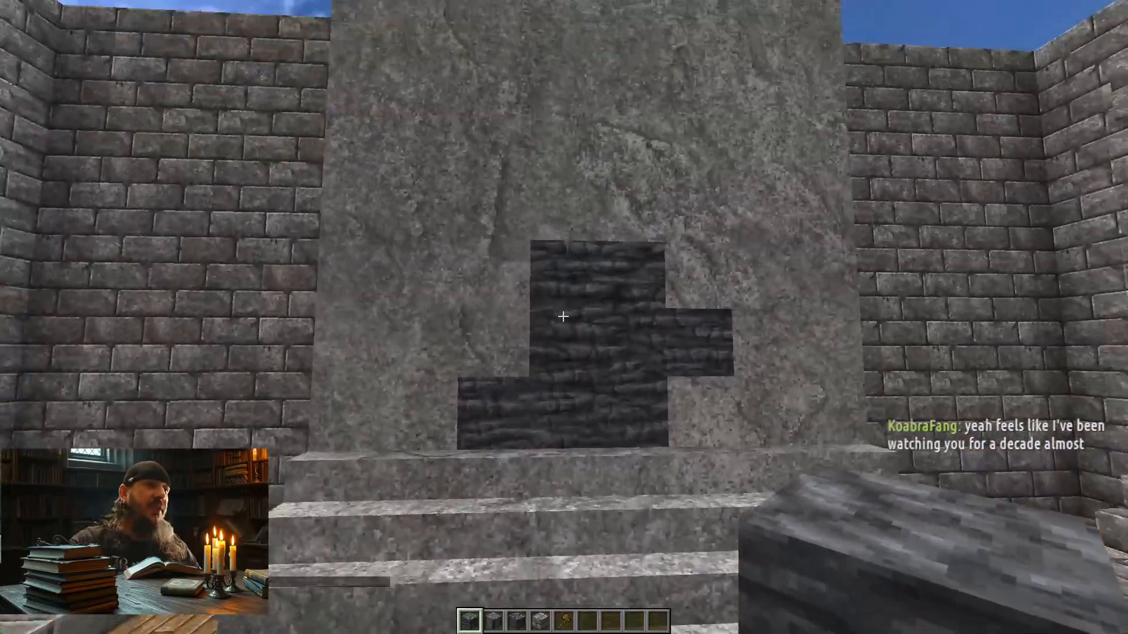
key(s)
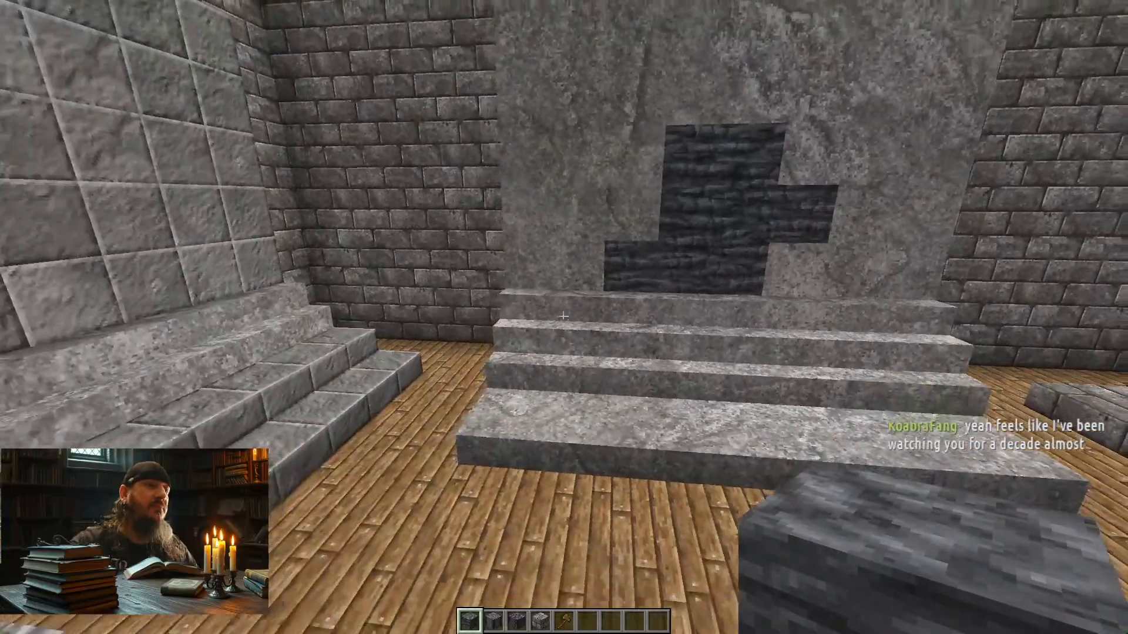
- Look over the stone wall from farther back, then fly over to view the deepslate room's sample panels
key(s)
key(d)
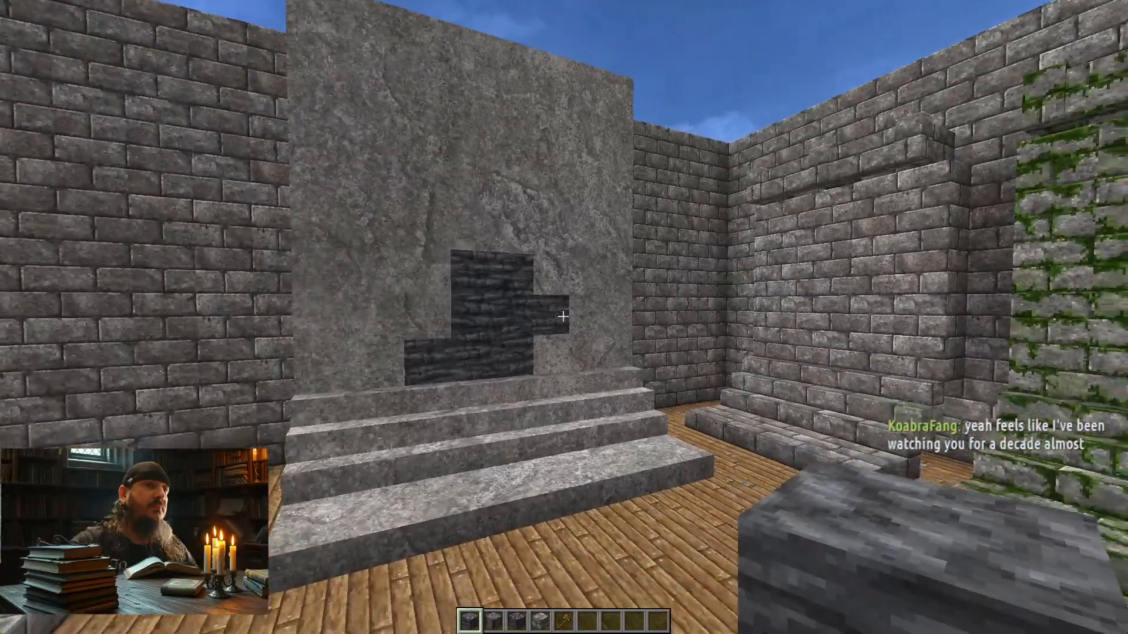
key(s)
key(space)
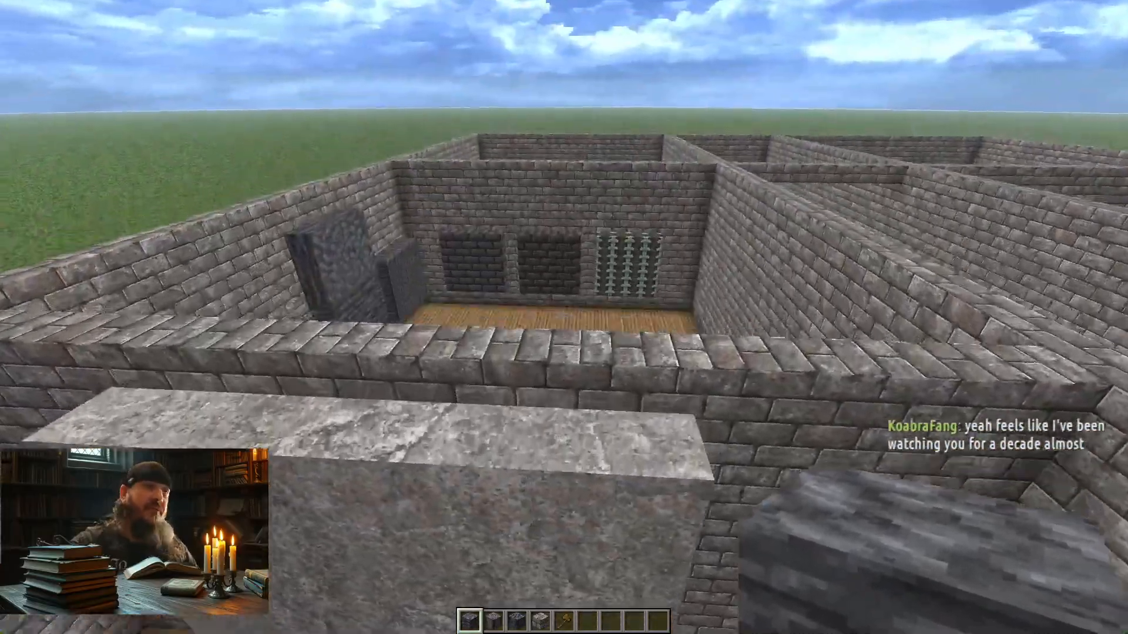
key(shift)
key(w)
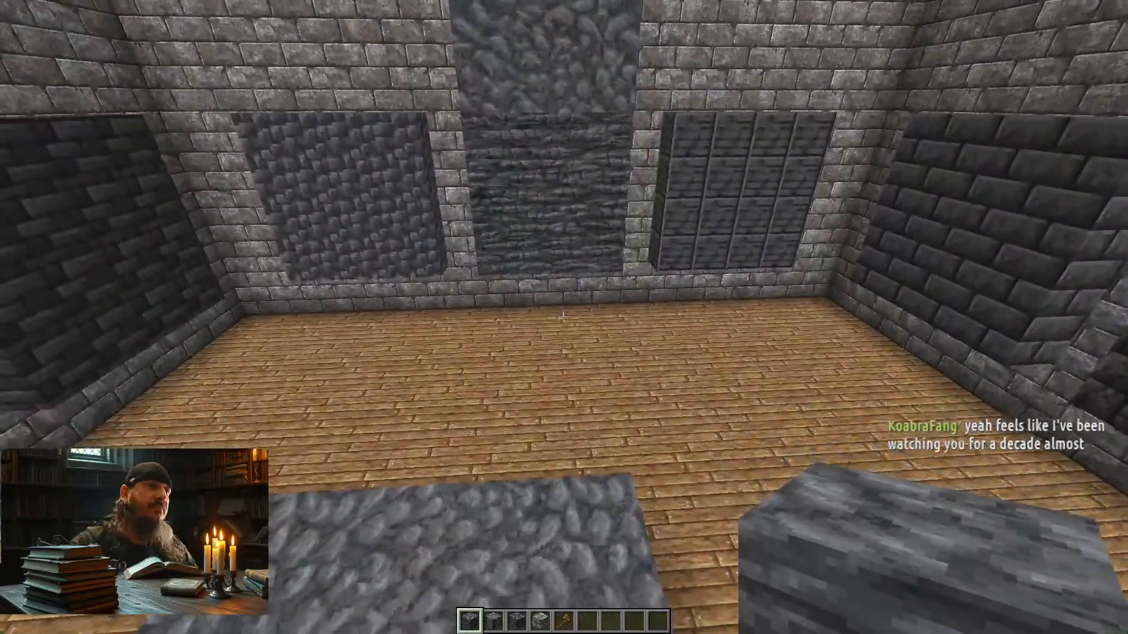
- Switch to stoneoverlay.properties in Notepad and add the line matchTiles=deepslate deepslate_side below matchBlocks
key(alt+Tab)
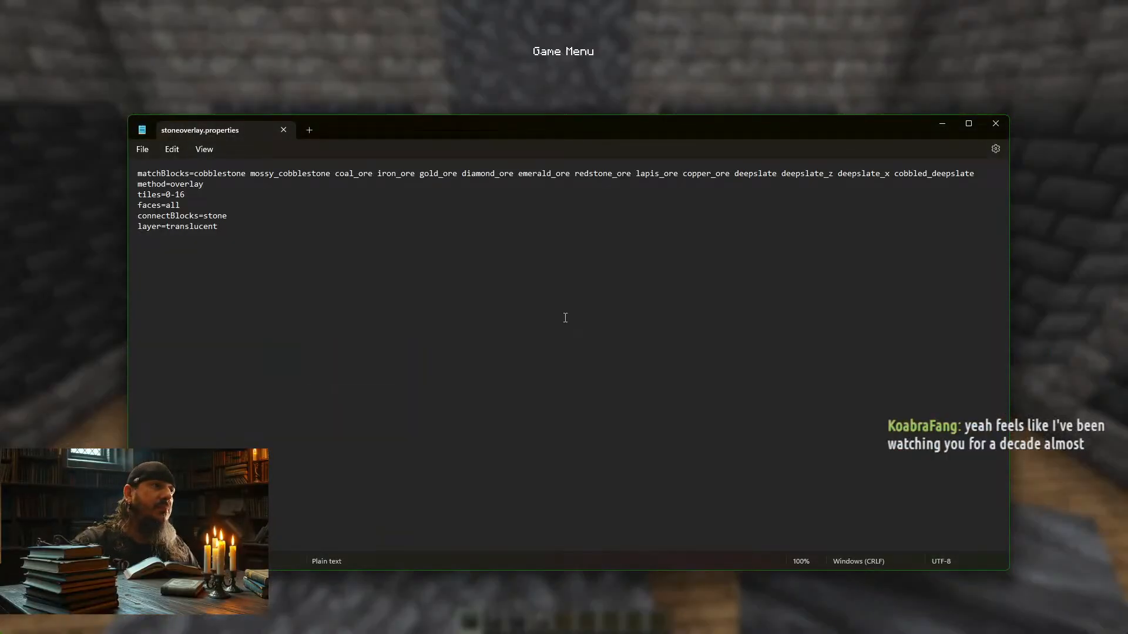
click(992, 179)
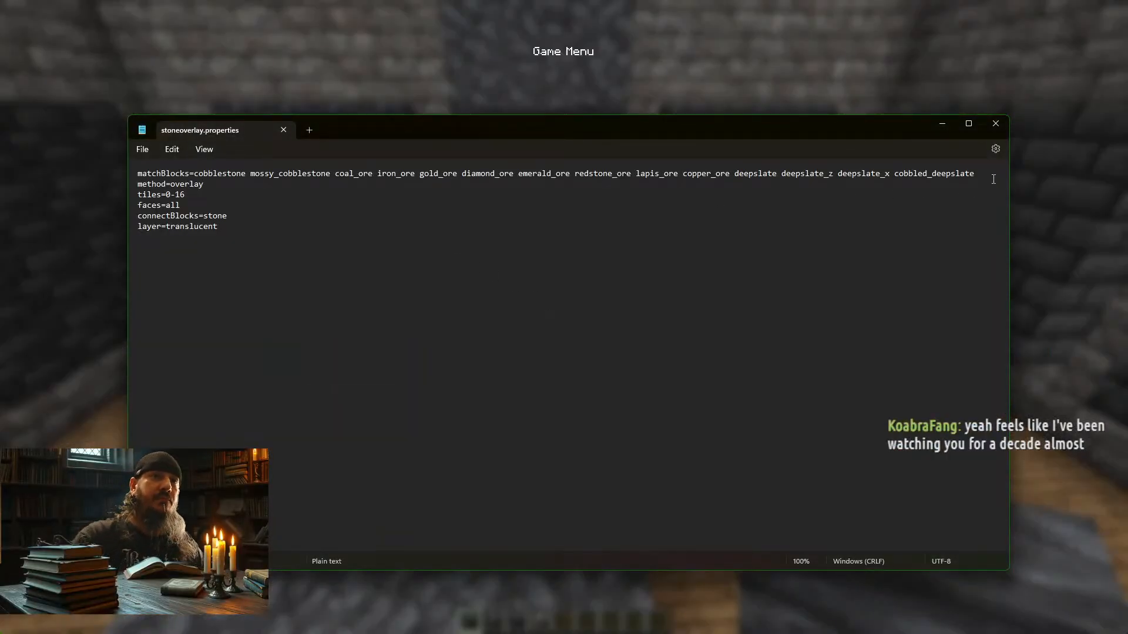
click(983, 173)
key(Return)
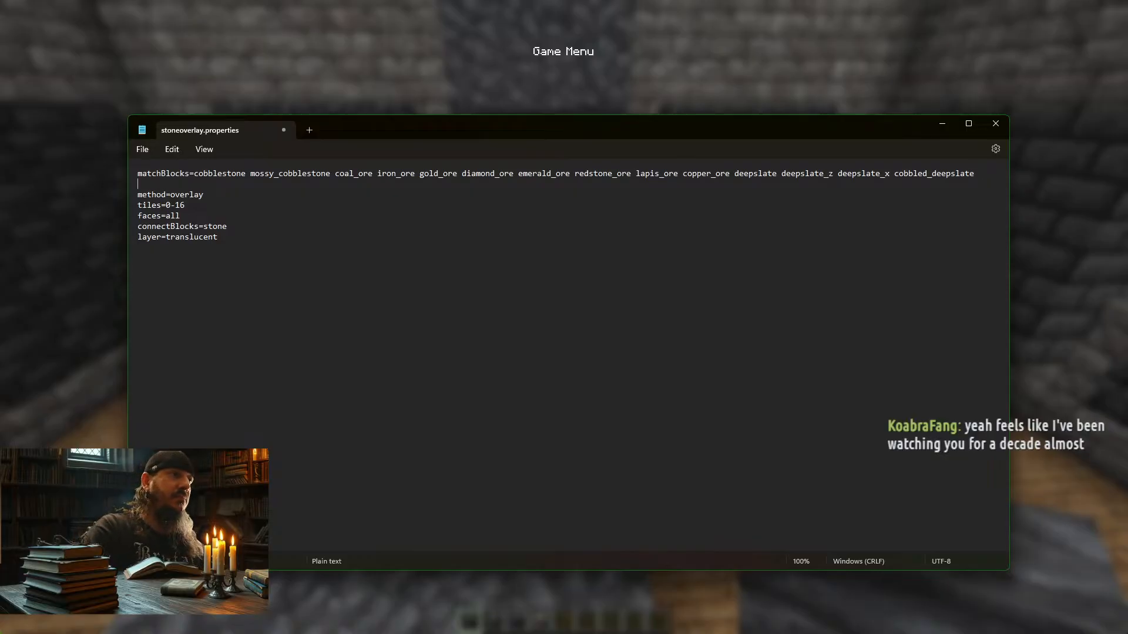
text(matchTiles=)
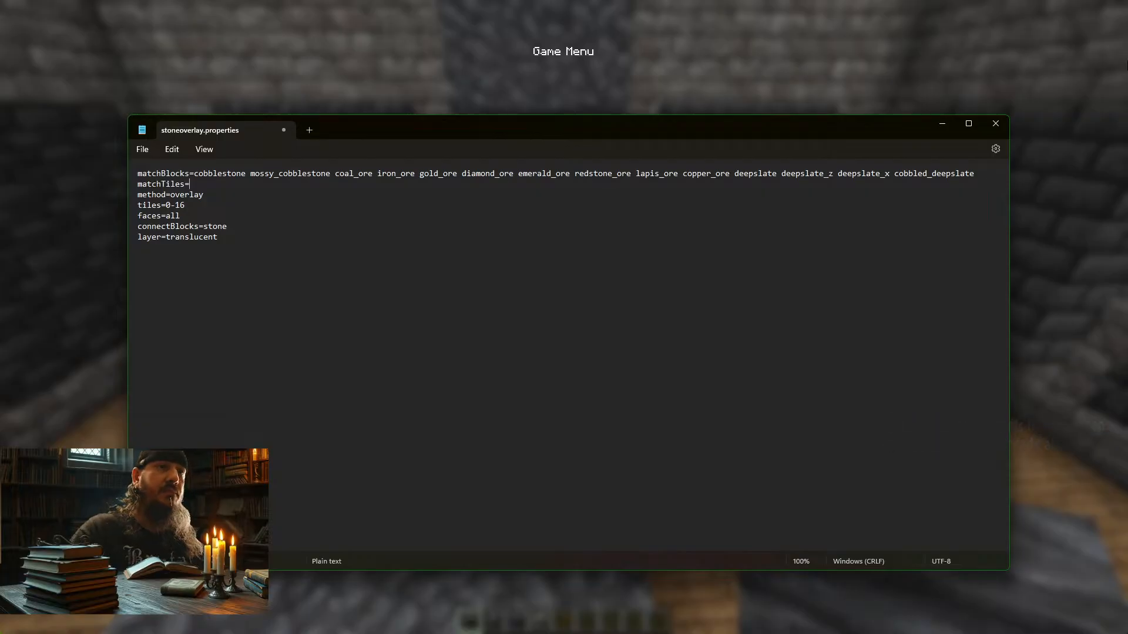
drag(735, 173, 891, 174)
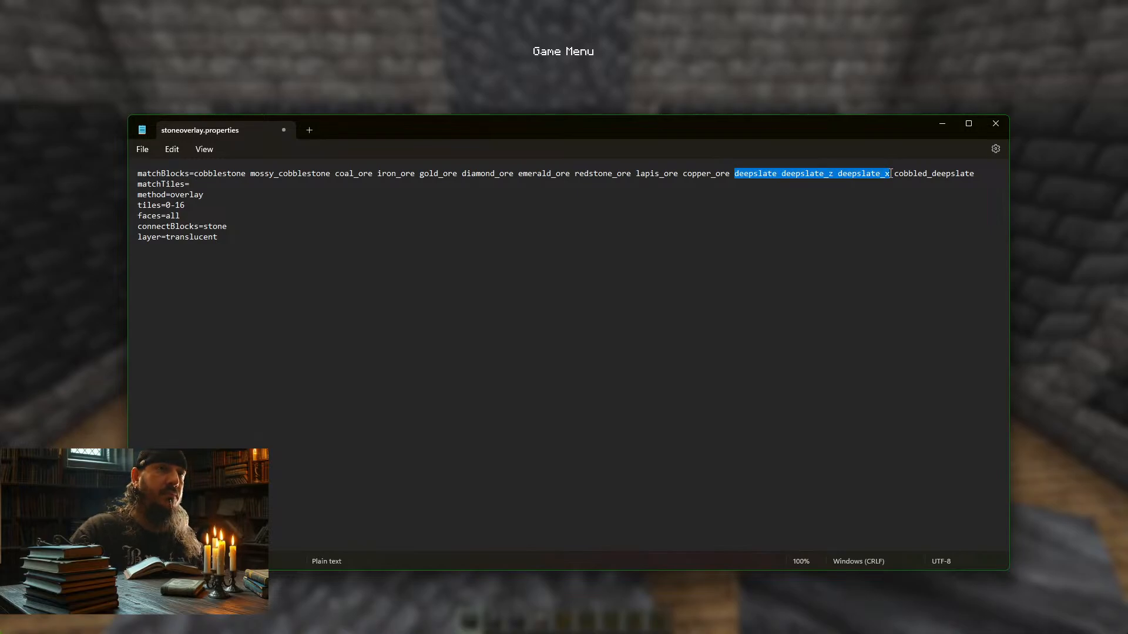
click(226, 186)
text(deepslate )
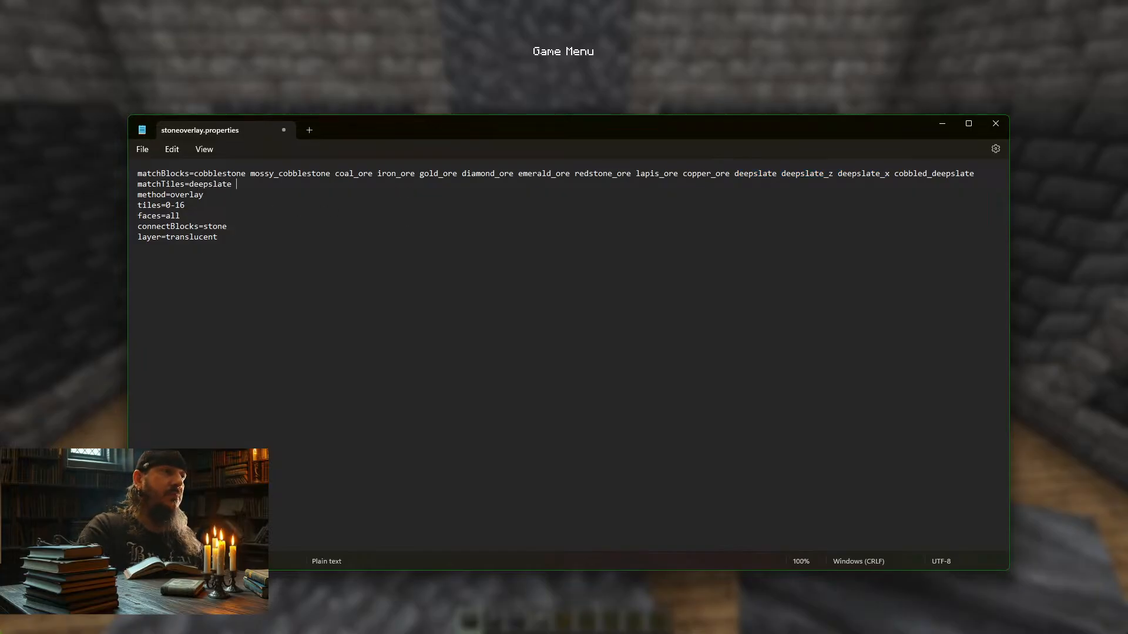
text(deepslate_side)
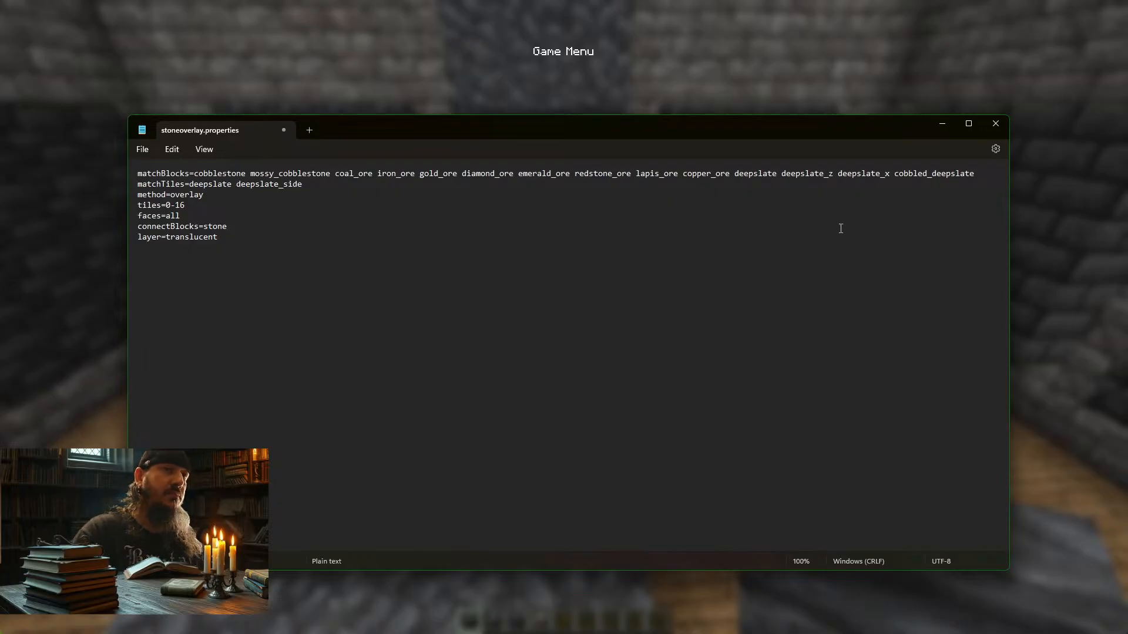
- Remove deepslate, deepslate_z and deepslate_x from the matchBlocks line, keeping cobbled_deepslate after copper_ore
drag(734, 176, 890, 176)
right_click(890, 176)
click(734, 177)
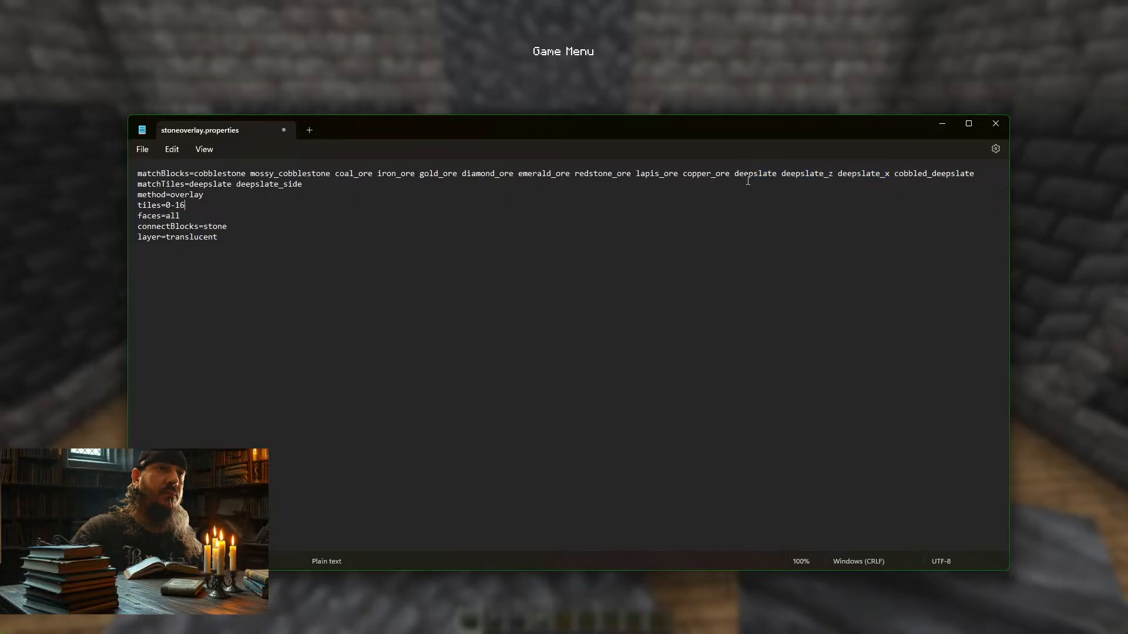
drag(734, 177, 889, 175)
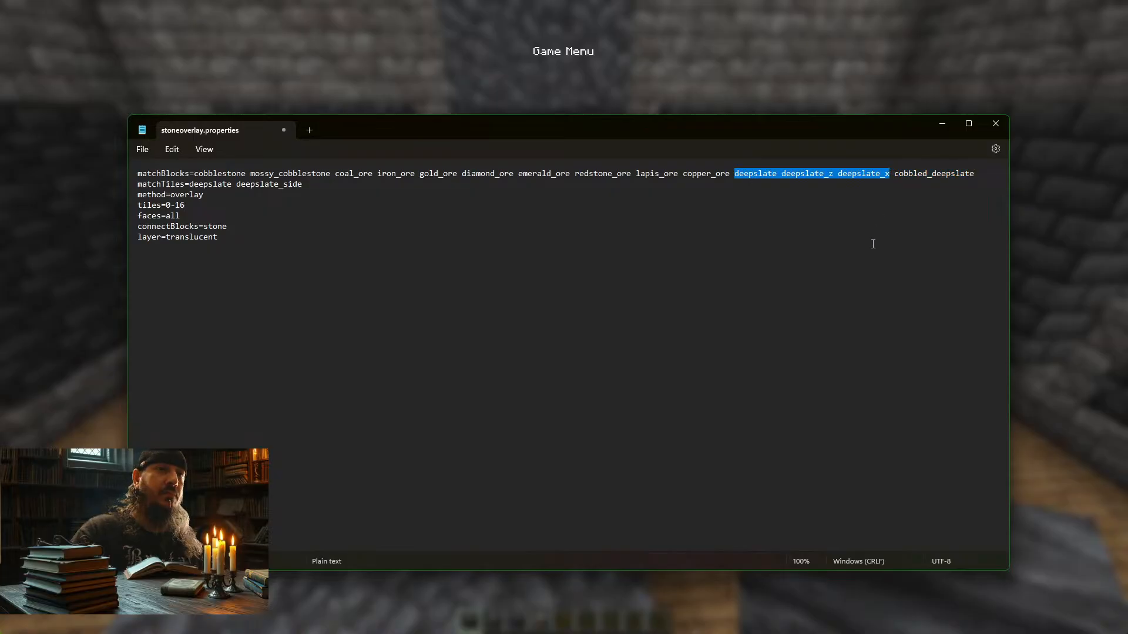
key(BackSpace)
key(BackSpace)
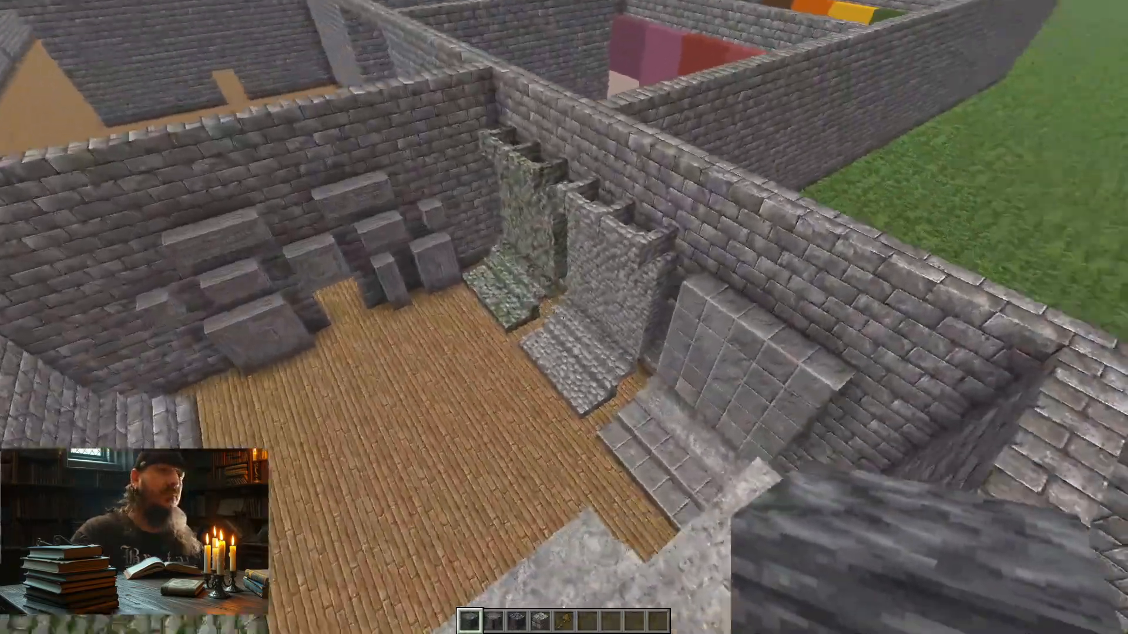
- In Minecraft, get cobbled deepslate from the deepslate room and set one block into the stone wall beside the deepslate patch
scroll(563, 317, down, 2)
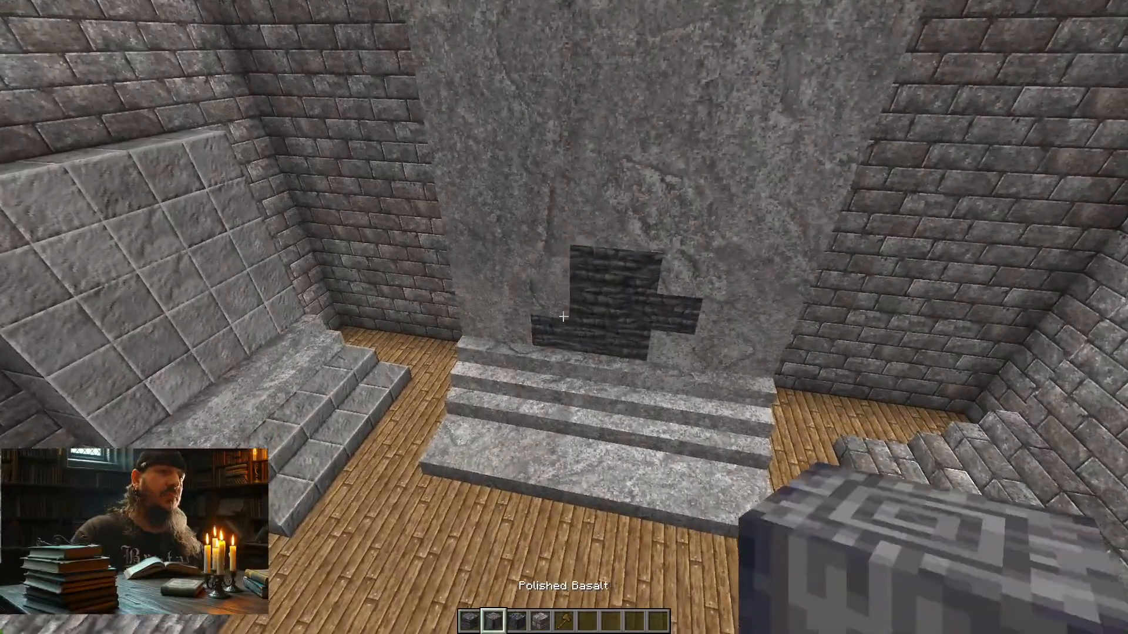
key(space)
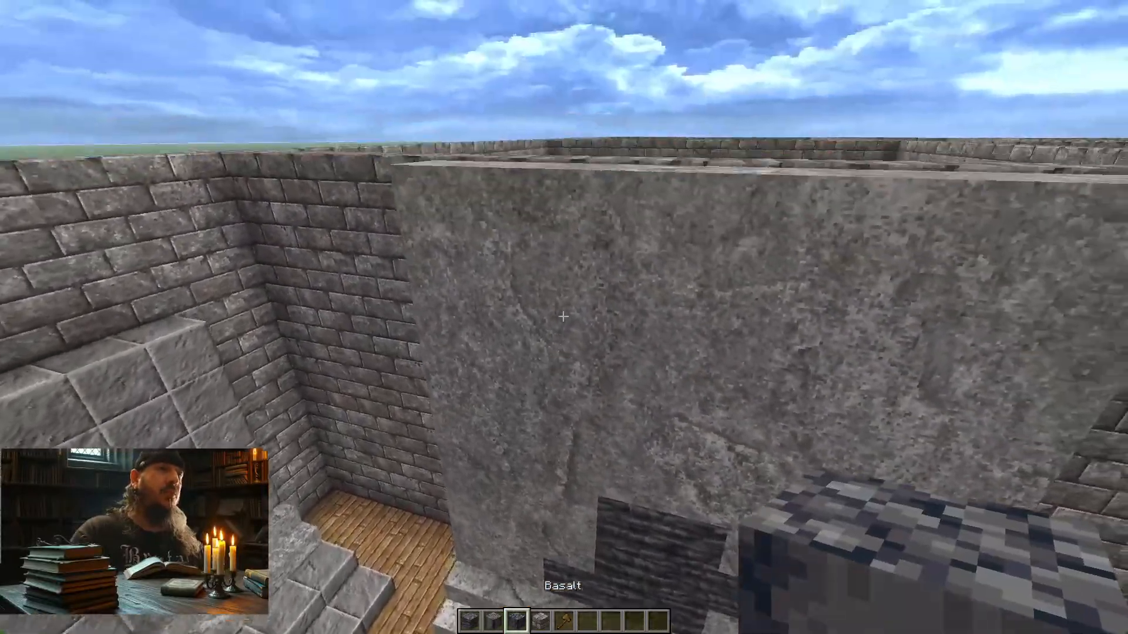
key(w)
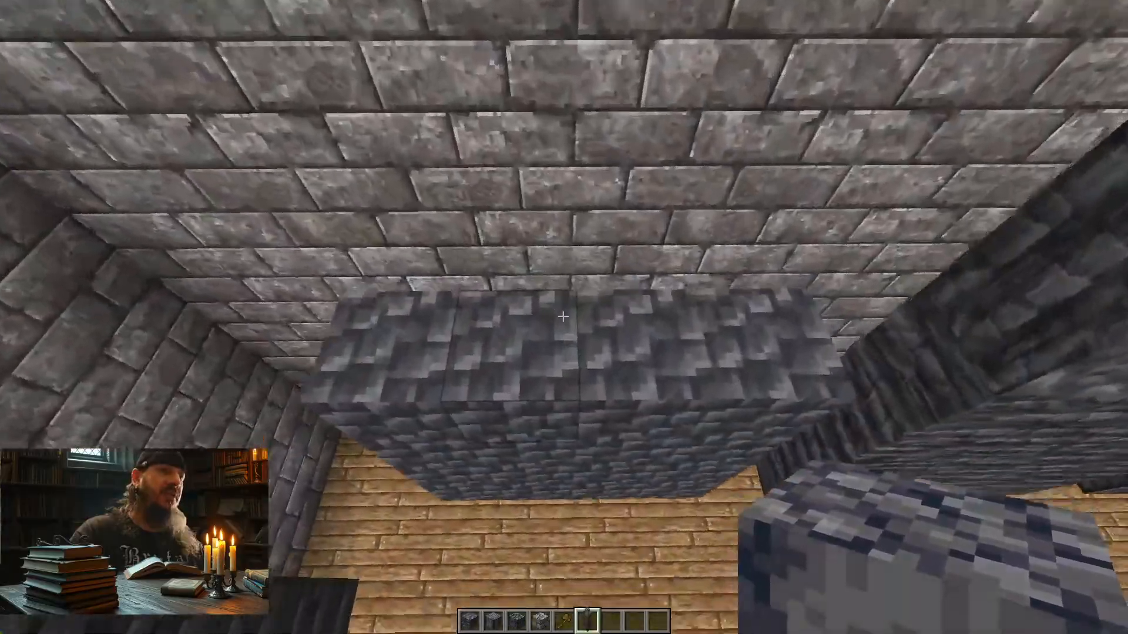
scroll(563, 316, down, 3)
key(w)
key(shift)
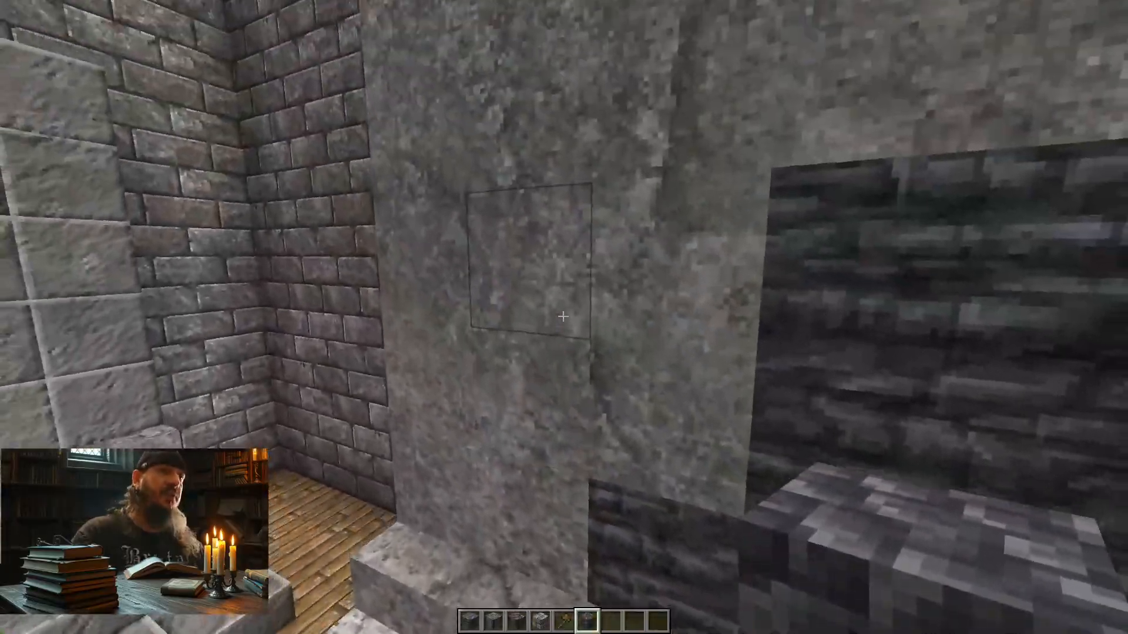
click(562, 317)
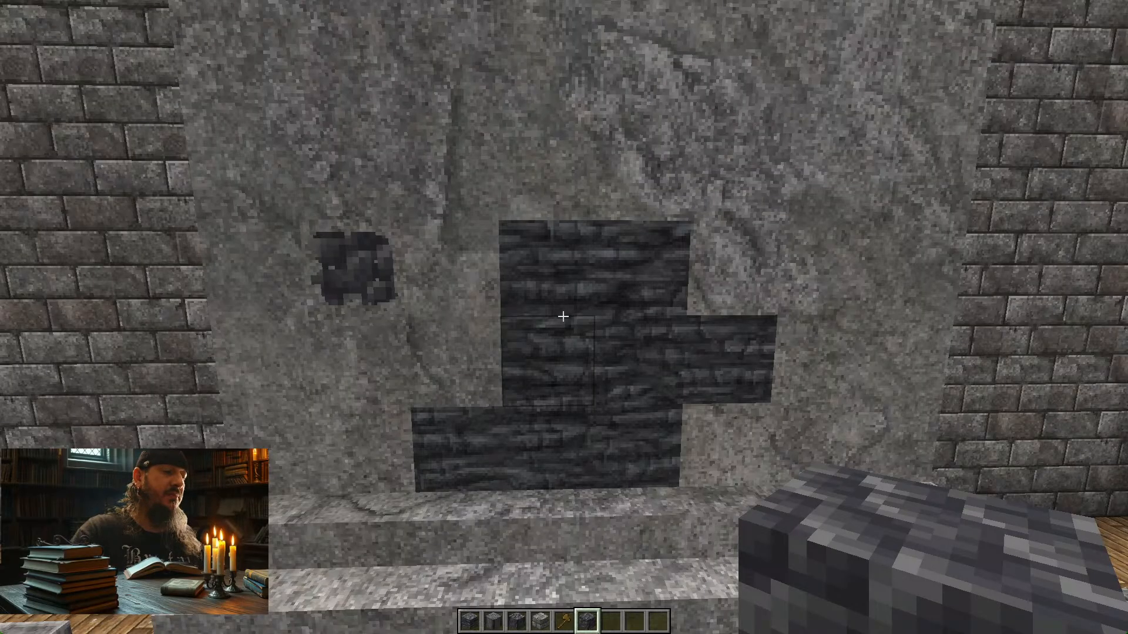
- Reload the resource packs and check the stone borders around the cobbled deepslate and deepslate blocks
key(F3+t)
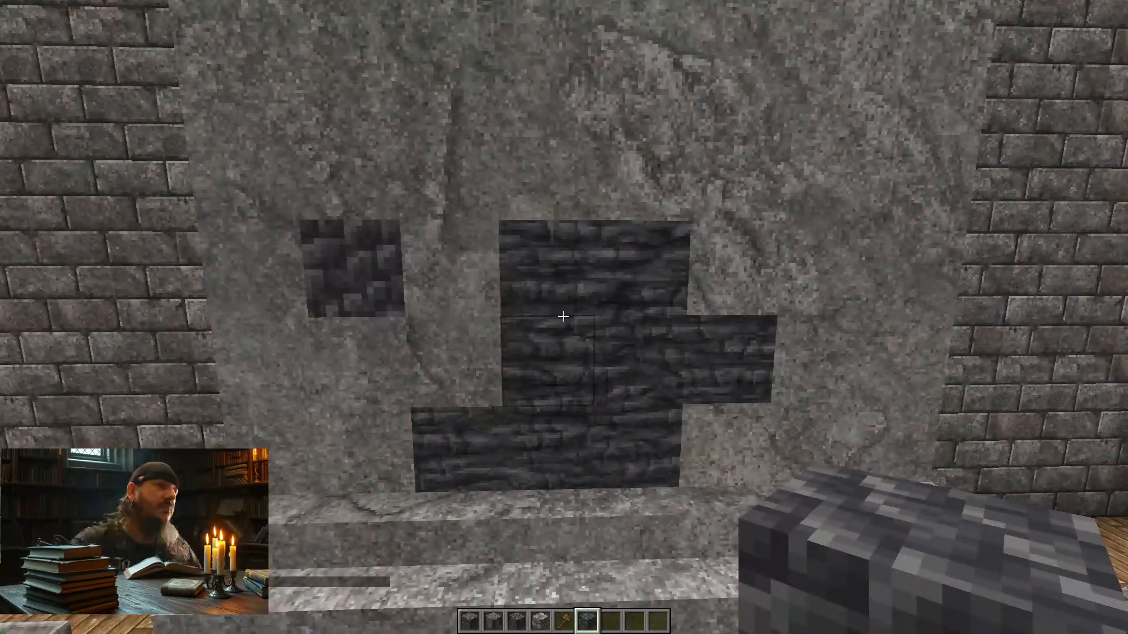
key(w)
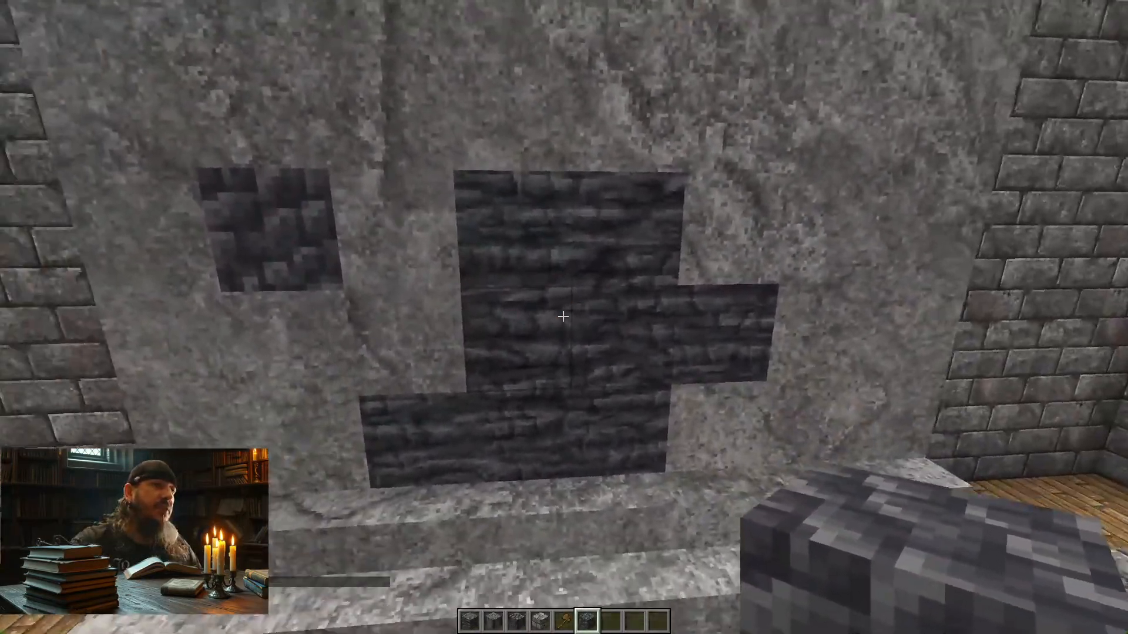
key(s)
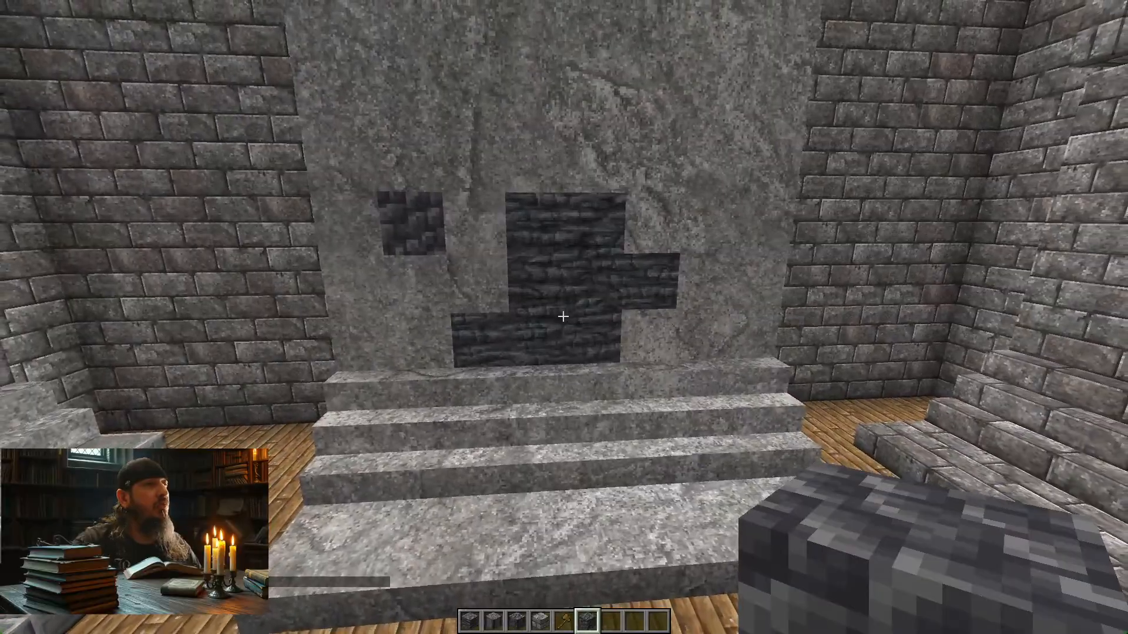
- Switch to Notepad, change deepslate_side to deepslate_sideways in the matchTiles line and return to Minecraft
key(alt+Tab)
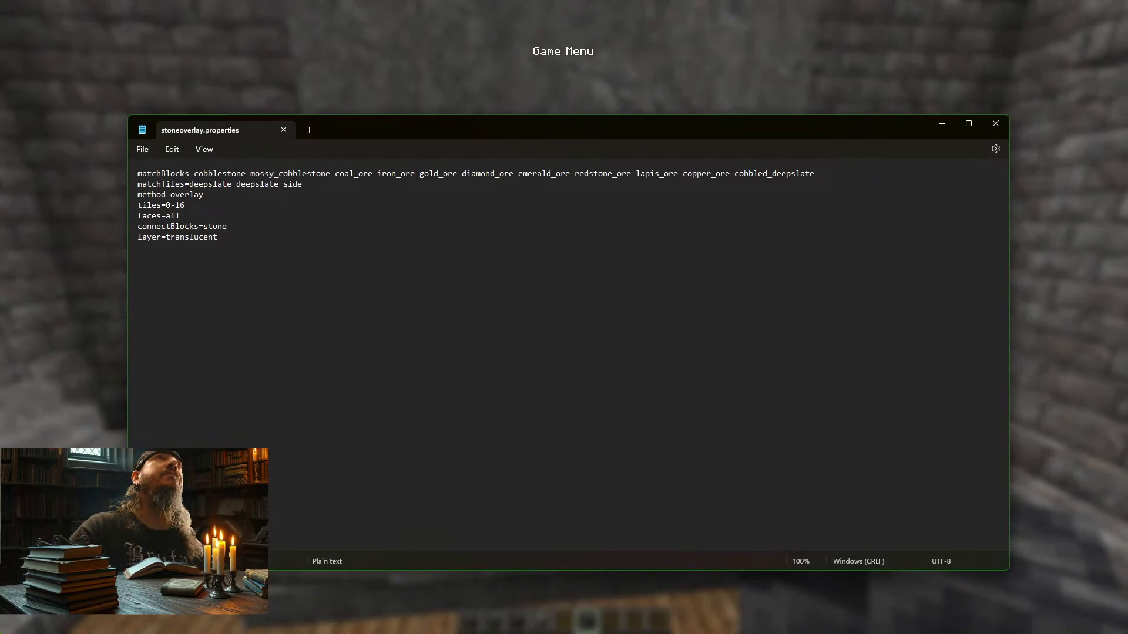
key(alt+Tab)
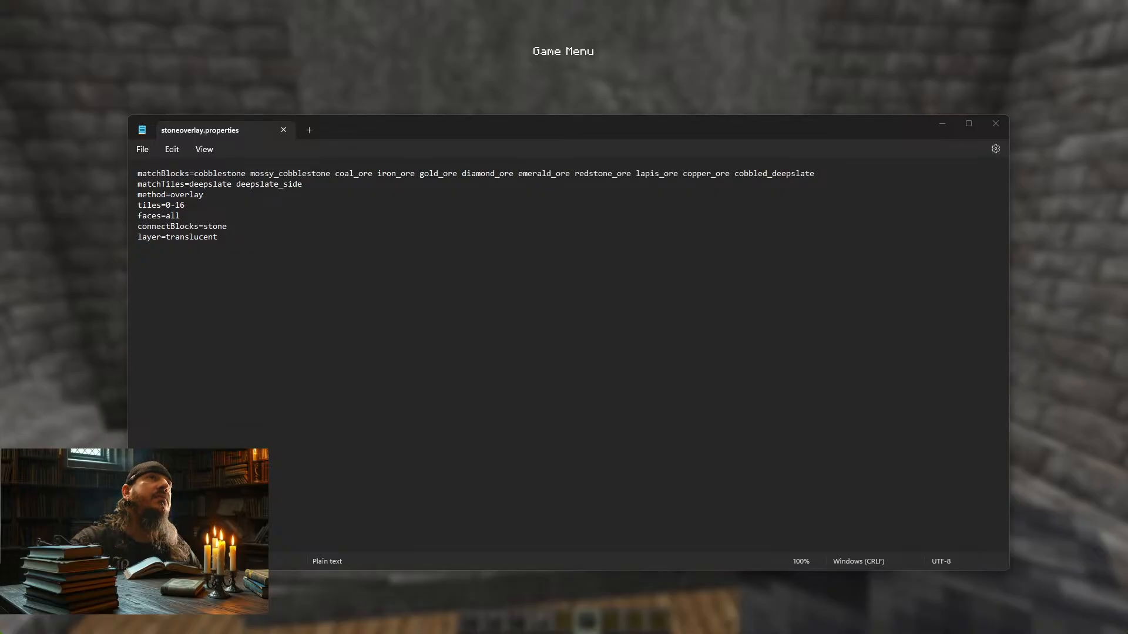
click(316, 185)
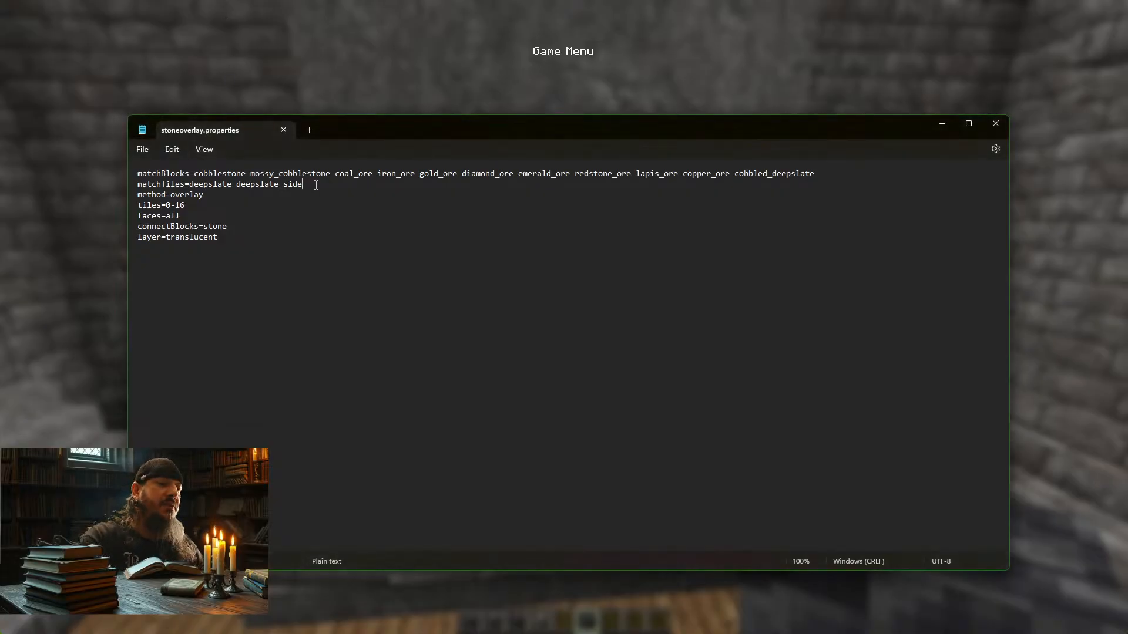
text(ways)
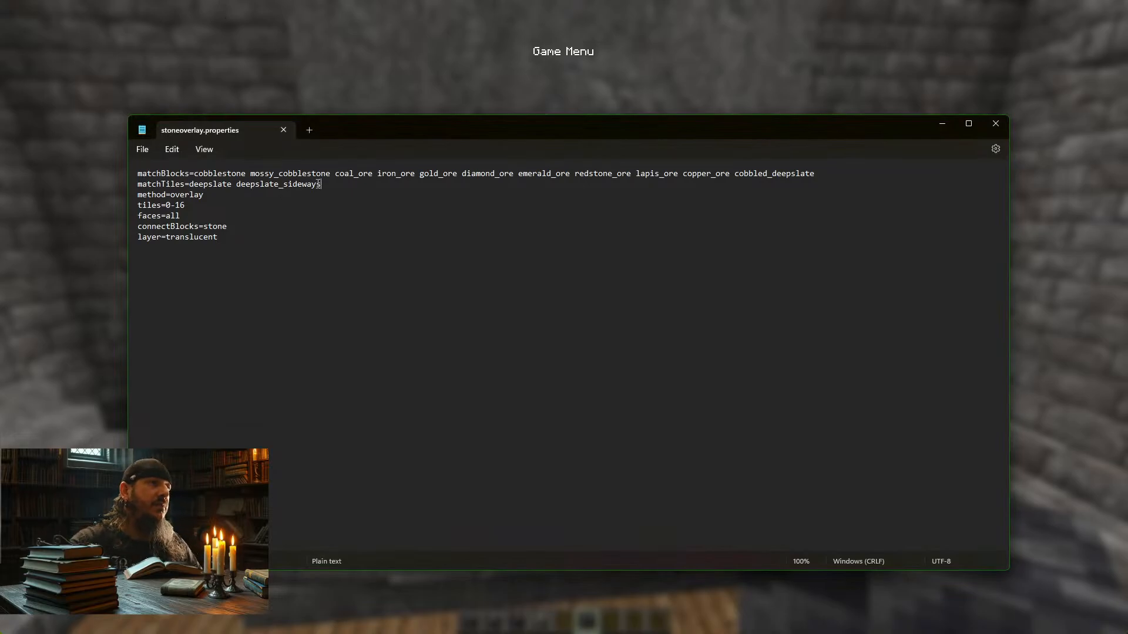
click(86, 180)
click(491, 180)
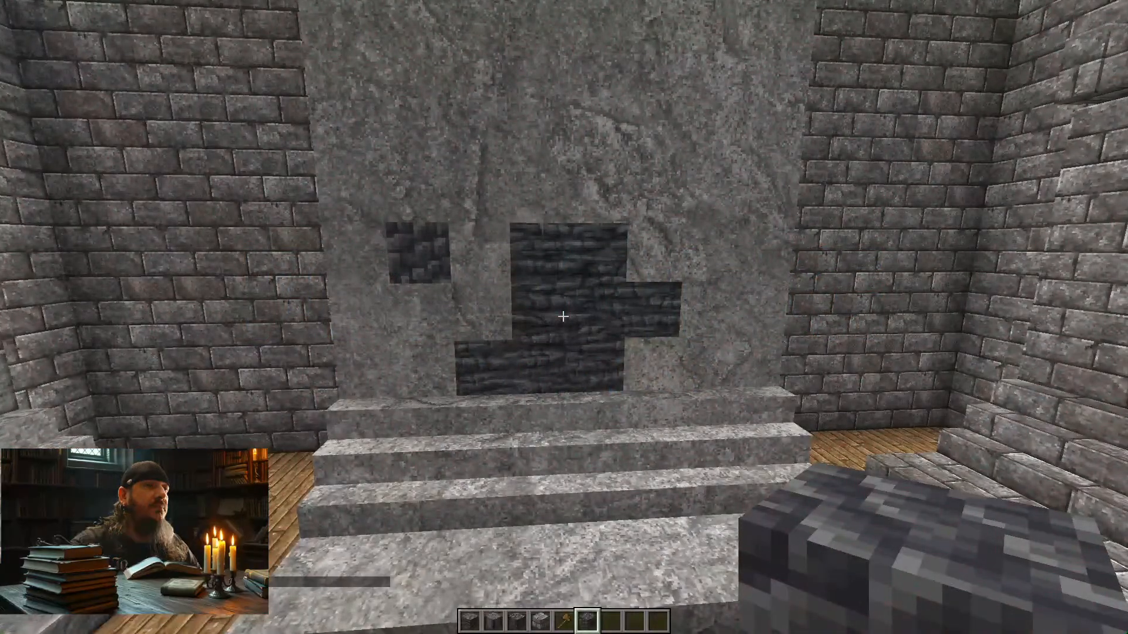
- Replace the leftmost block in the deepslate patch's middle row with a deepslate block whose grain runs vertically
key(w)
key(s)
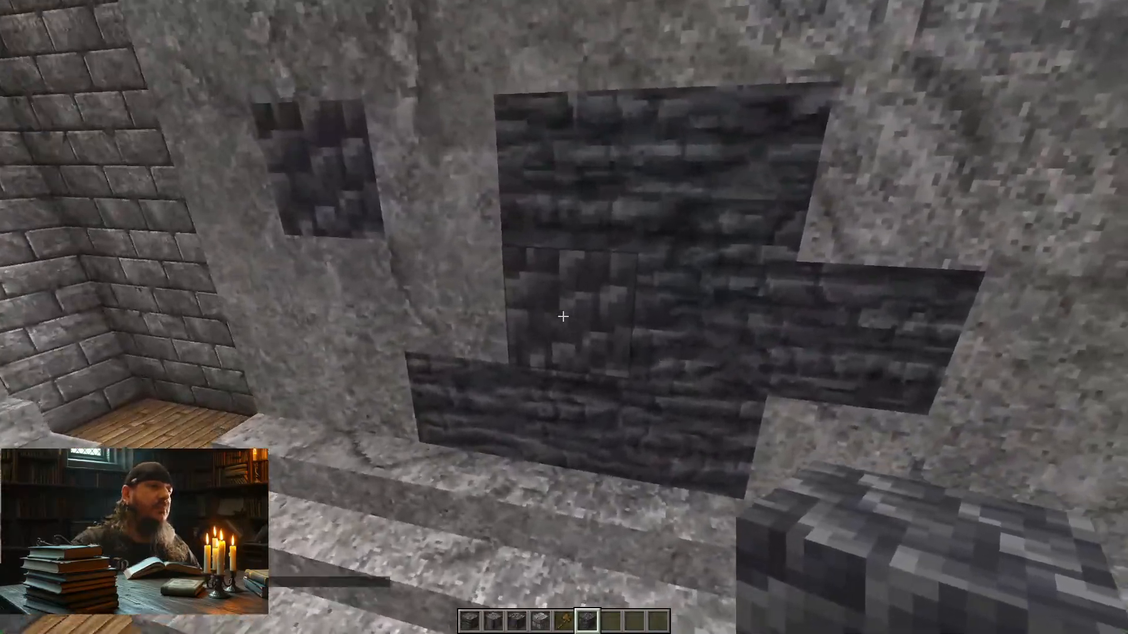
key(2)
click(562, 316)
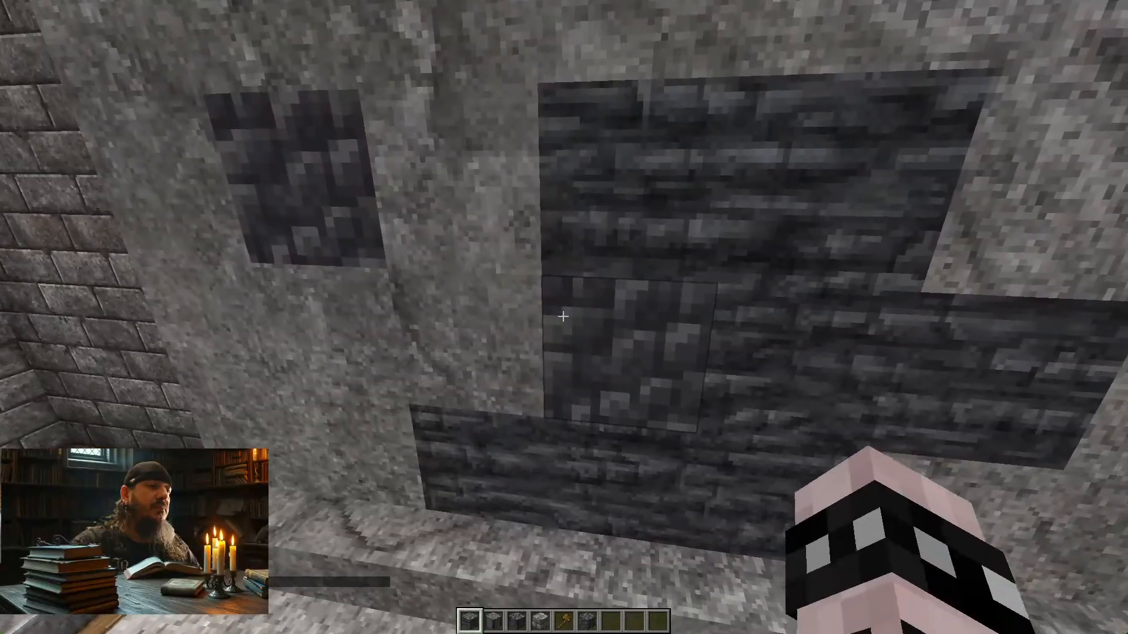
key(1)
right_click(562, 317)
key(s)
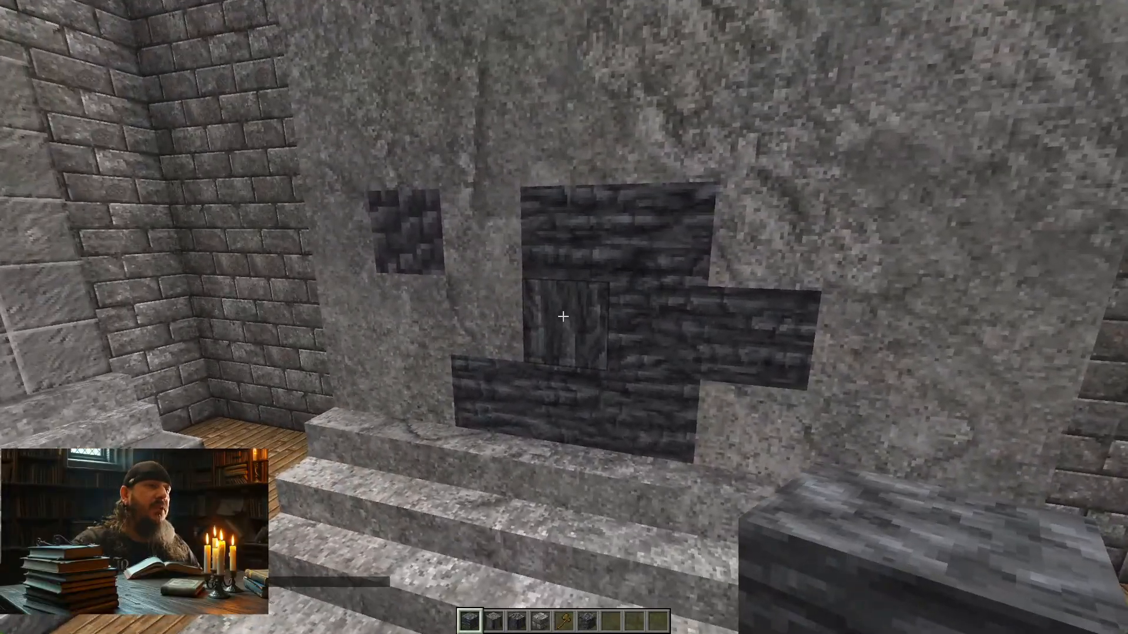
- In Notepad, delete the matchTiles line, append deepslate after cobbled_deepslate in matchBlocks, close the saved file and return to Minecraft
key(alt+Tab)
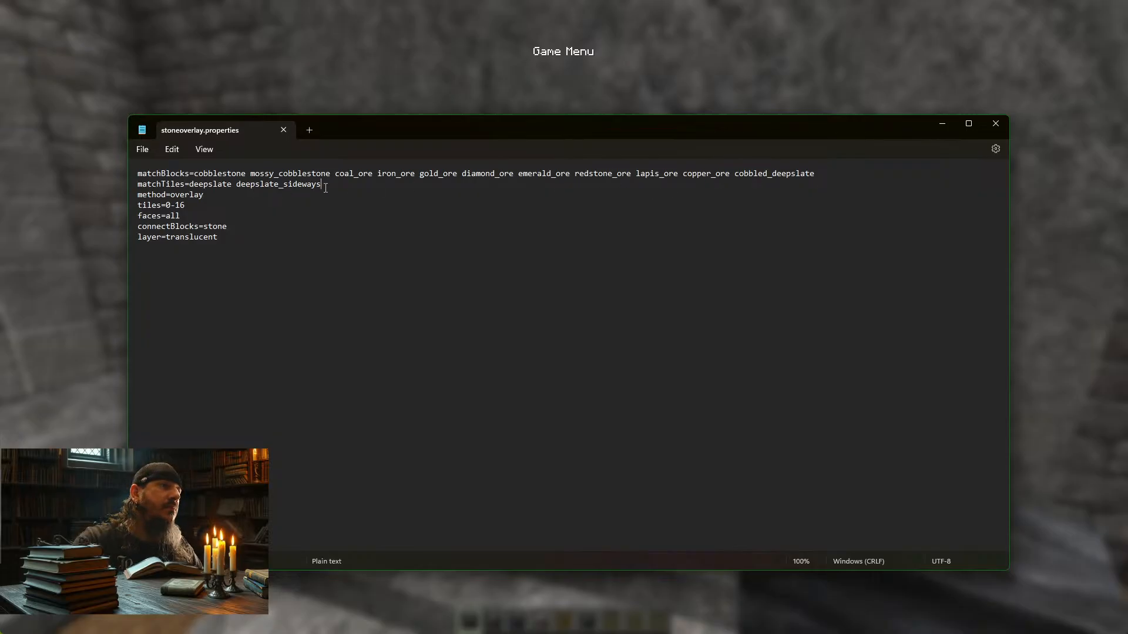
drag(326, 187, 136, 185)
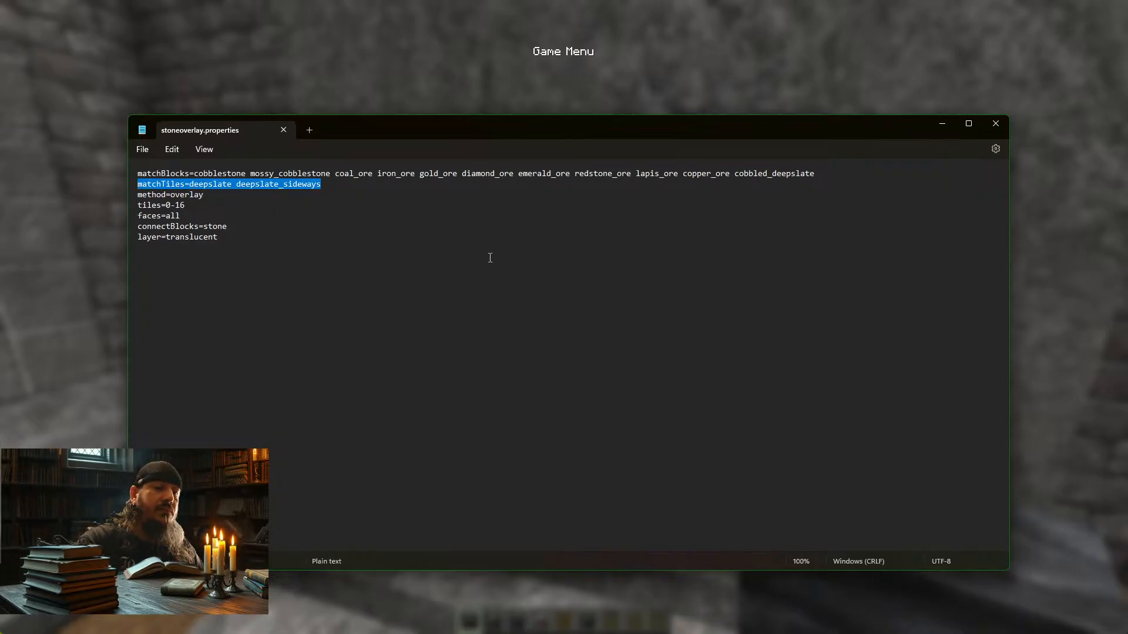
key(BackSpace)
key(BackSpace)
text(deepslate)
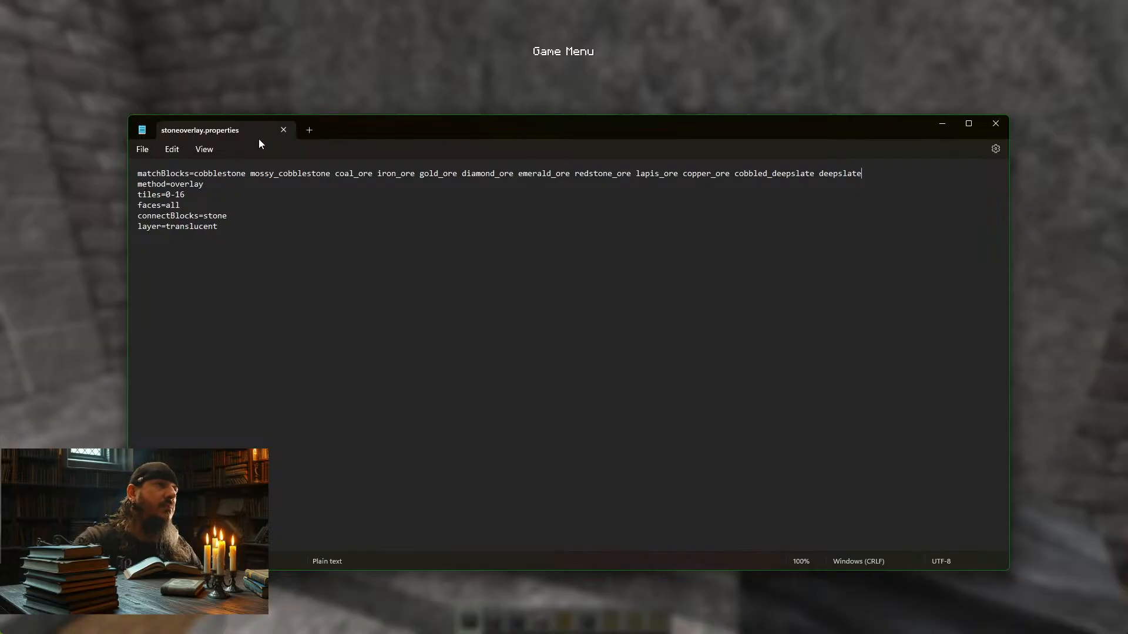
click(283, 129)
click(564, 176)
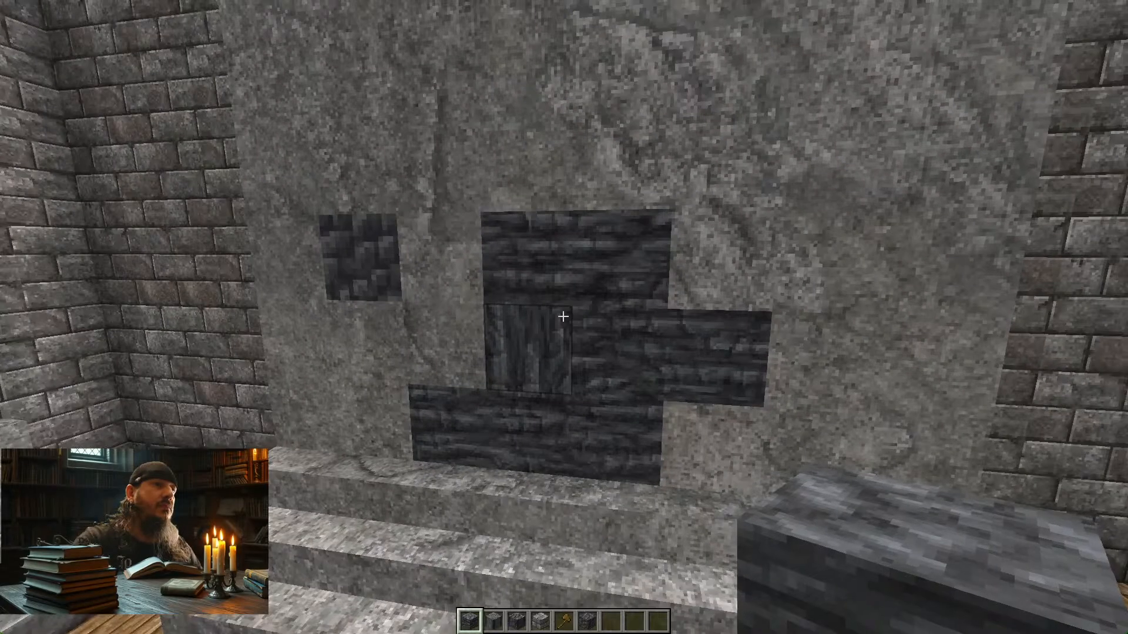
- Reload the resource packs and view the wall's cobbled deepslate and deepslate blocks from farther back and higher up
key(F3+t)
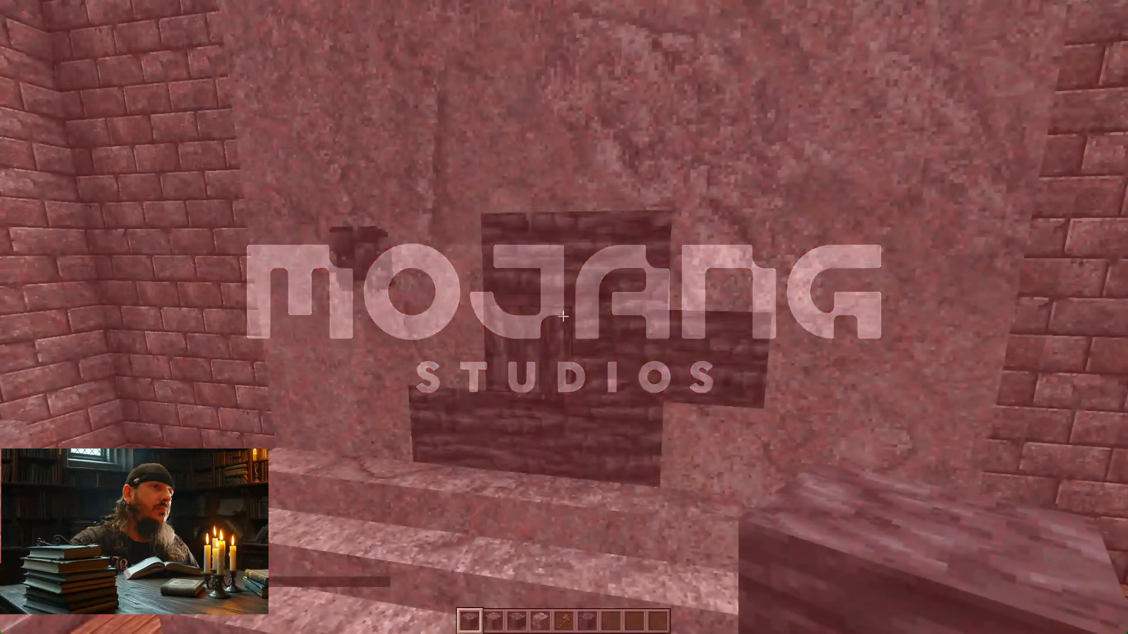
key(s)
key(space)
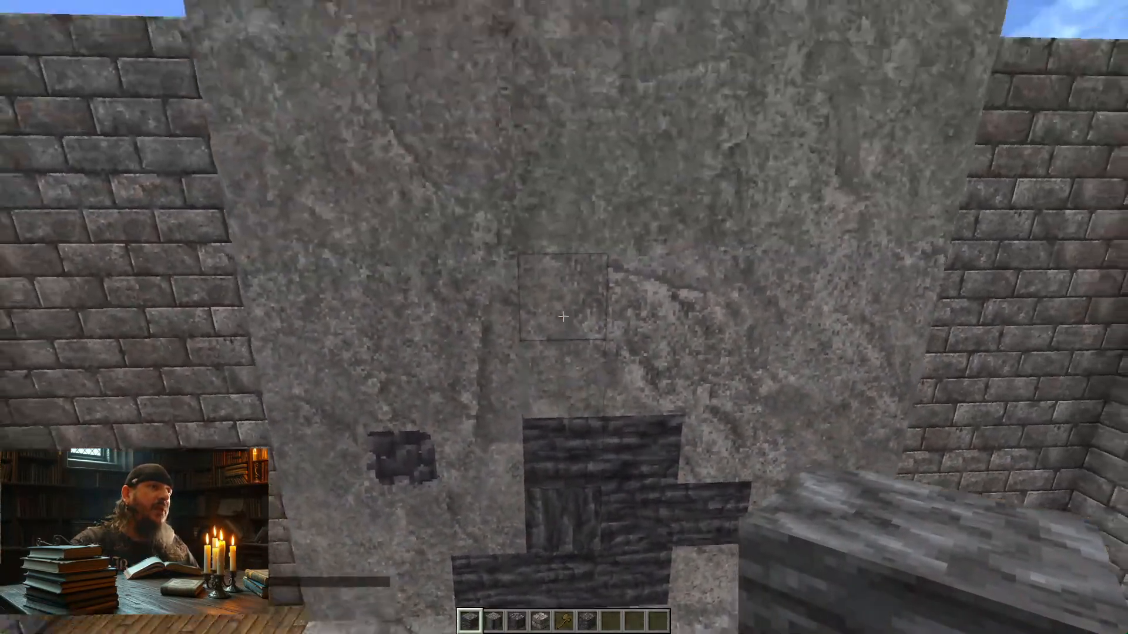
- Fly around the room to view the other deepslate samples along the walls and the large patch on the floor
key(w)
key(shift)
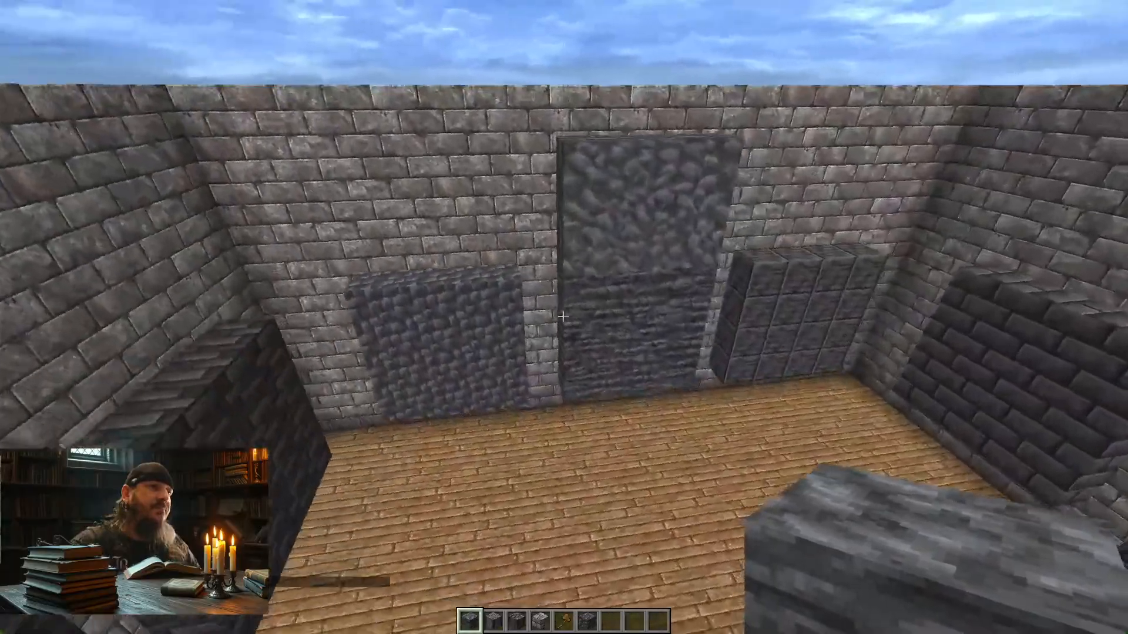
key(space)
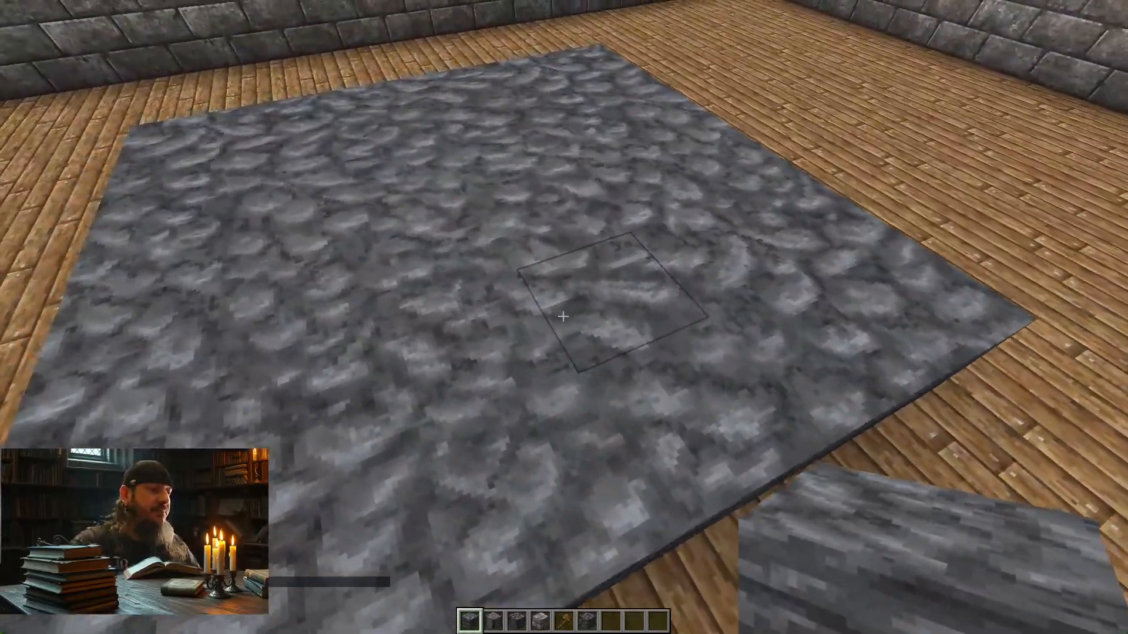
- Switch to Photoshop and draw thin dark cracks across the whole deepslate_top texture on Layer 12
key(Escape)
key(alt+Tab)
key(alt+Tab)
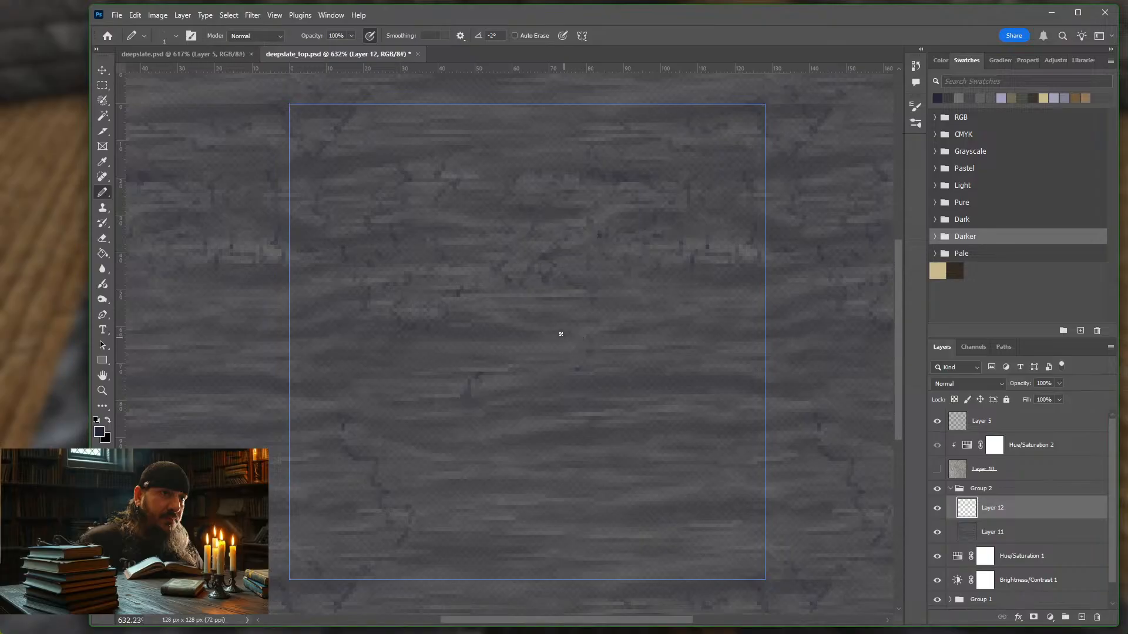
drag(548, 325, 551, 312)
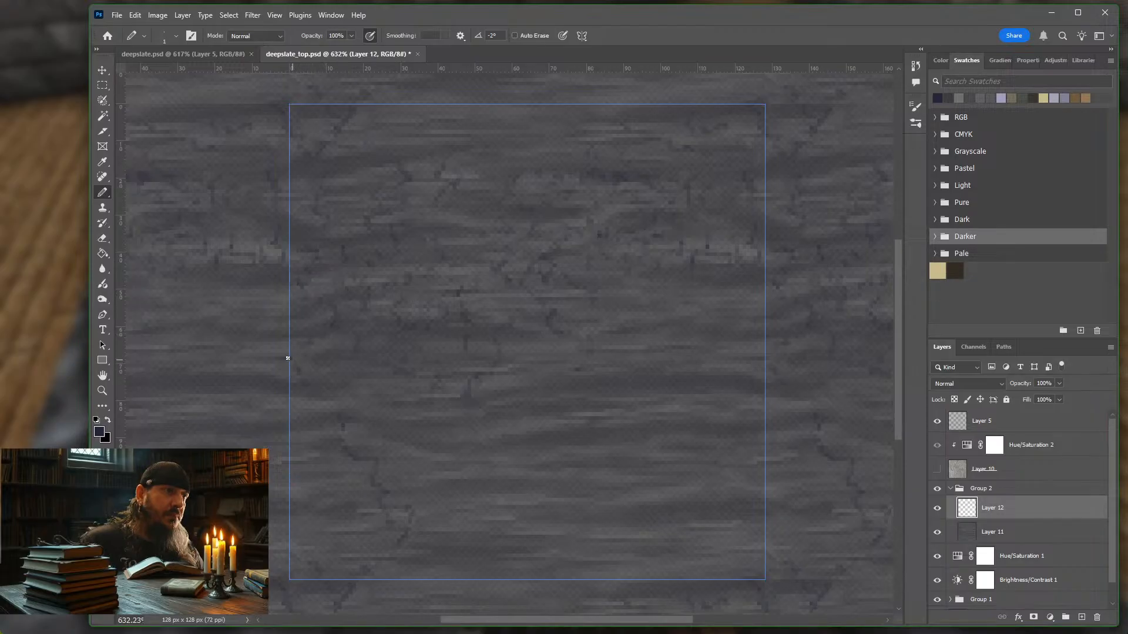
drag(272, 351, 272, 333)
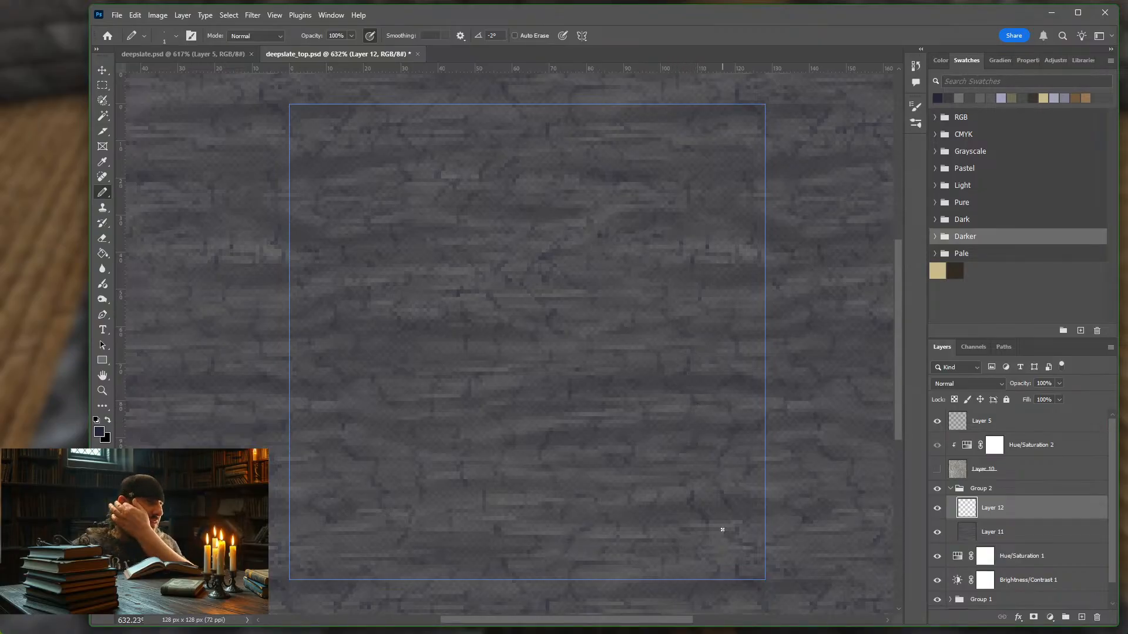
- Add a Brightness/Contrast adjustment layer directly above Layer 11 with brightness 19 and contrast 67
click(1029, 532)
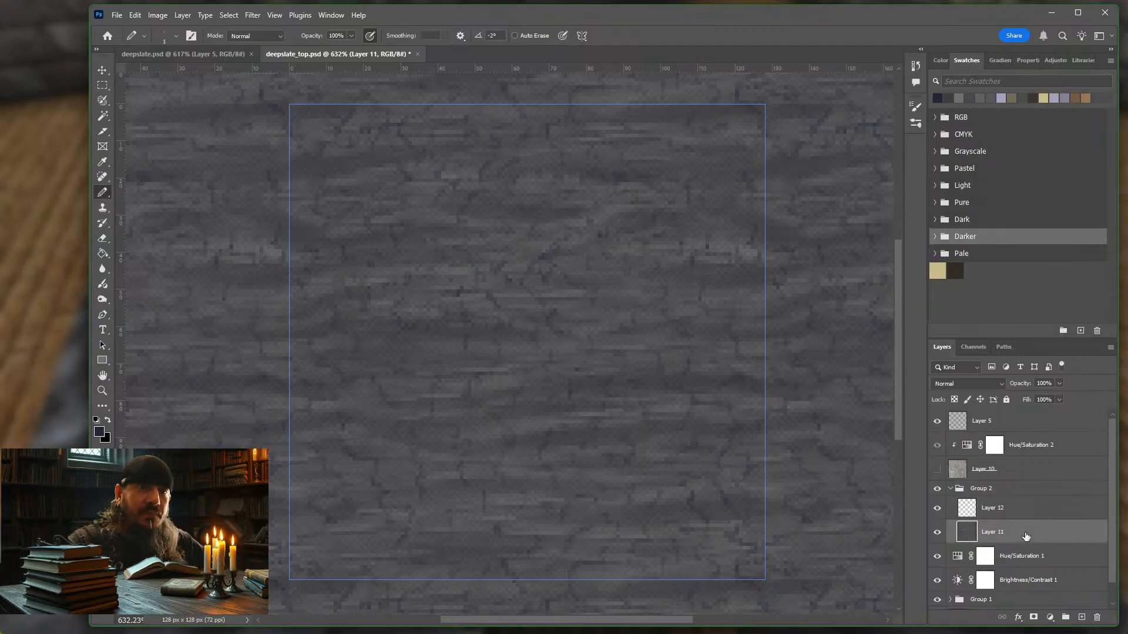
click(1050, 617)
click(1075, 451)
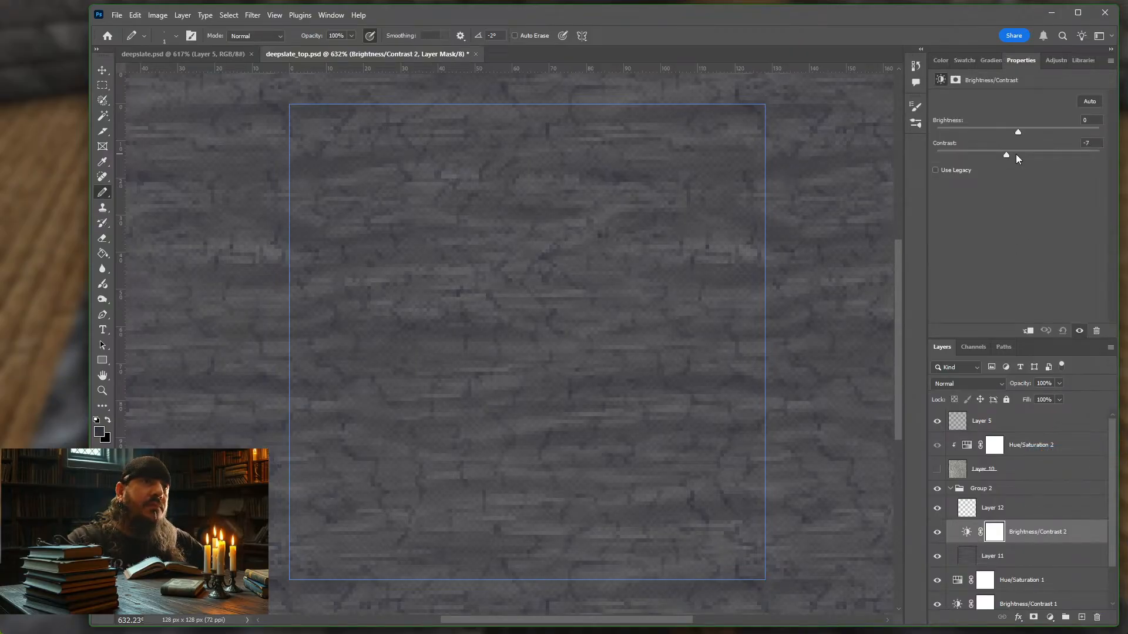
drag(1050, 154, 1026, 132)
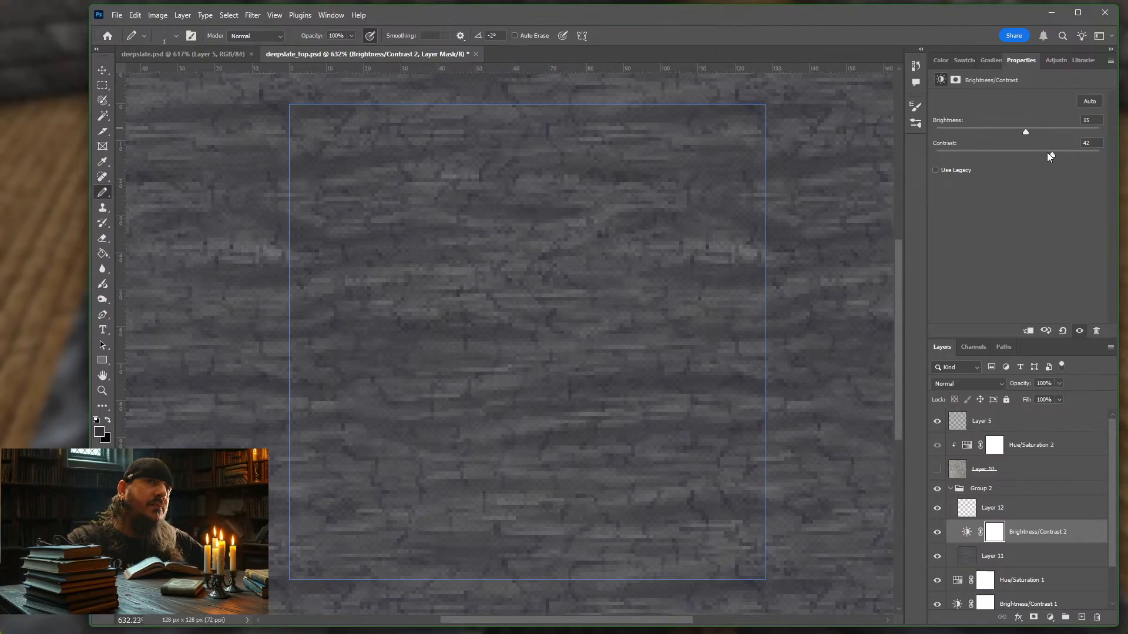
drag(1014, 153, 1088, 154)
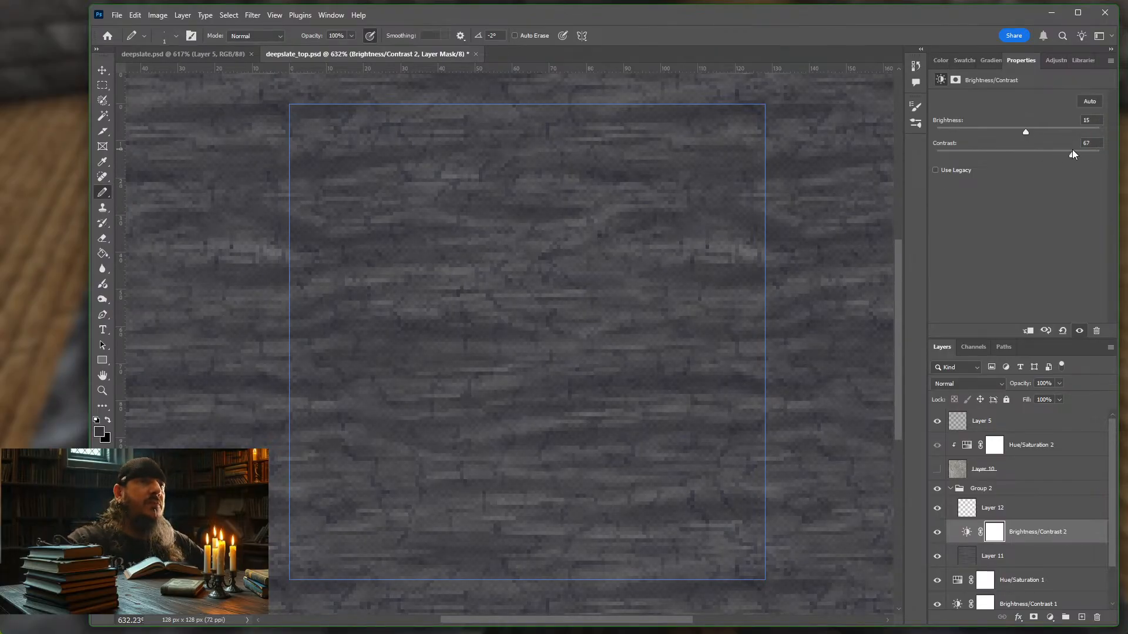
drag(1024, 132, 1017, 130)
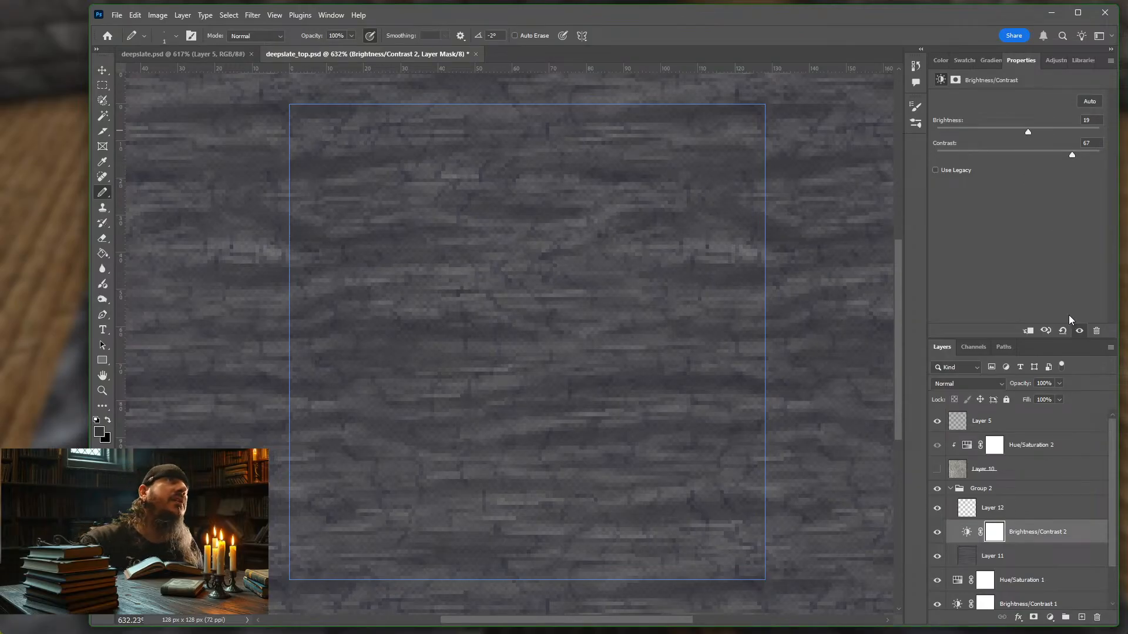
- Add a Drop Shadow effect to Layer 12 with 9% opacity and a 136° angle
click(1038, 512)
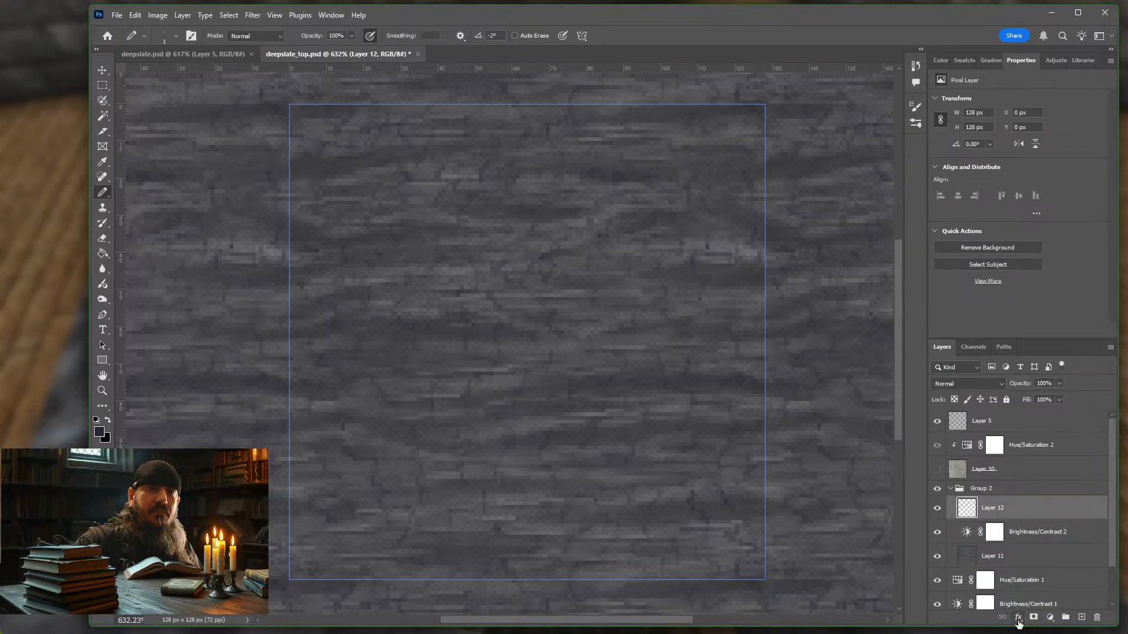
click(1016, 617)
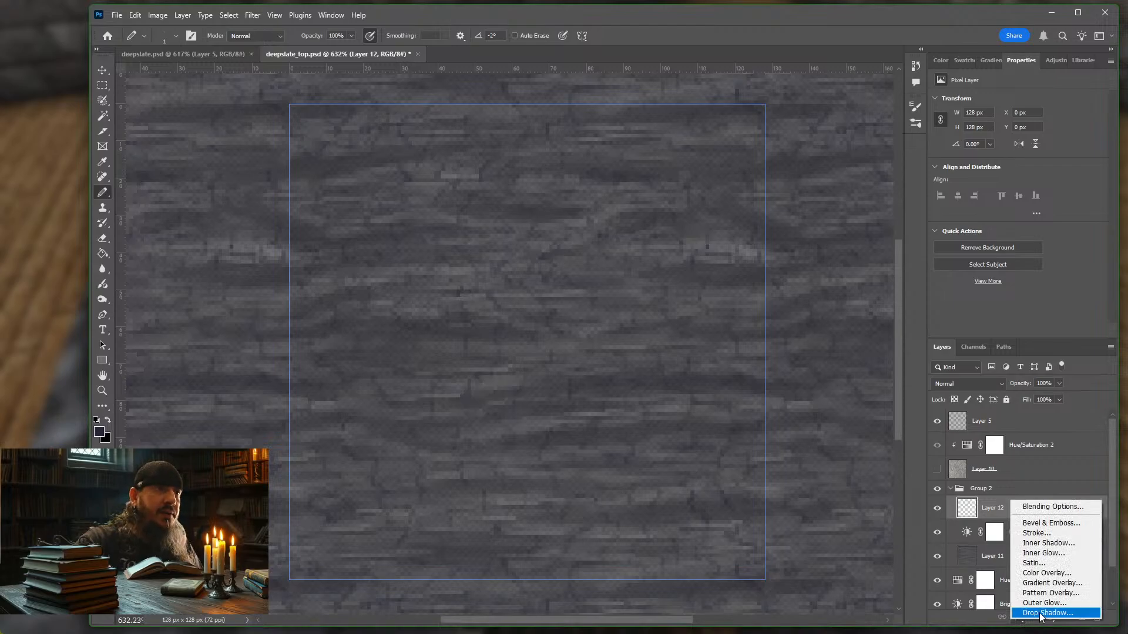
click(1040, 613)
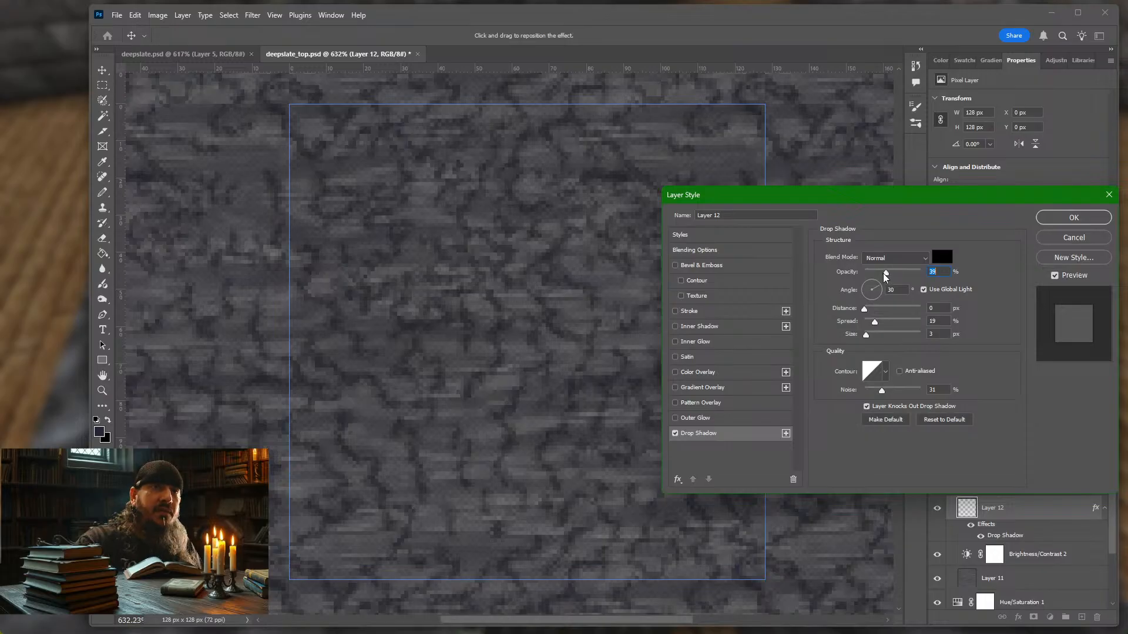
mouse_move(885, 276)
mouse_down()
mouse_move(855, 275)
mouse_move(873, 275)
mouse_up()
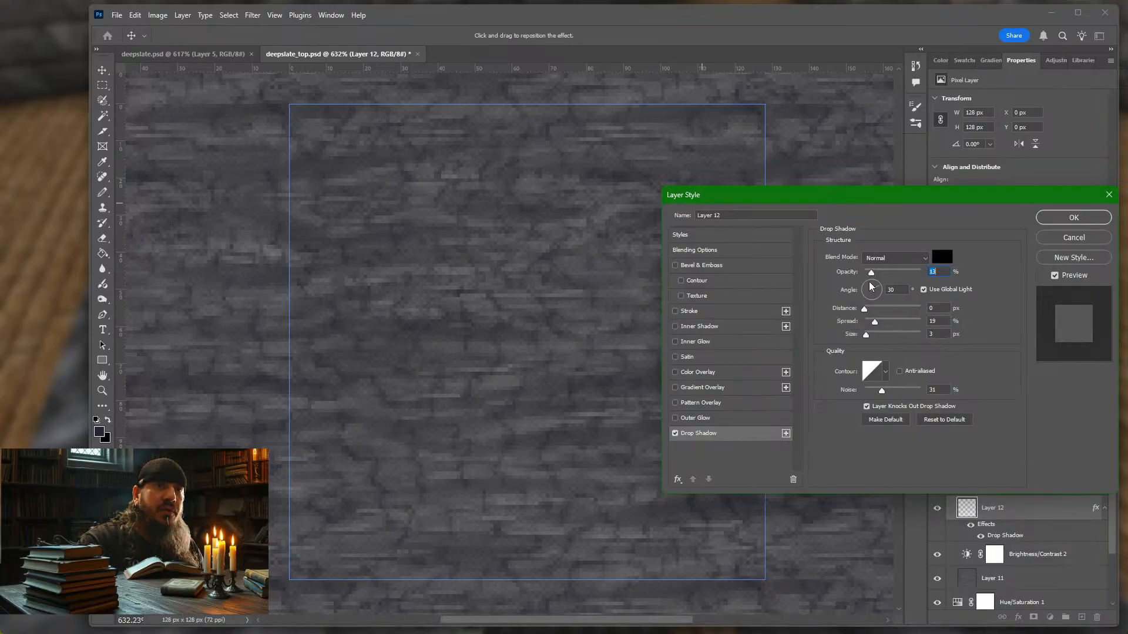
mouse_move(872, 286)
mouse_down()
mouse_move(862, 282)
mouse_move(880, 274)
mouse_move(860, 281)
mouse_move(873, 276)
mouse_up()
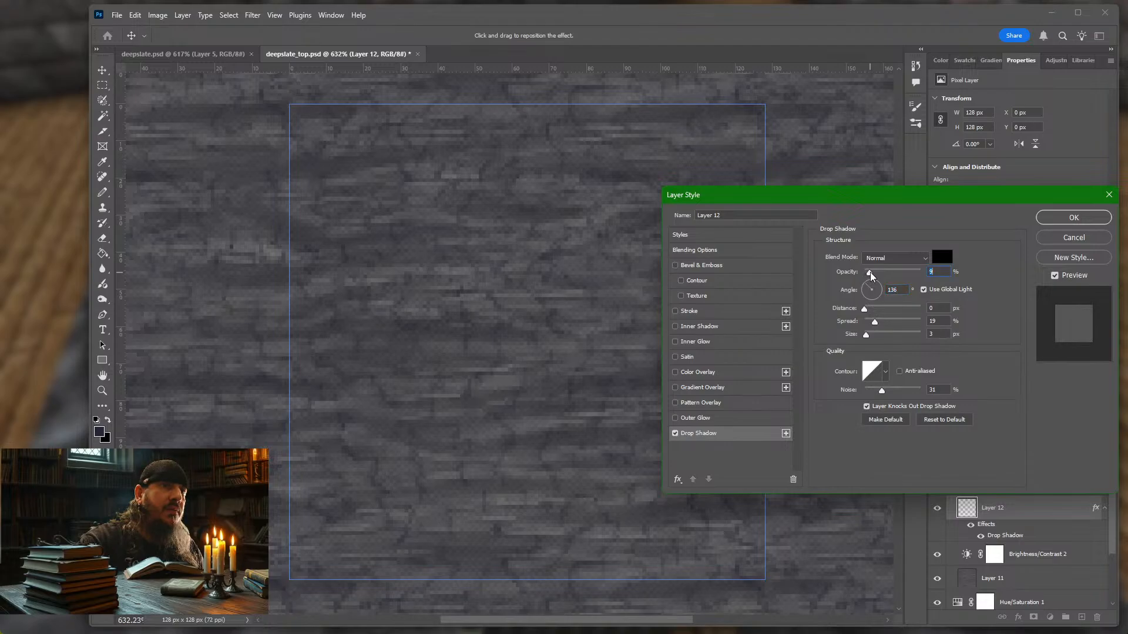
- Set the drop shadow's angle to 135° and its distance to 1 px
click(867, 307)
drag(866, 308, 866, 309)
click(867, 310)
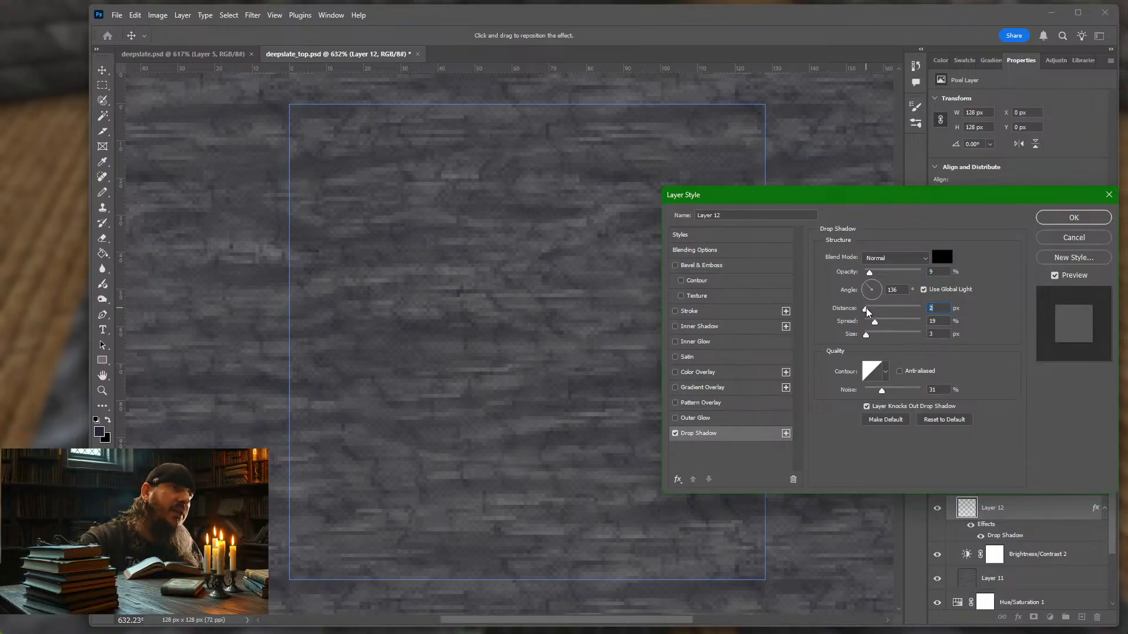
drag(869, 288, 704, 120)
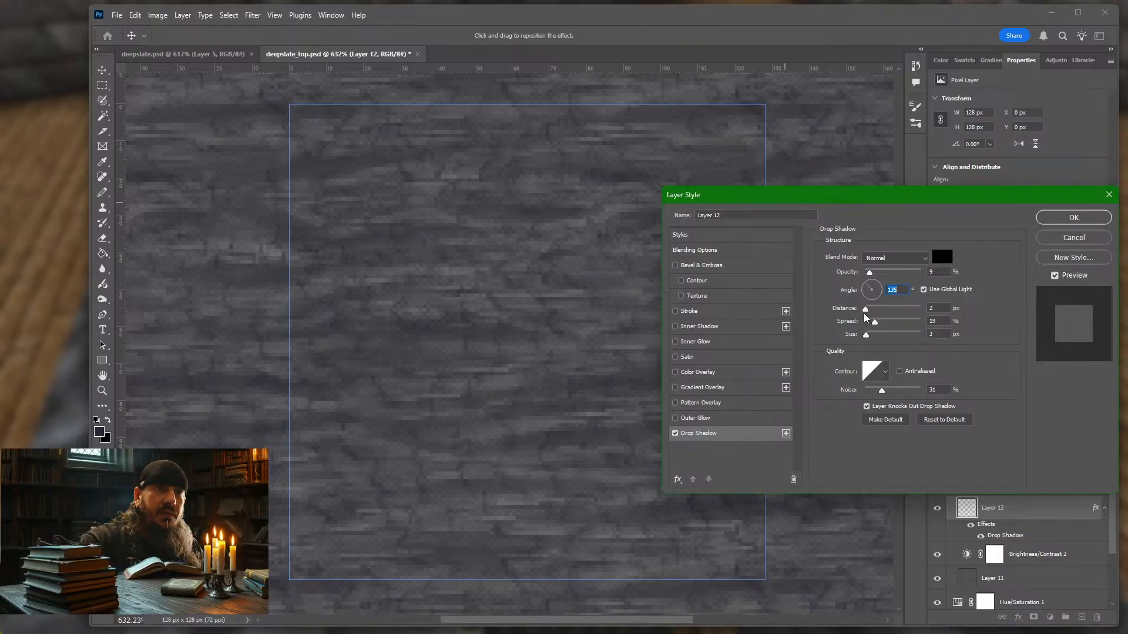
drag(867, 314, 863, 312)
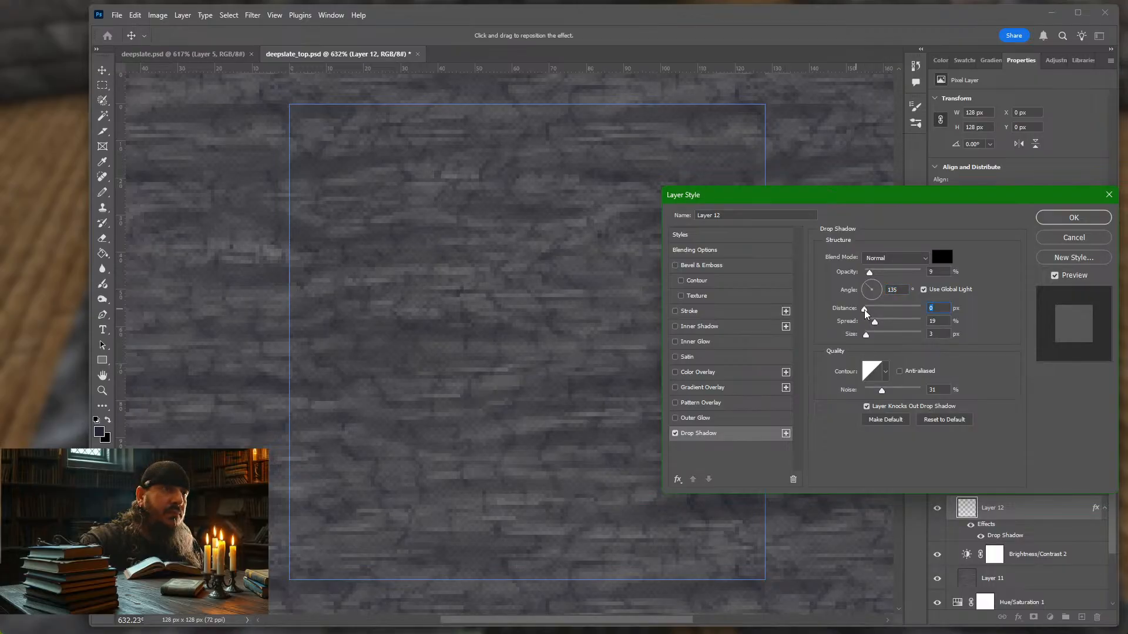
drag(865, 313, 837, 312)
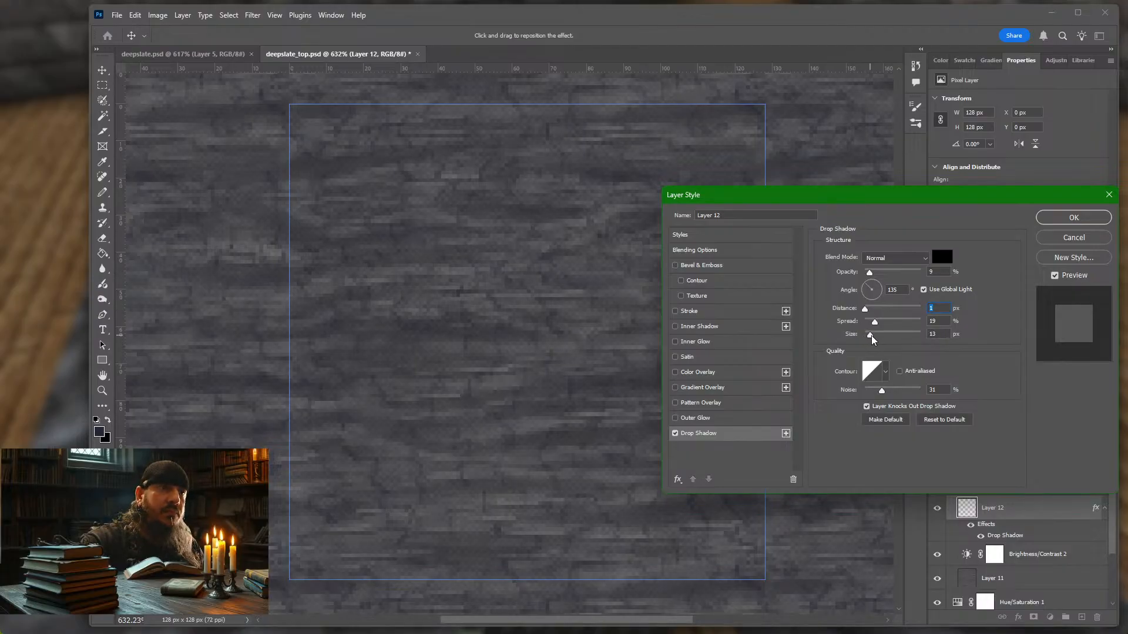
- Set the drop shadow's spread to 35%, size to 2 px and opacity to 11%, and apply the layer style
drag(865, 335, 867, 339)
mouse_move(874, 322)
mouse_down()
mouse_move(860, 325)
mouse_move(905, 328)
mouse_move(864, 327)
mouse_move(884, 326)
mouse_move(857, 341)
mouse_move(868, 339)
mouse_up()
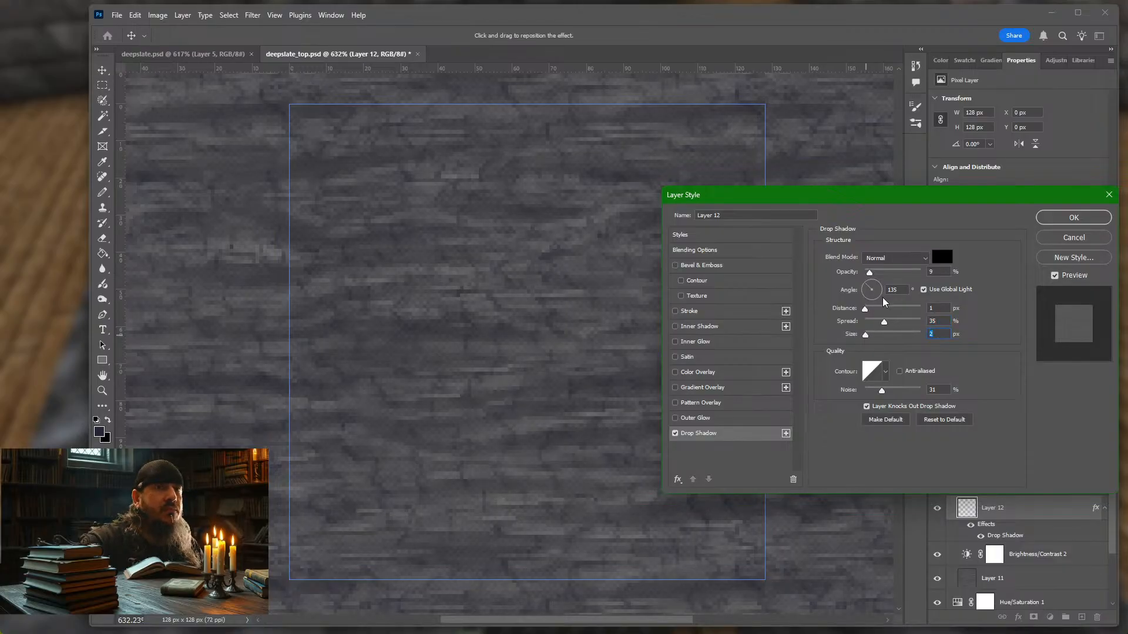
drag(870, 273, 872, 278)
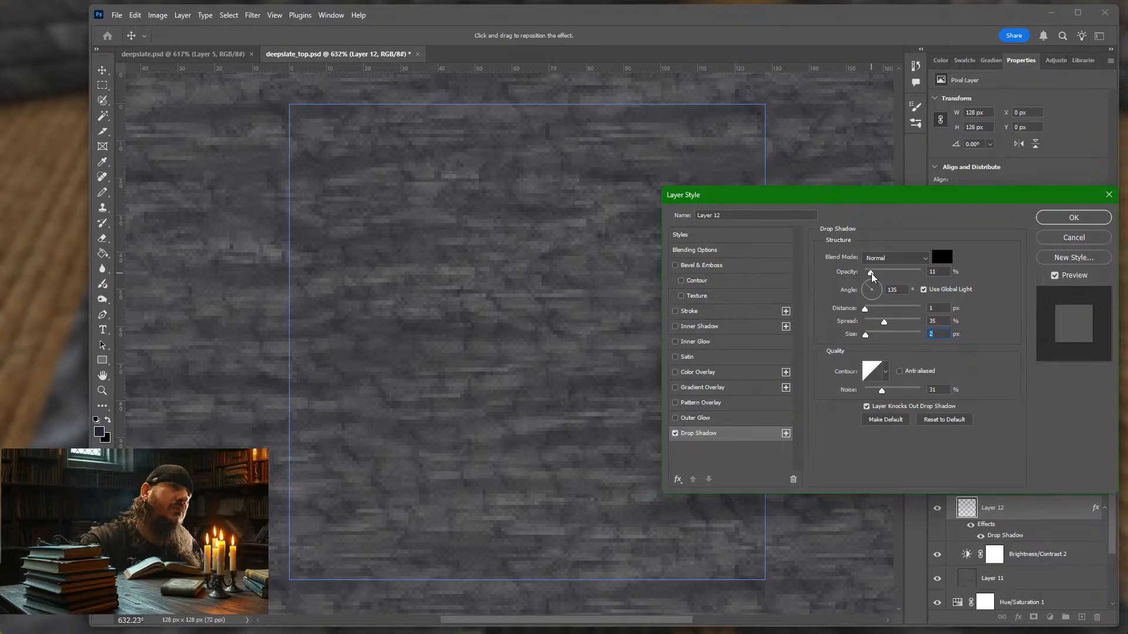
click(1058, 218)
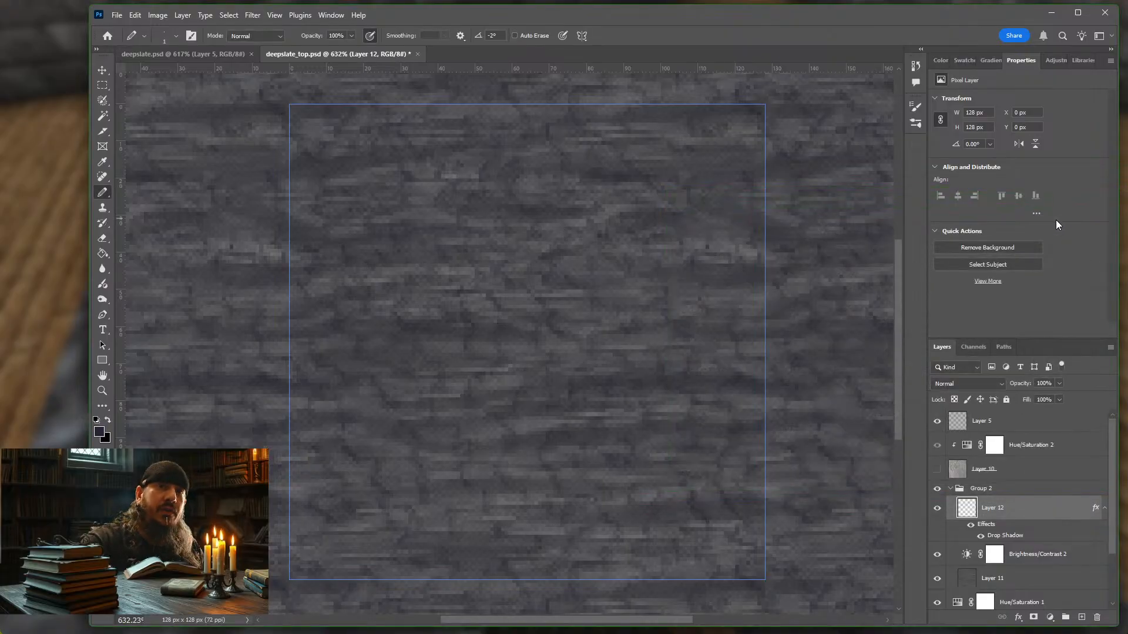
- Lower the opacity of Layer 5 to 5% and check how the texture tiles
click(1017, 420)
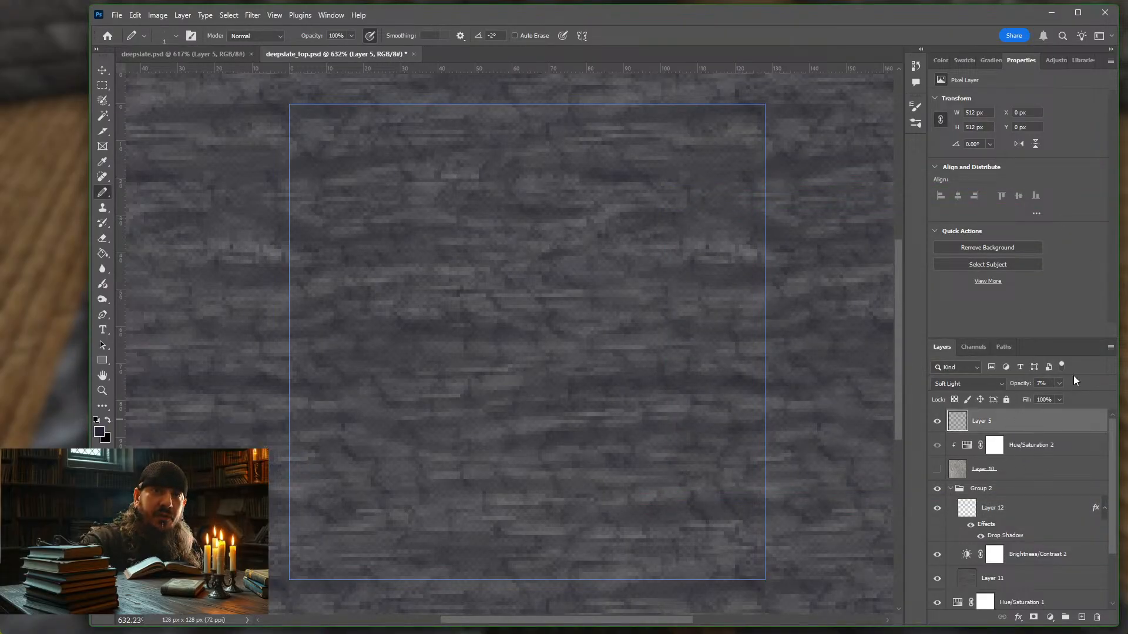
drag(1059, 383, 1056, 398)
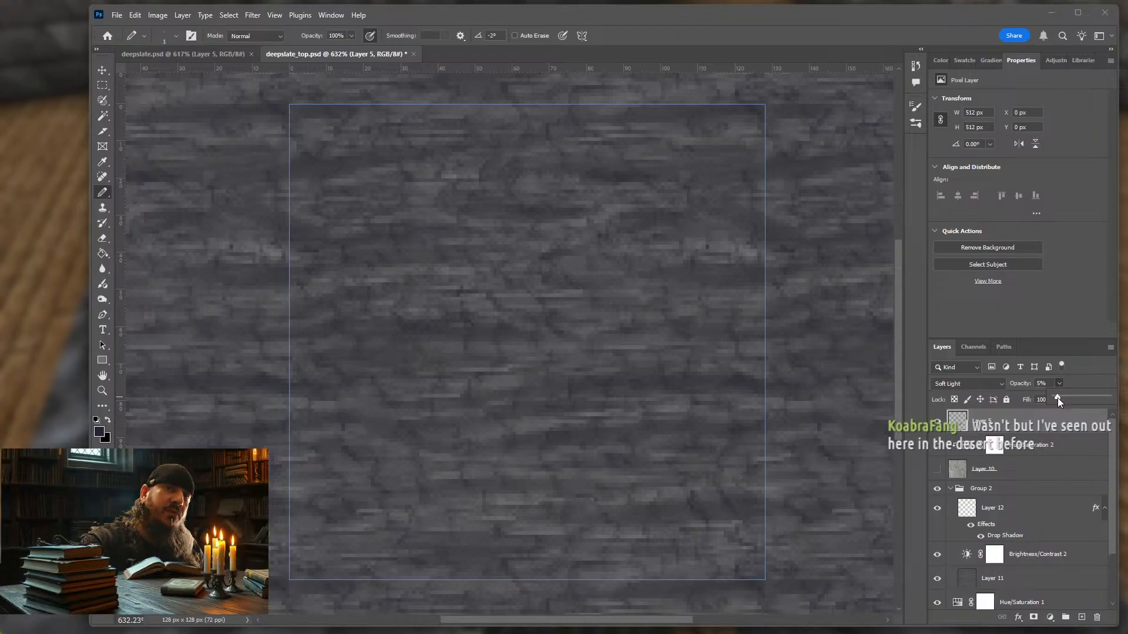
drag(1057, 397, 1056, 398)
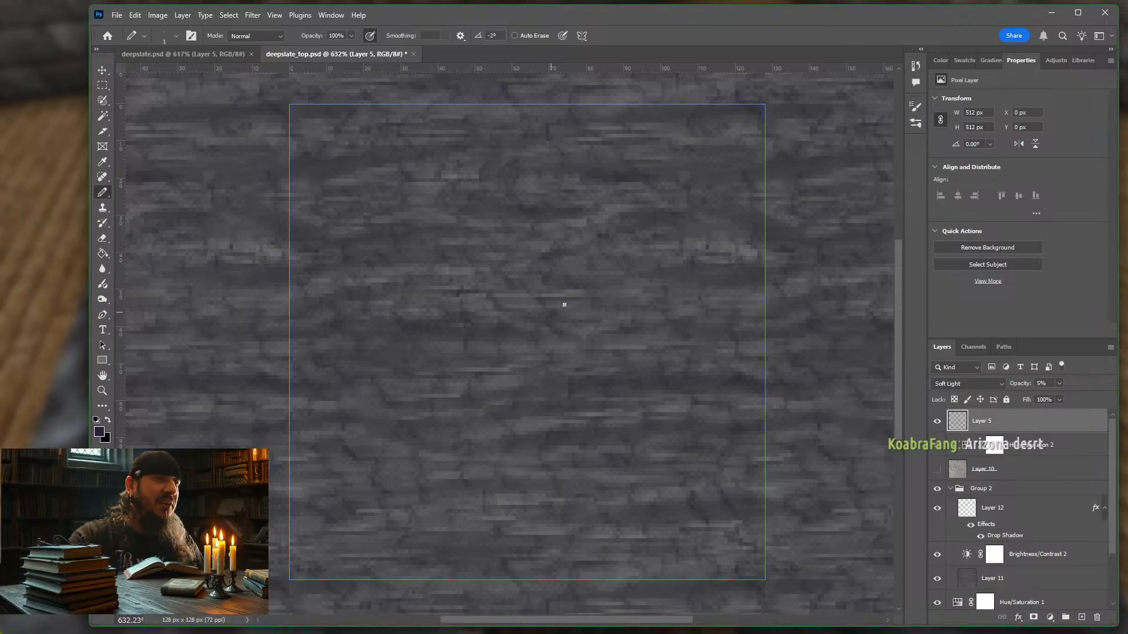
scroll(565, 296, down, 4)
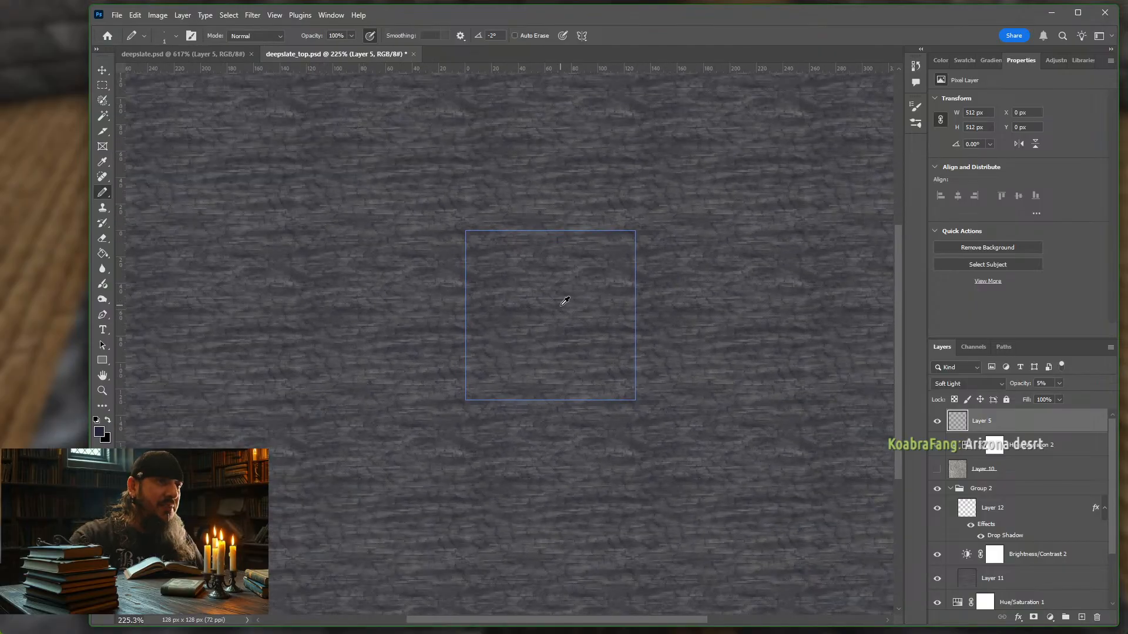
scroll(563, 302, up, 5)
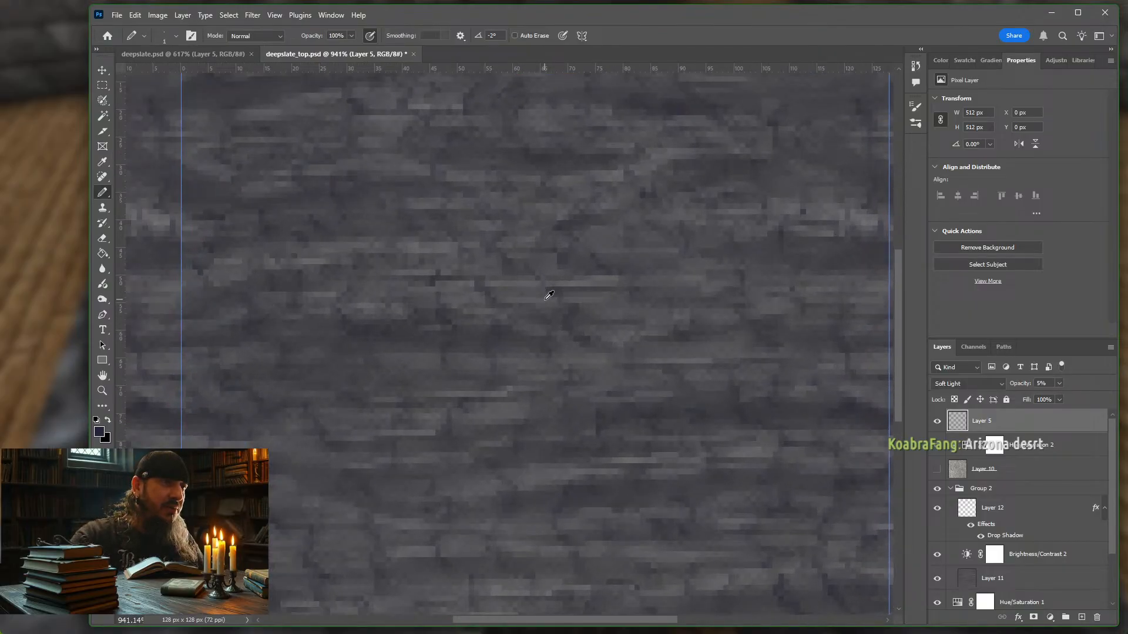
scroll(548, 297, down, 1)
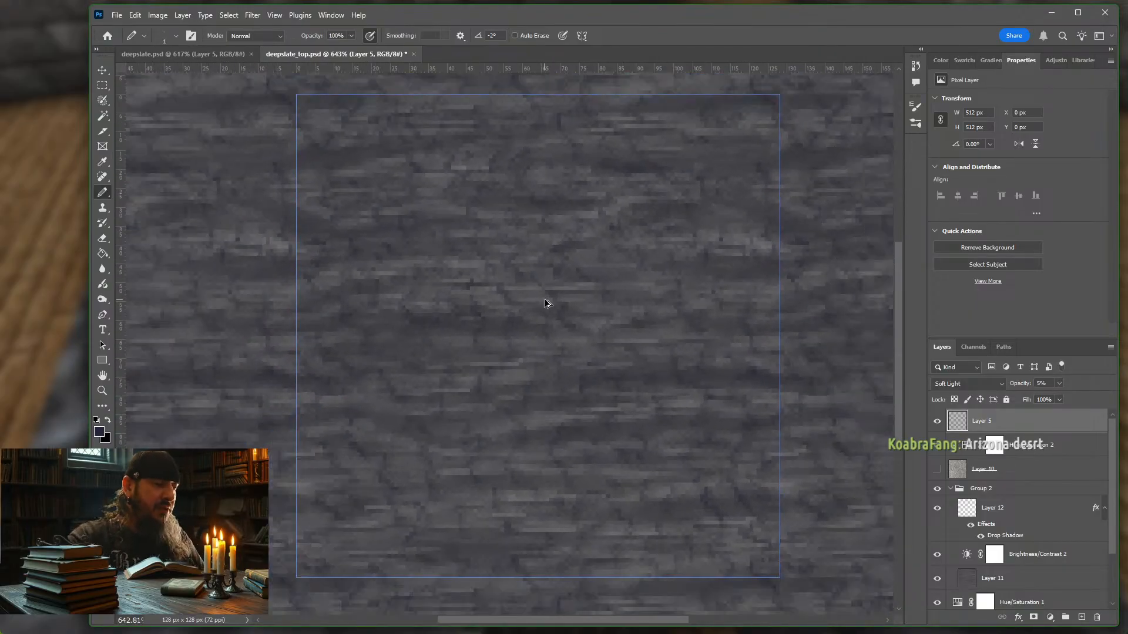
- Export all deepslate_top slices as PNG-8 images into a repeatdeepslate subfolder, replacing the existing files, and return to Minecraft
key(ctrl+alt+shift+s)
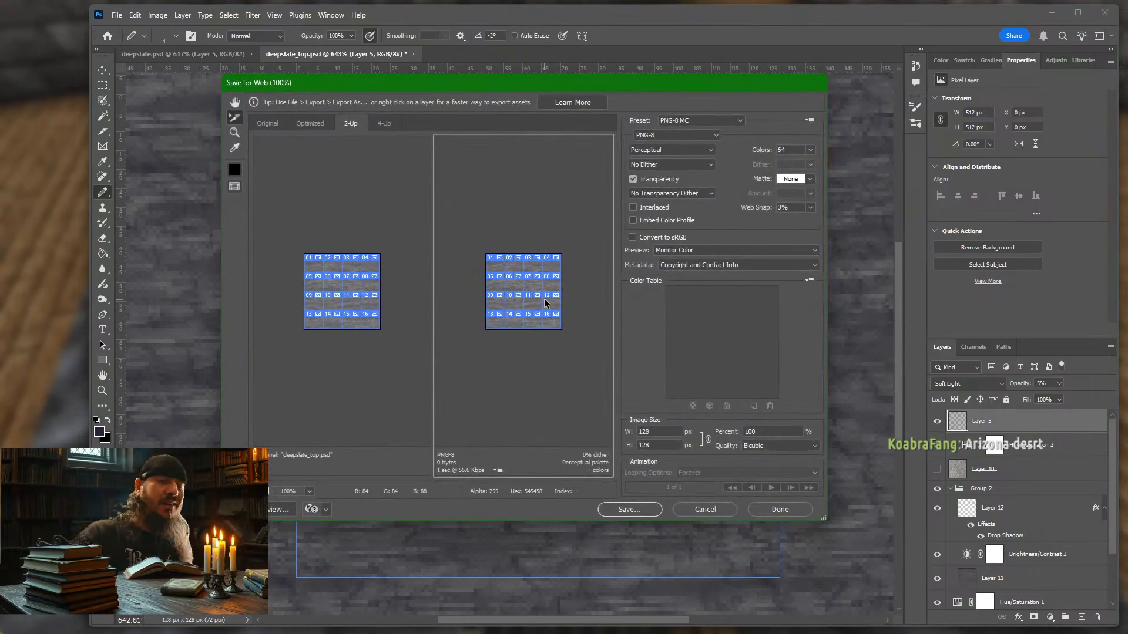
key(Return)
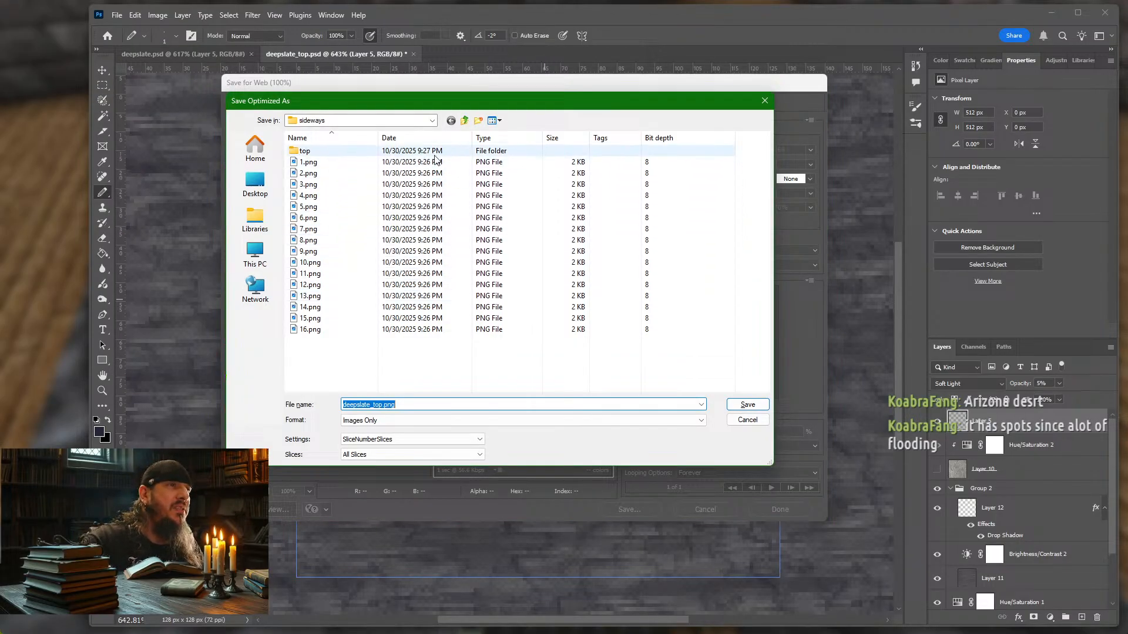
click(432, 120)
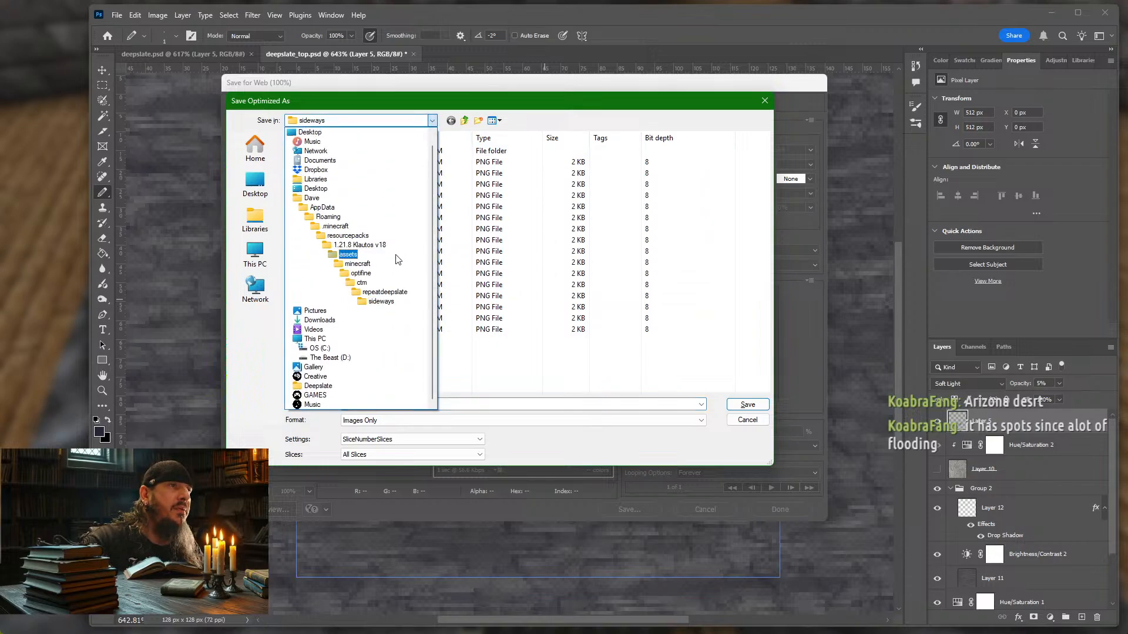
click(383, 292)
double_click(313, 154)
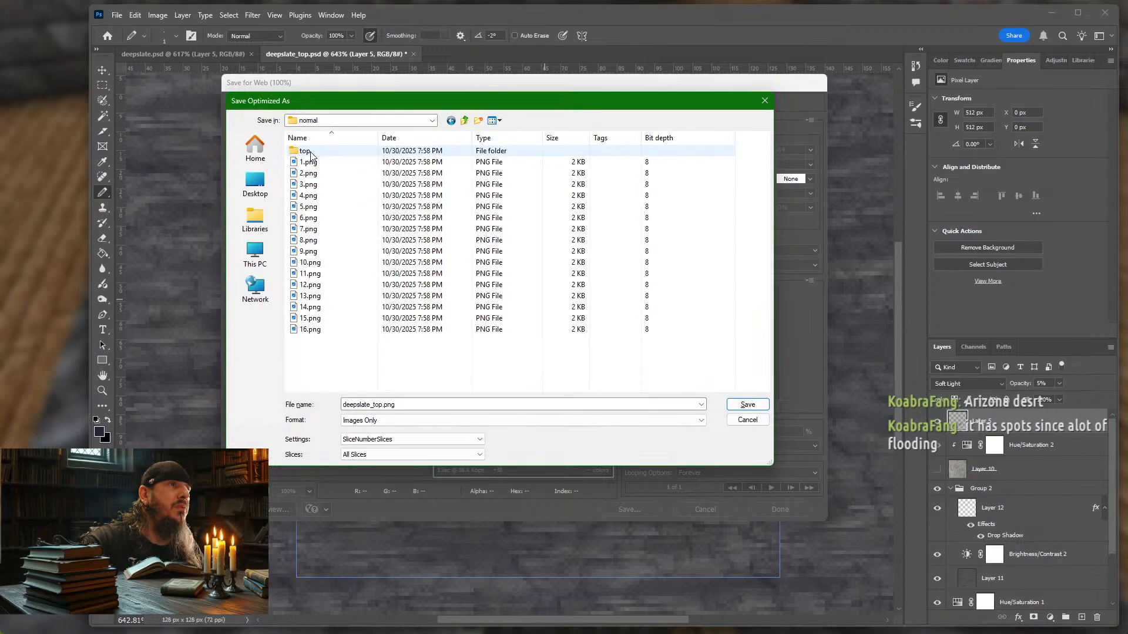
key(BackSpace)
double_click(311, 161)
click(749, 408)
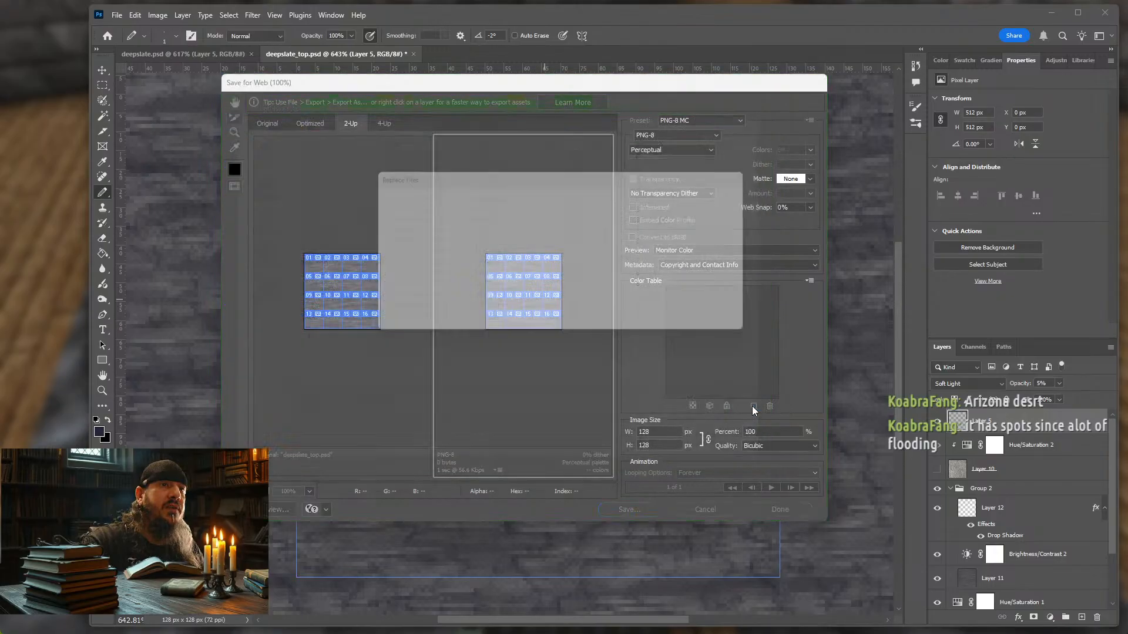
click(648, 323)
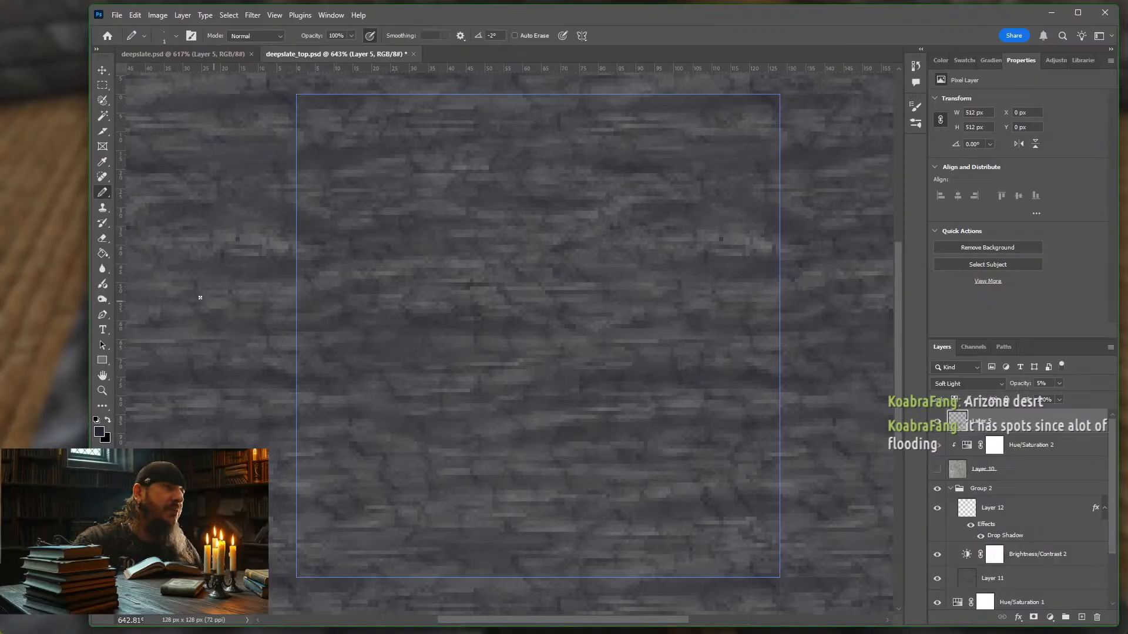
click(48, 195)
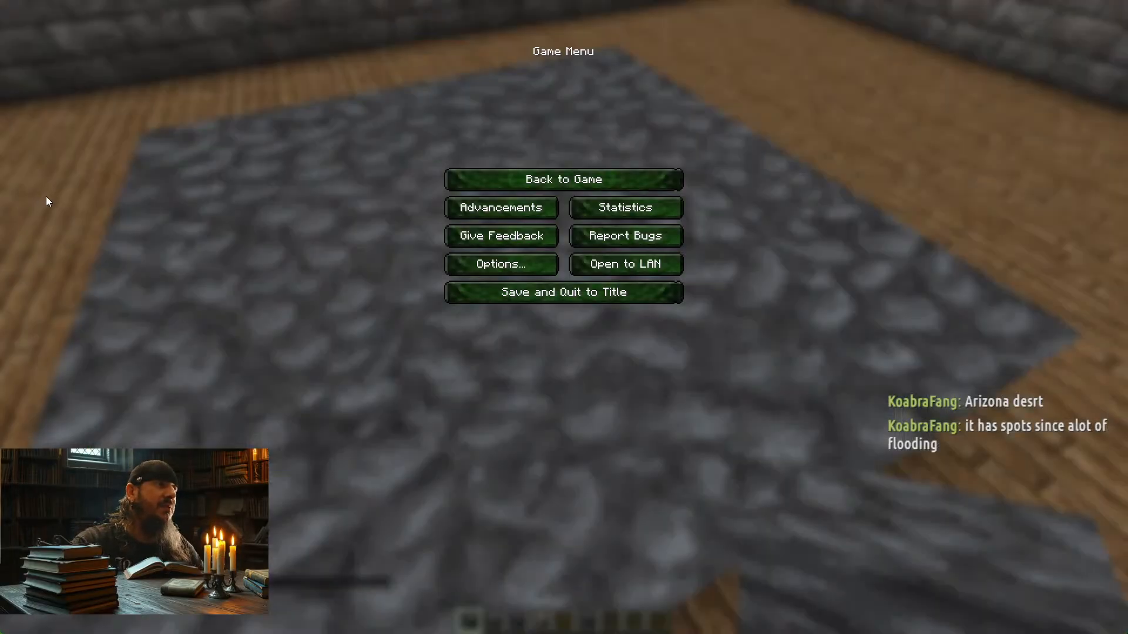
- Resume the game, reload the resource packs and inspect the deepslate panels on the wall up close
key(Escape)
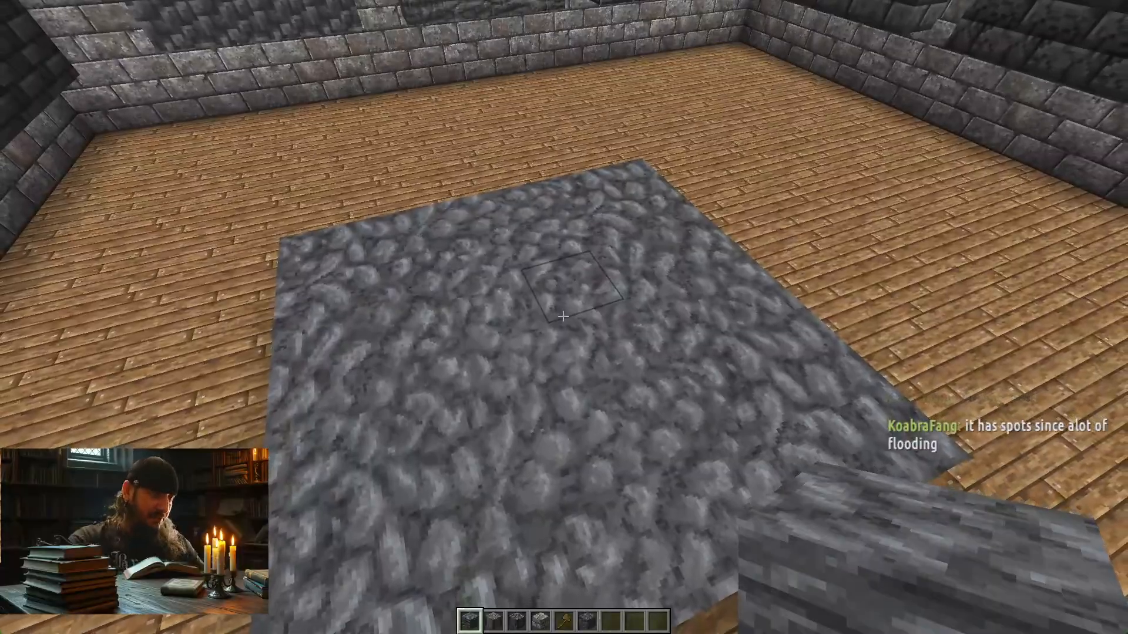
key(F3+t)
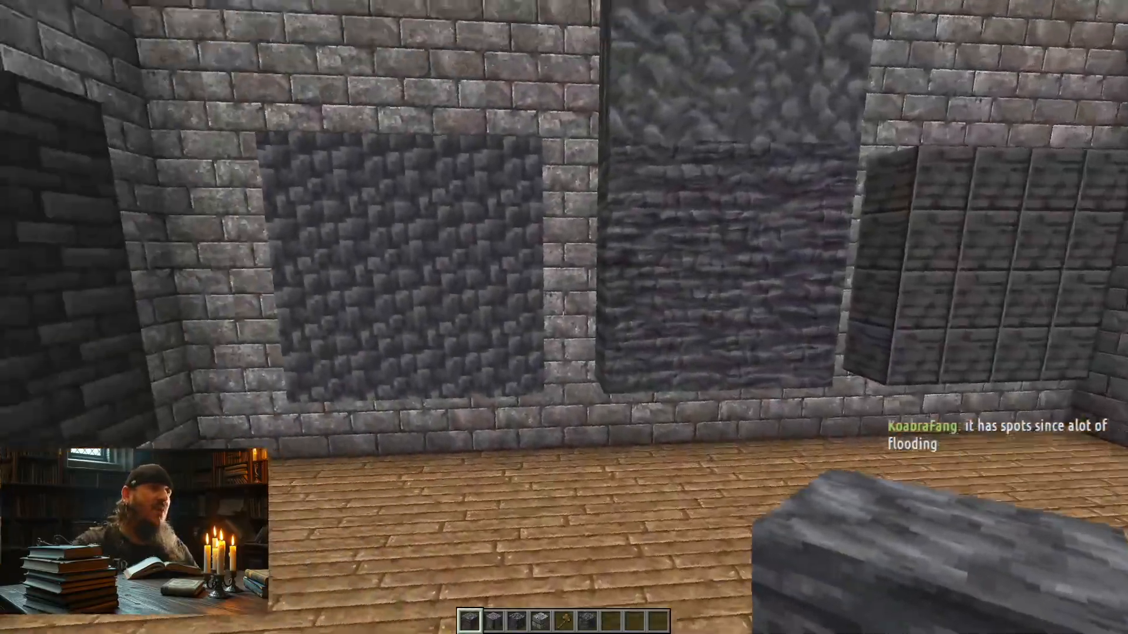
key(w)
click(563, 317)
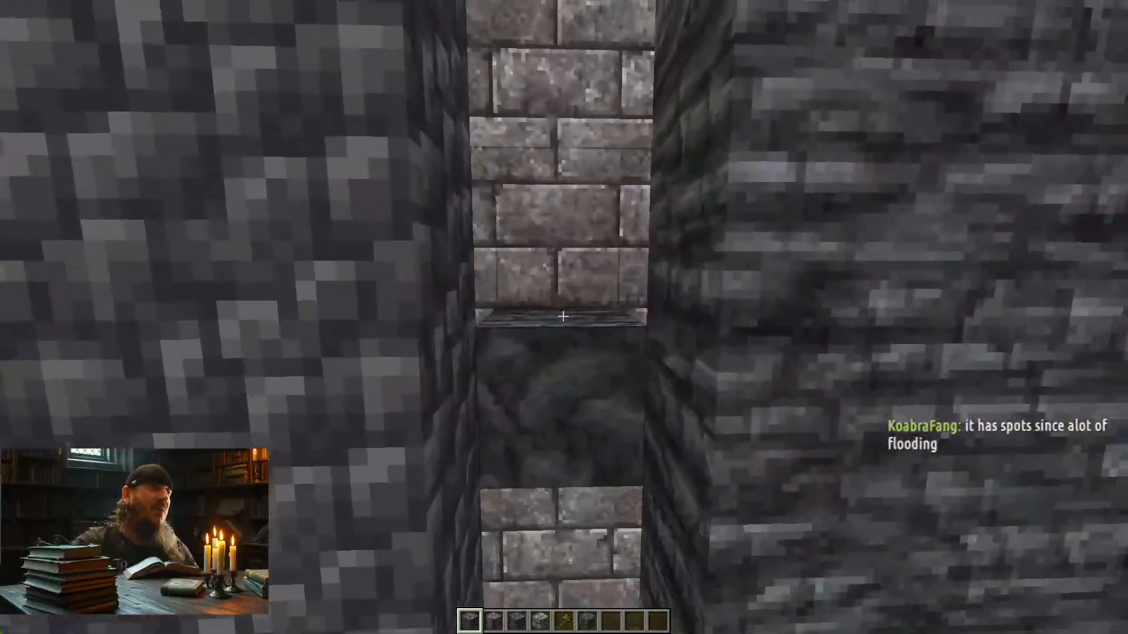
key(s)
right_click(563, 317)
right_click(563, 317)
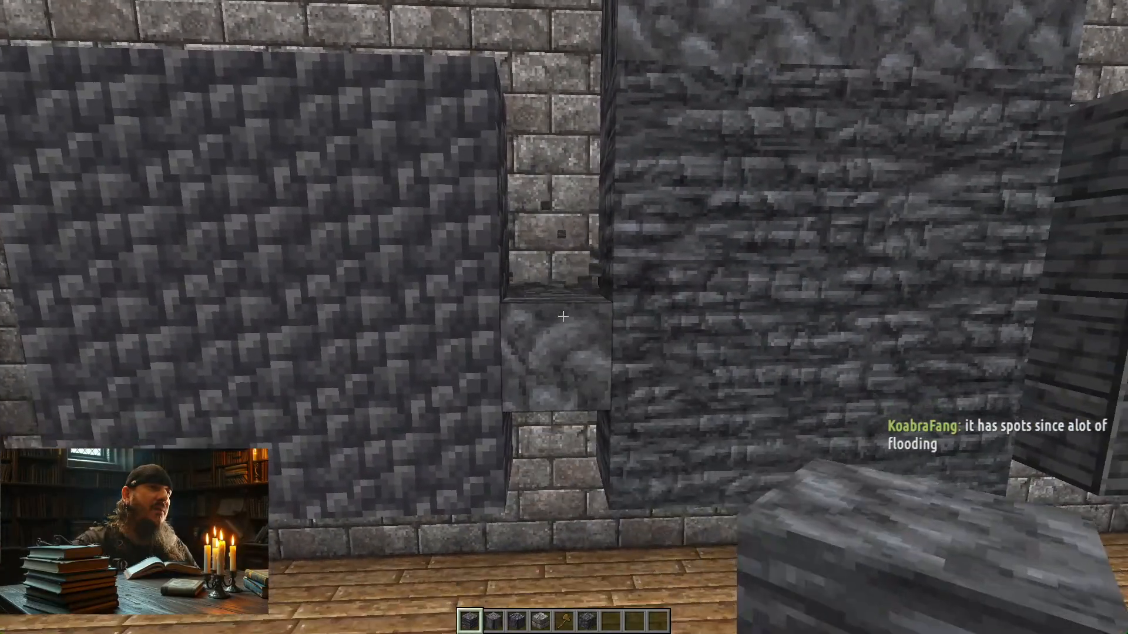
- Examine the deepslate top texture on the floor platform from several sides and distances
key(w)
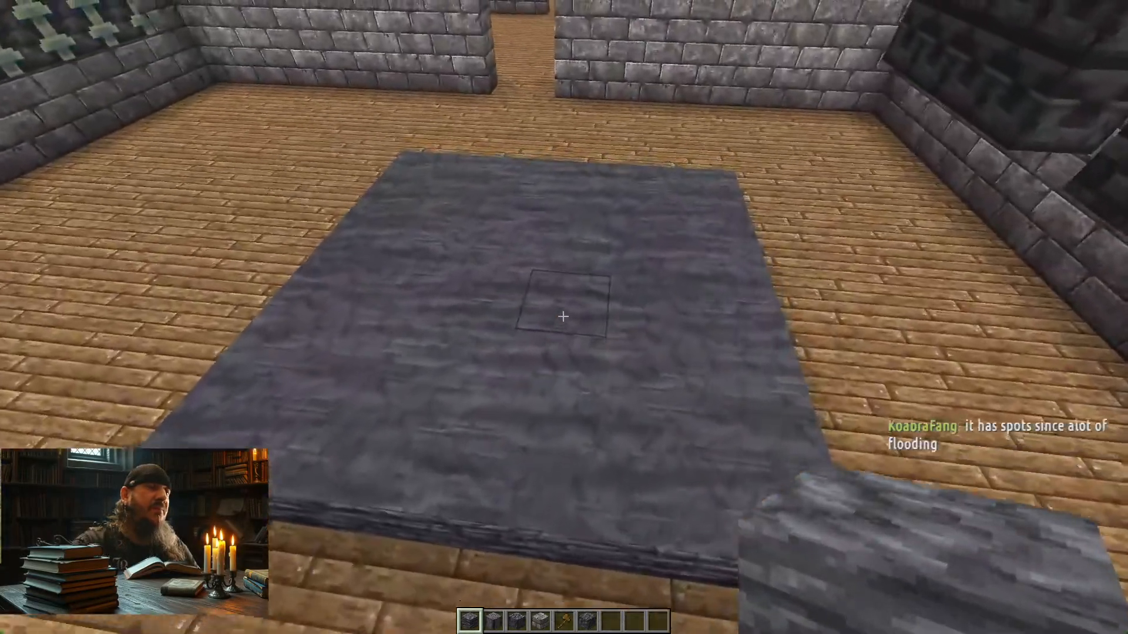
key(s)
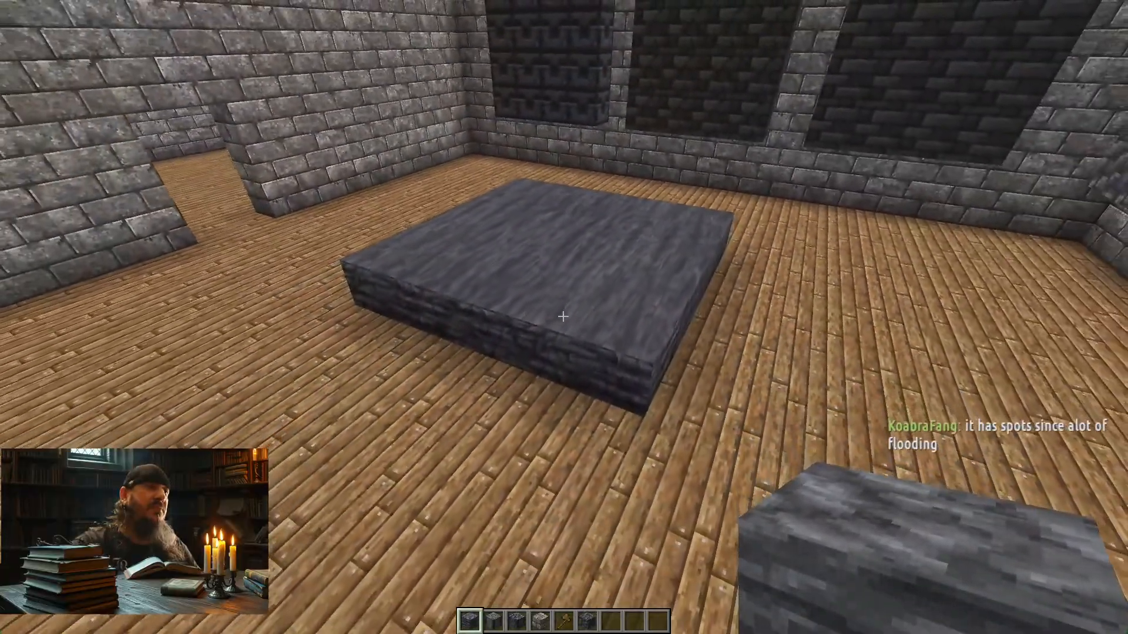
key(w)
key(s)
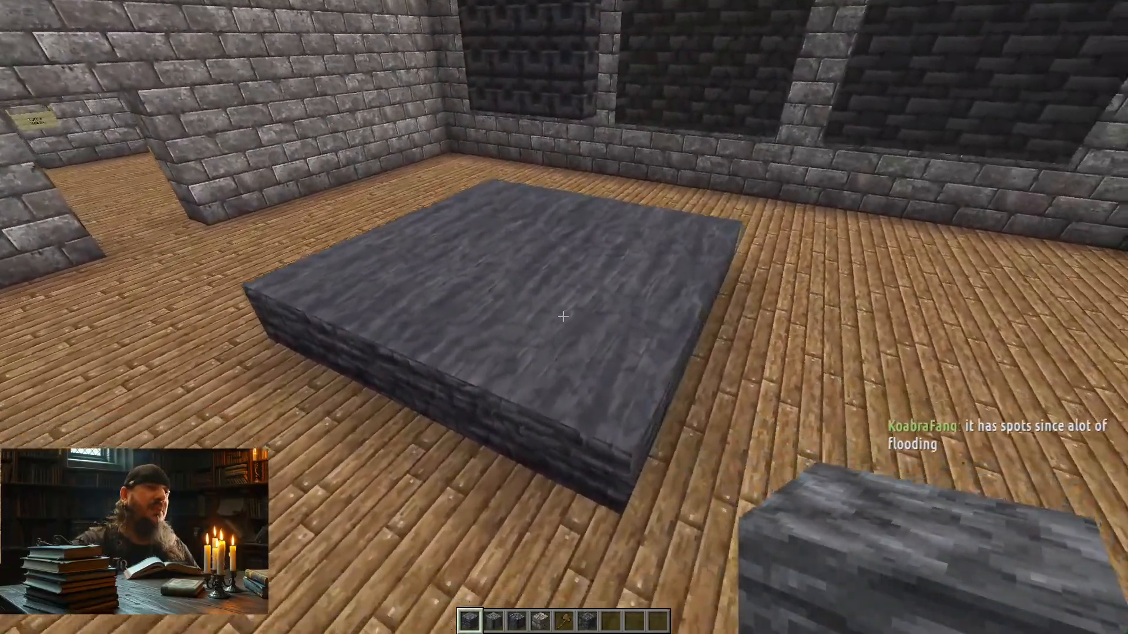
key(w)
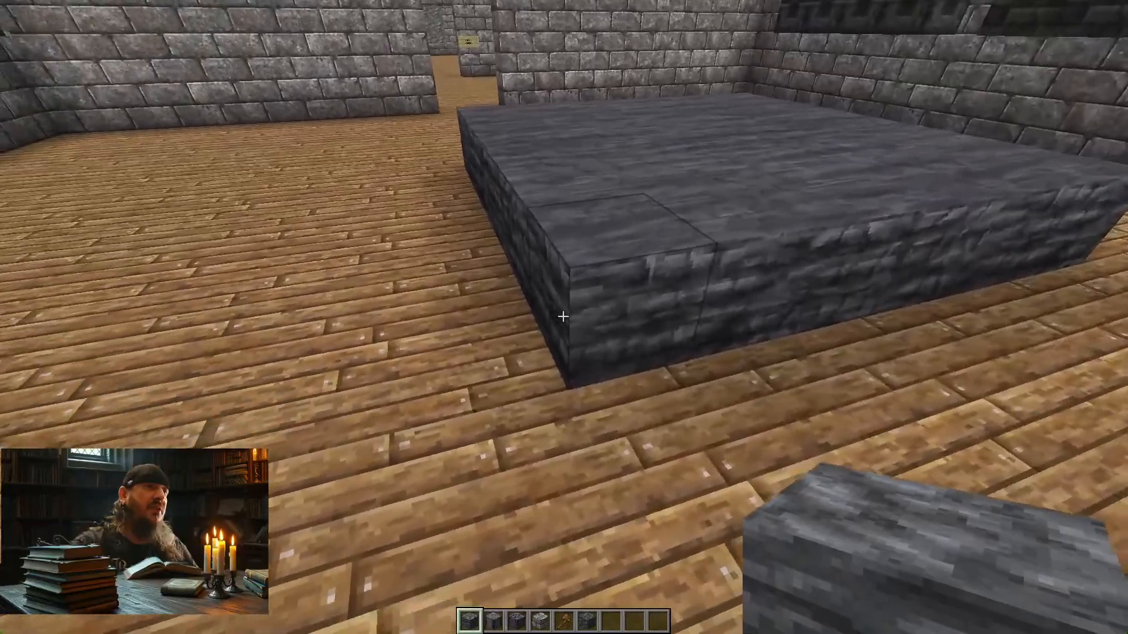
key(s)
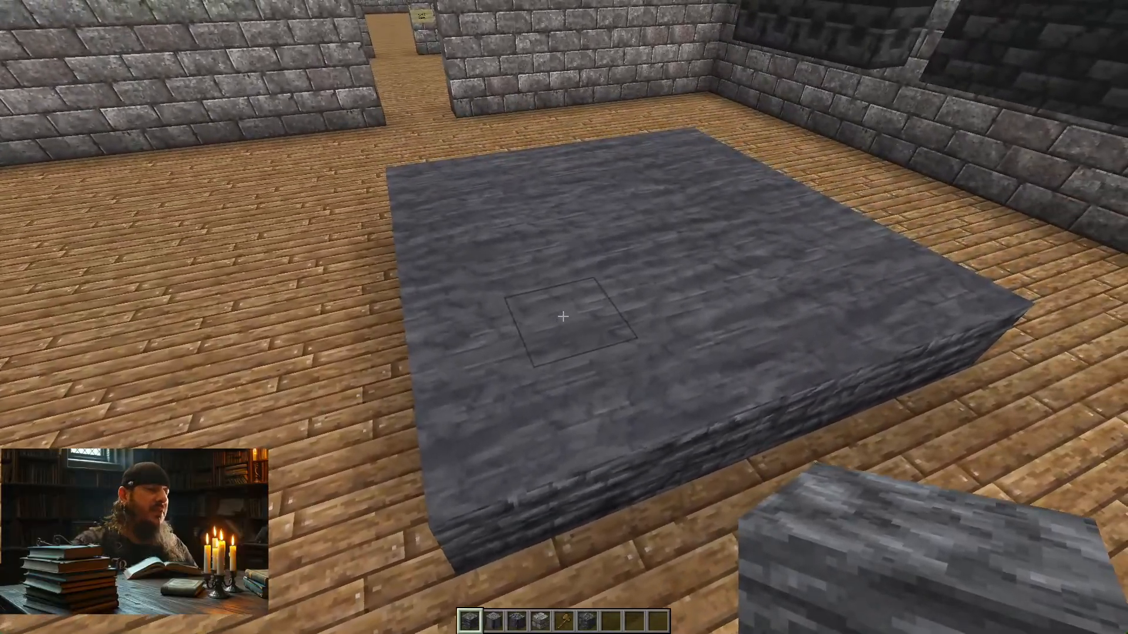
- Switch to Photoshop, turn off the pattern preview for deepslate_top and collapse Group 2
key(alt+Tab)
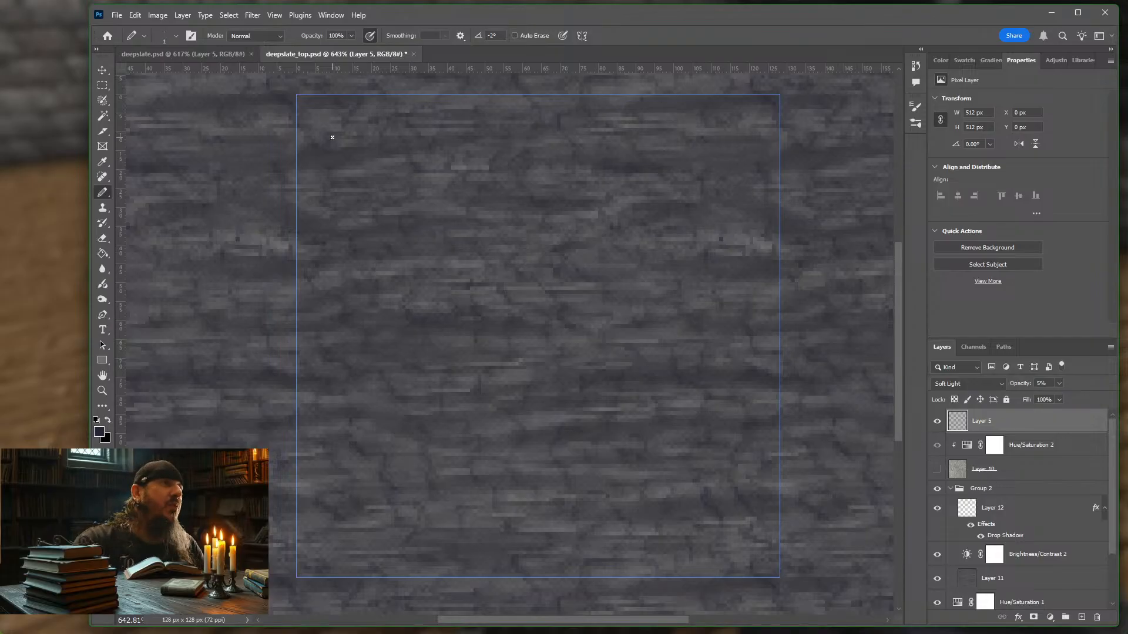
click(276, 15)
click(320, 215)
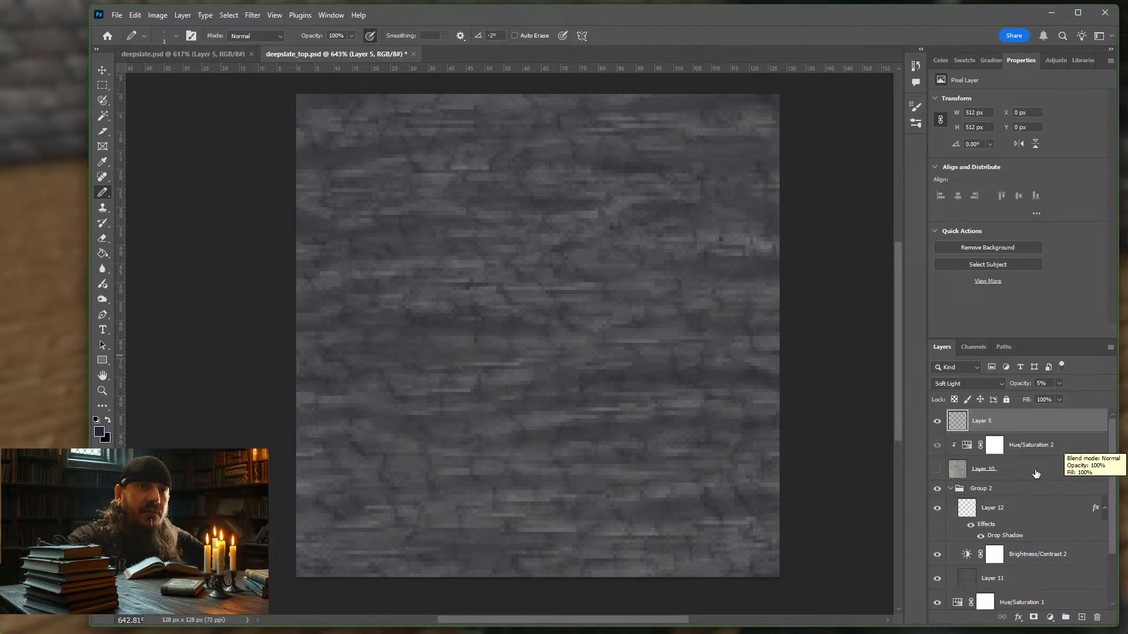
click(1034, 490)
scroll(1035, 495, down, 1)
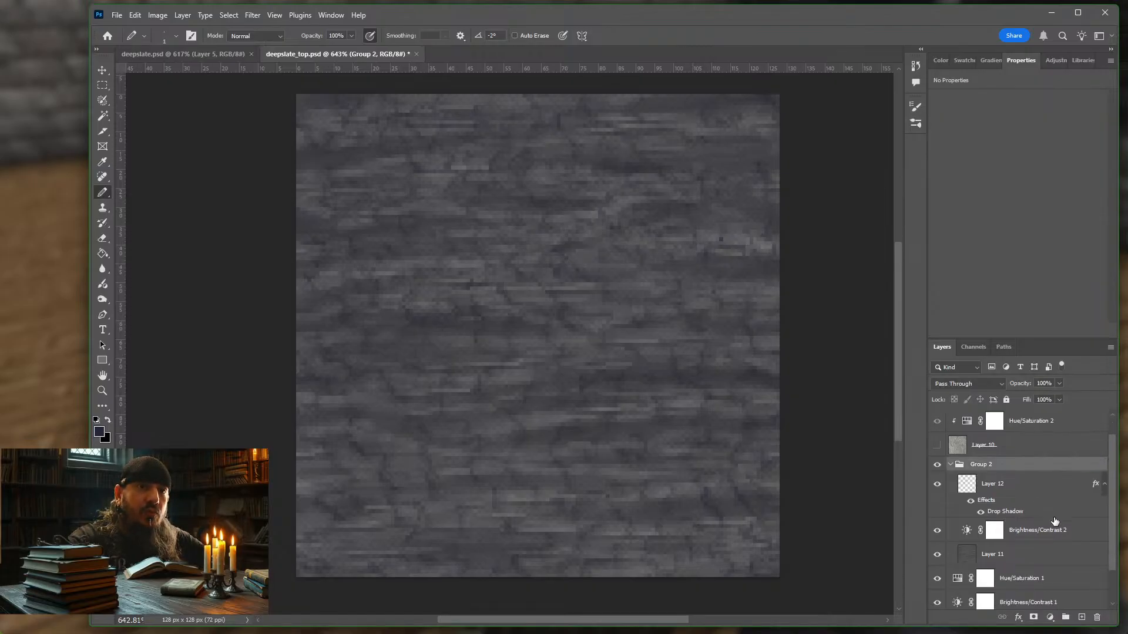
click(1072, 533)
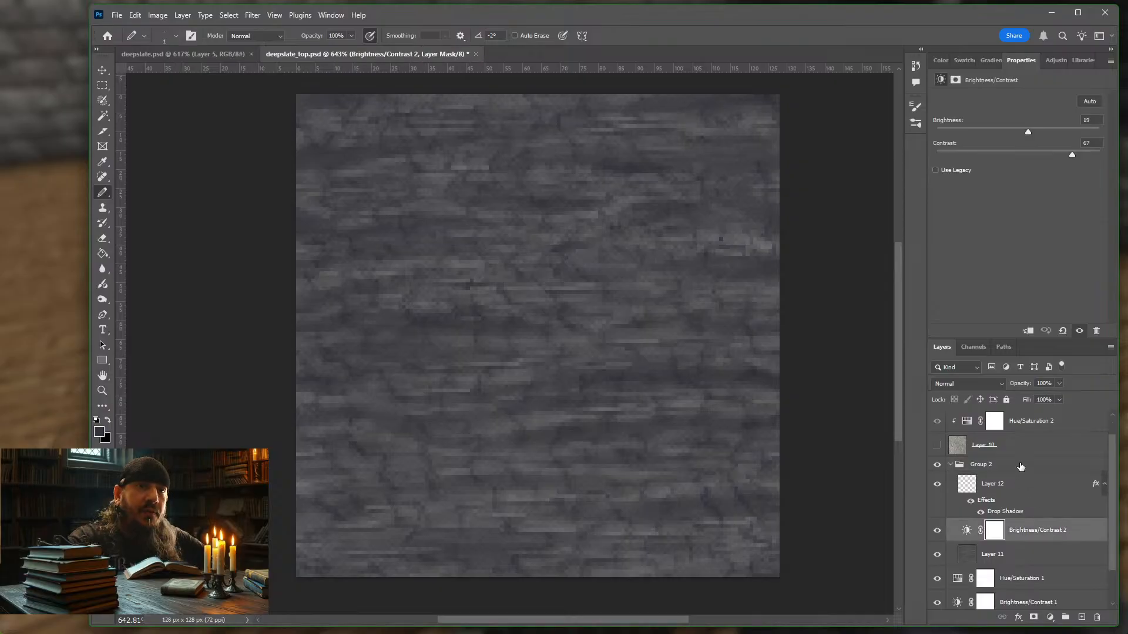
click(1022, 468)
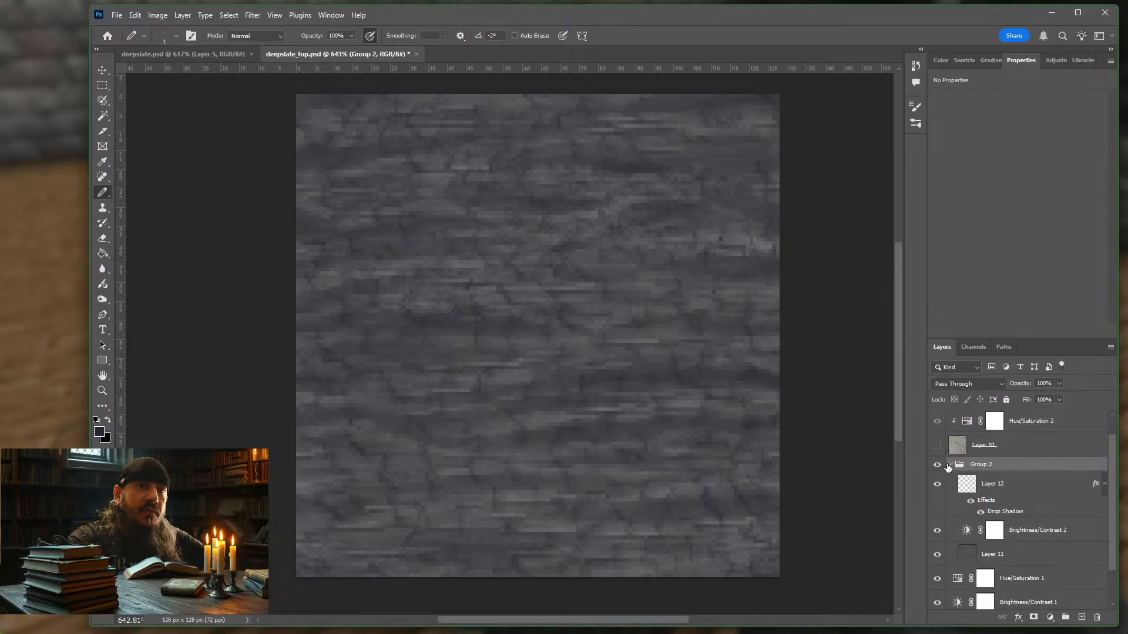
click(950, 469)
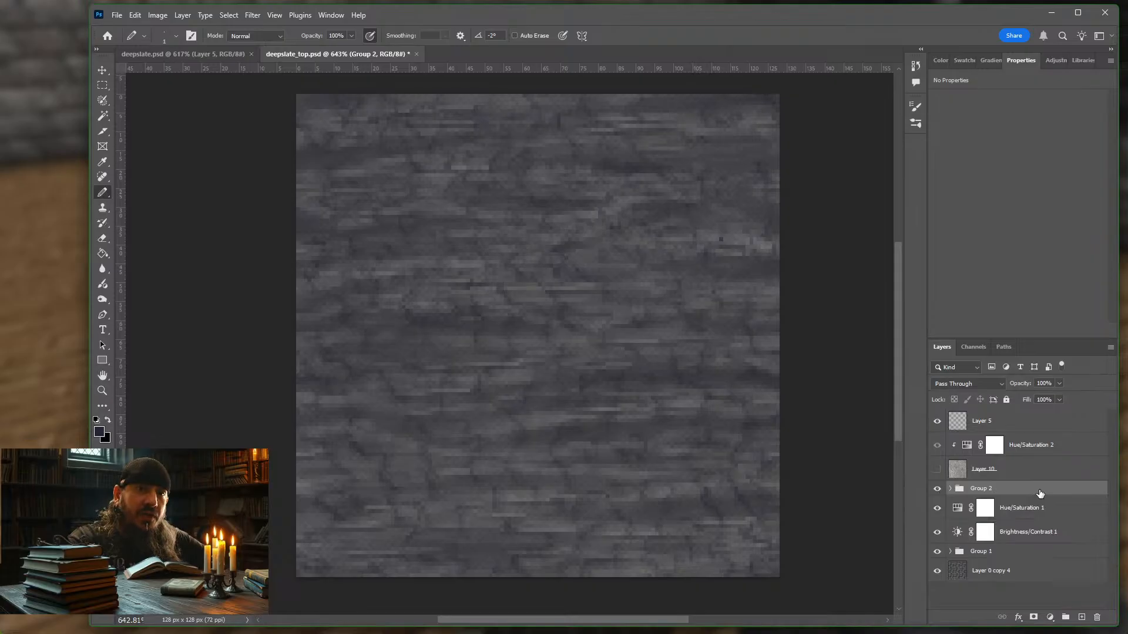
- Add a Brightness/Contrast adjustment clipped to Group 2, with brightness 4 and contrast 43
click(1051, 618)
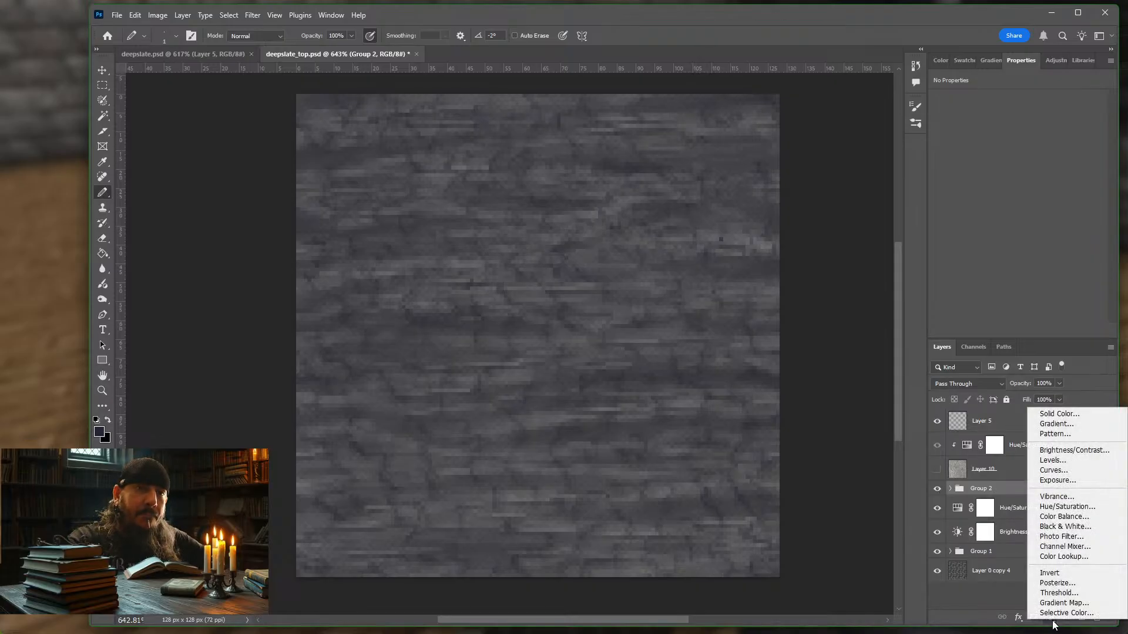
click(1072, 451)
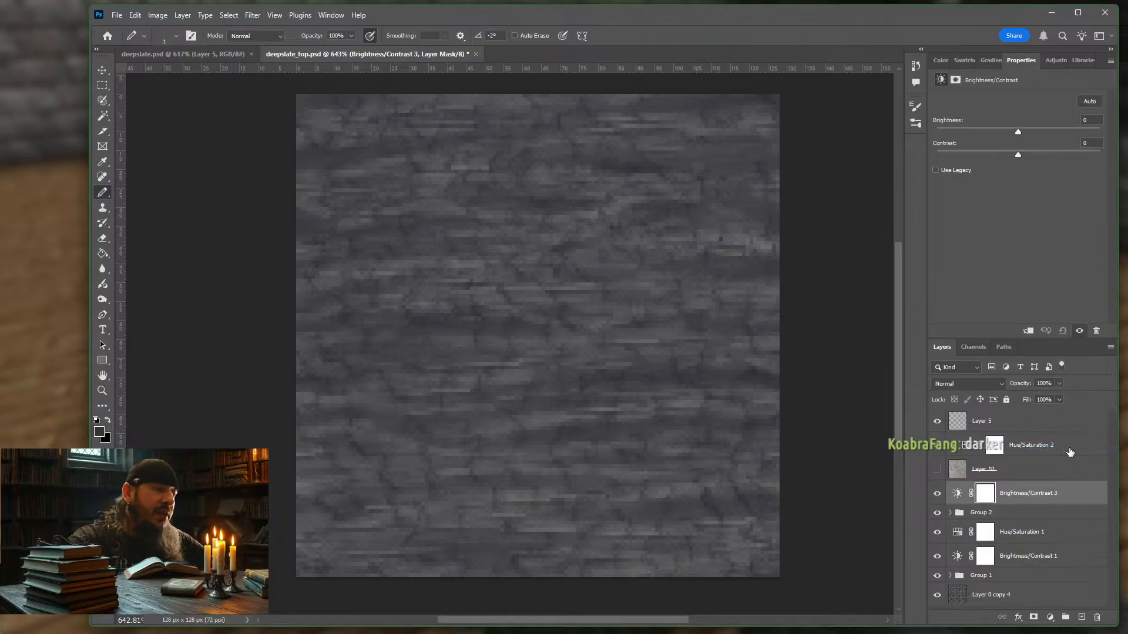
drag(1028, 494, 1033, 501)
alt+click(1072, 503)
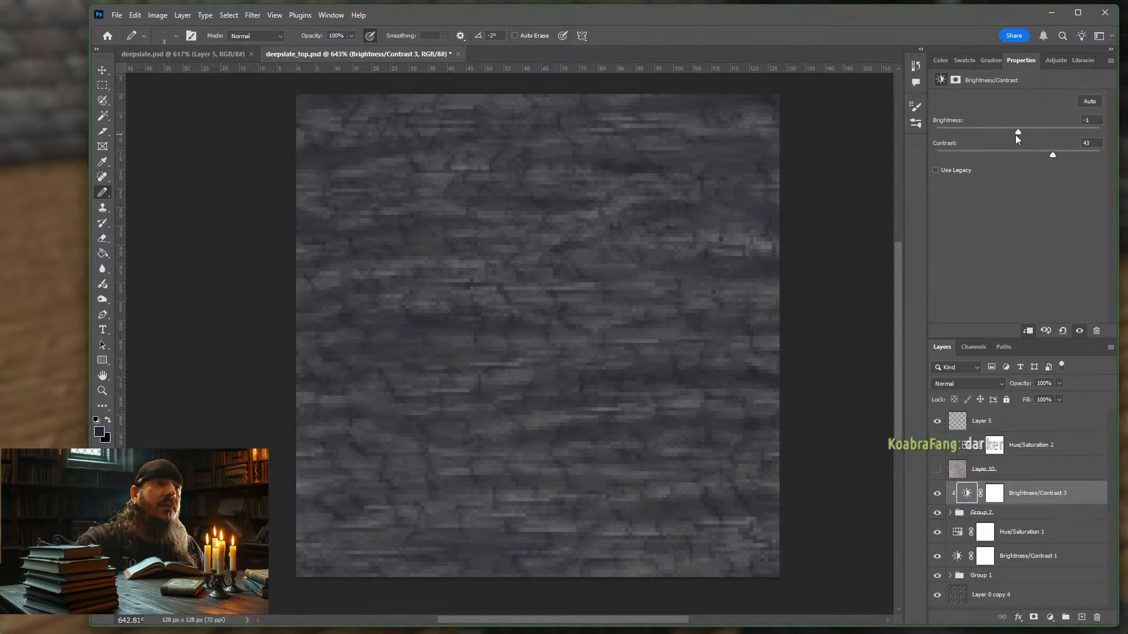
drag(1016, 134, 1010, 136)
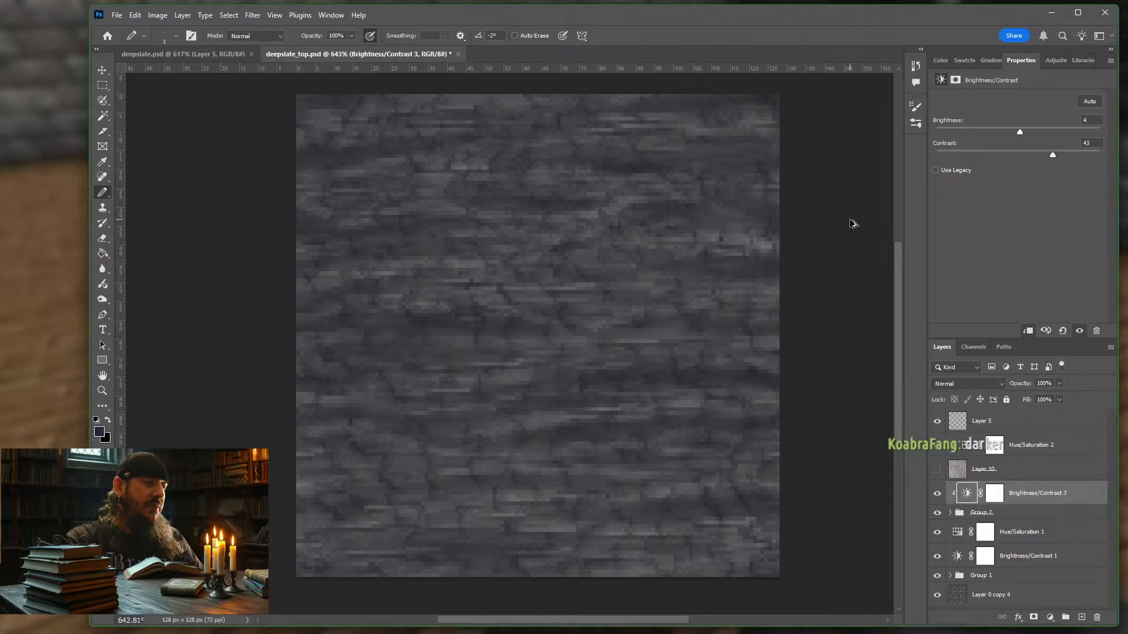
- Export all deepslate_top slices as PNG images into the top folder, replacing the existing files, and switch to Minecraft
key(ctrl+shift+alt+s)
key(Return)
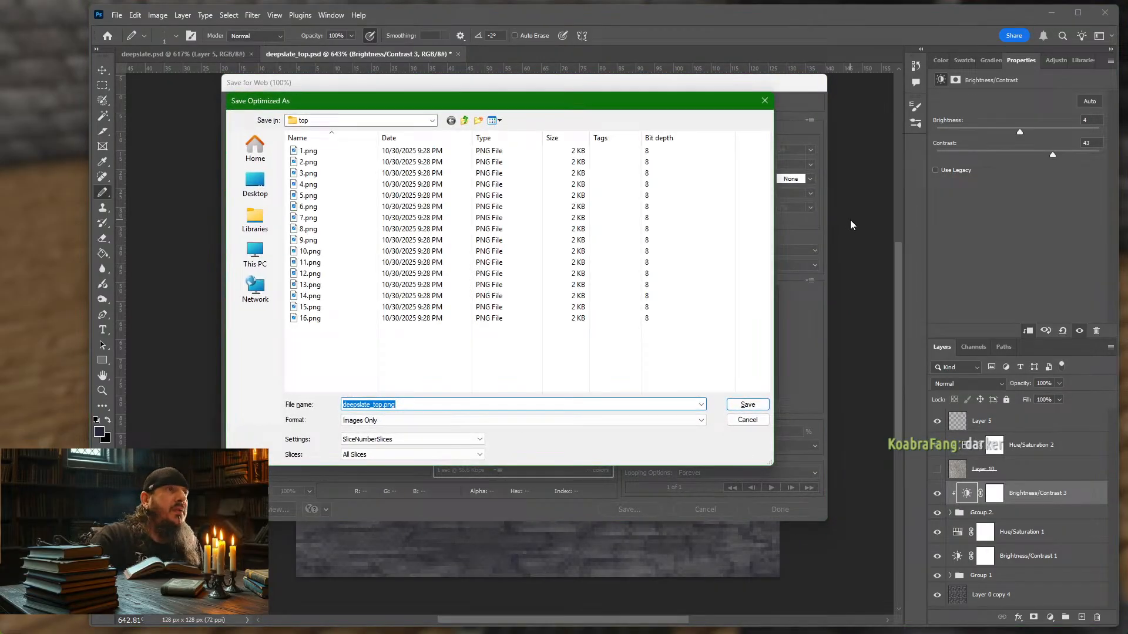
key(Return)
key(Return)
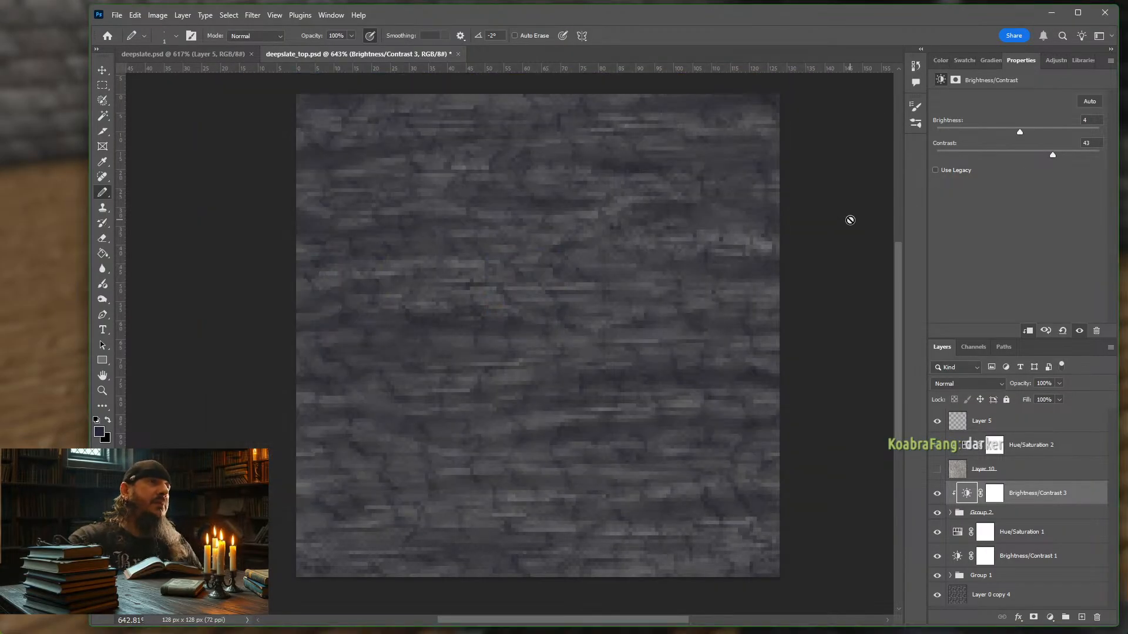
key(alt+Tab)
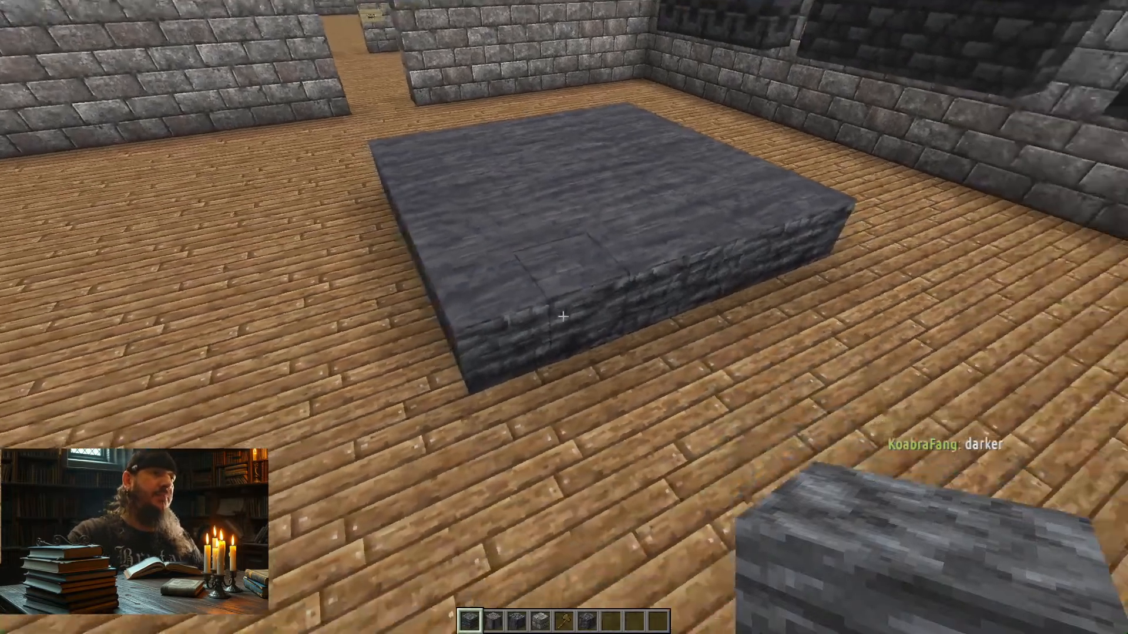
- Reload the resource packs and check the updated deepslate top texture on the floor platform
key(w)
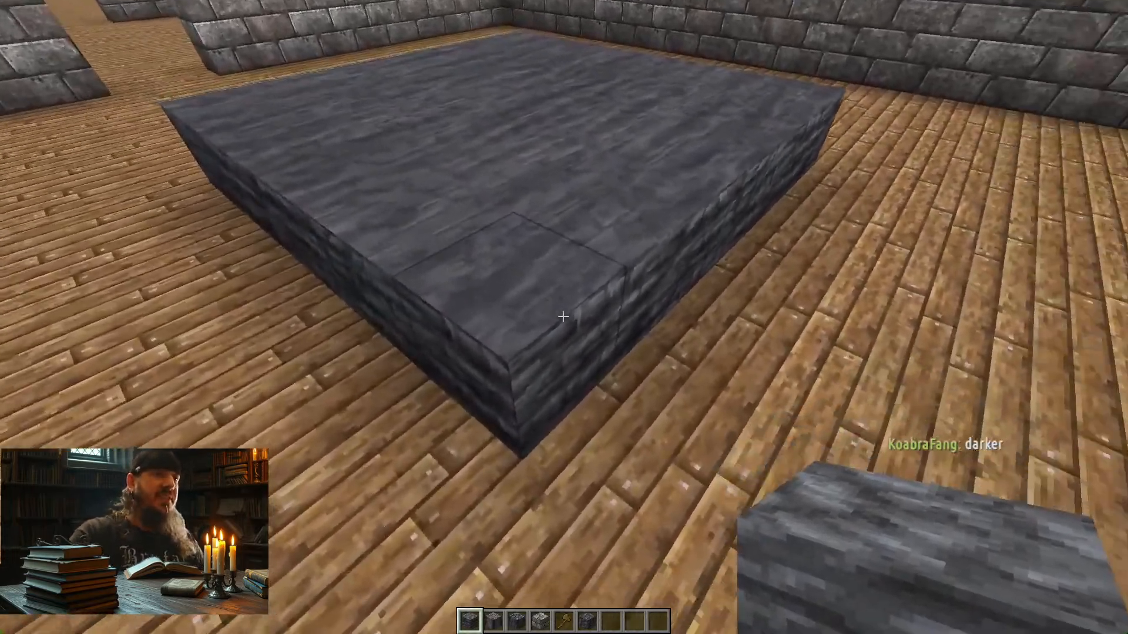
key(s)
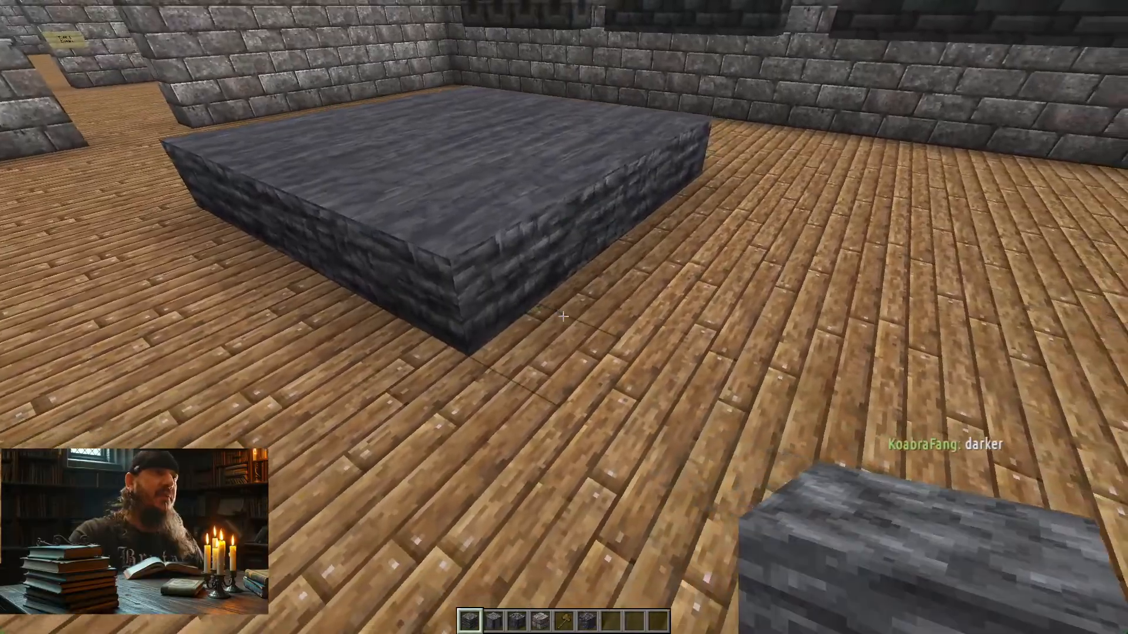
key(F3+t)
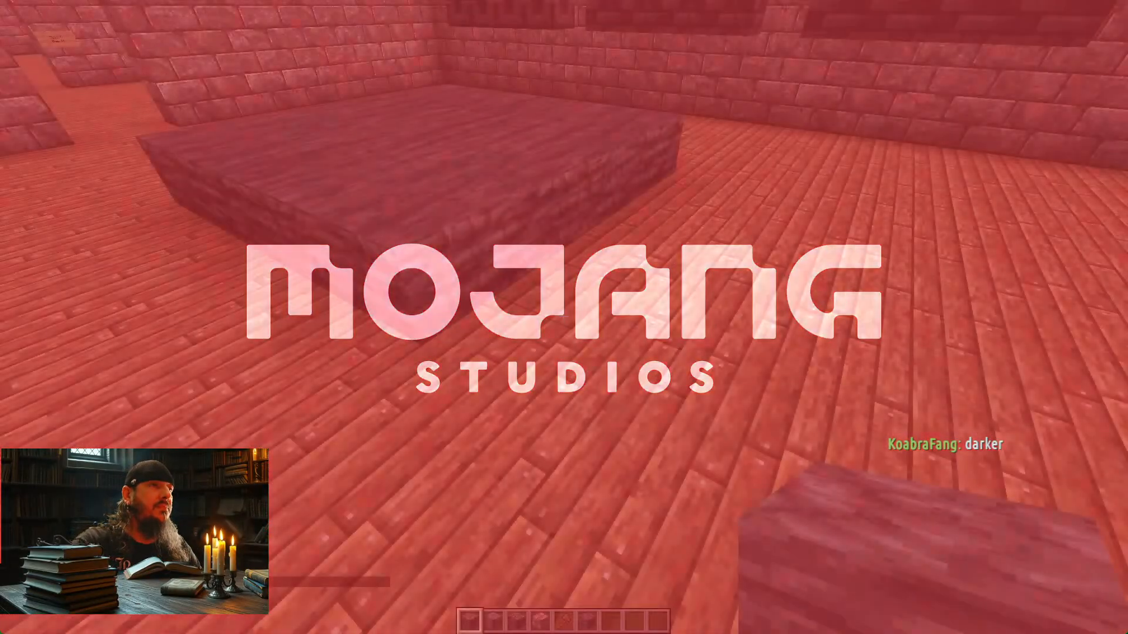
key(w)
key(a)
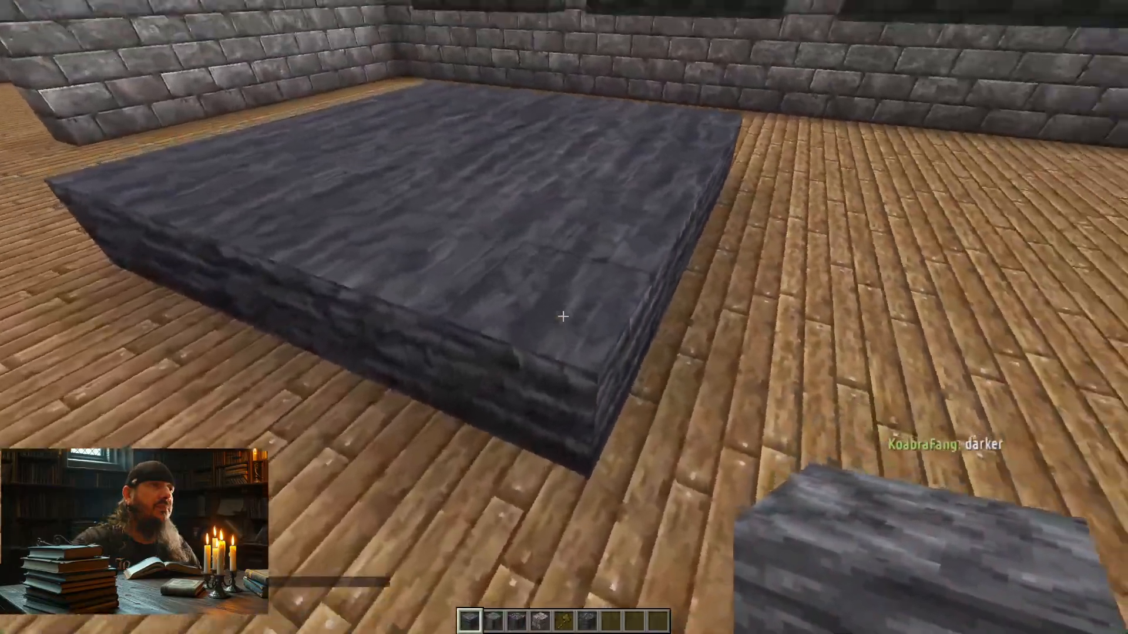
key(d)
key(space)
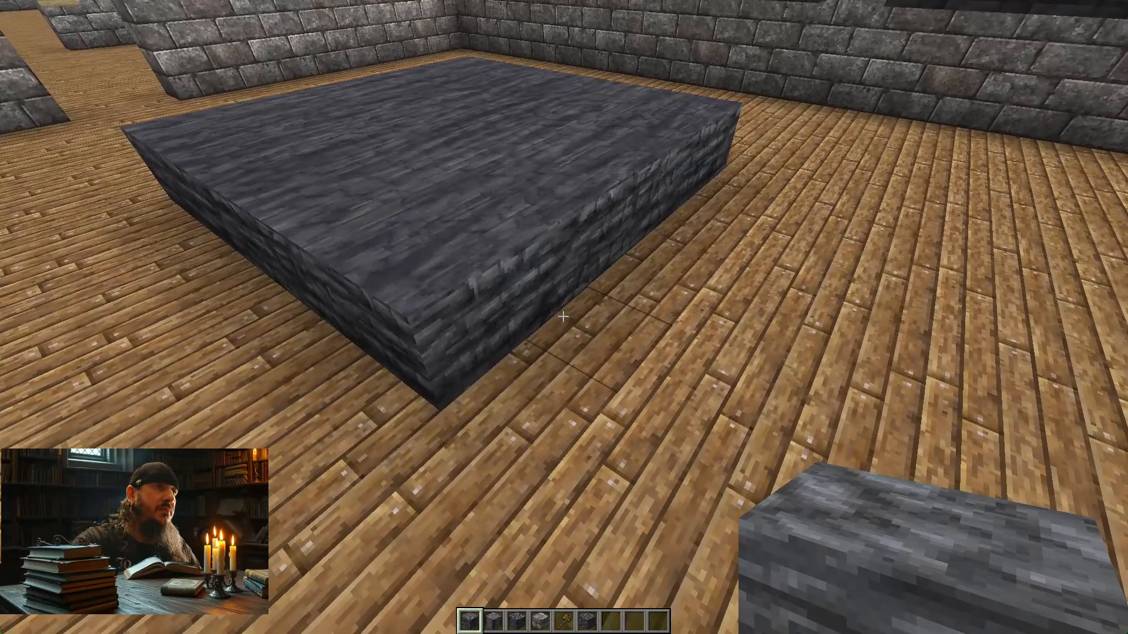
- Return to Photoshop and add a Hue/Saturation adjustment above Brightness/Contrast 3, clipped to Group 2
key(alt+Tab)
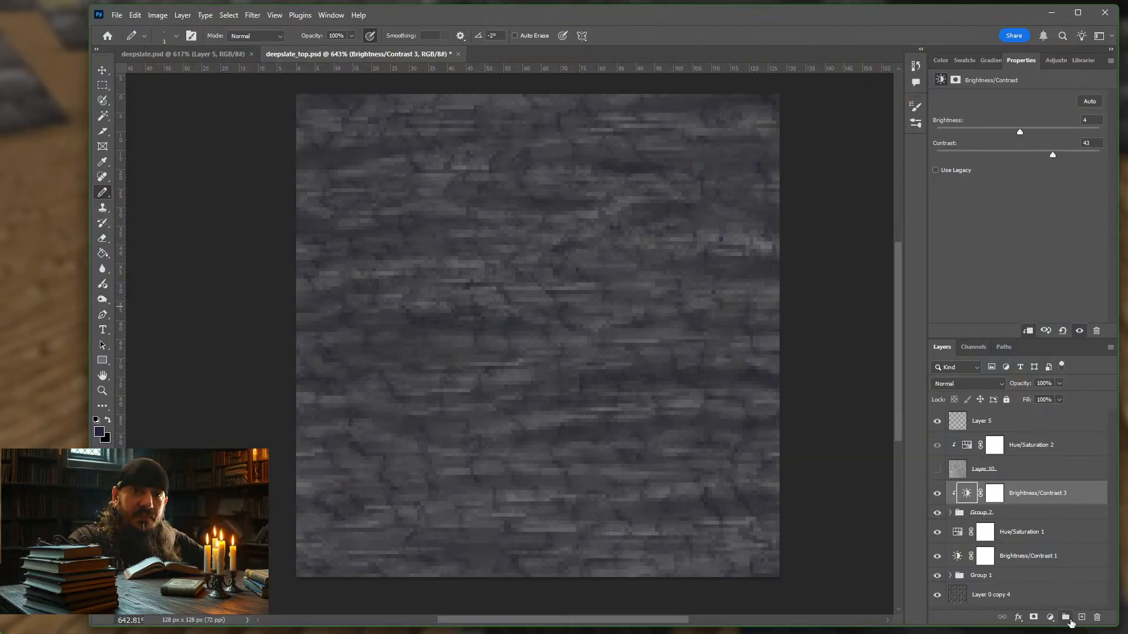
click(1050, 618)
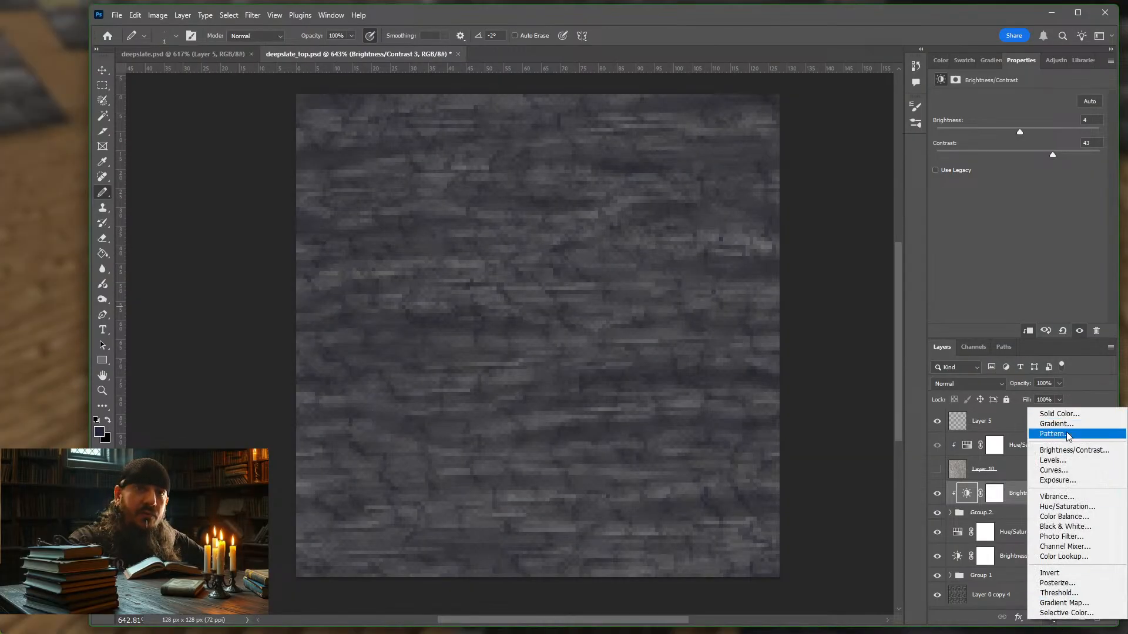
click(1067, 506)
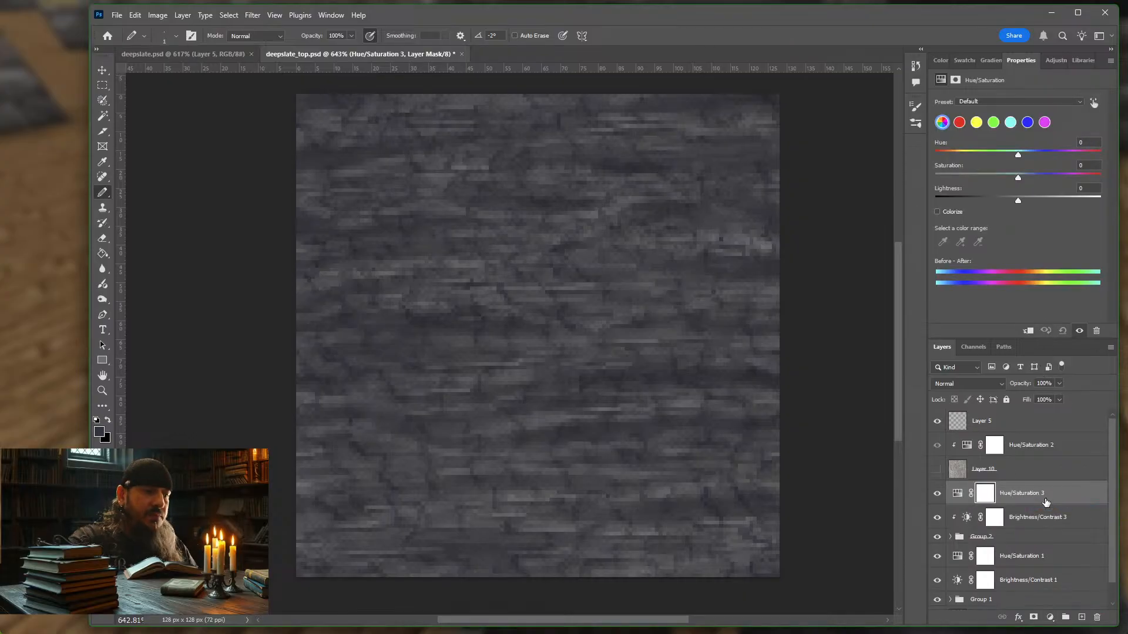
alt+click(1047, 506)
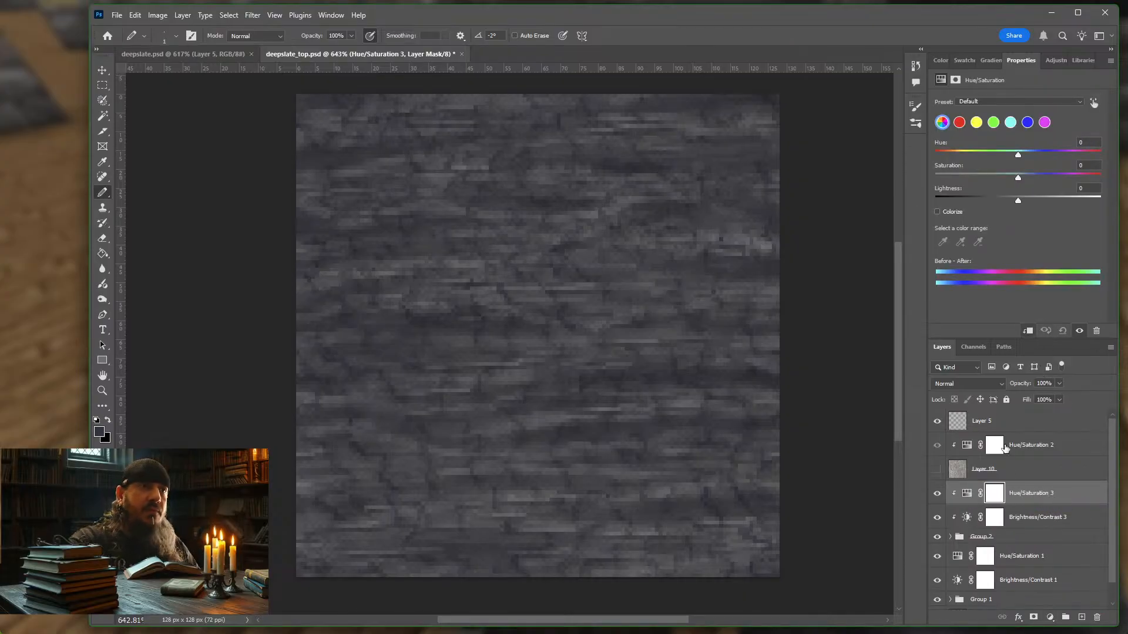
- Compare the texture's colour with deepslate.psd and open the Hue/Saturation 3 adjustment in deepslate_top.psd
click(138, 56)
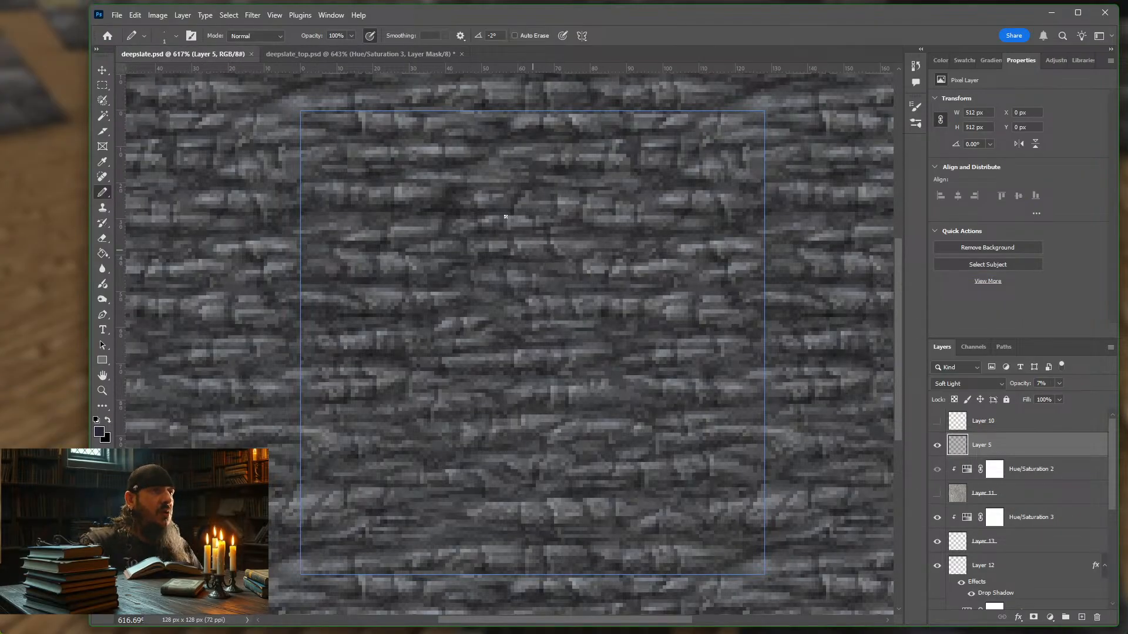
click(349, 54)
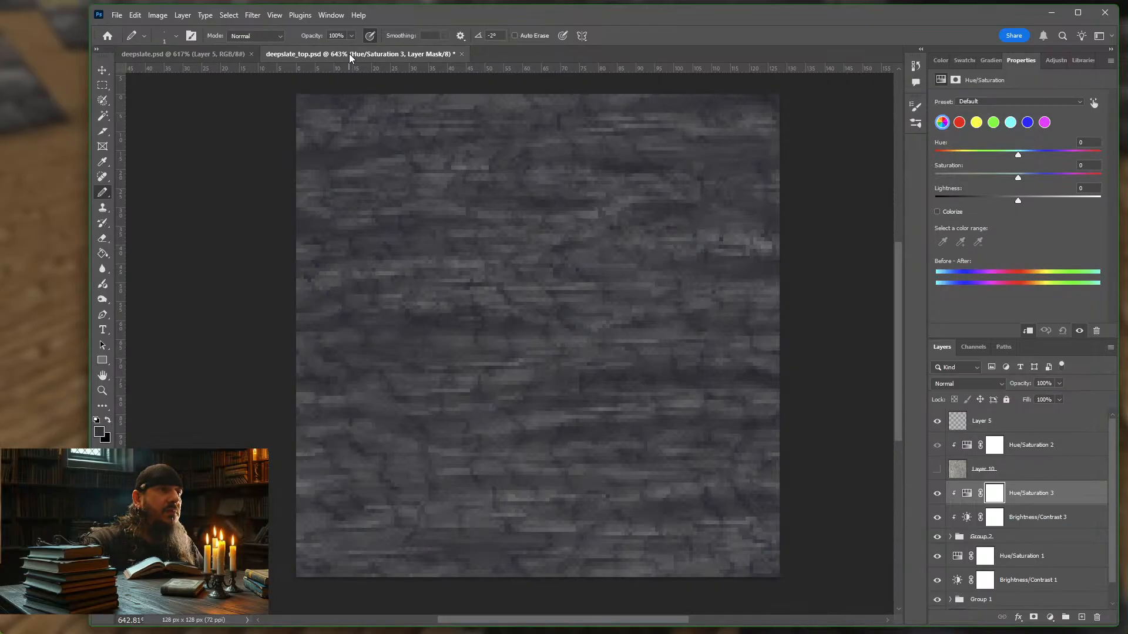
click(182, 54)
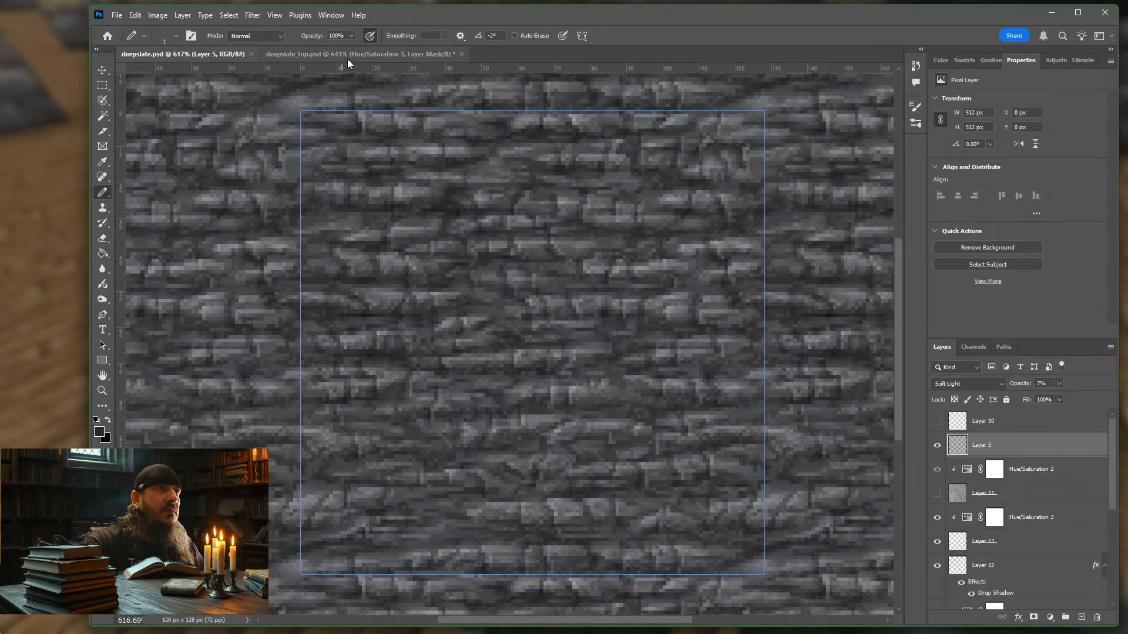
click(349, 54)
click(1087, 499)
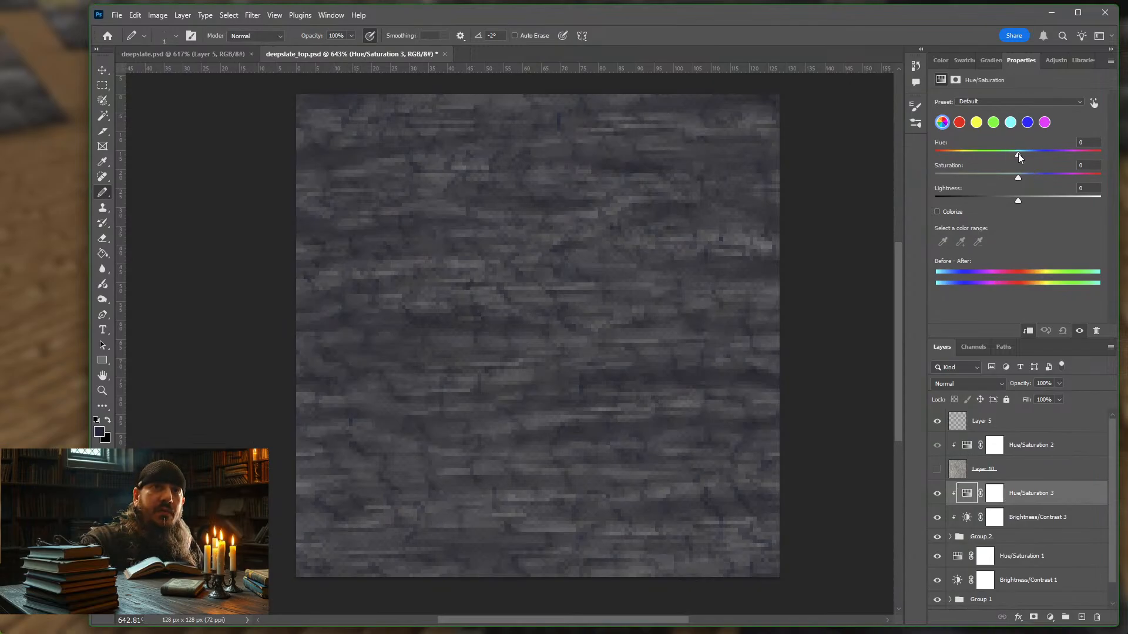
- Set Hue/Saturation 3 to hue -17, saturation -45 and lightness -5, comparing the texture's colour with deepslate.psd
mouse_move(1019, 158)
mouse_down()
mouse_move(1031, 158)
mouse_move(1007, 157)
mouse_up()
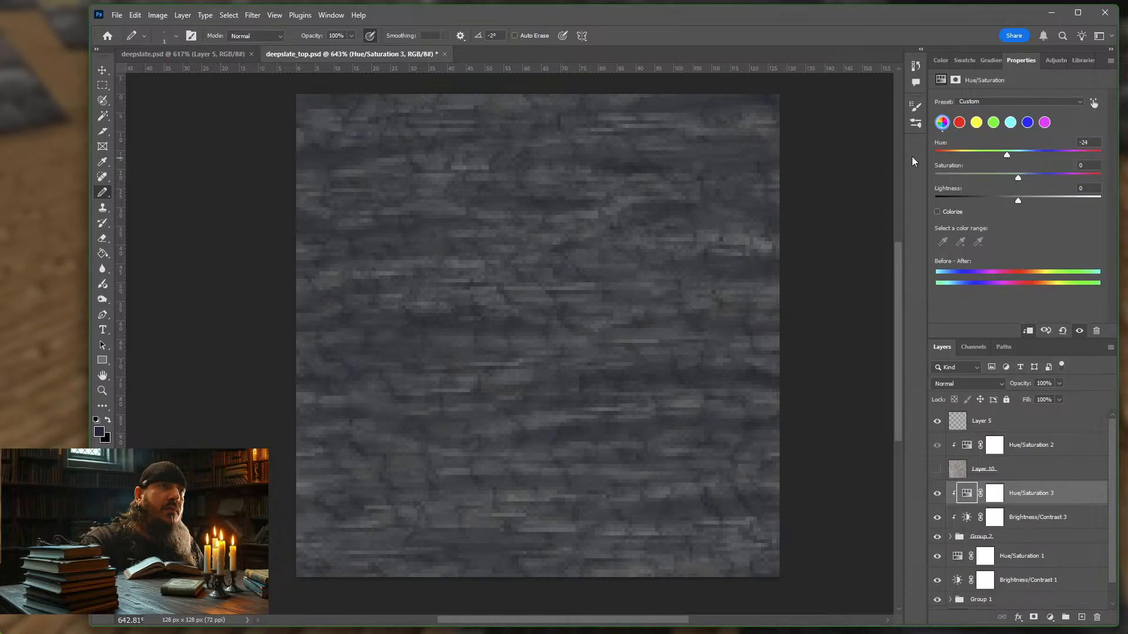
click(208, 55)
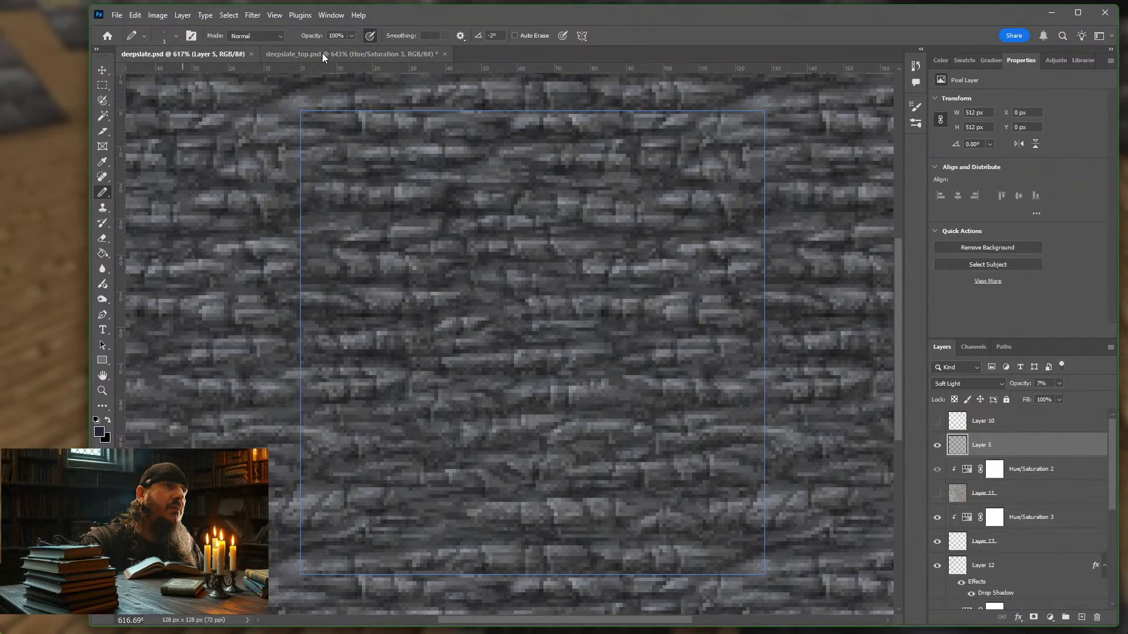
click(329, 57)
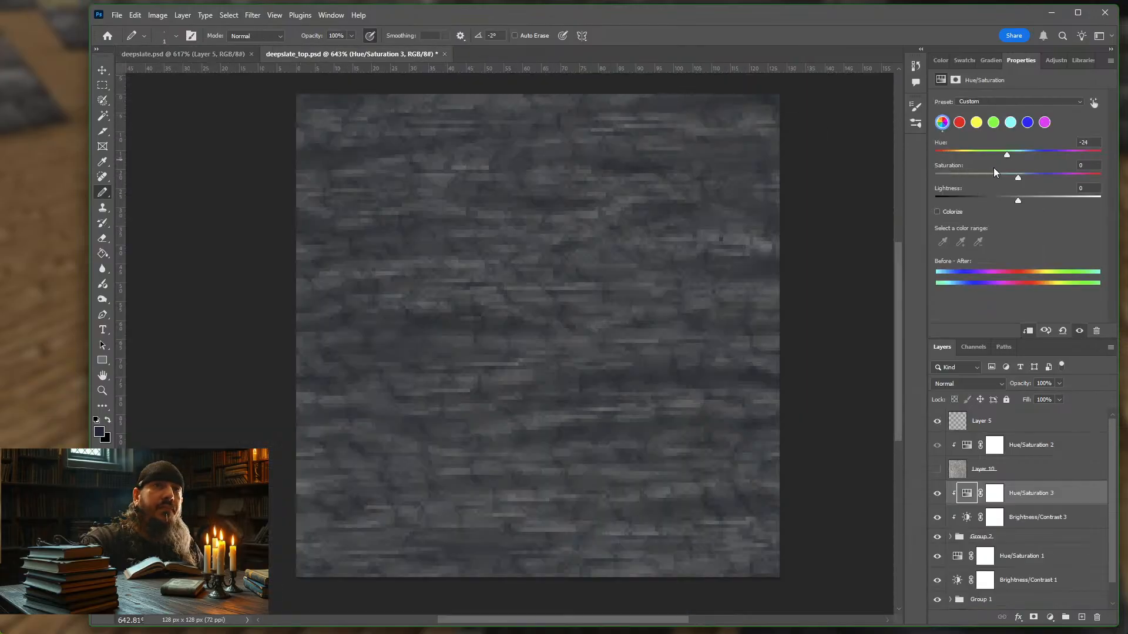
drag(1008, 156, 981, 179)
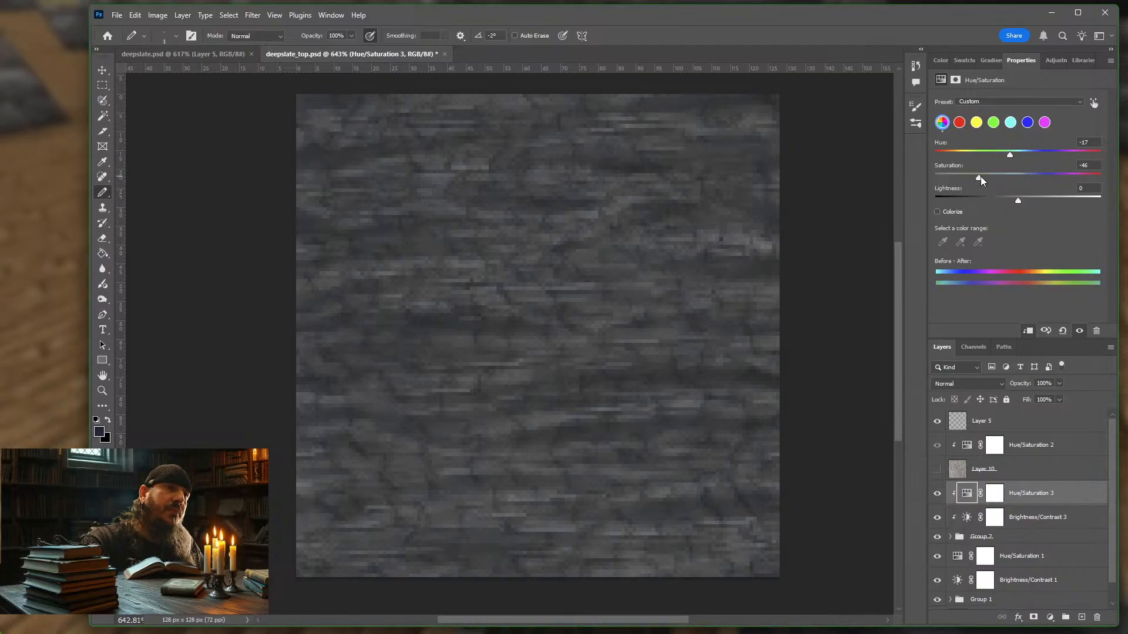
click(176, 57)
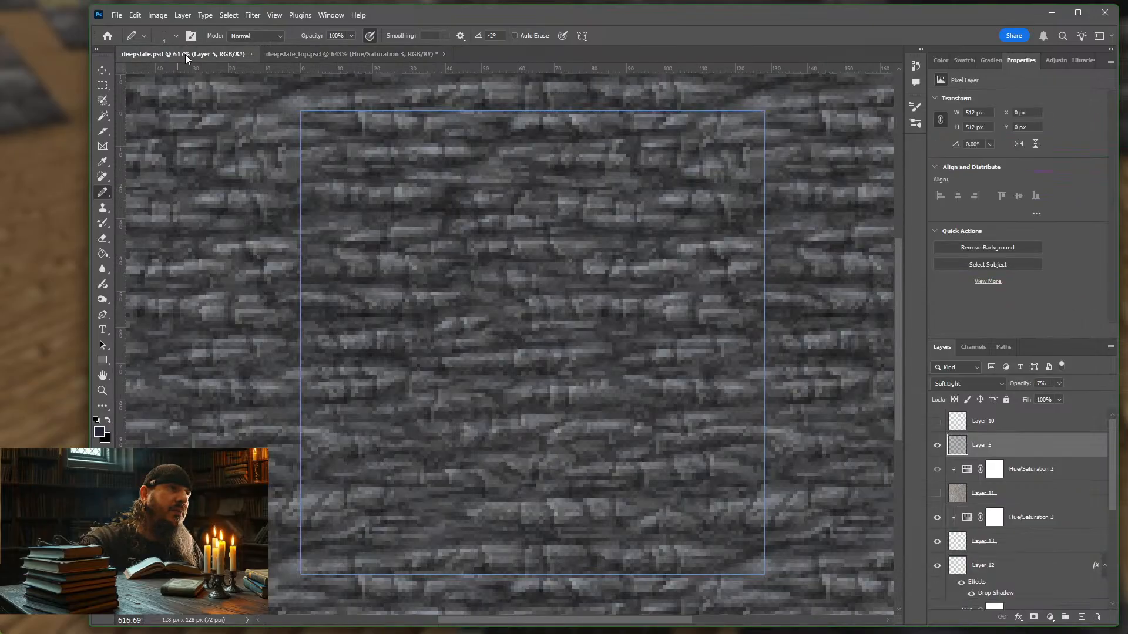
click(344, 55)
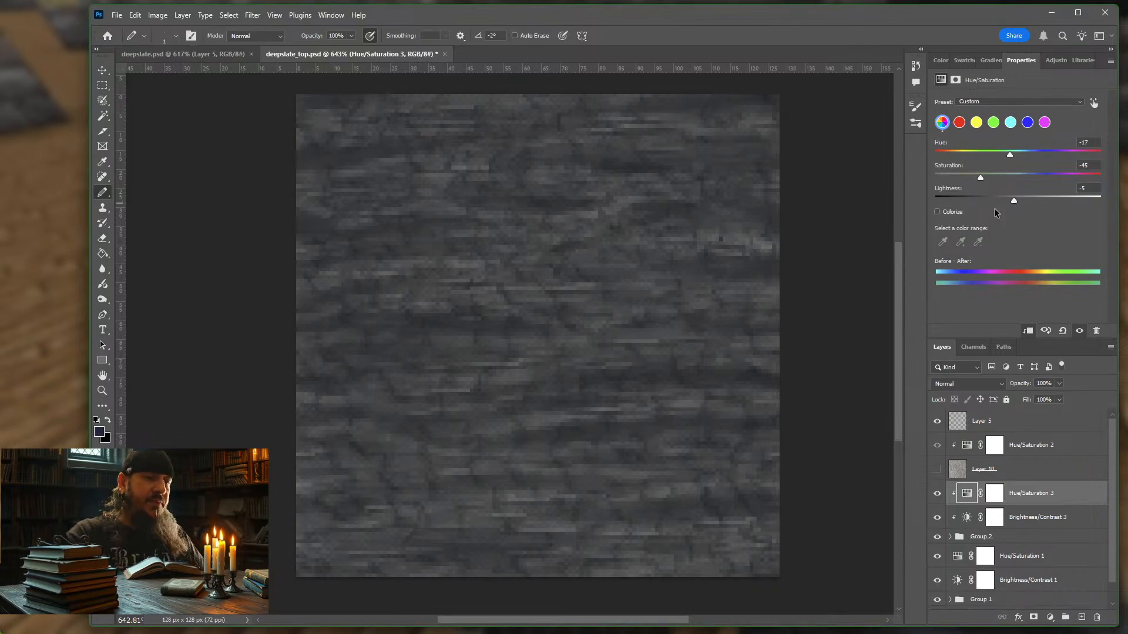
- Export all deepslate_top slices as images into the top folder, replacing the existing PNG files, and switch to Minecraft
key(ctrl+alt+shift+s)
key(Return)
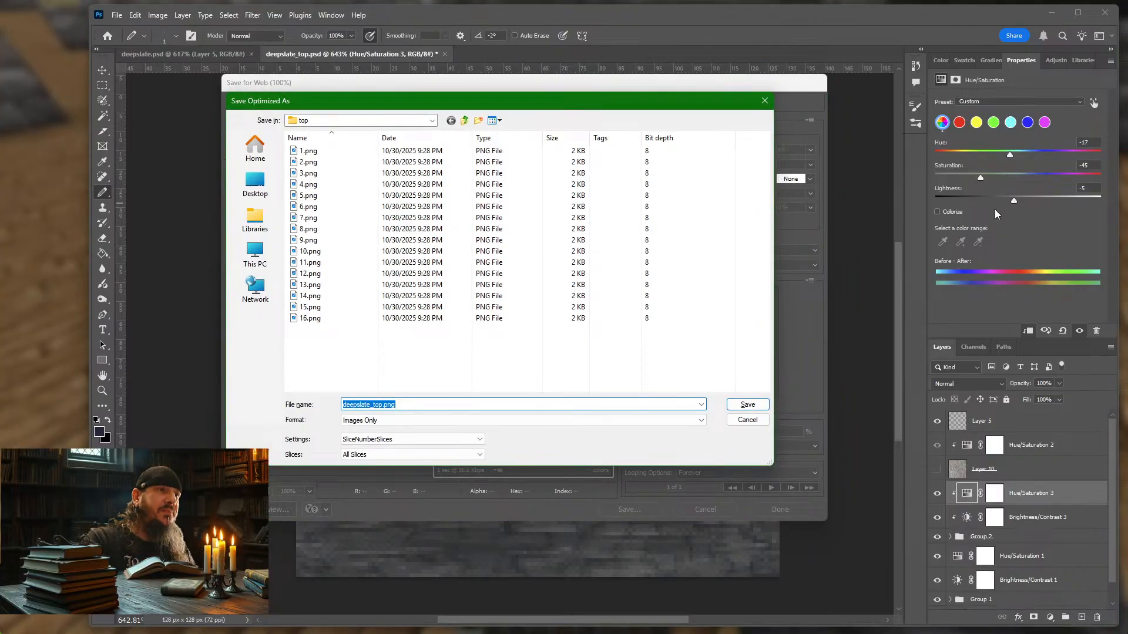
key(Return)
key(Return)
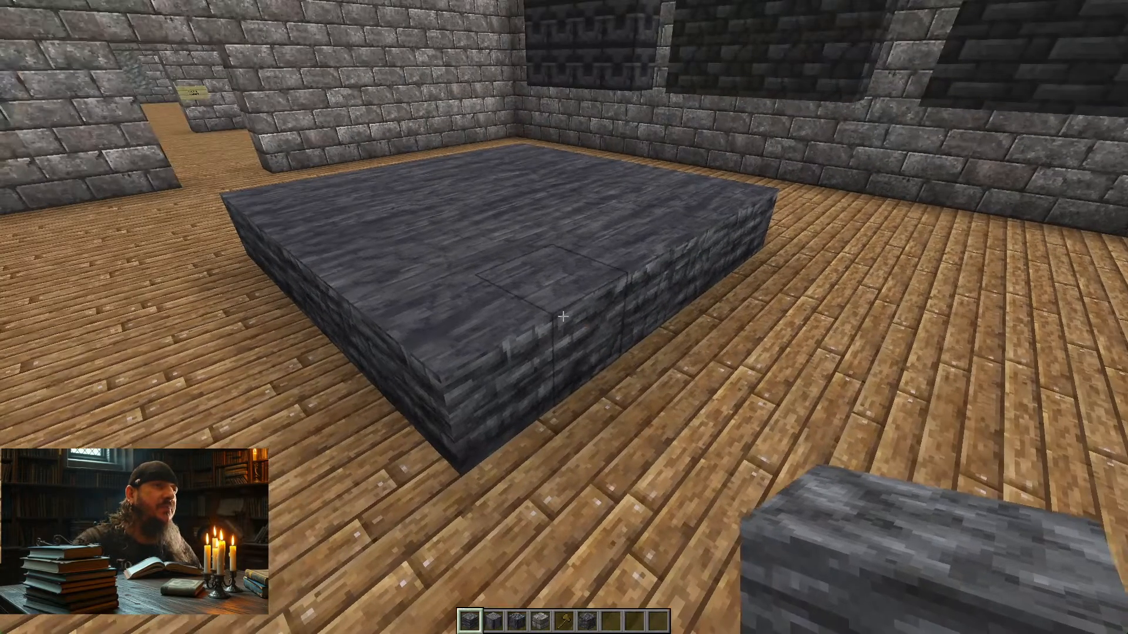
- Reload the resource packs and examine the recoloured deepslate top on the floor platform from several angles
key(w)
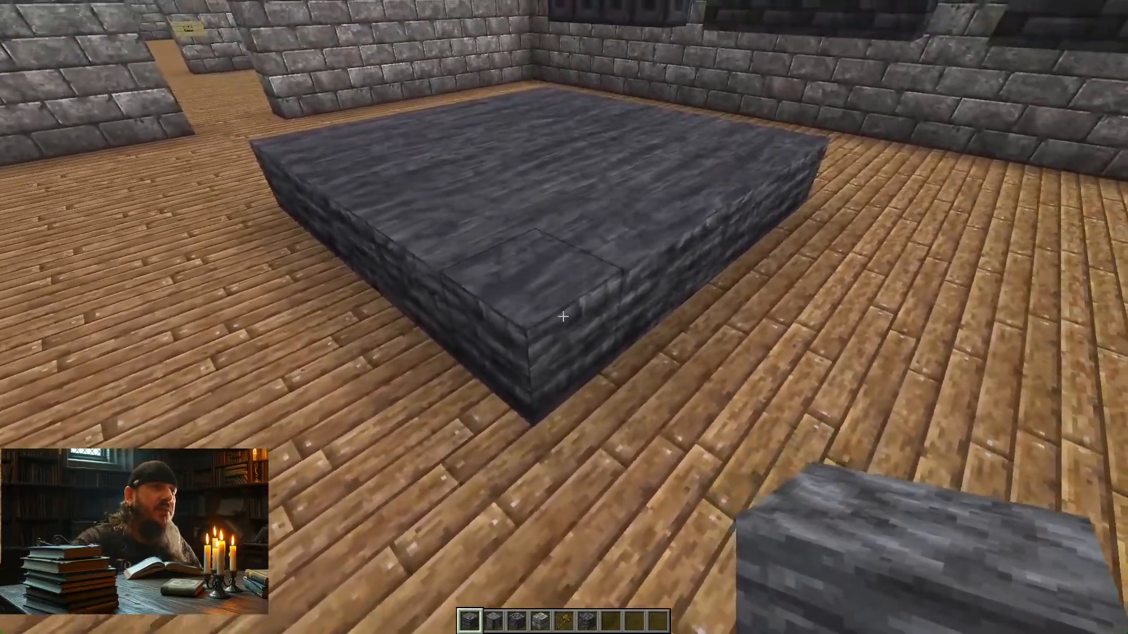
key(F3+t)
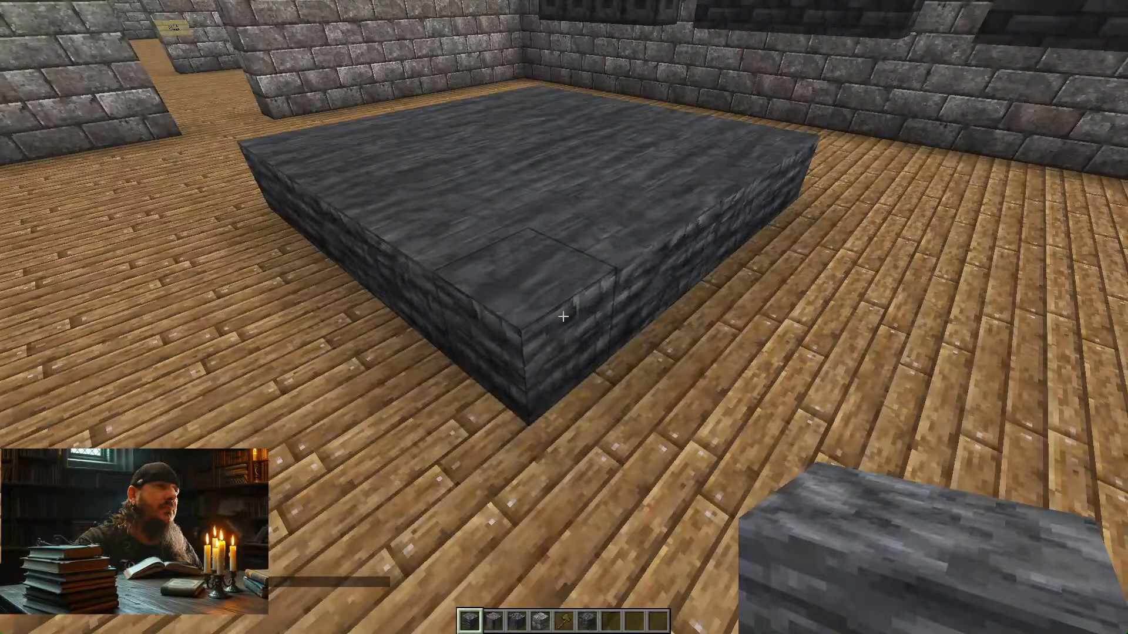
key(a)
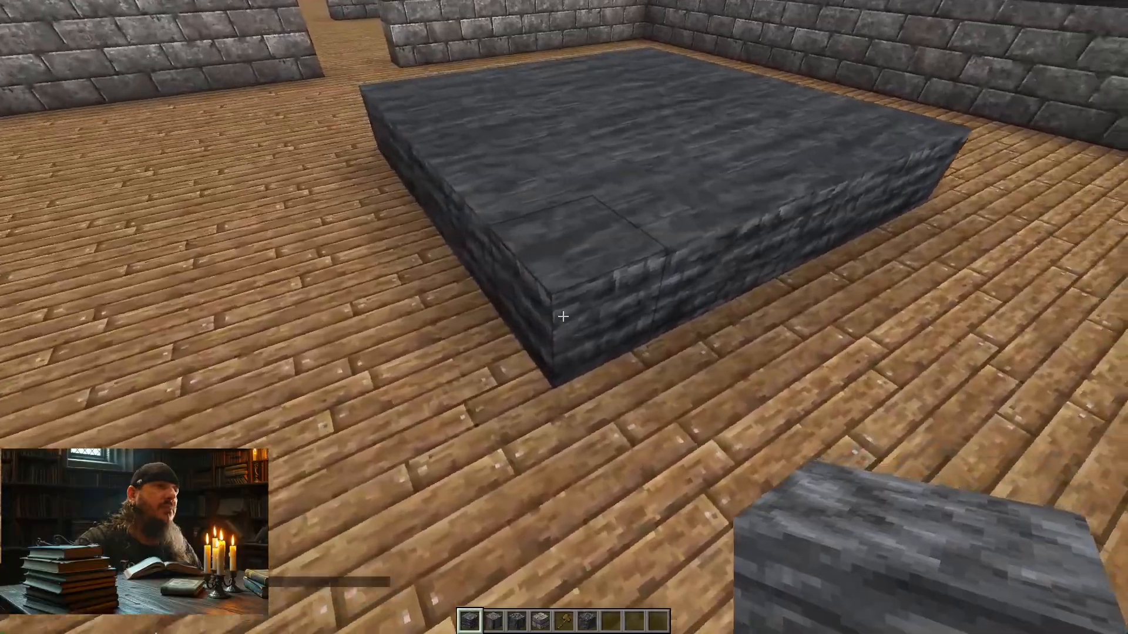
key(w)
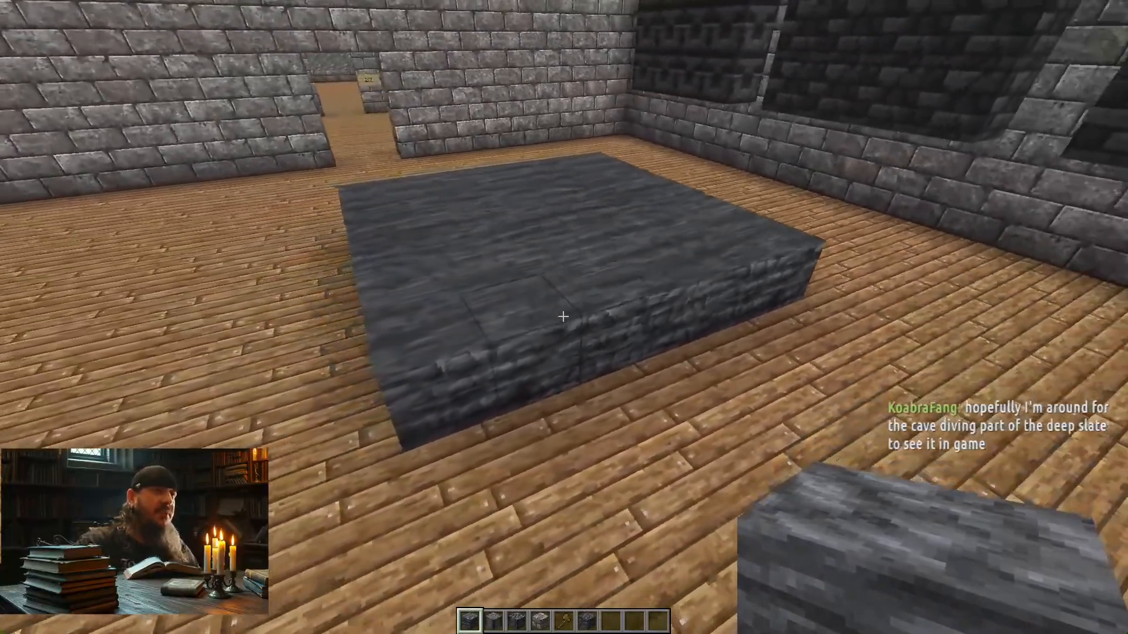
key(a)
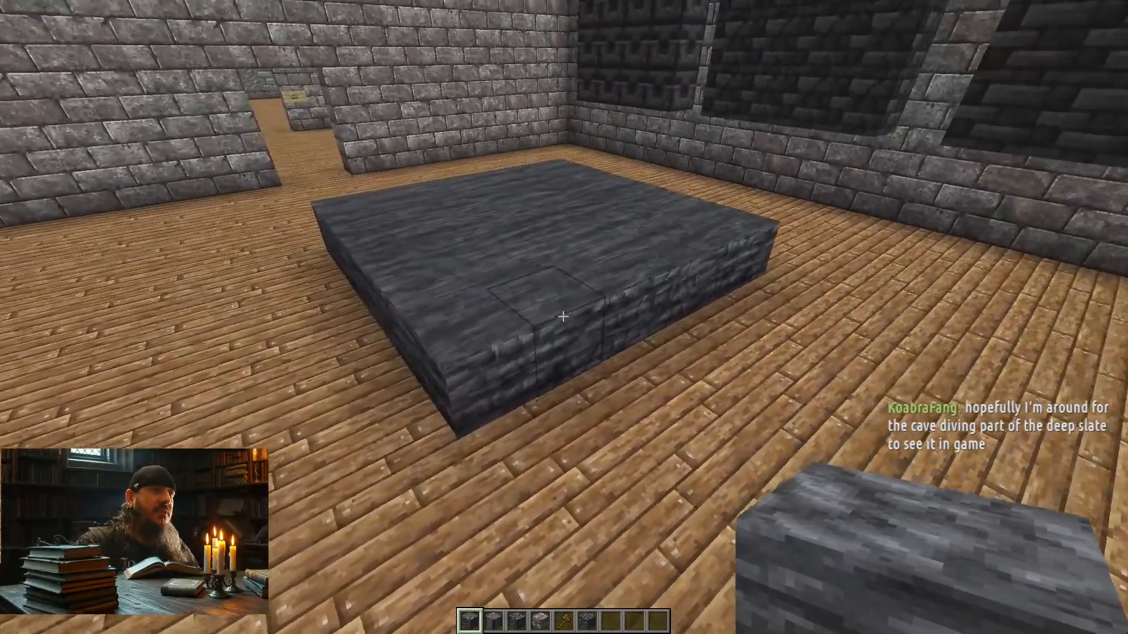
key(a)
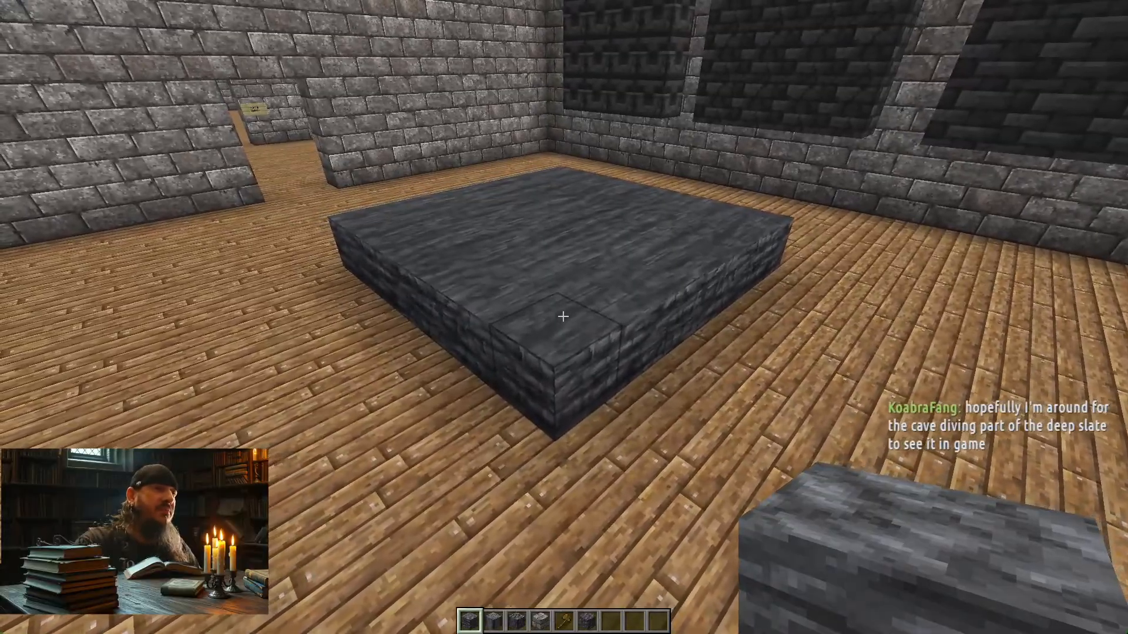
key(w)
key(a)
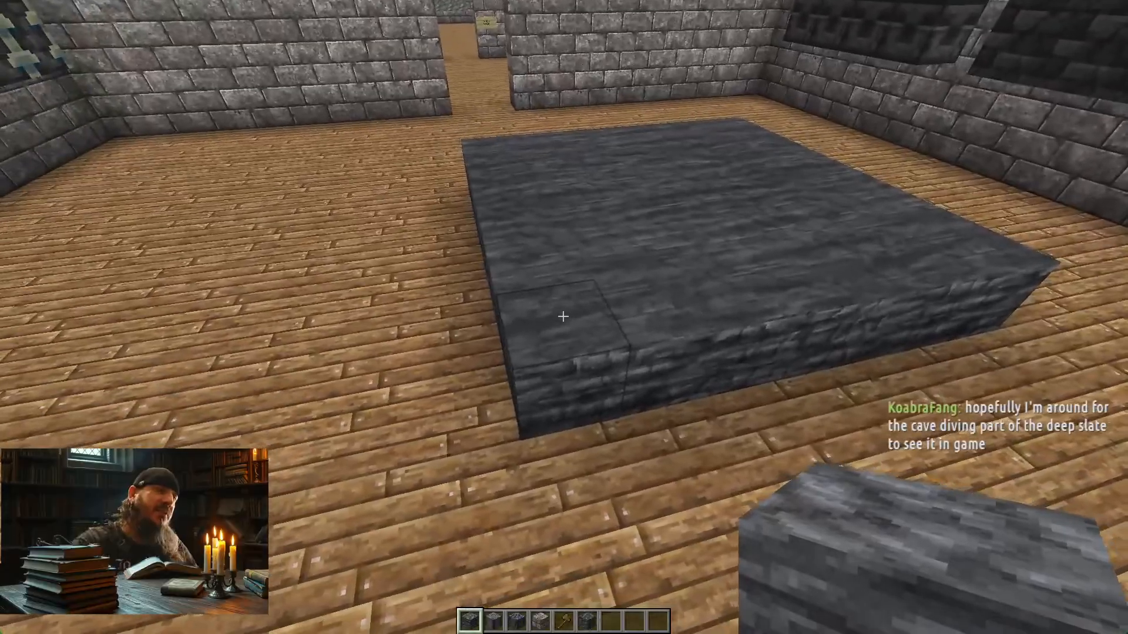
key(d)
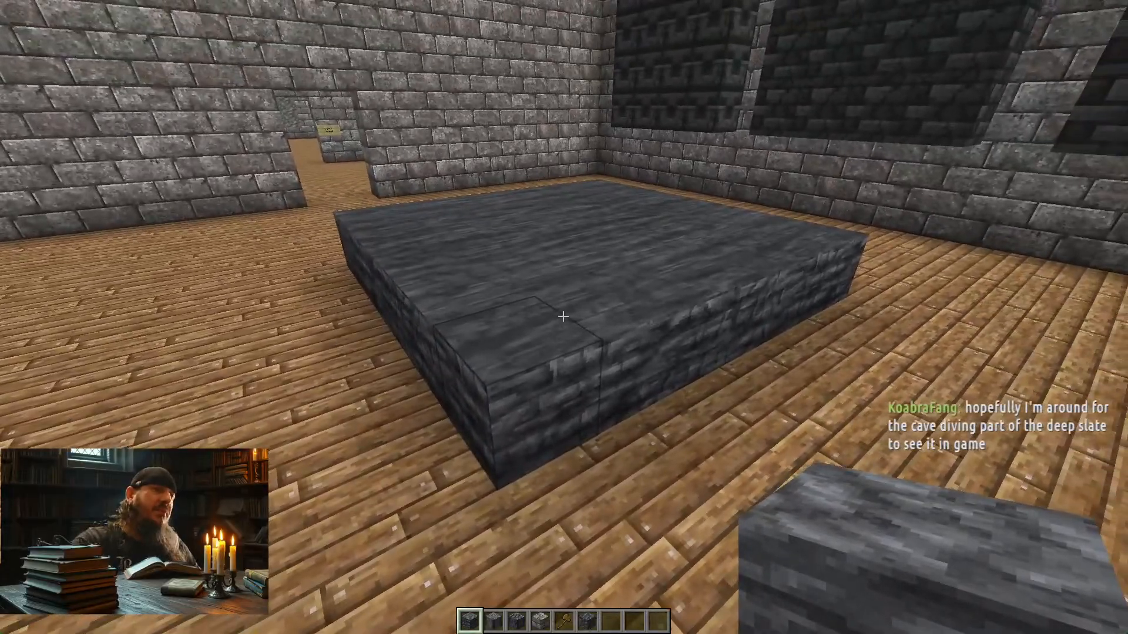
- Return to Photoshop and set Brightness/Contrast 3 to brightness 16 and contrast 83
key(alt+Tab)
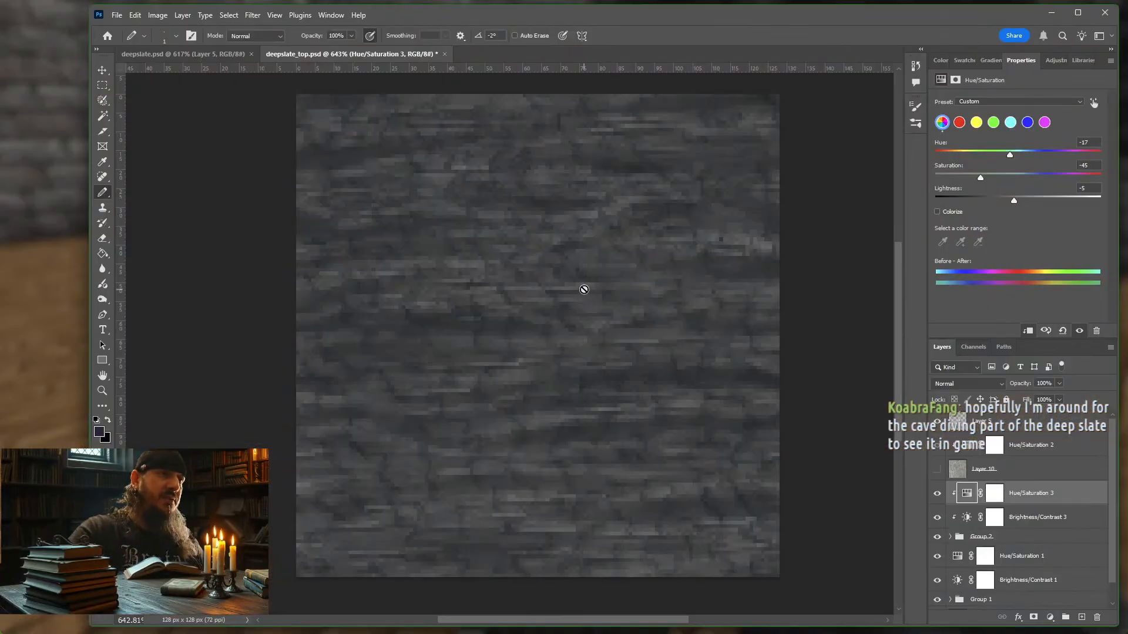
click(1047, 520)
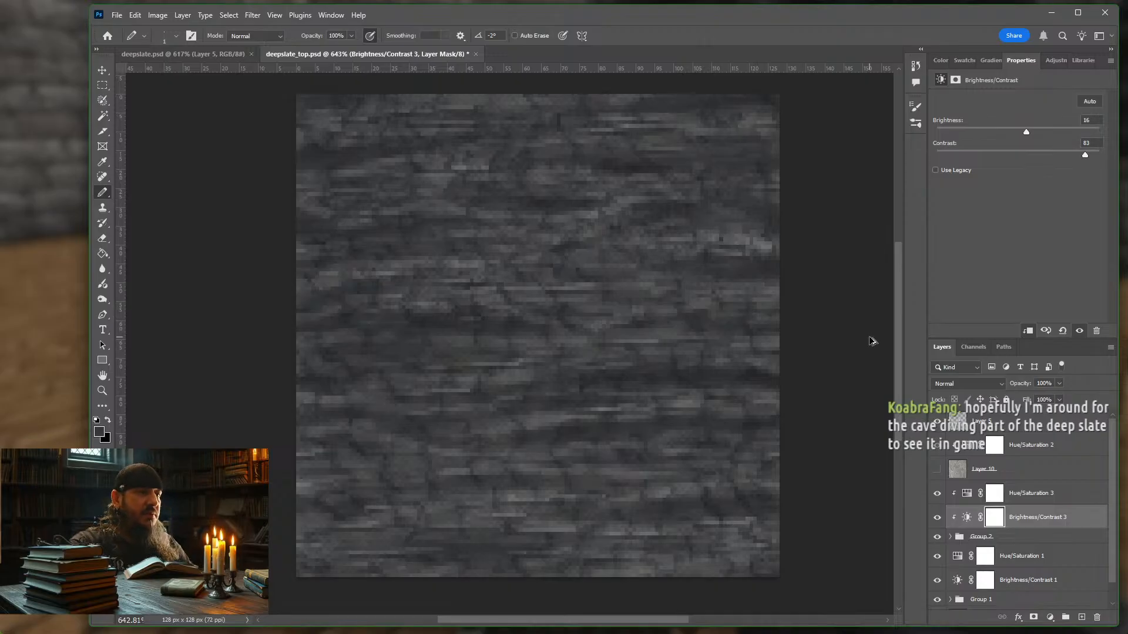
- Export all slices of the adjusted deepslate_top texture into the top folder again, replacing 1.png to 16.png, and switch to Minecraft
key(ctrl+alt+shift+s)
key(Return)
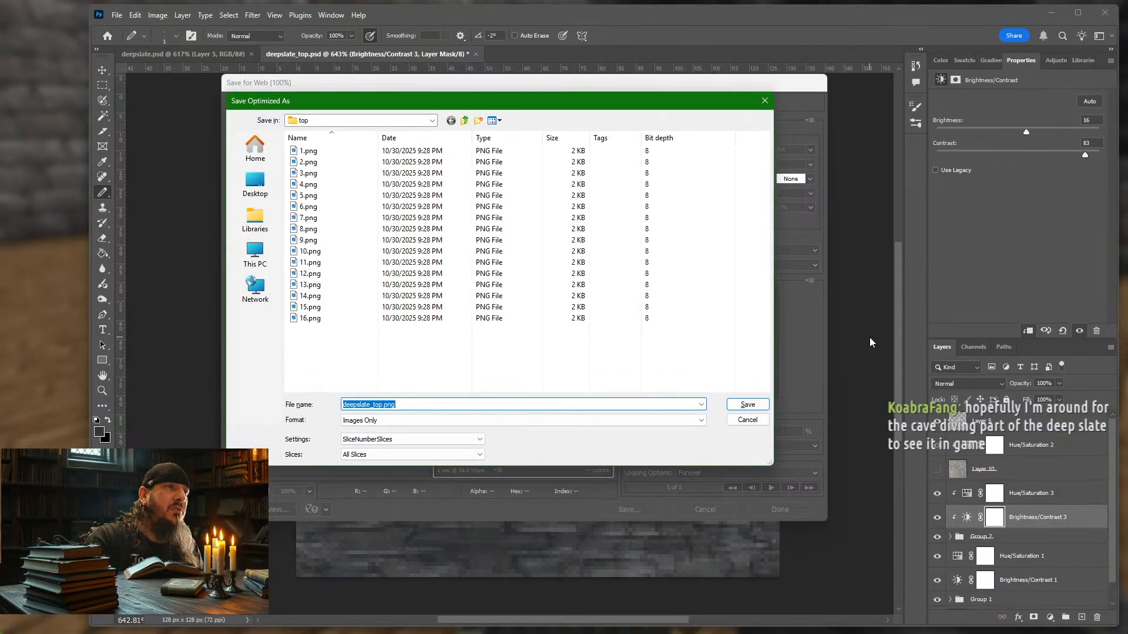
key(Return)
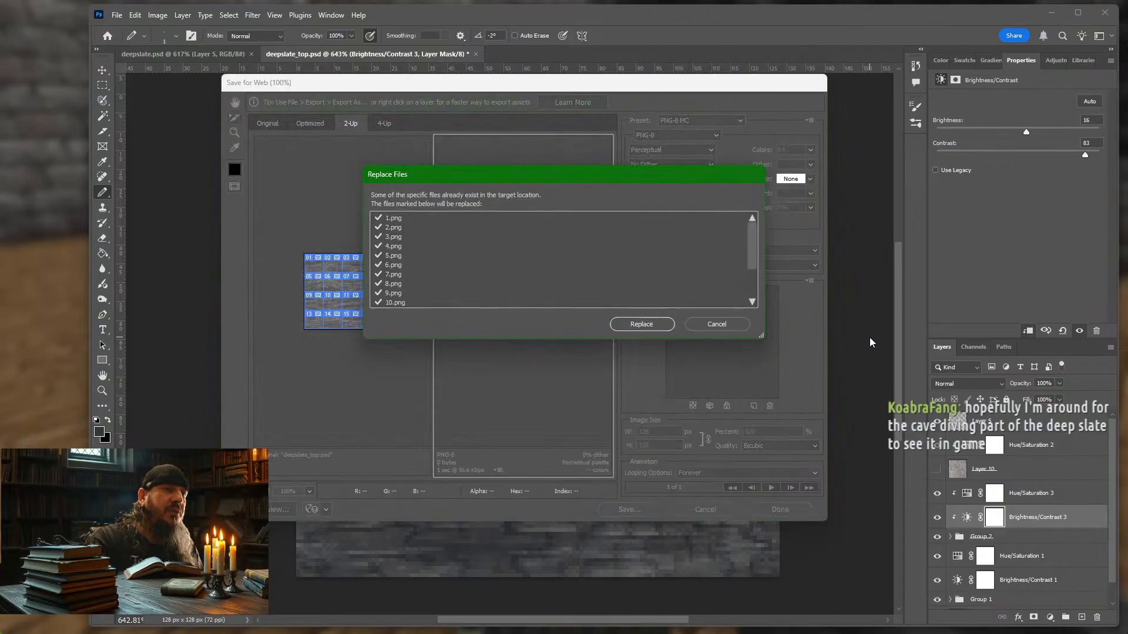
key(Return)
key(alt+Tab)
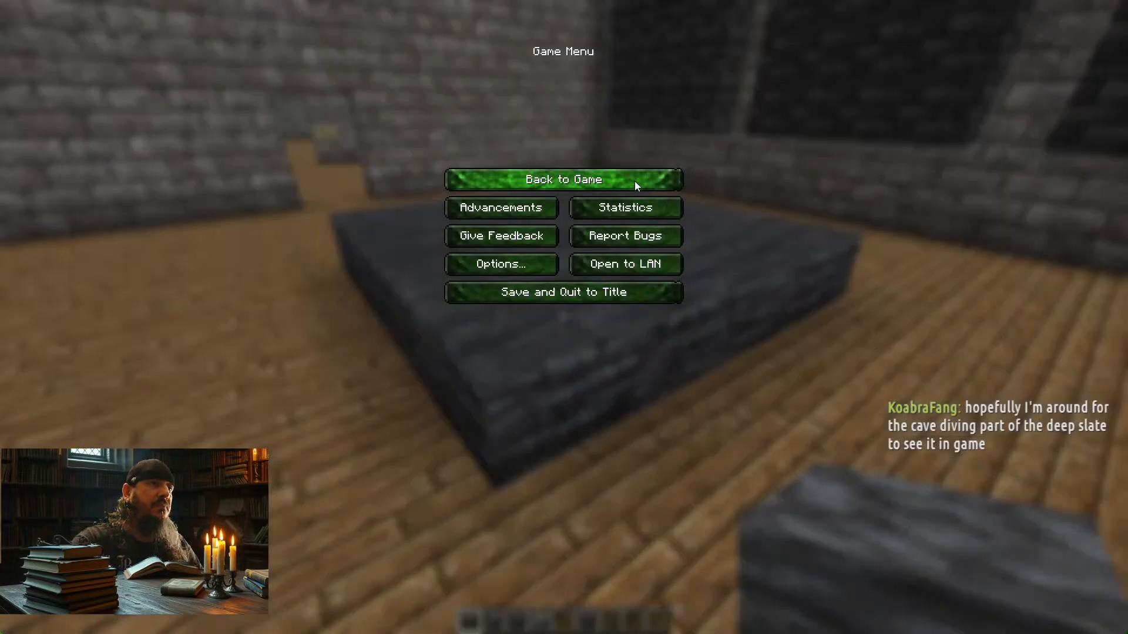
- Resume the game, reload the resource packs and inspect the platform's top texture up close and from above
click(634, 181)
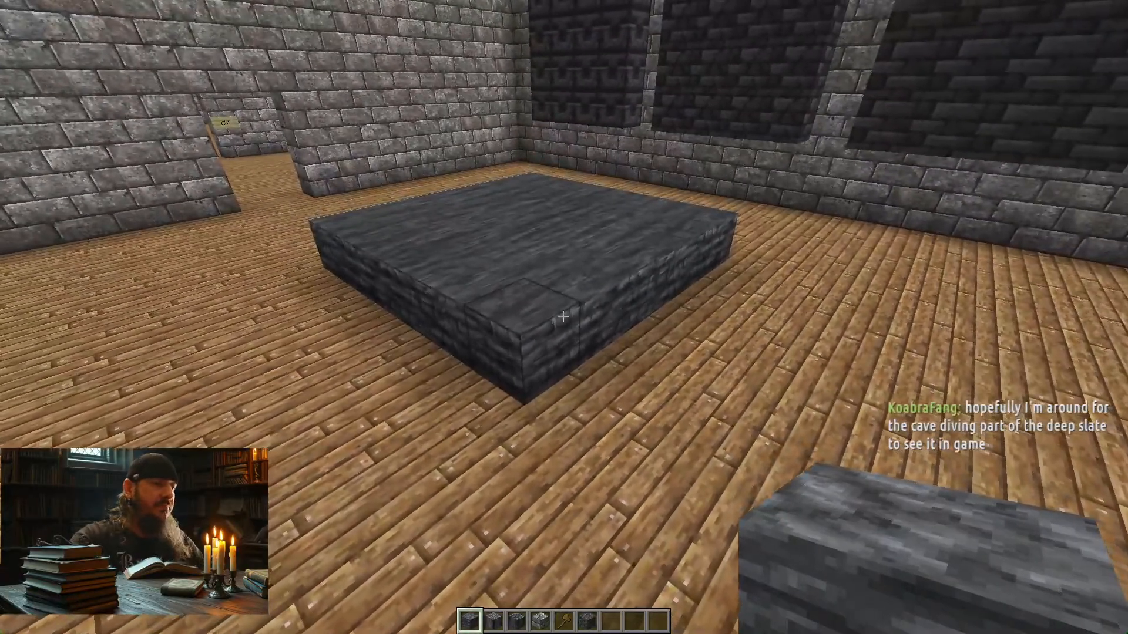
key(F3+t)
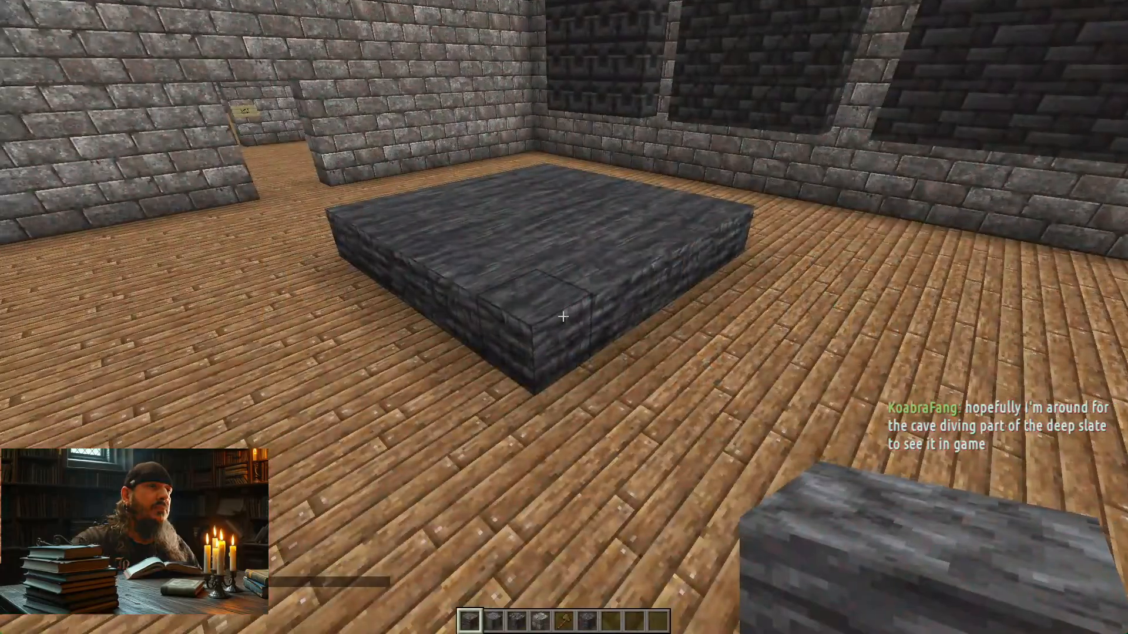
key(w)
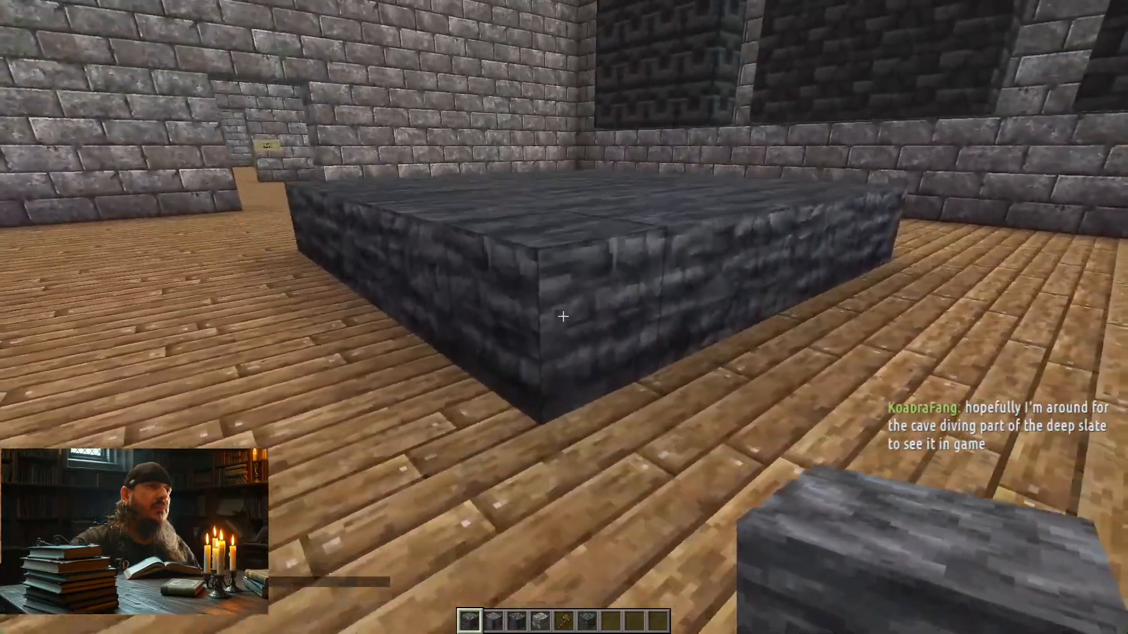
key(w)
key(space)
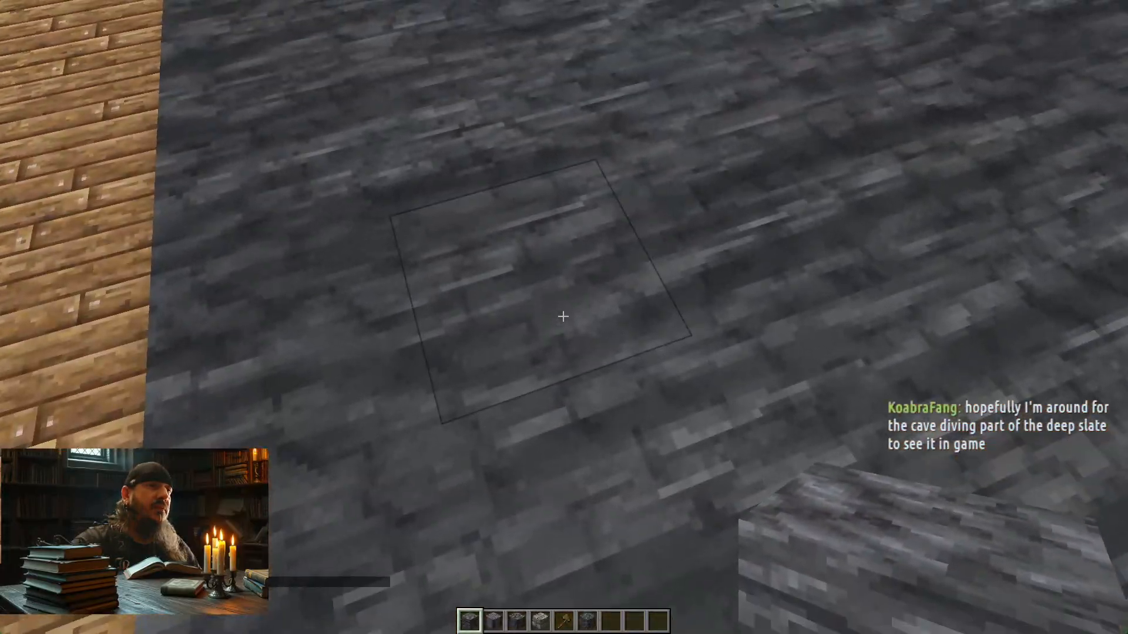
key(s)
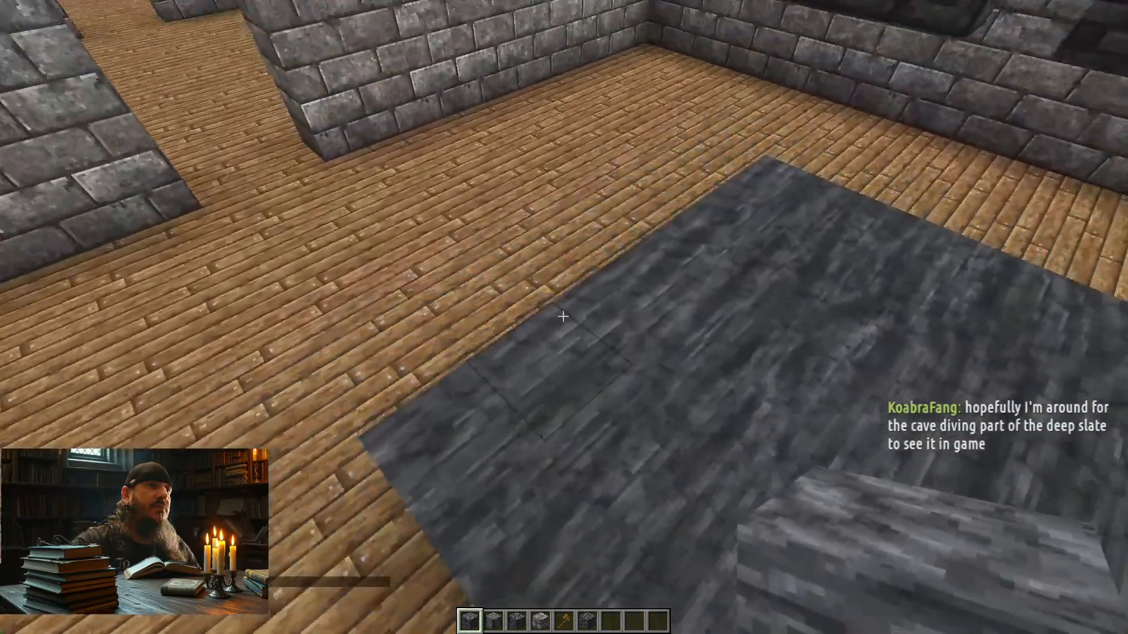
key(s)
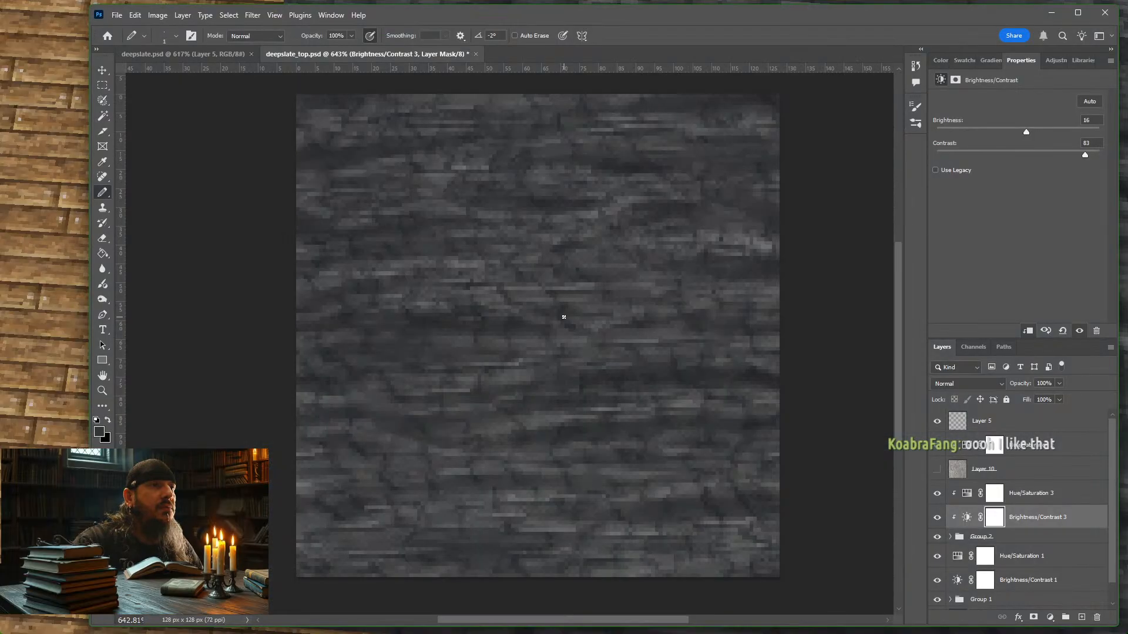
- Return to Photoshop, turn on Pattern Preview for deepslate_top.psd and inspect how the texture tiles across its vertical edge
click(275, 15)
click(312, 213)
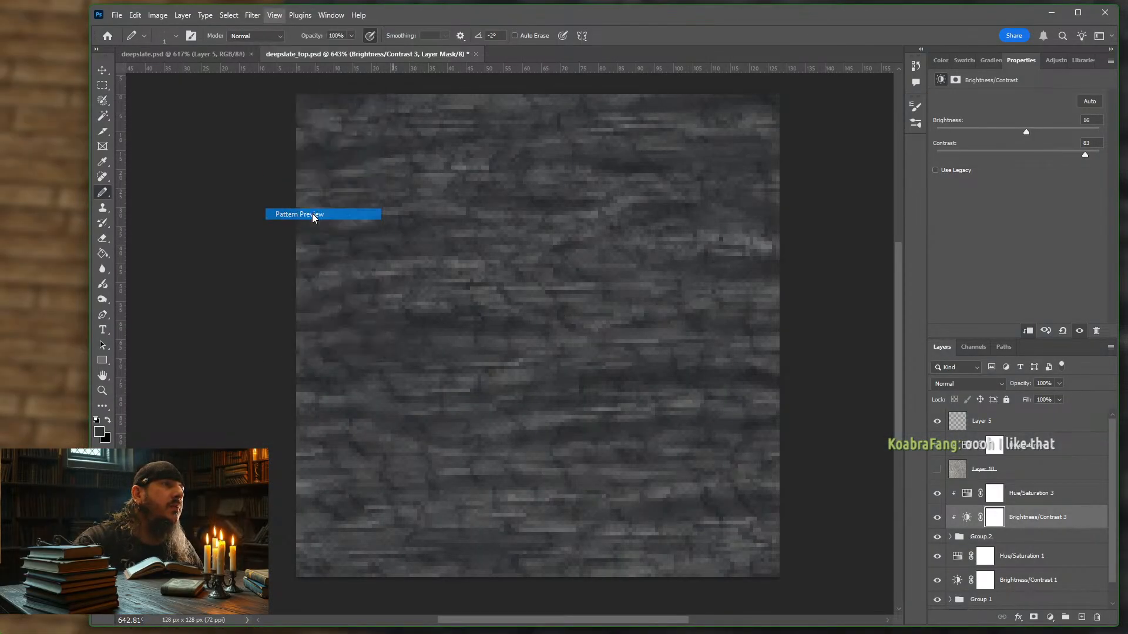
click(568, 249)
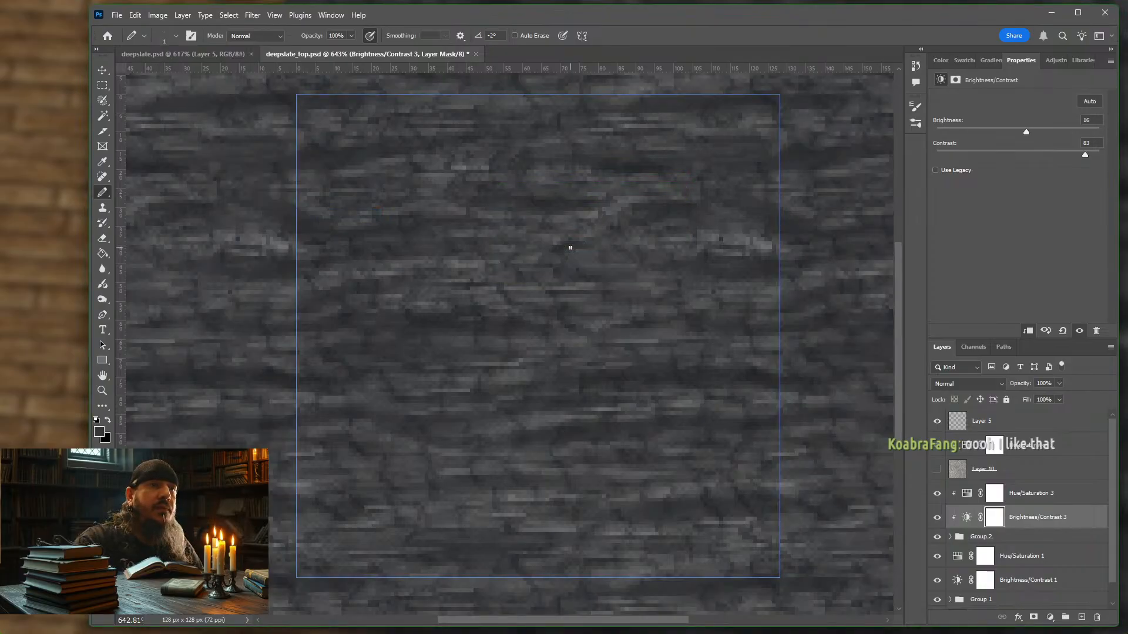
scroll(256, 219, down, 3)
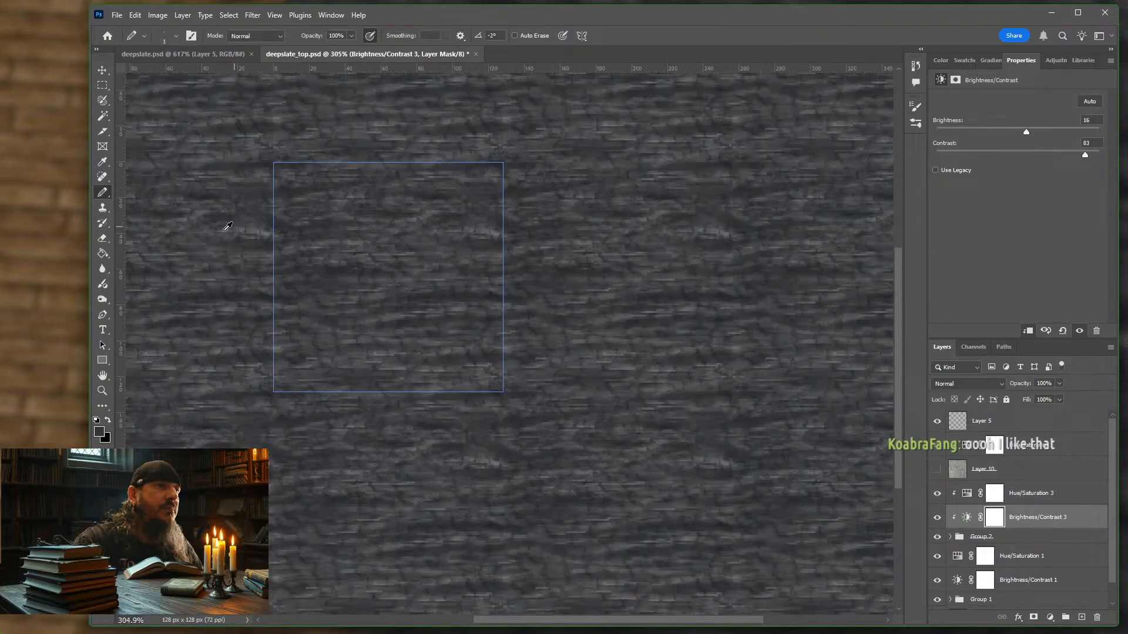
scroll(197, 217, up, 5)
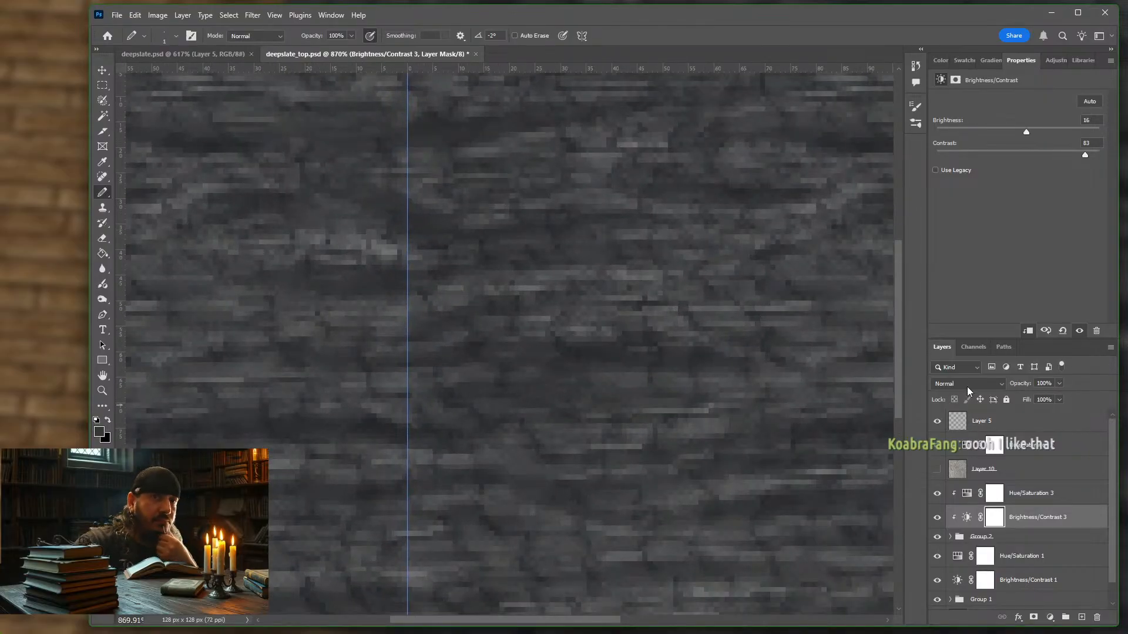
- Expand Group 2 in deepslate_top.psd and select Layer 11 inside it
click(1070, 499)
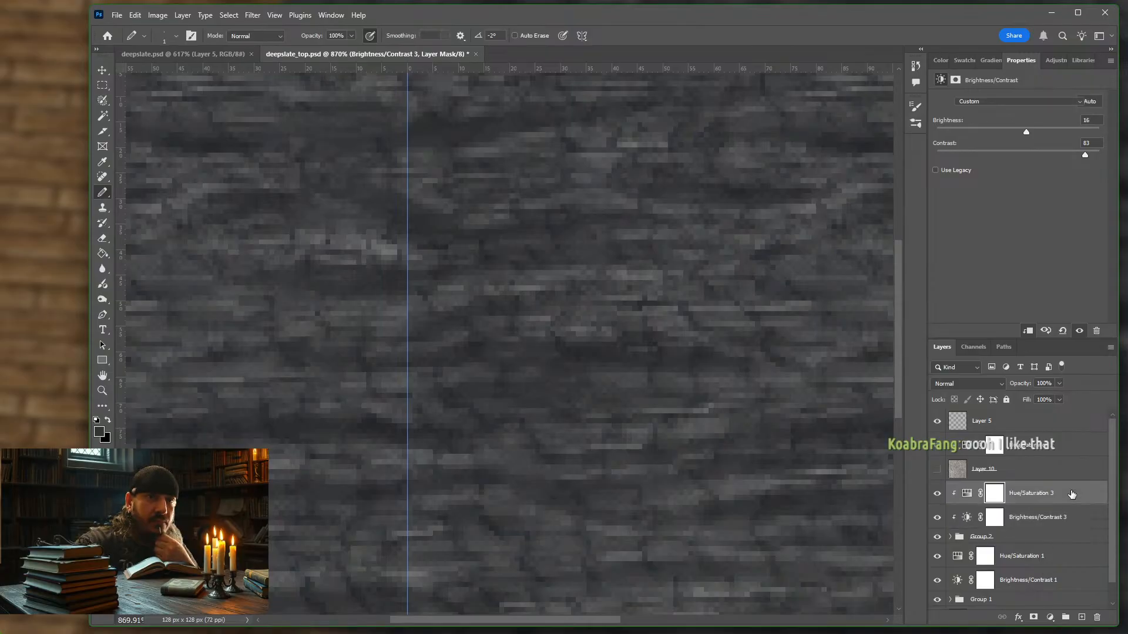
click(1060, 558)
scroll(1051, 546, down, 1)
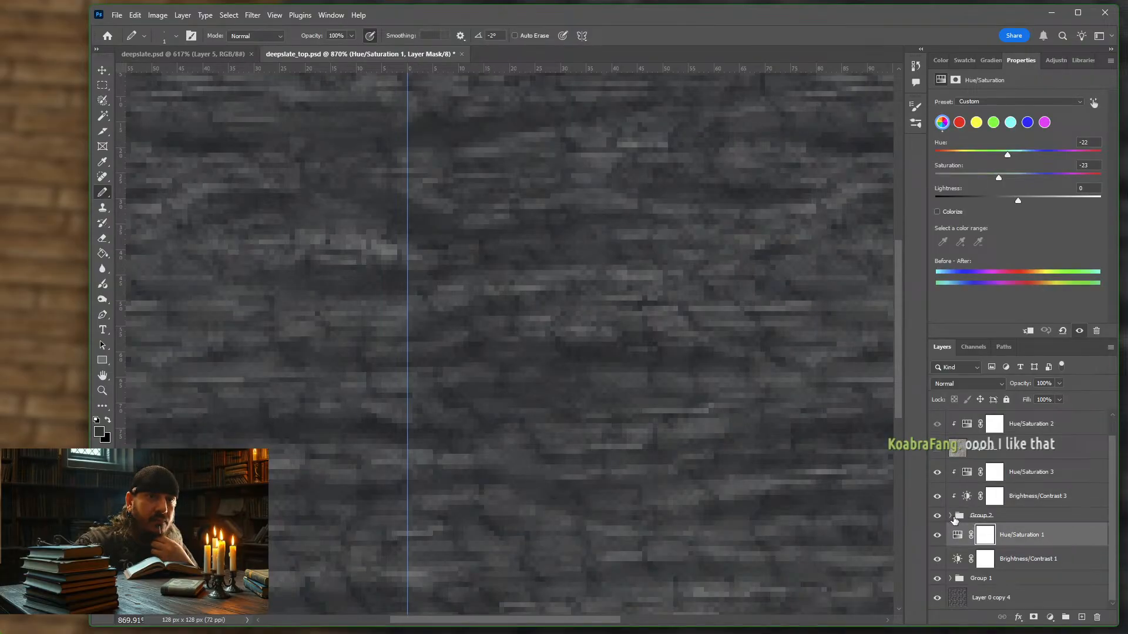
click(954, 519)
click(950, 517)
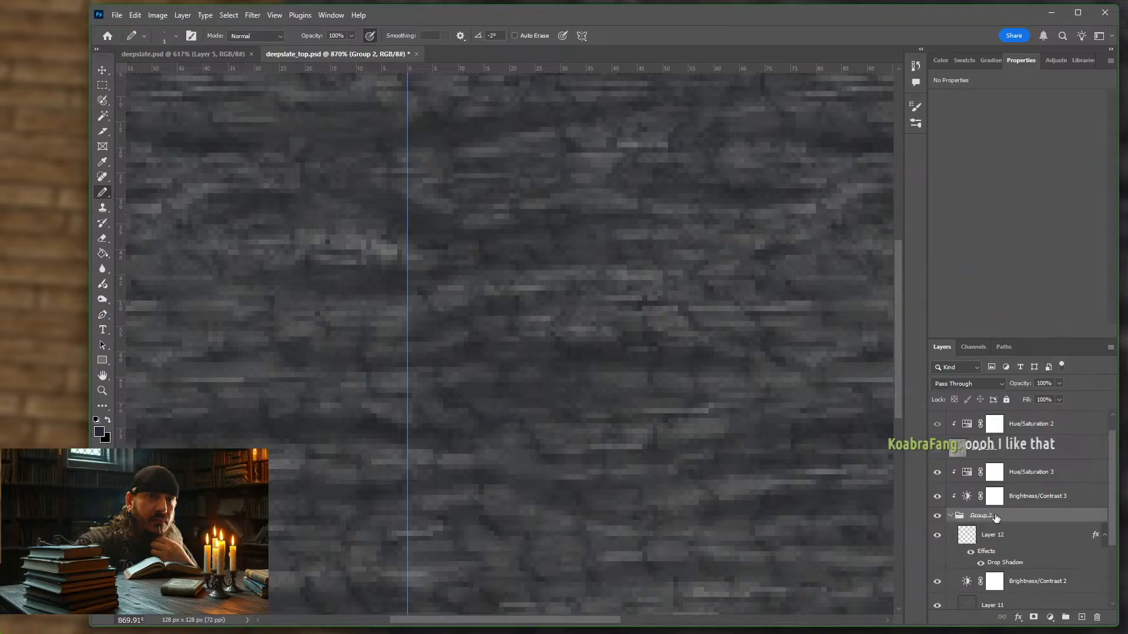
scroll(1011, 528, down, 2)
click(1012, 532)
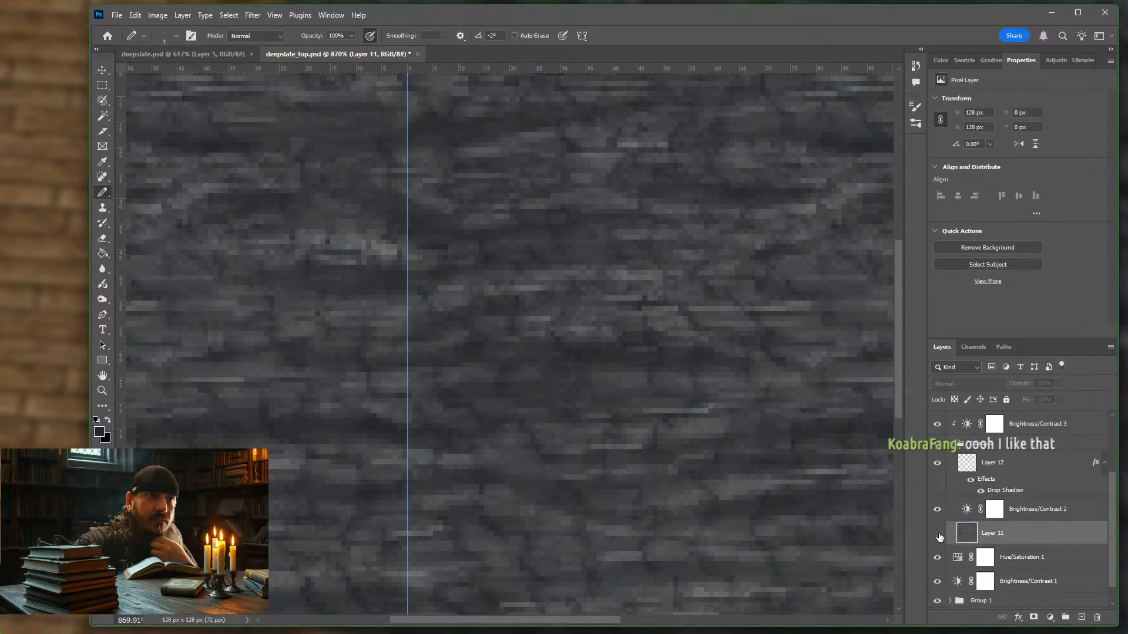
- Toggle Layer 11's visibility to compare its effect, and hide Group 1 and Layer 0 copy 4 beneath it
click(937, 535)
click(938, 535)
scroll(938, 534, down, 1)
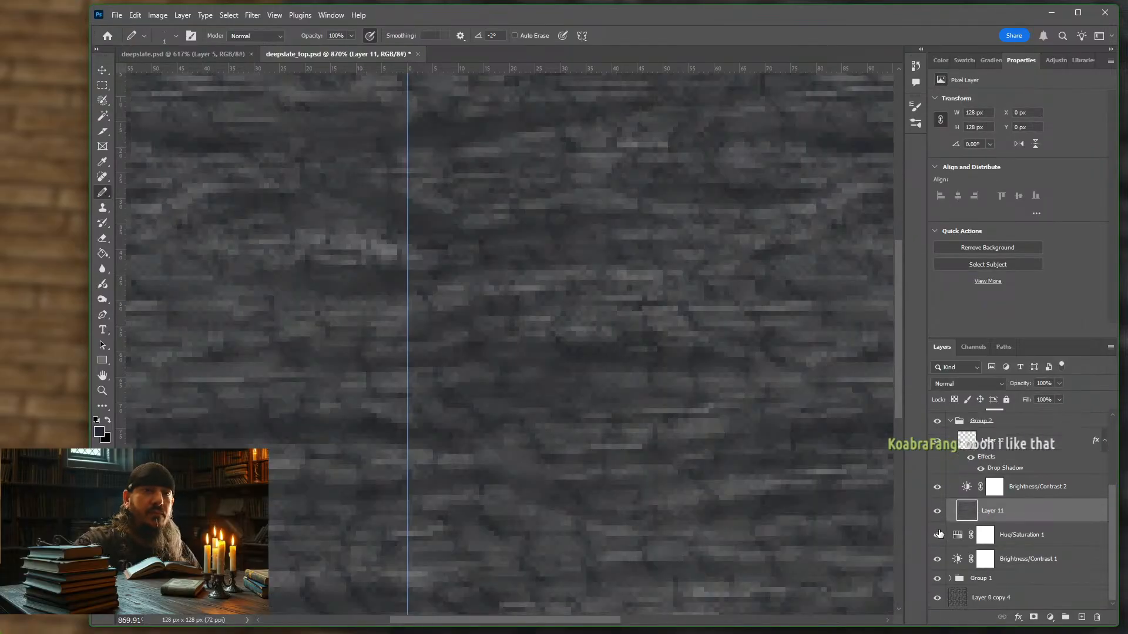
click(937, 578)
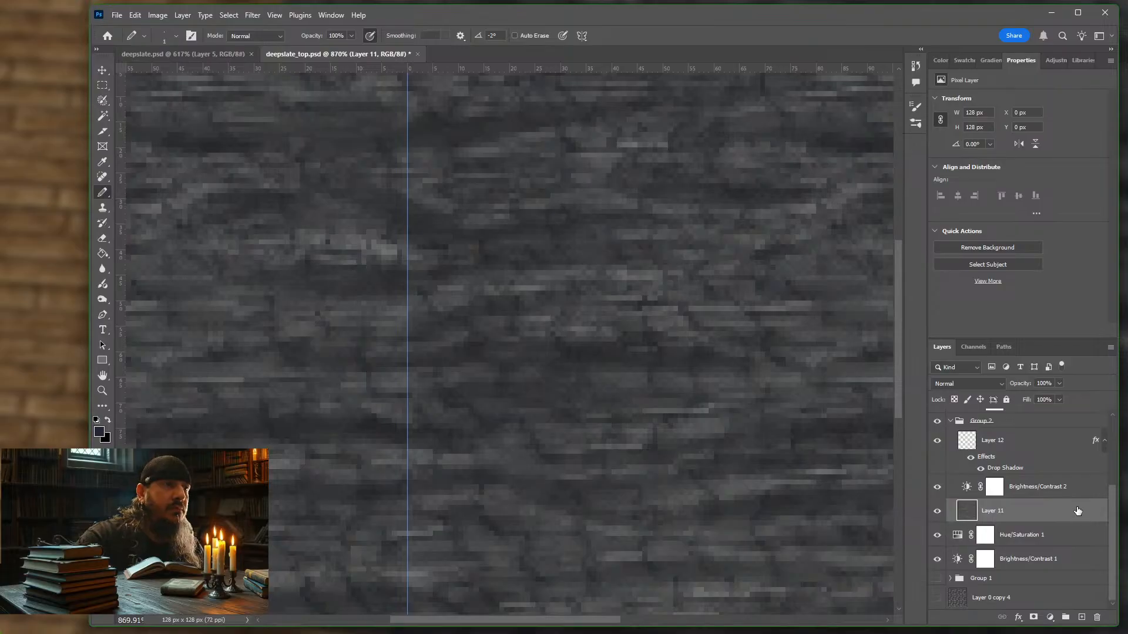
- Using recent grey swatches, retouch Layer 11 with the Pencil where the bright streak meets the vertical tile edge
scroll(652, 376, up, 3)
scroll(647, 373, up, 2)
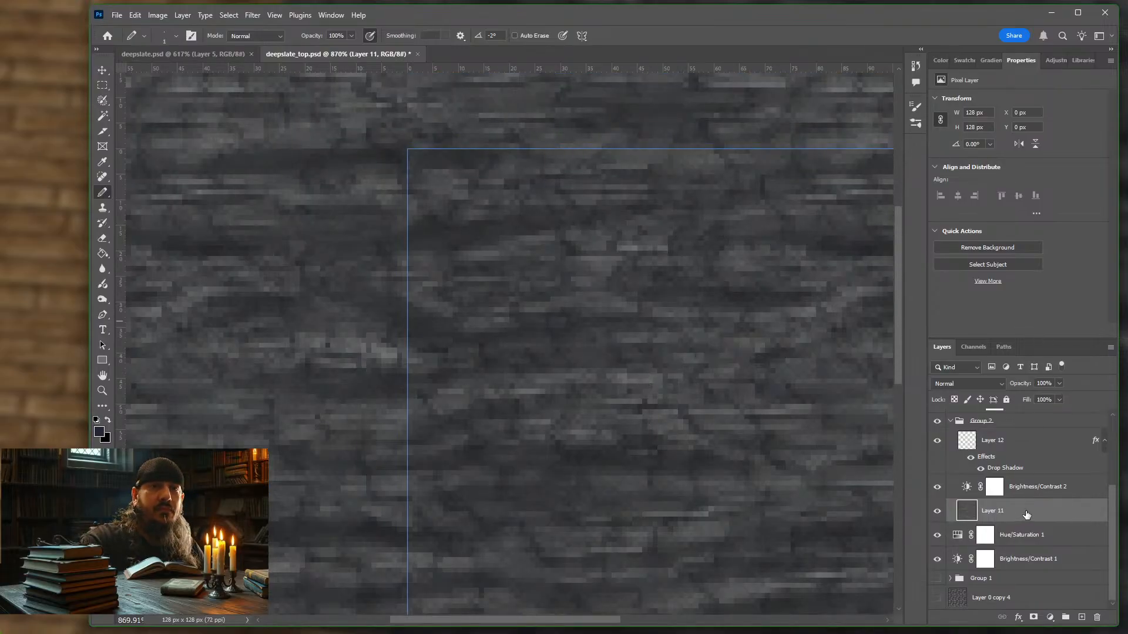
click(966, 61)
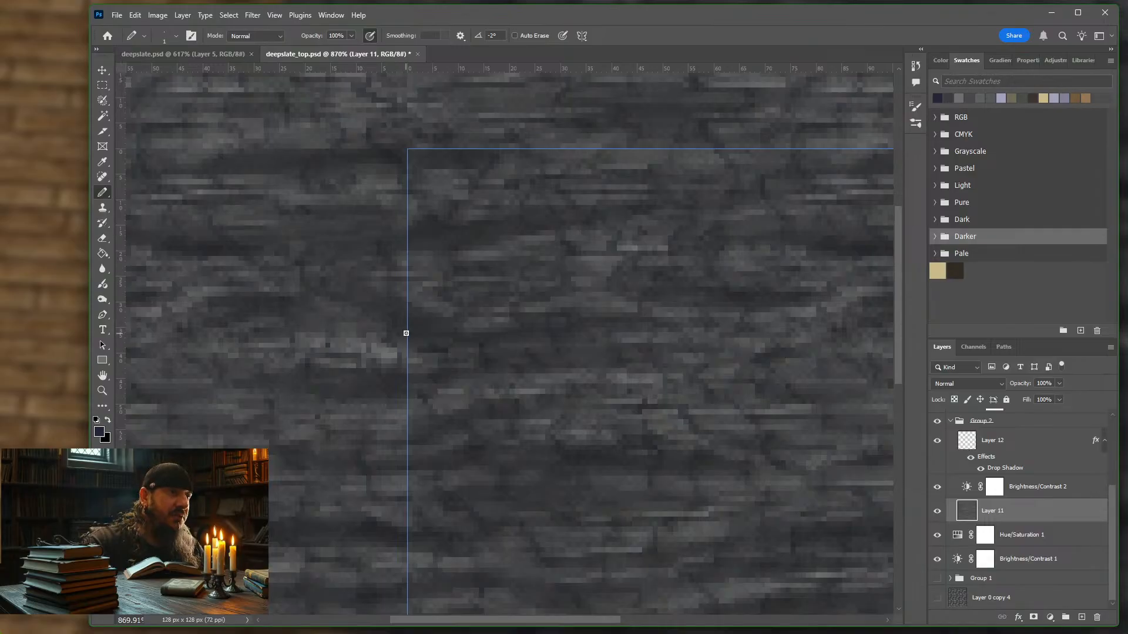
scroll(406, 333, down, 6)
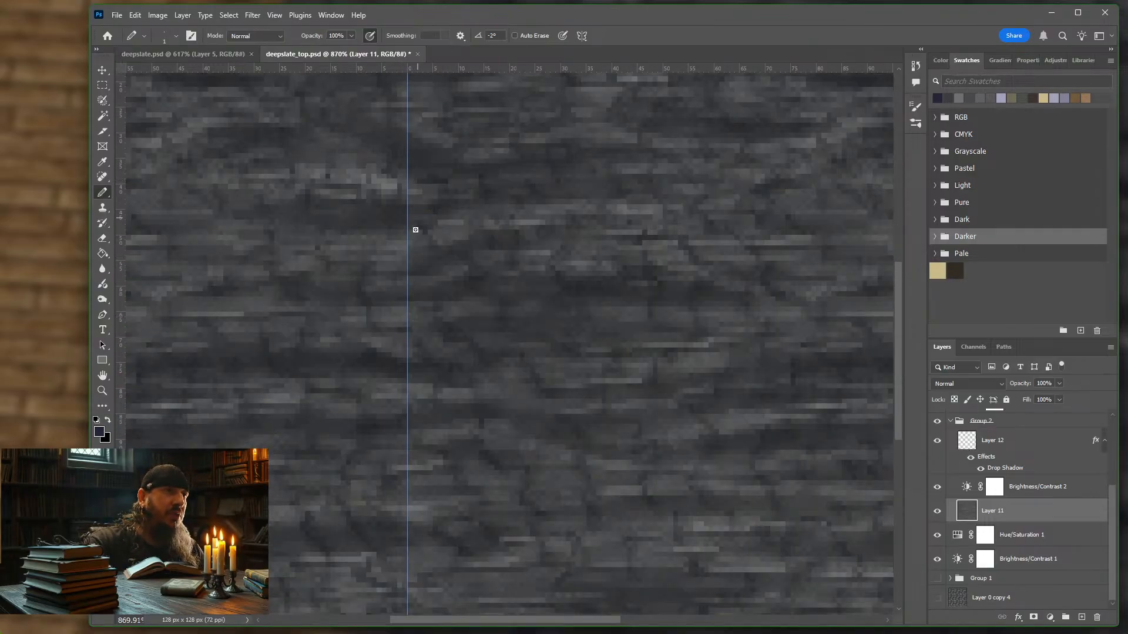
scroll(397, 347, up, 10)
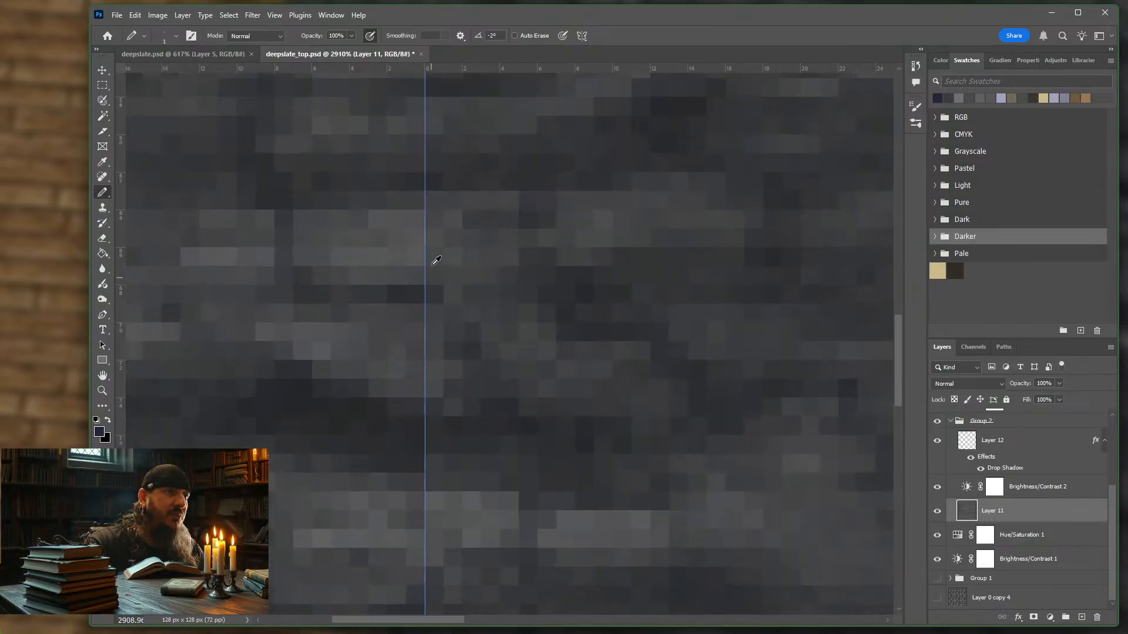
scroll(432, 234, down, 10)
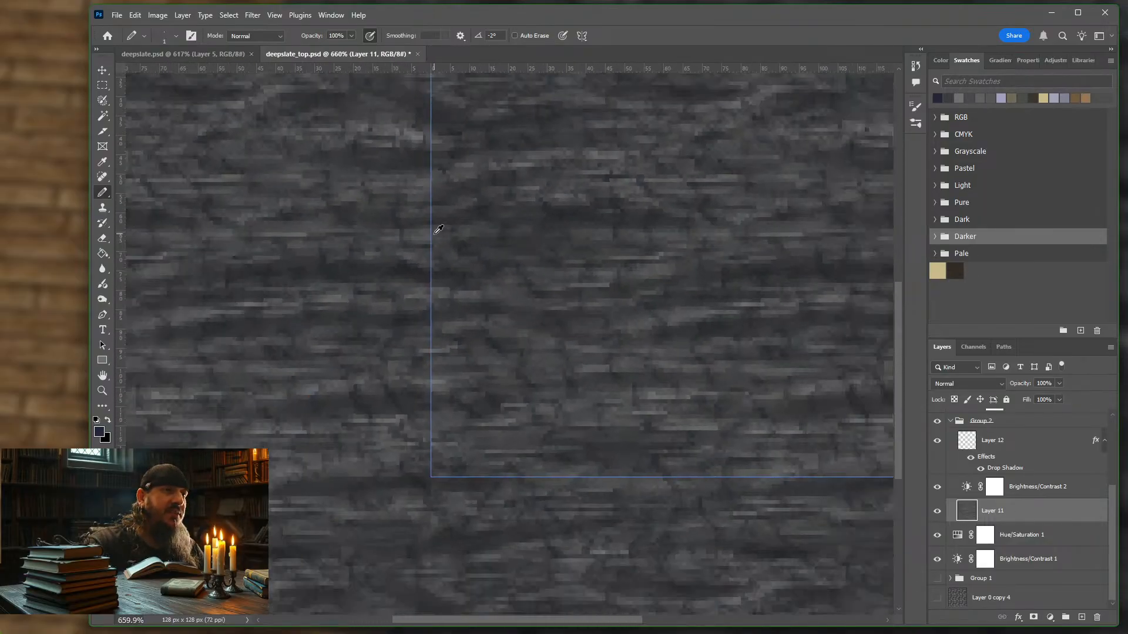
scroll(438, 229, down, 2)
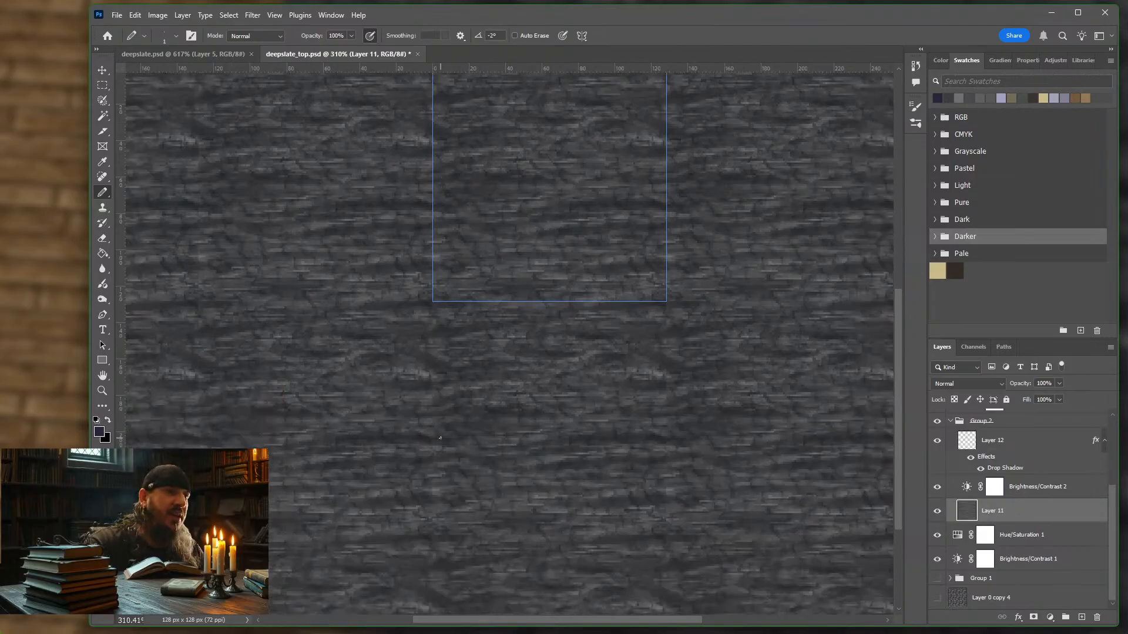
scroll(440, 434, up, 8)
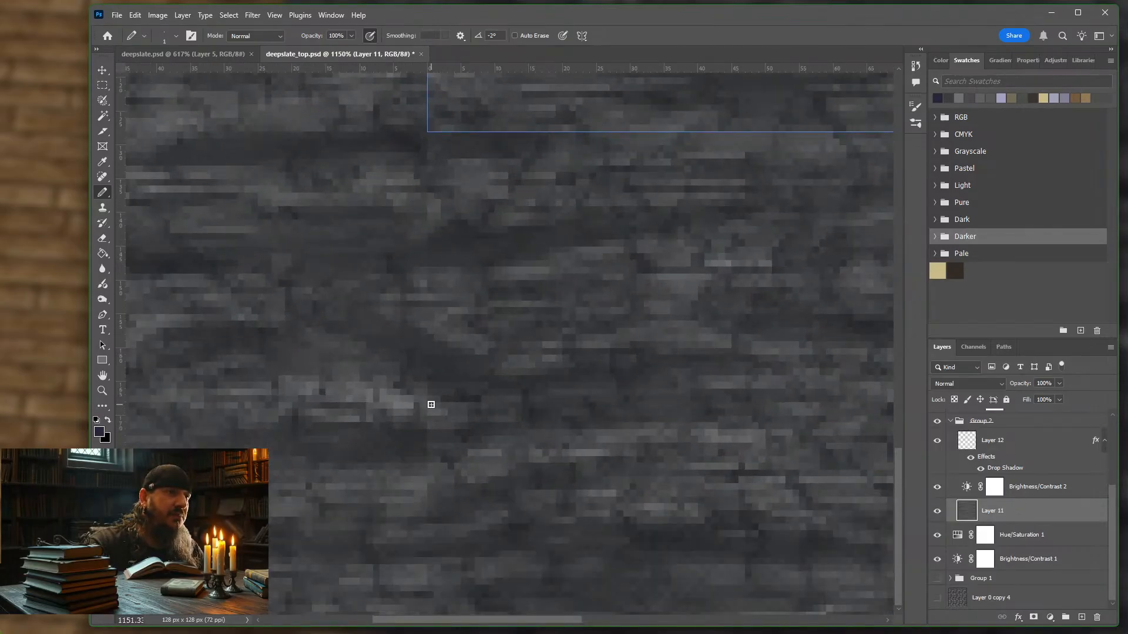
click(962, 97)
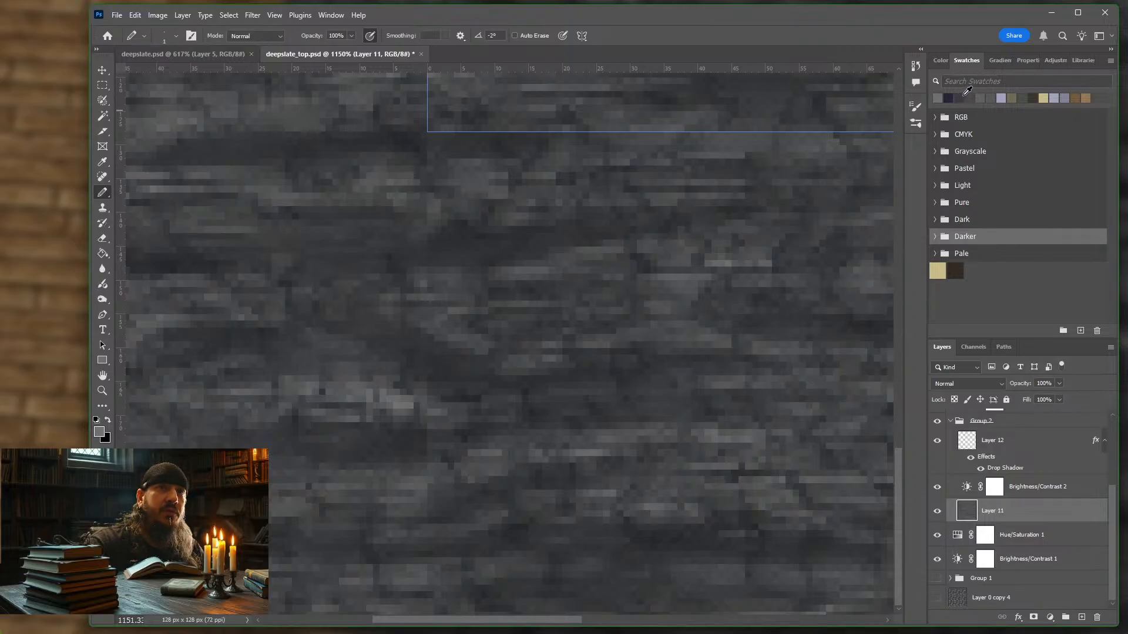
click(961, 97)
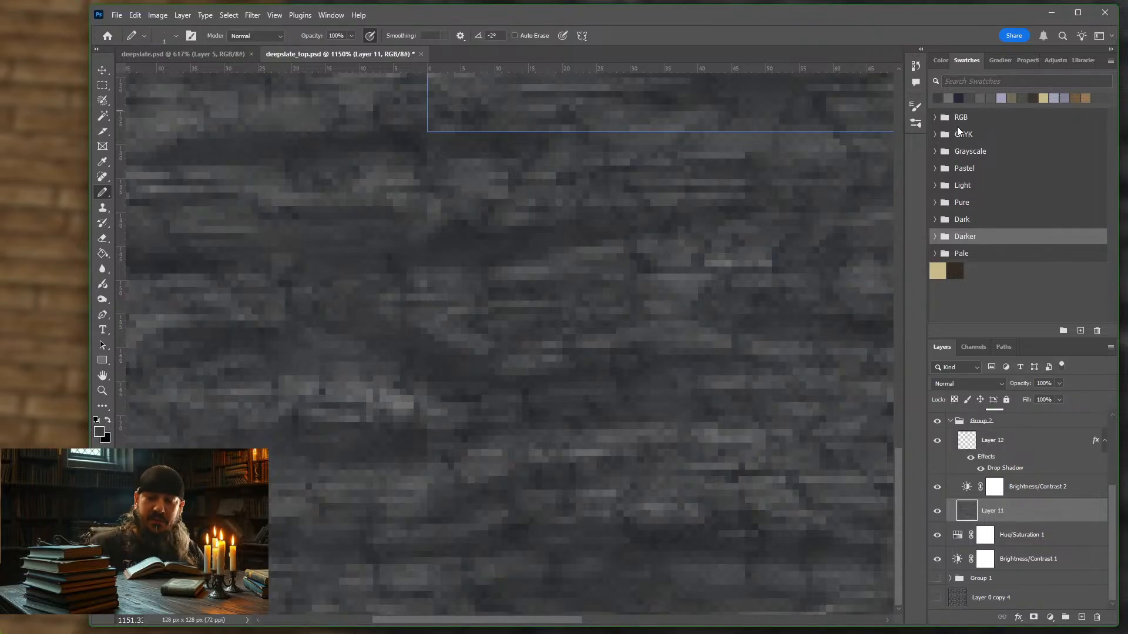
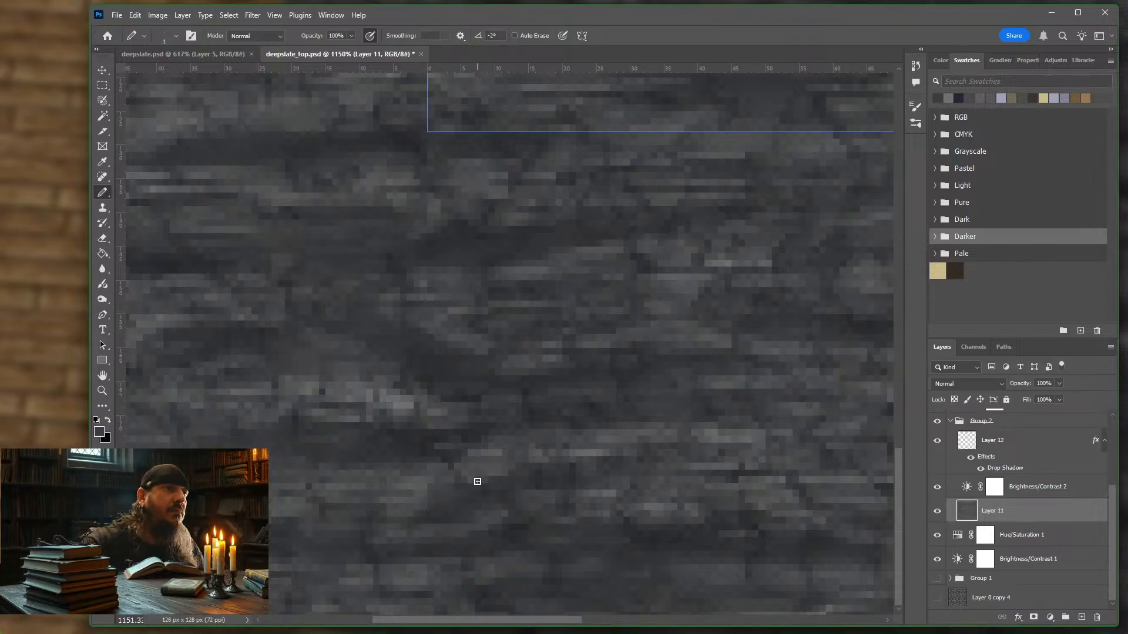
- Paint more grey pixels on Layer 11 to continue the lighter streaks across the vertical seam near the tile's corner
scroll(477, 481, up, 5)
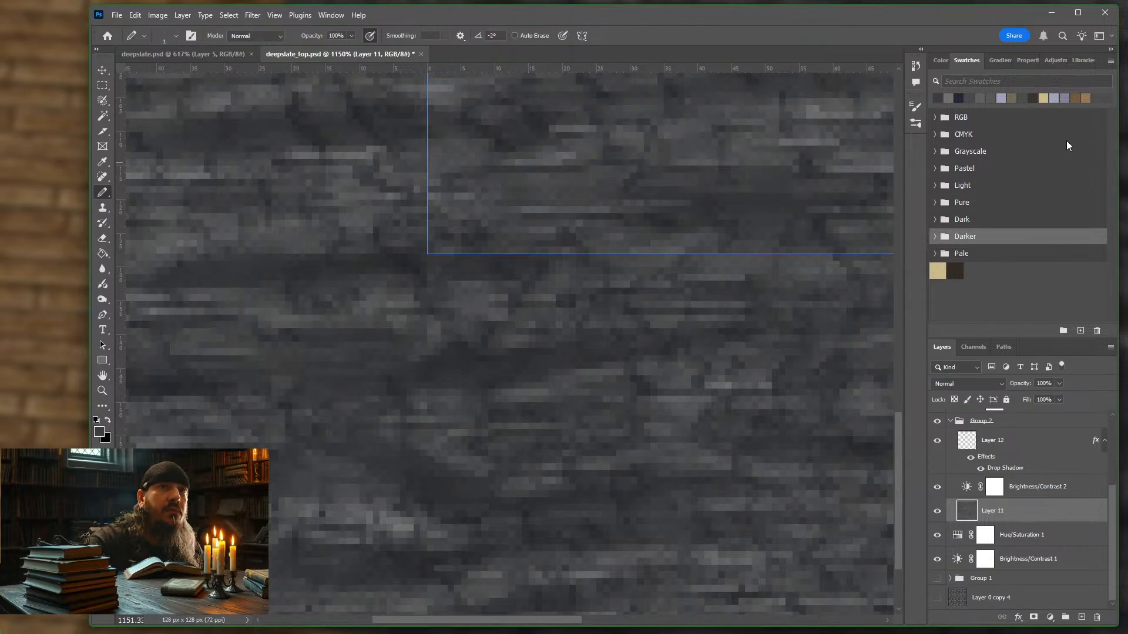
click(948, 97)
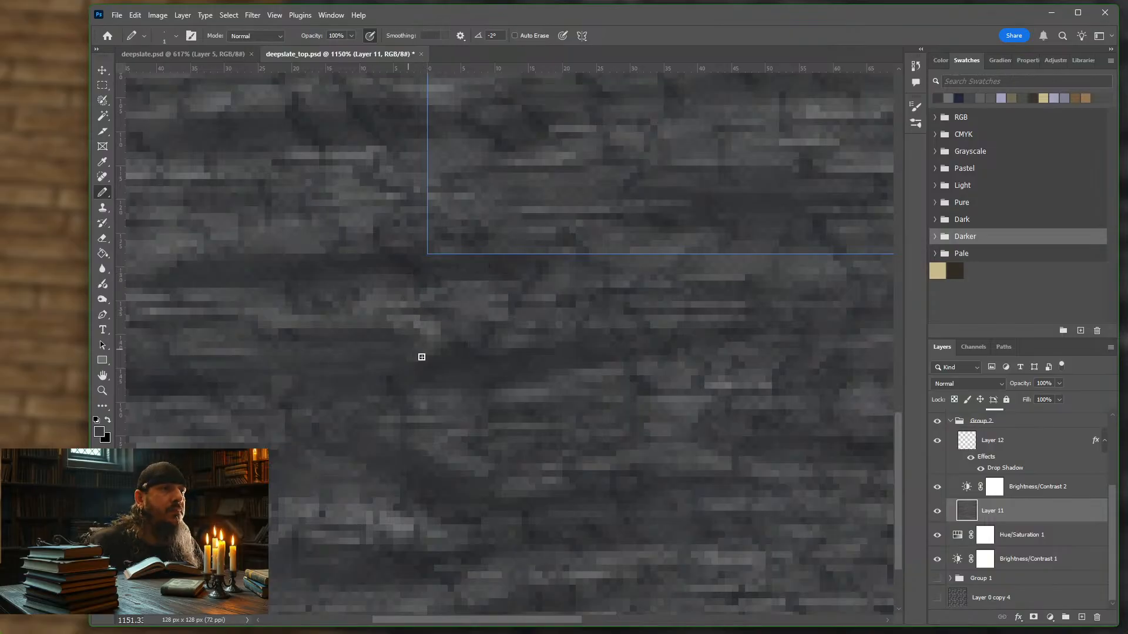
scroll(481, 364, down, 2)
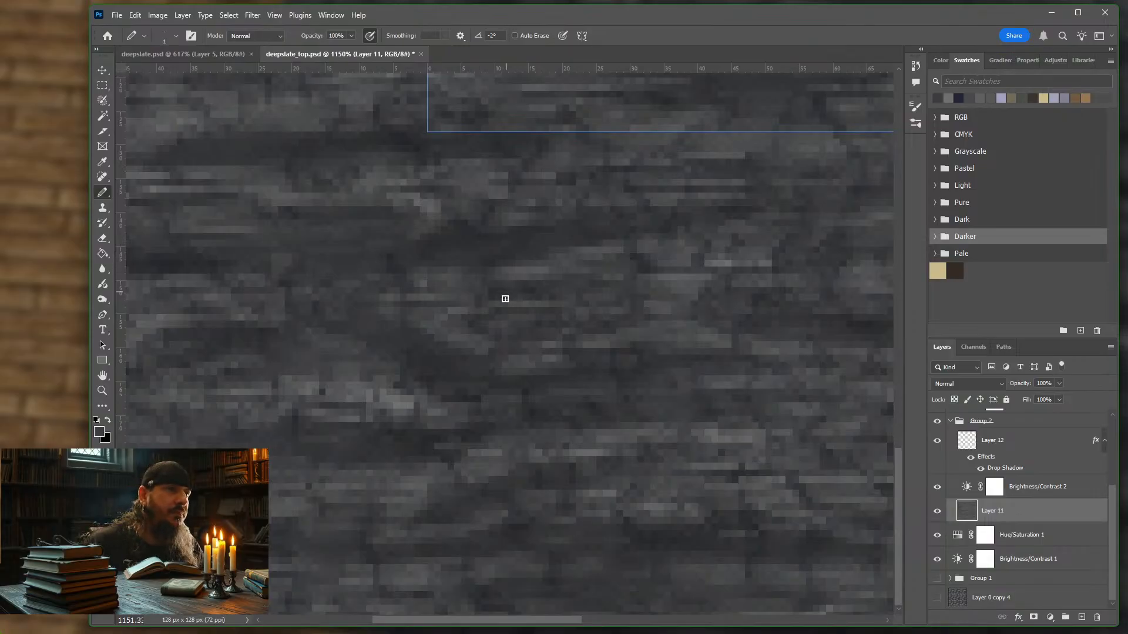
click(949, 96)
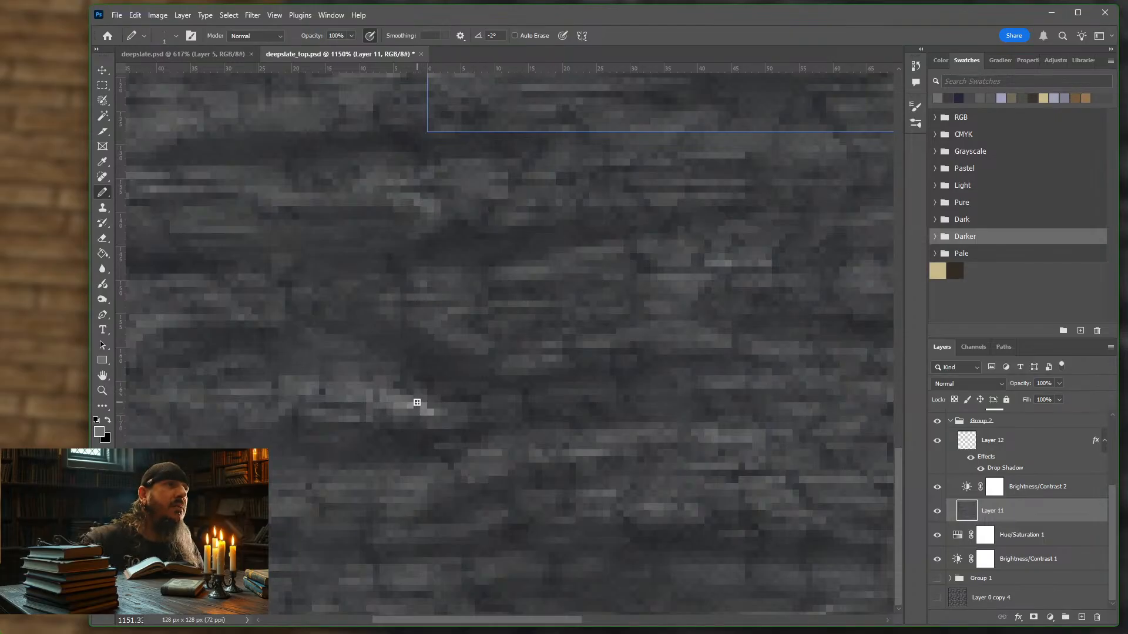
- Inspect the retouched deepslate_top pattern along its vertical seam and around the tile corners for visible breaks
click(275, 15)
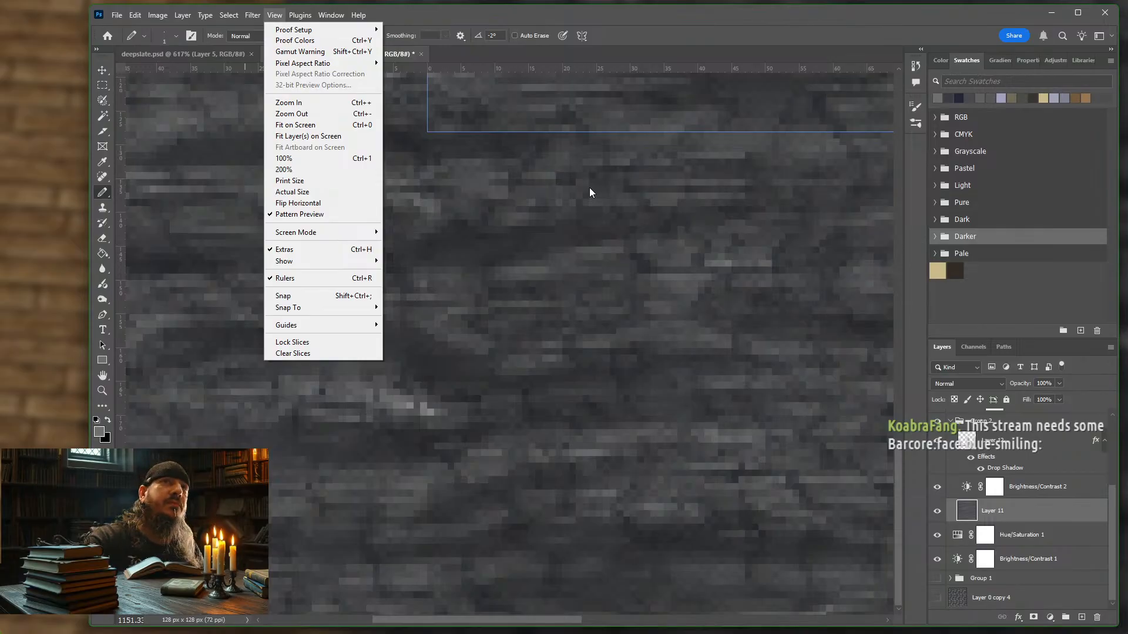
click(565, 341)
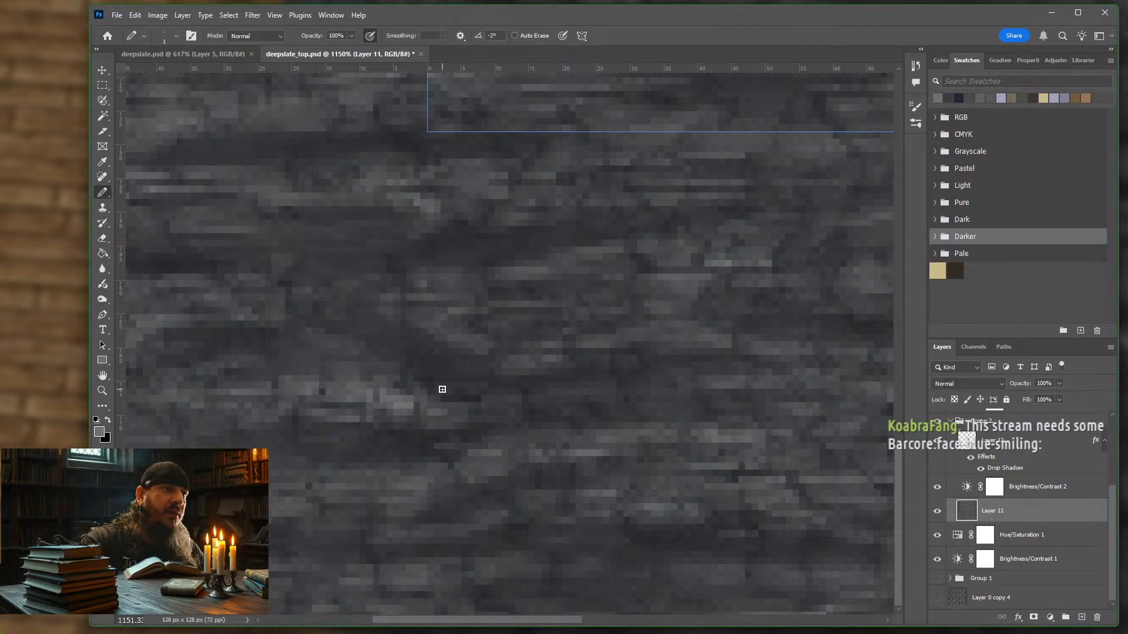
scroll(440, 387, up, 5)
scroll(442, 390, up, 6)
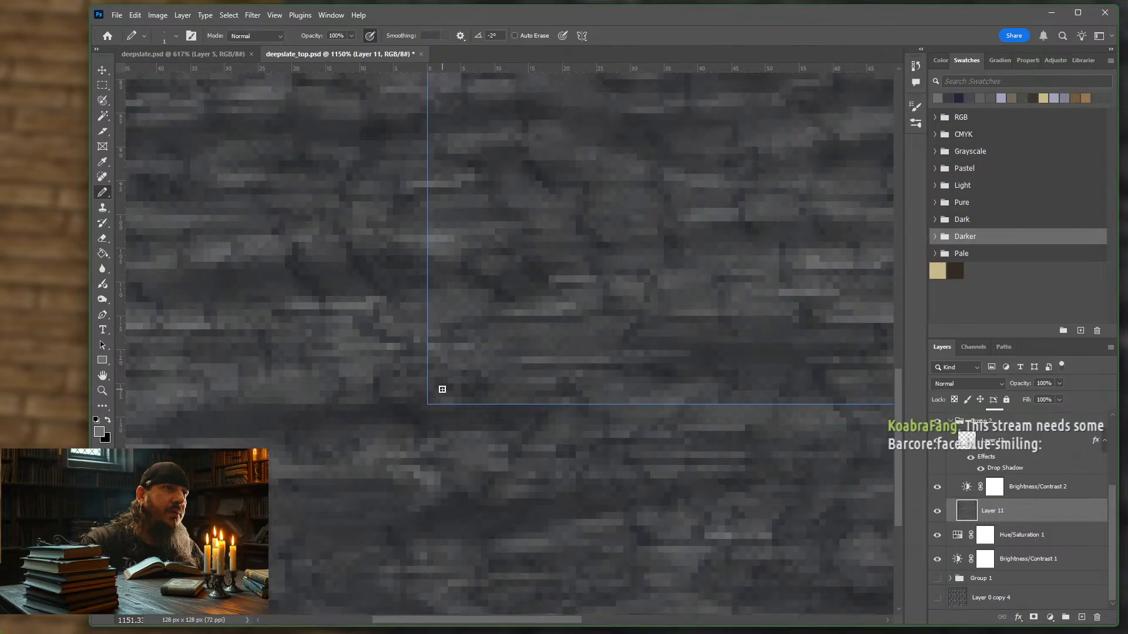
scroll(485, 335, up, 6)
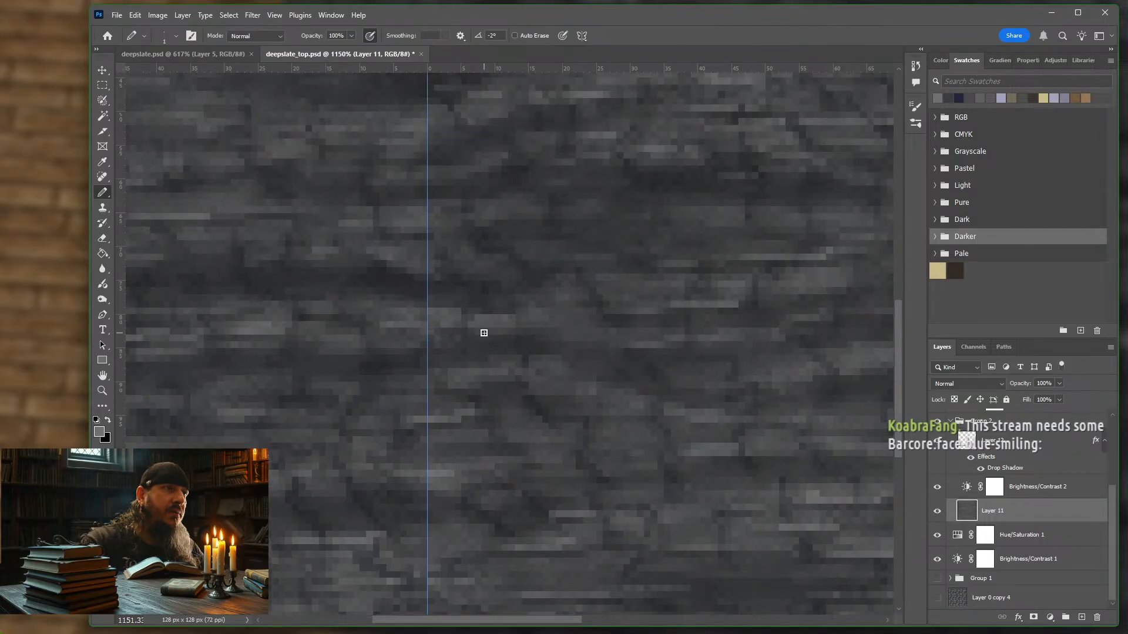
scroll(416, 295, up, 6)
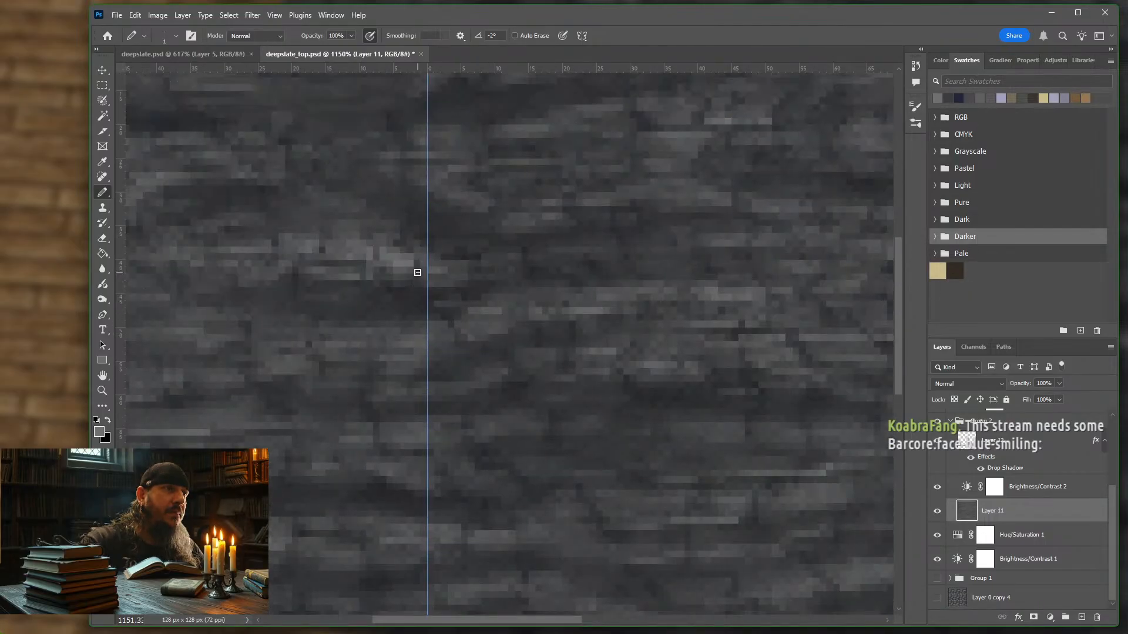
scroll(418, 276, up, 6)
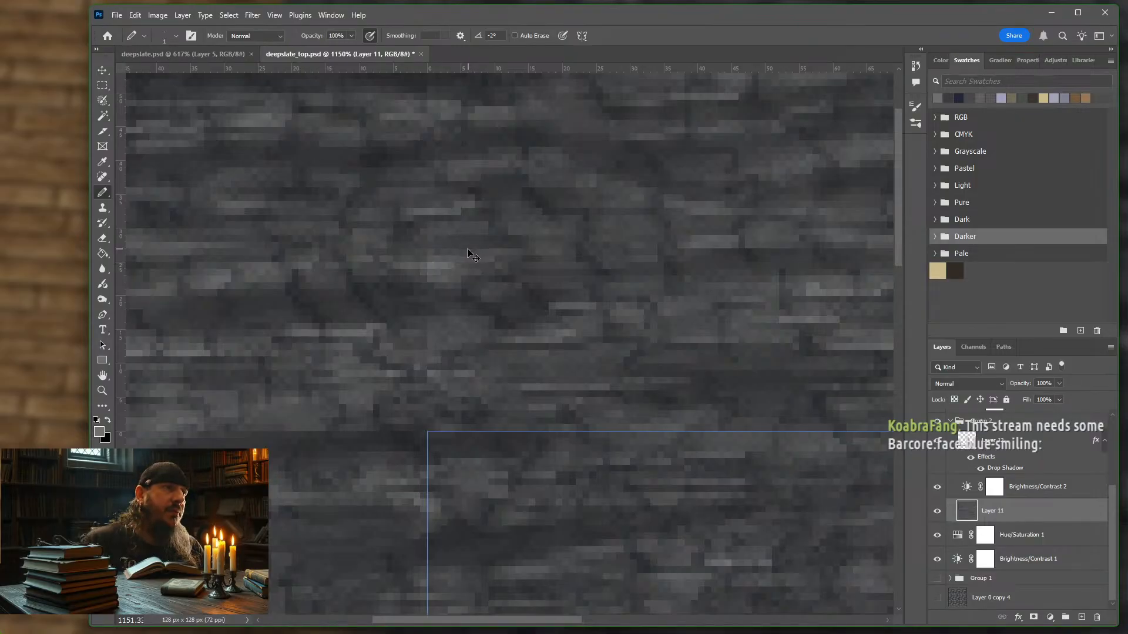
scroll(464, 250, down, 4)
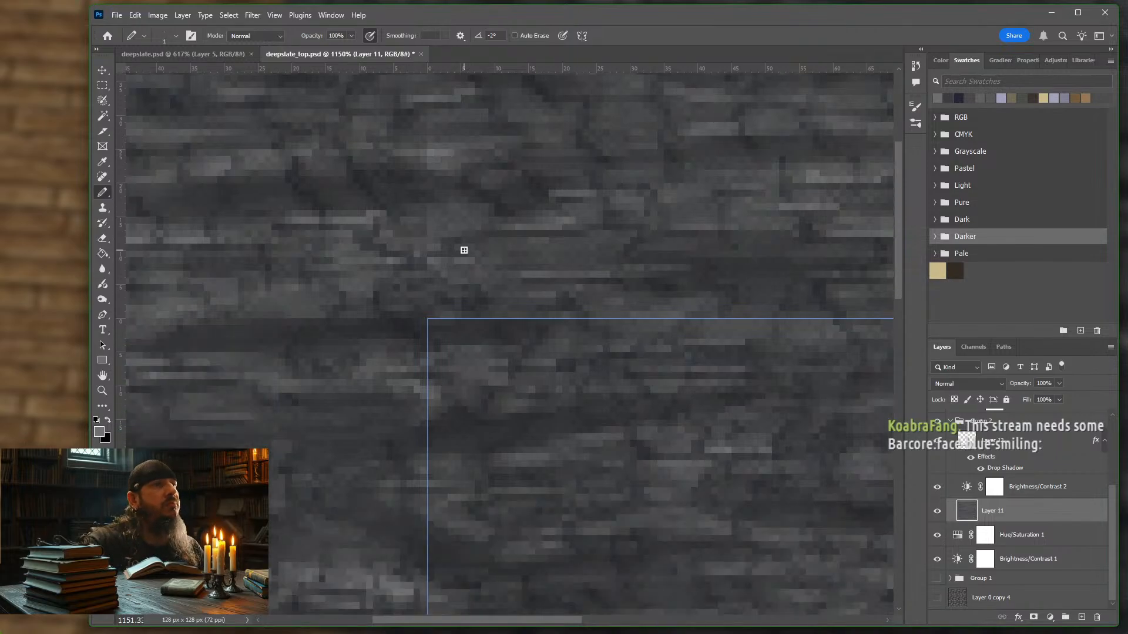
scroll(465, 240, down, 3)
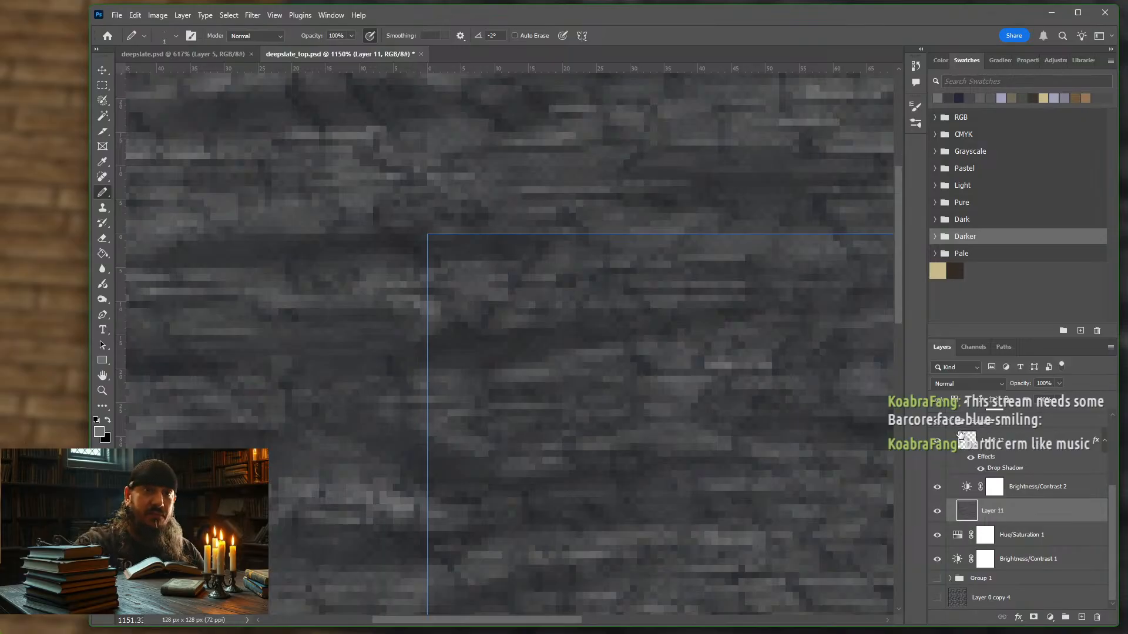
- Collapse Group 2 and duplicate it within deepslate_top.psd
key(ctrl+g)
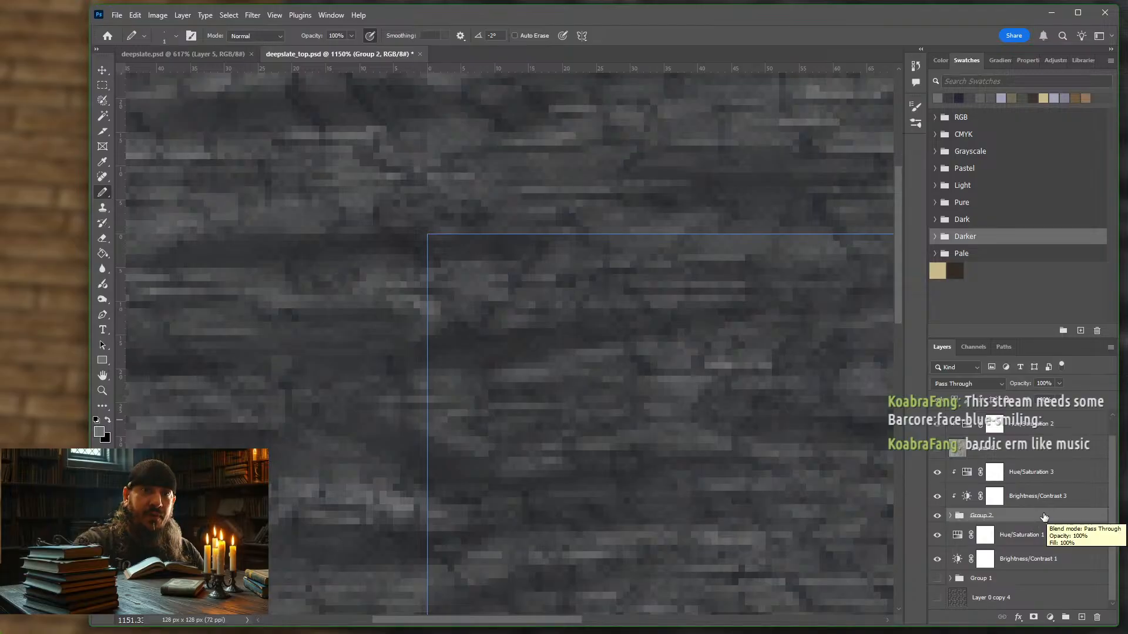
right_click(1025, 517)
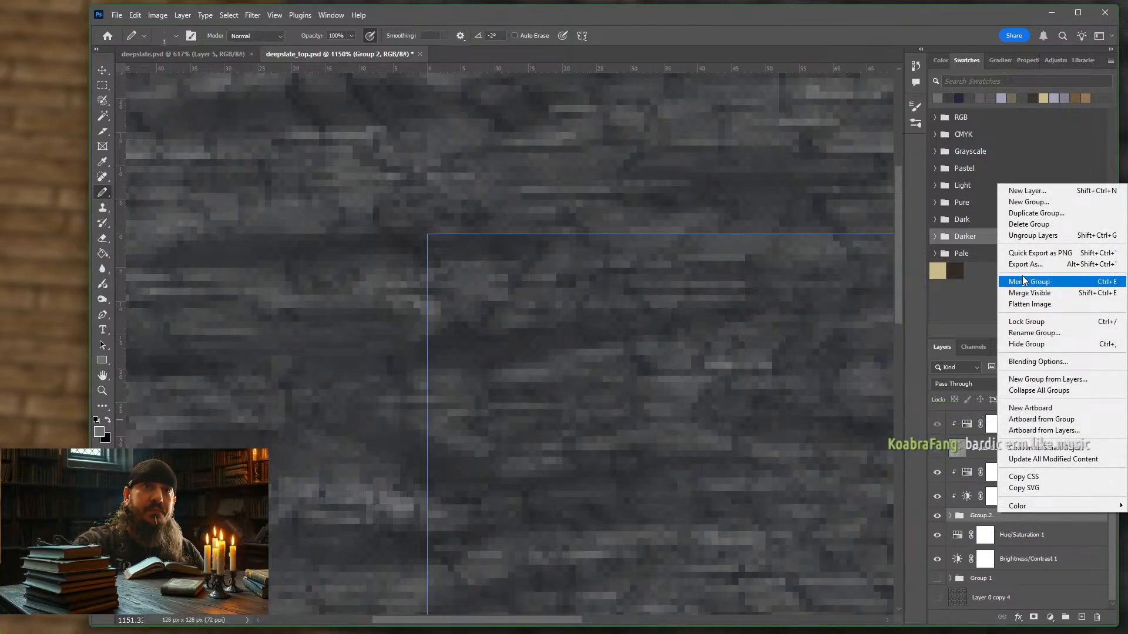
click(1031, 213)
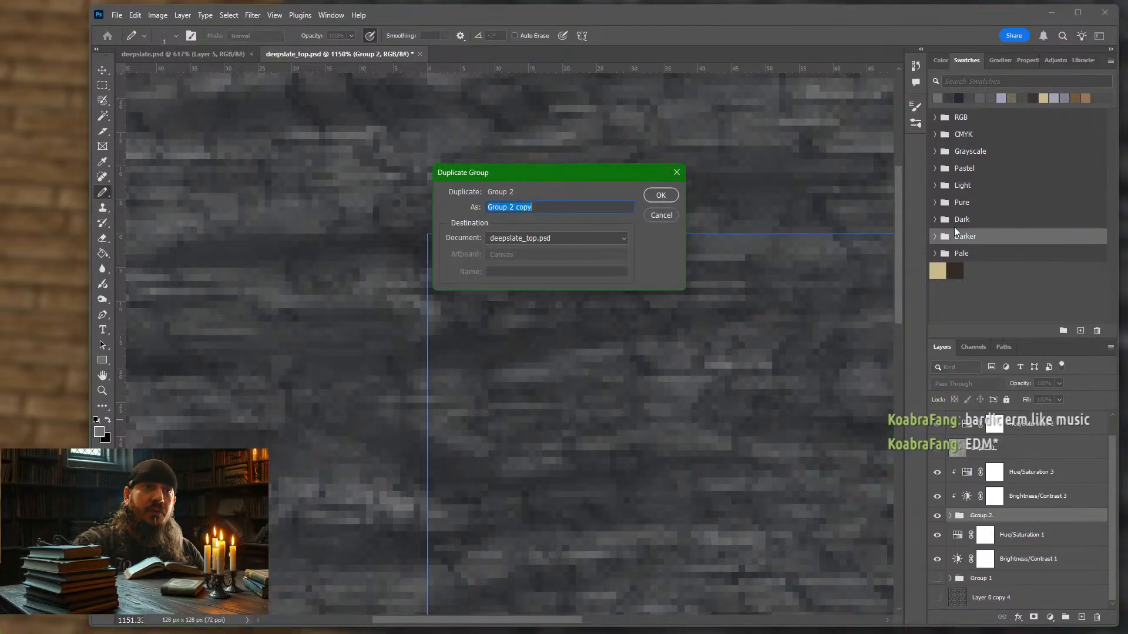
click(660, 195)
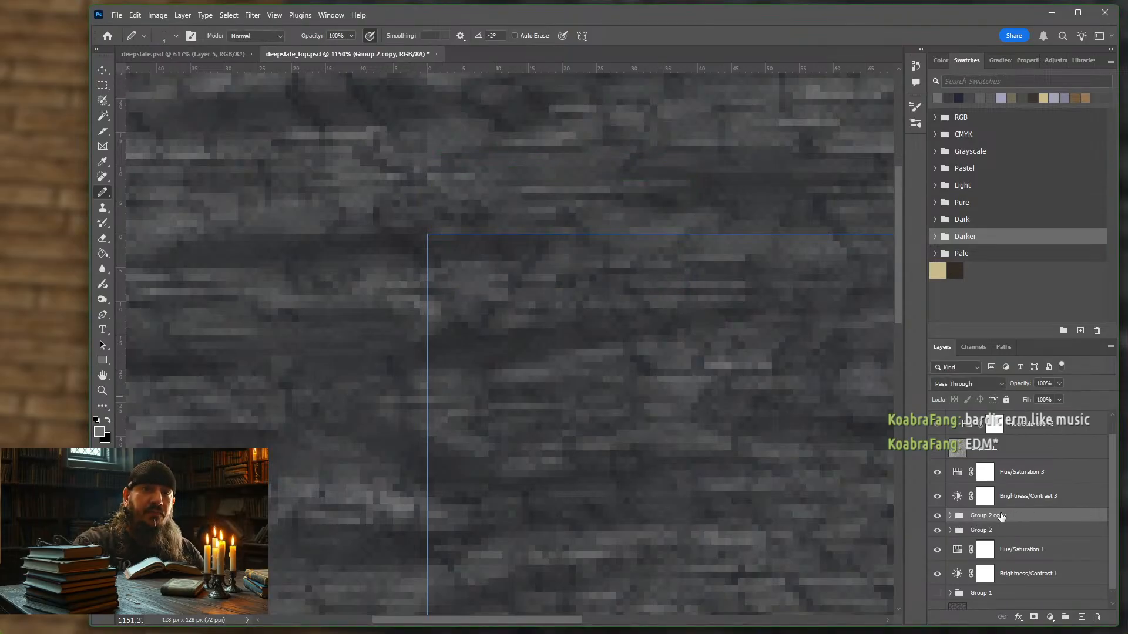
- Merge Layer 12, Brightness/Contrast 2 and Layer 11 in Group 2 copy, and move the merged layer out directly above that group
click(950, 516)
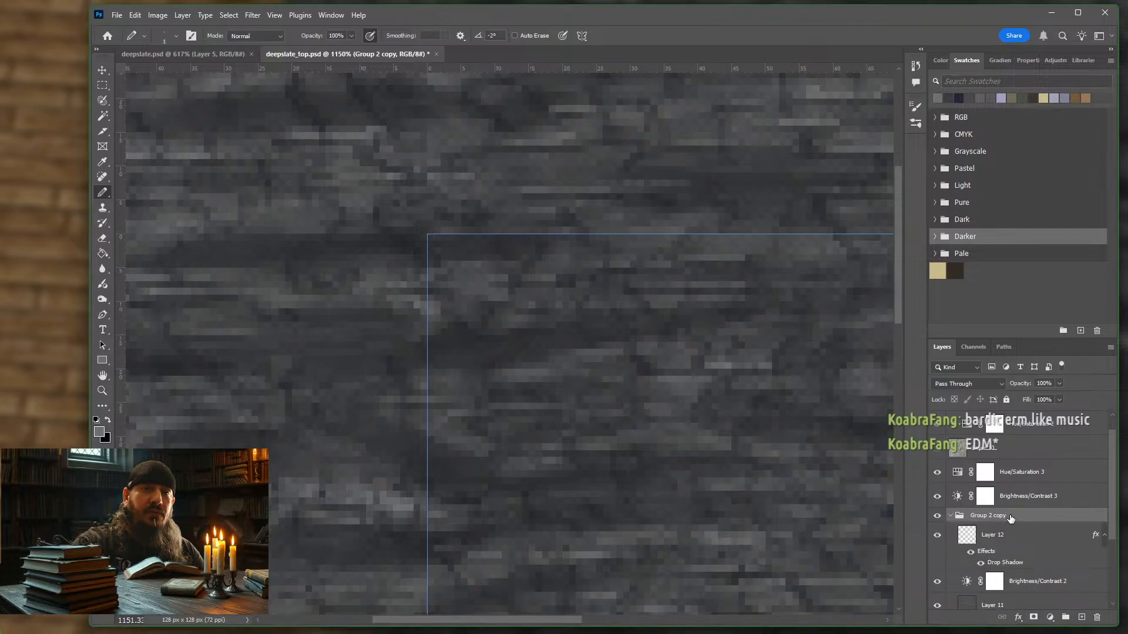
click(1025, 536)
scroll(1026, 537, down, 3)
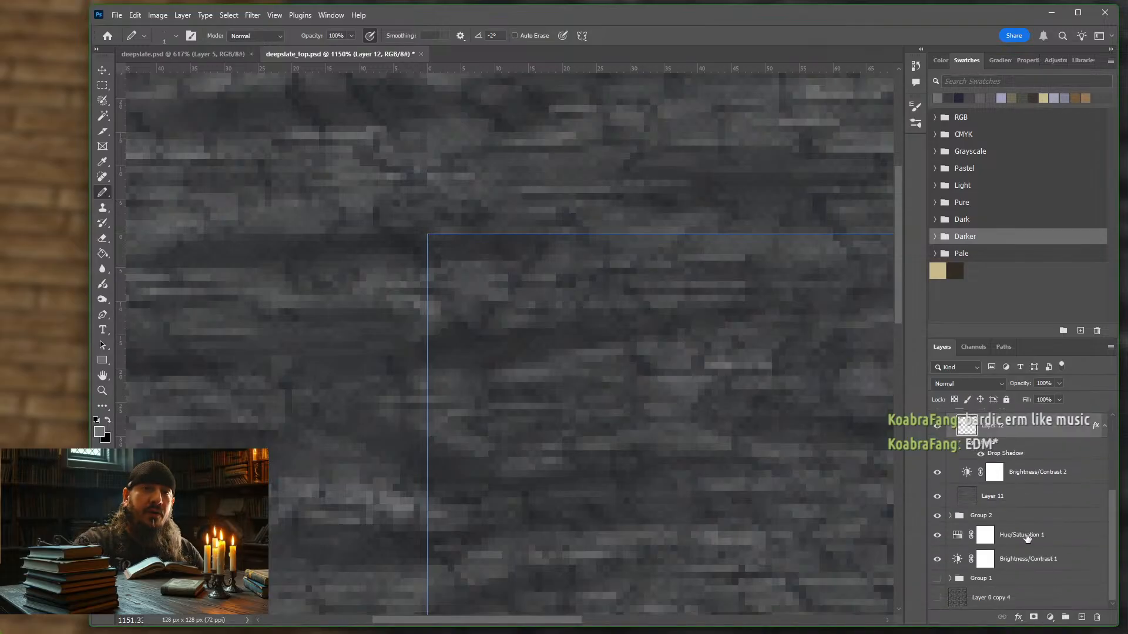
shift+click(1012, 501)
scroll(1040, 504, up, 2)
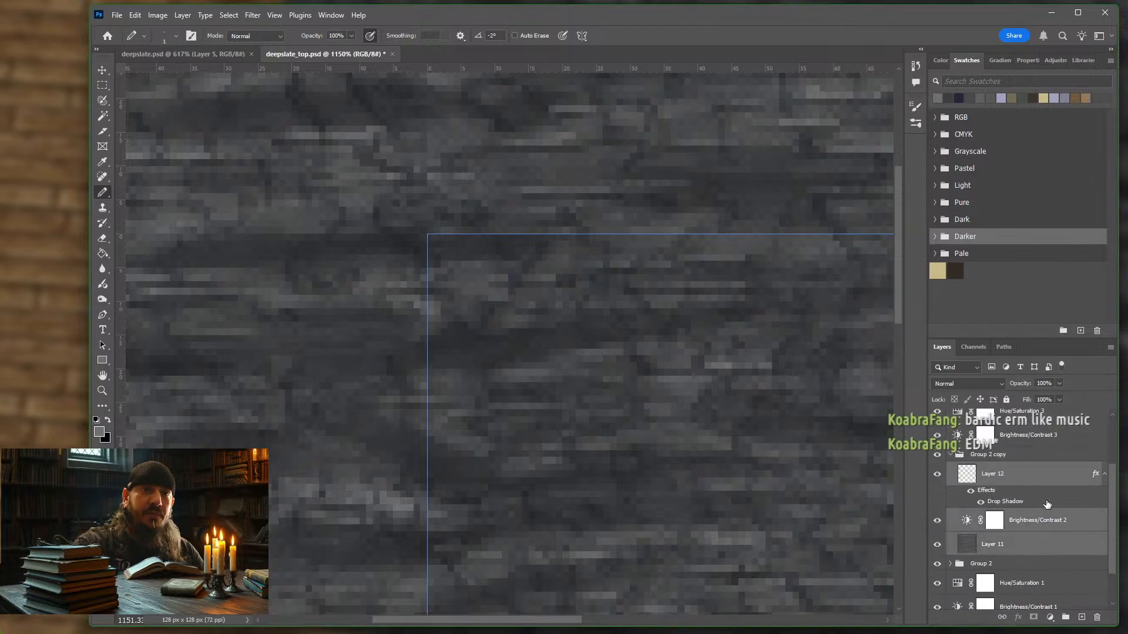
right_click(1029, 504)
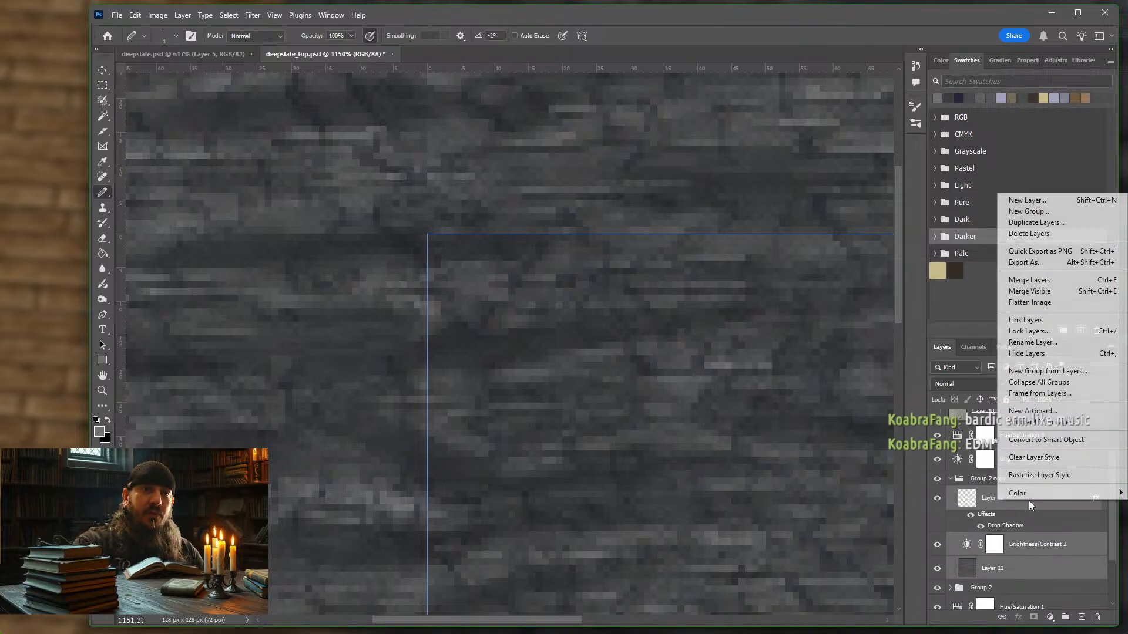
click(1055, 279)
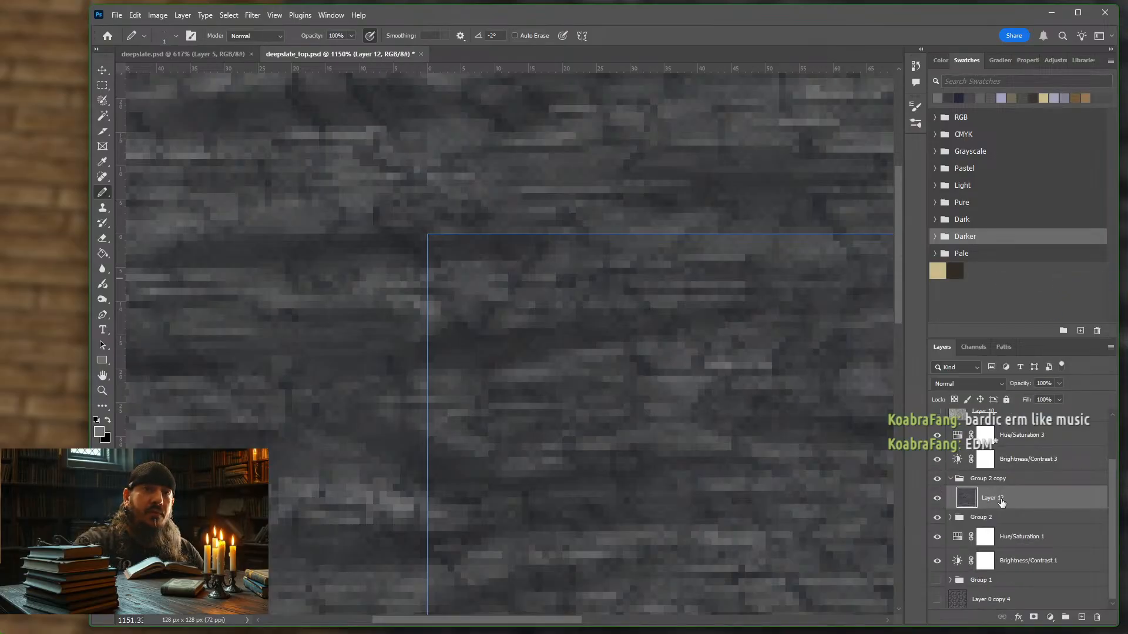
drag(1006, 499, 1013, 473)
- Duplicate Hue/Saturation 3 and Brightness/Contrast 3 into Group 2 copy and clip both copies to Group 2
click(1024, 437)
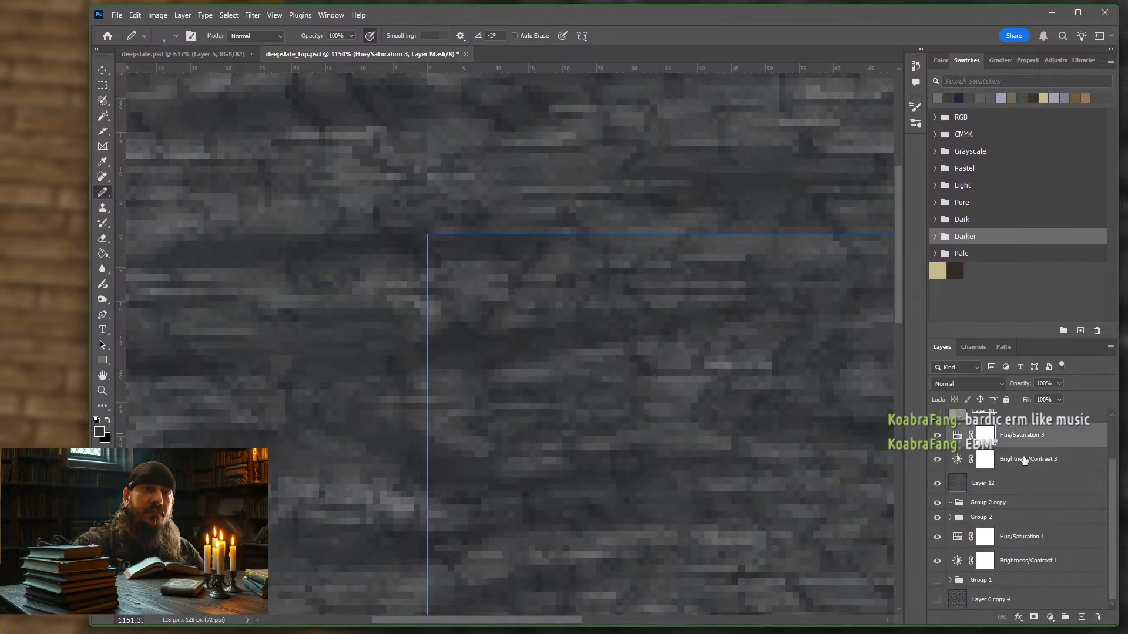
shift+click(1023, 460)
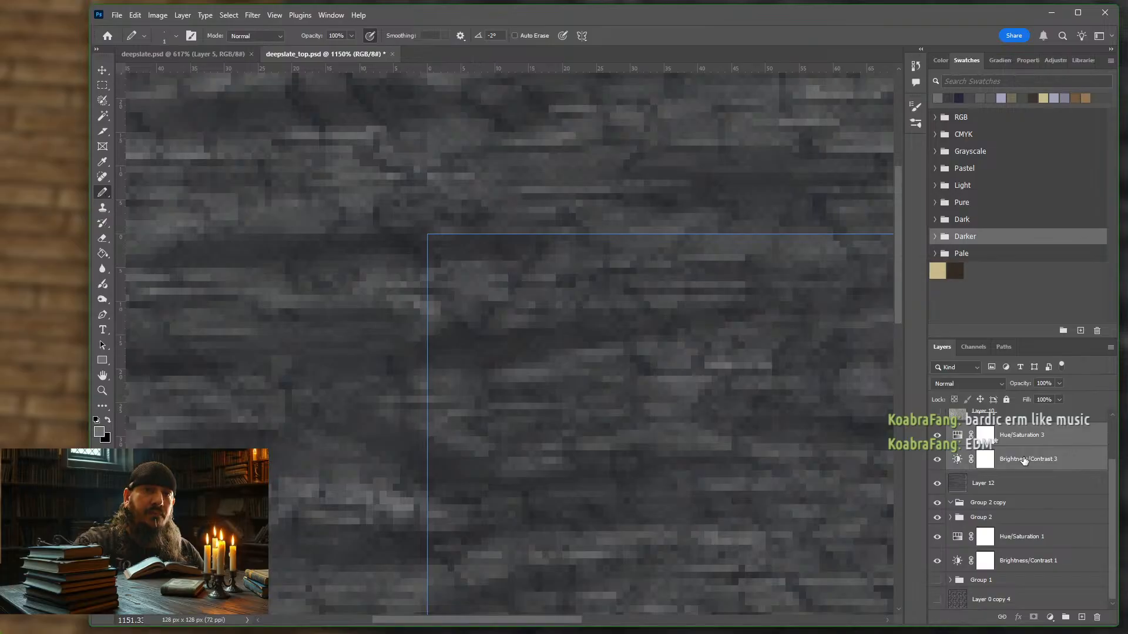
drag(1024, 460, 1007, 517)
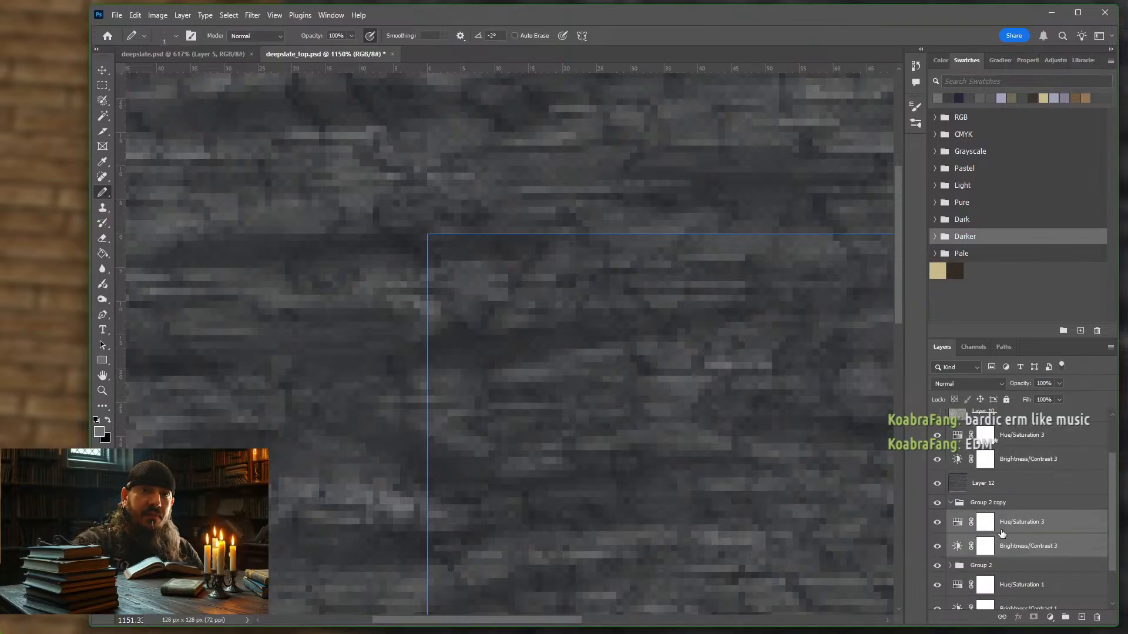
alt+click(1029, 556)
alt+click(1034, 529)
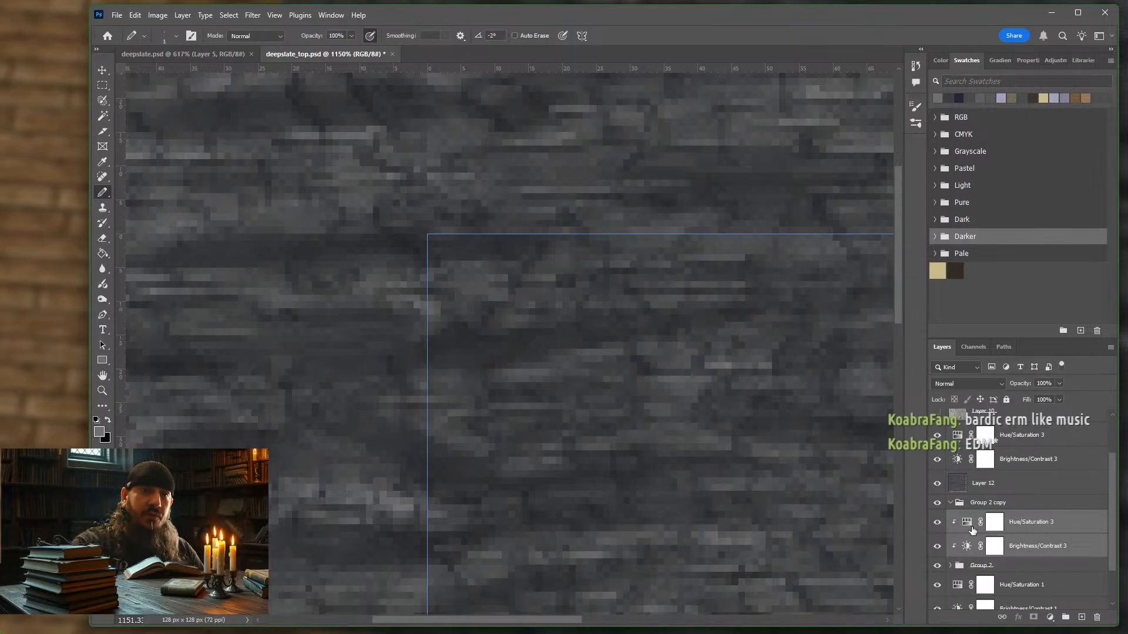
- Merge Layer 12 with the original Brightness/Contrast 3 and Hue/Saturation 3 above Group 2 copy
click(1028, 485)
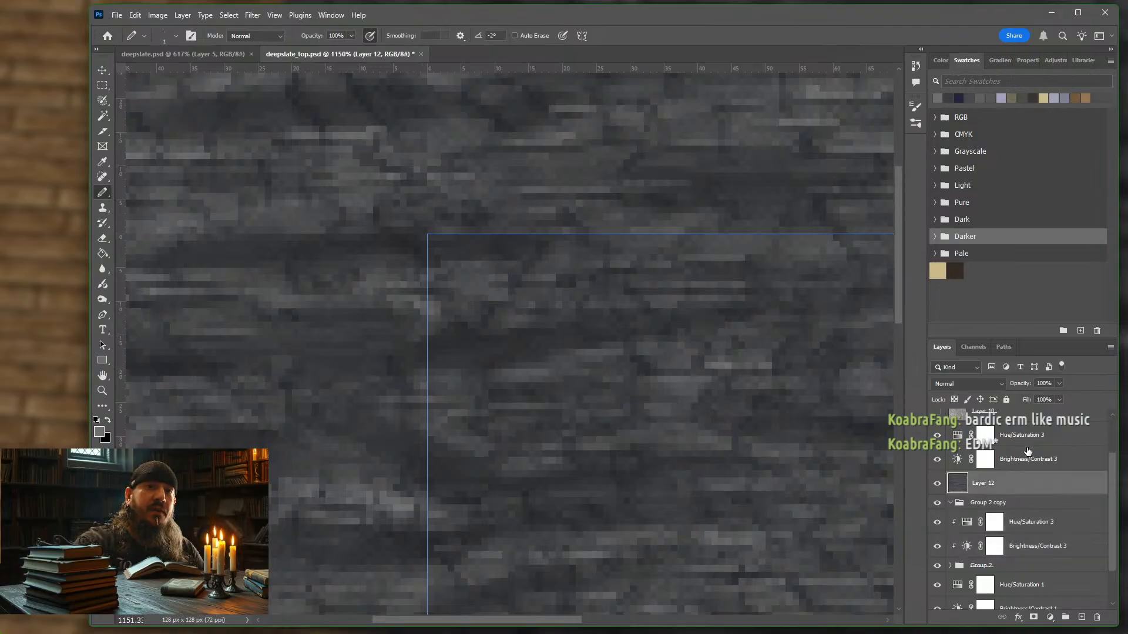
shift+click(1033, 441)
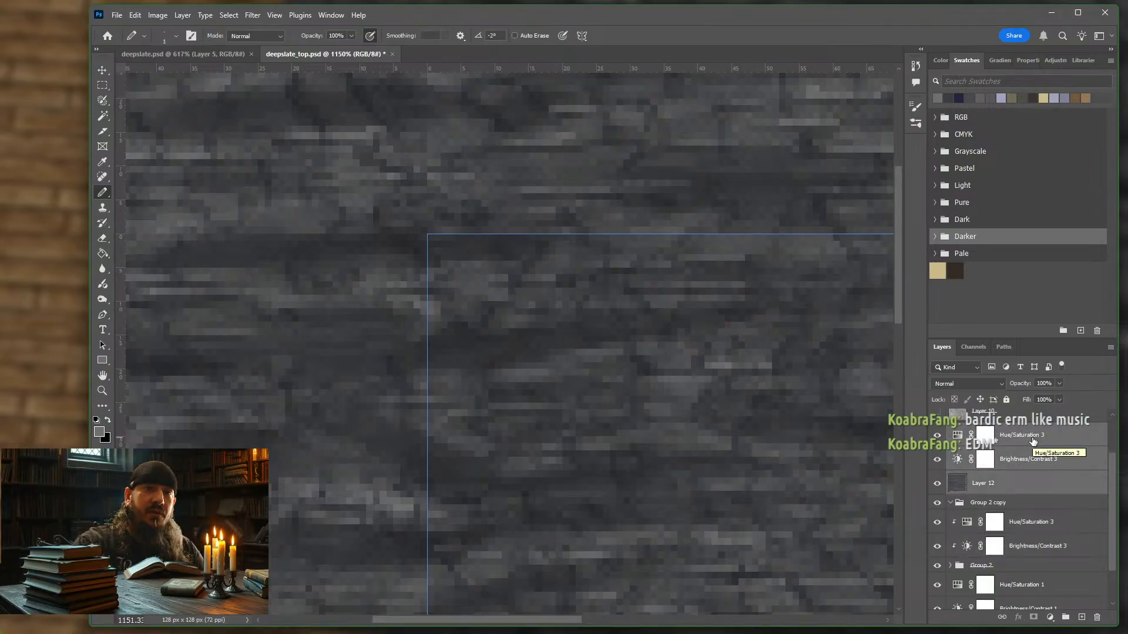
right_click(1032, 439)
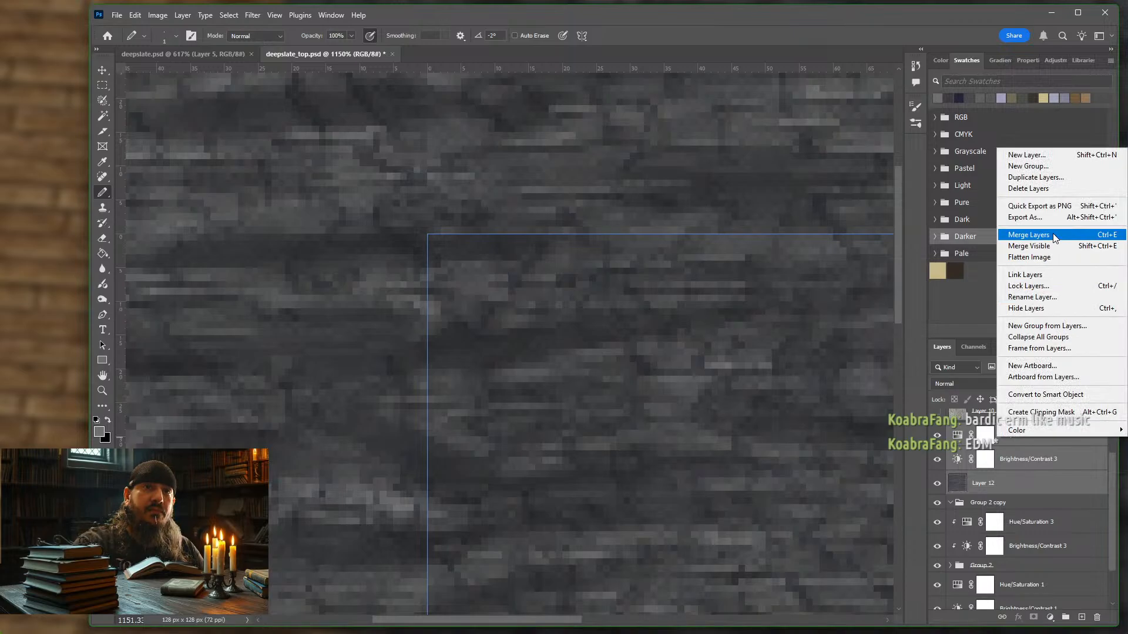
click(1029, 234)
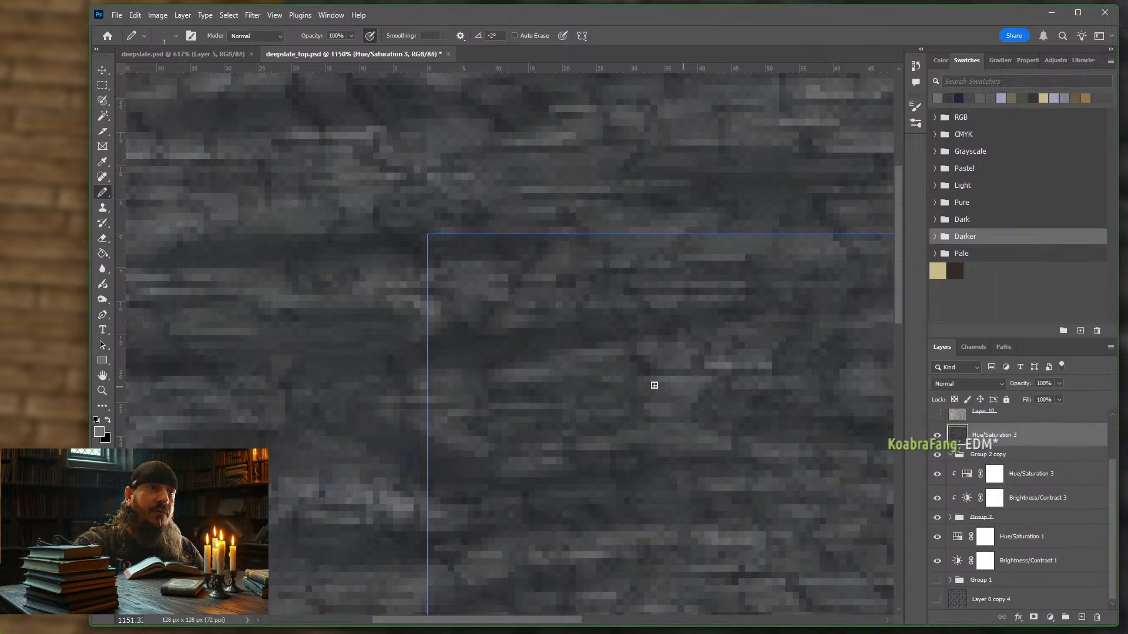
- Examine the merged deepslate_top pattern around the tile's corner and vertical seam, both close up and as a repeated surface
scroll(491, 310, down, 2)
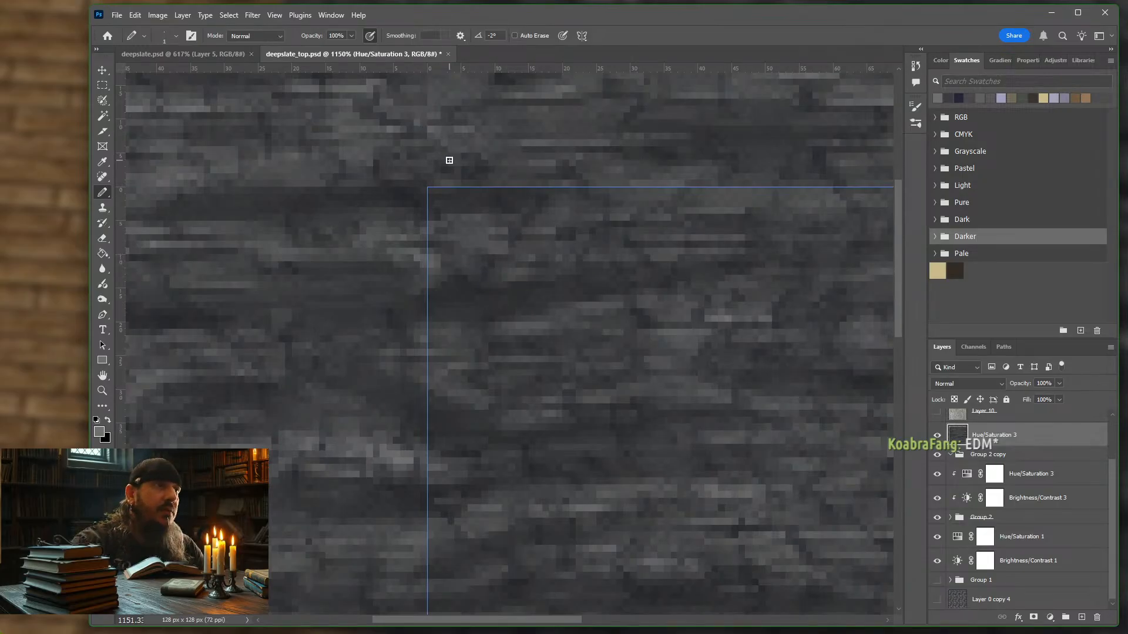
scroll(417, 218, up, 3)
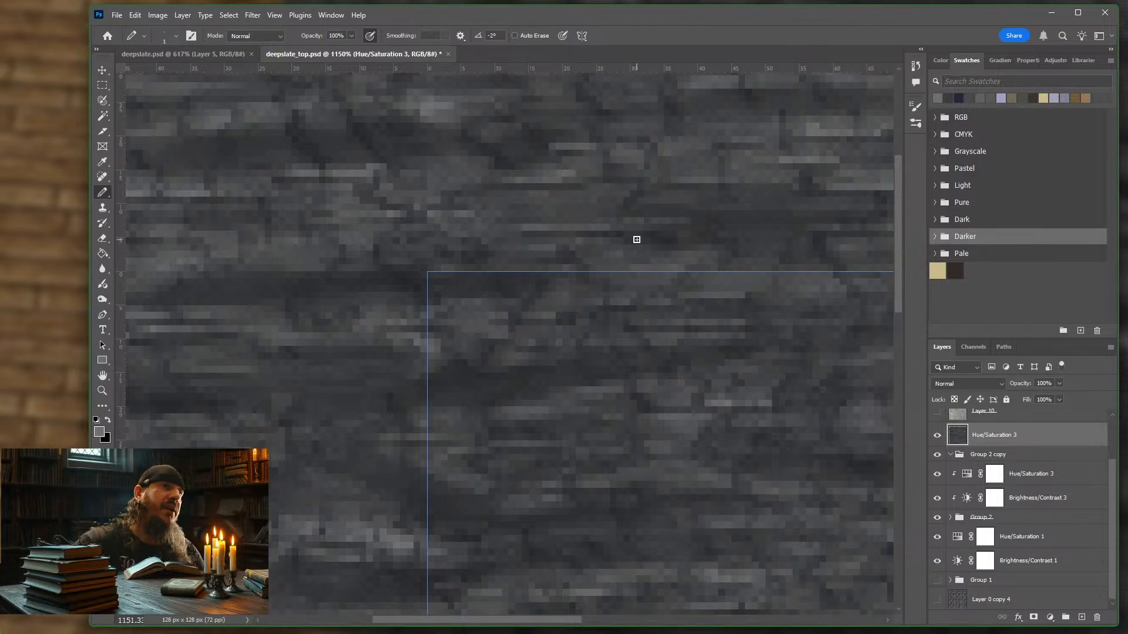
scroll(634, 239, up, 4)
scroll(629, 197, up, 1)
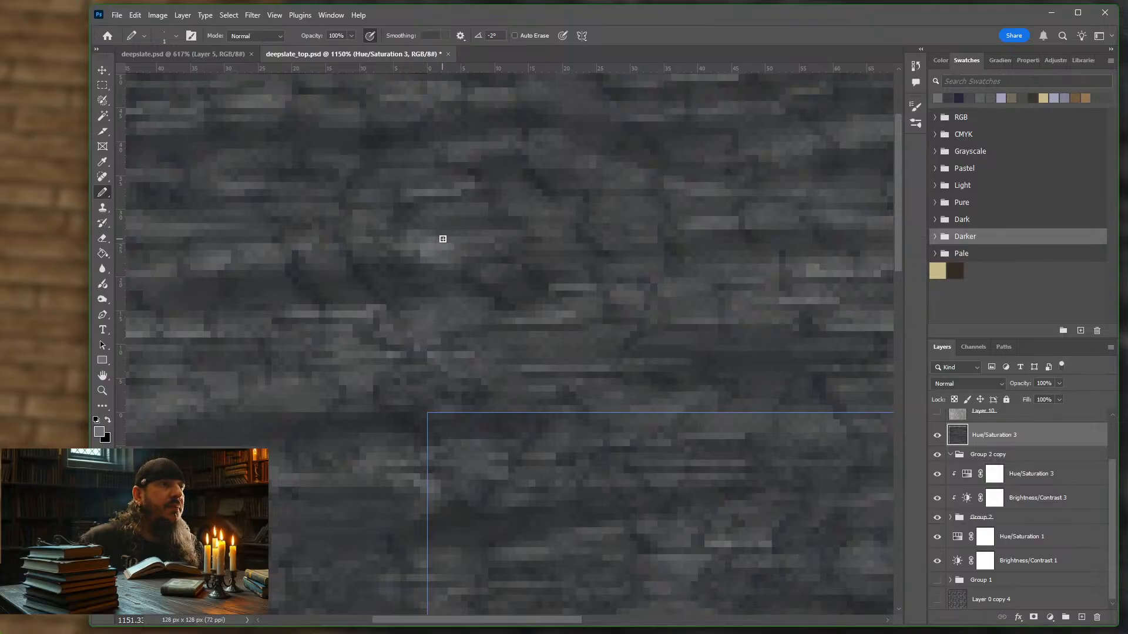
scroll(467, 231, down, 10)
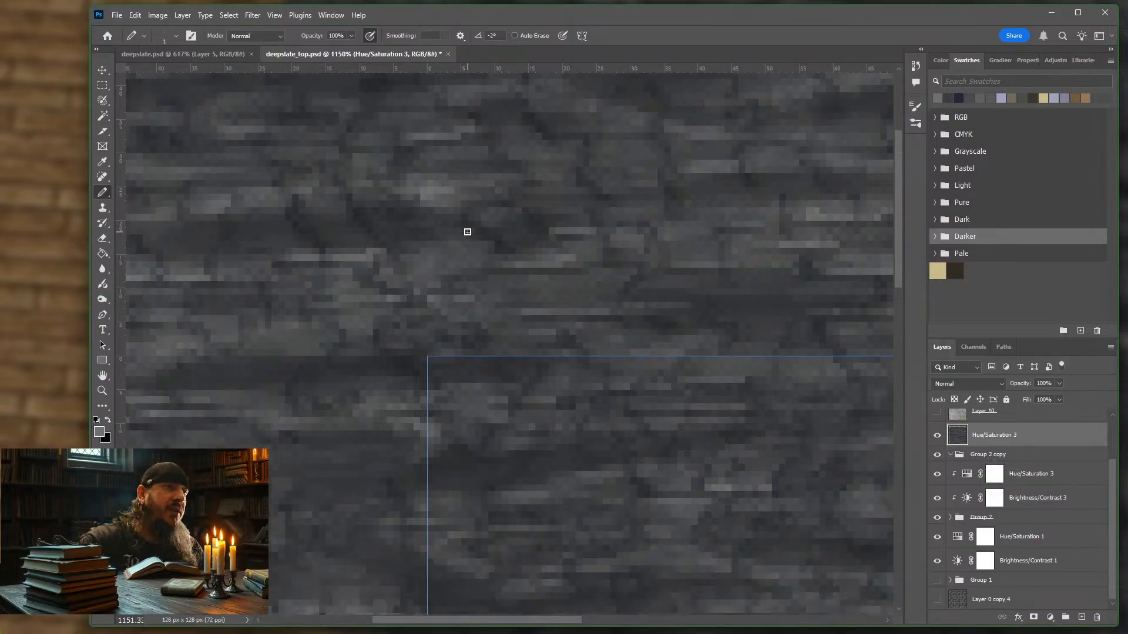
scroll(467, 231, down, 3)
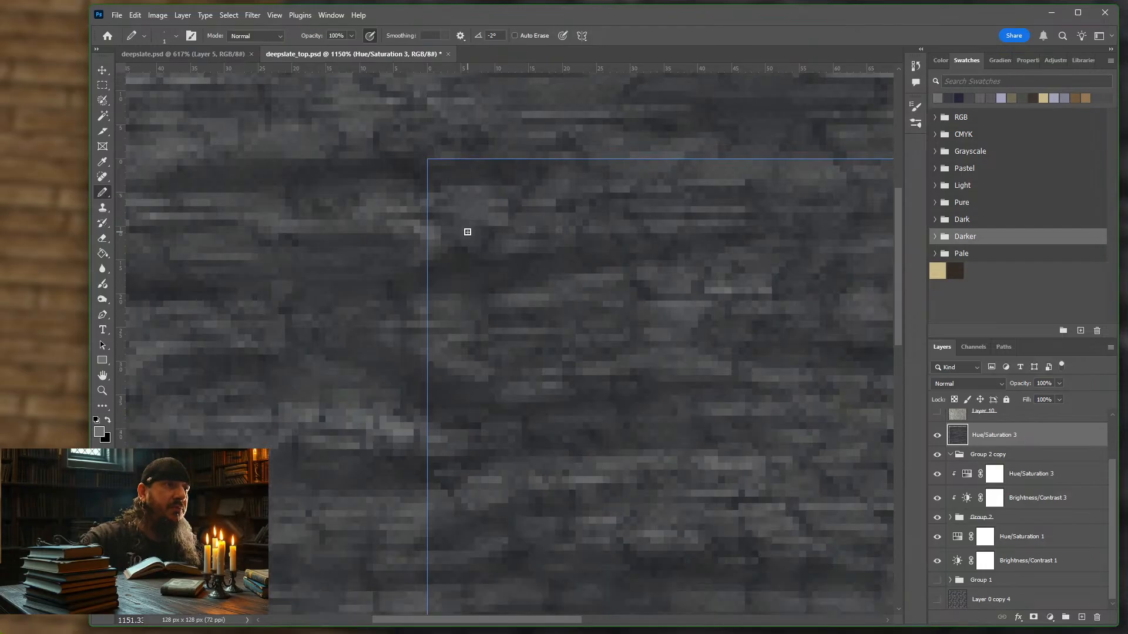
scroll(453, 217, up, 7)
scroll(450, 214, down, 8)
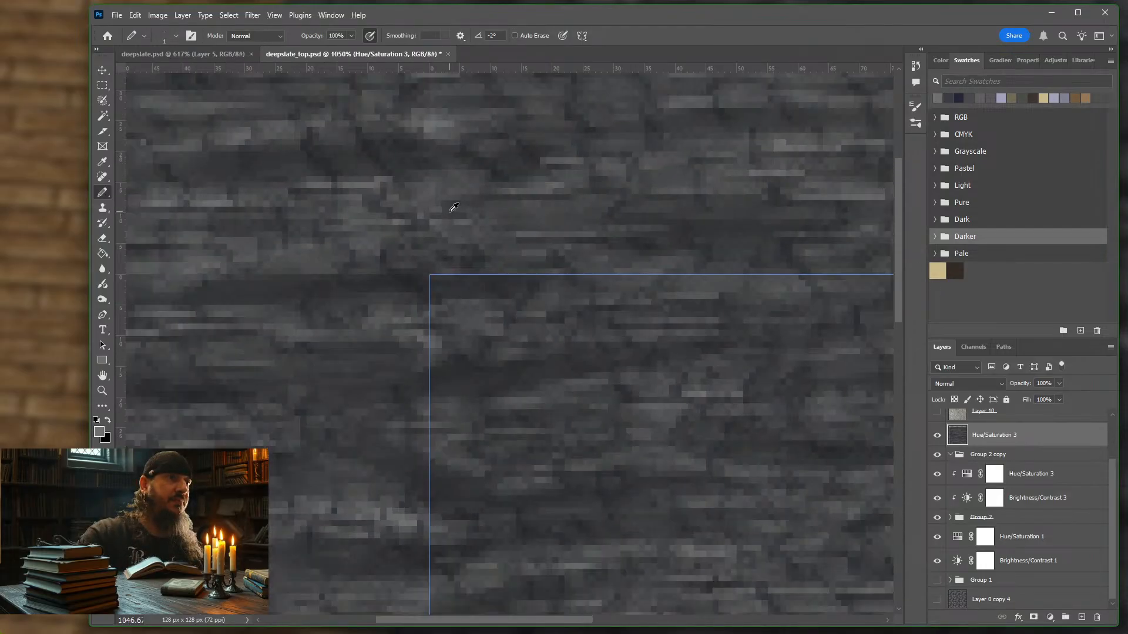
scroll(452, 213, up, 6)
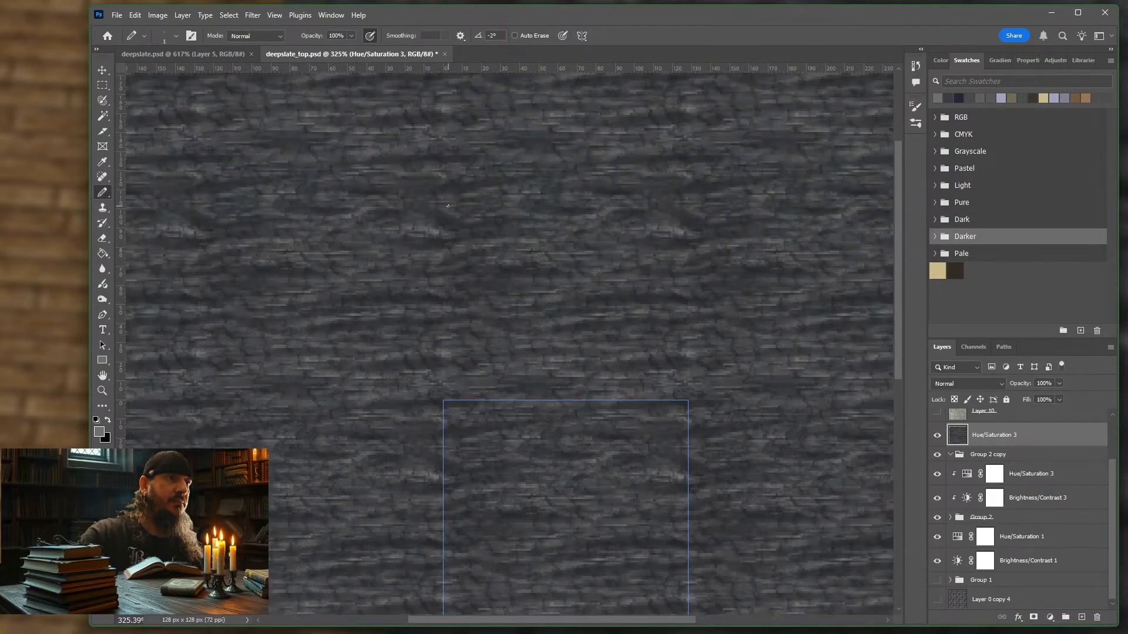
scroll(458, 294, down, 3)
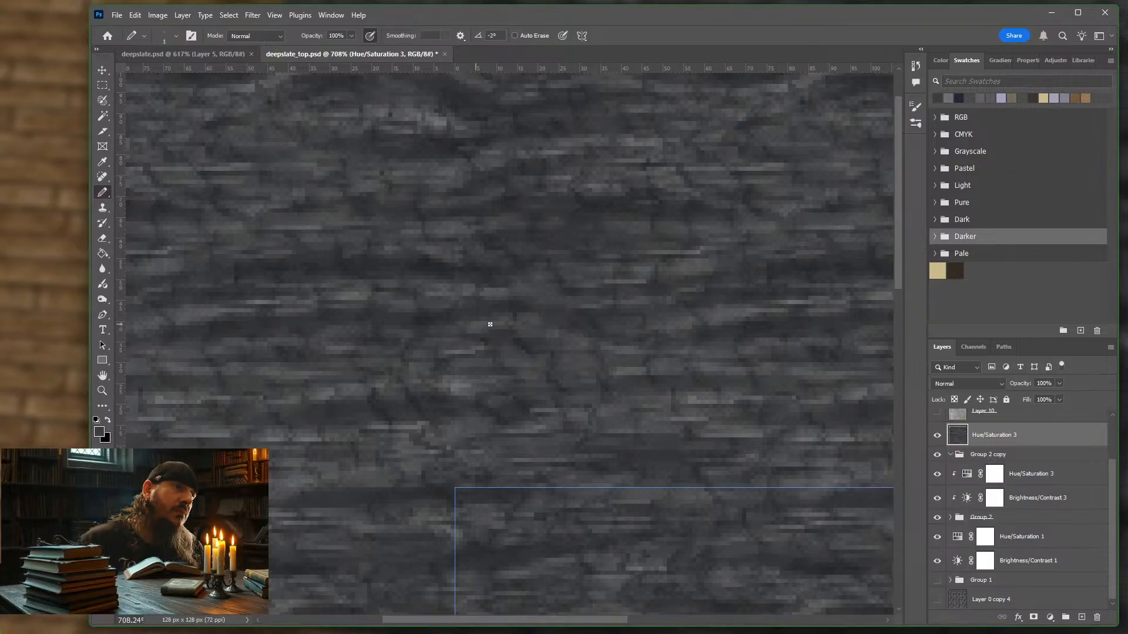
scroll(608, 345, down, 1)
scroll(608, 345, up, 3)
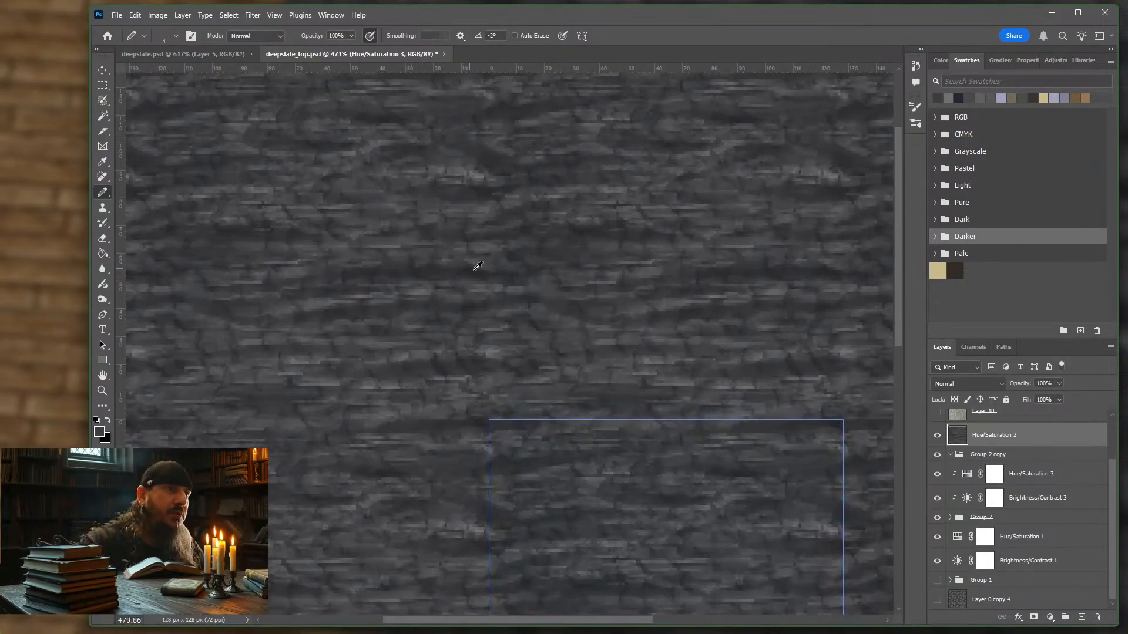
- Sample a dark tone and a lighter grey near the vertical seam above the tile for retouching the merged layer
scroll(502, 279, up, 3)
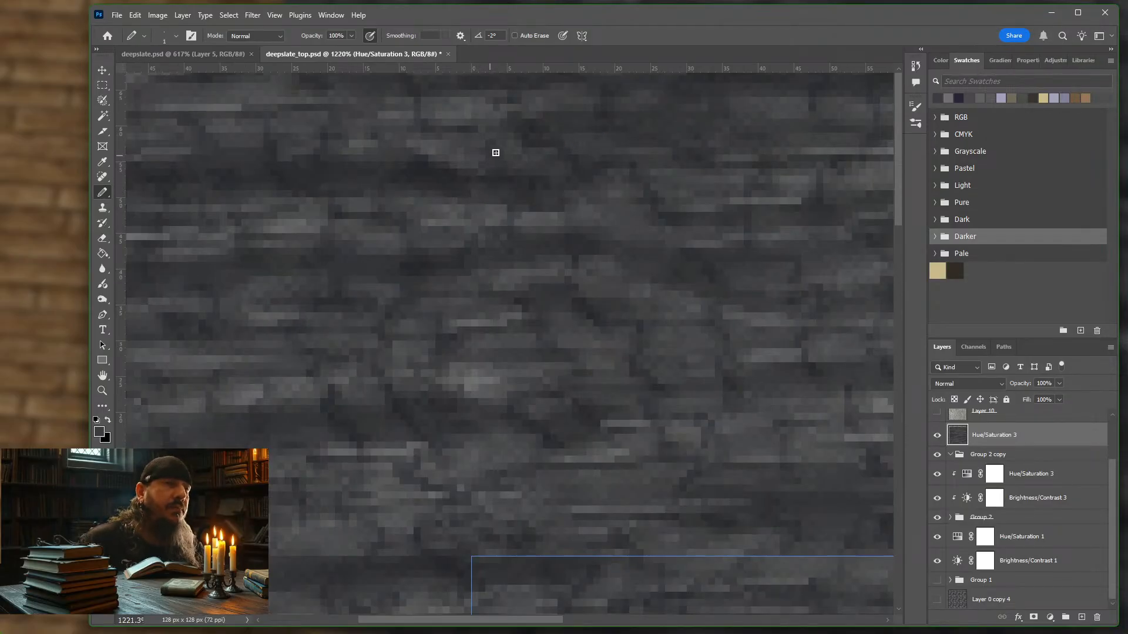
alt+click(472, 175)
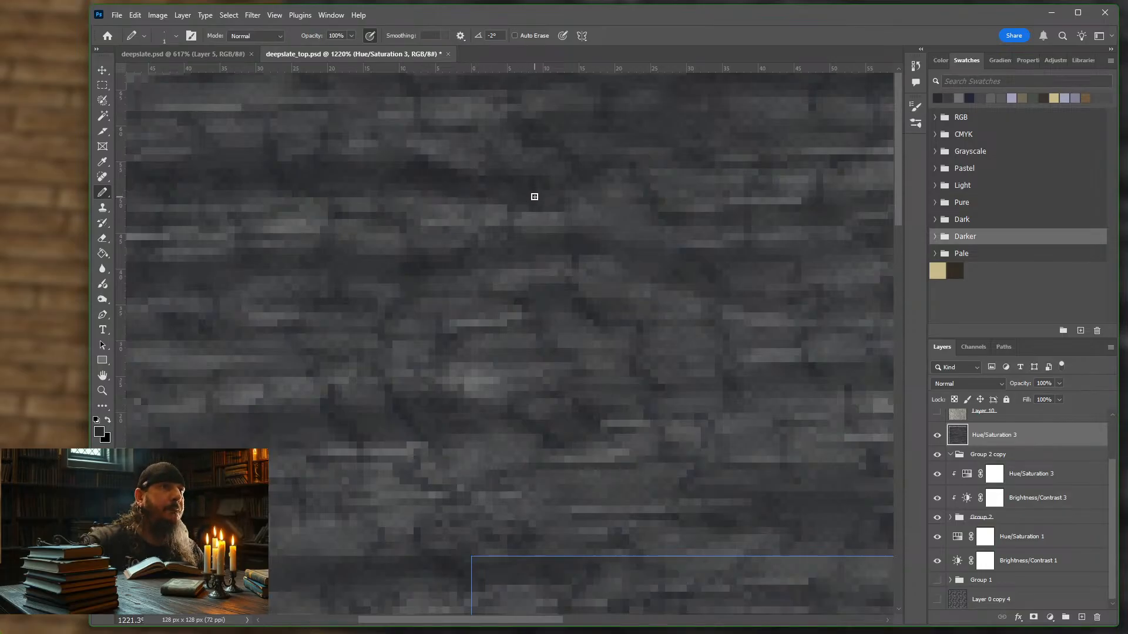
alt+scroll(534, 196, down, 3)
alt+scroll(514, 192, up, 3)
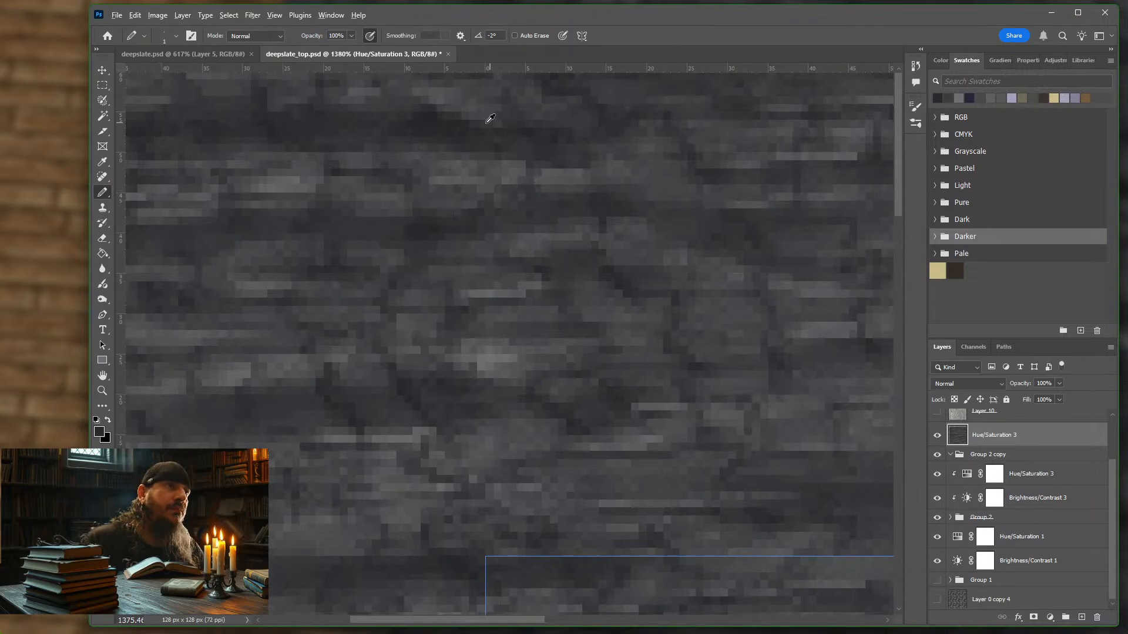
alt+click(443, 97)
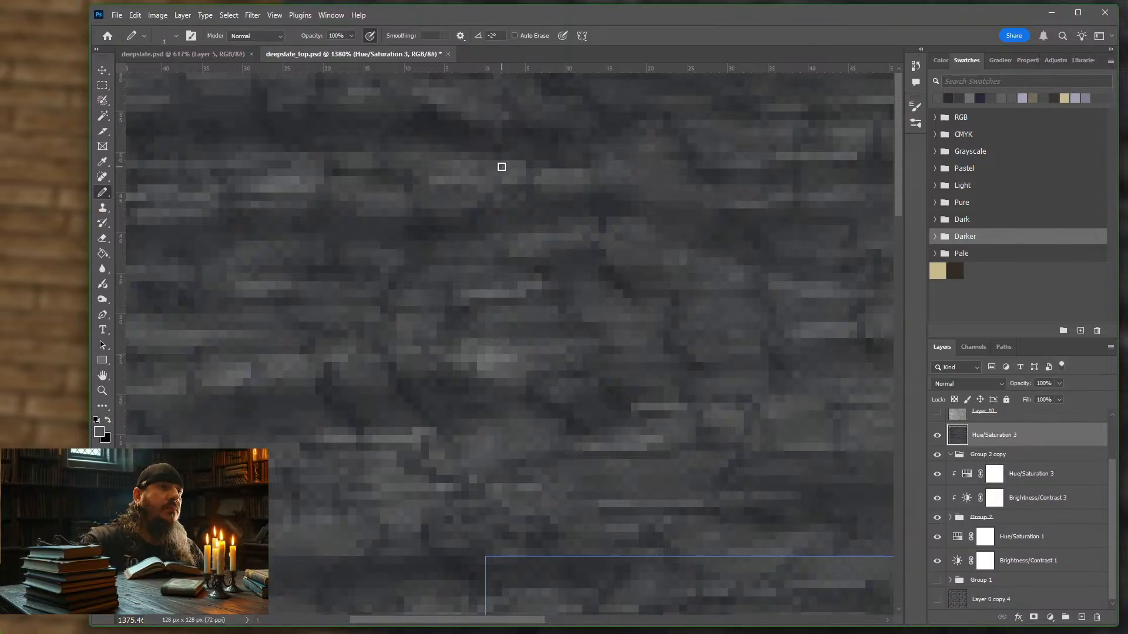
- Check the repeating pattern once more and turn off Pattern Preview for deepslate_top.psd
scroll(544, 270, down, 3)
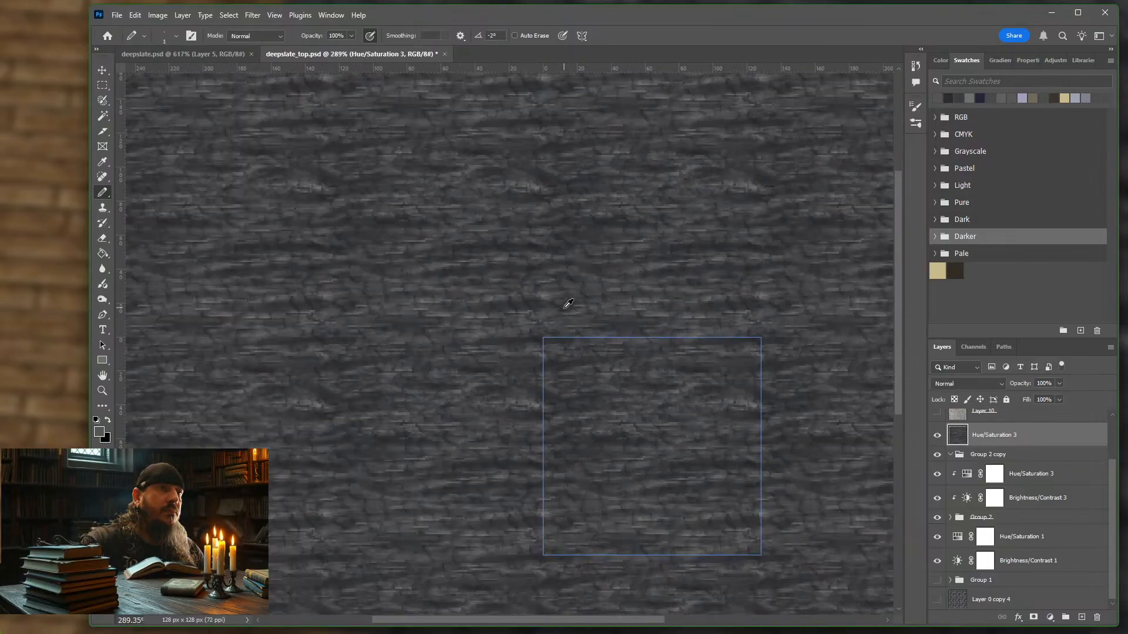
scroll(567, 183, up, 3)
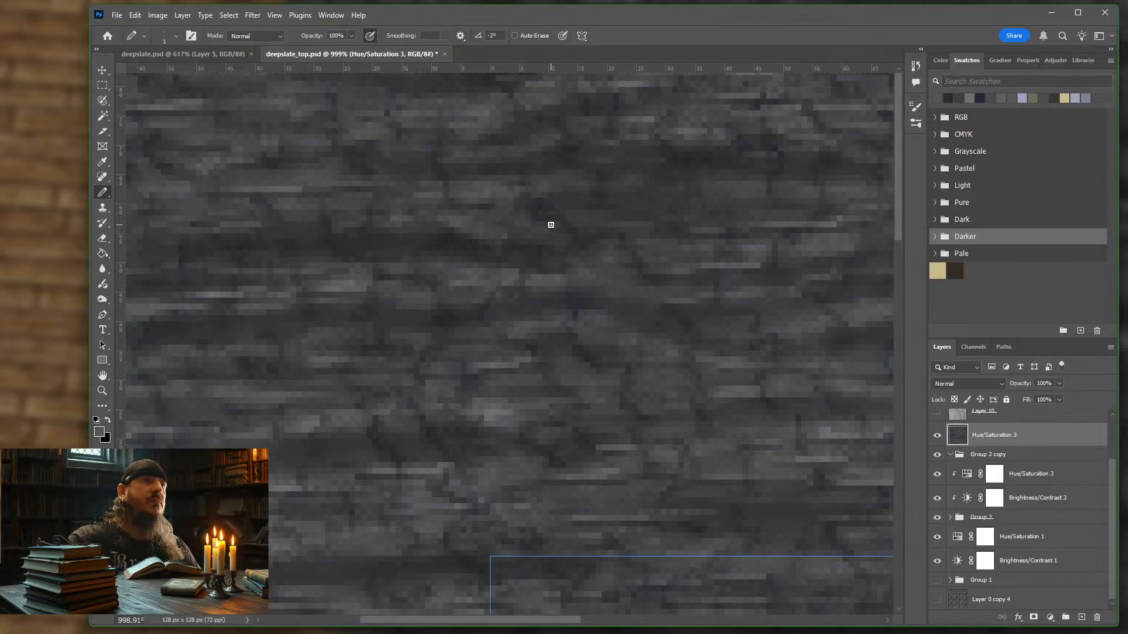
scroll(550, 223, down, 7)
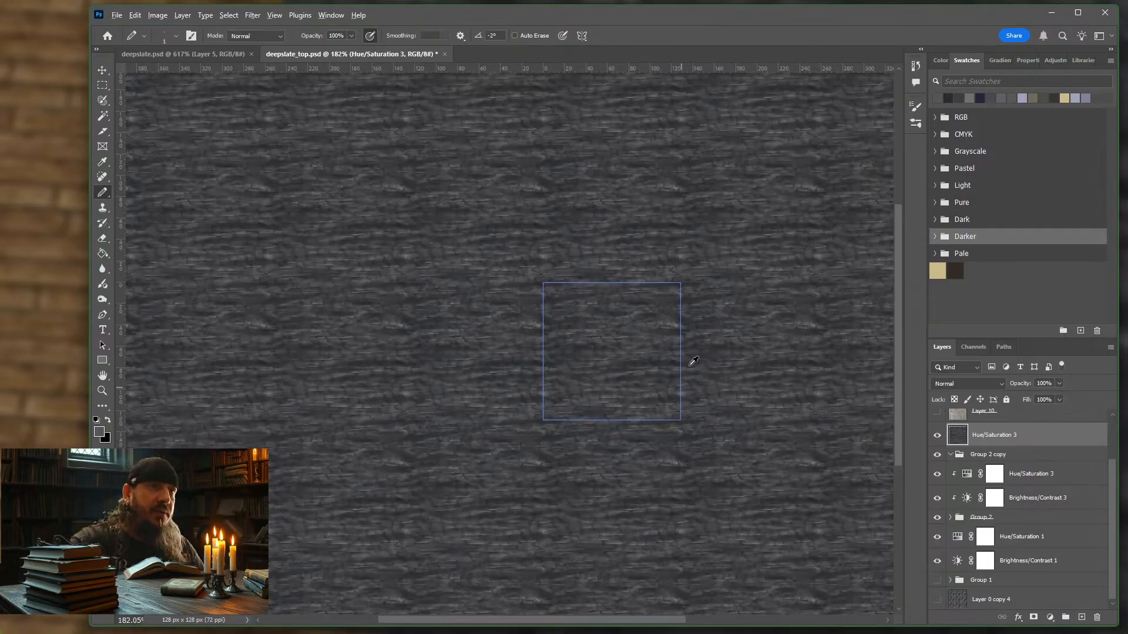
scroll(699, 234, up, 3)
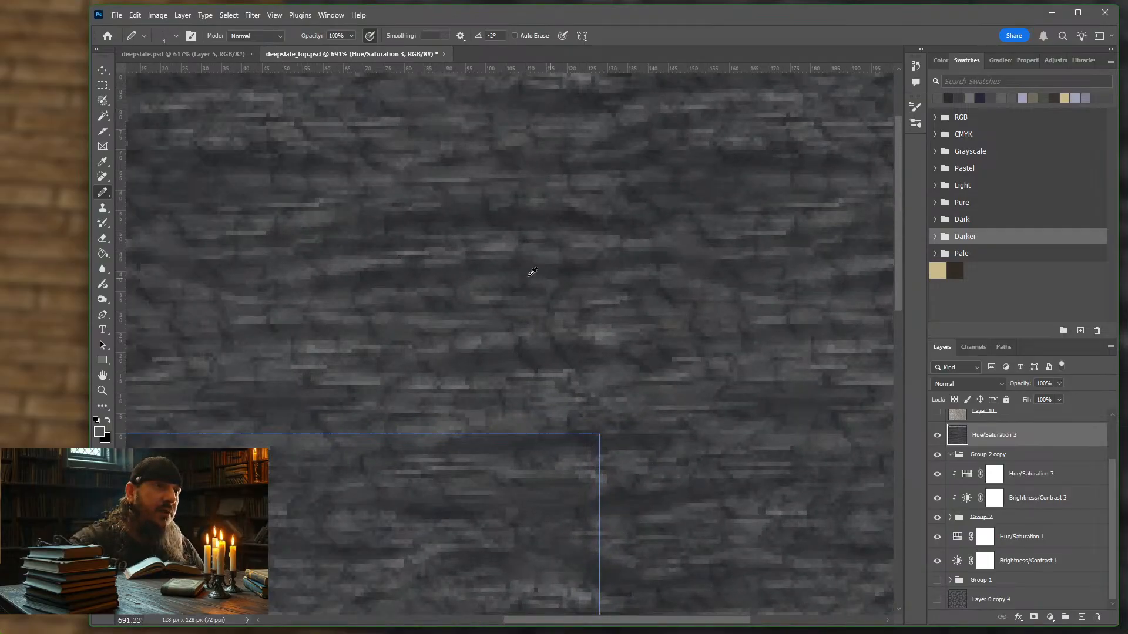
scroll(532, 271, down, 3)
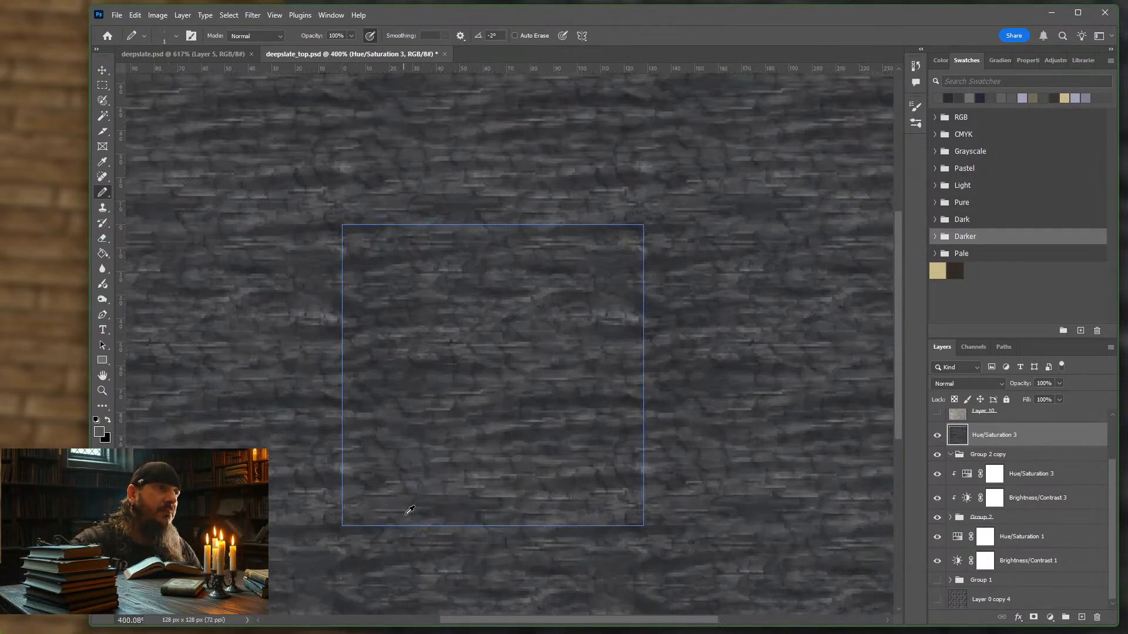
click(280, 20)
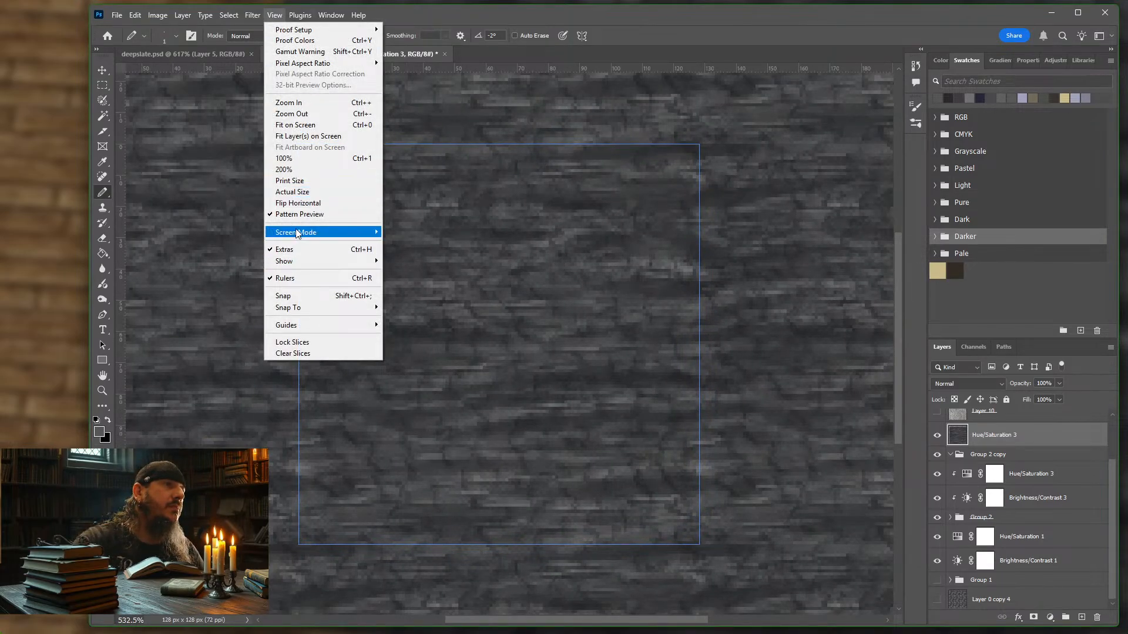
click(300, 214)
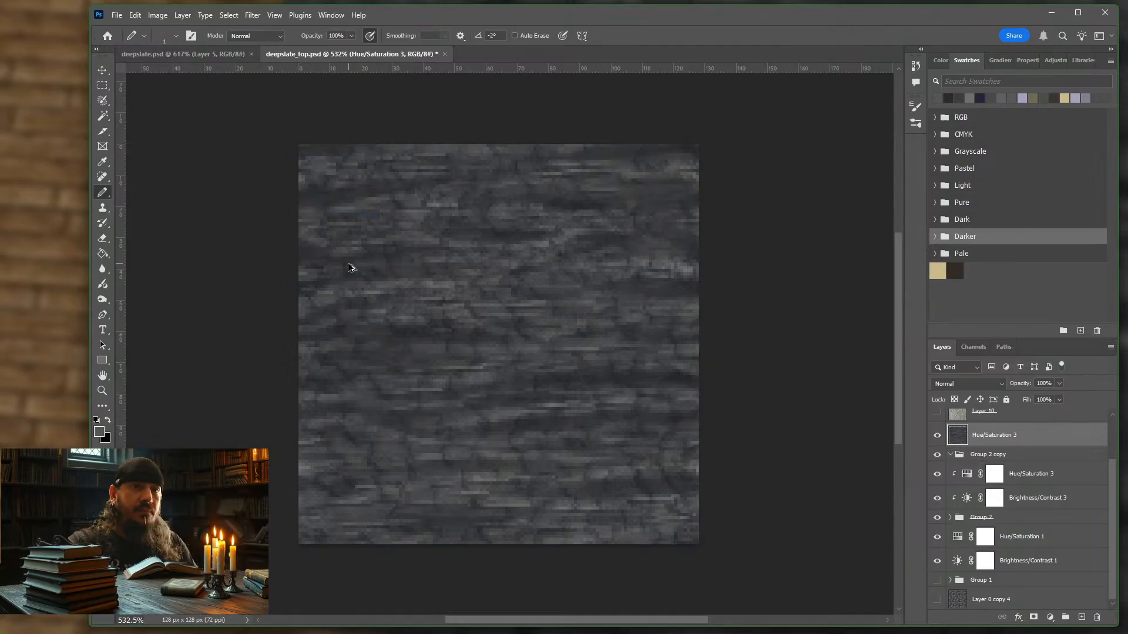
- Export the texture with Save for Web as deepslate_top.png in the top folder, replacing the existing file
key(ctrl+alt+shift+s)
key(Return)
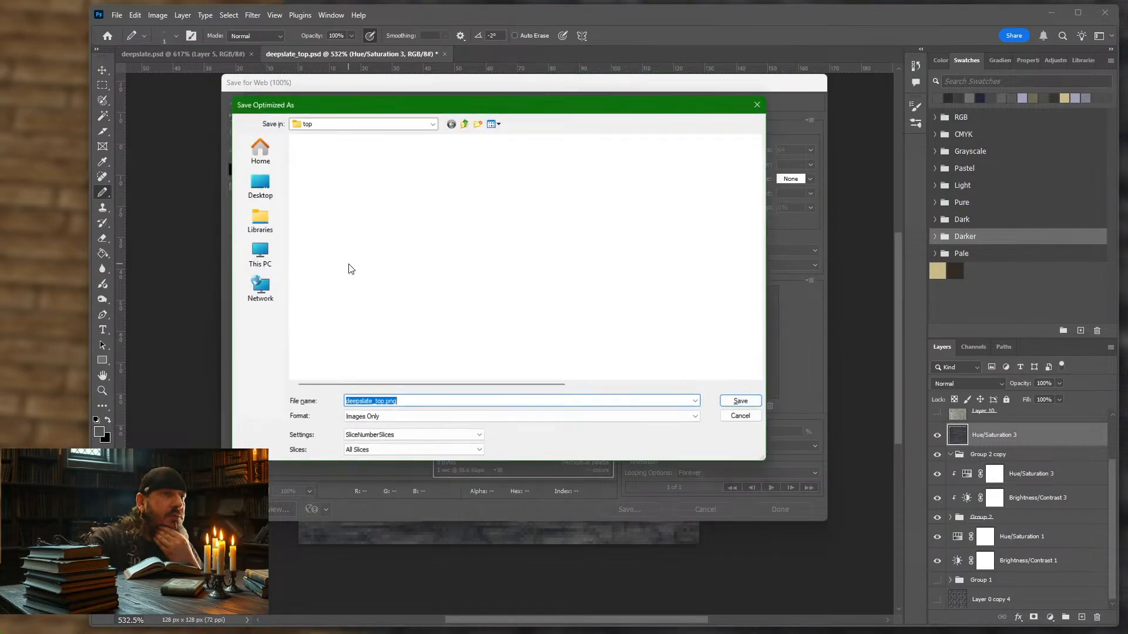
key(Return)
key(Return)
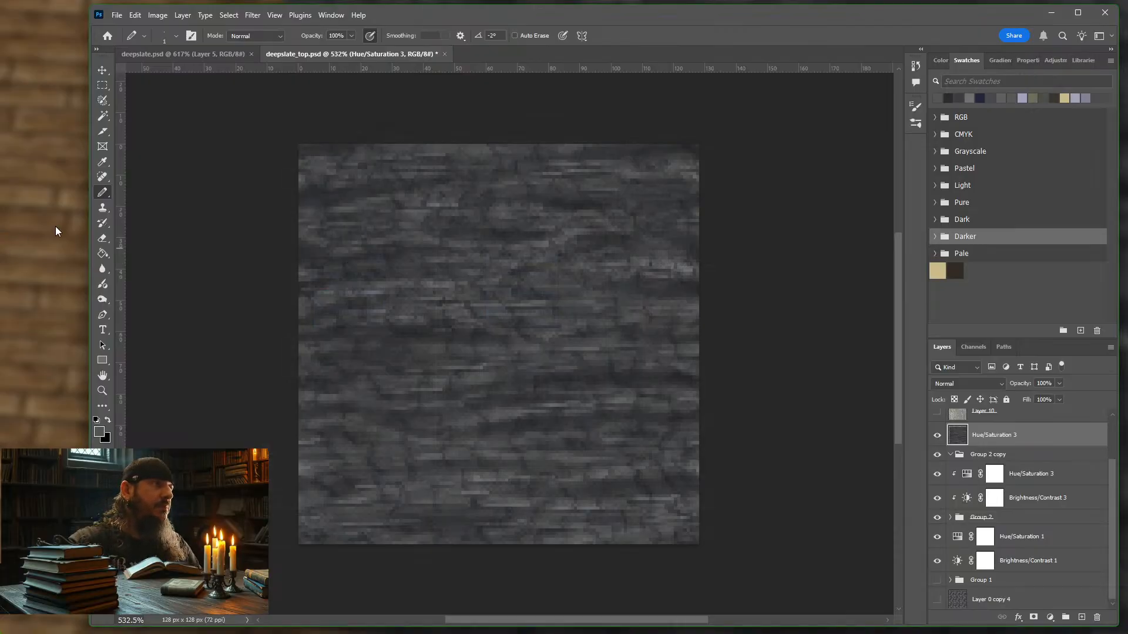
- Switch to Minecraft, resume the game and reload the resource packs to apply the updated deepslate_top texture
click(55, 227)
key(Escape)
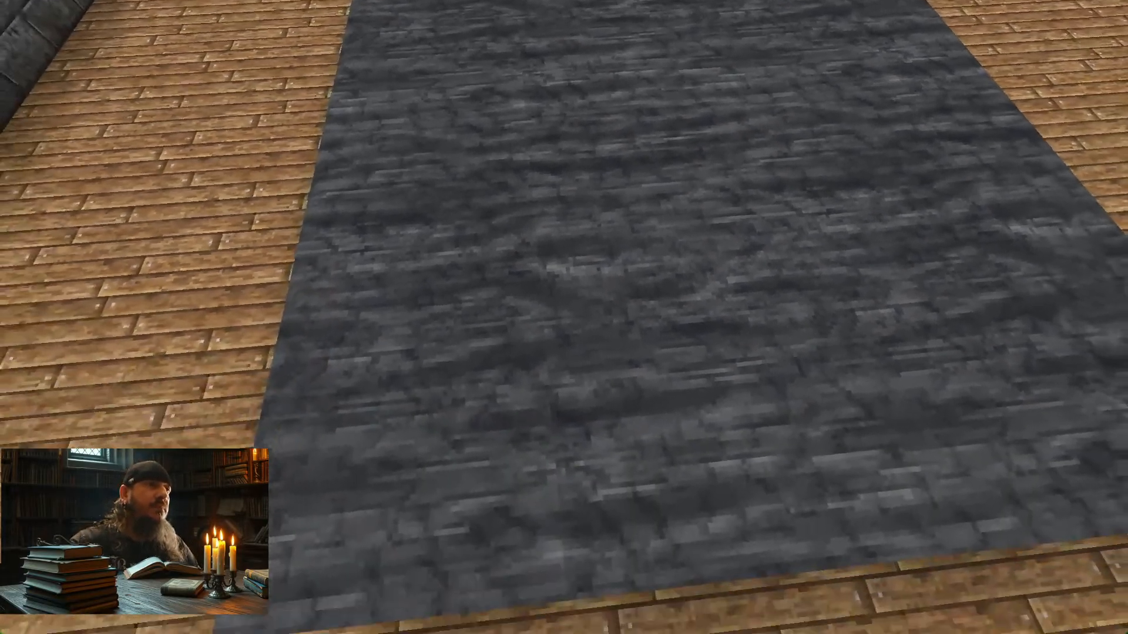
key(space)
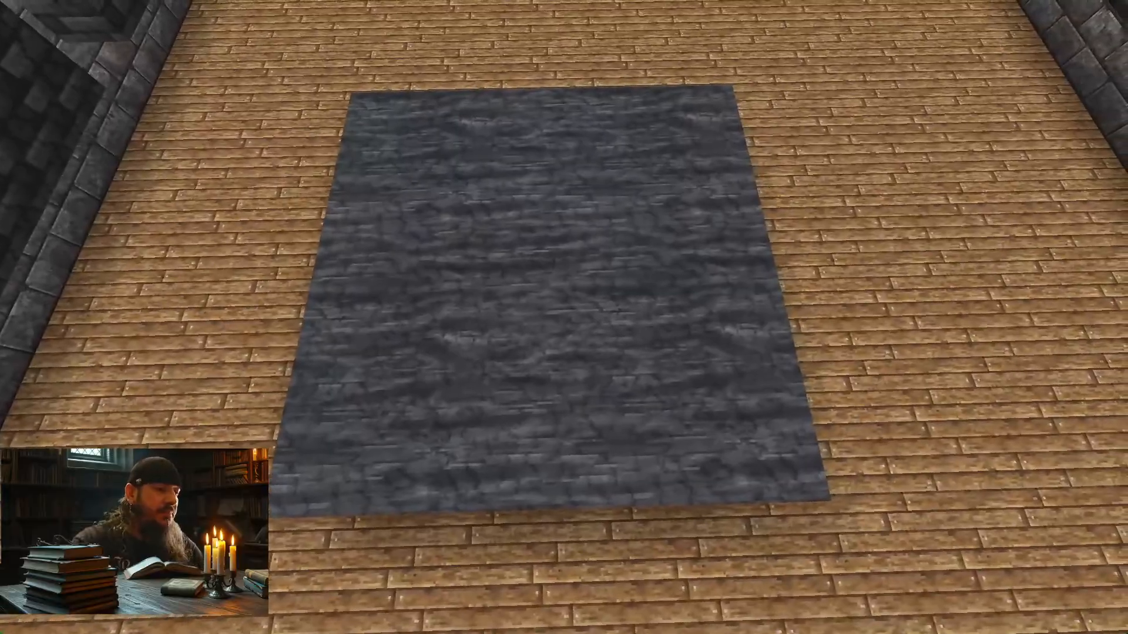
key(F3+t)
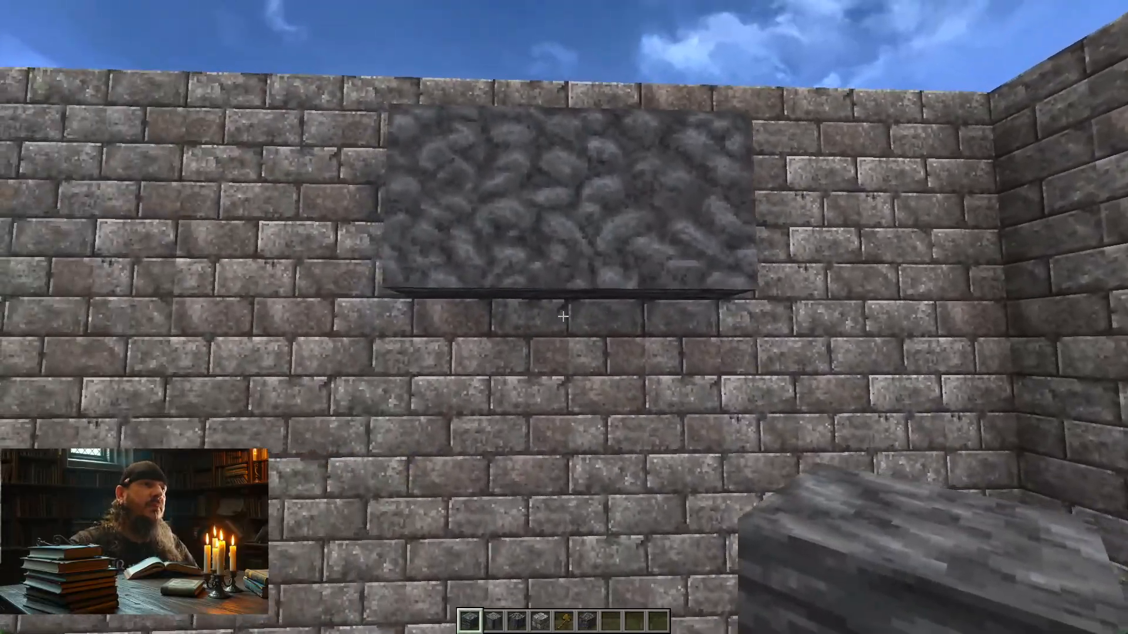
- Extend the four-block-wide deepslate patch on the brick wall downward and add deepslate blocks projecting out from the wall
right_click(563, 317)
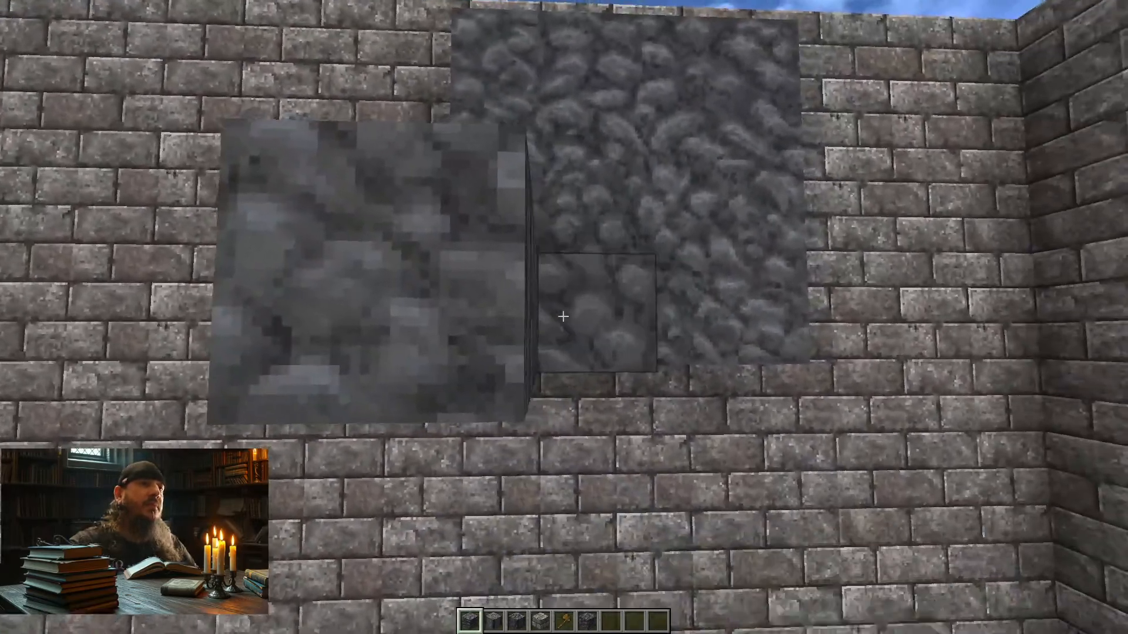
right_click(563, 316)
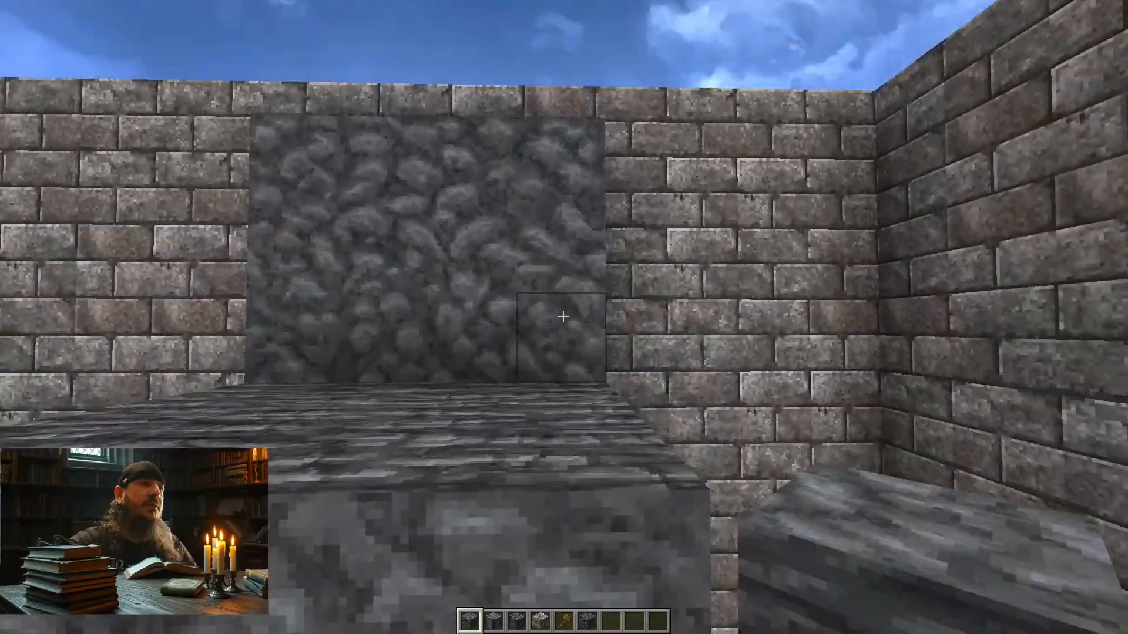
right_click(563, 317)
click(563, 317)
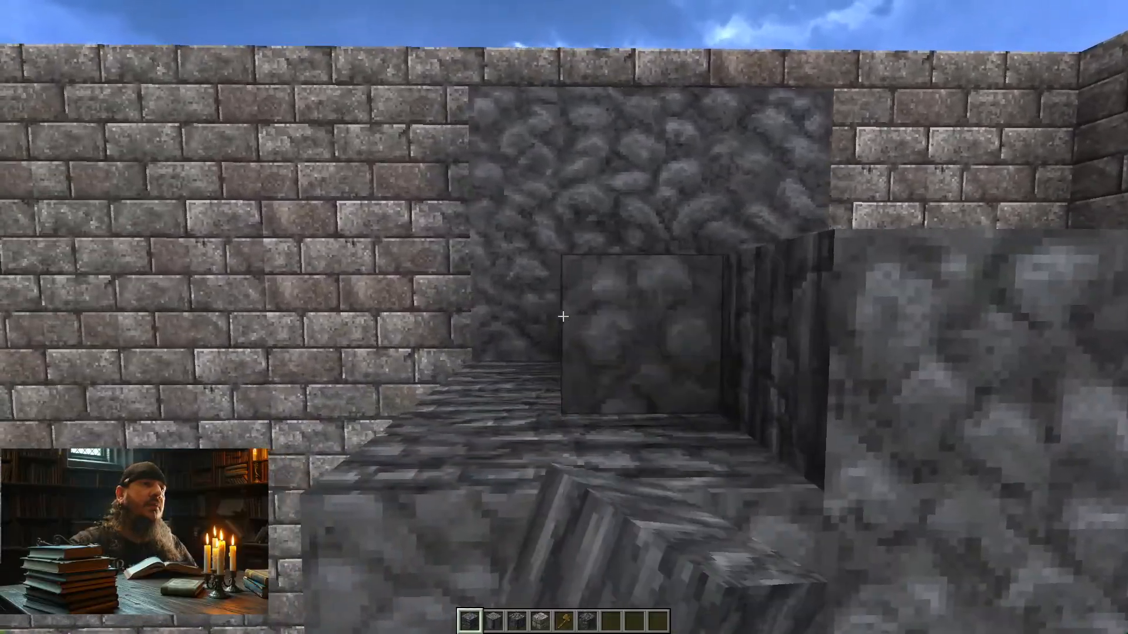
right_click(563, 316)
click(563, 317)
click(562, 316)
right_click(563, 317)
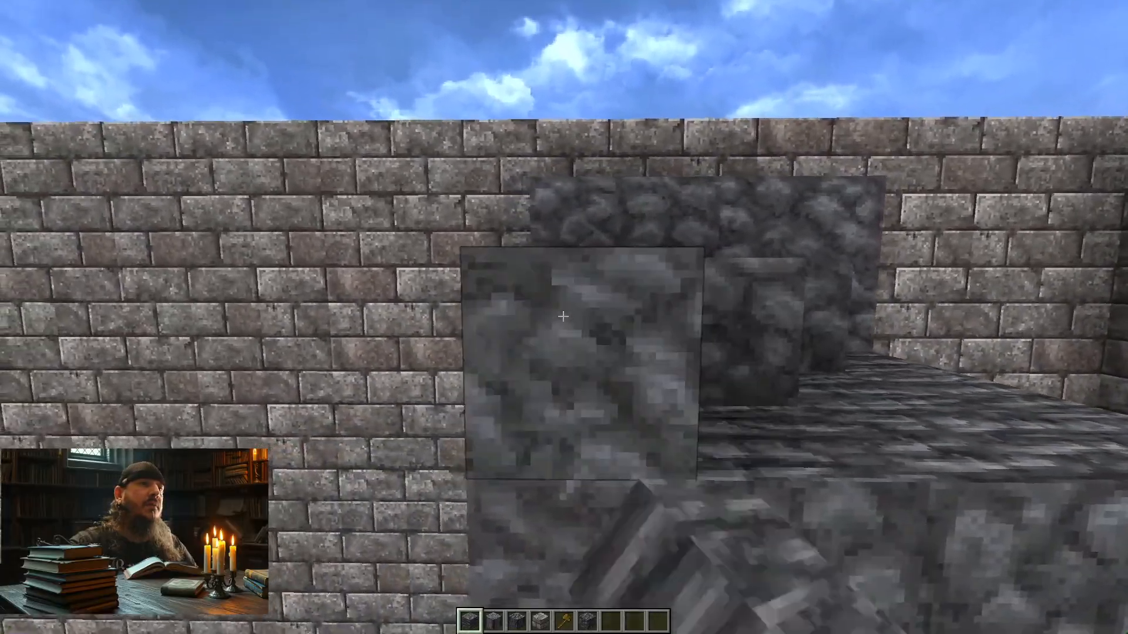
right_click(563, 317)
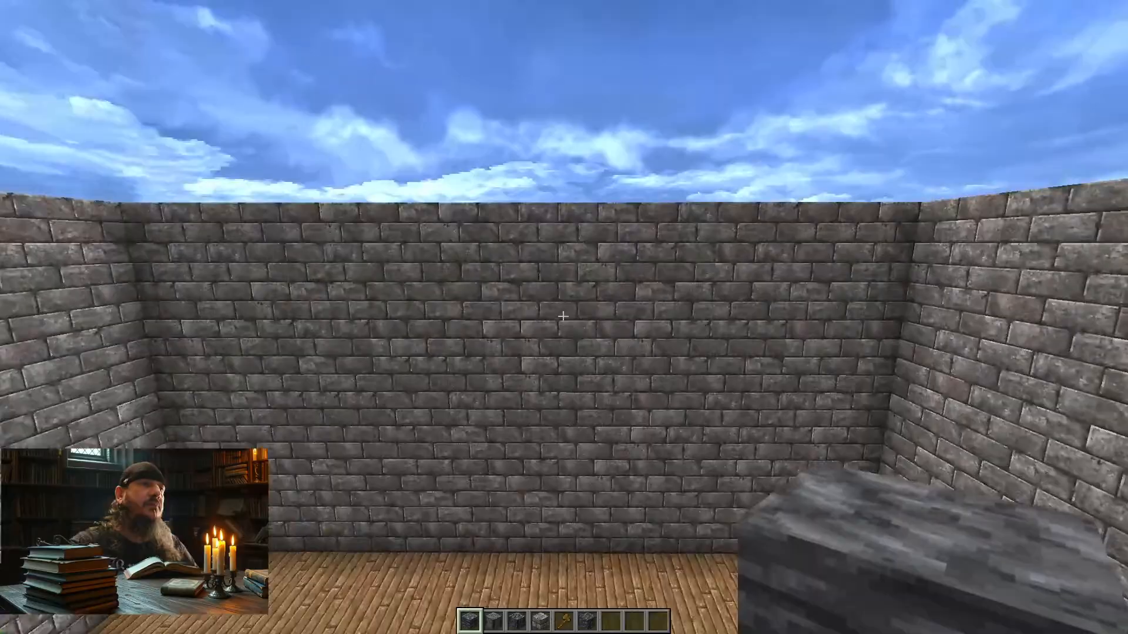
- Place two rows of deepslate, four blocks wide, on the next bare brick wall and begin a third row
key(w)
right_click(563, 316)
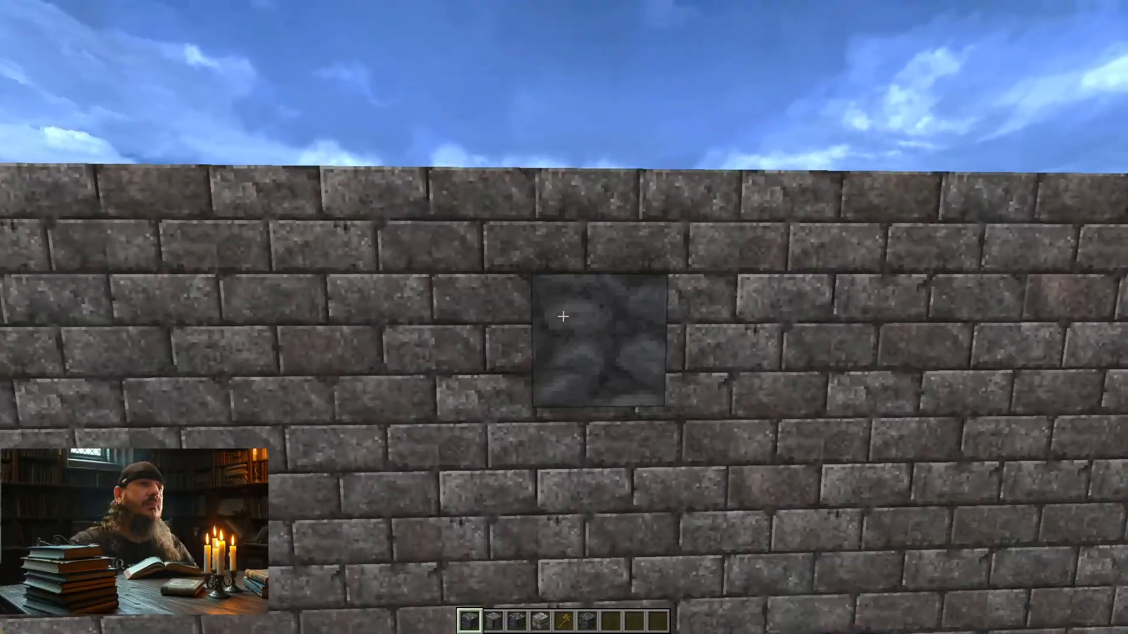
right_click(563, 316)
right_click(563, 316)
right_click(563, 316)
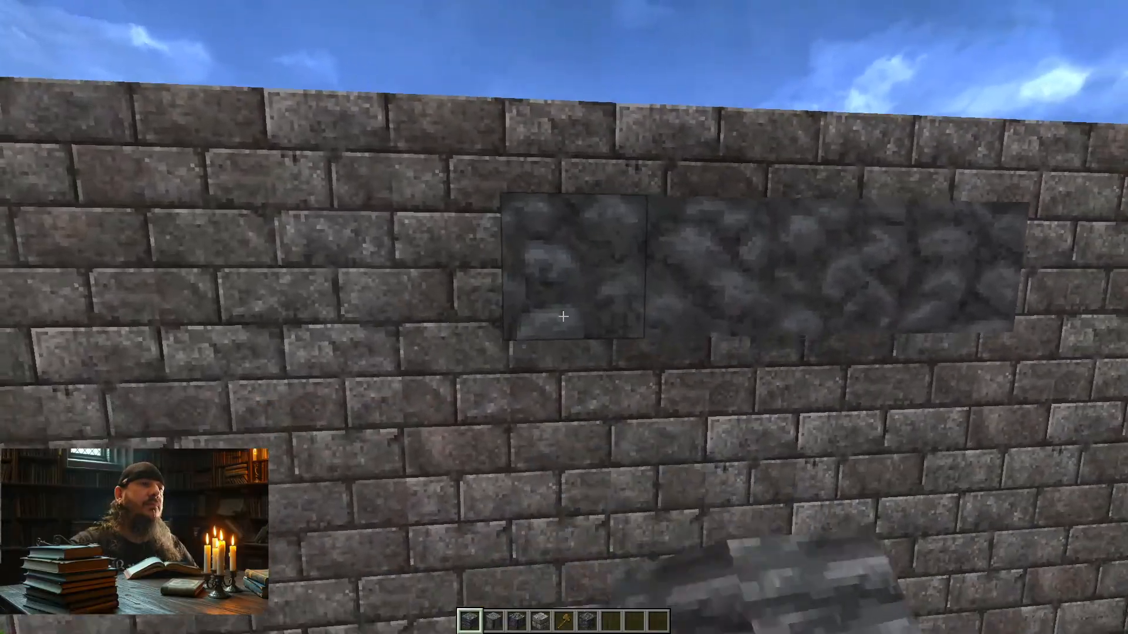
right_click(563, 316)
right_click(563, 316)
right_click(562, 316)
right_click(563, 316)
right_click(563, 316)
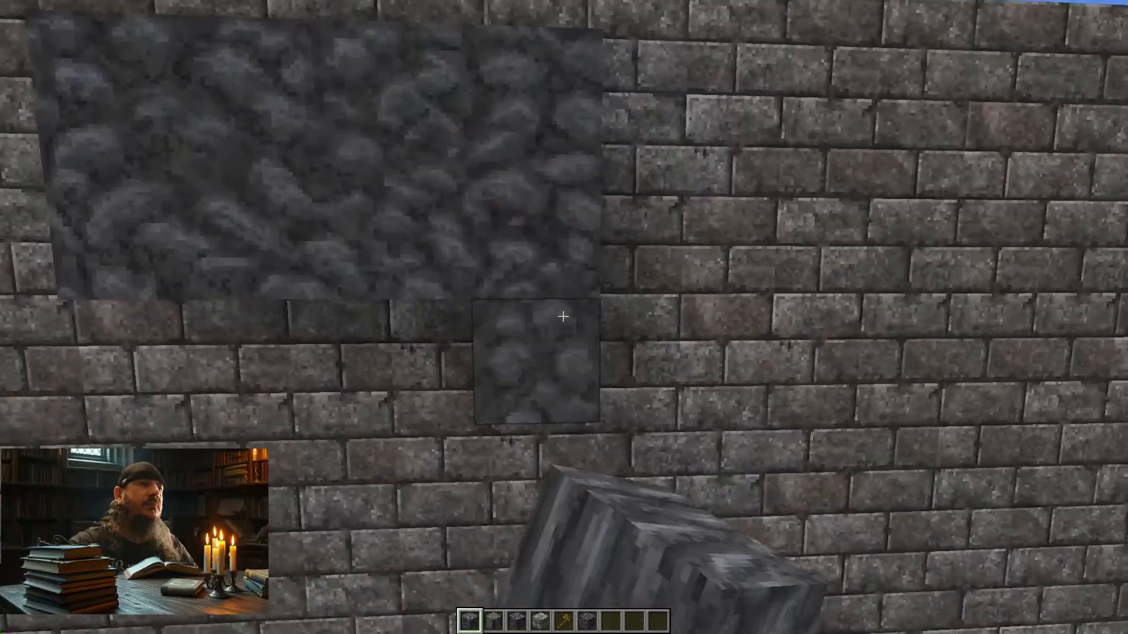
- Fill in the lower rows of the new wall patch and build further deepslate layers outward from it
right_click(563, 316)
right_click(563, 316)
right_click(563, 316)
right_click(563, 316)
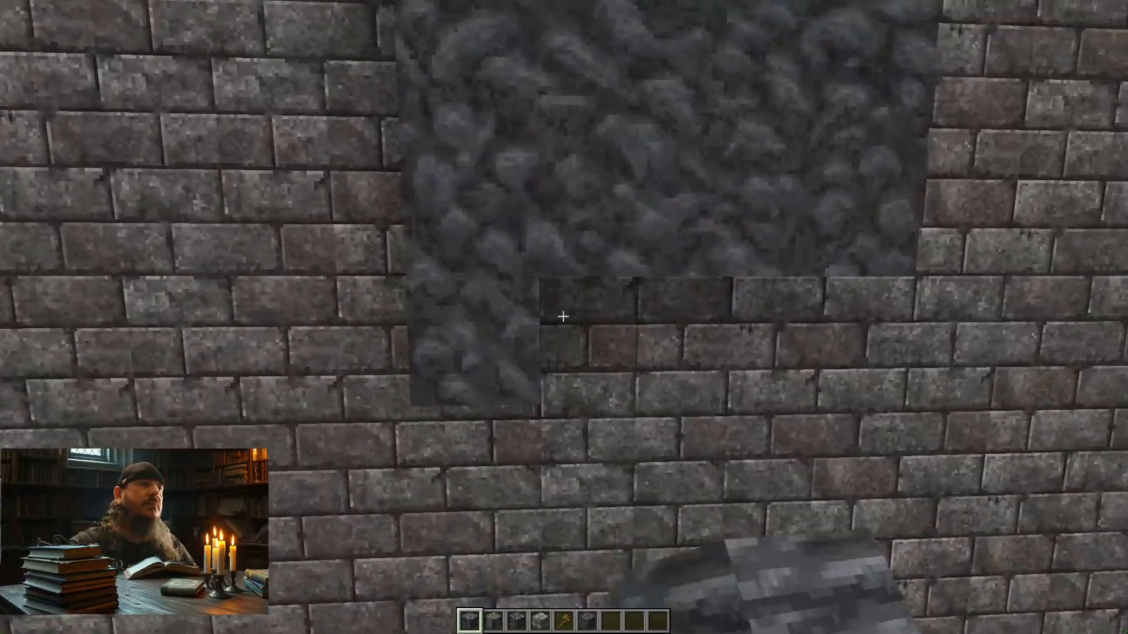
right_click(563, 316)
right_click(563, 316)
right_click(563, 316)
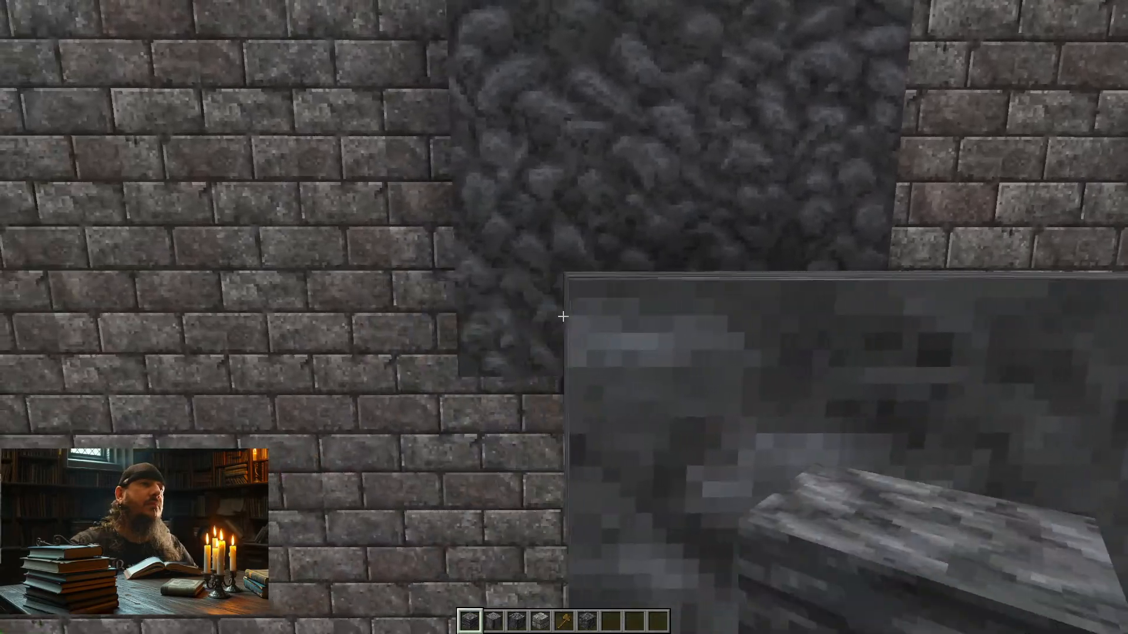
right_click(562, 316)
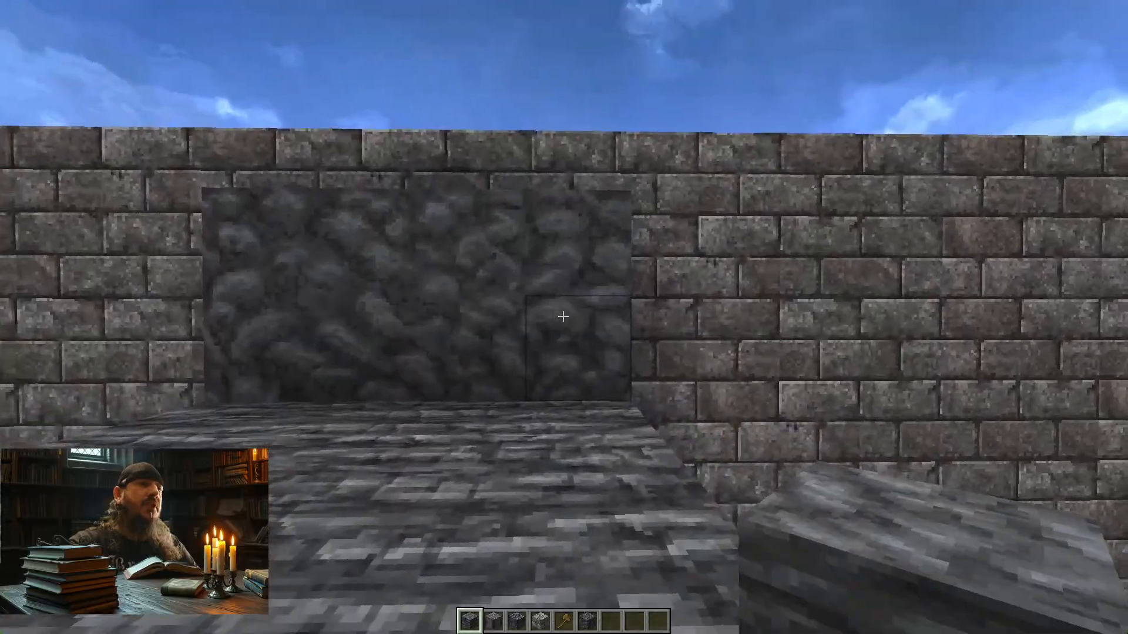
right_click(563, 316)
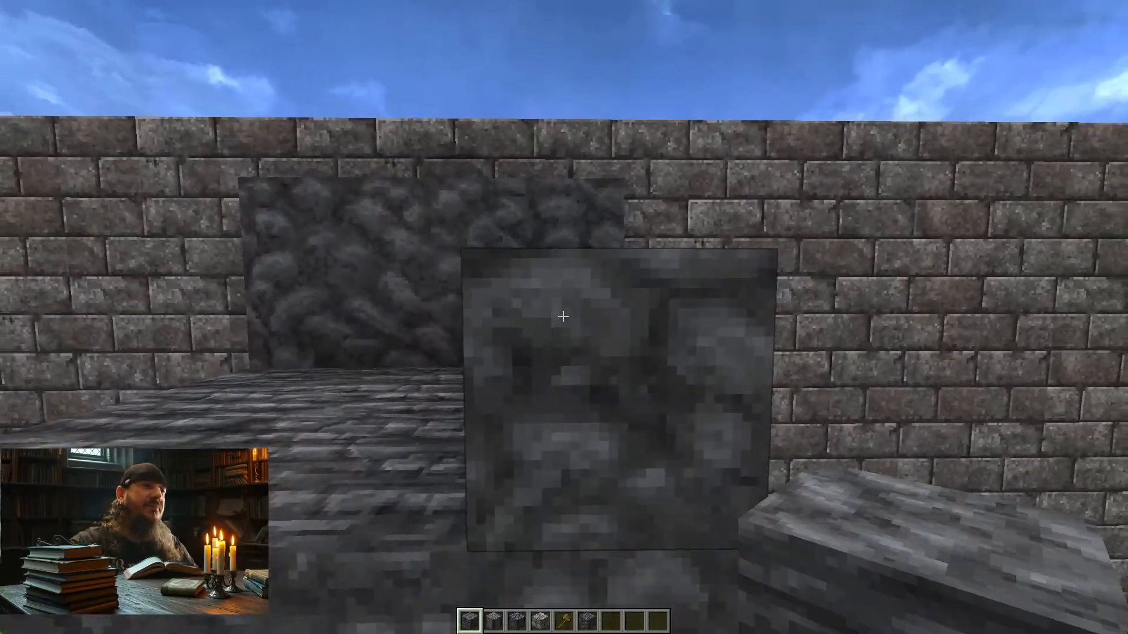
right_click(563, 316)
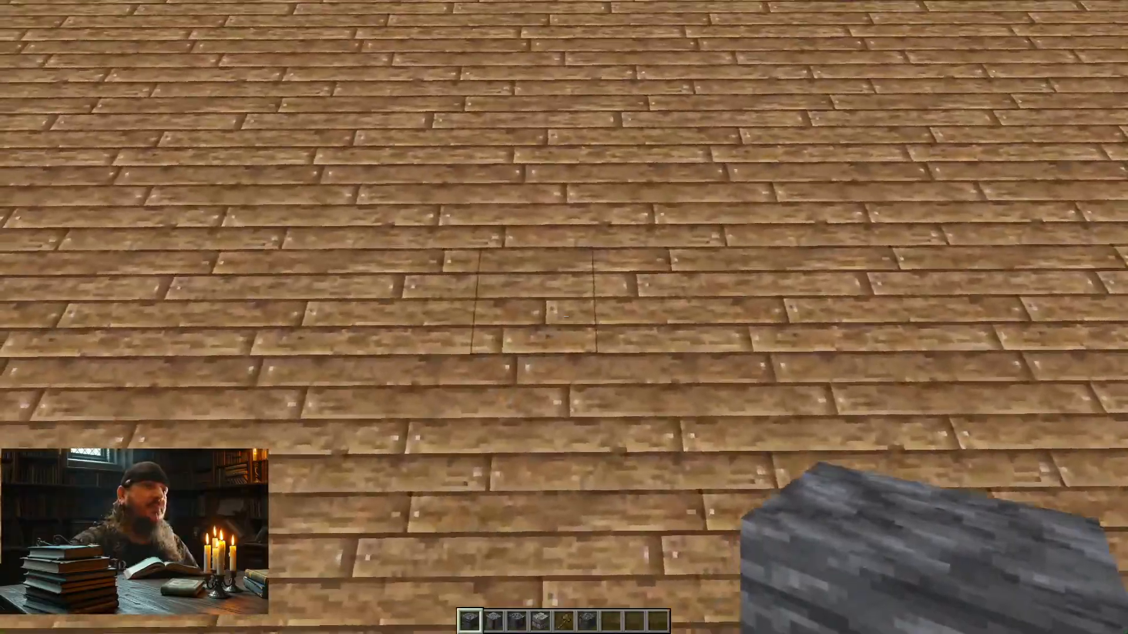
- Build a solid block of deepslate, four blocks wide, in the middle of the wooden plank floor
right_click(563, 315)
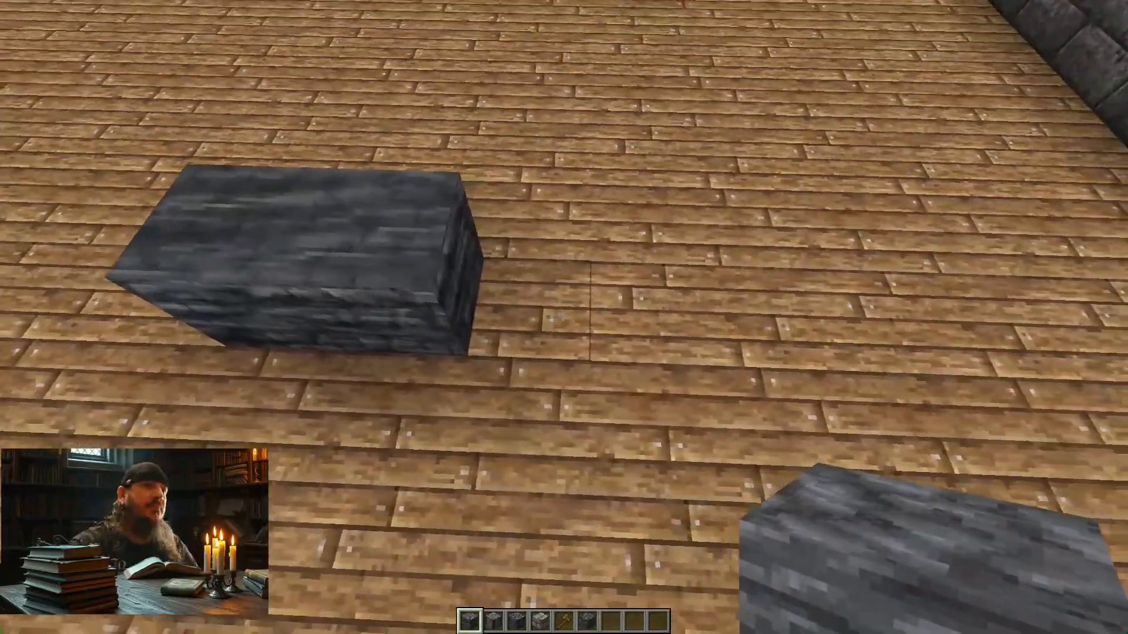
right_click(563, 314)
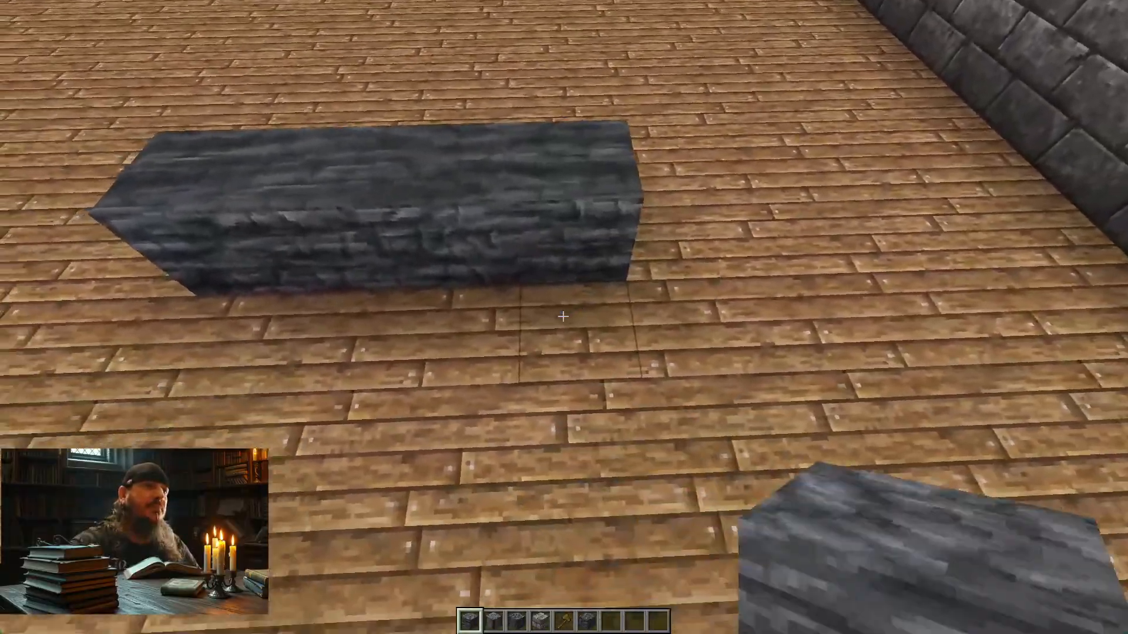
right_click(563, 316)
right_click(563, 316)
right_click(563, 316)
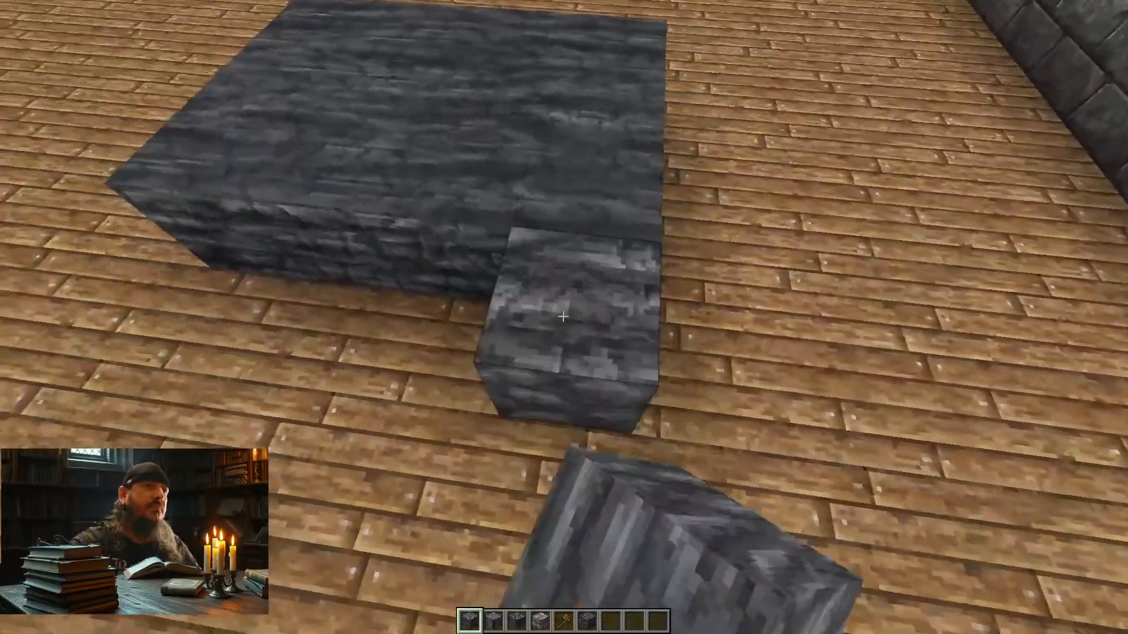
right_click(562, 317)
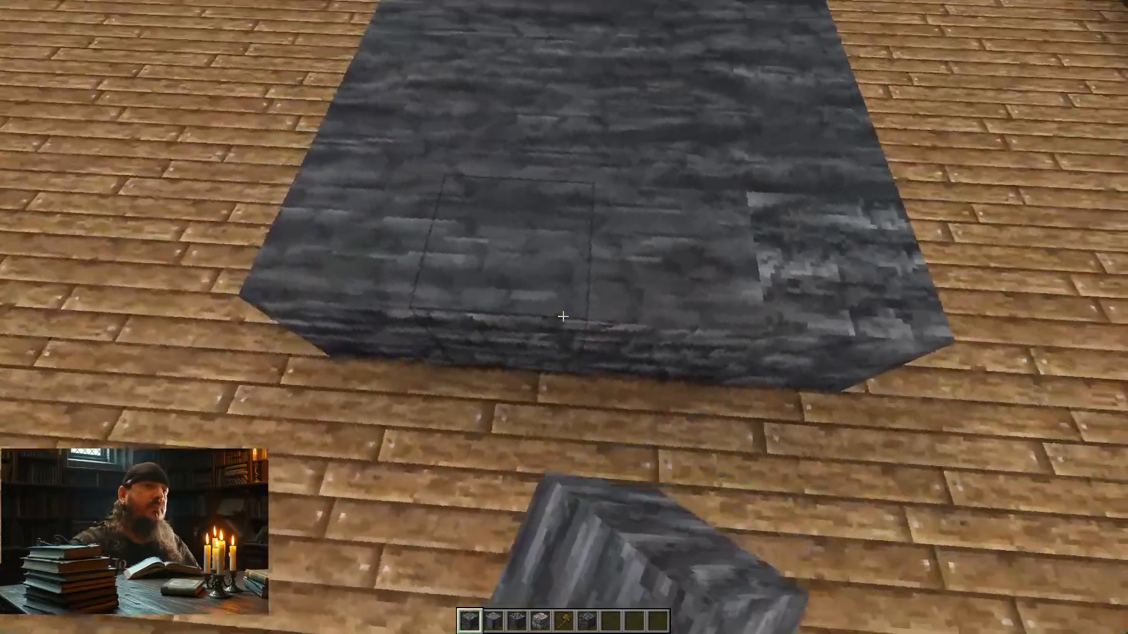
click(563, 316)
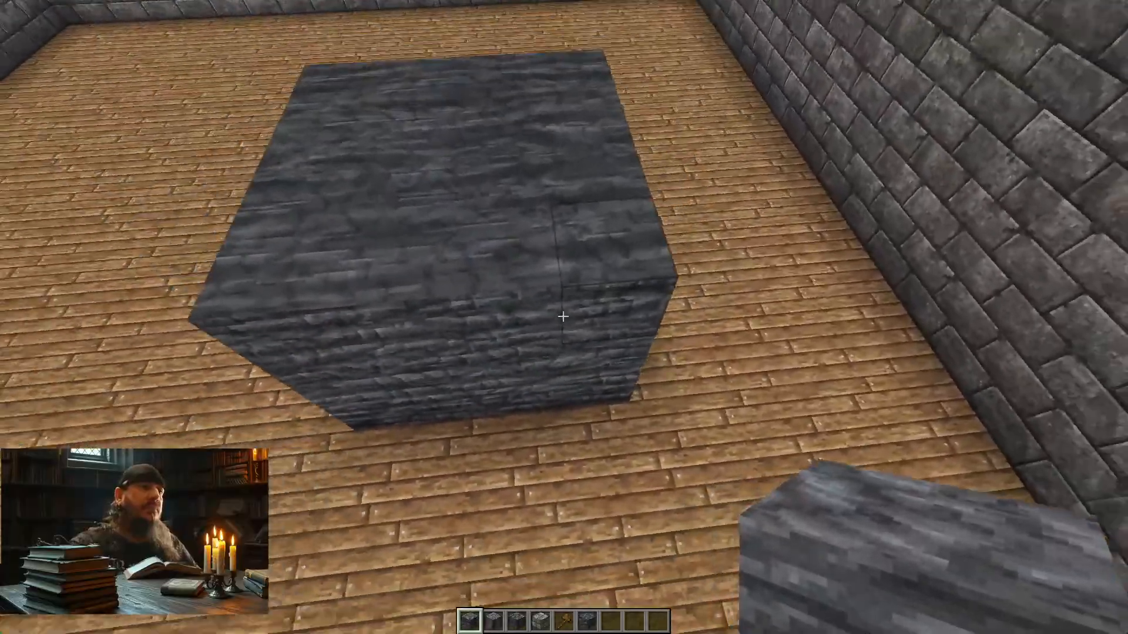
click(563, 317)
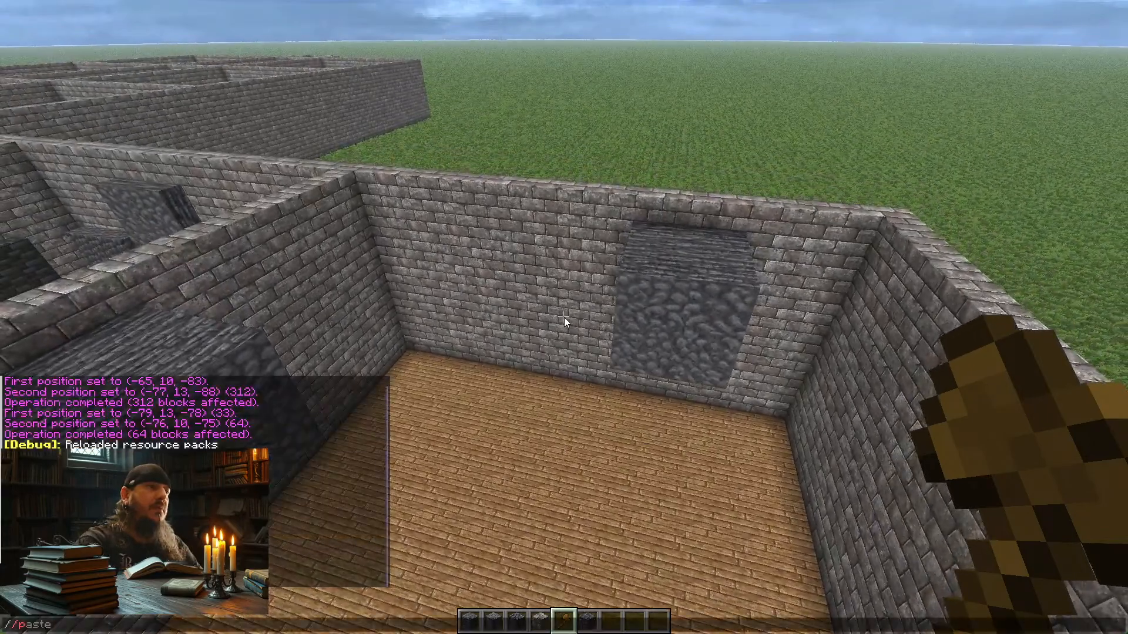
- Fly around the room and examine the texture direction and tiling on the tops and sides of the deepslate cubes
key(w)
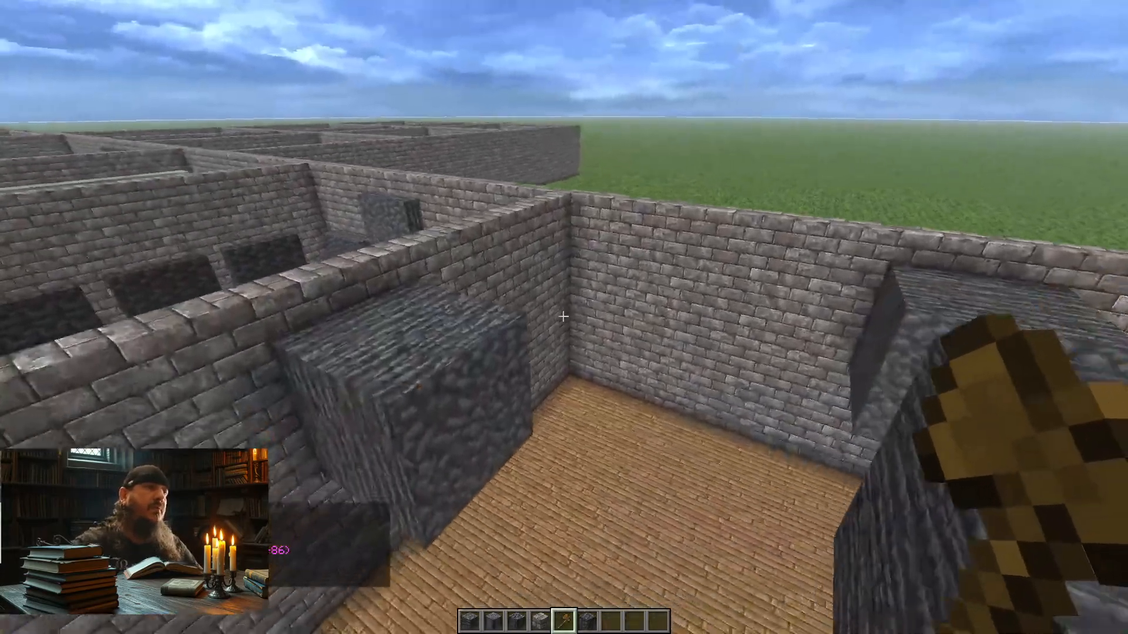
key(shift)
key(s)
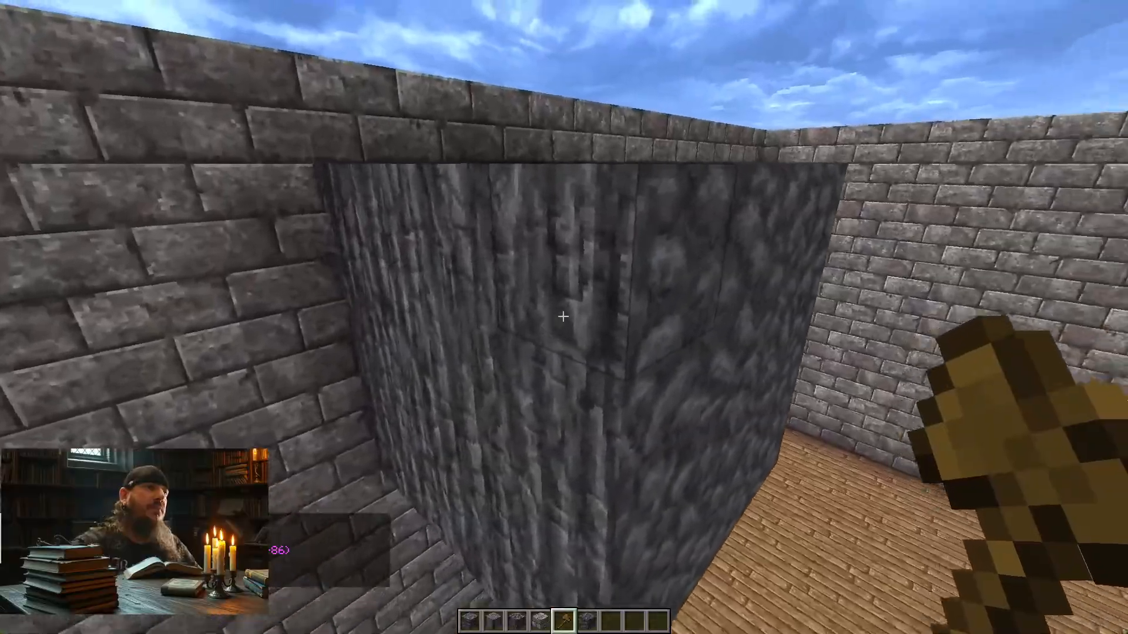
key(space)
key(w)
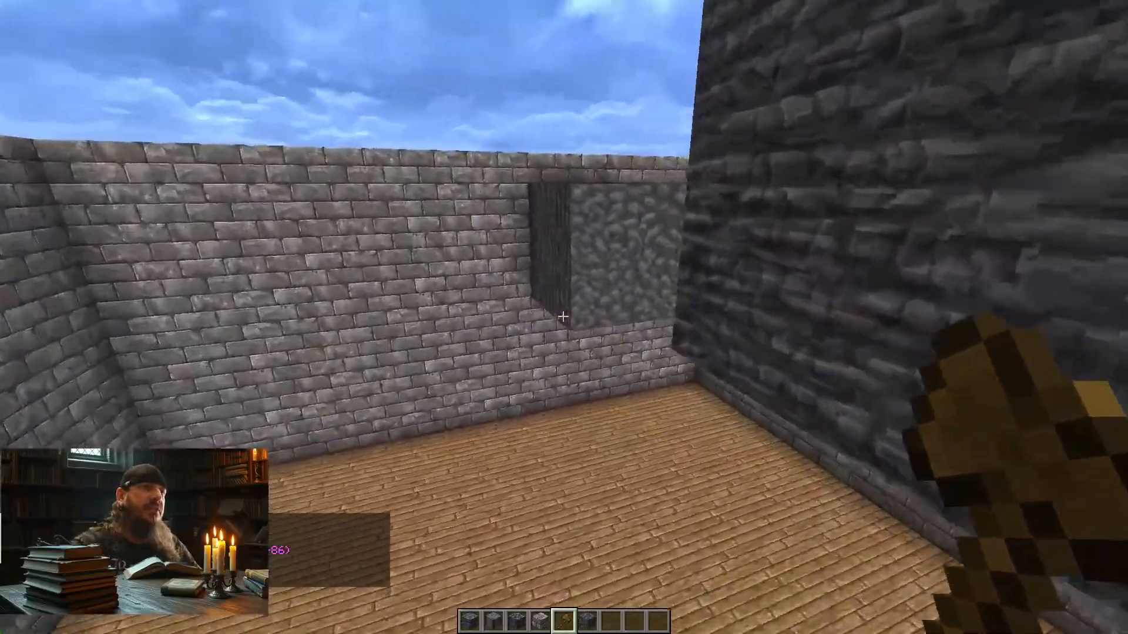
key(space)
key(s)
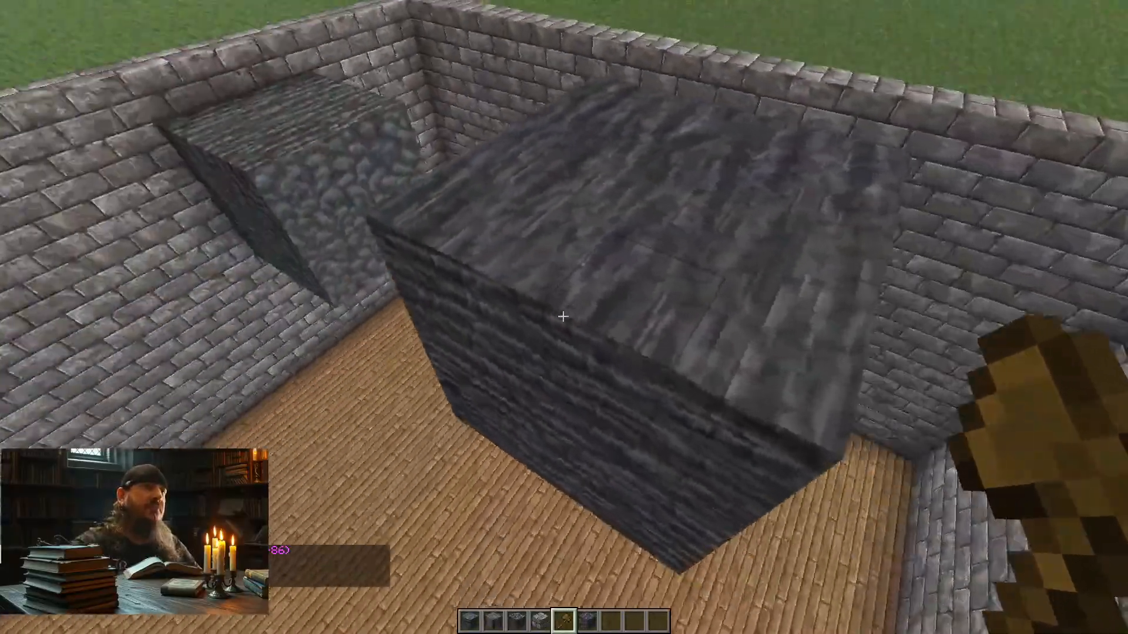
key(shift)
- Switch to Photoshop and save deepslate_top.psd
key(alt+Tab)
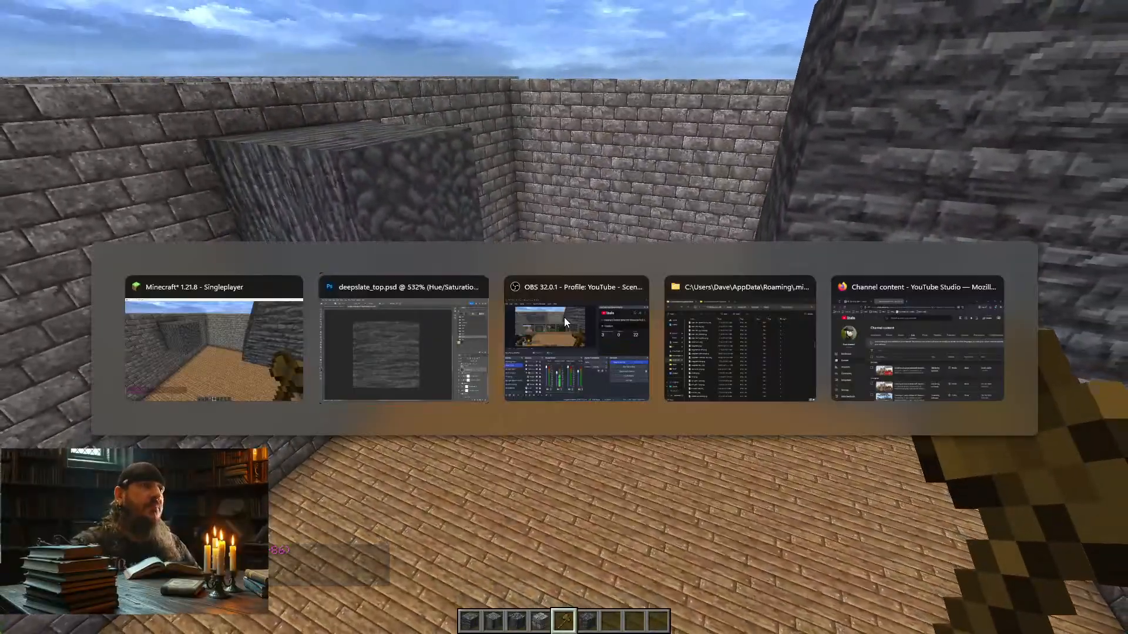
click(157, 14)
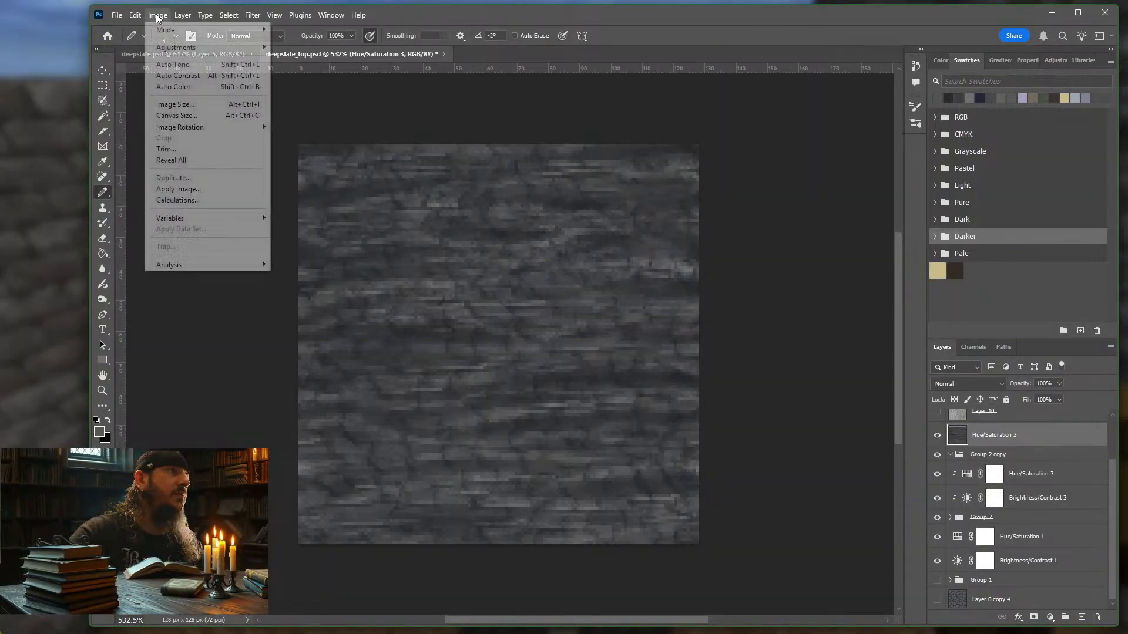
mouse_move(201, 49)
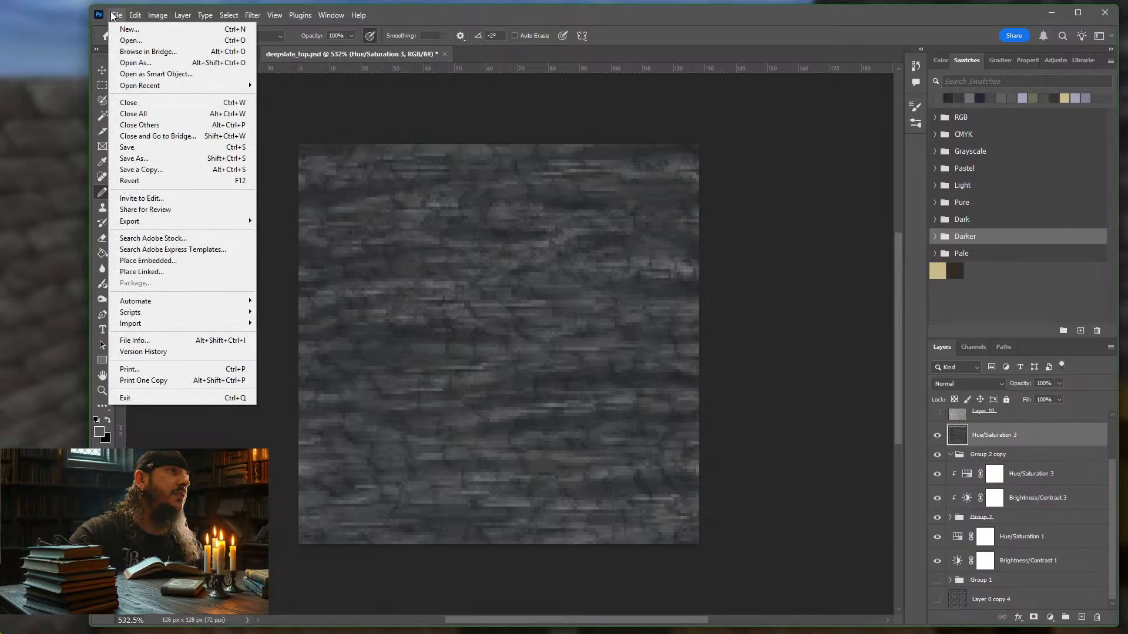
click(117, 15)
click(117, 15)
click(139, 148)
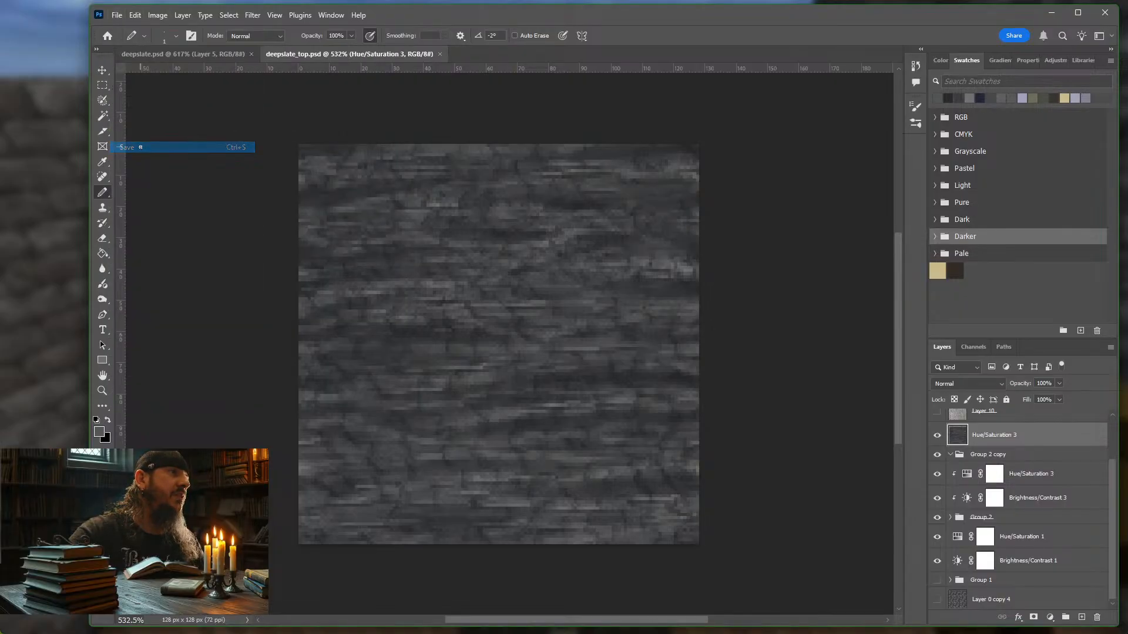
- Rotate the whole deepslate_top image 90° clockwise
click(134, 14)
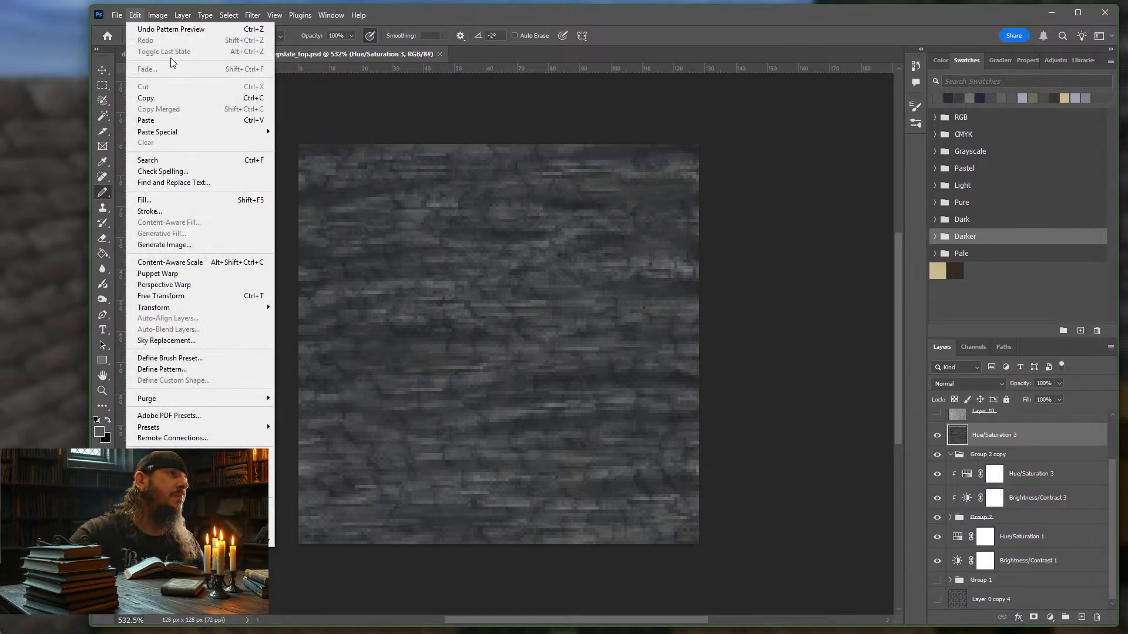
mouse_move(157, 15)
mouse_move(196, 128)
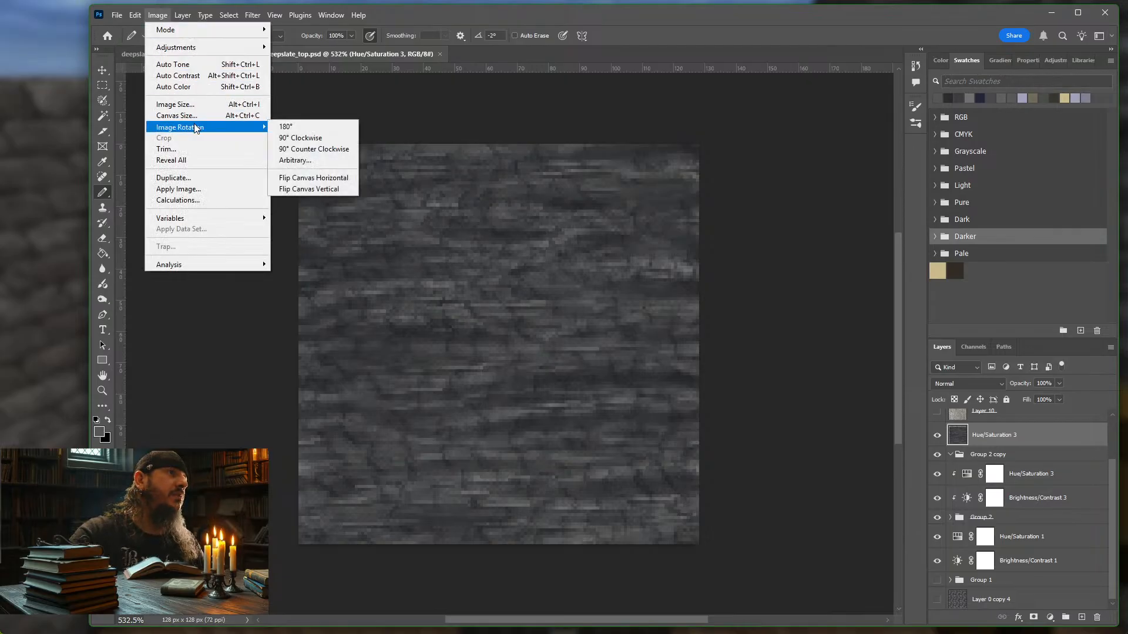
click(306, 139)
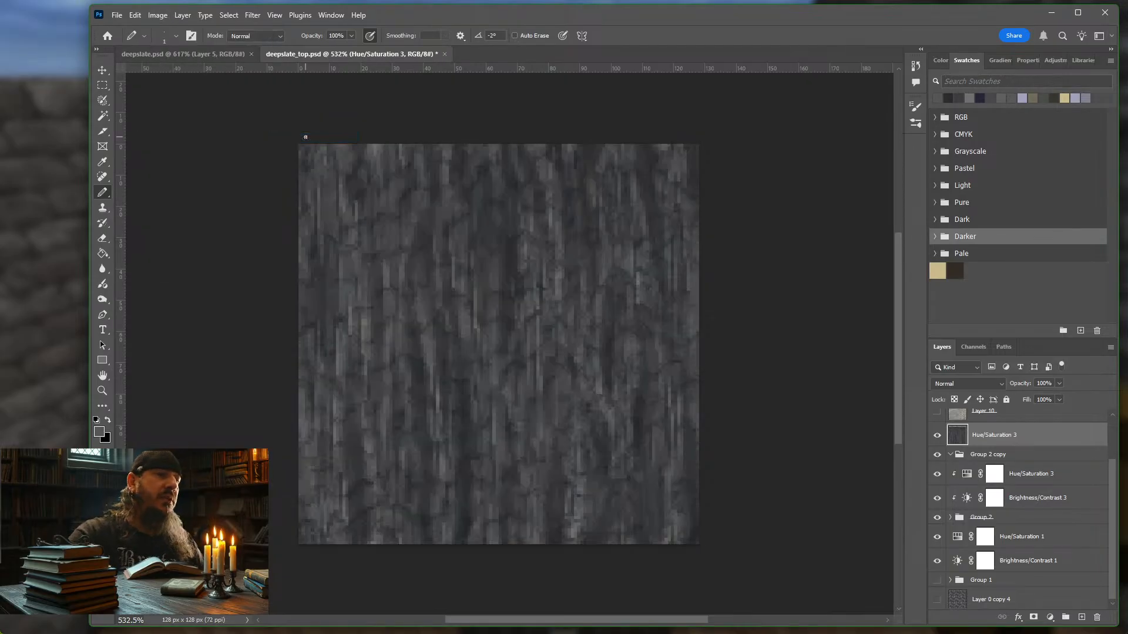
- Export the rotated image's slices as PNG-8 to repeatdeepslate/sideways/top, replacing the existing files, and undo the rotation
key(ctrl+alt+shift+s)
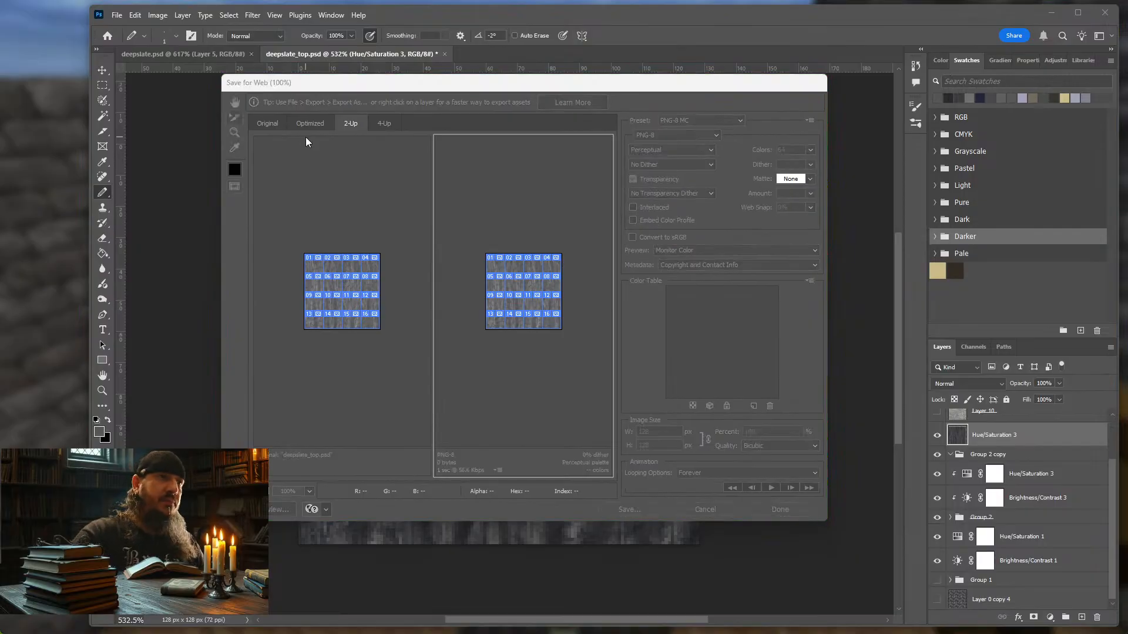
key(Return)
click(432, 120)
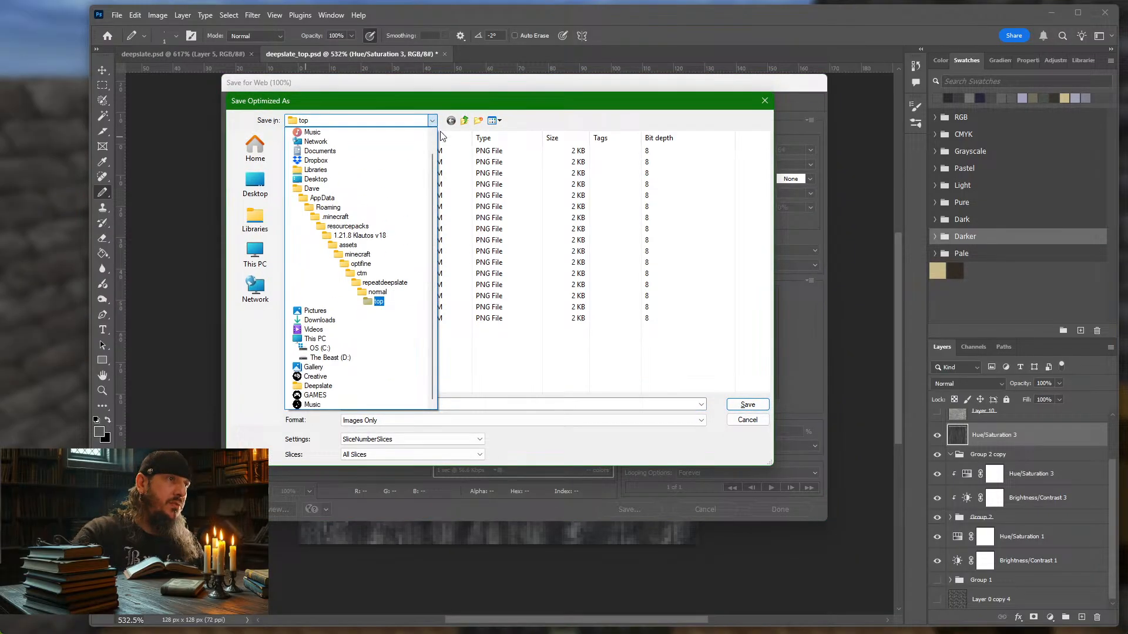
click(383, 282)
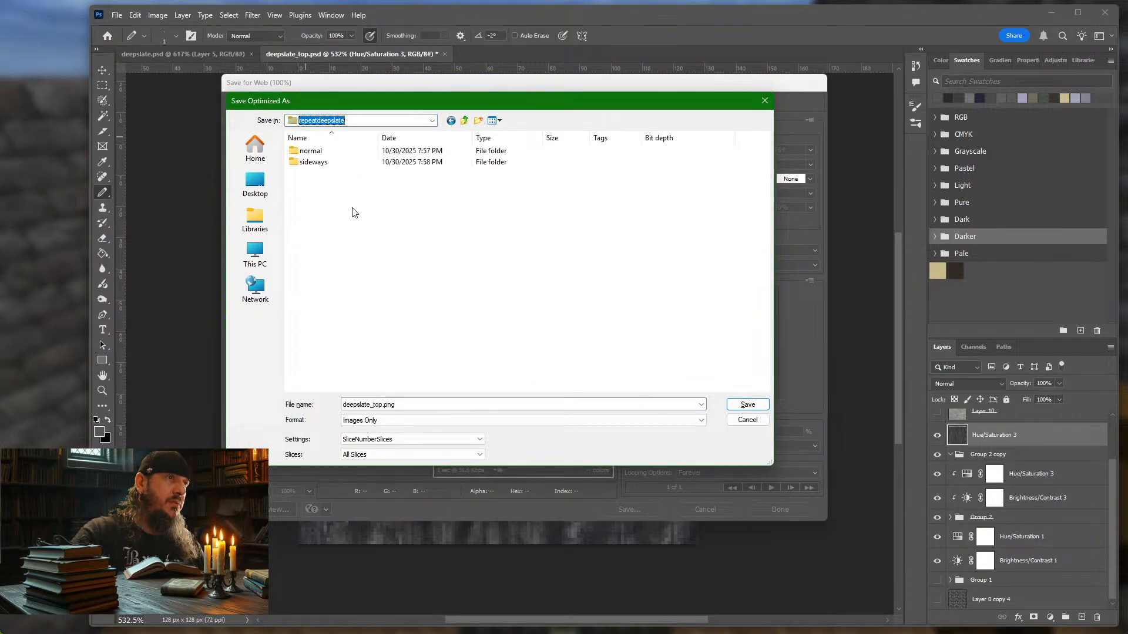
double_click(315, 162)
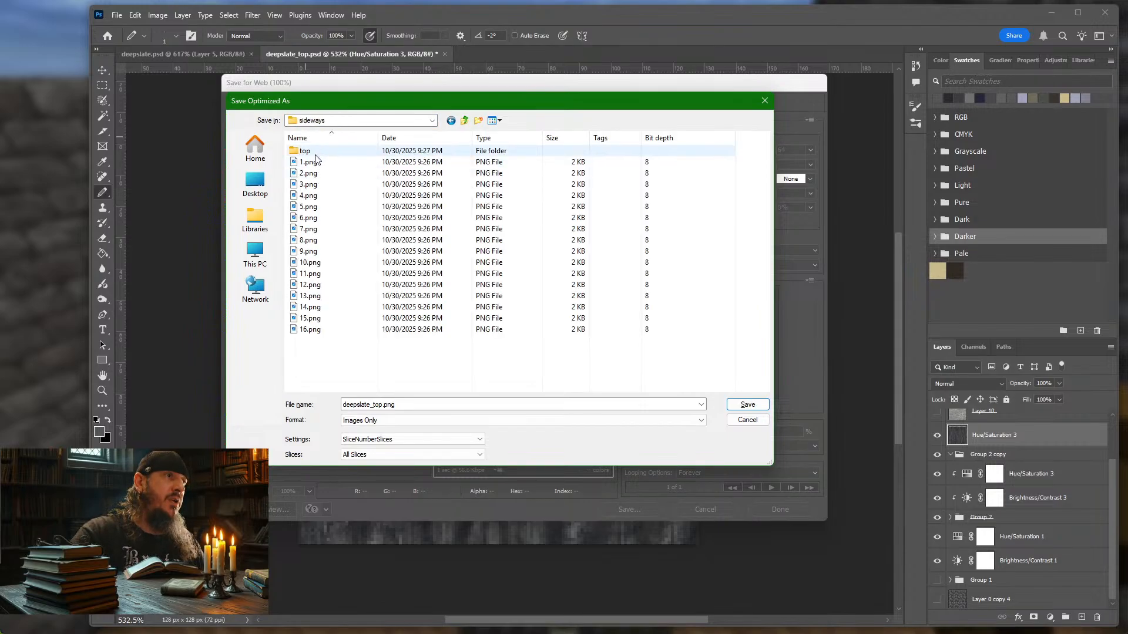
double_click(315, 155)
click(741, 405)
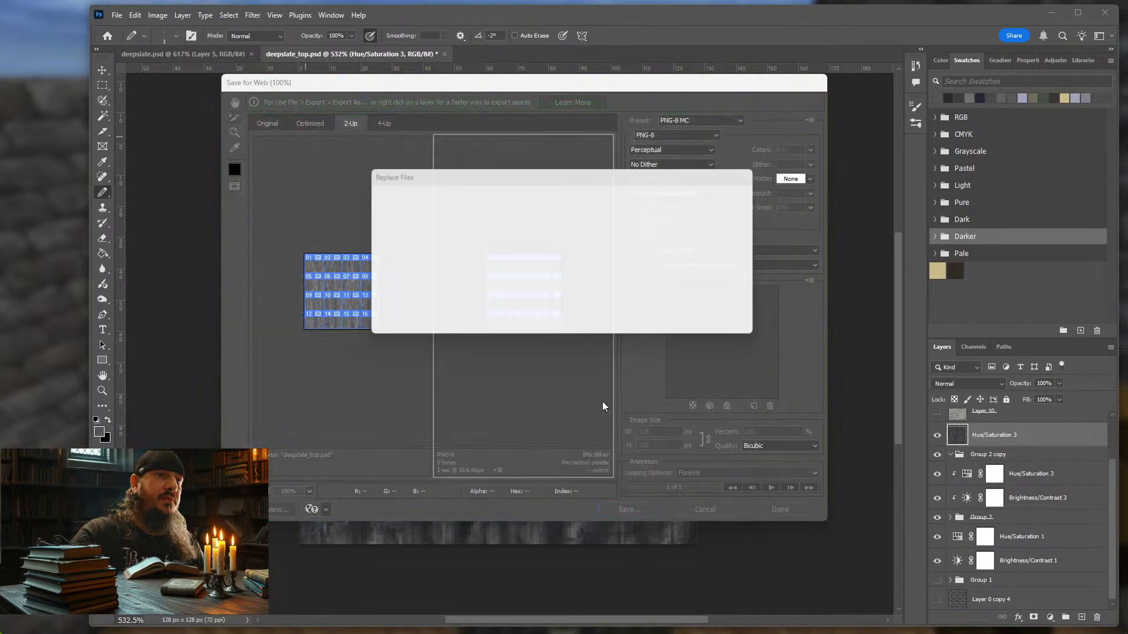
click(650, 324)
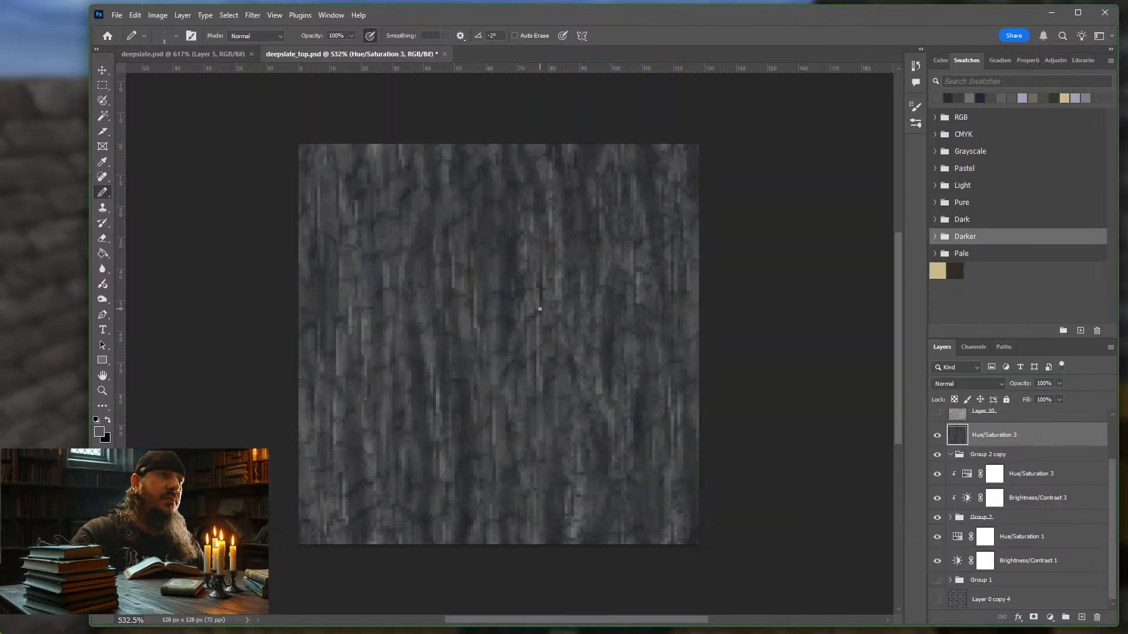
key(ctrl+z)
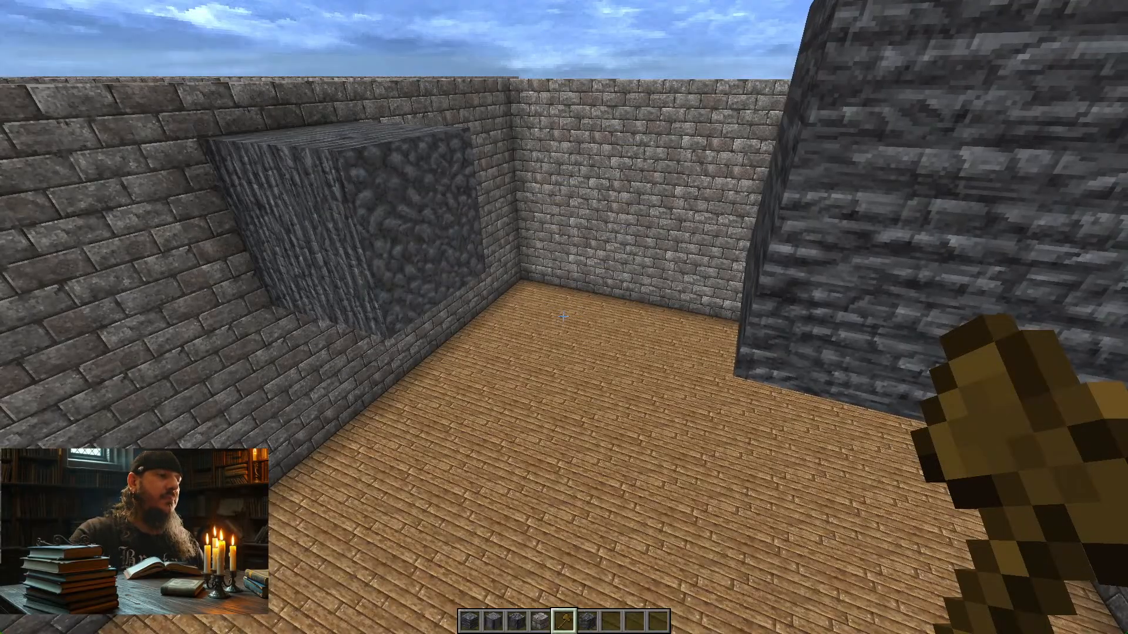
- Switch to Minecraft and reload the resource packs in the texture testing room
key(w)
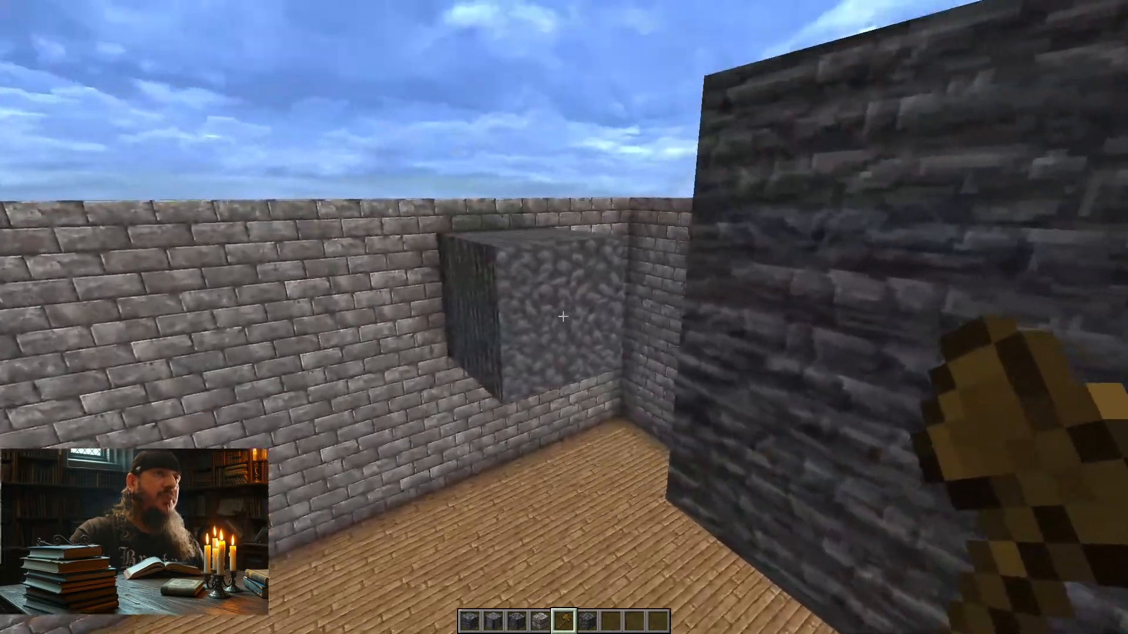
key(F3+t)
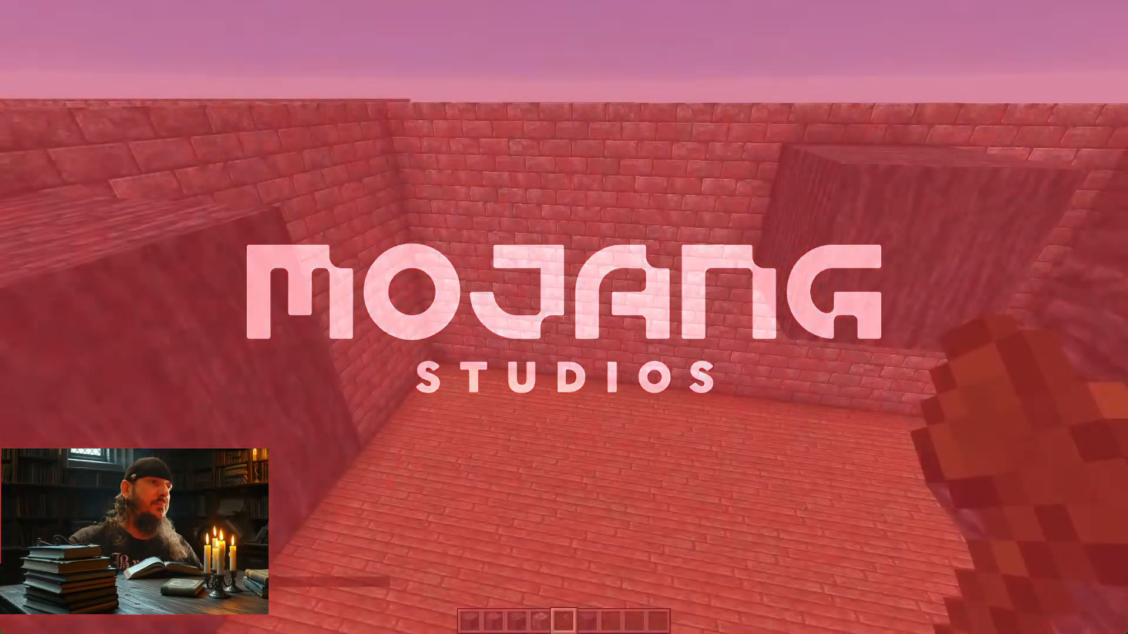
key(w)
- Fly around the deepslate cubes and examine how the reloaded top texture runs and tiles on their sides and tops
key(w)
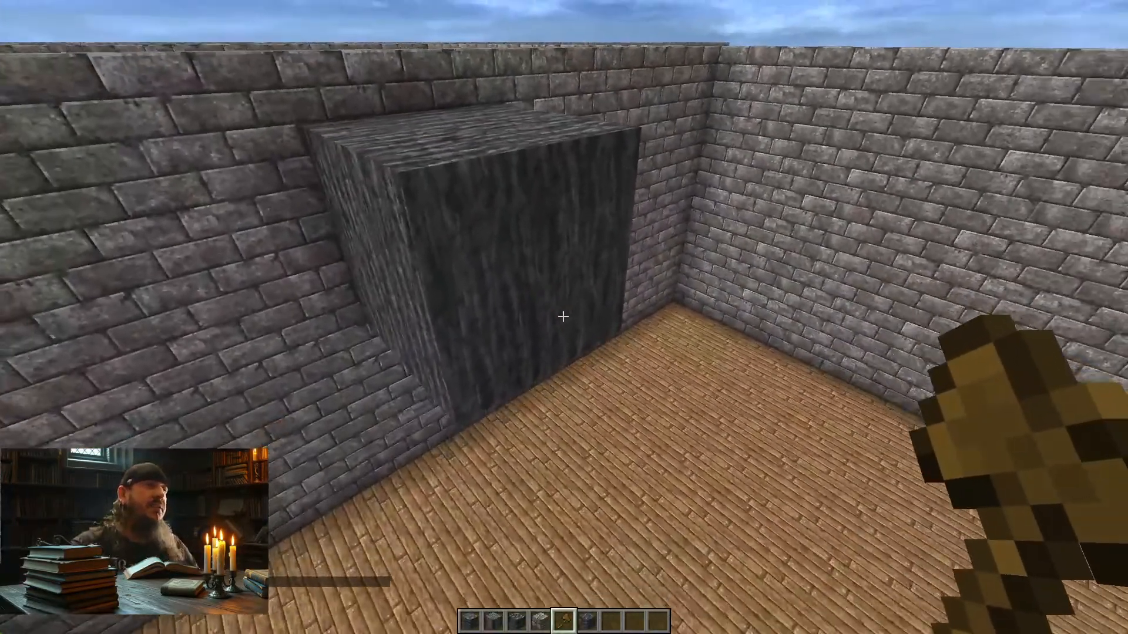
key(s)
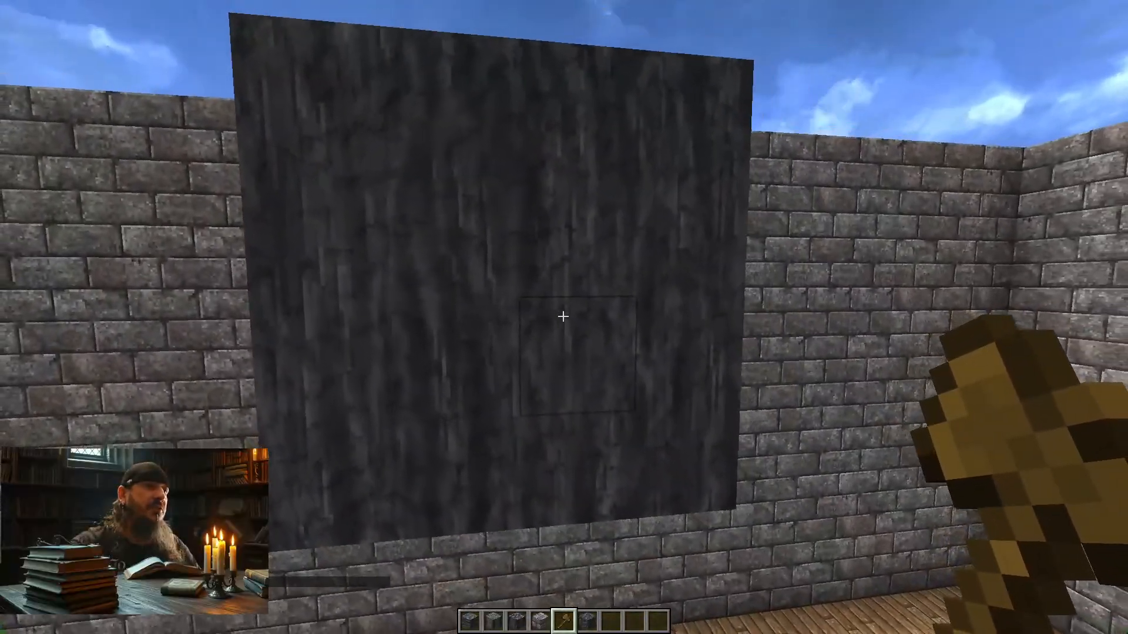
key(w)
key(a)
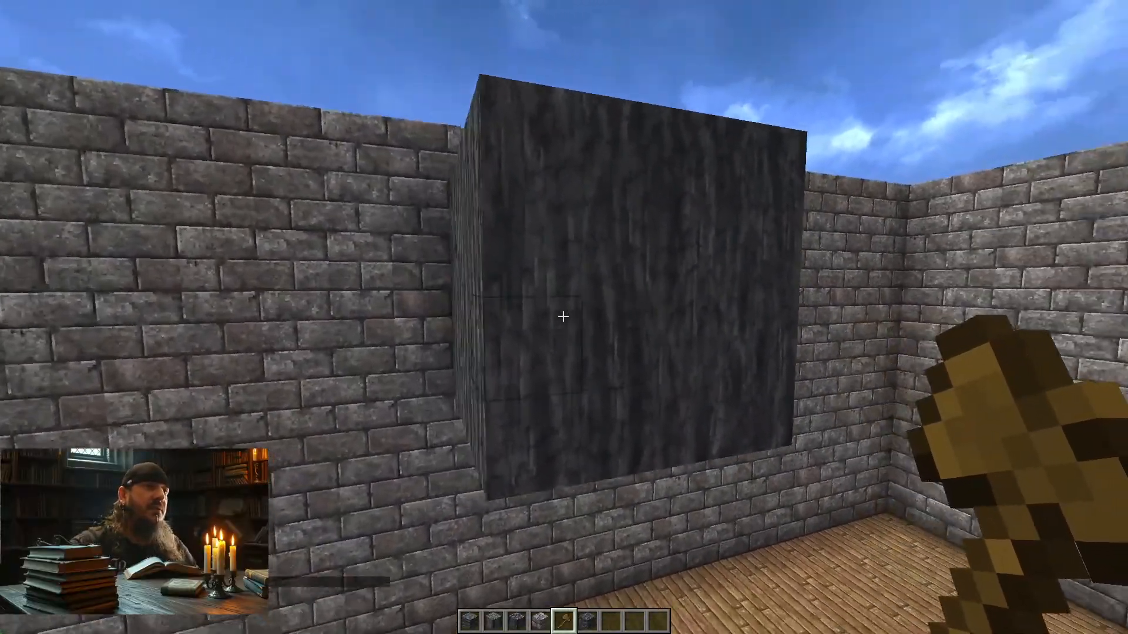
key(w)
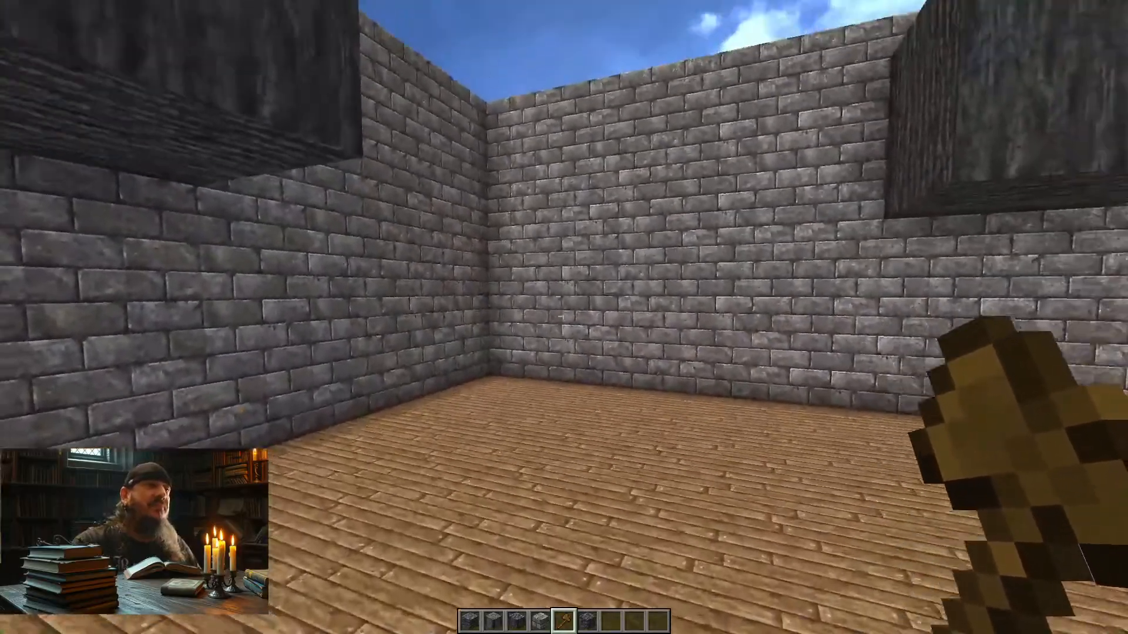
key(space)
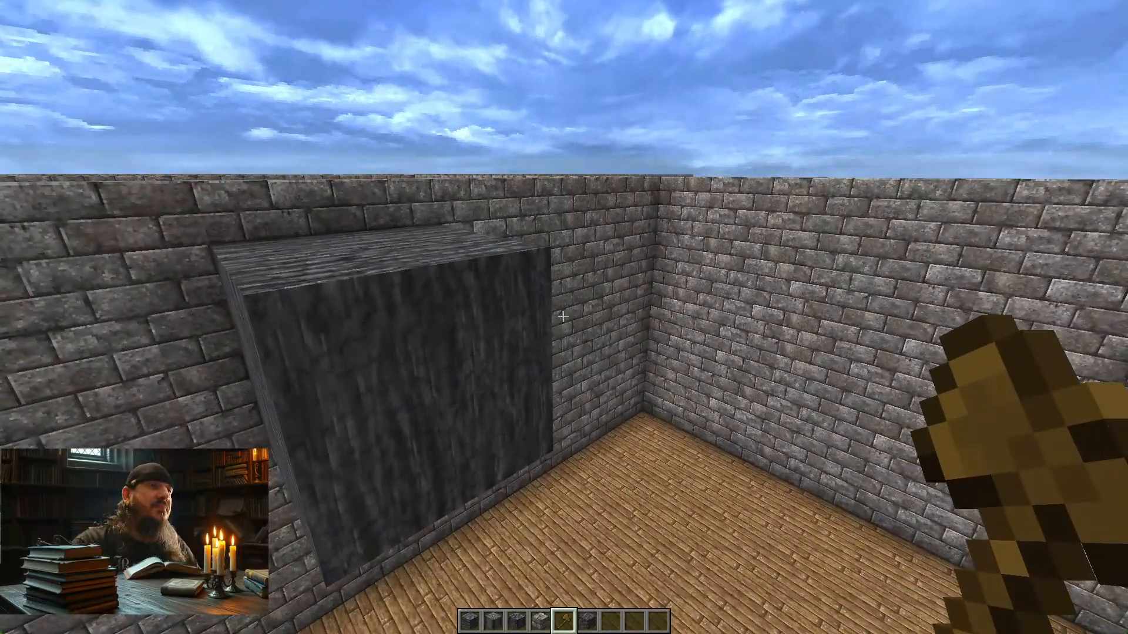
key(w)
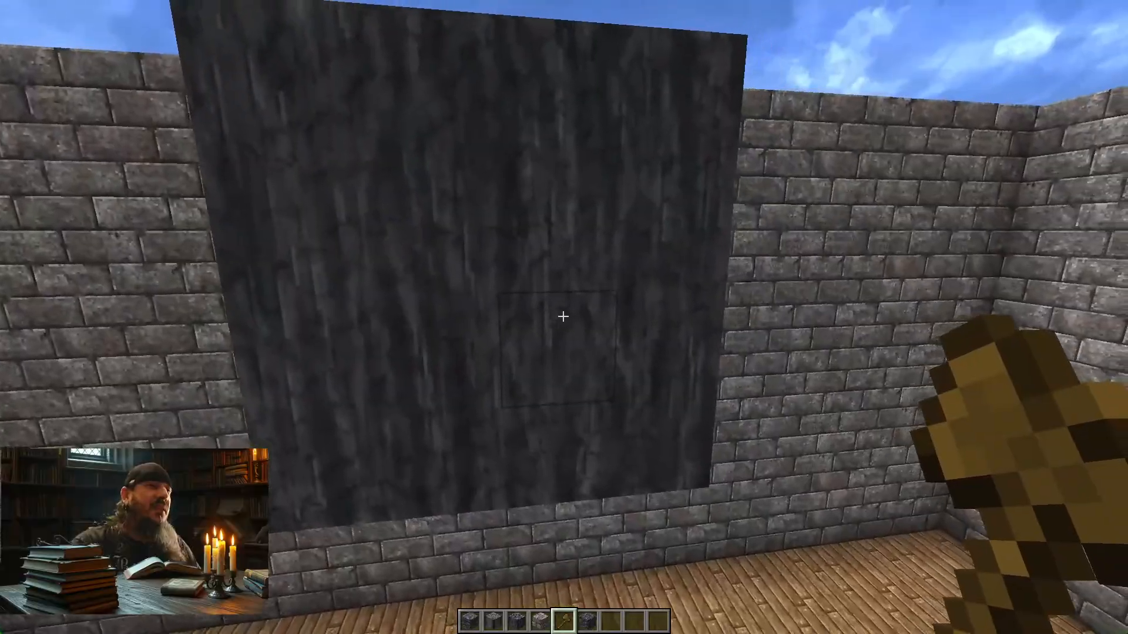
key(s)
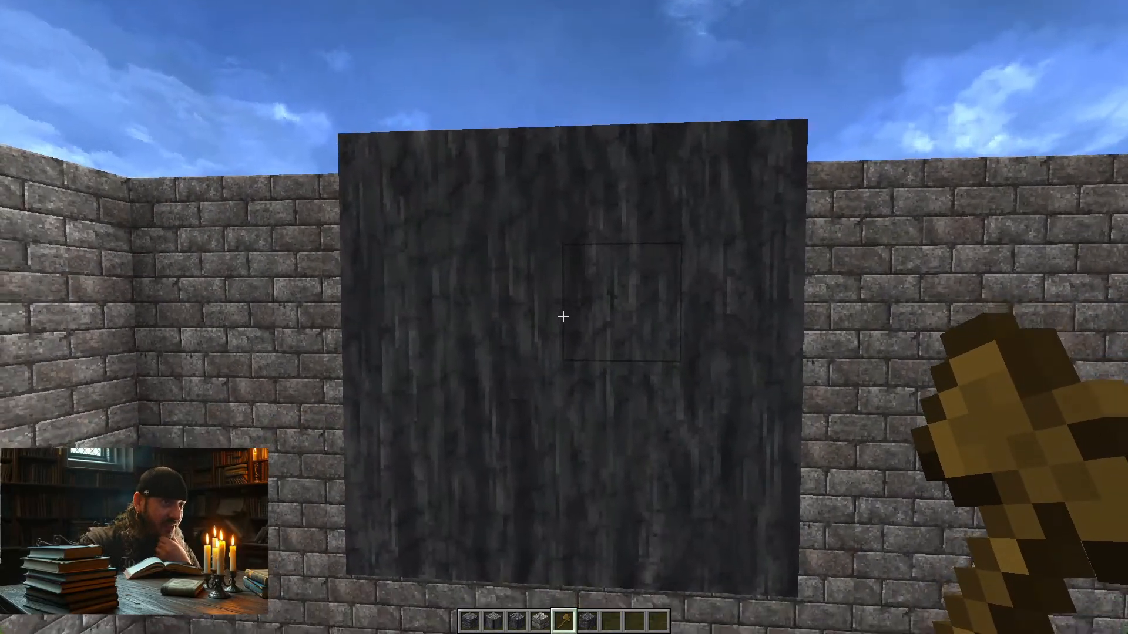
key(a)
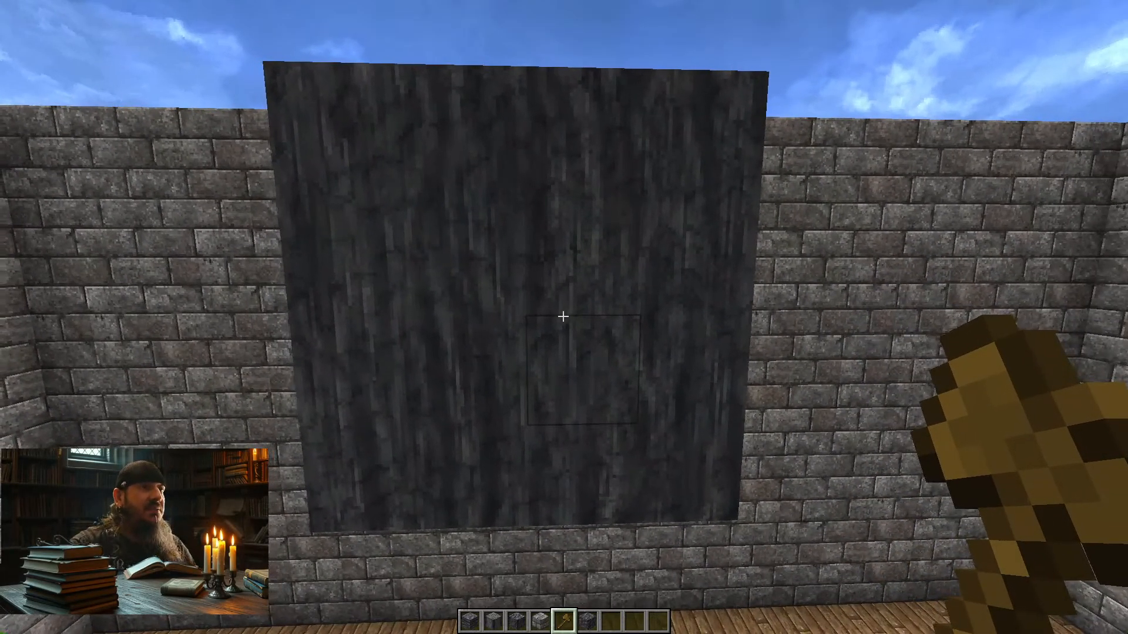
key(space)
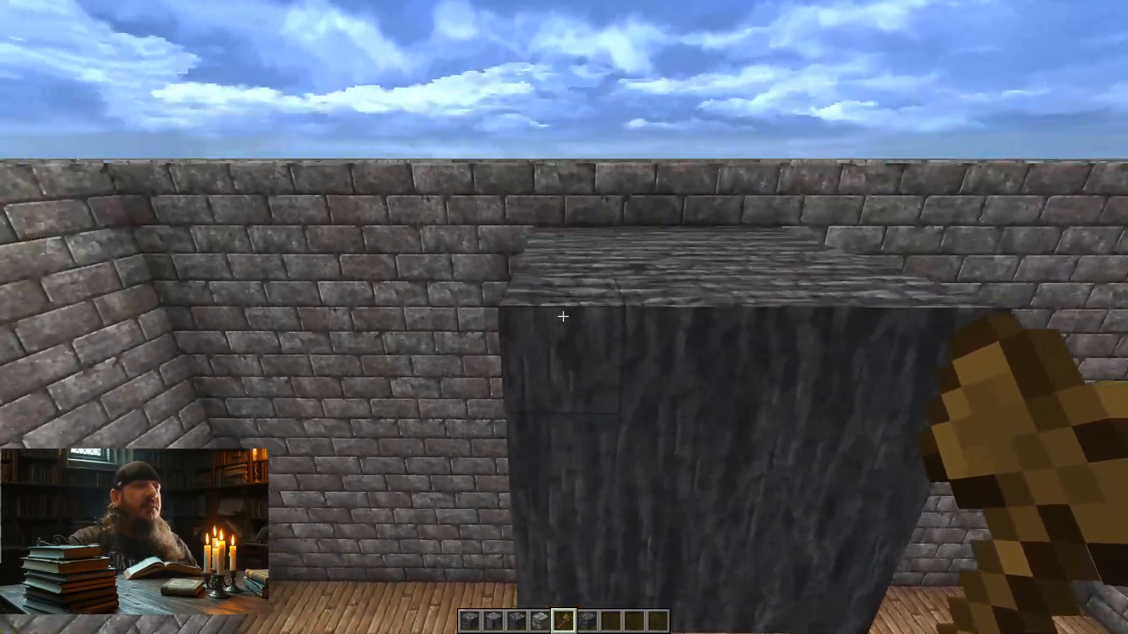
key(shift)
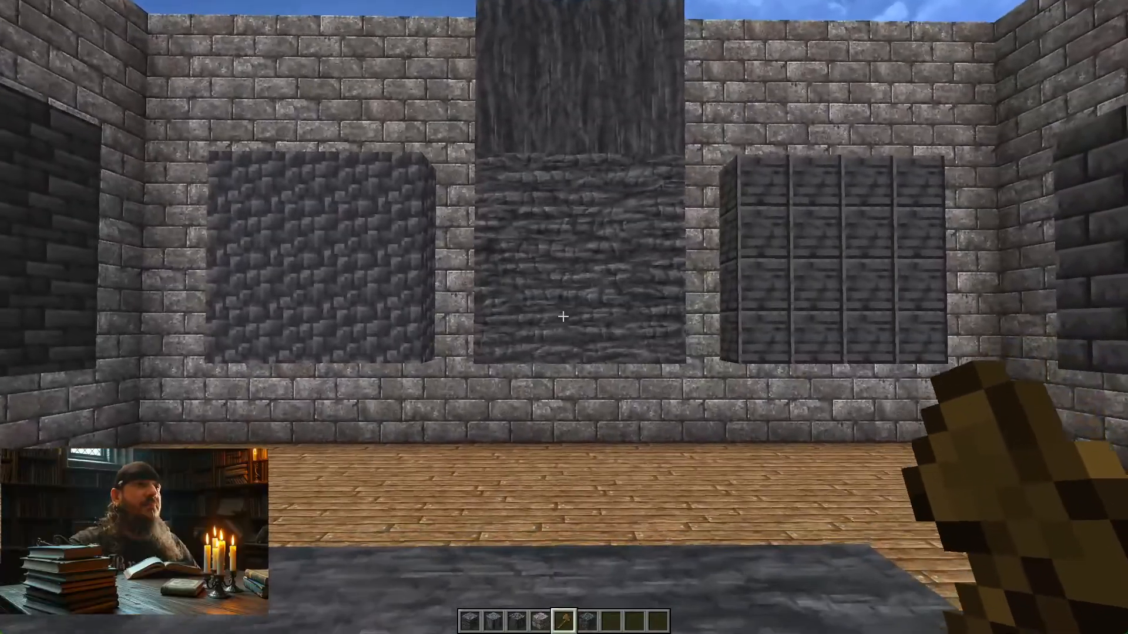
- Leave the texture testing world and load the singleplayer world Fantasia
key(Escape)
click(552, 294)
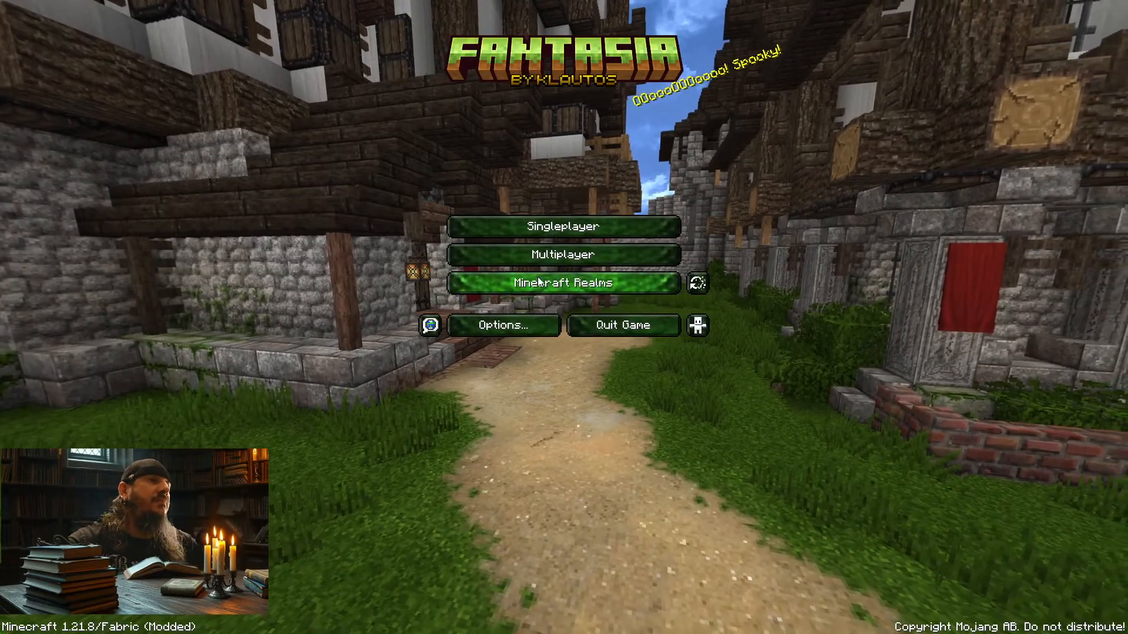
click(545, 227)
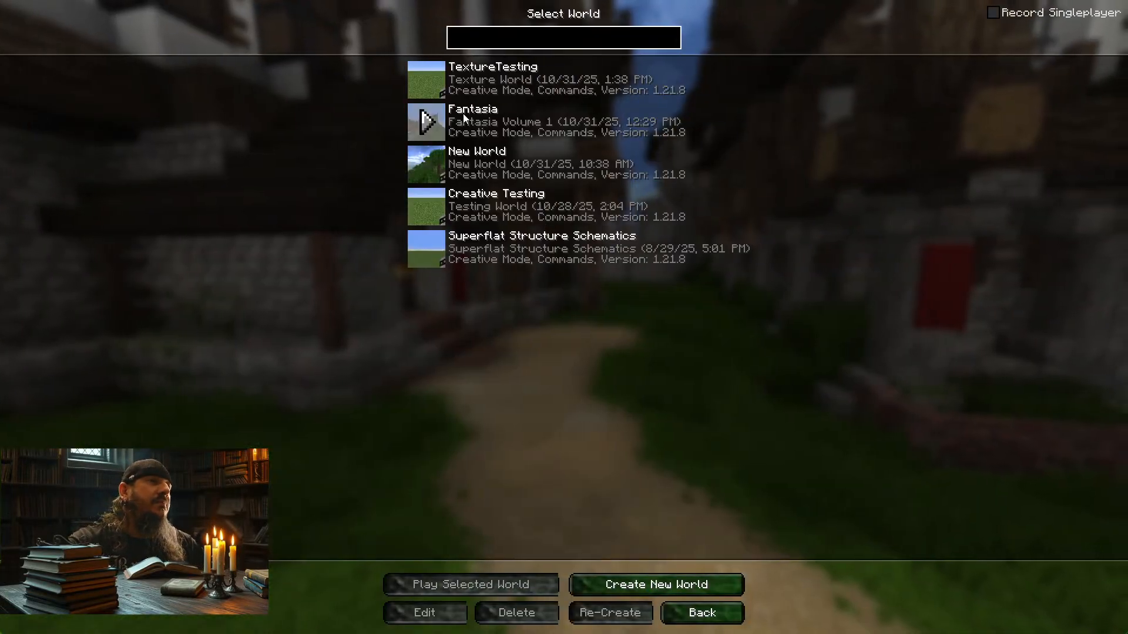
click(426, 122)
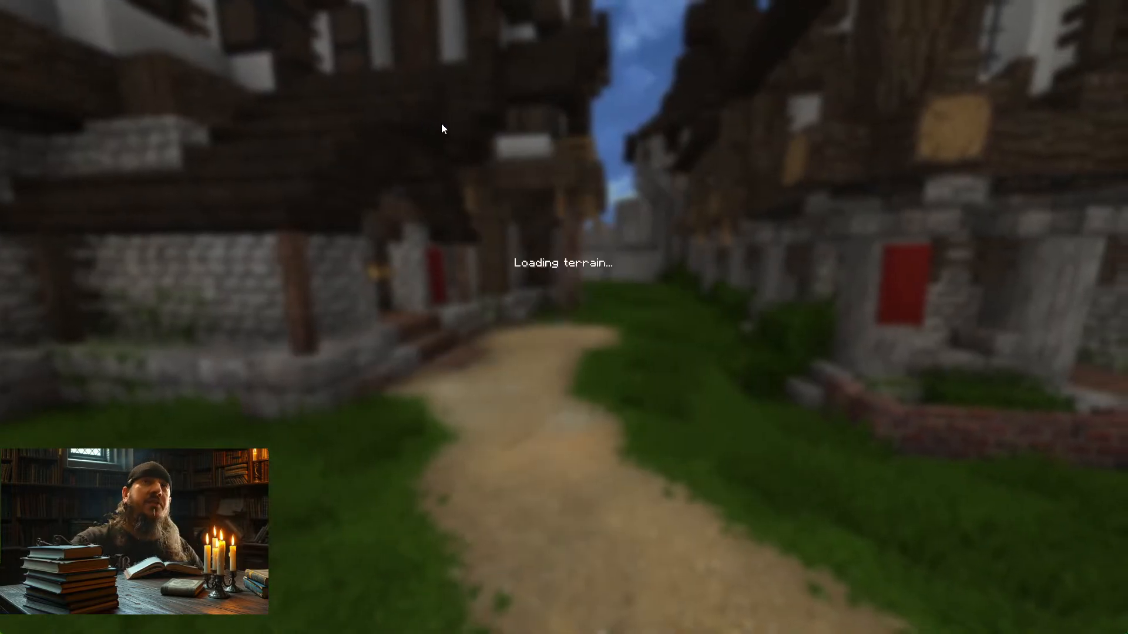
- Fly through the deepslate cave and examine the top texture's direction and tiling on the floor and ledges
key(w)
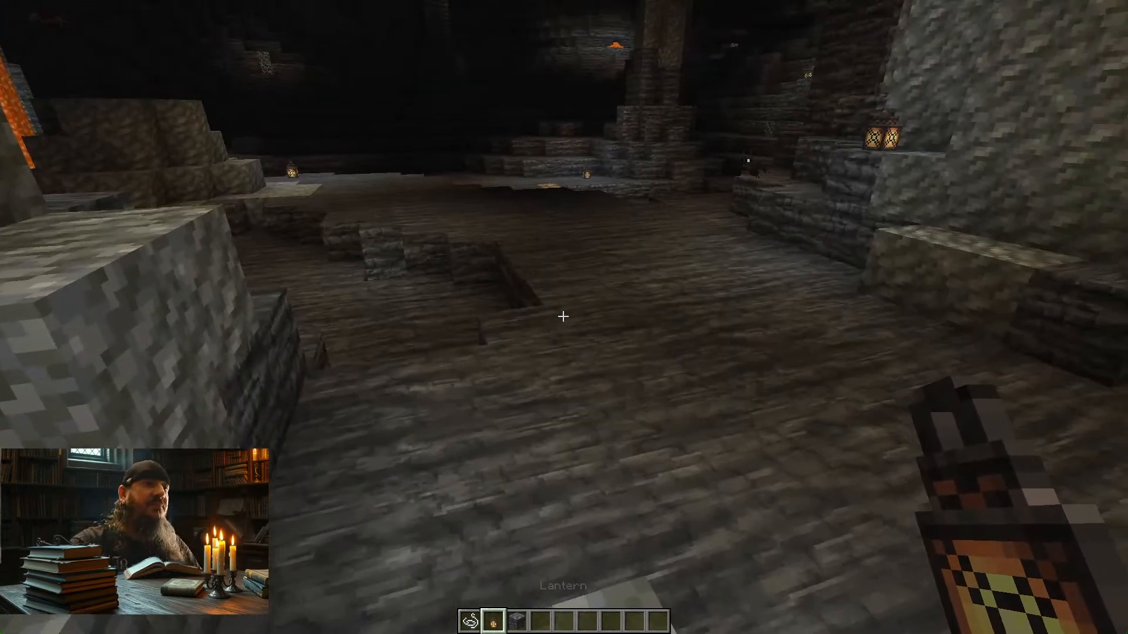
key(w)
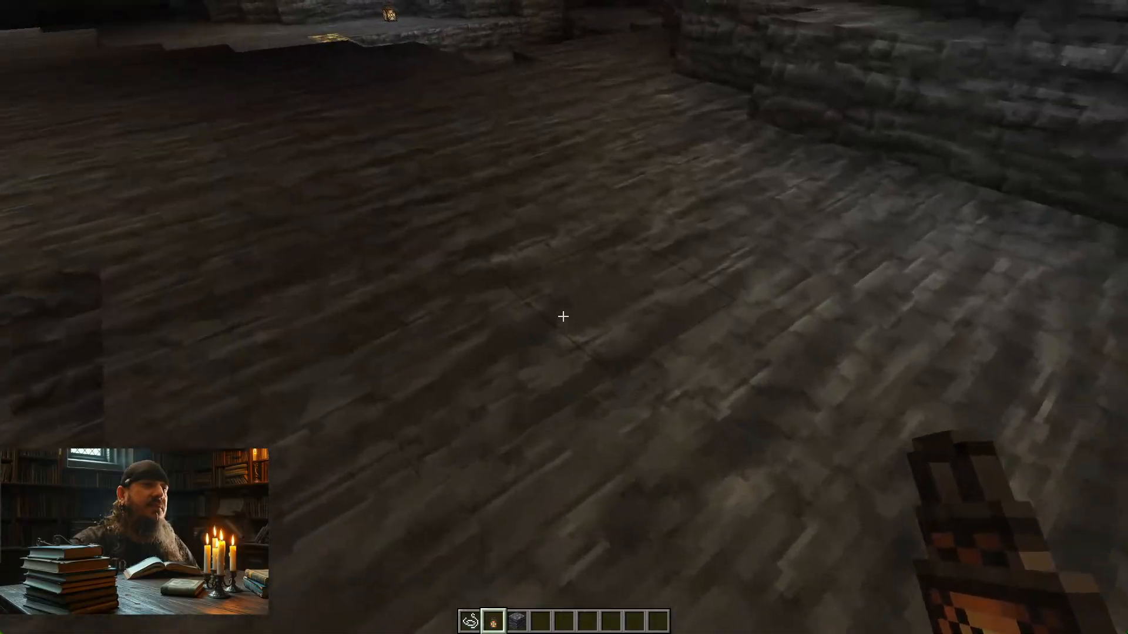
key(w)
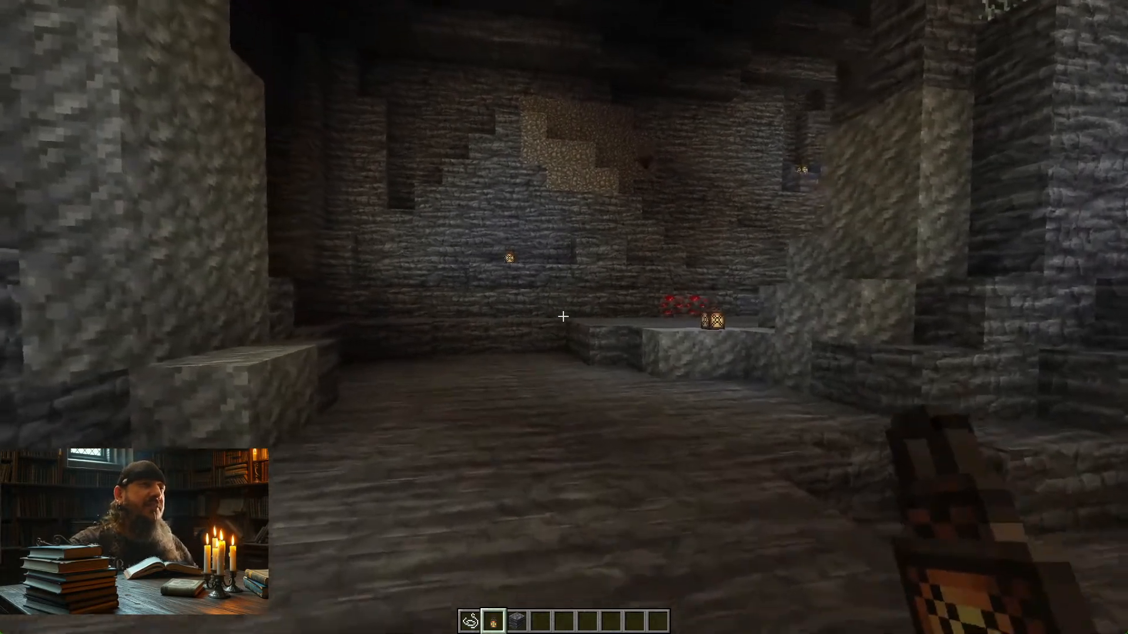
key(w)
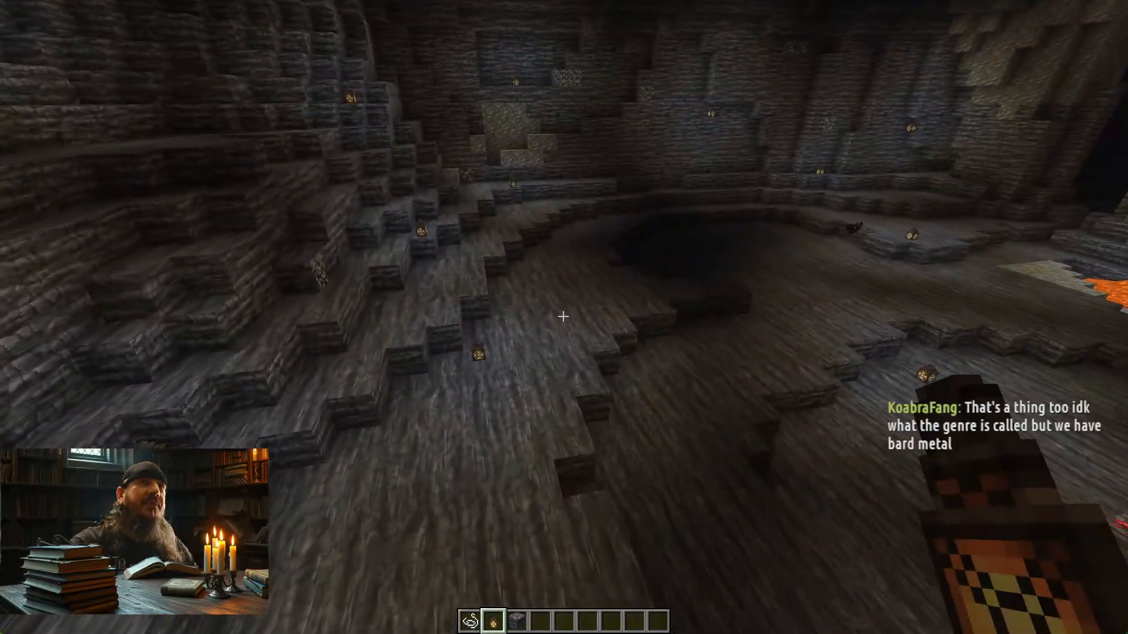
key(s)
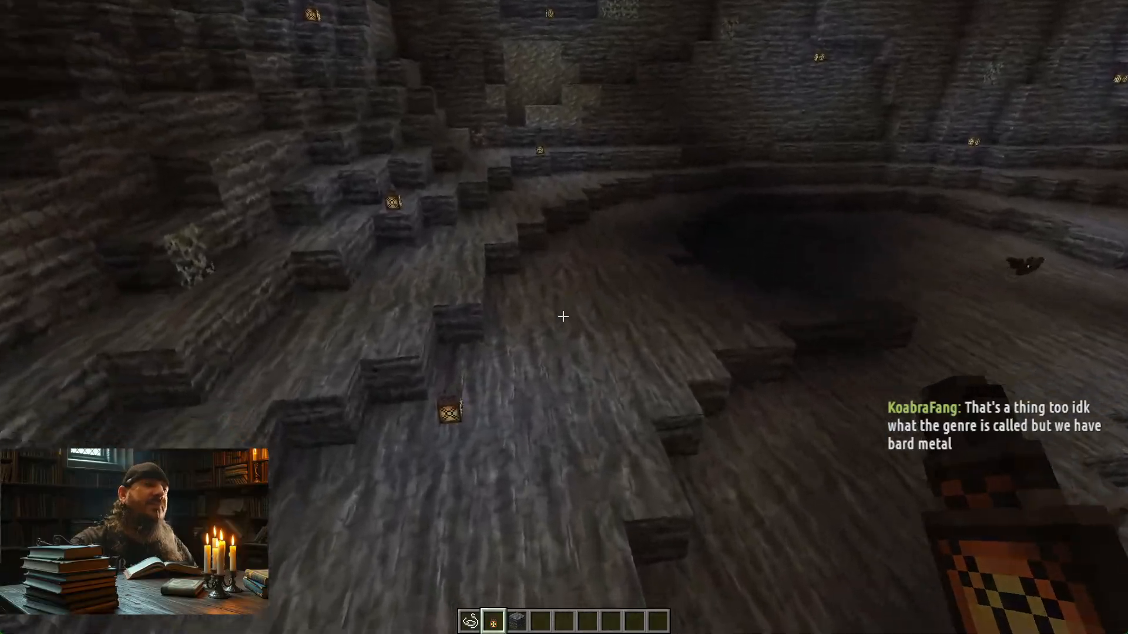
key(w)
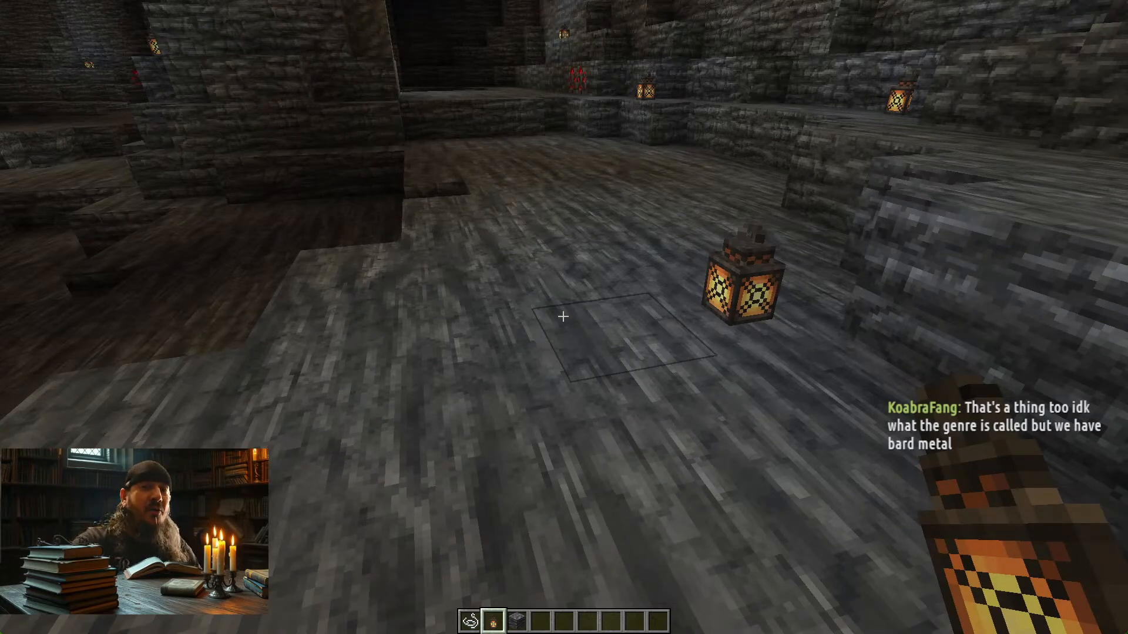
key(w)
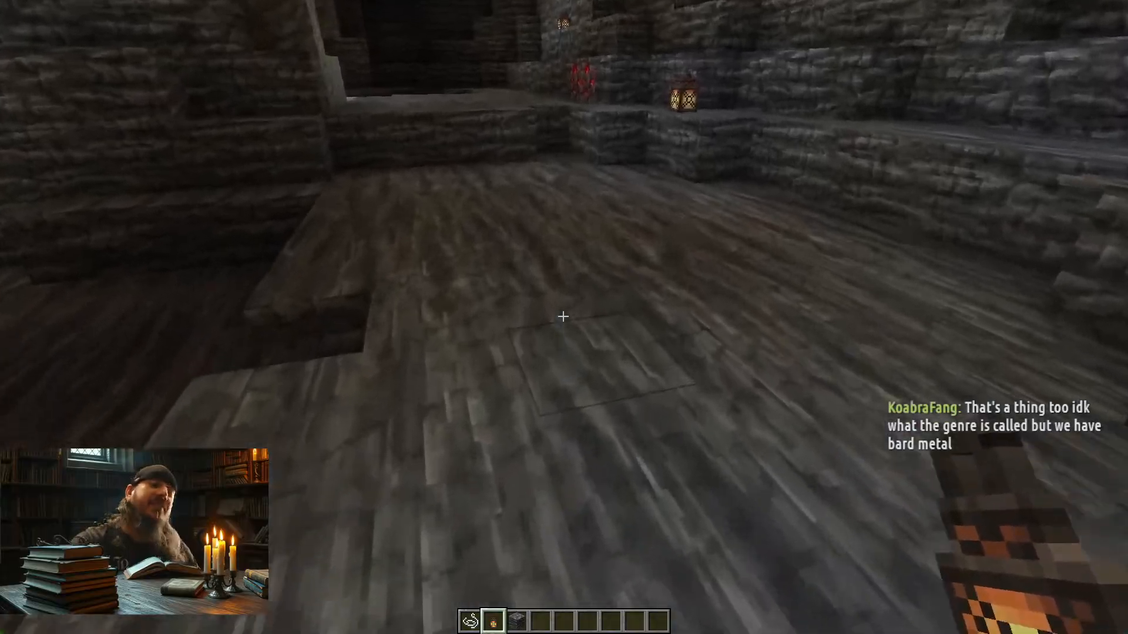
key(w)
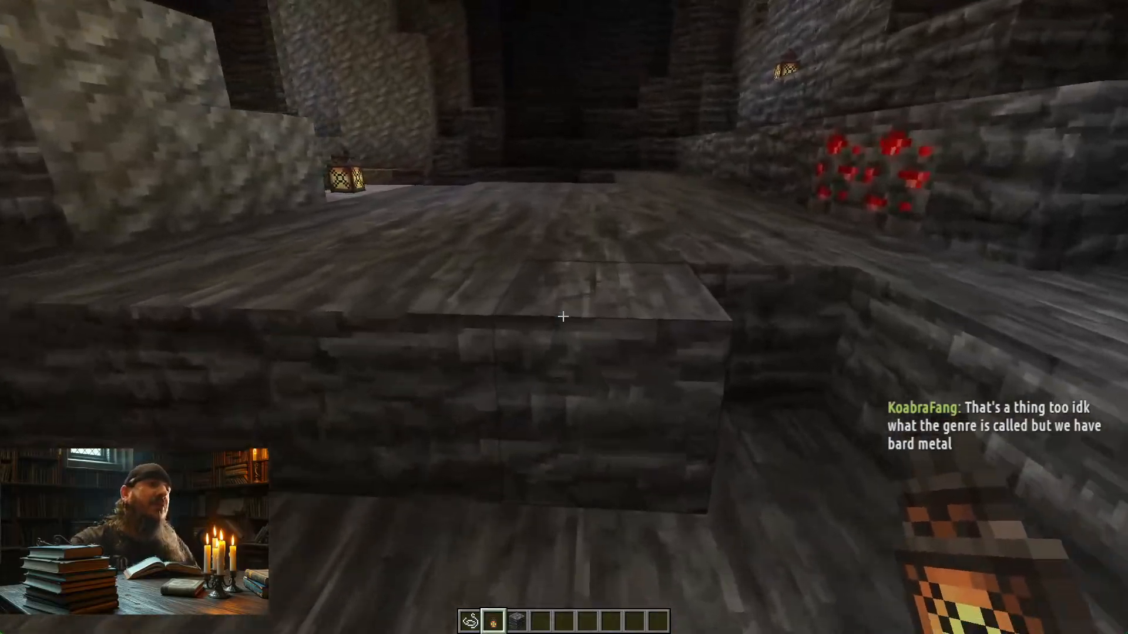
key(w)
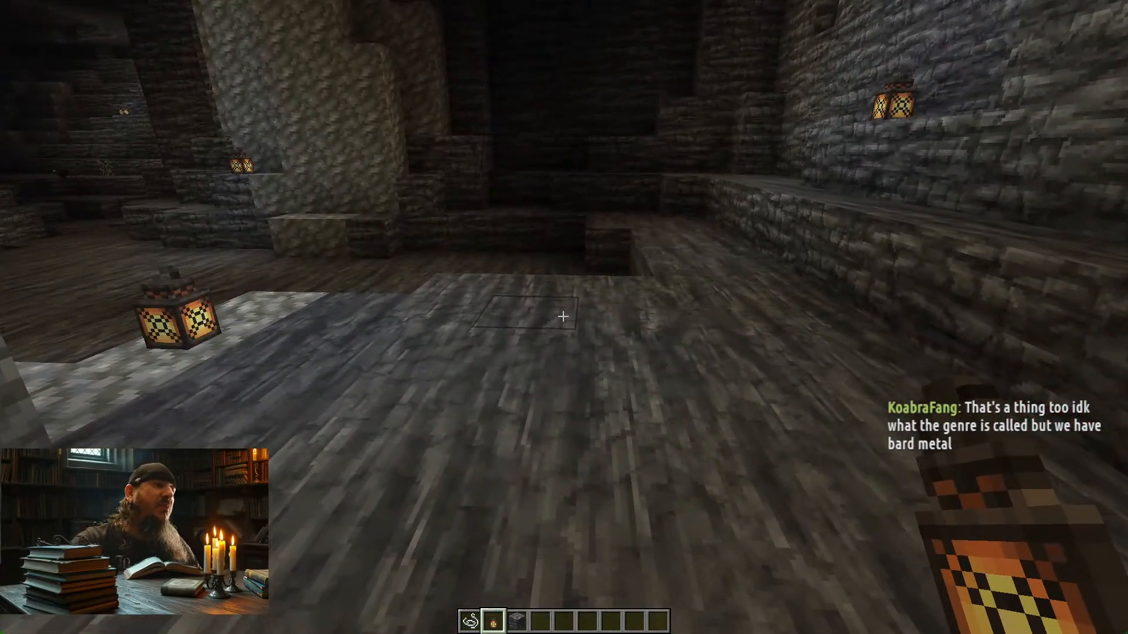
key(w)
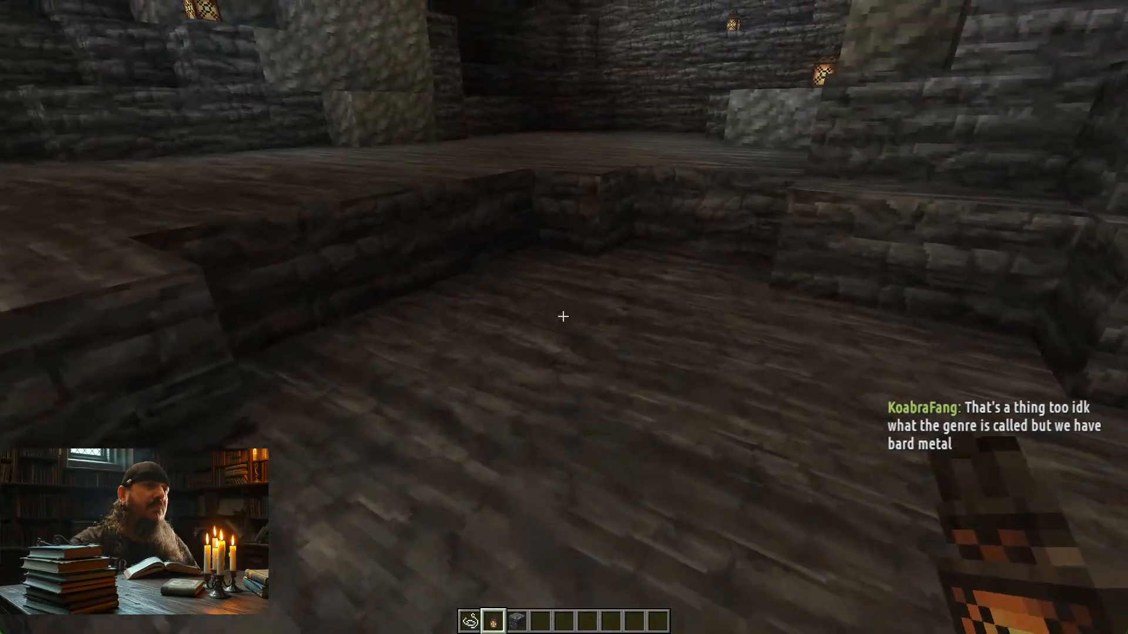
key(w)
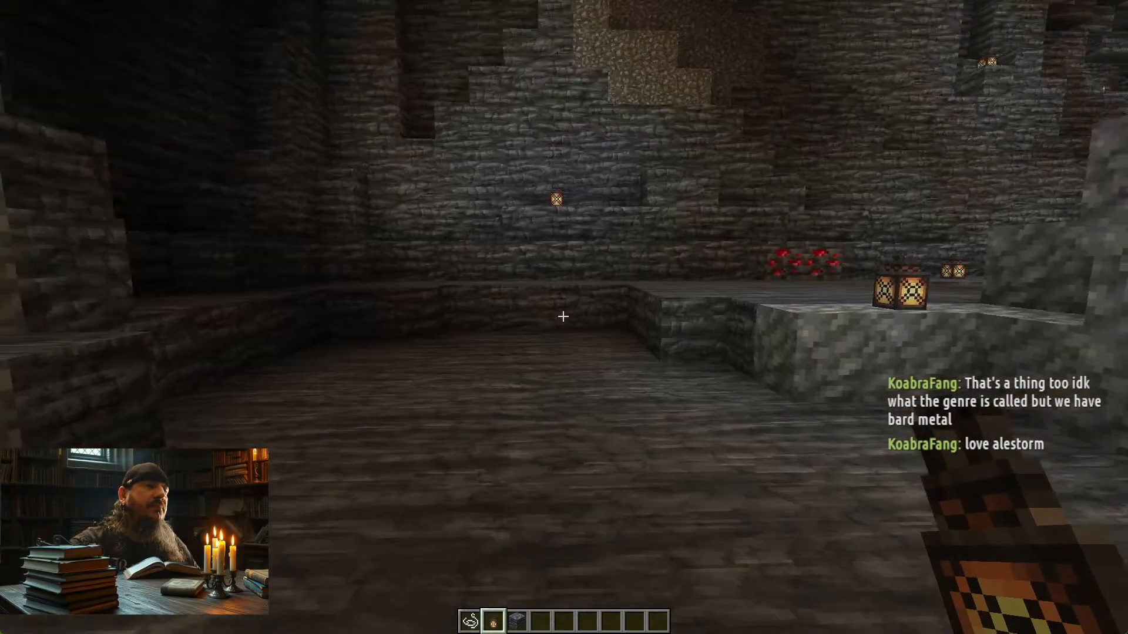
key(w)
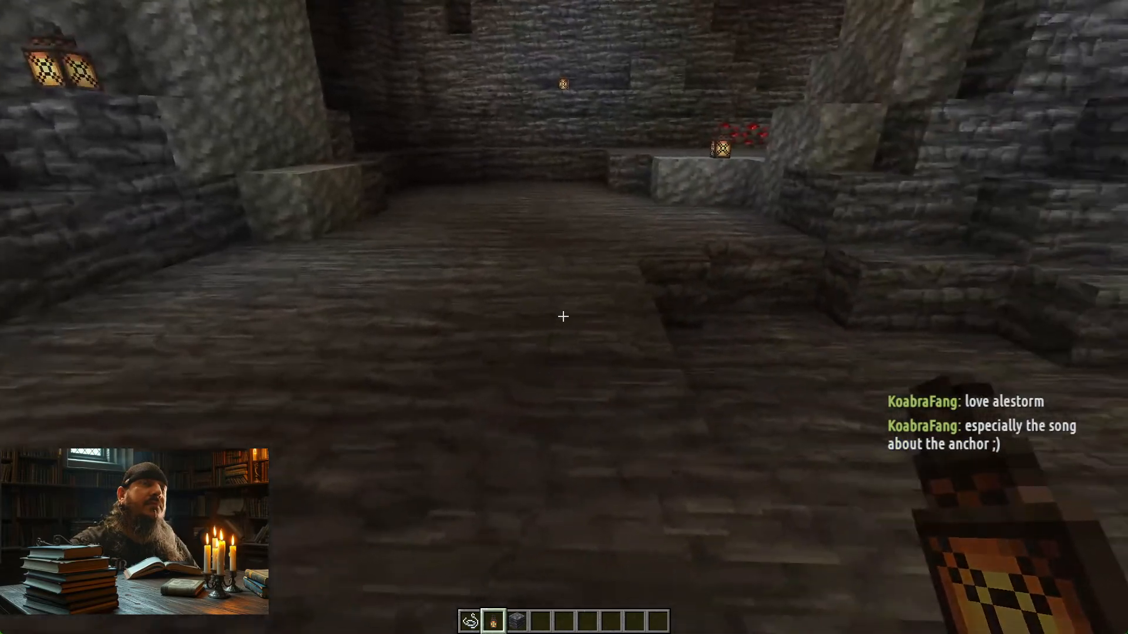
key(w)
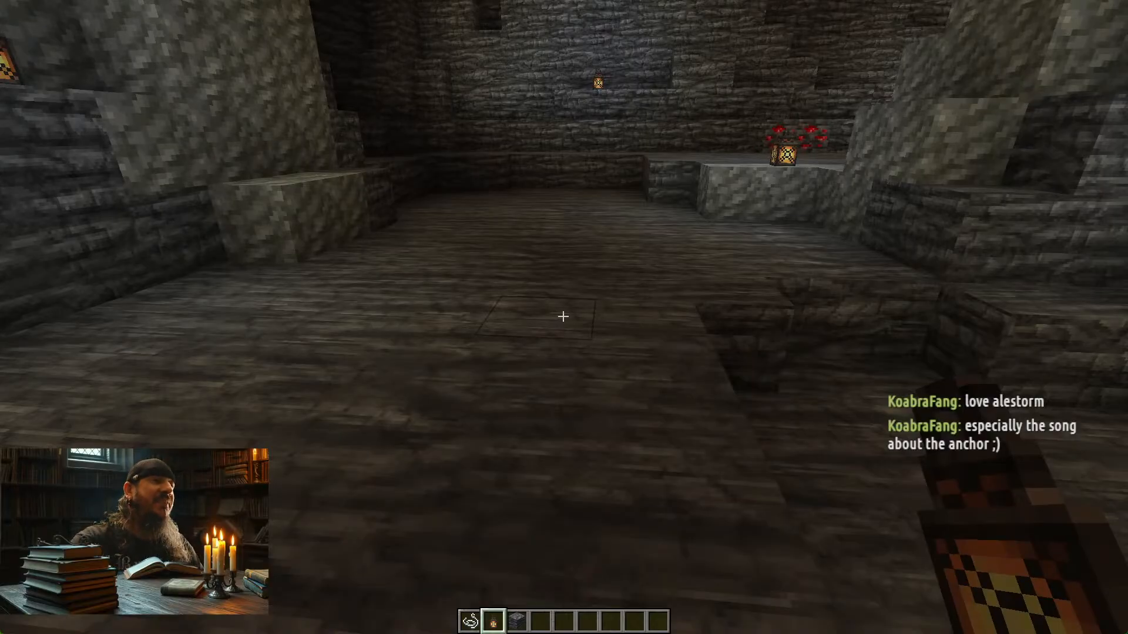
- Move through the deepslate cave and examine the top texture on the stepped floor and lantern-lit ledges near the lava fall
key(w)
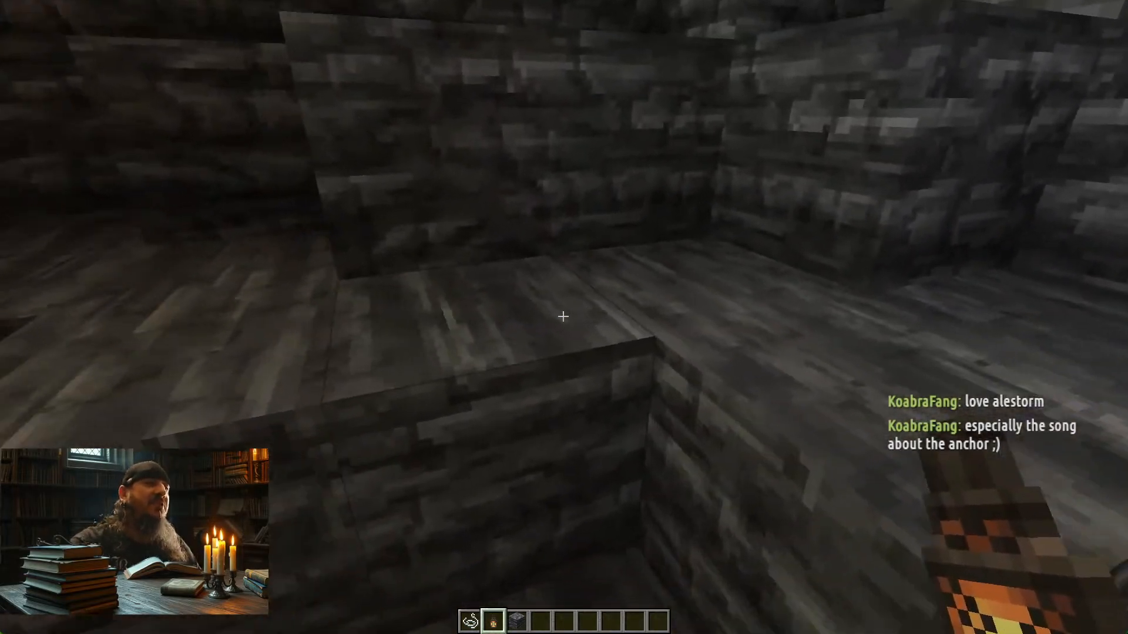
key(w)
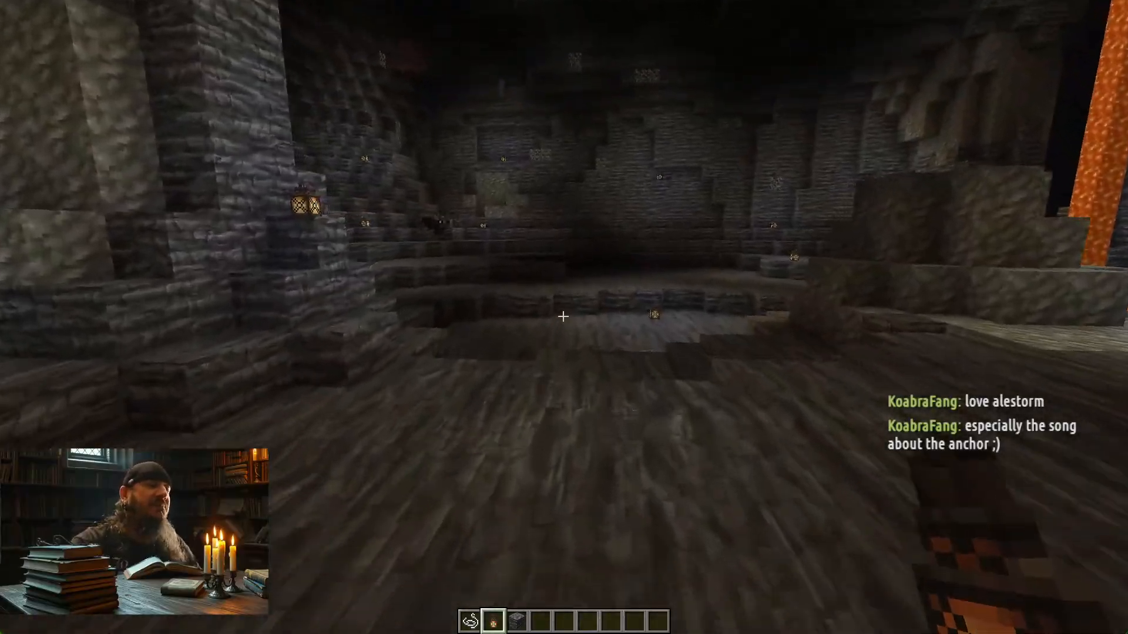
key(w)
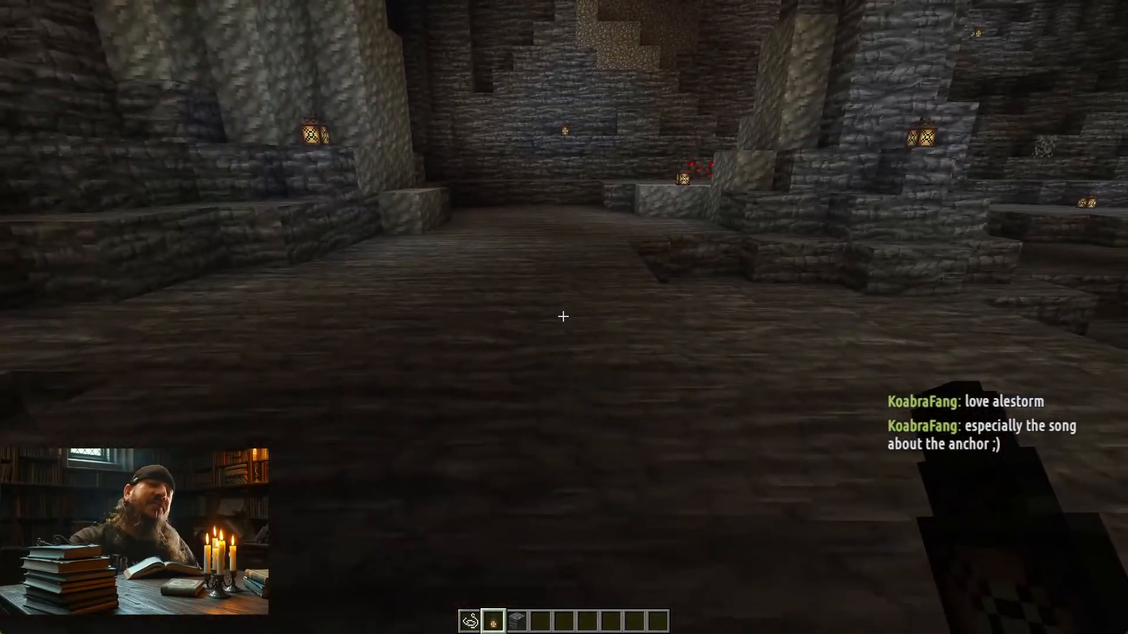
key(w)
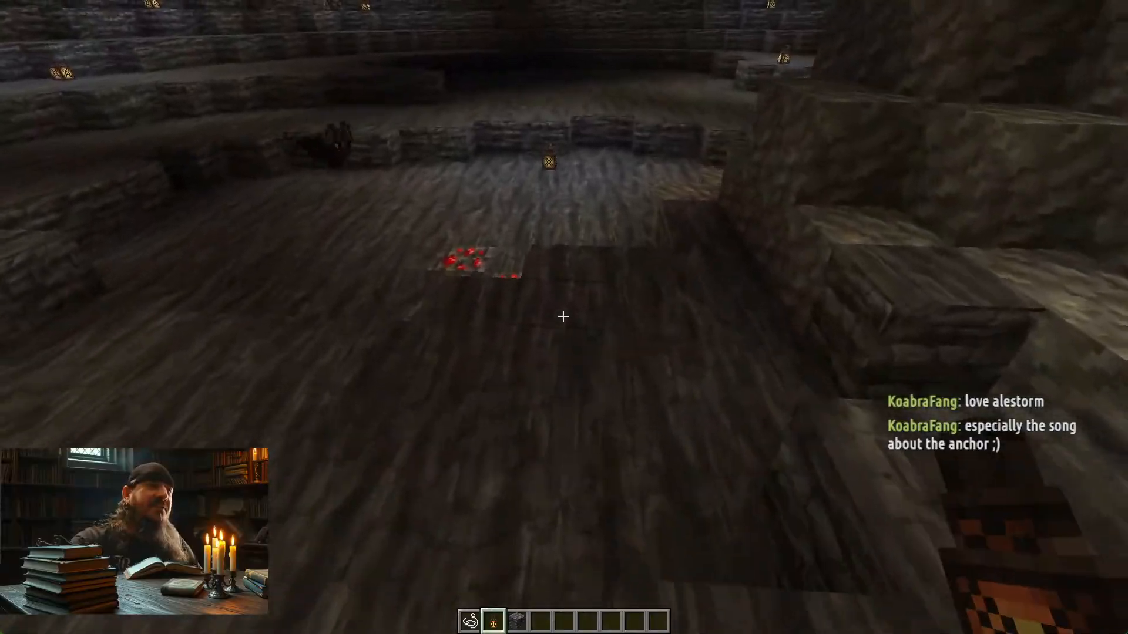
key(w)
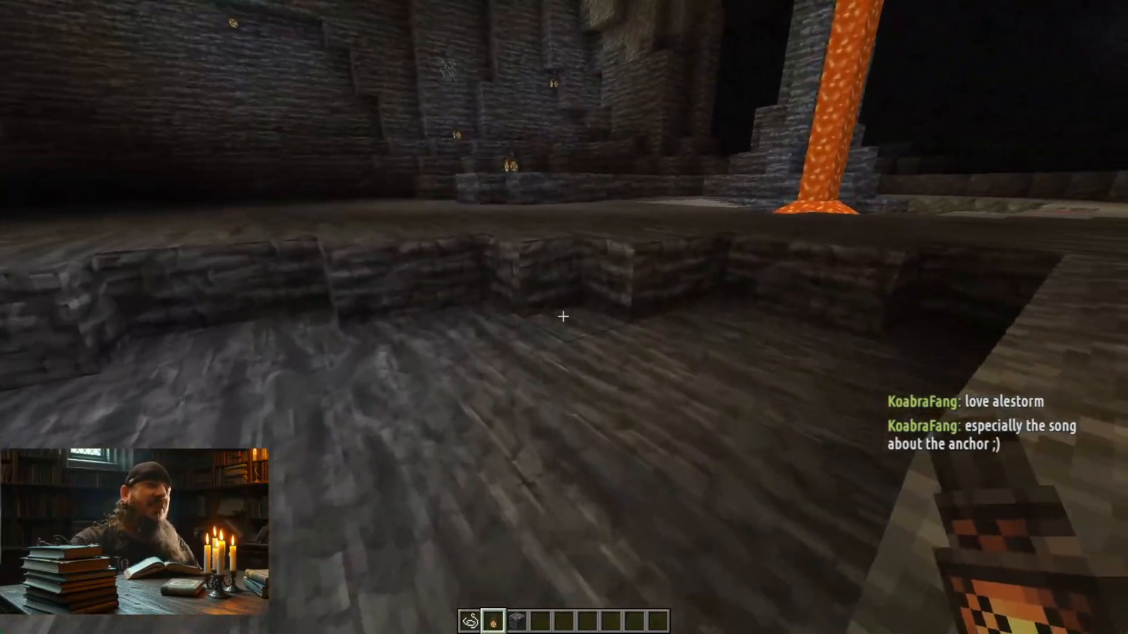
key(w)
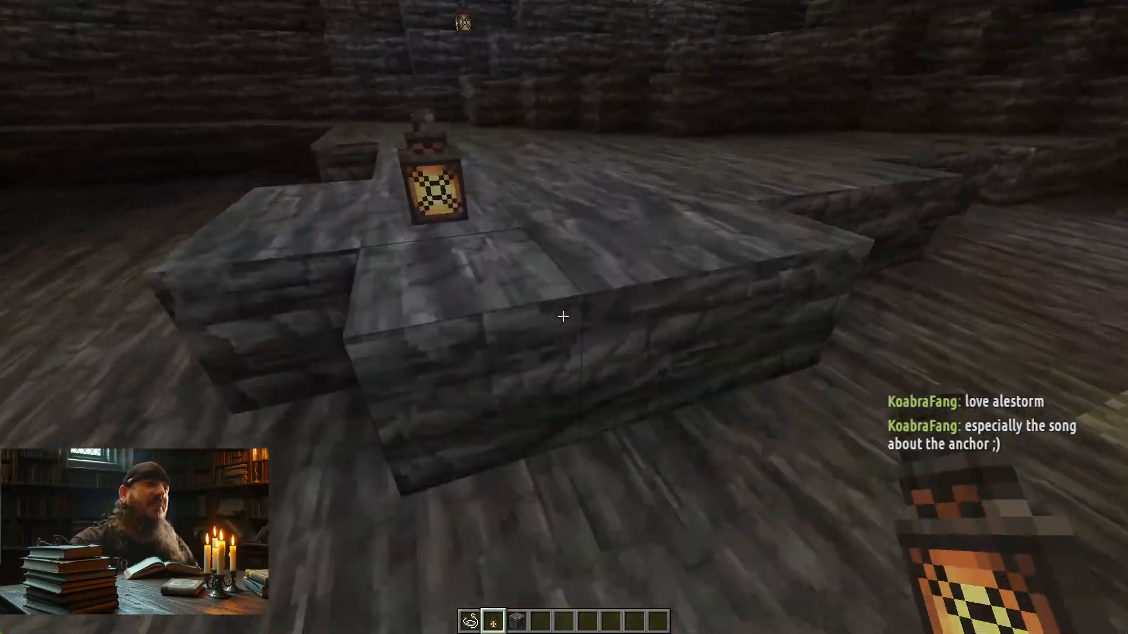
key(w)
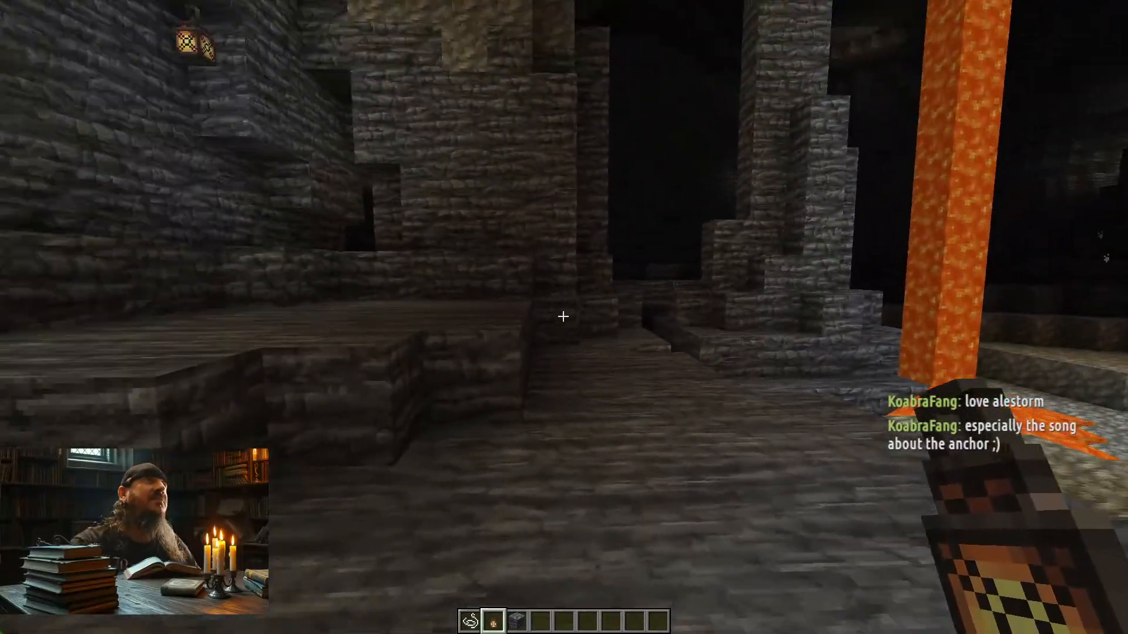
key(w)
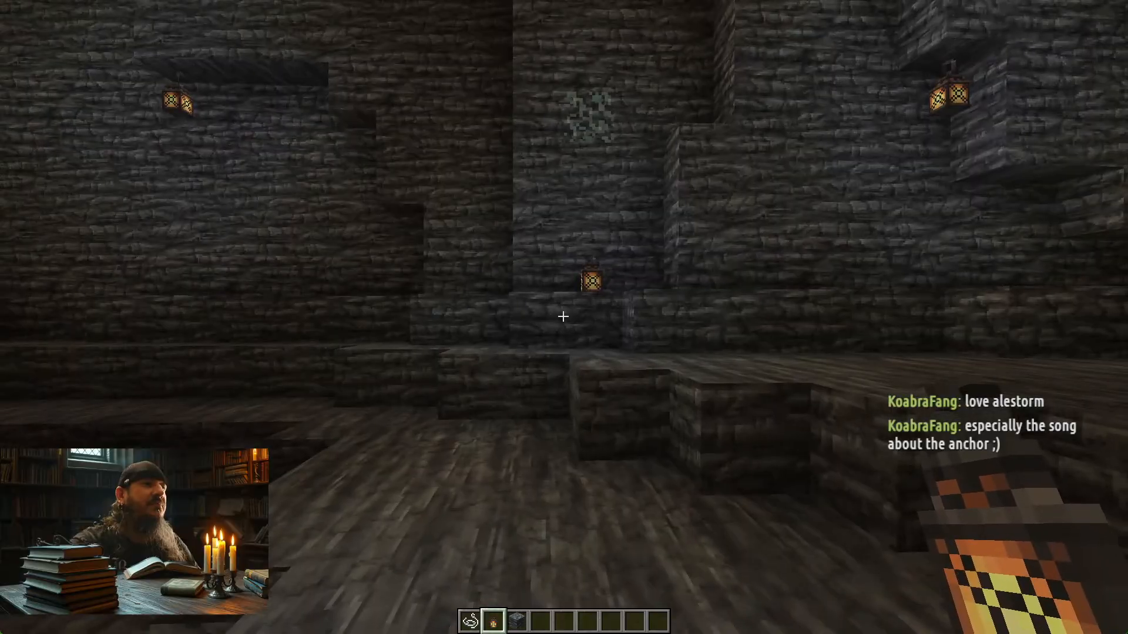
- Inspect the deepslate floor up close from several angles, comparing its grain direction and tiling with the surrounding cave walls
key(w)
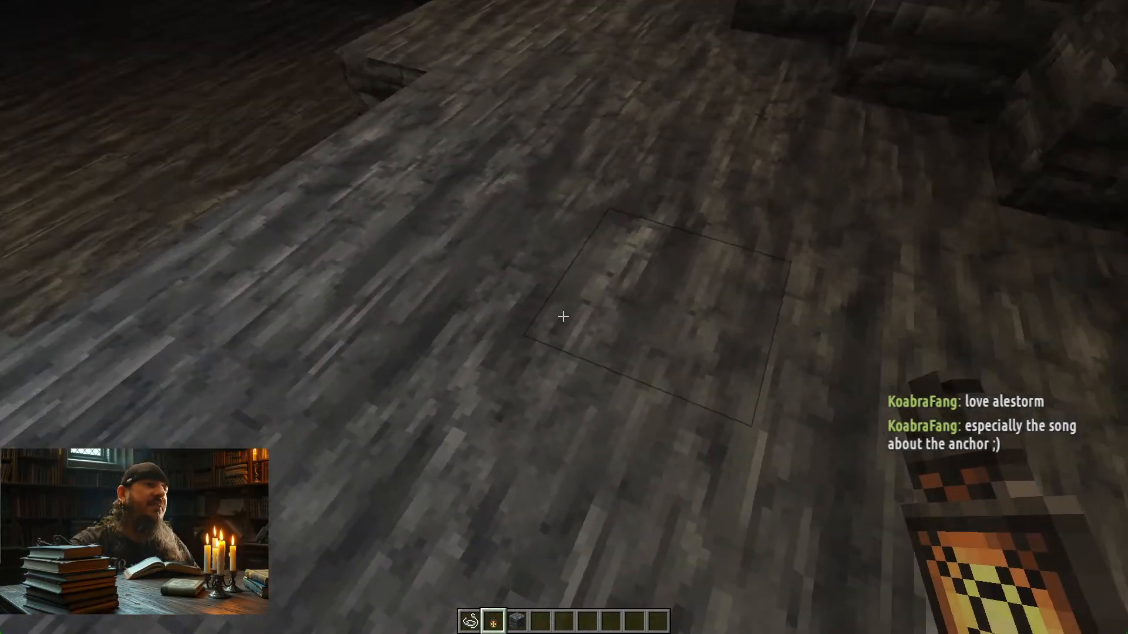
key(w)
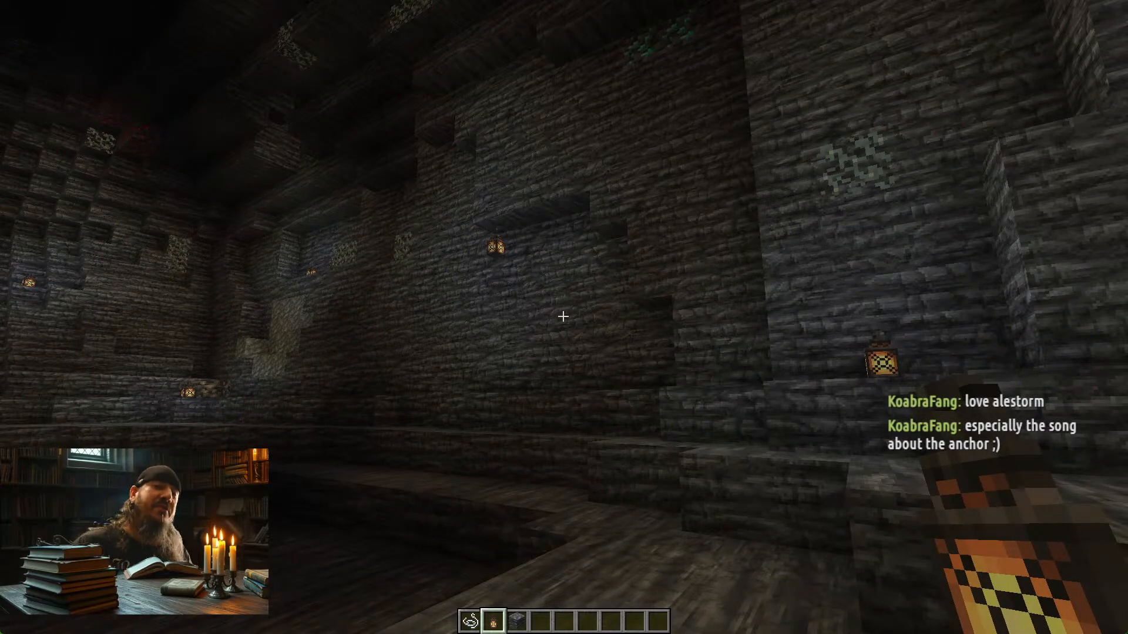
key(w)
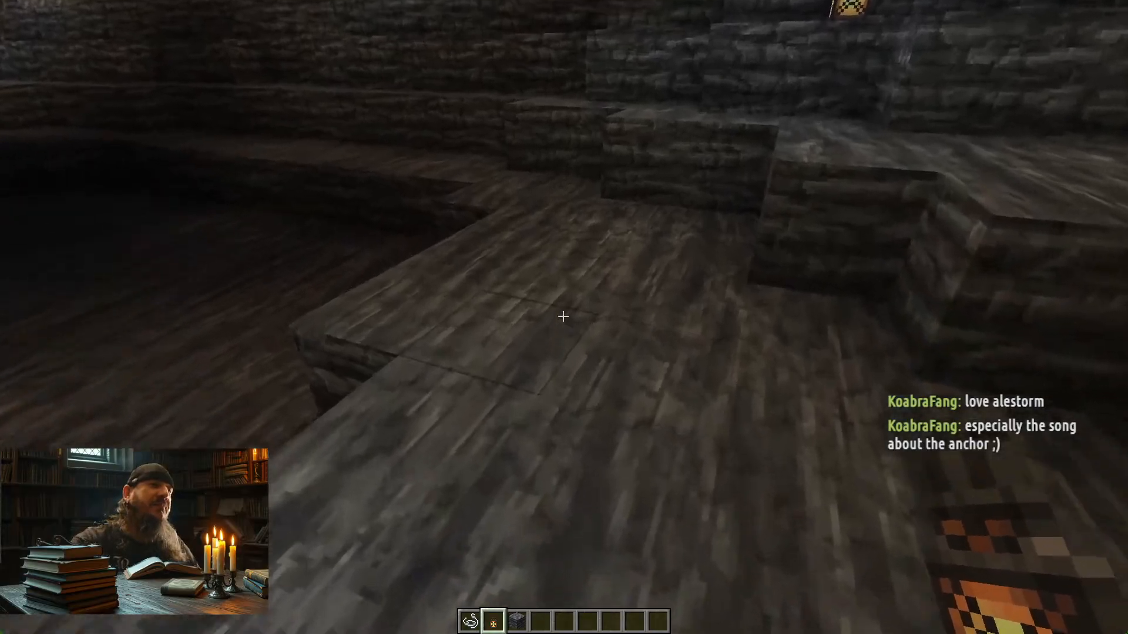
key(w)
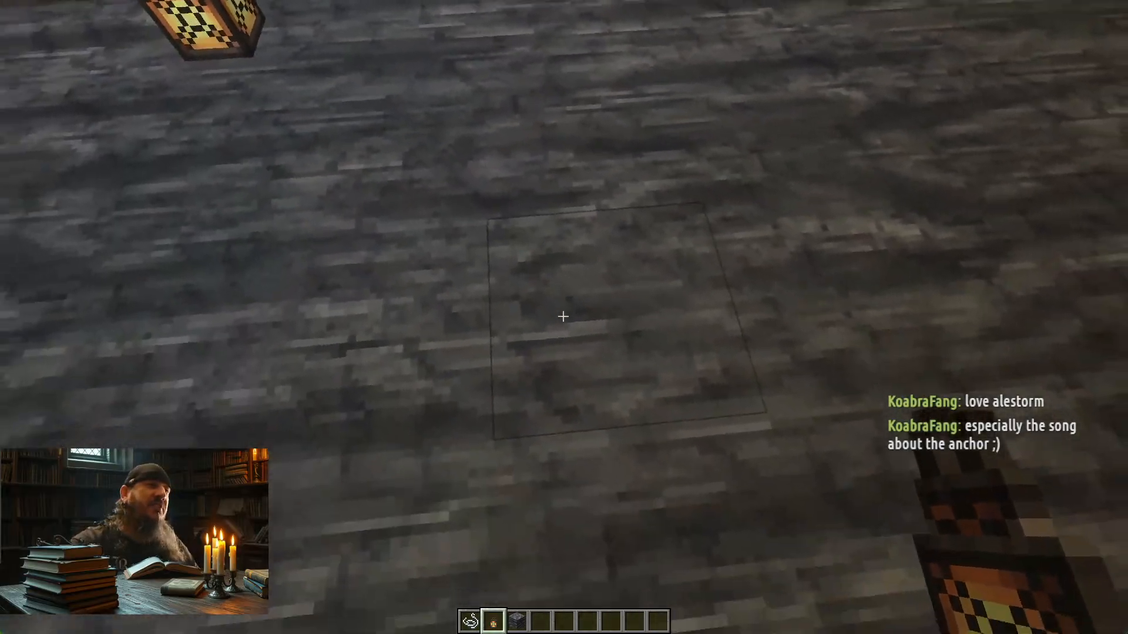
key(w)
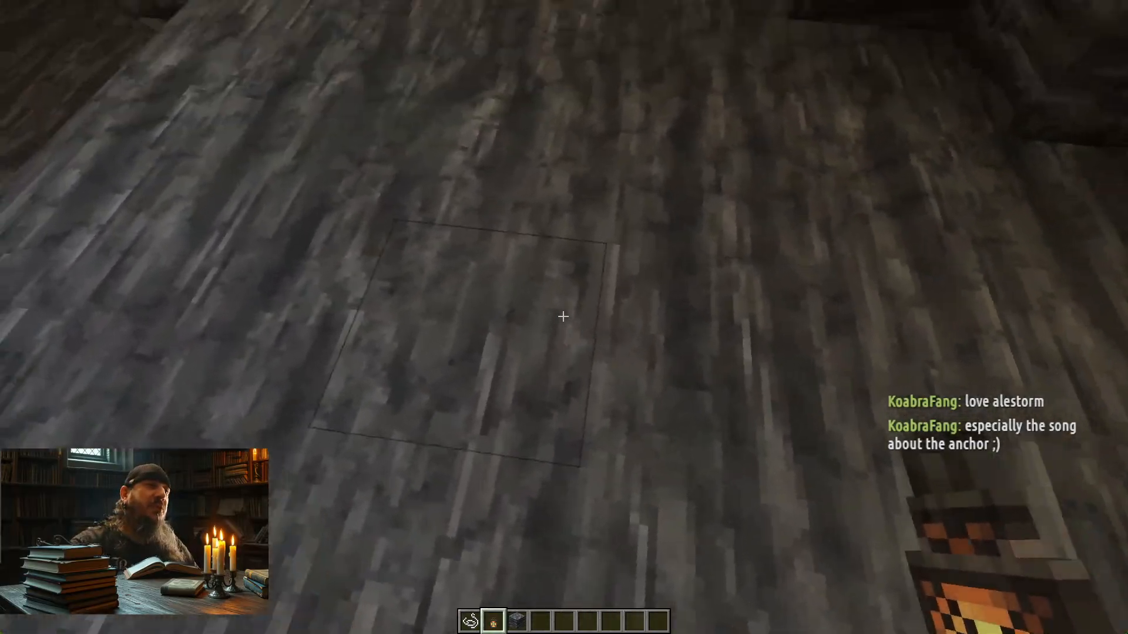
key(w)
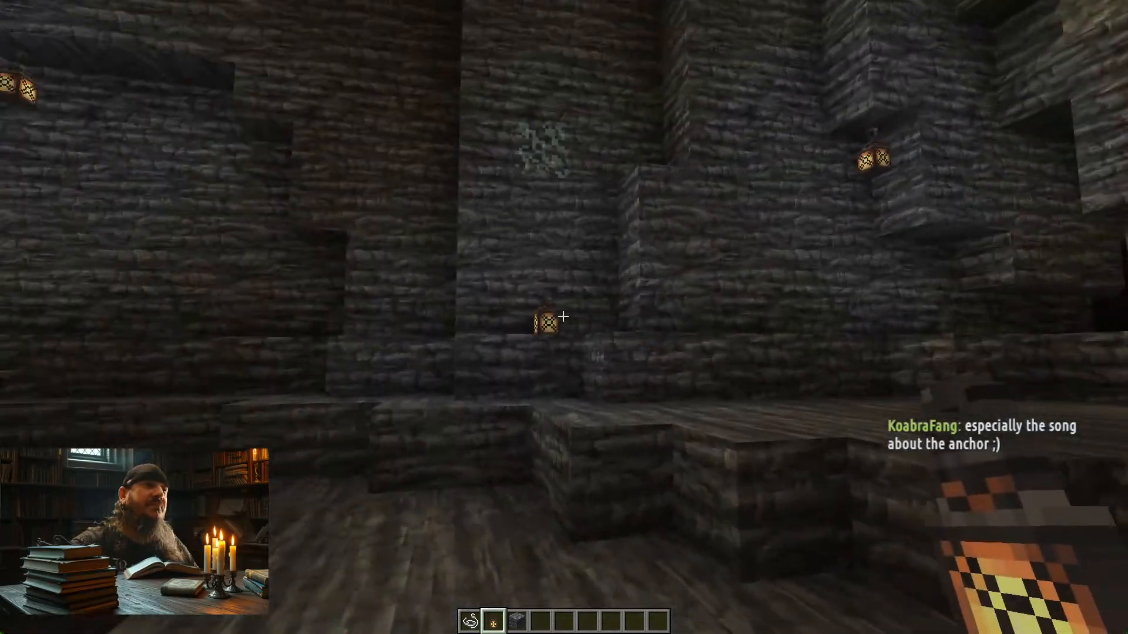
key(w)
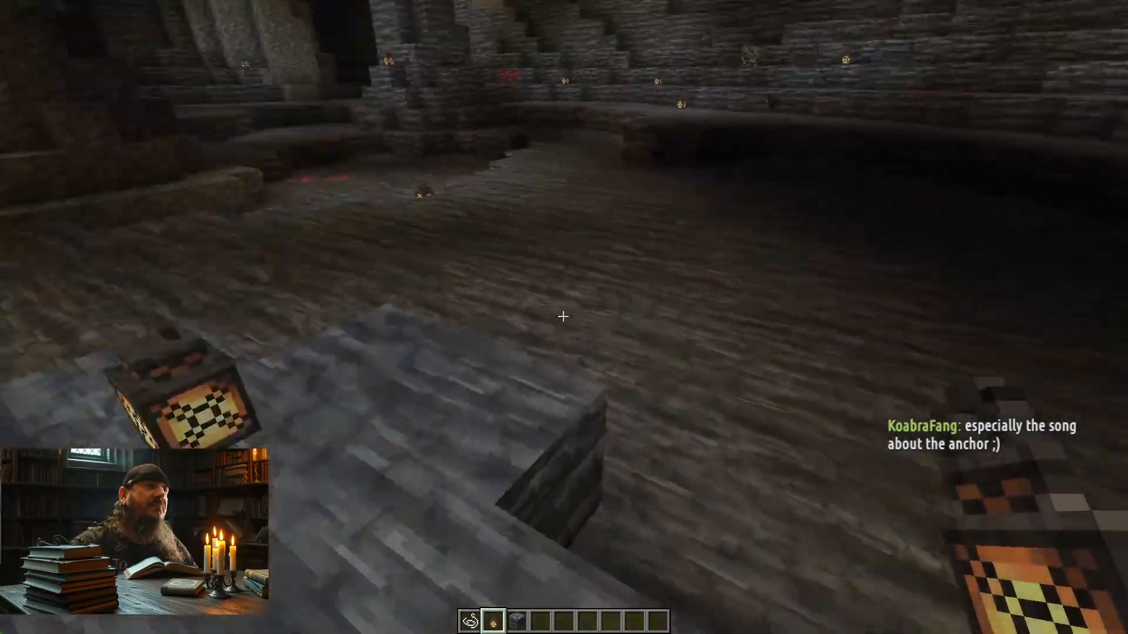
- Cross the cave past the redstone ore wall and tuff pillars, examining the deepslate floor texture from a distance and from above
key(w)
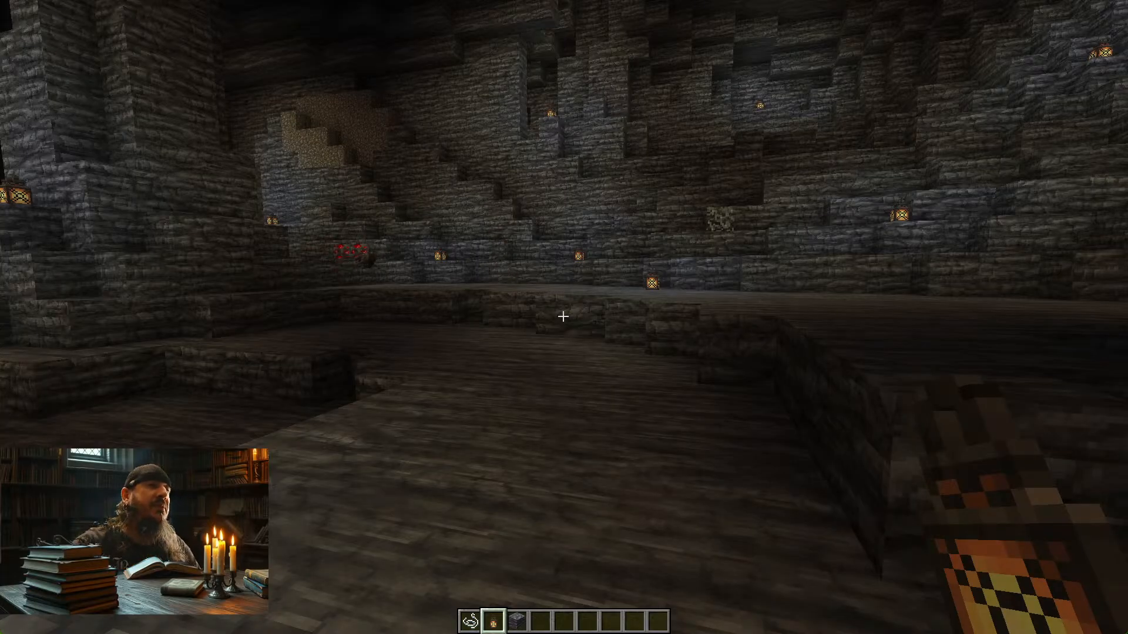
key(w)
key(w)
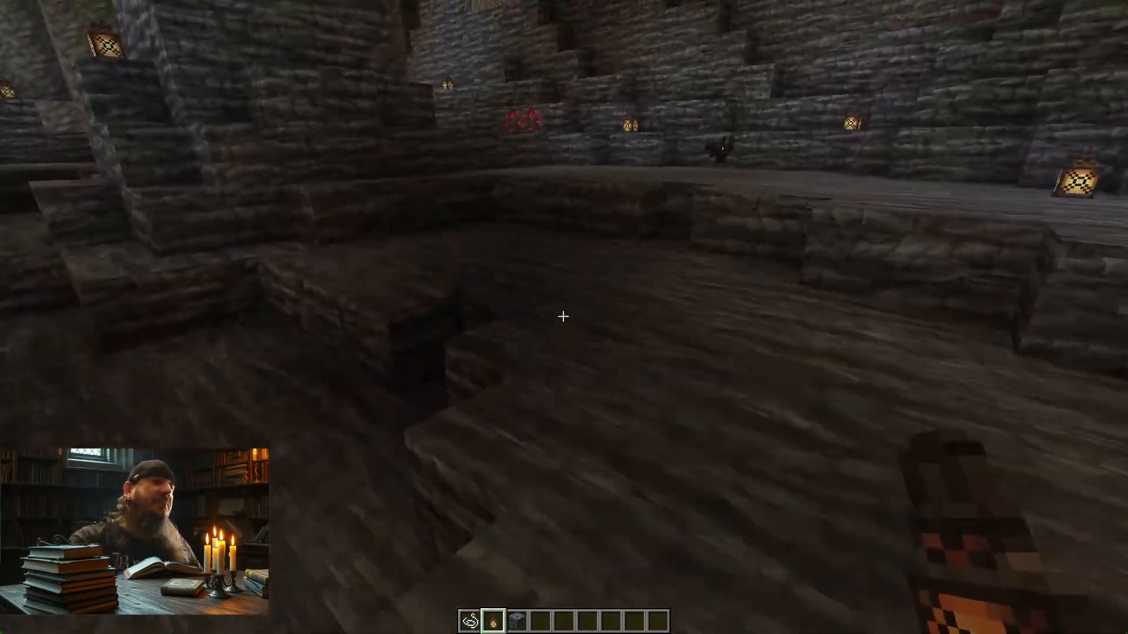
key(w)
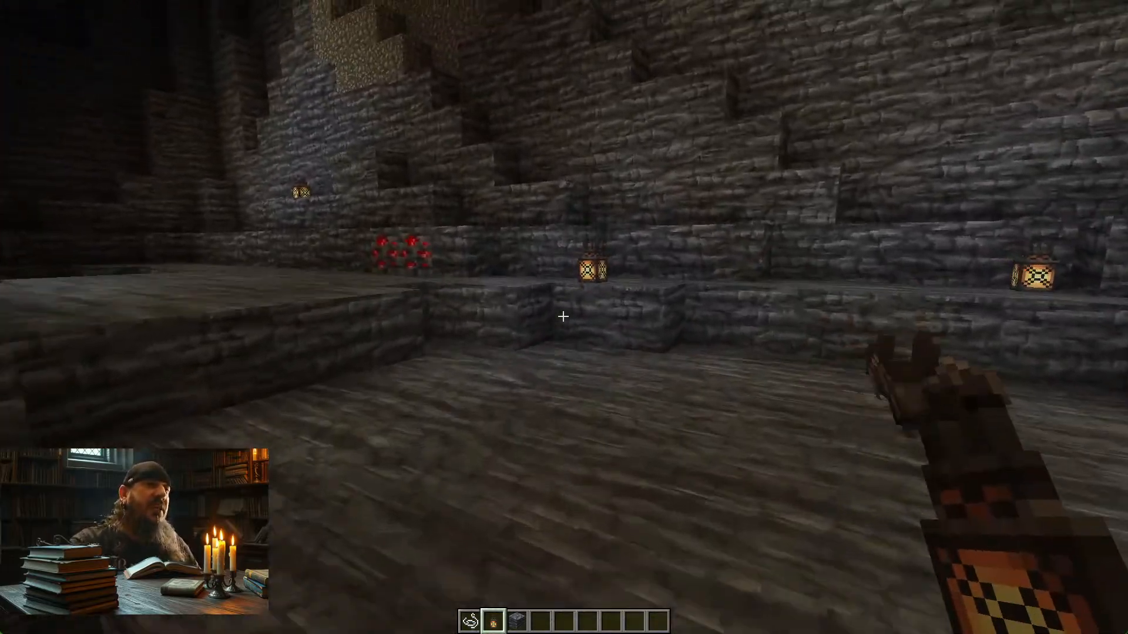
key(w)
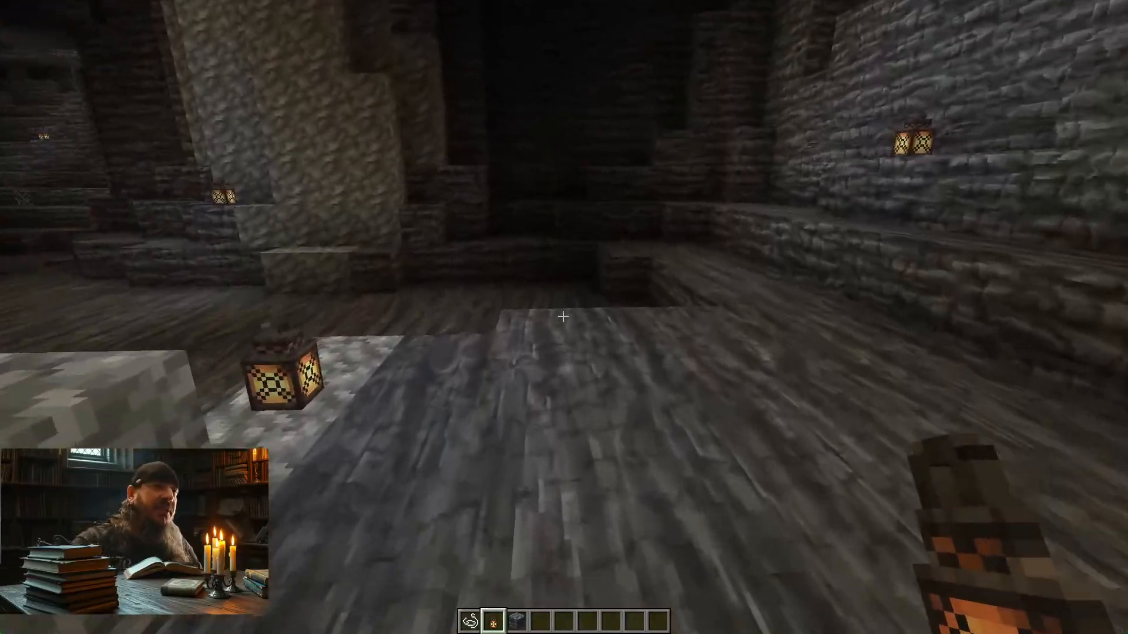
key(w)
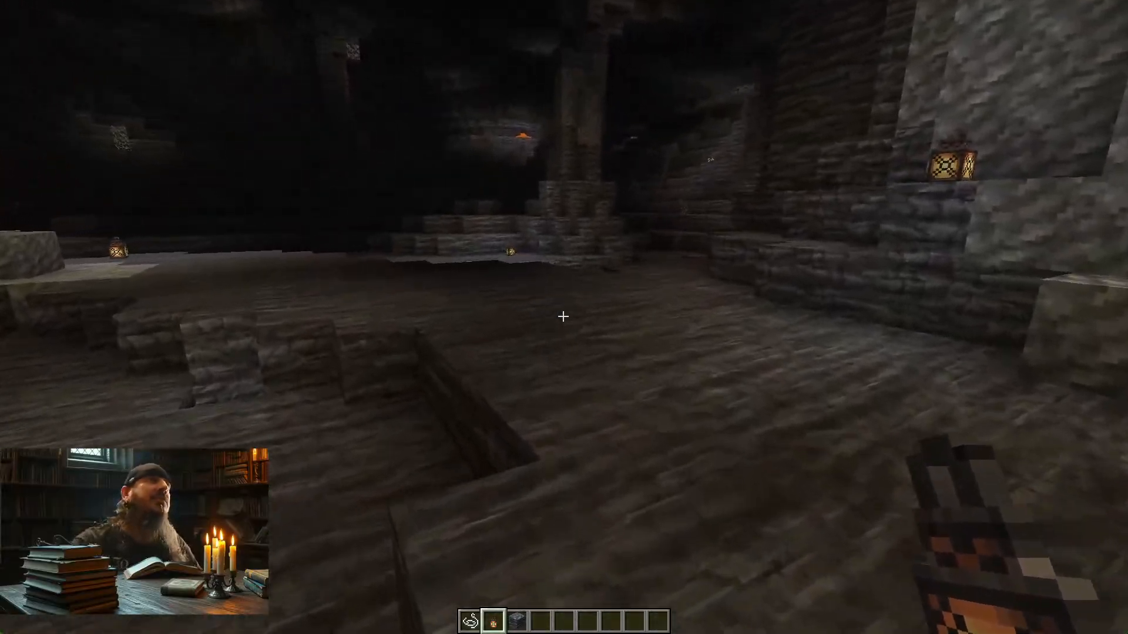
key(w)
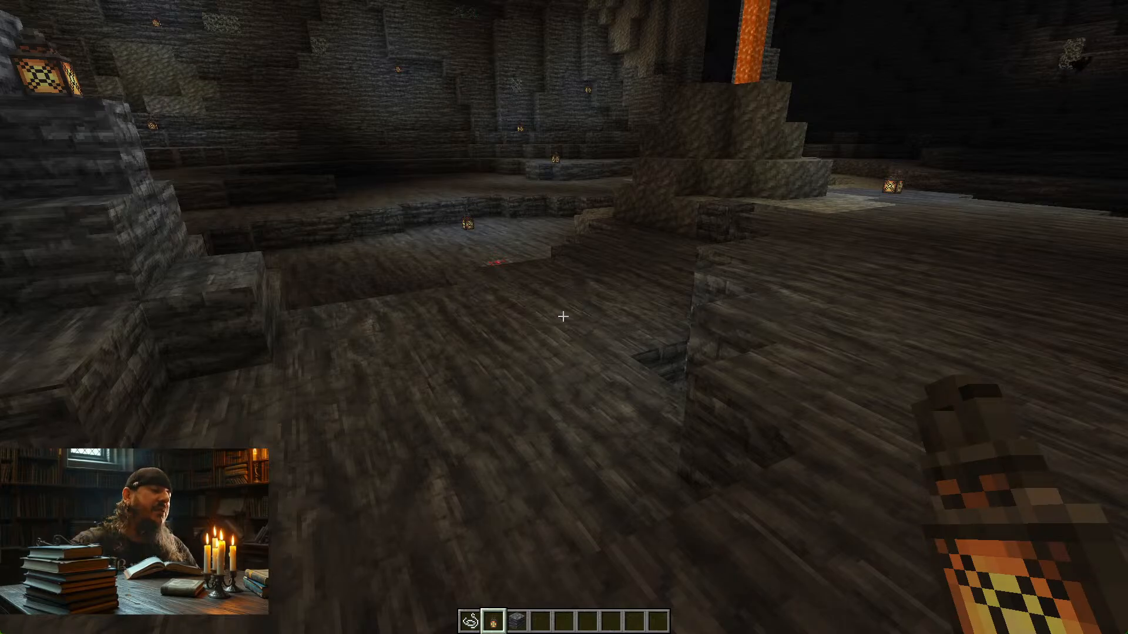
key(w)
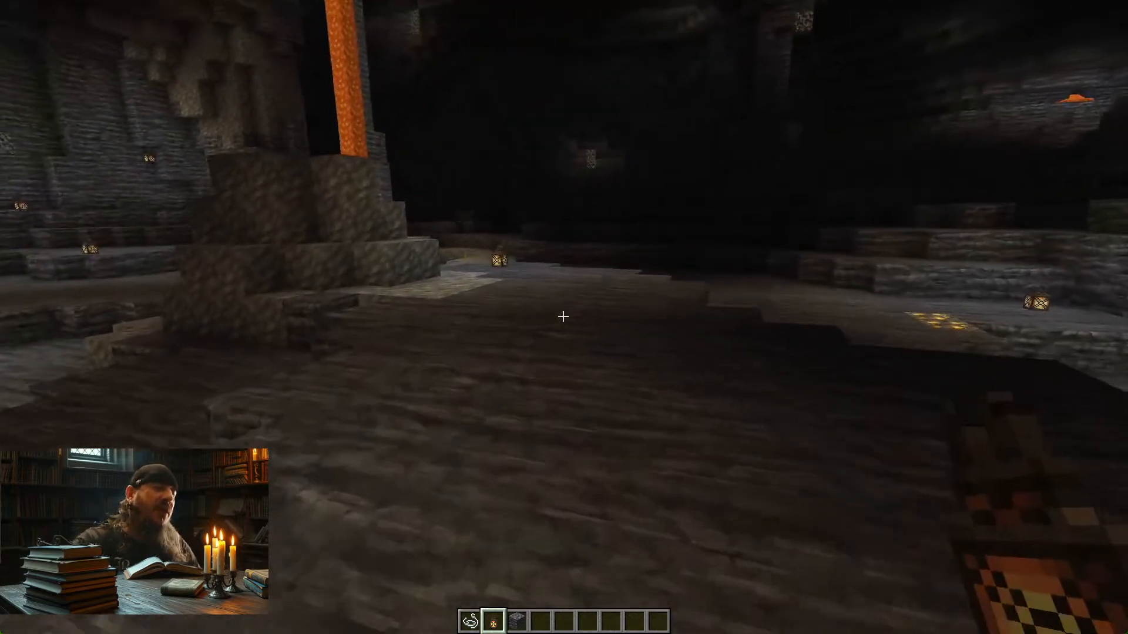
key(w)
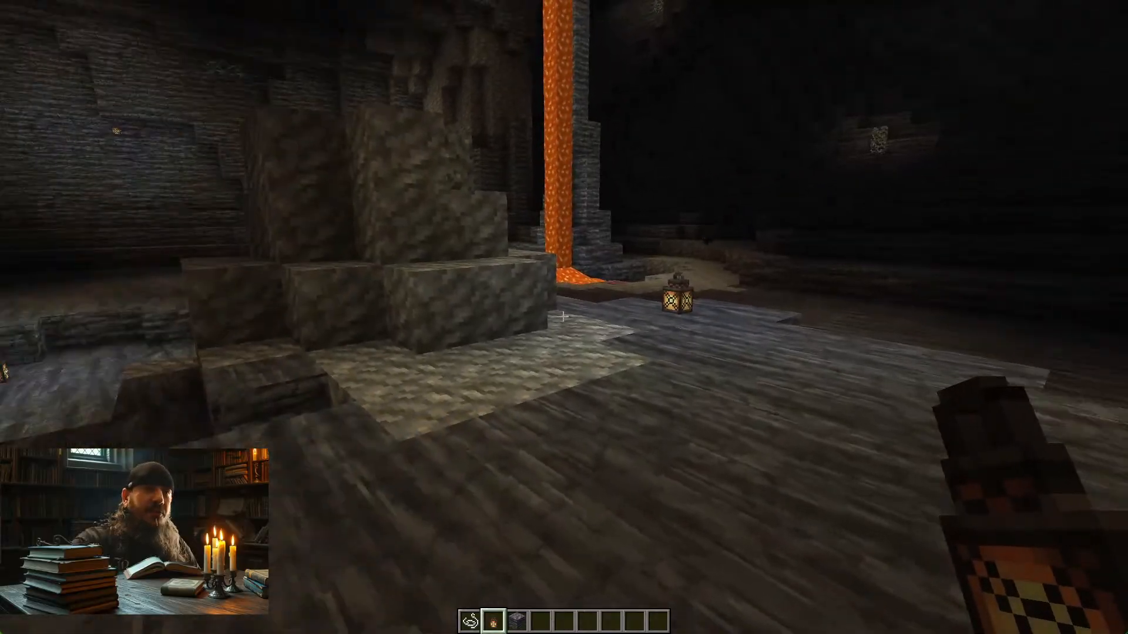
key(s)
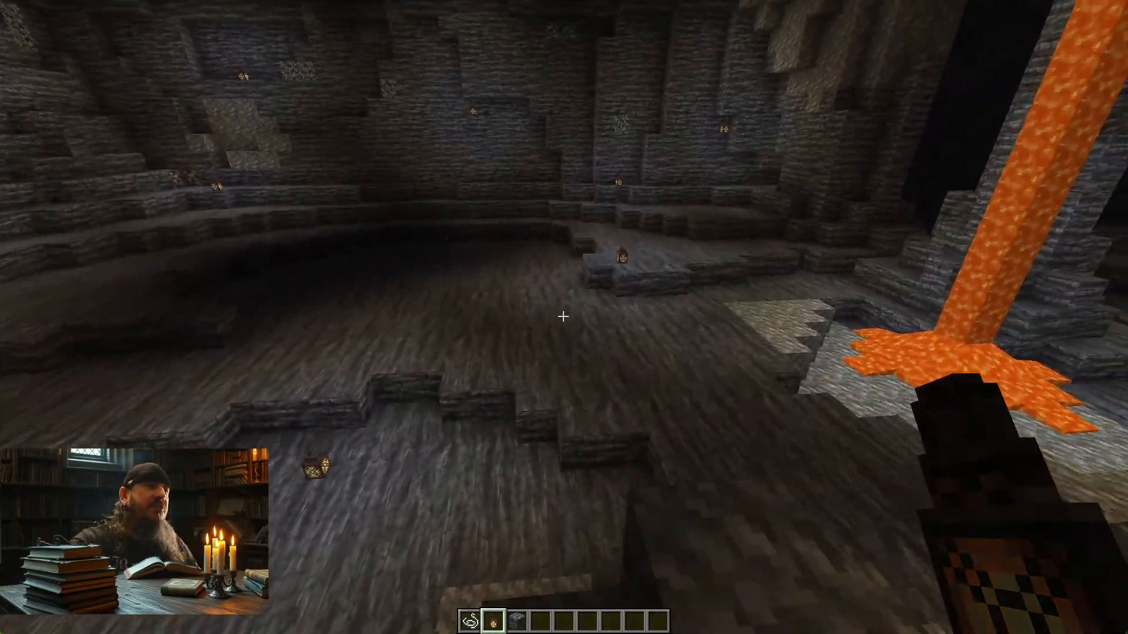
- Examine the deepslate textures around the lava hole in the cave floor and on the nearby ledges
key(space)
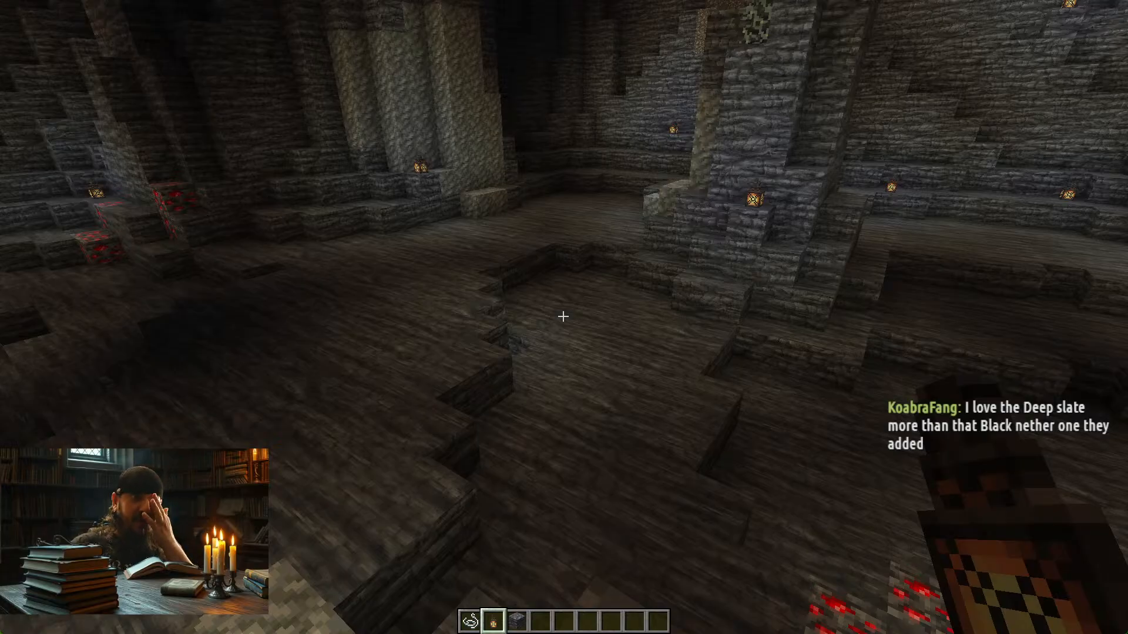
key(w)
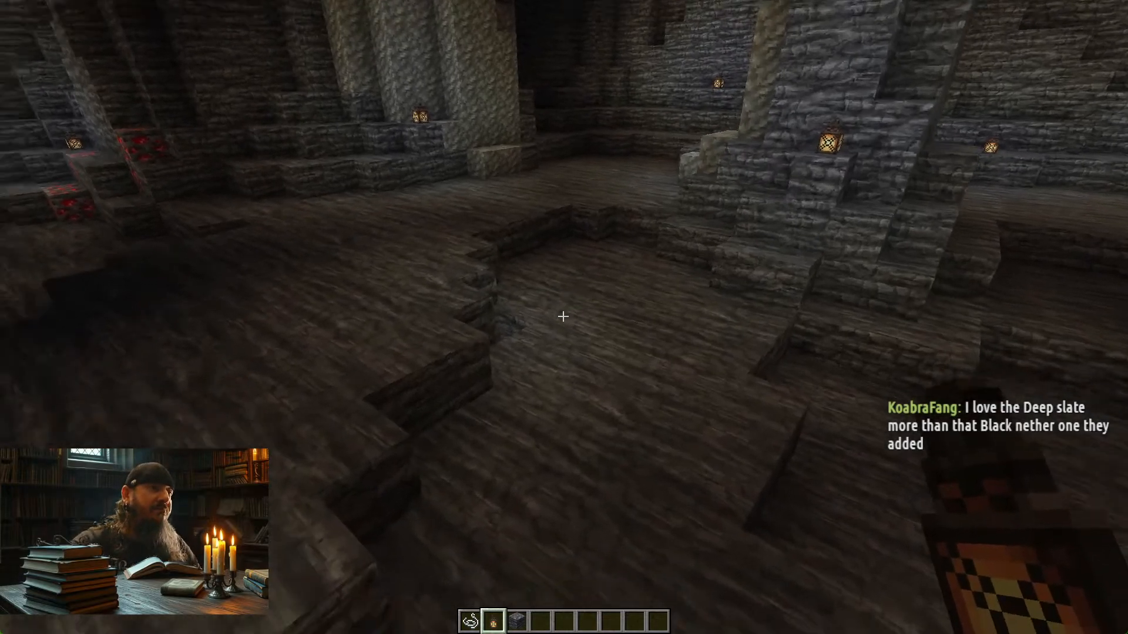
key(w)
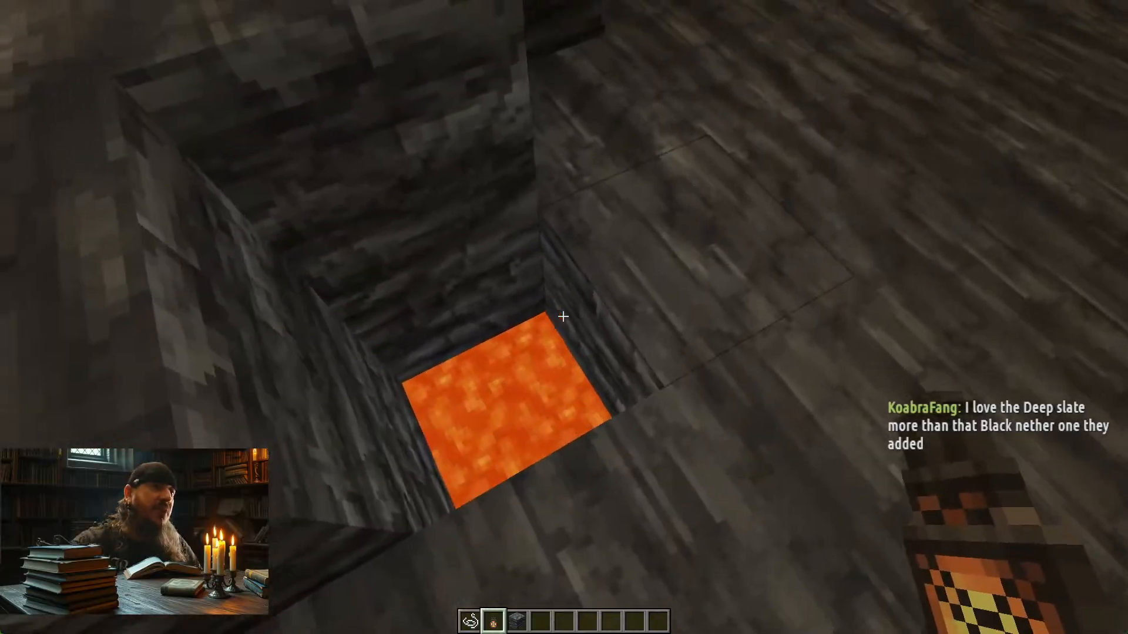
key(w)
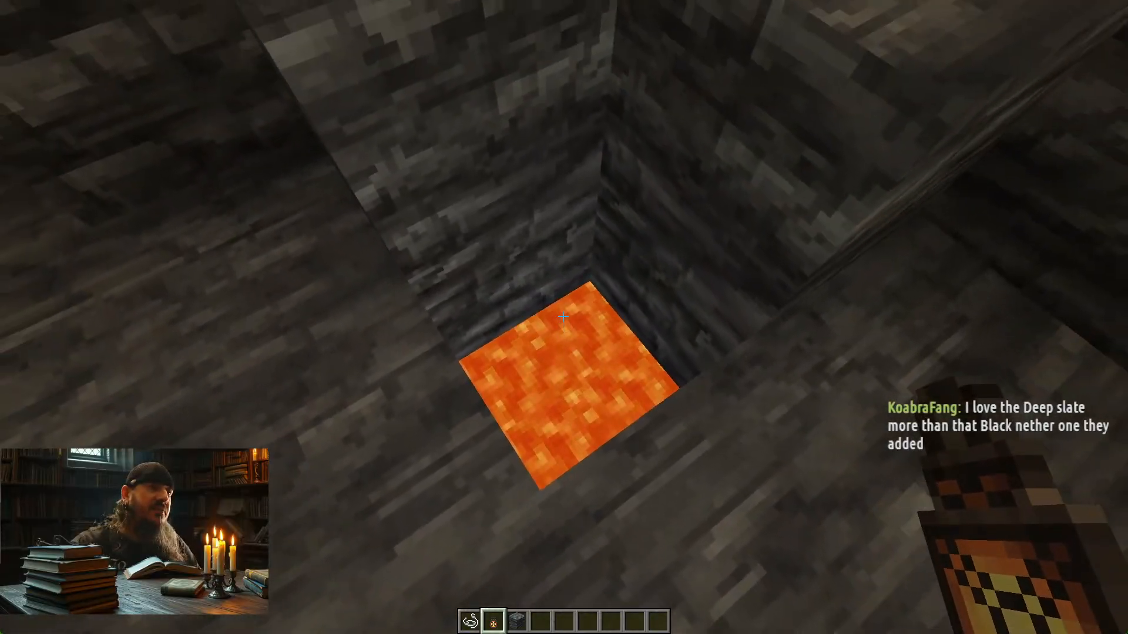
key(w)
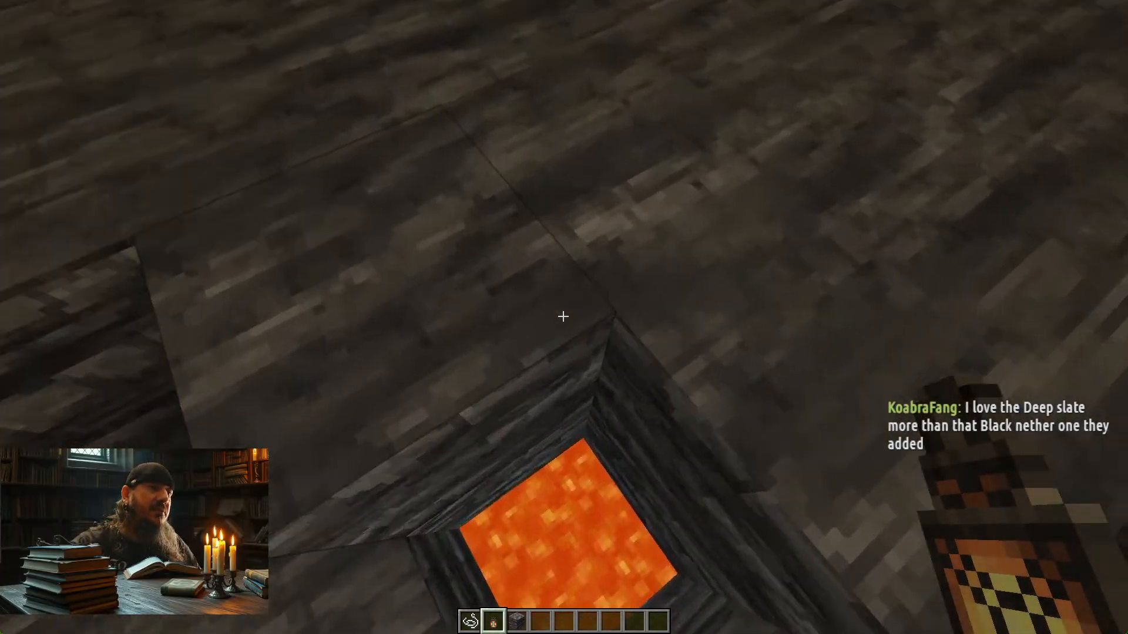
key(w)
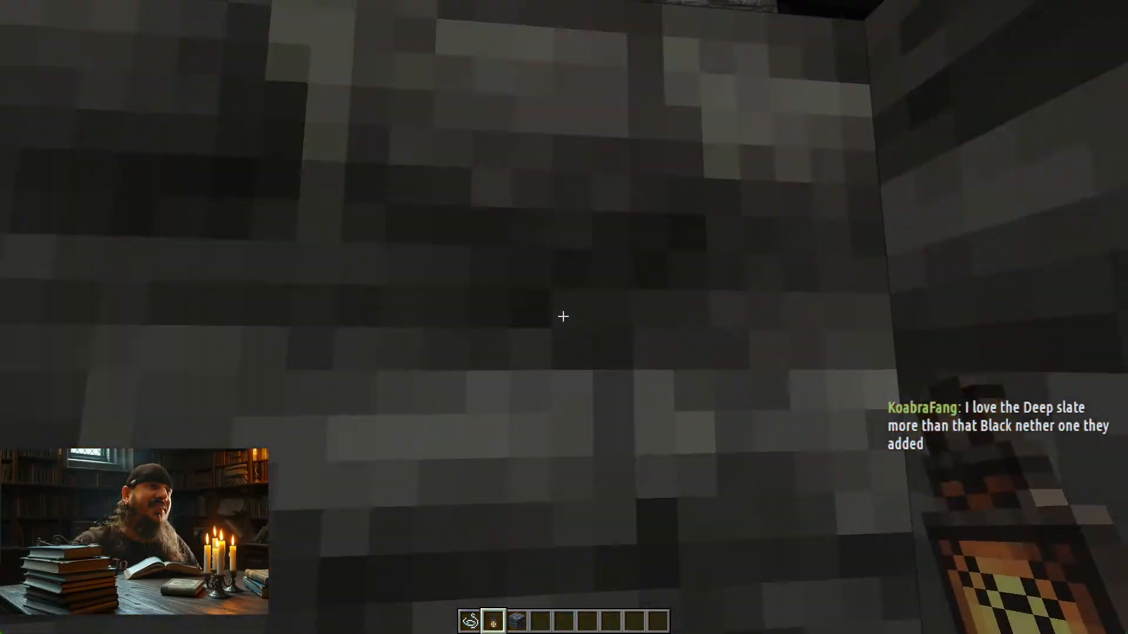
key(w)
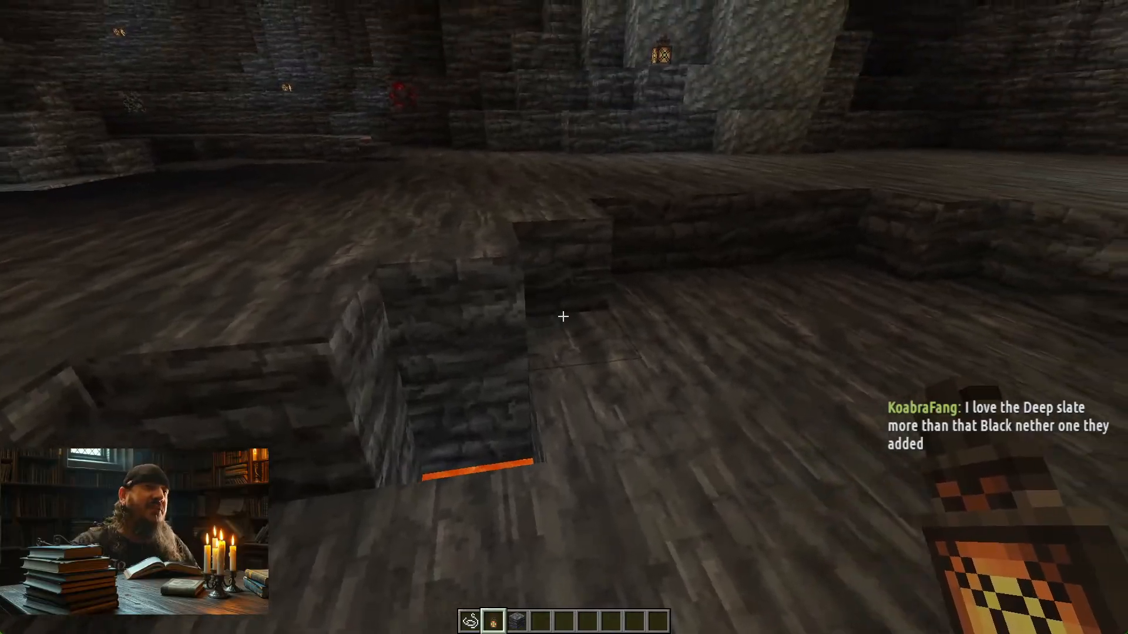
key(w)
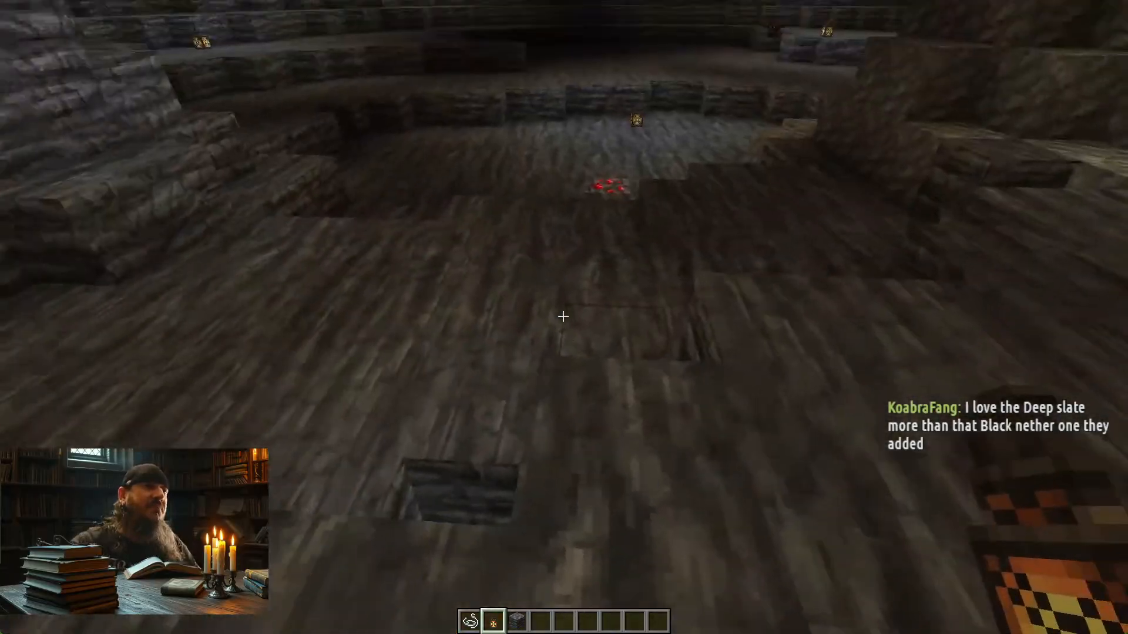
key(w)
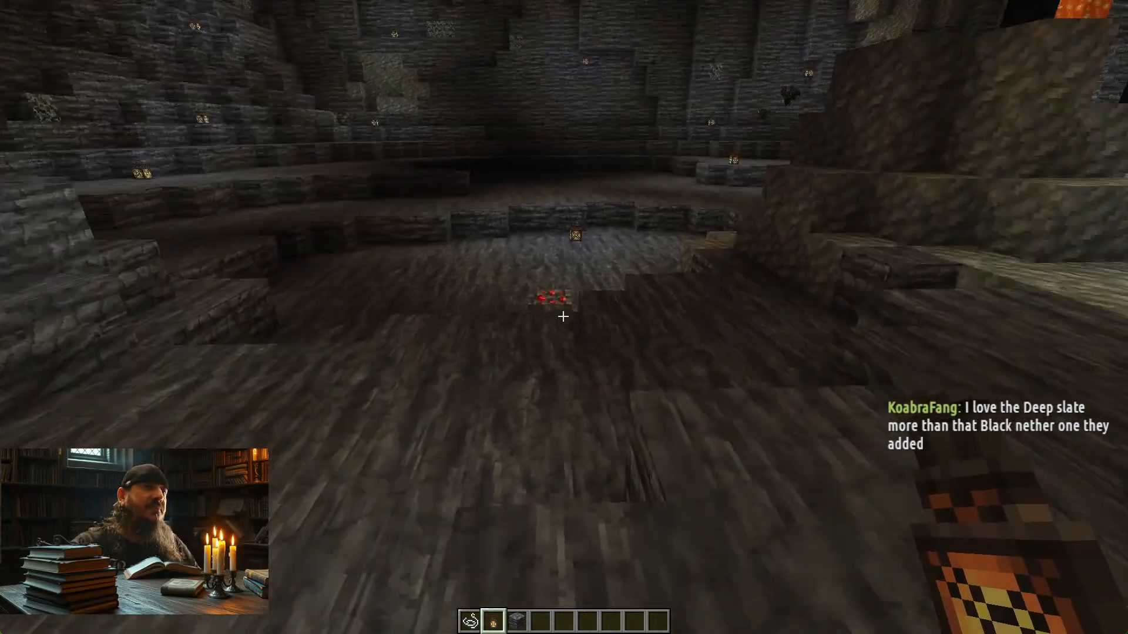
key(s)
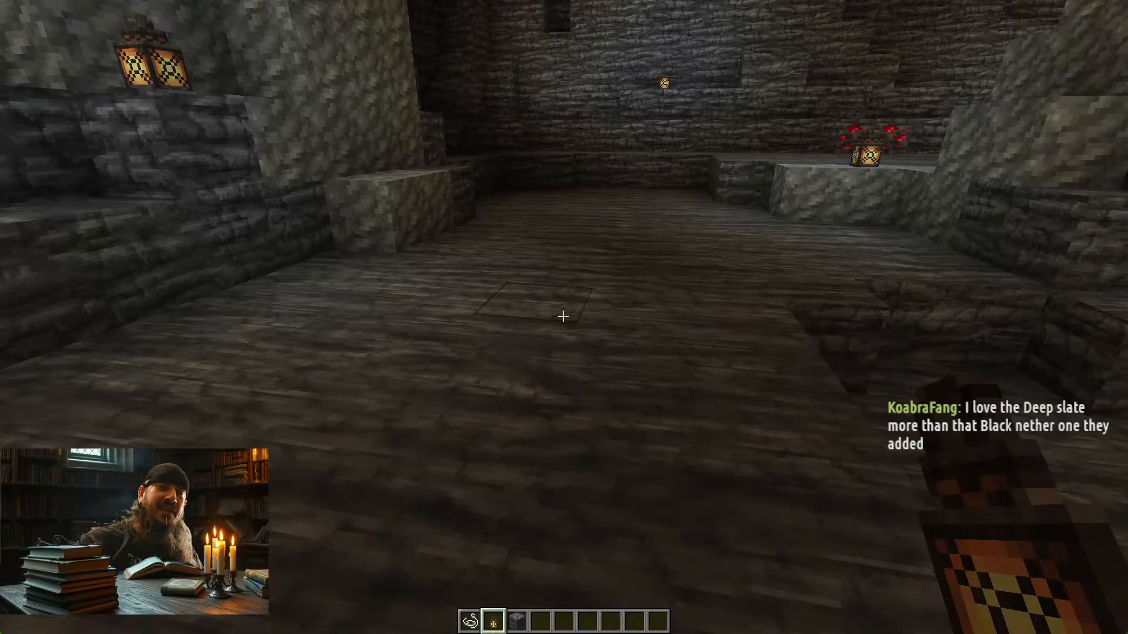
key(w)
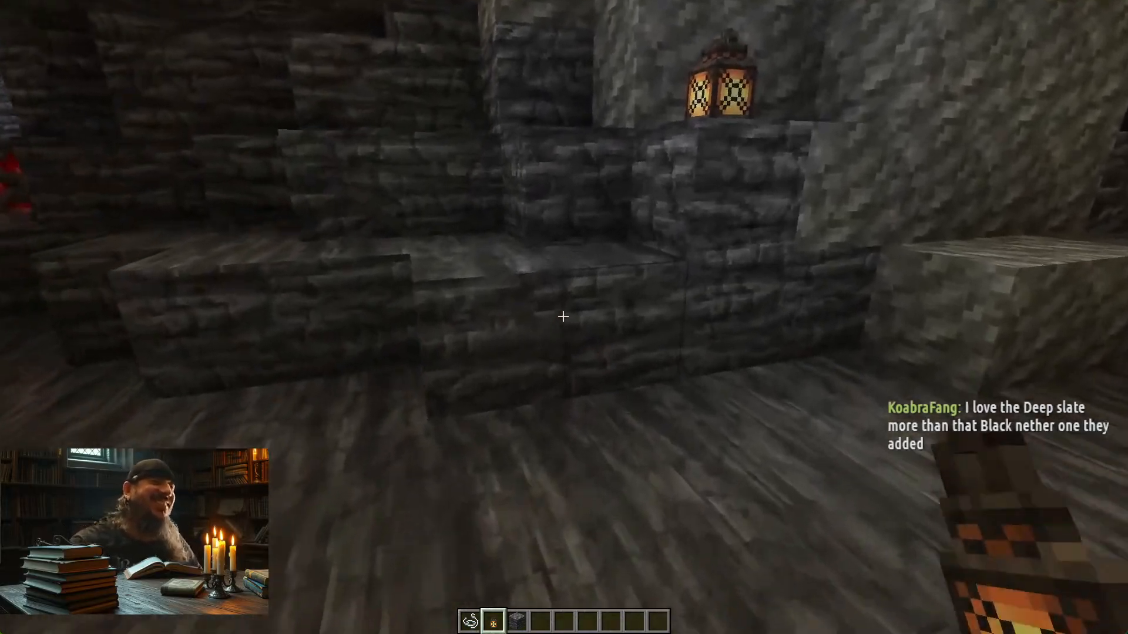
- Hold a tuff block in the fourth hotbar slot and compare the tuff pillars with the surrounding deepslate floor
key(s)
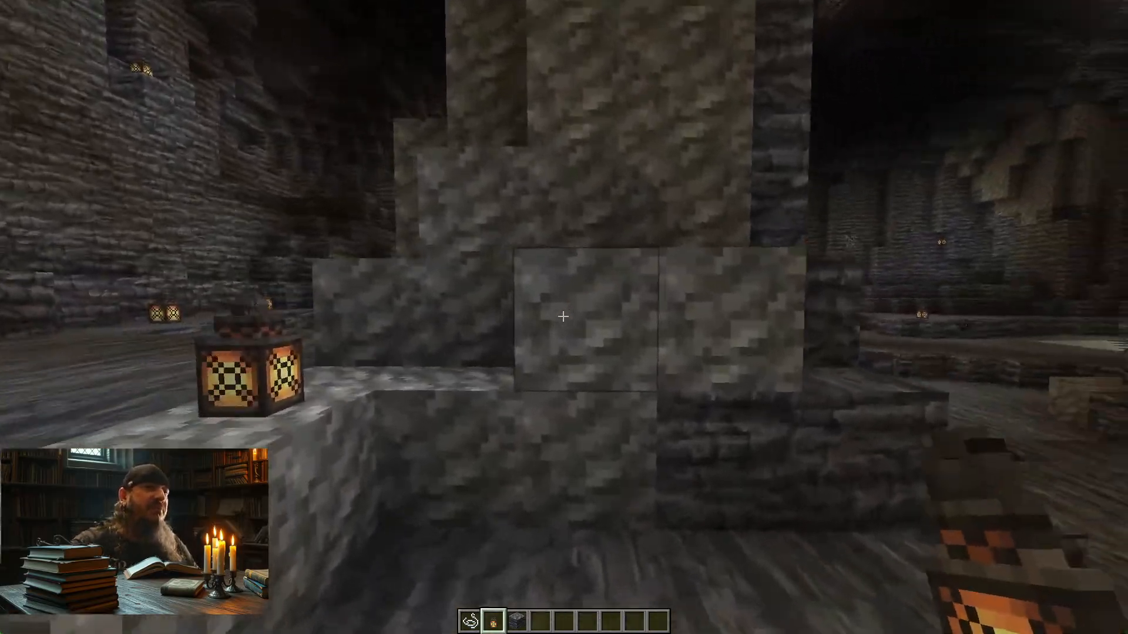
key(4)
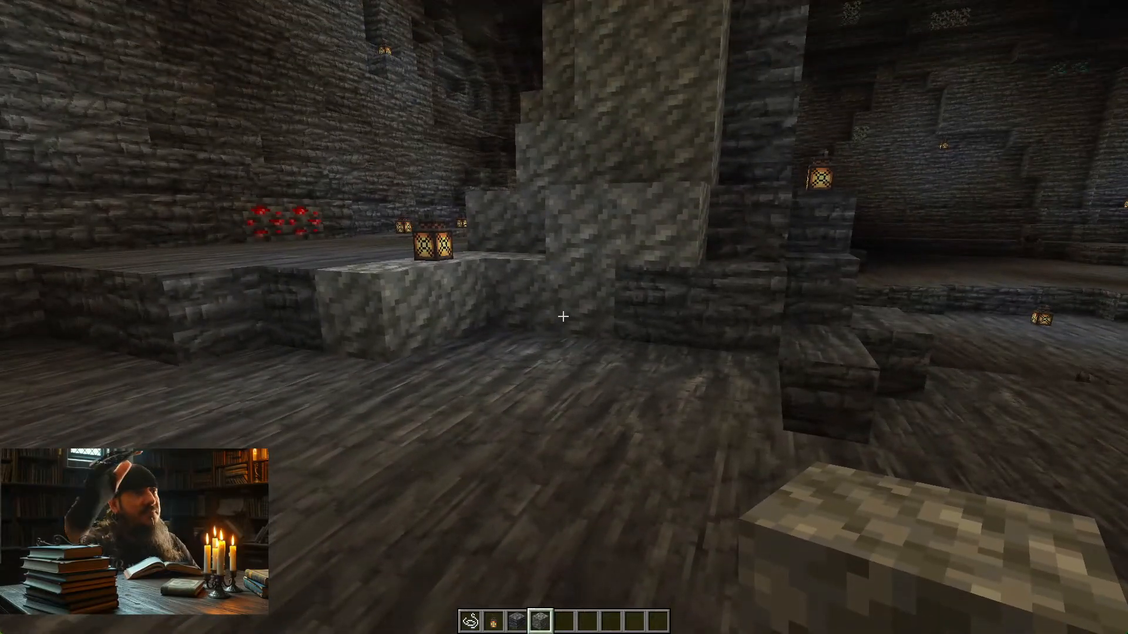
key(w)
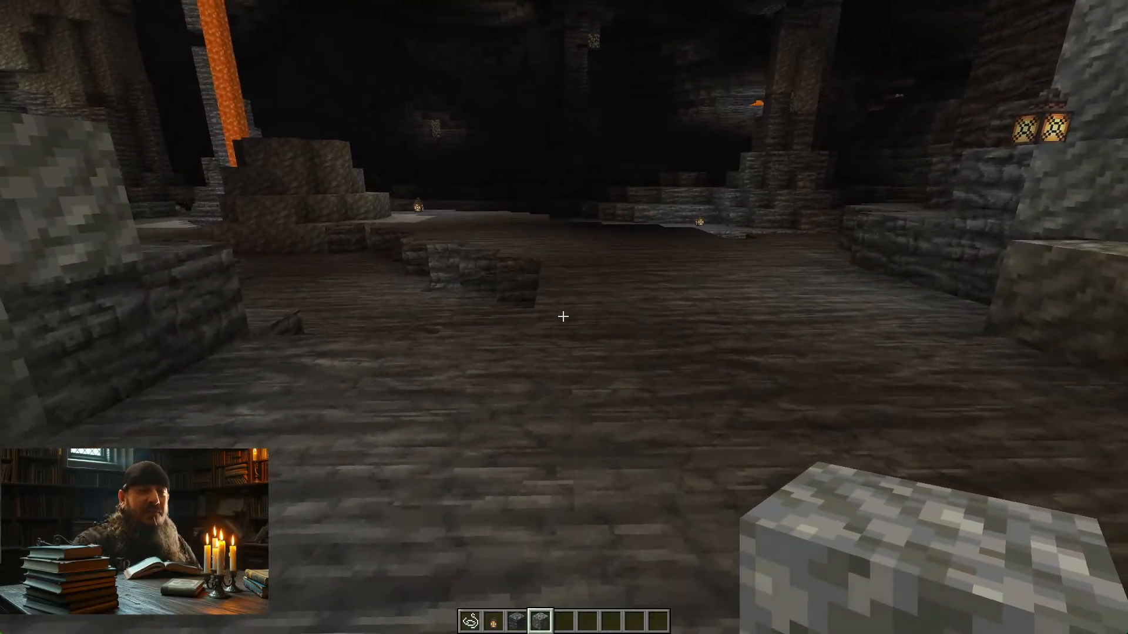
key(w)
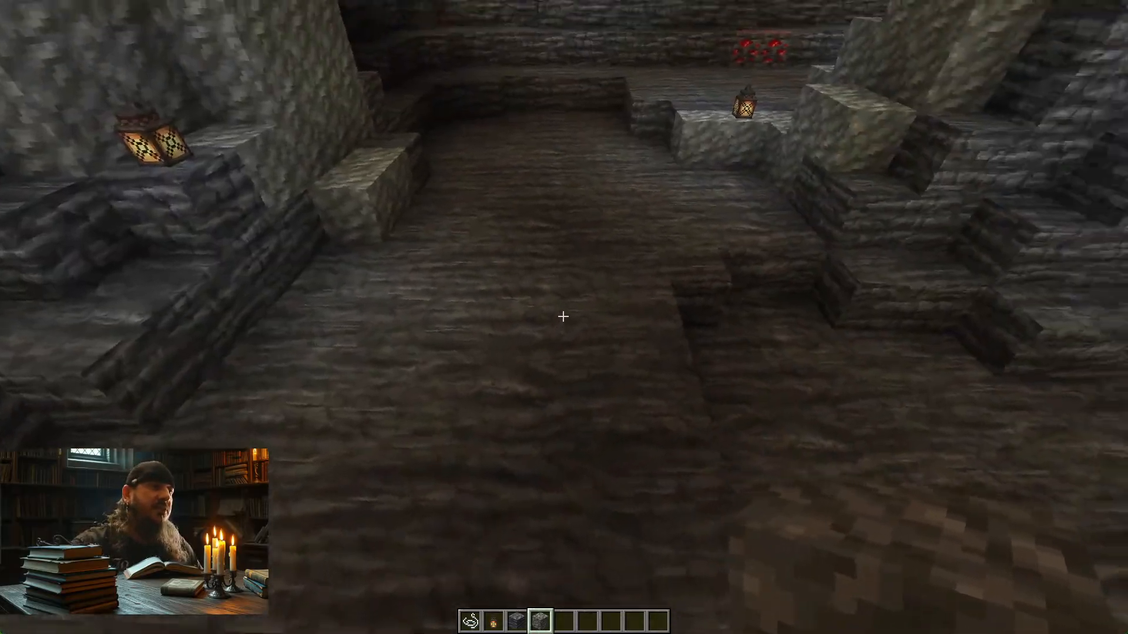
- Examine the deepslate floor's grain and tiling between the tuff pillars, looking toward the redstone ore wall and back across the cave
key(w)
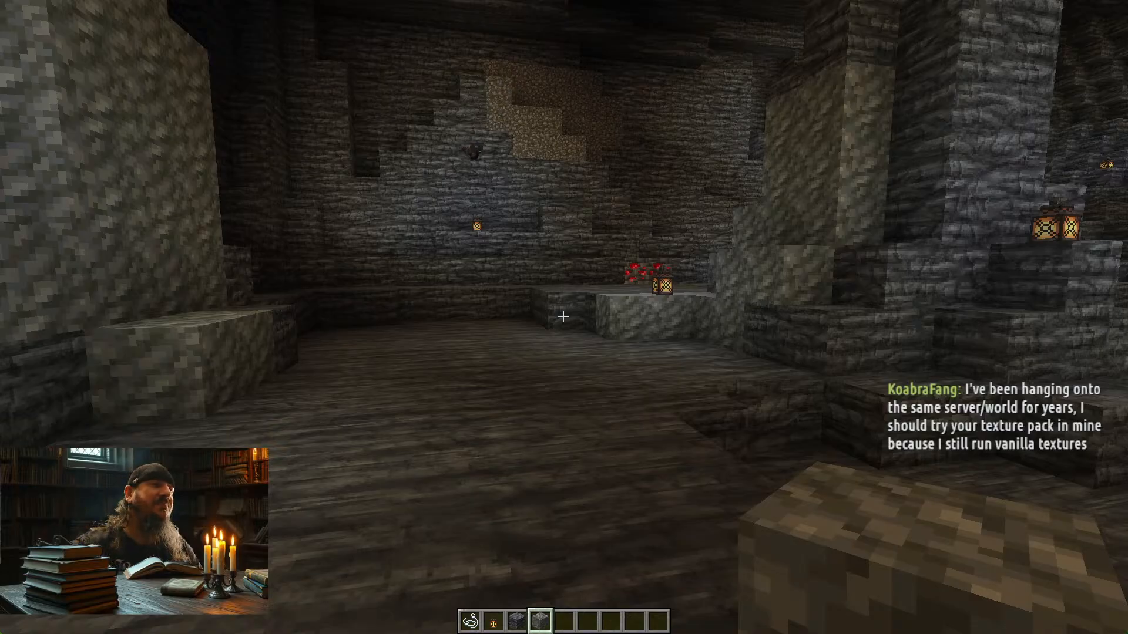
key(a)
key(w)
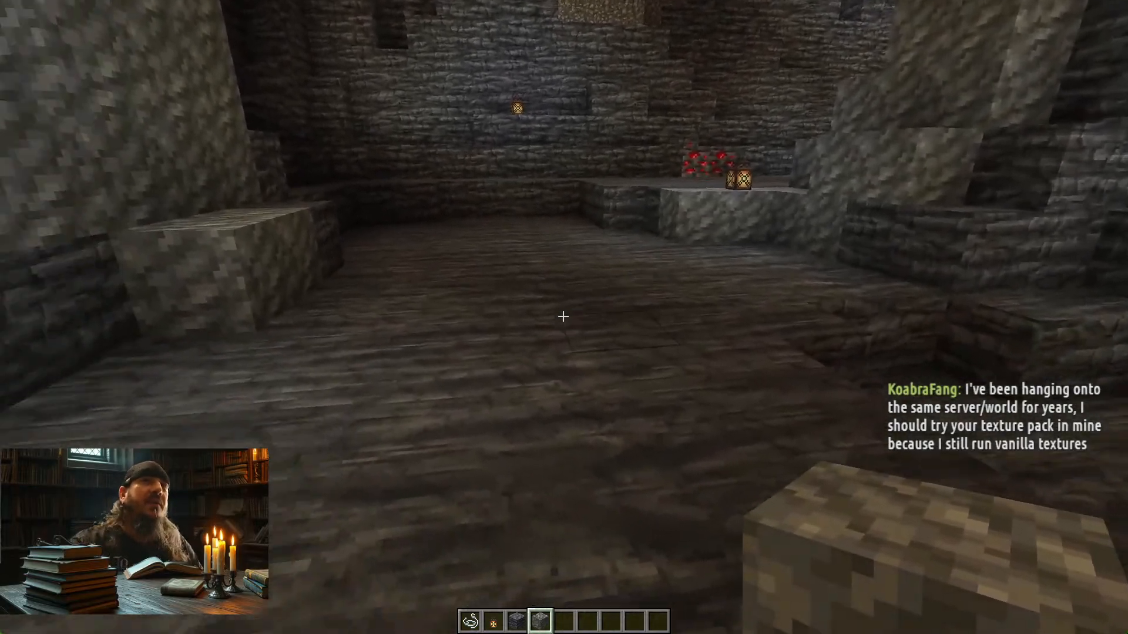
key(a)
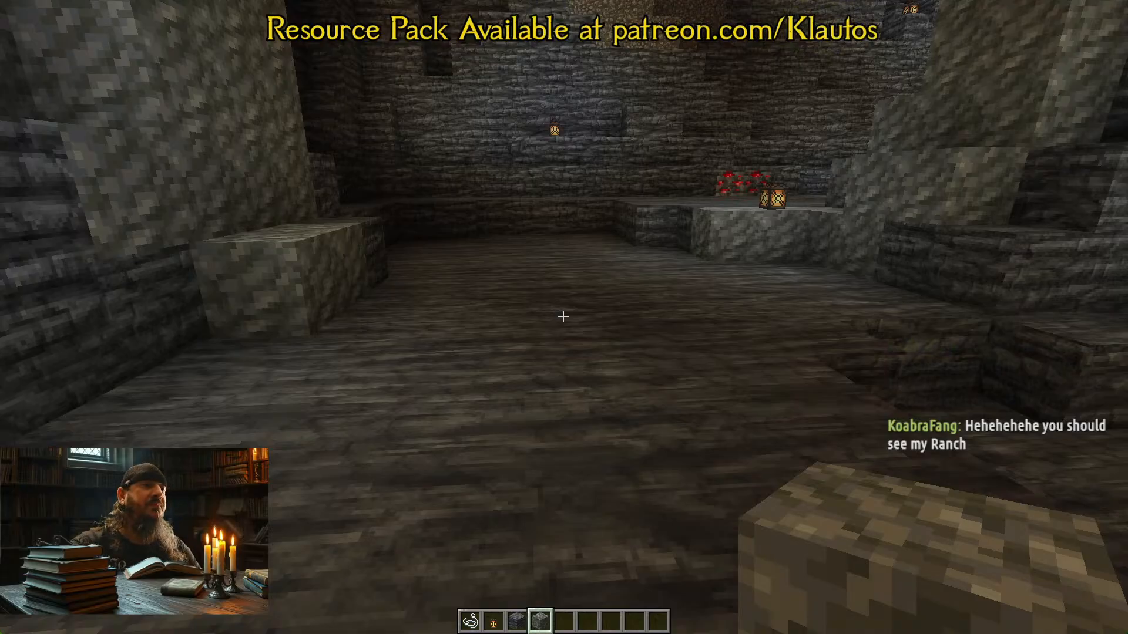
key(w)
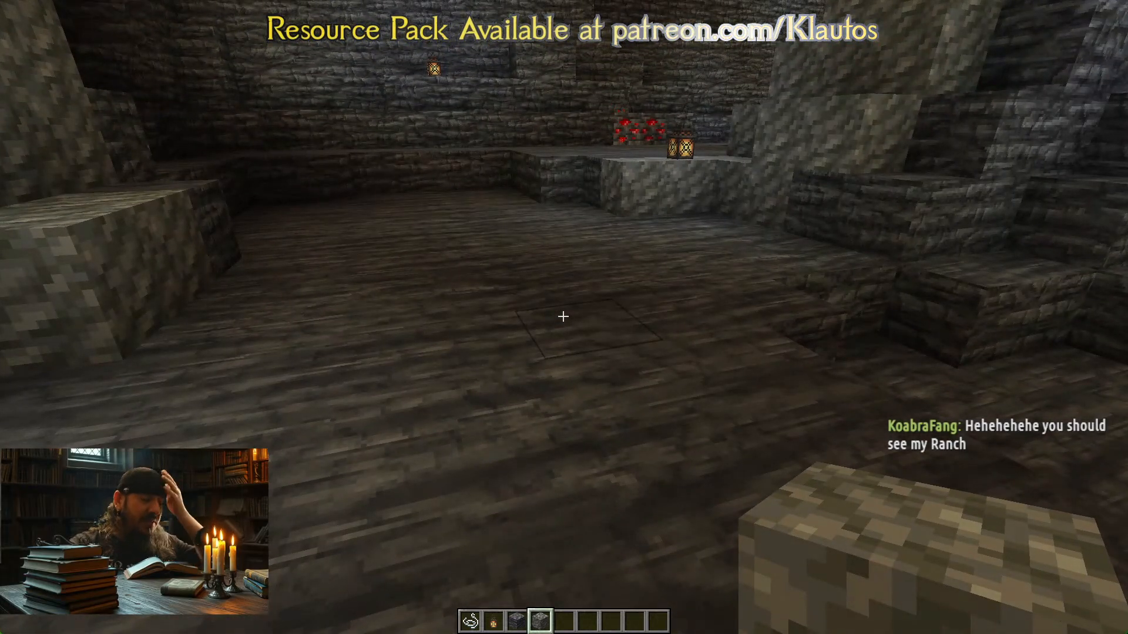
key(w)
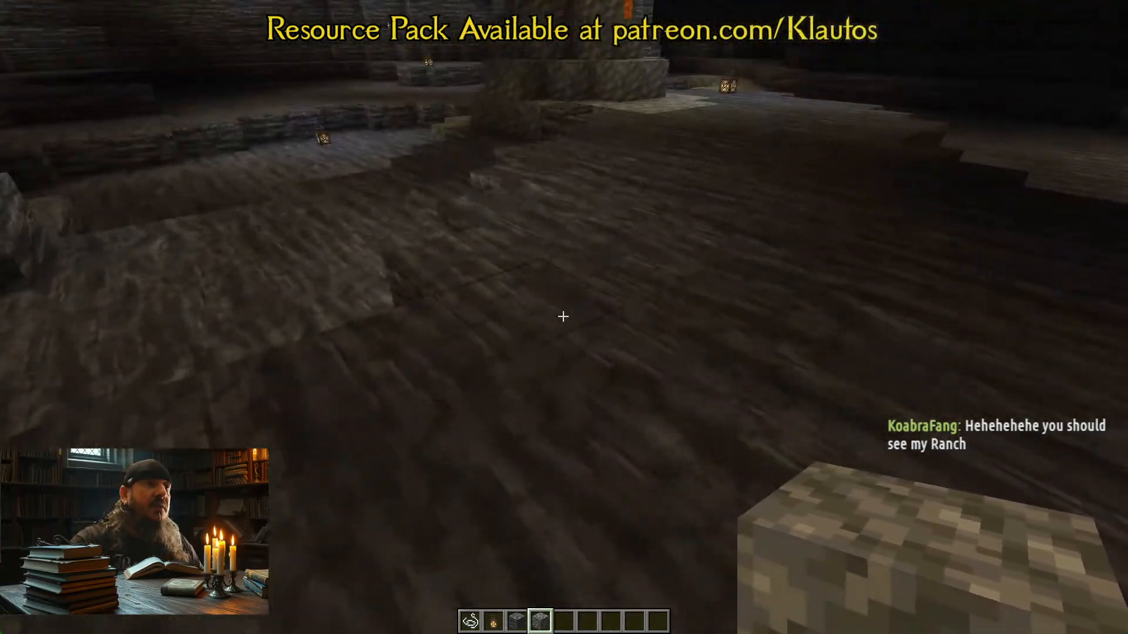
key(w)
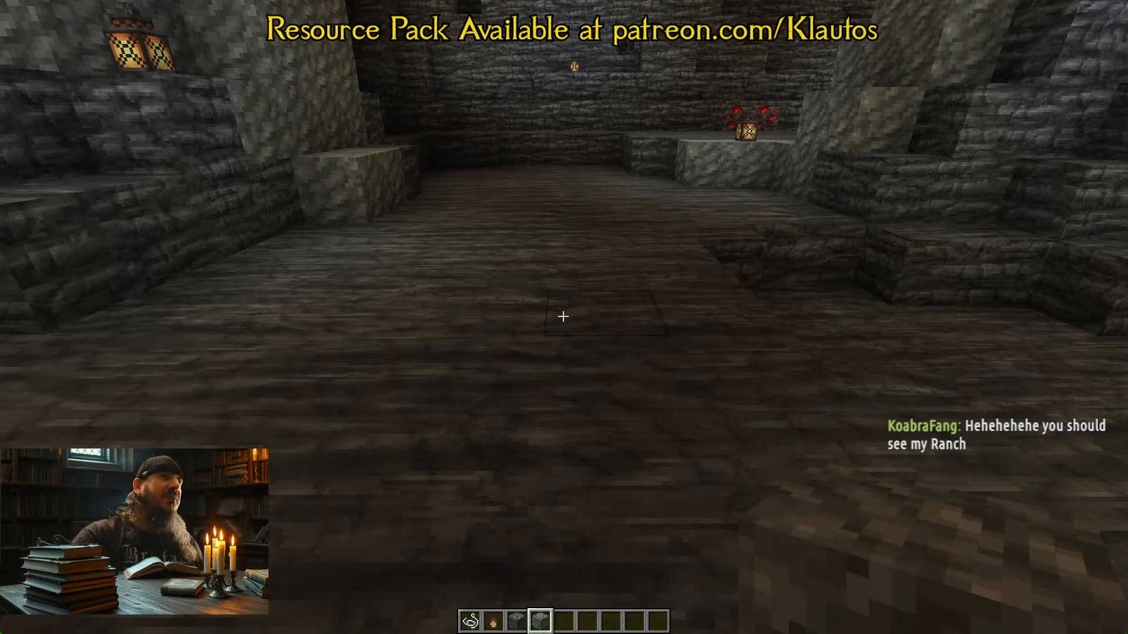
key(s)
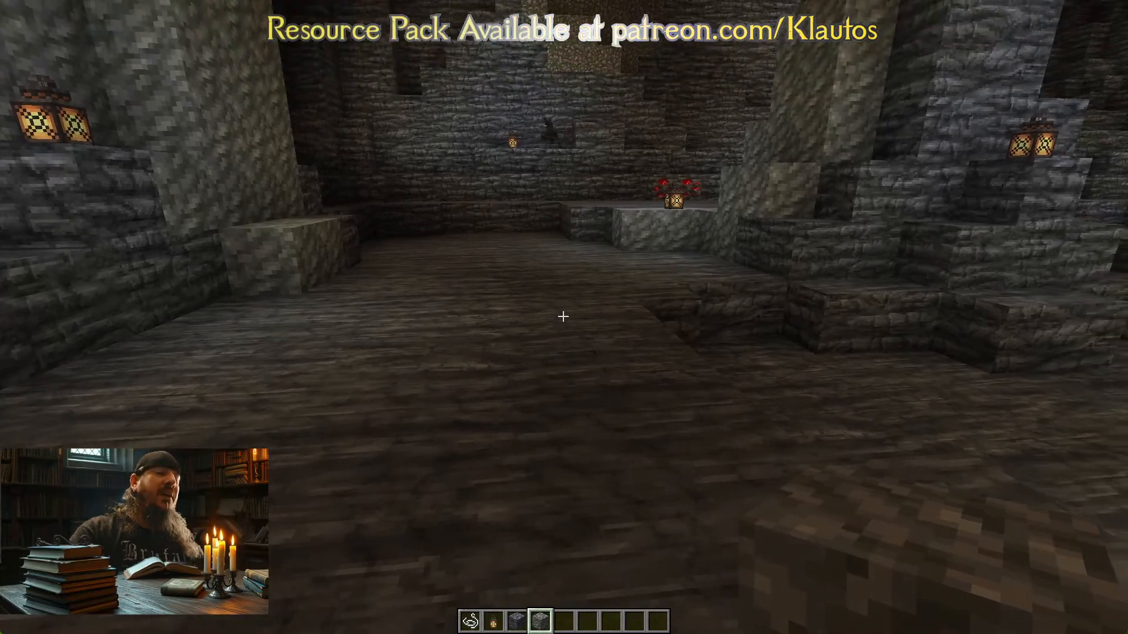